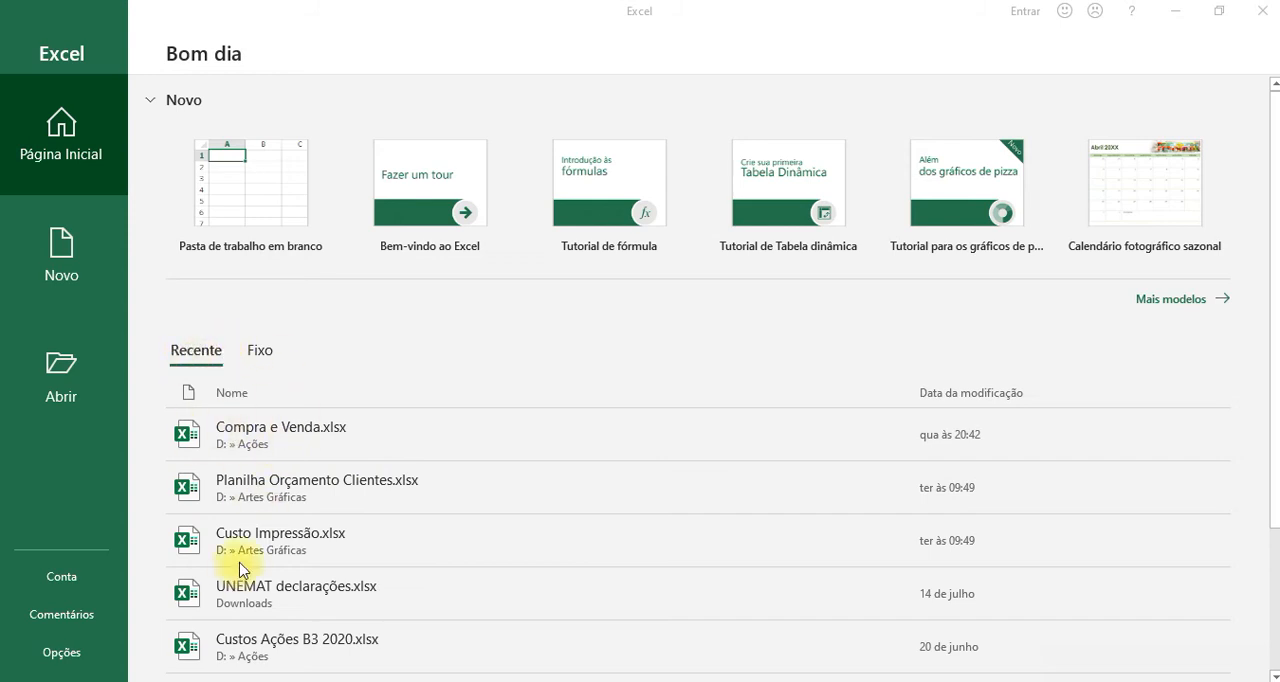
# Look through the list of recent workbooks on the start page, down to the oldest entry.
pyautogui.scroll(-2, 334, 545)
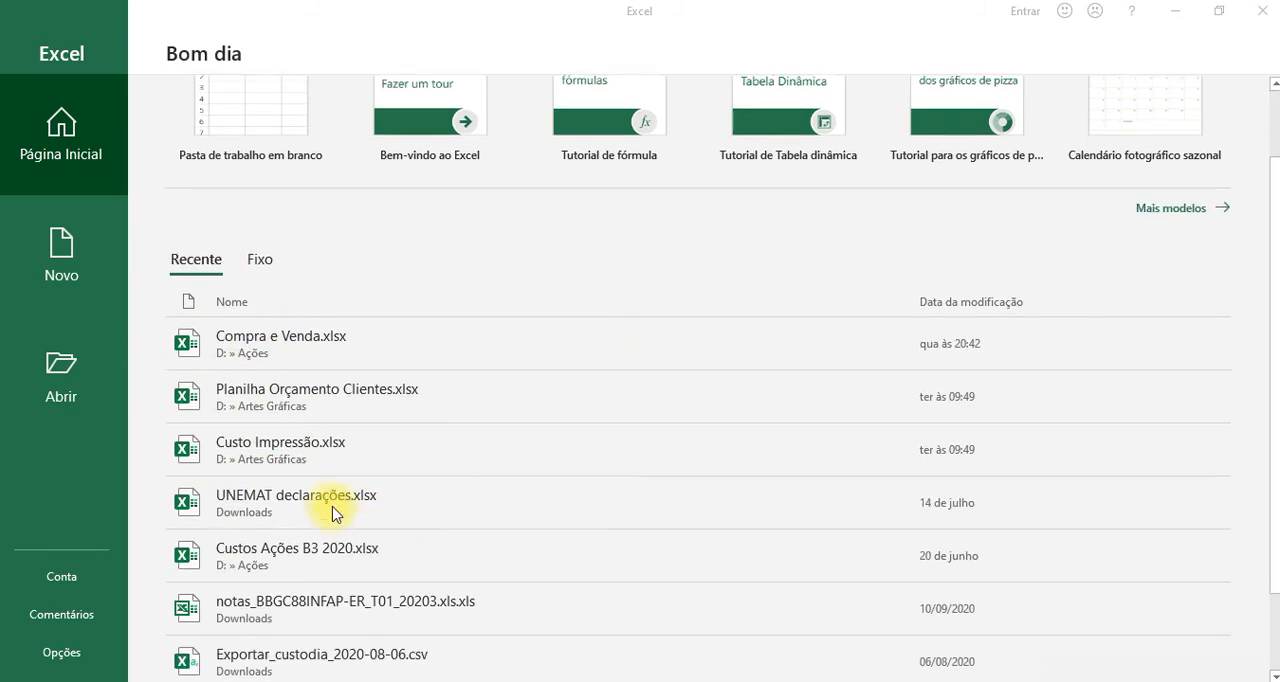
pyautogui.scroll(-2, 370, 510)
pyautogui.scroll(3, 337, 506)
pyautogui.scroll(-3, 240, 385)
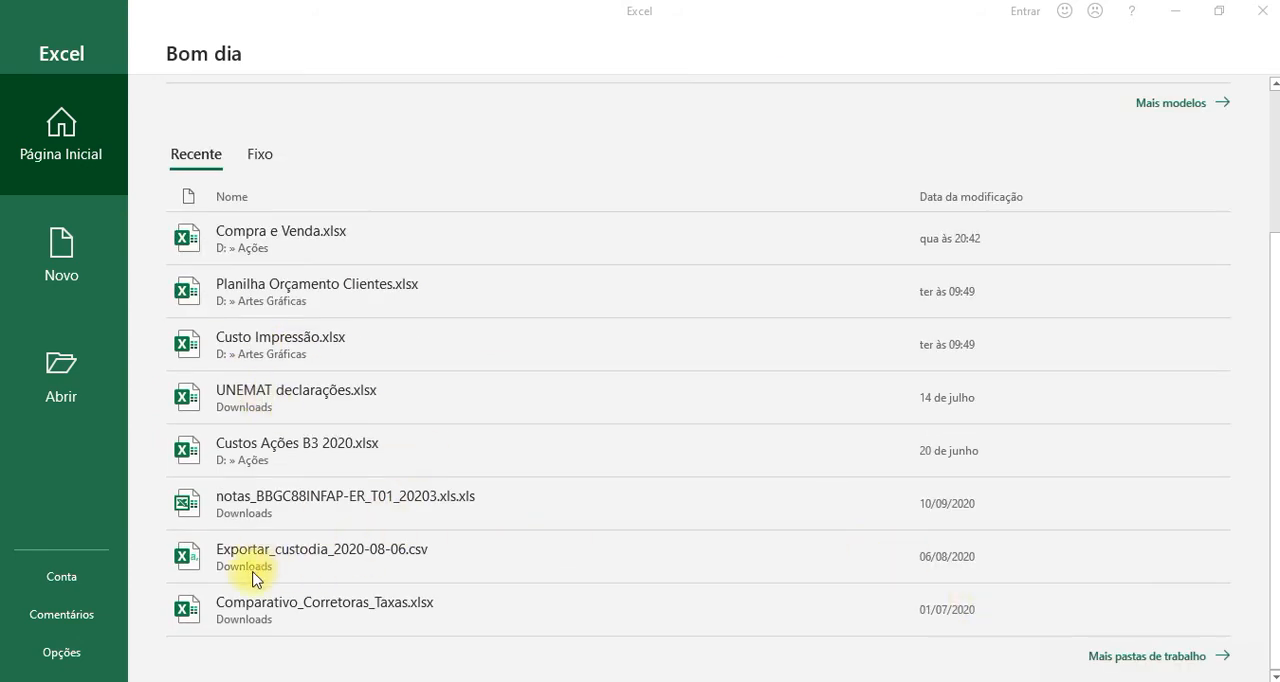
pyautogui.scroll(2, 251, 408)
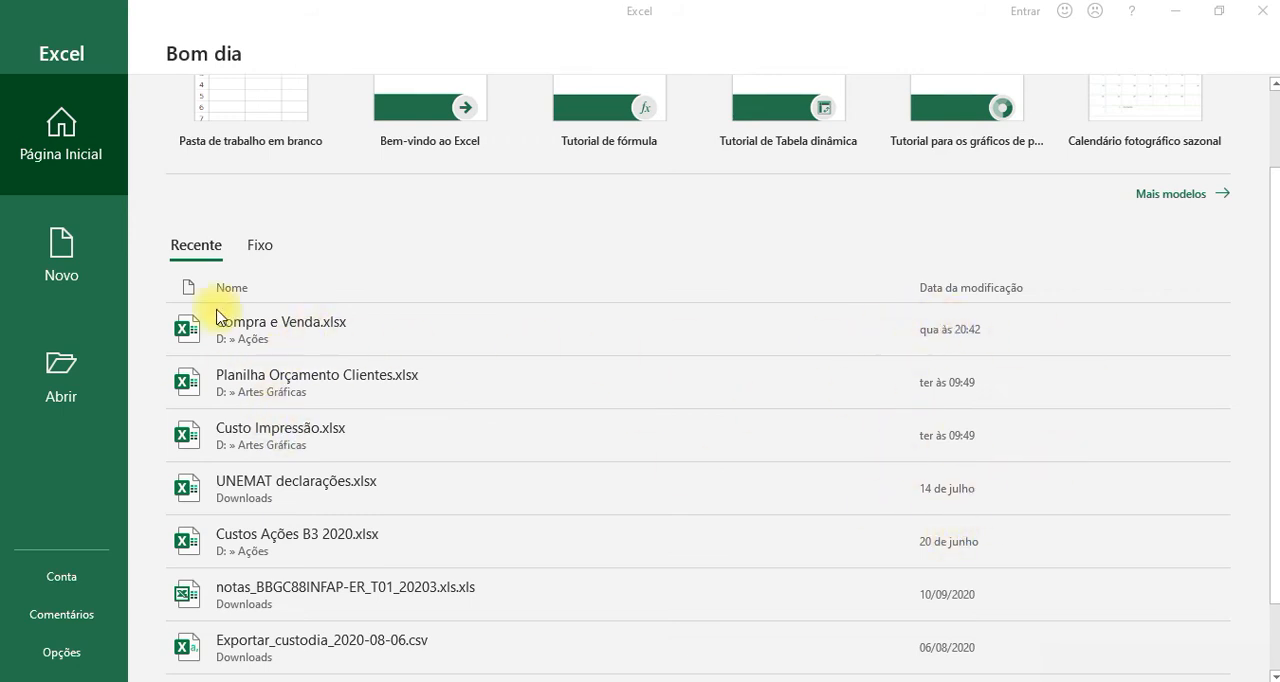
pyautogui.scroll(-2, 252, 380)
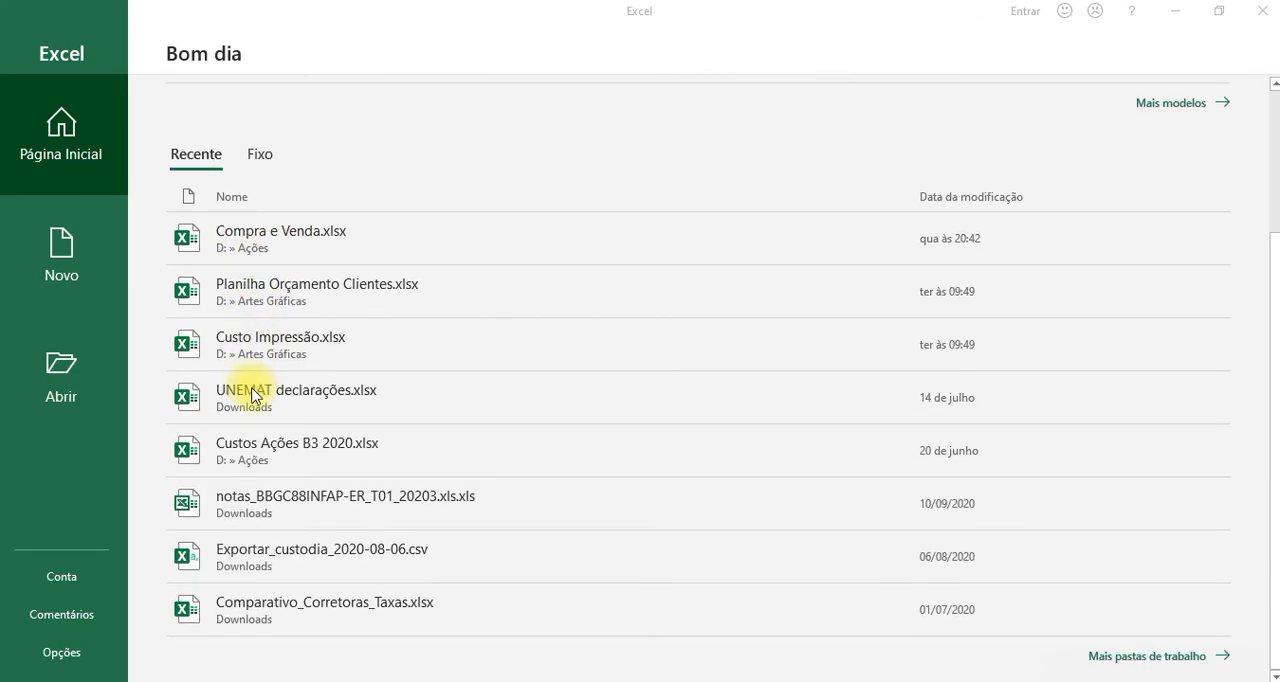
pyautogui.scroll(4, 270, 538)
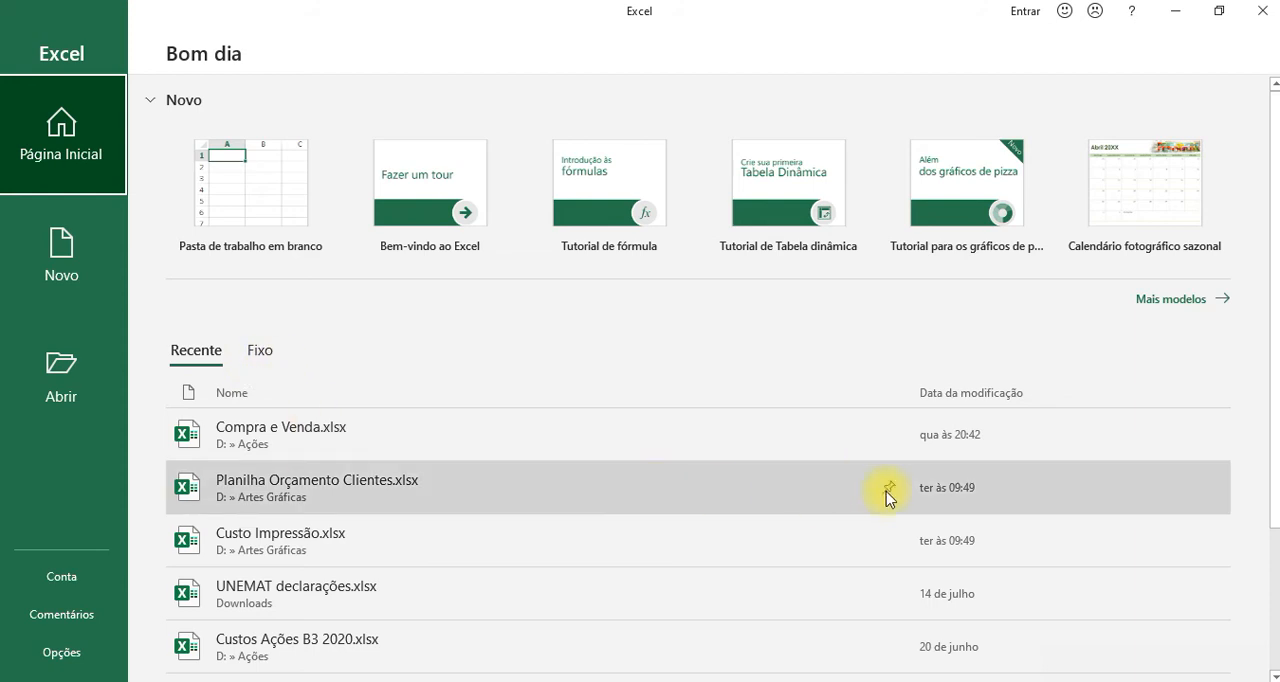
# Pin Planilha Orçamento Clientes.xlsx from the recent workbooks, check the pinned list and return to the recent files.
pyautogui.click(886, 489)
pyautogui.scroll(-3, 888, 484)
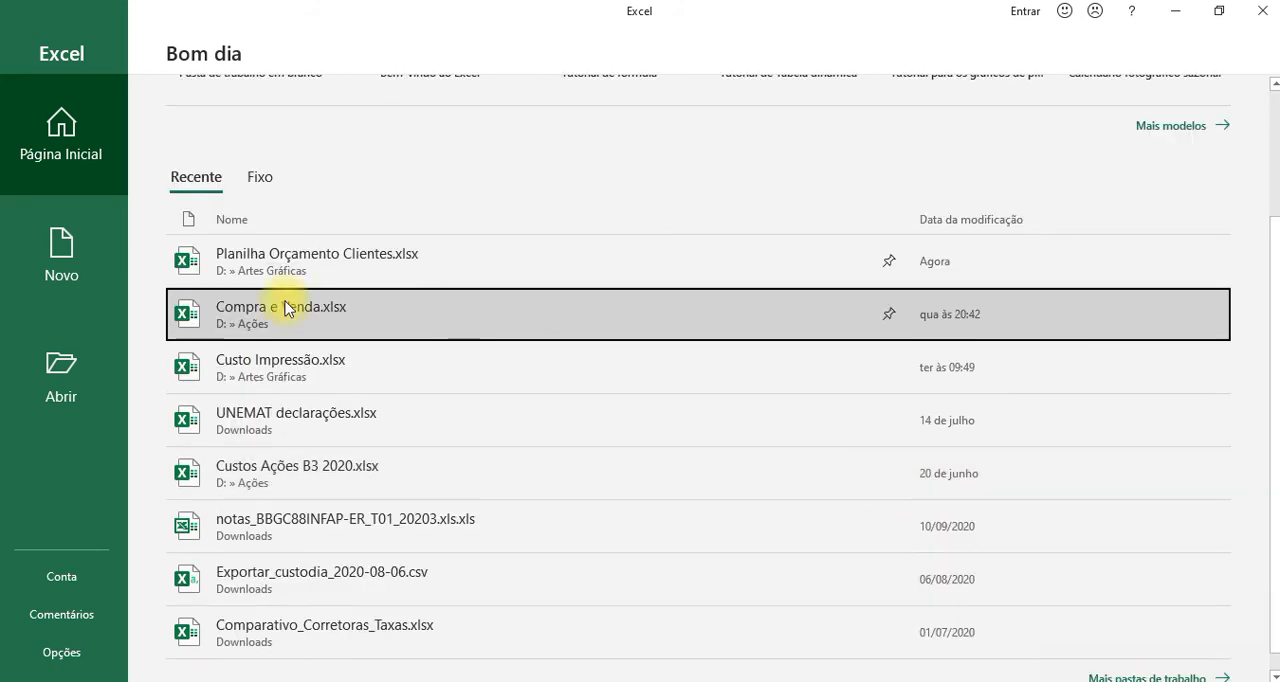
pyautogui.scroll(3, 906, 409)
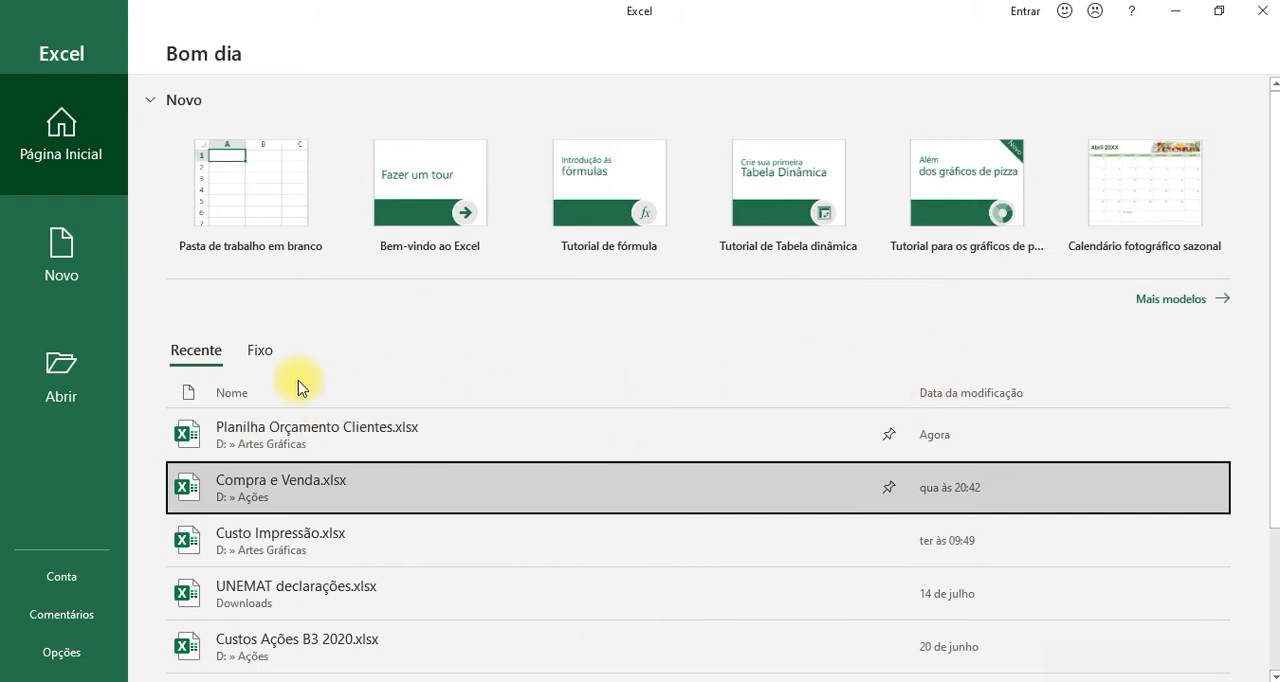
pyautogui.click(263, 351)
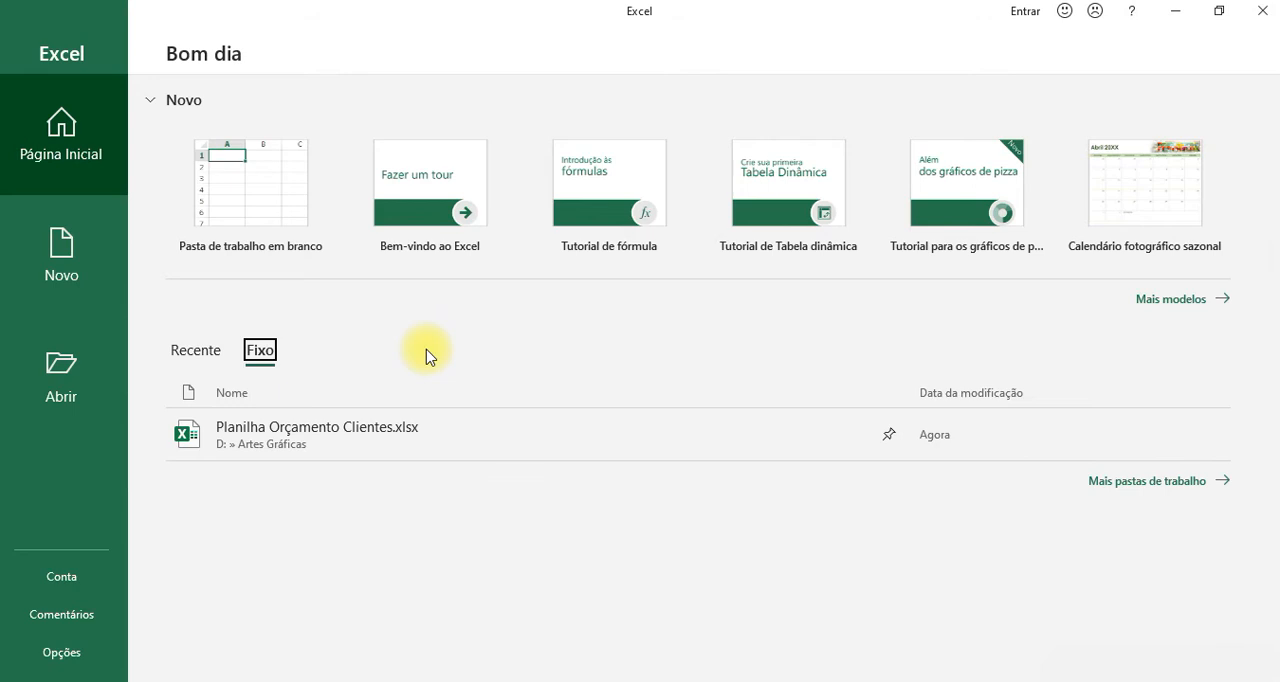
pyautogui.click(190, 353)
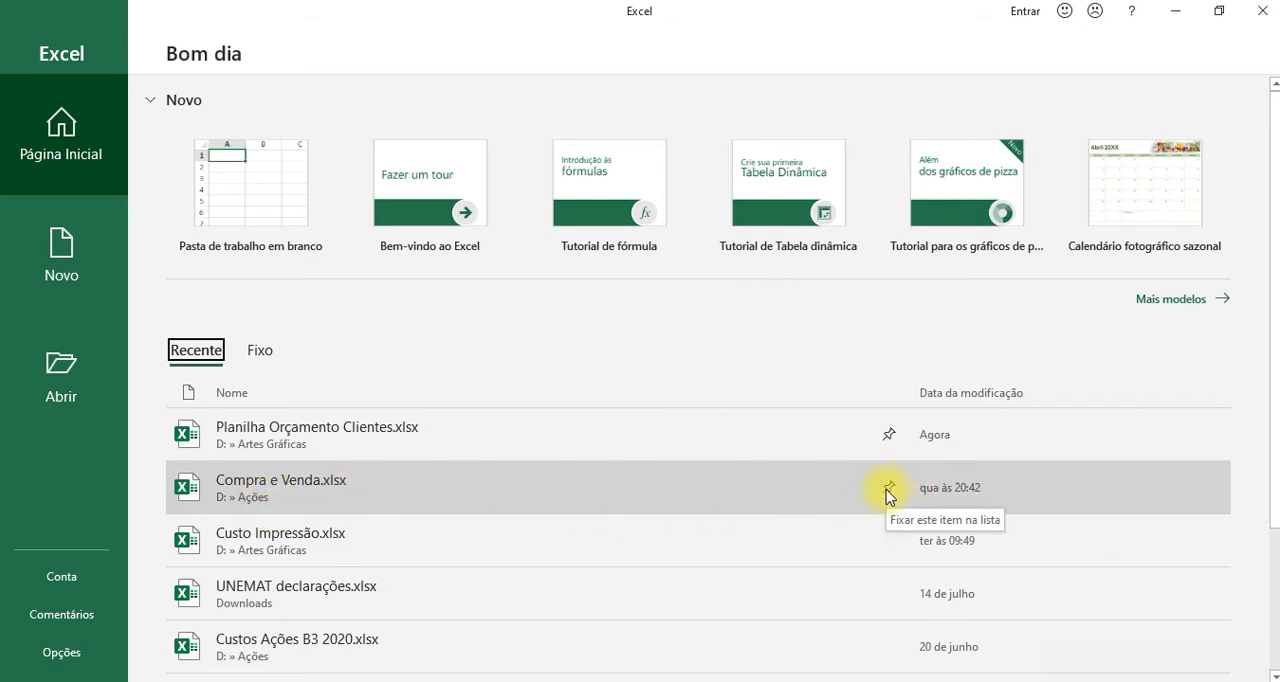
# Pin Compra e Venda.xlsx as well, check the pinned workbooks and go back to the recent files.
pyautogui.click(889, 493)
pyautogui.scroll(-2, 886, 500)
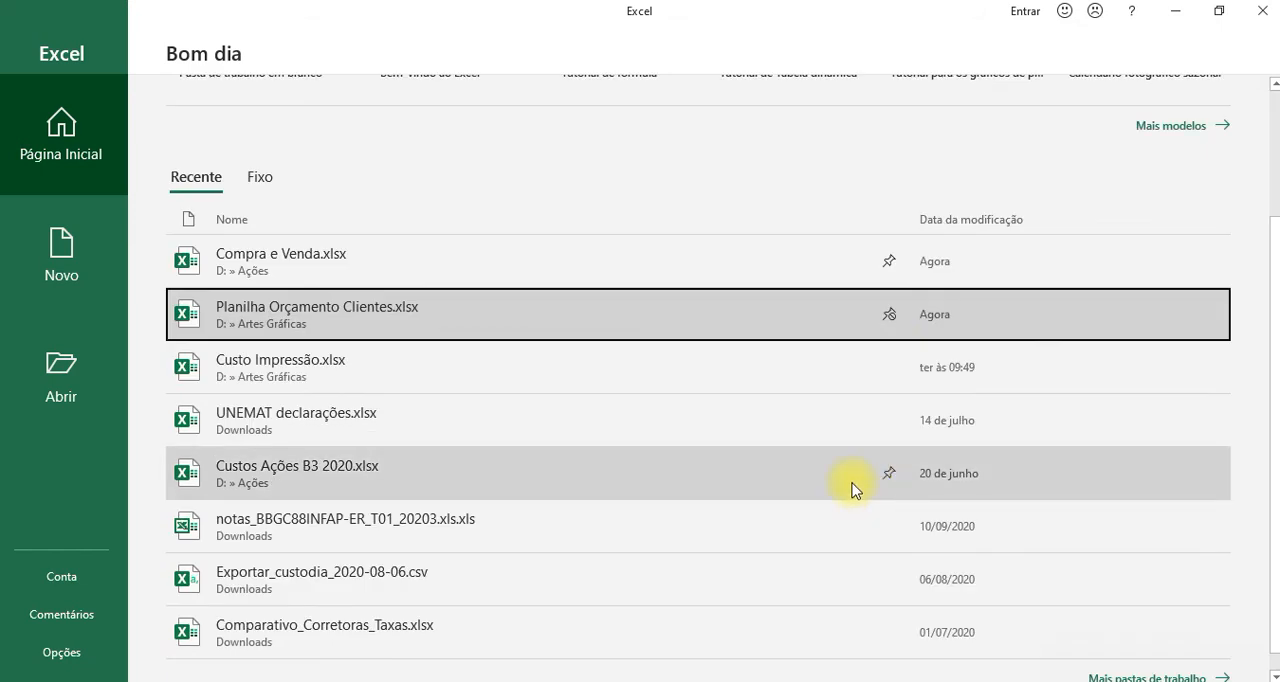
pyautogui.scroll(2, 926, 334)
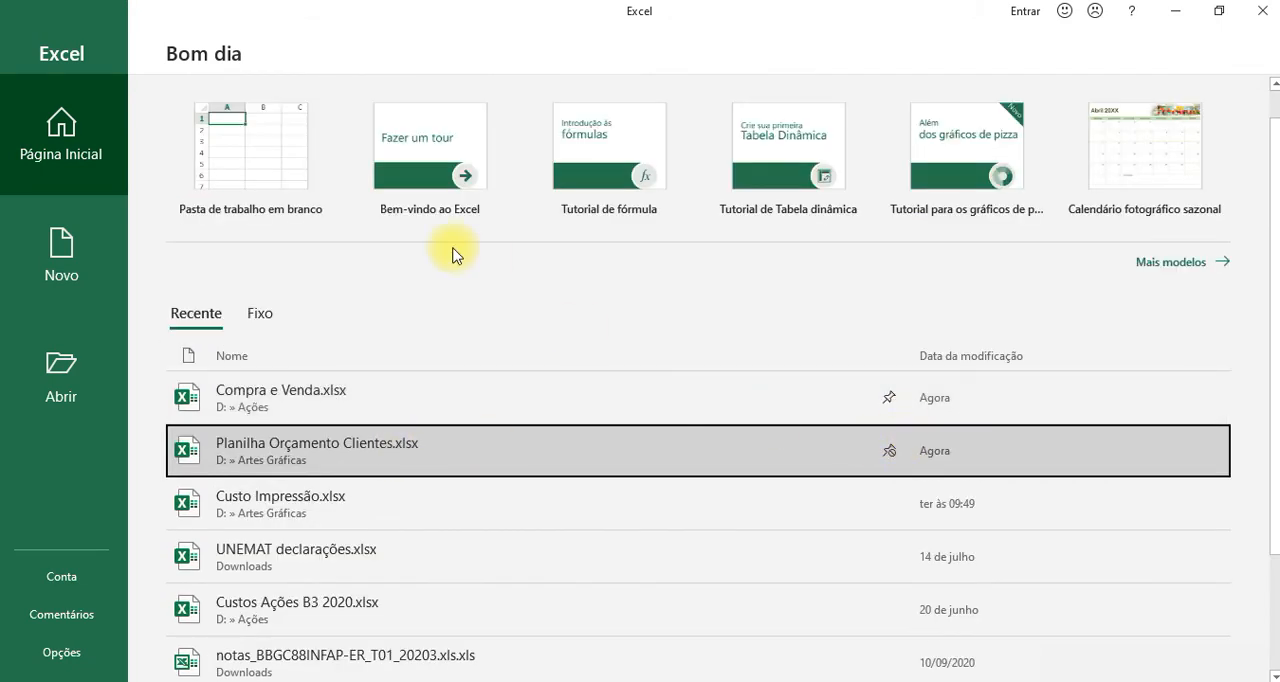
pyautogui.click(259, 315)
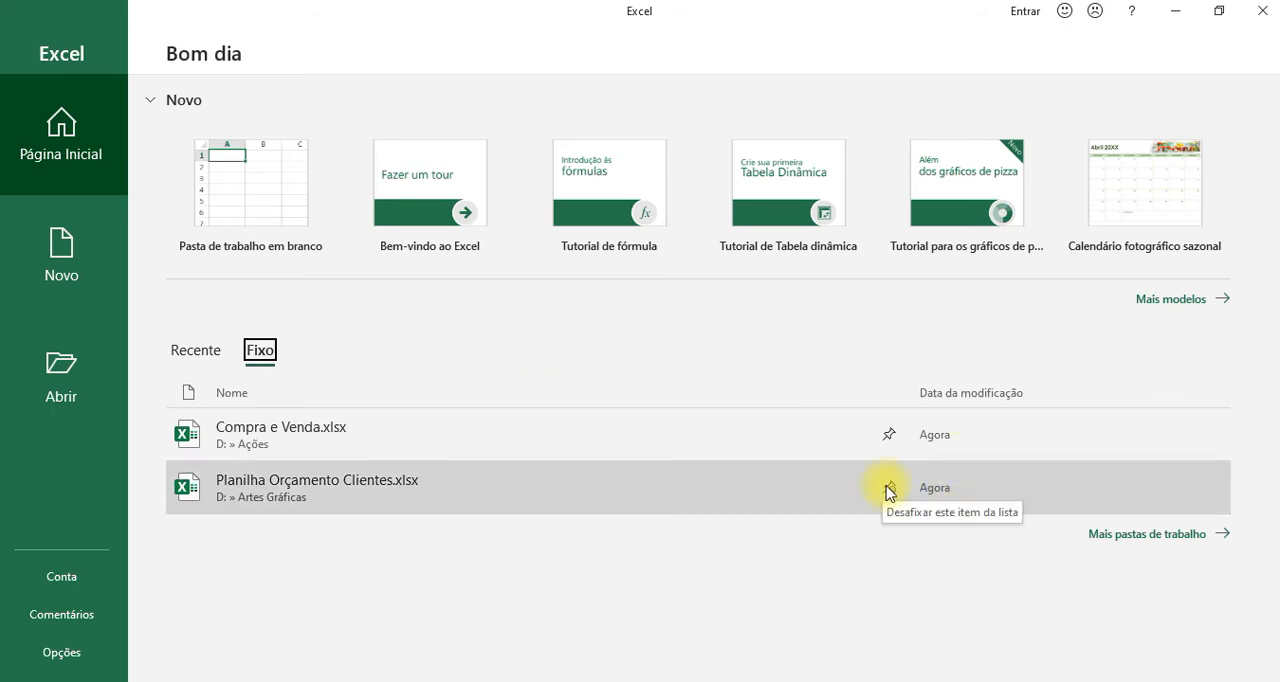
pyautogui.click(196, 350)
# Review the whole recent workbooks list, from the pinned files to the older unpinned ones.
pyautogui.scroll(-1, 603, 435)
pyautogui.scroll(-1, 590, 430)
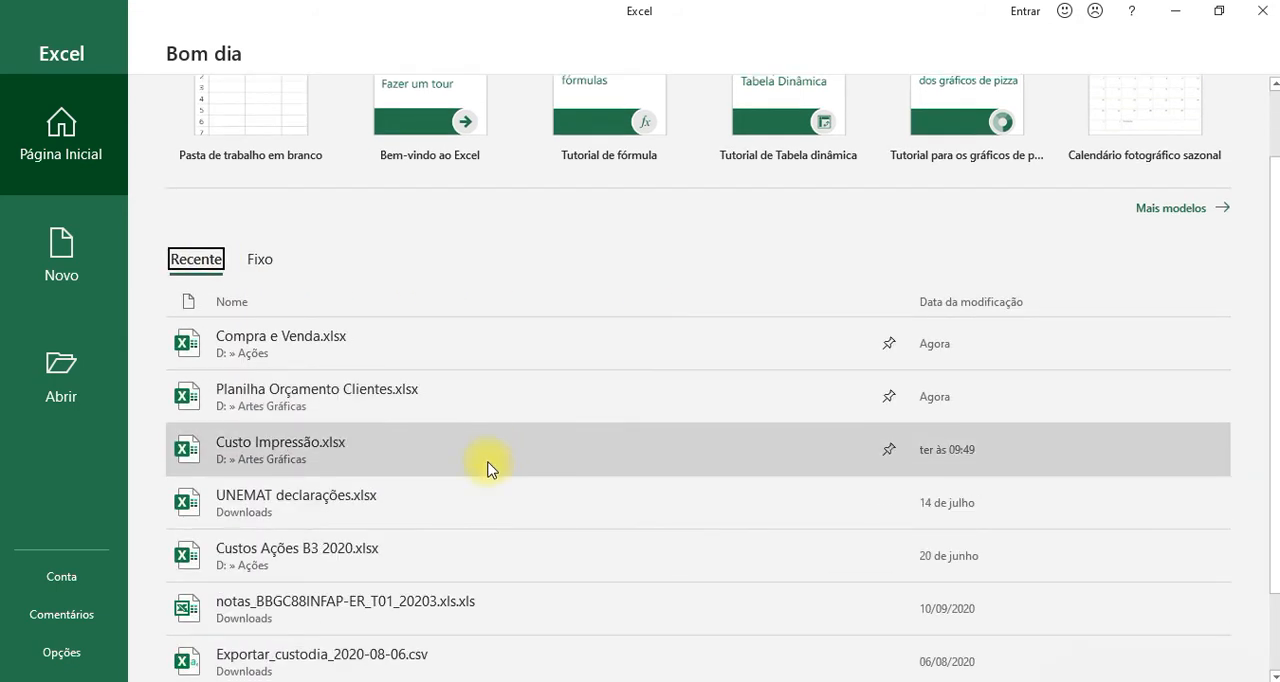
pyautogui.scroll(-2, 491, 466)
pyautogui.scroll(3, 490, 468)
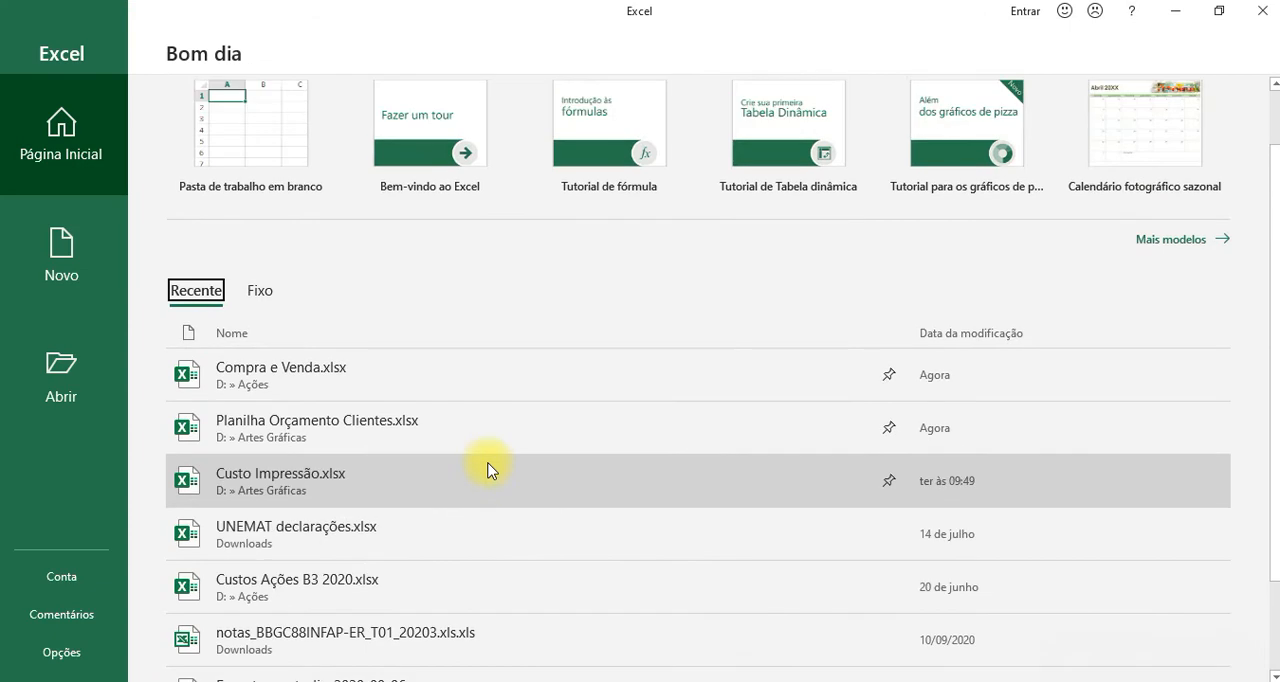
pyautogui.scroll(1, 340, 342)
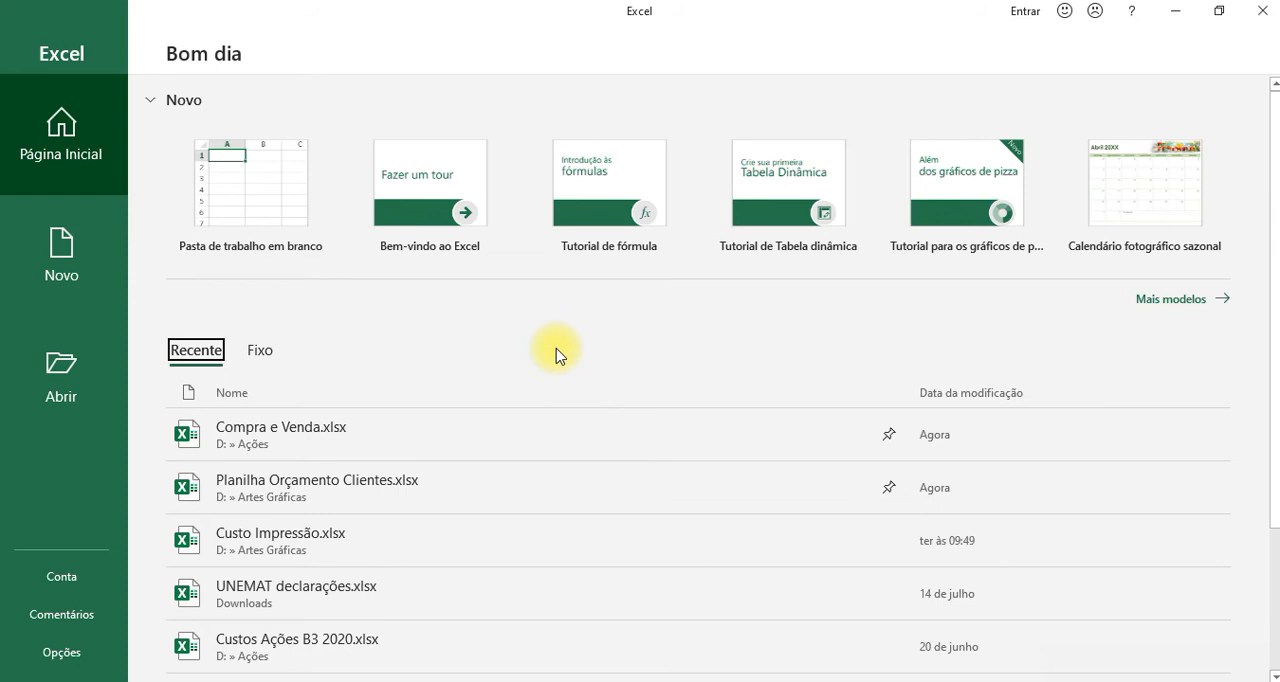
pyautogui.scroll(-3, 565, 358)
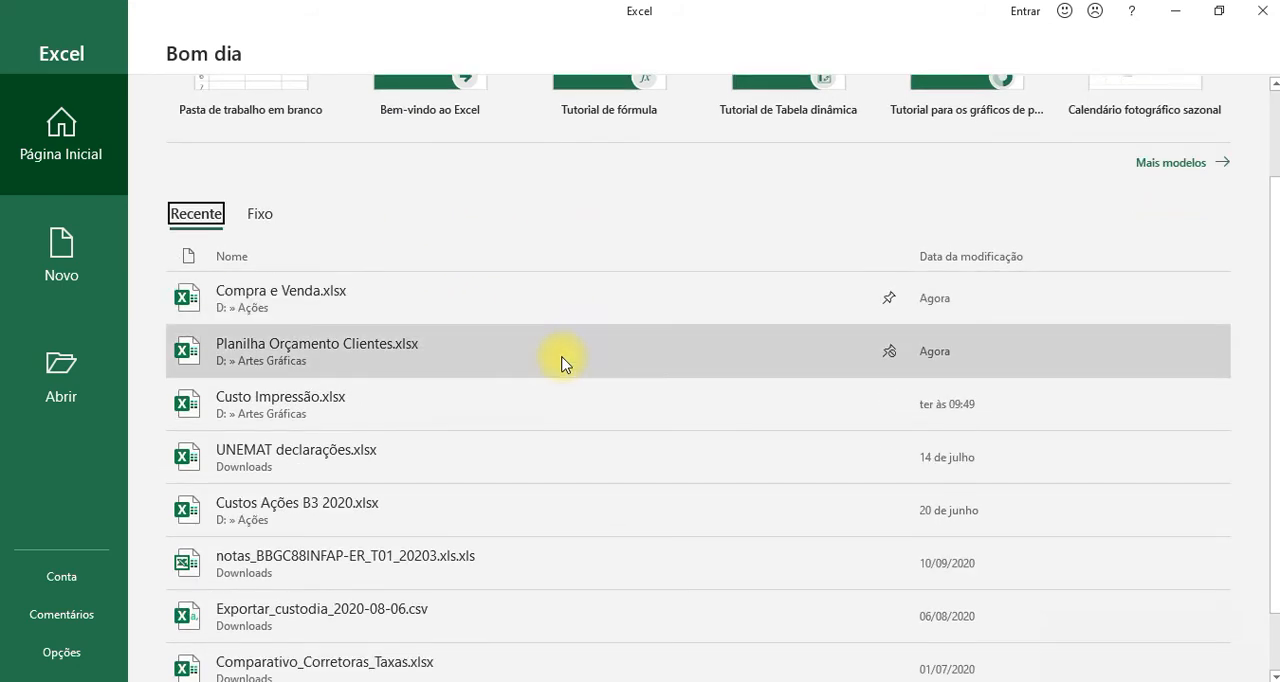
pyautogui.scroll(3, 560, 362)
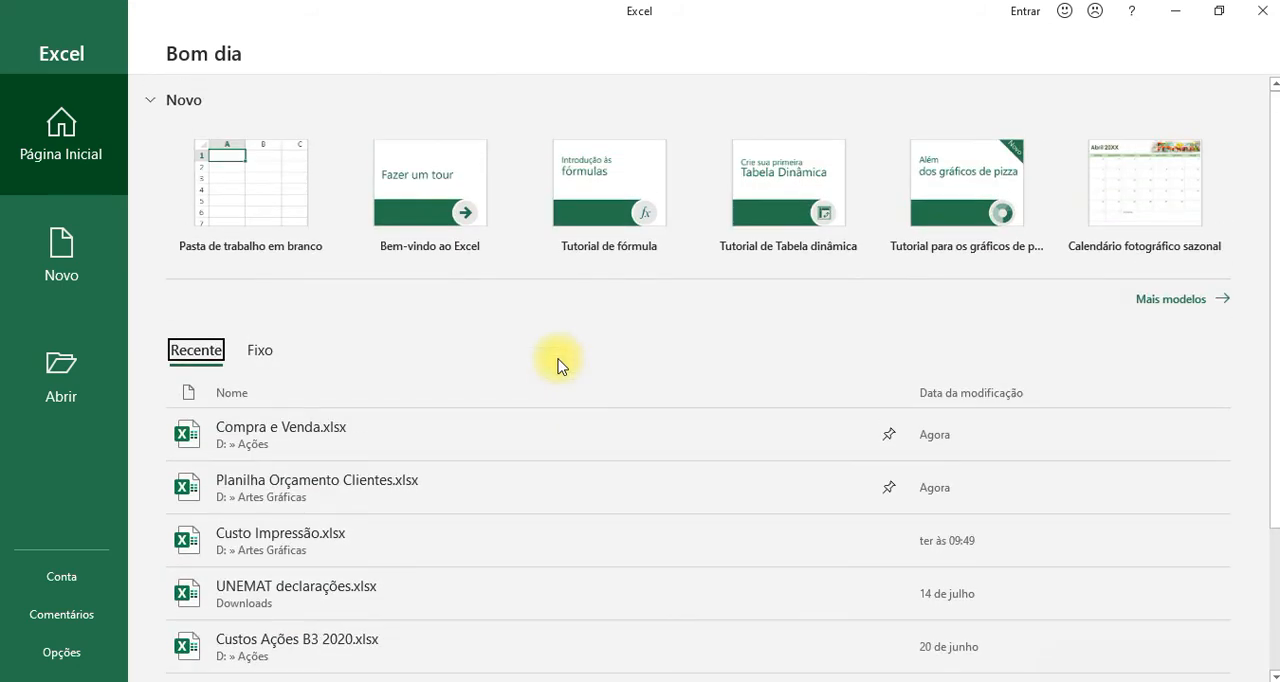
pyautogui.scroll(-4, 560, 362)
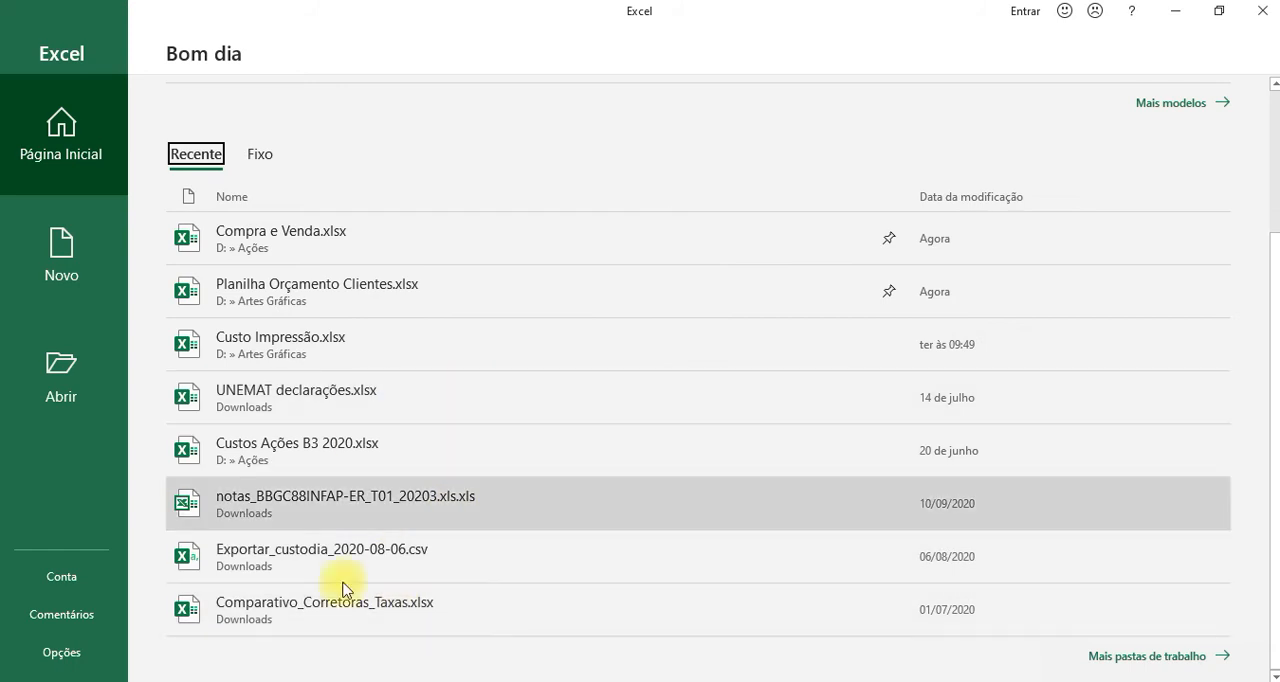
pyautogui.scroll(4, 529, 366)
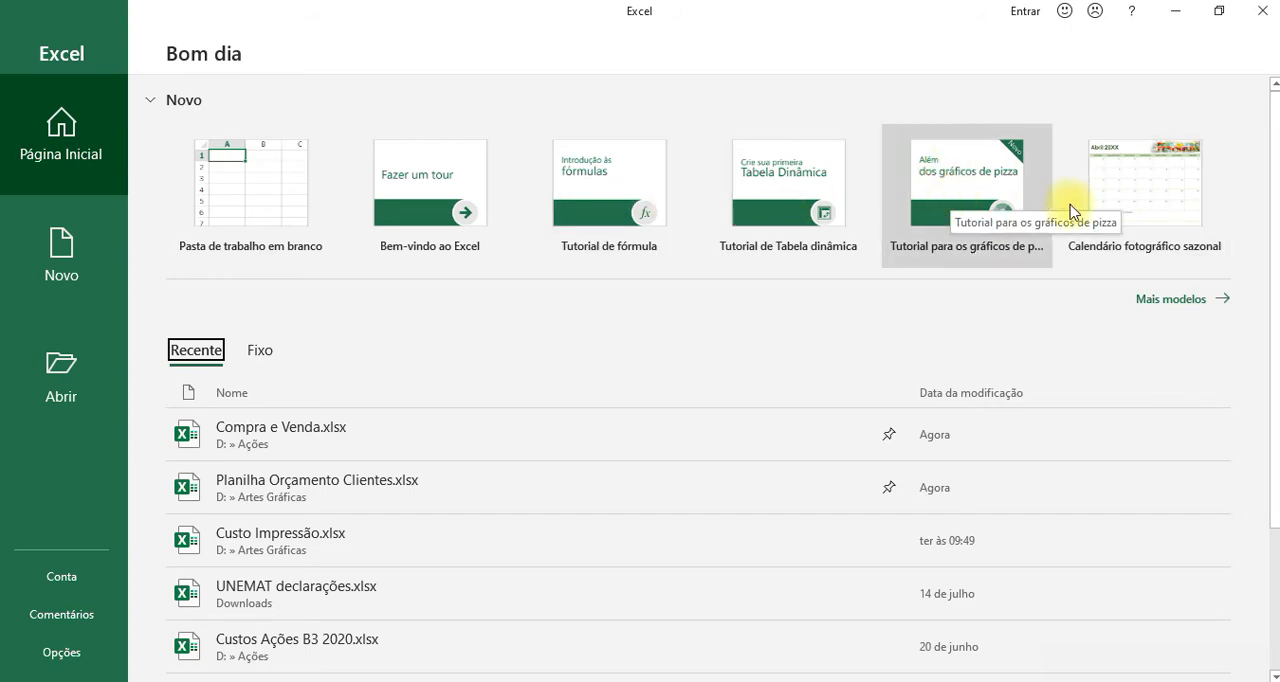
# Show the full gallery of workbook templates and look through the available calendars, budgets, invoices and planners.
pyautogui.click(1176, 300)
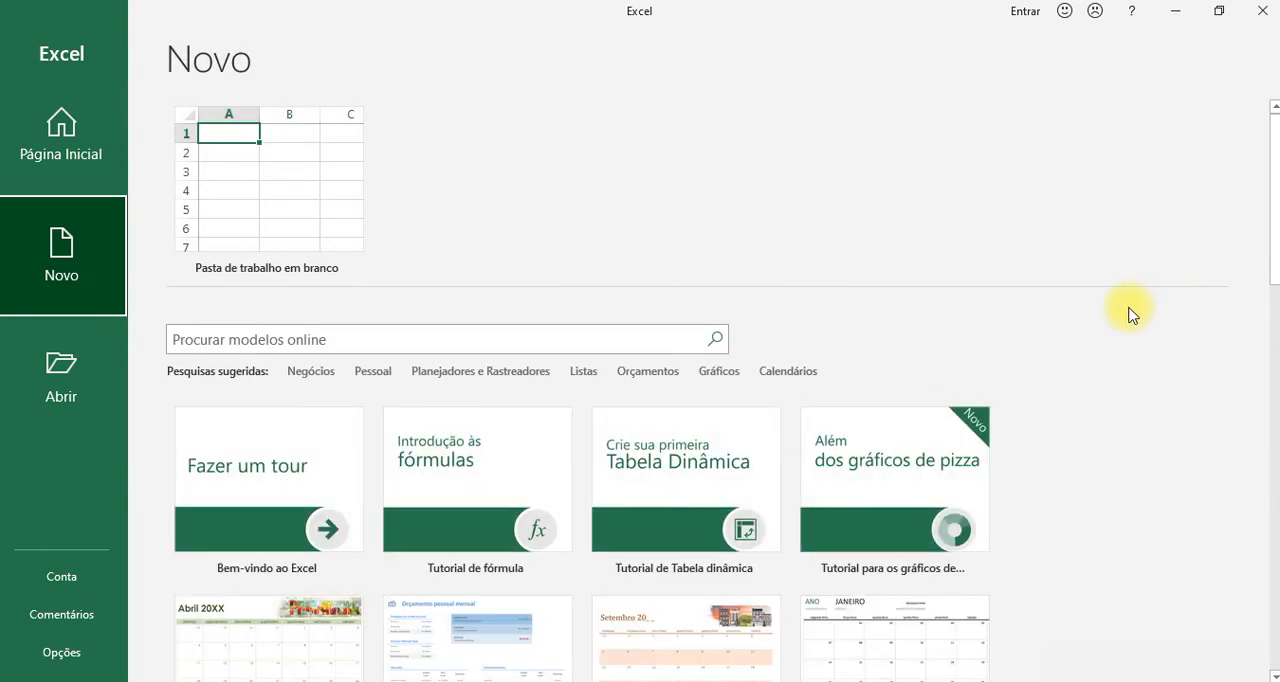
pyautogui.scroll(-3, 1123, 316)
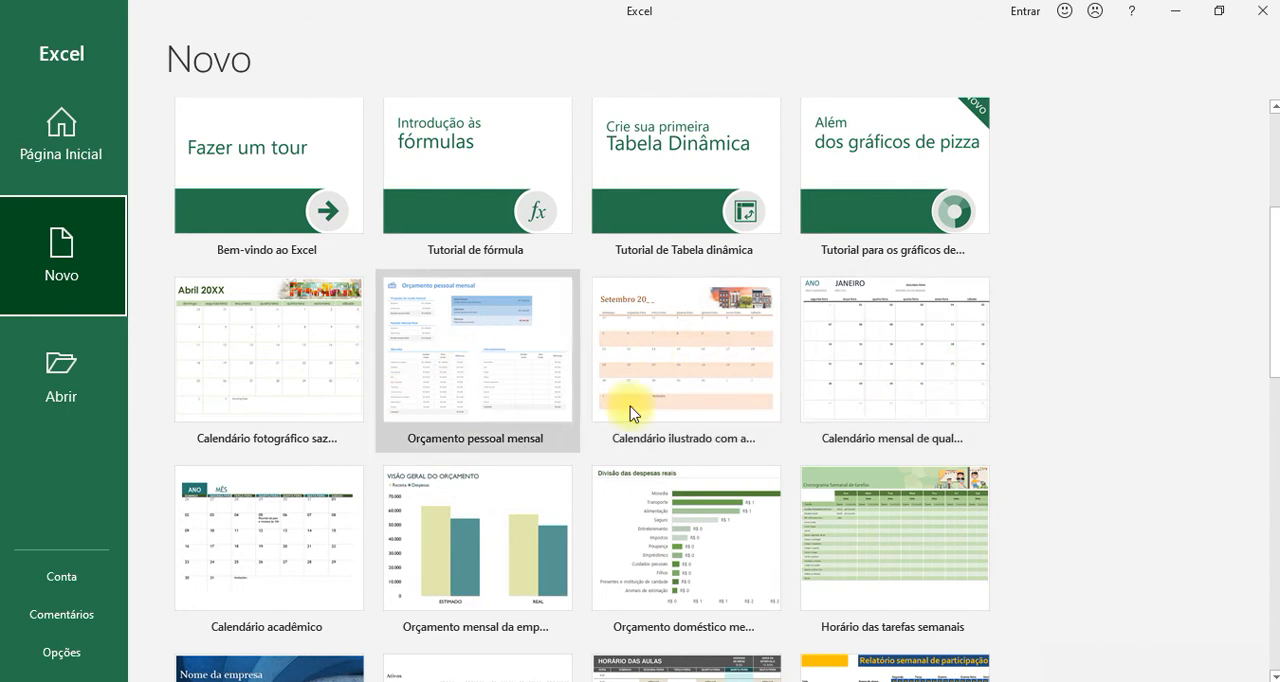
pyautogui.scroll(-1, 610, 430)
pyautogui.scroll(-2, 886, 434)
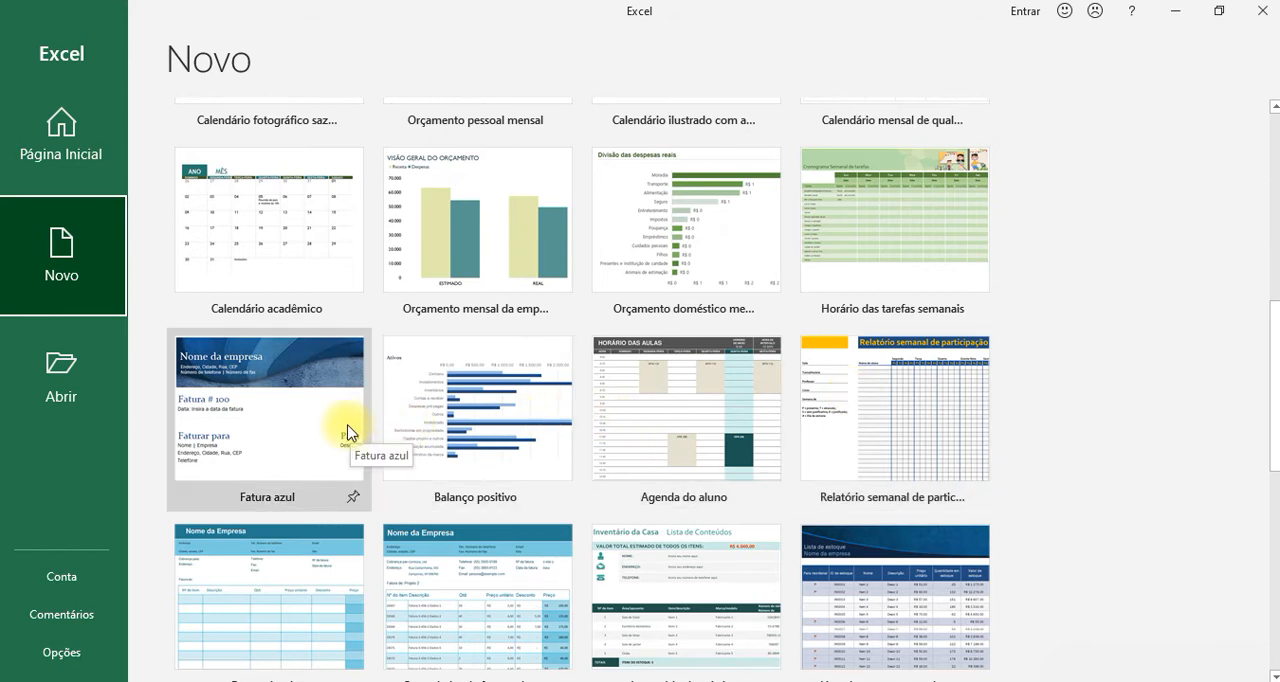
pyautogui.scroll(-5, 372, 425)
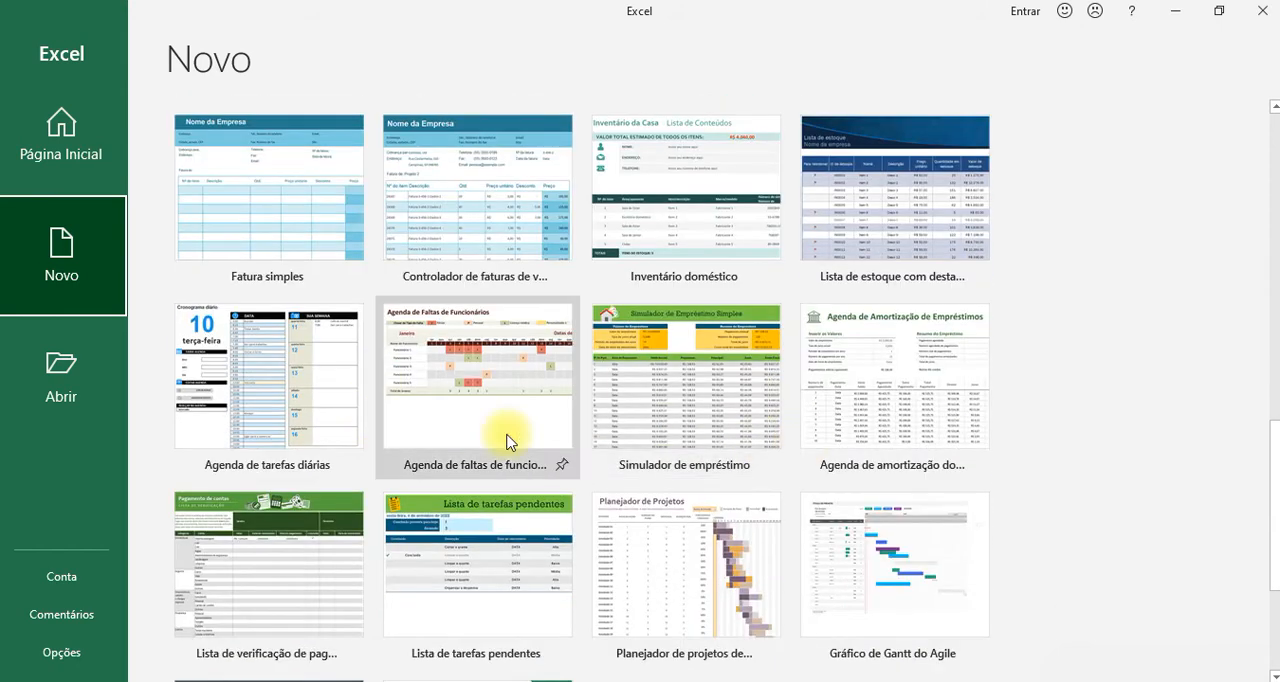
pyautogui.scroll(-4, 578, 450)
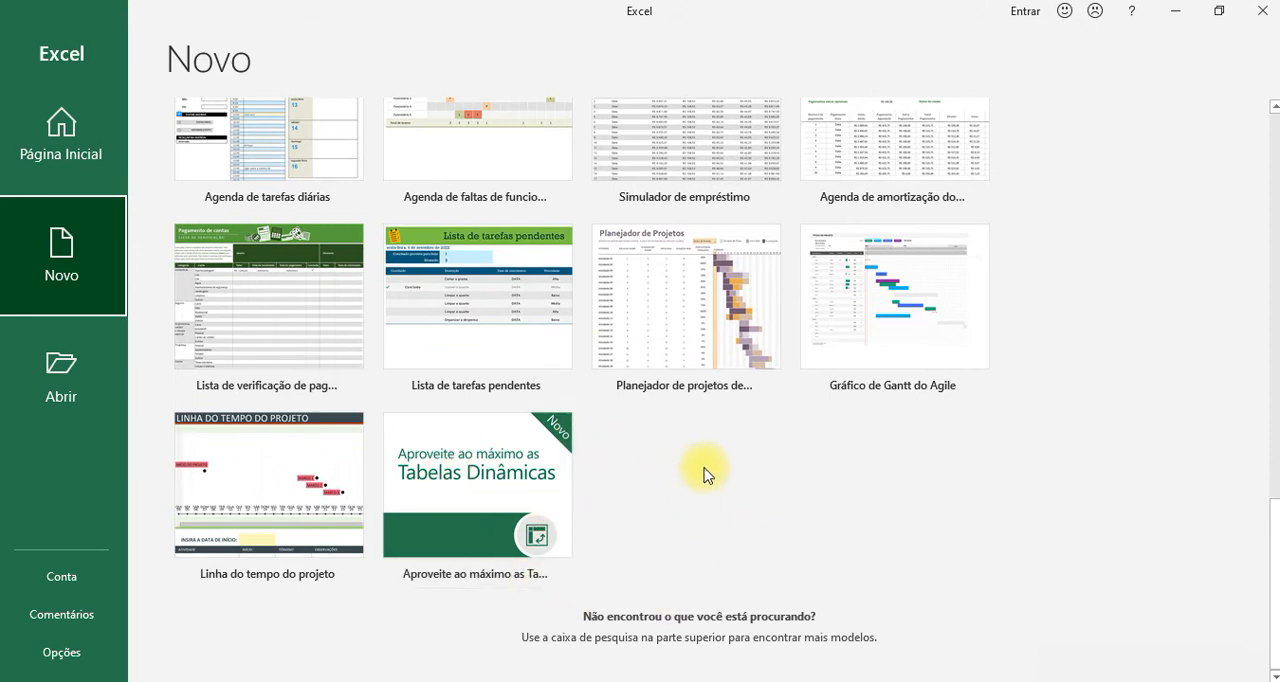
pyautogui.scroll(10, 698, 465)
pyautogui.scroll(4, 686, 470)
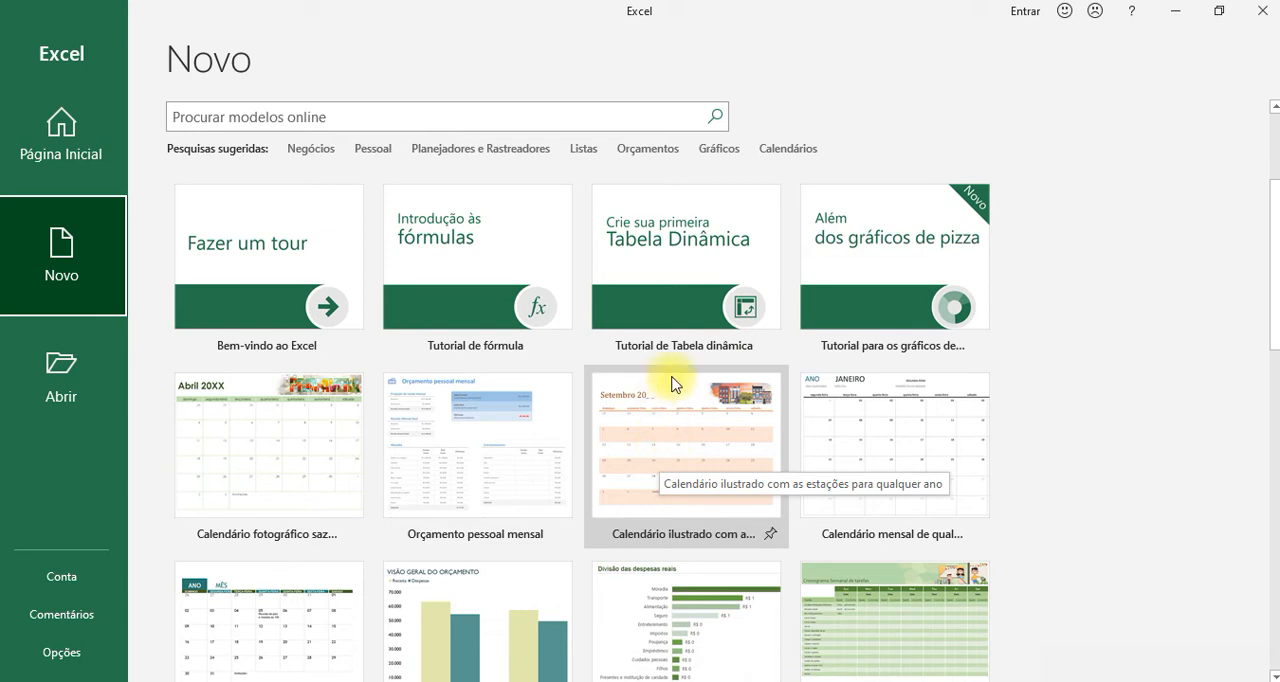
pyautogui.scroll(1, 668, 352)
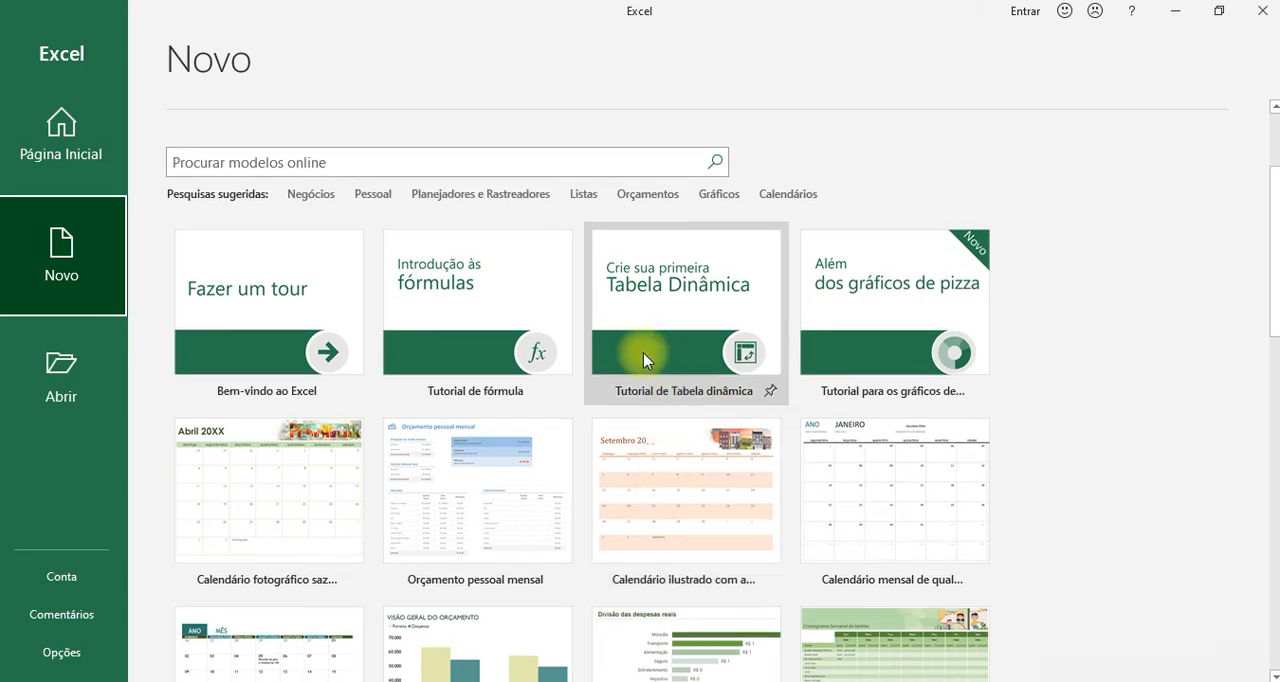
# Run the suggested template search Orçamentos and browse the budget templates.
pyautogui.click(650, 196)
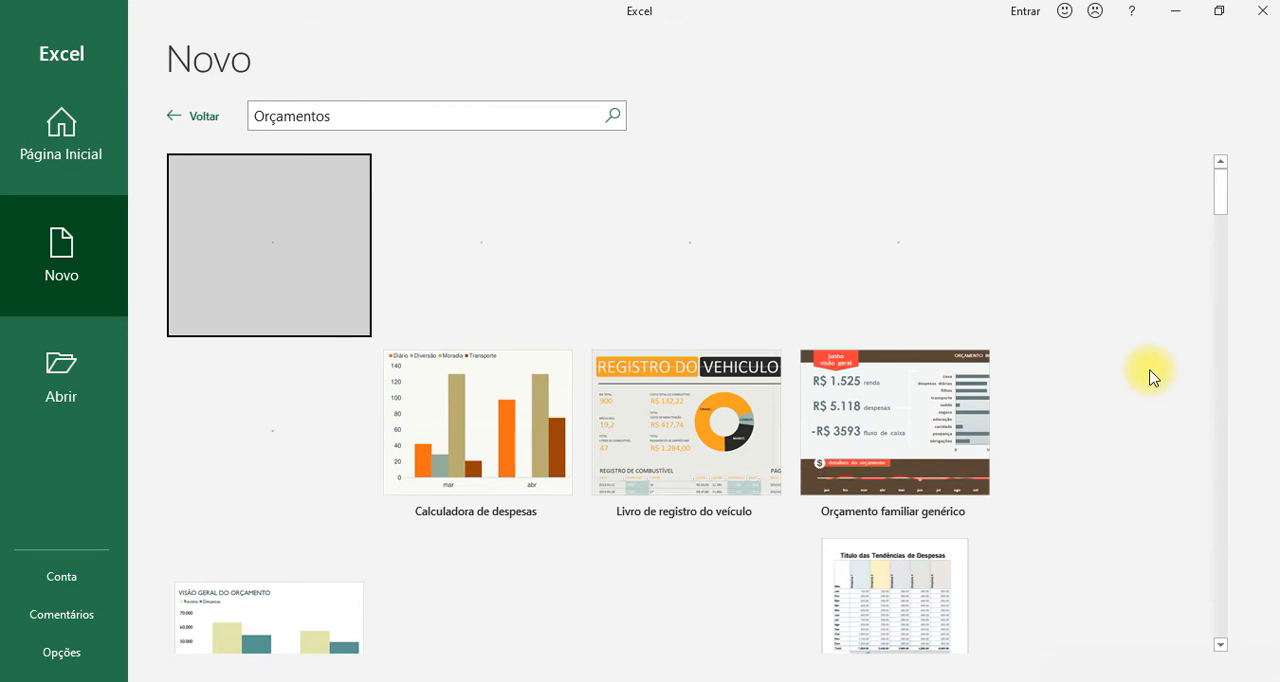
pyautogui.scroll(-3, 1150, 377)
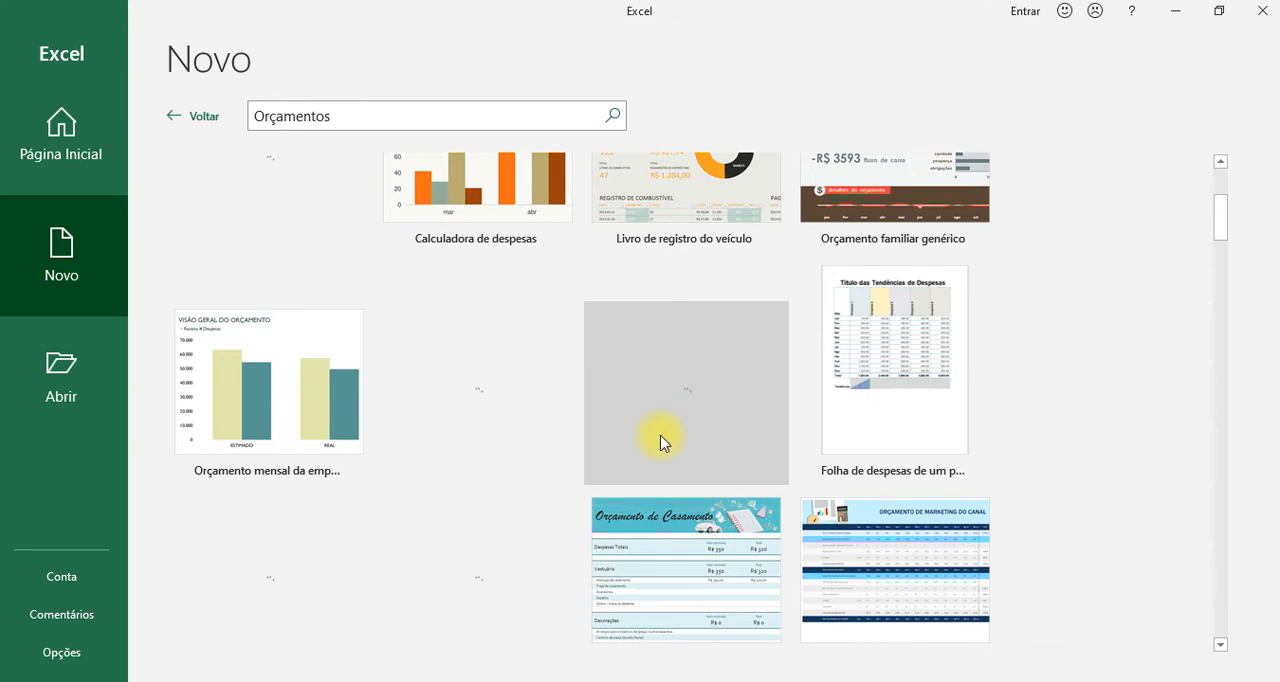
pyautogui.scroll(3, 1130, 448)
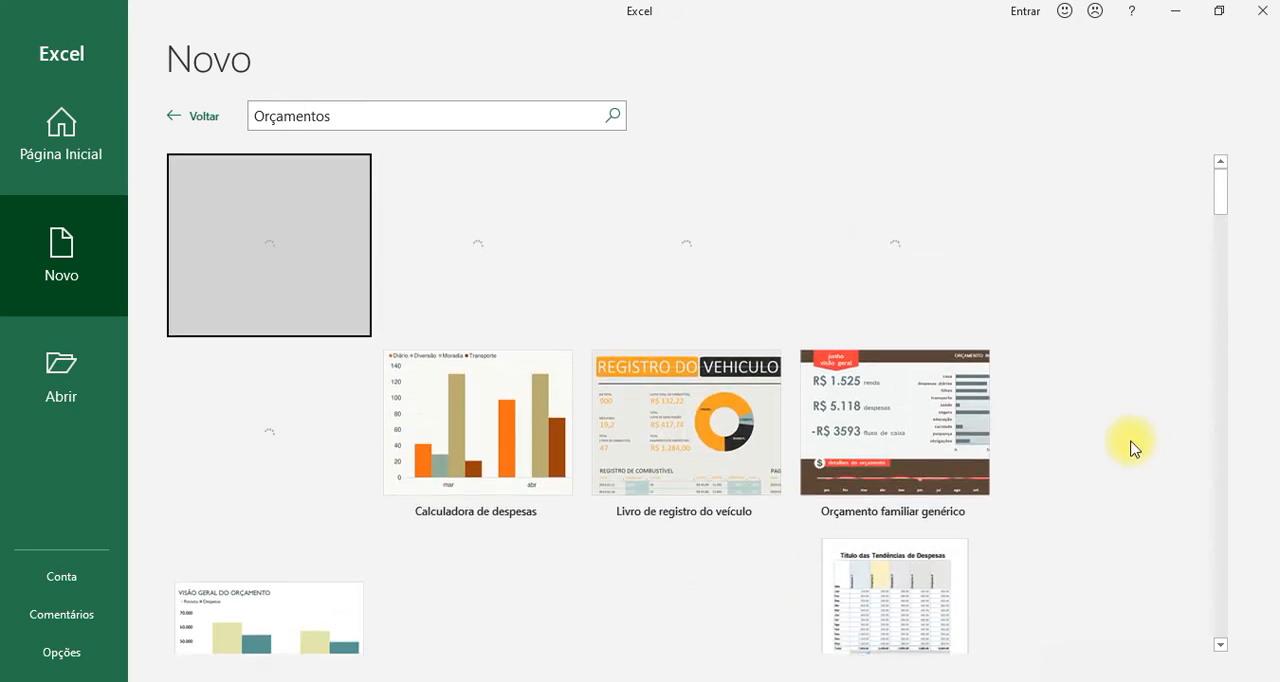
pyautogui.scroll(-6, 1133, 448)
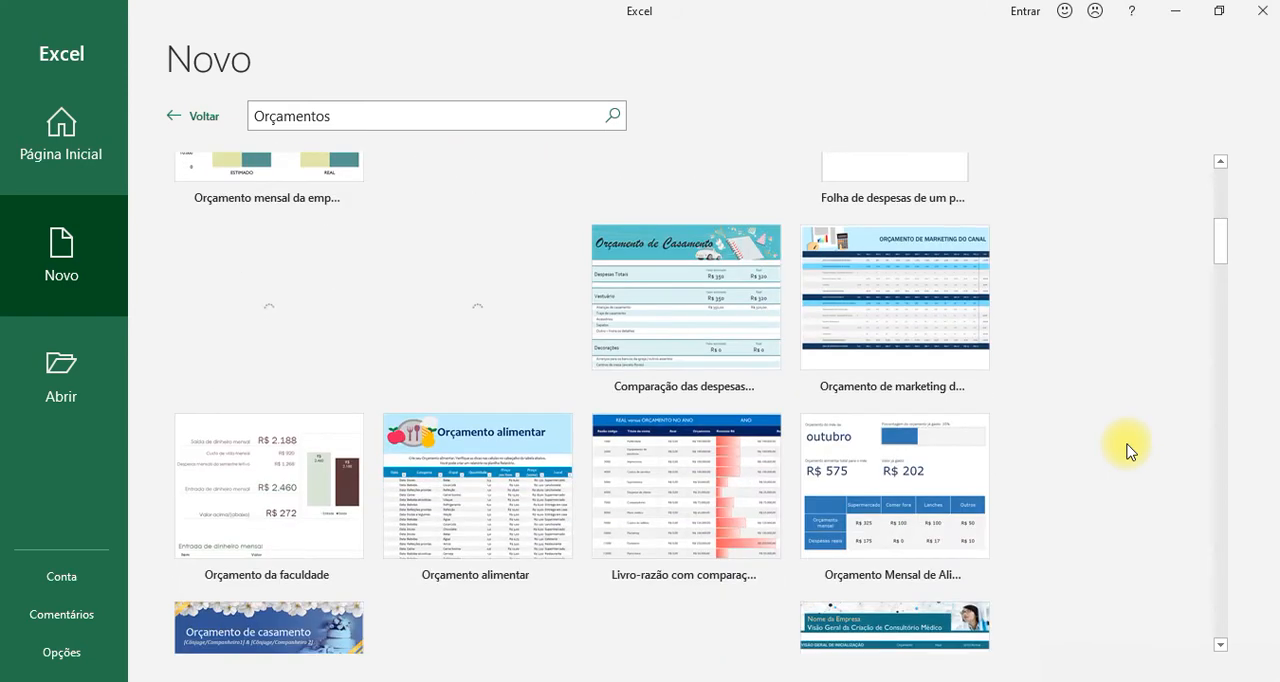
pyautogui.scroll(-8, 1130, 450)
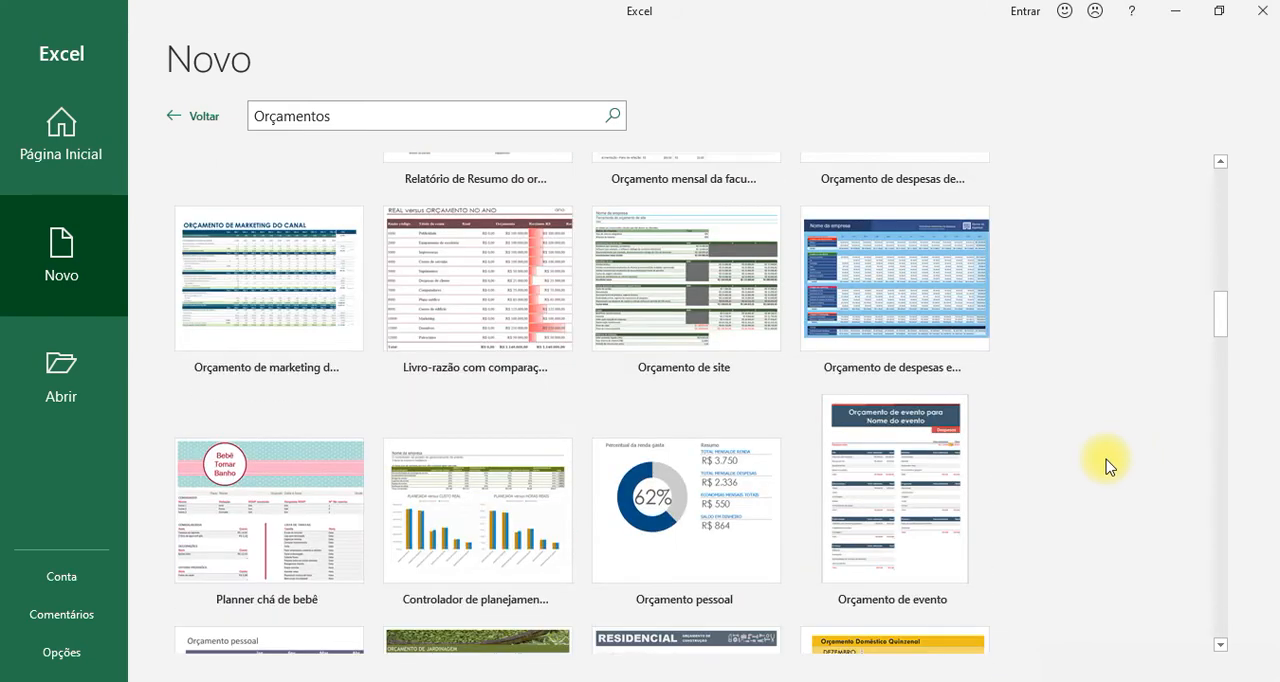
pyautogui.scroll(-8, 1108, 465)
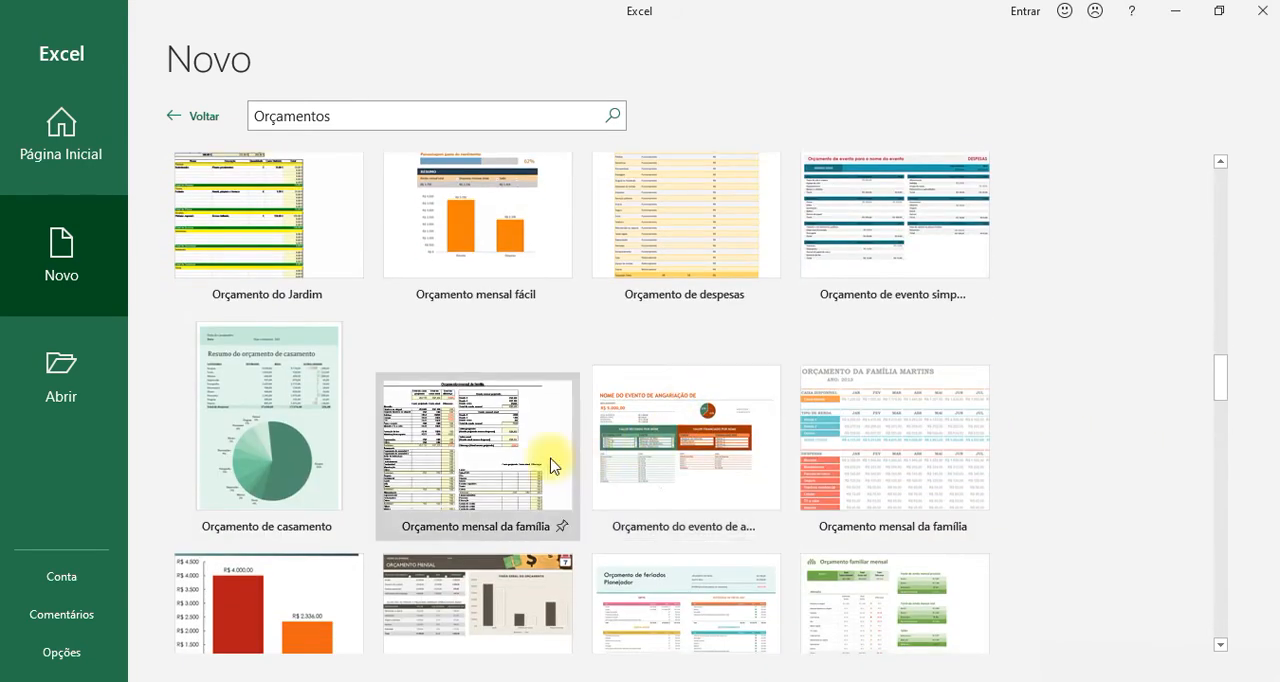
pyautogui.scroll(-4, 571, 443)
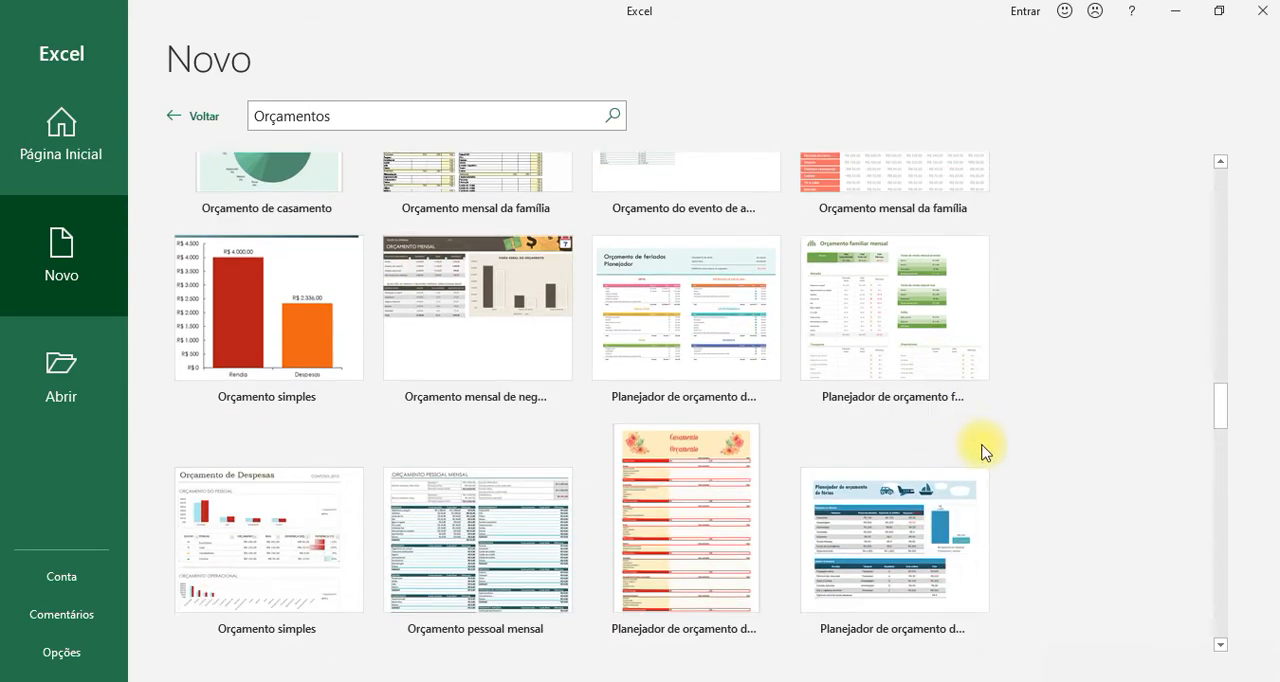
pyautogui.scroll(-3, 975, 450)
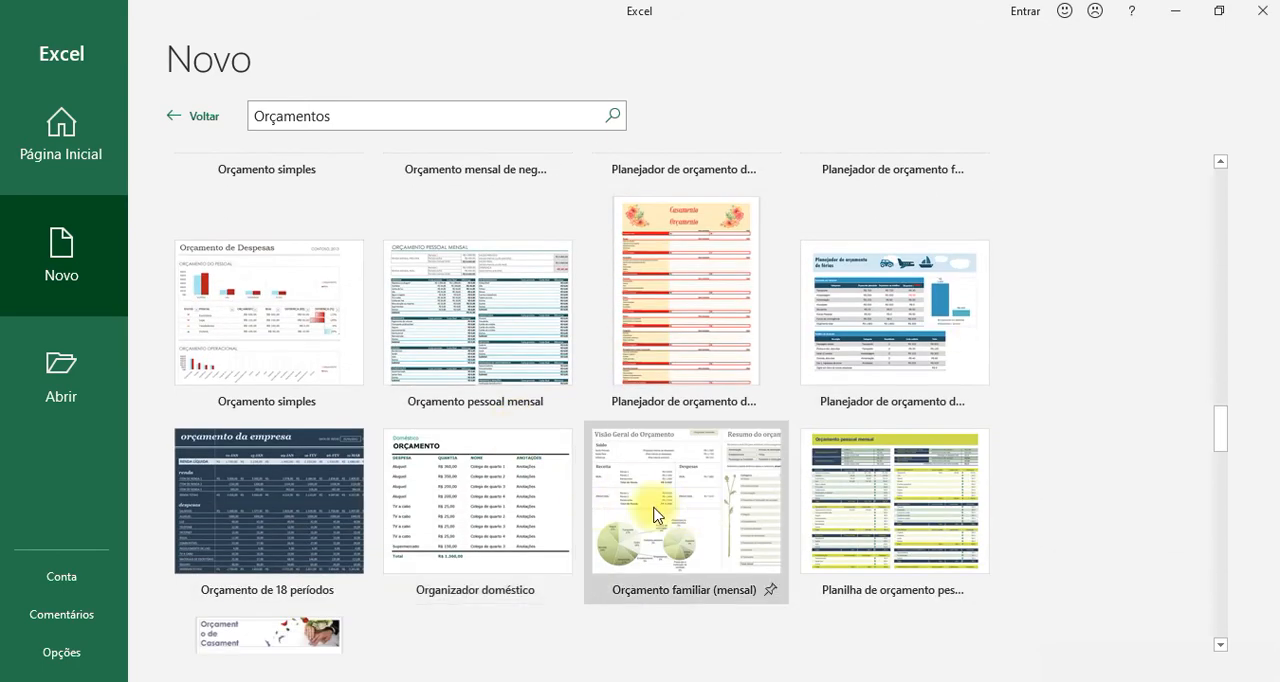
pyautogui.scroll(3, 560, 388)
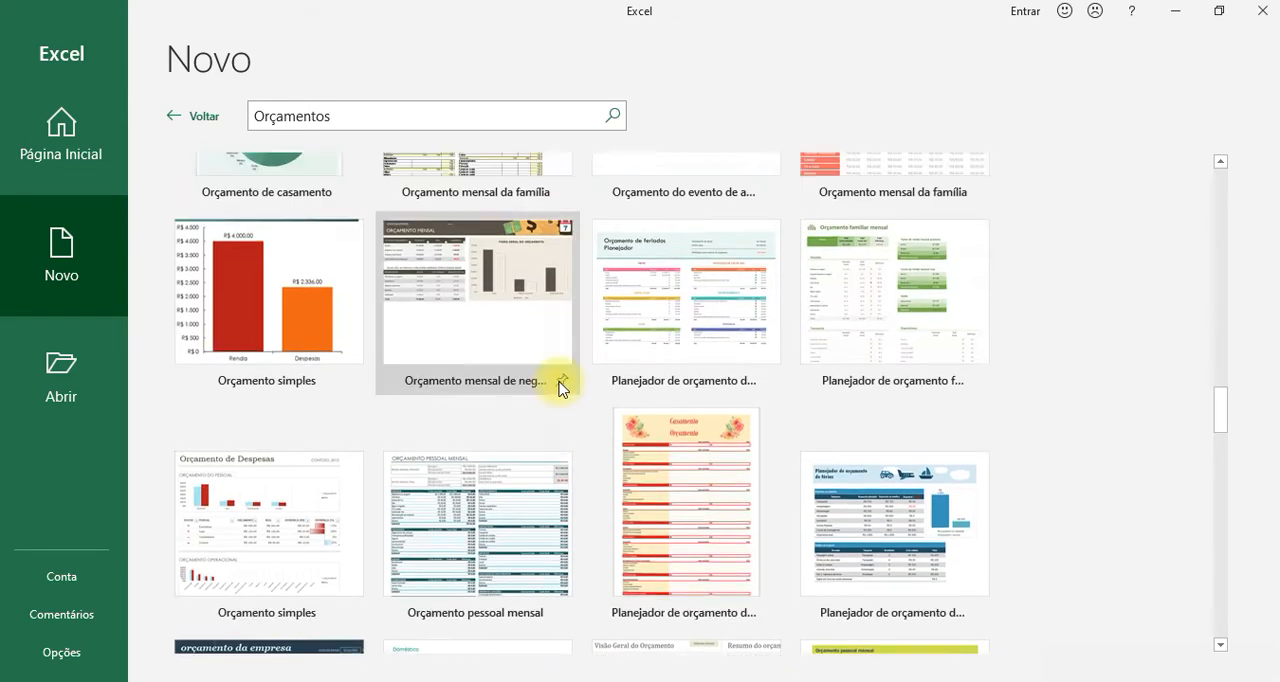
# Look back through the budget templates, from the wedding and family budgets up to the first one in the results.
pyautogui.scroll(3, 560, 388)
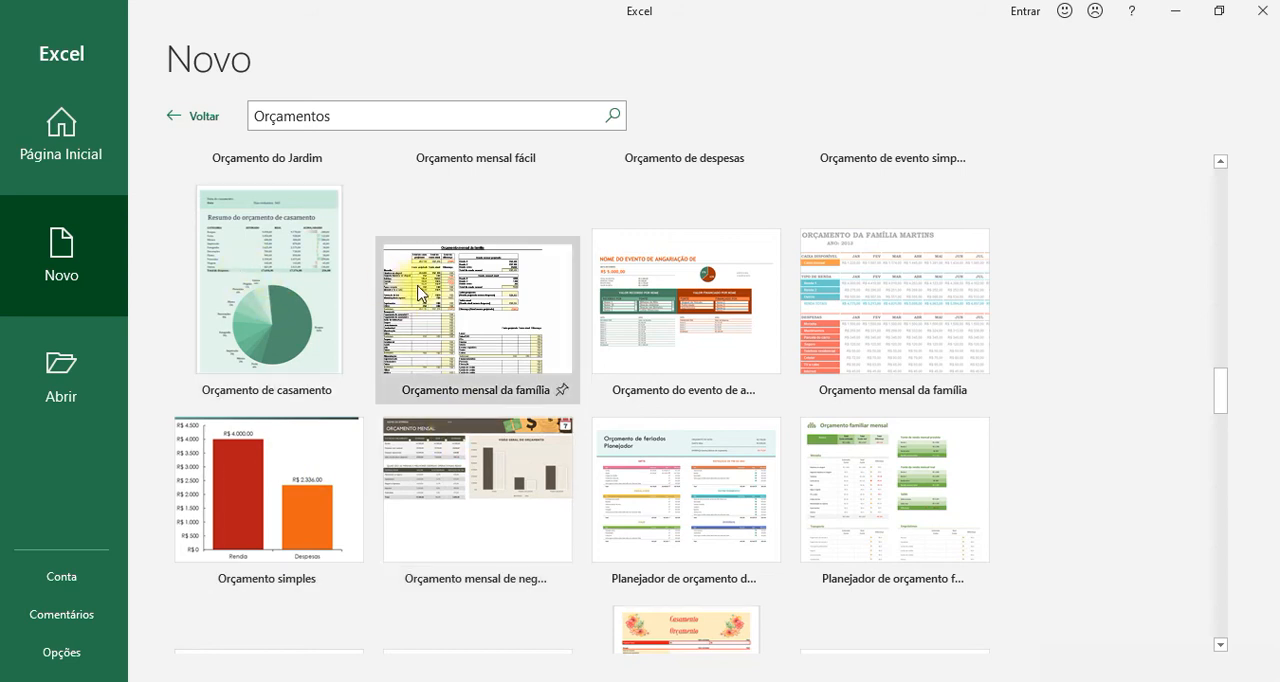
pyautogui.scroll(12, 701, 303)
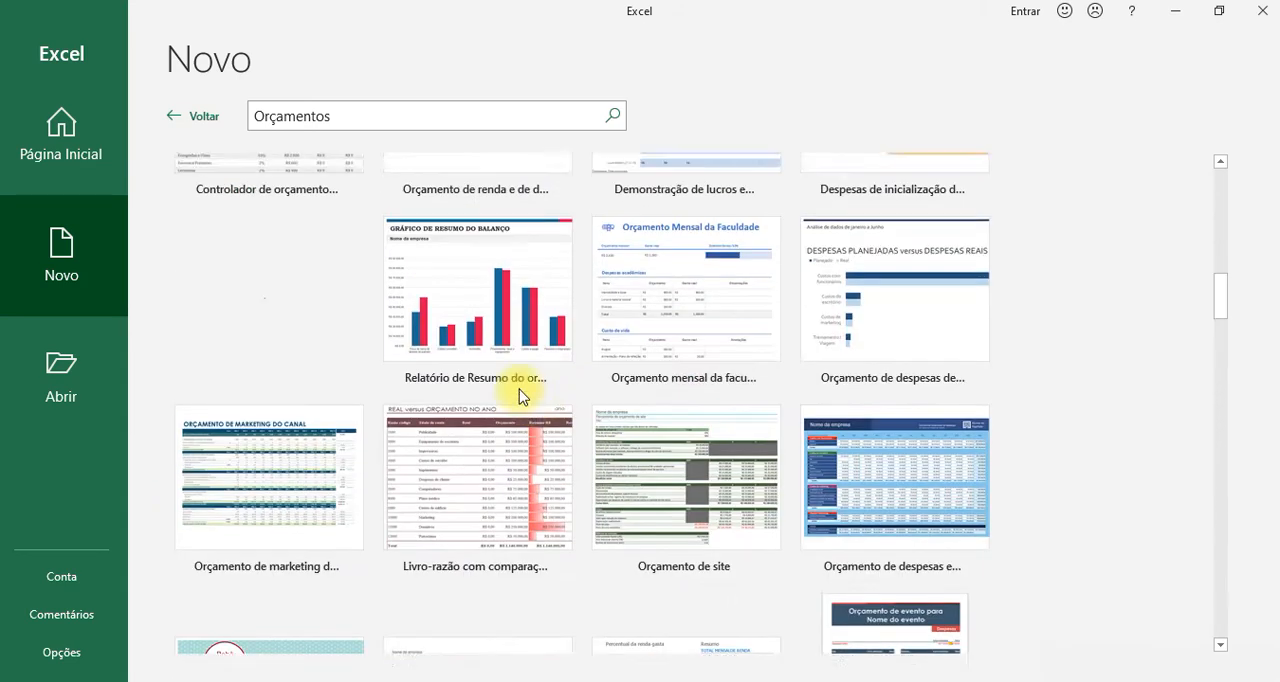
pyautogui.scroll(9, 607, 371)
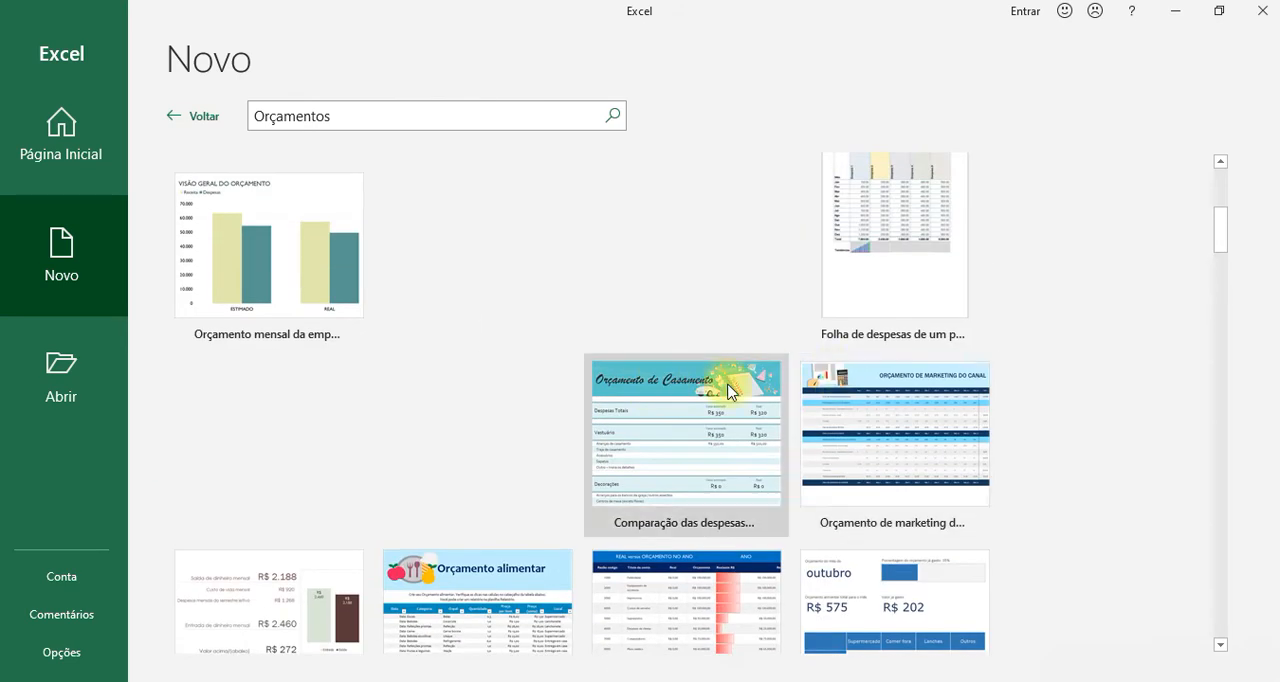
pyautogui.scroll(3, 728, 392)
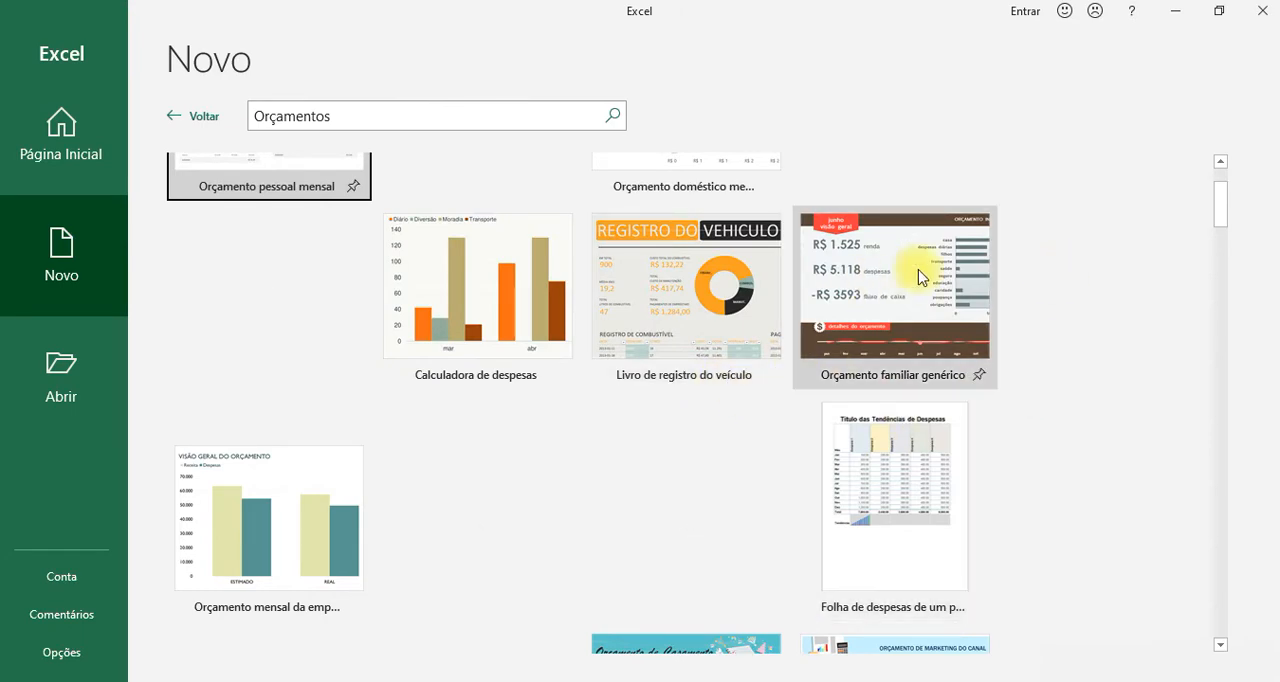
pyautogui.scroll(2, 930, 300)
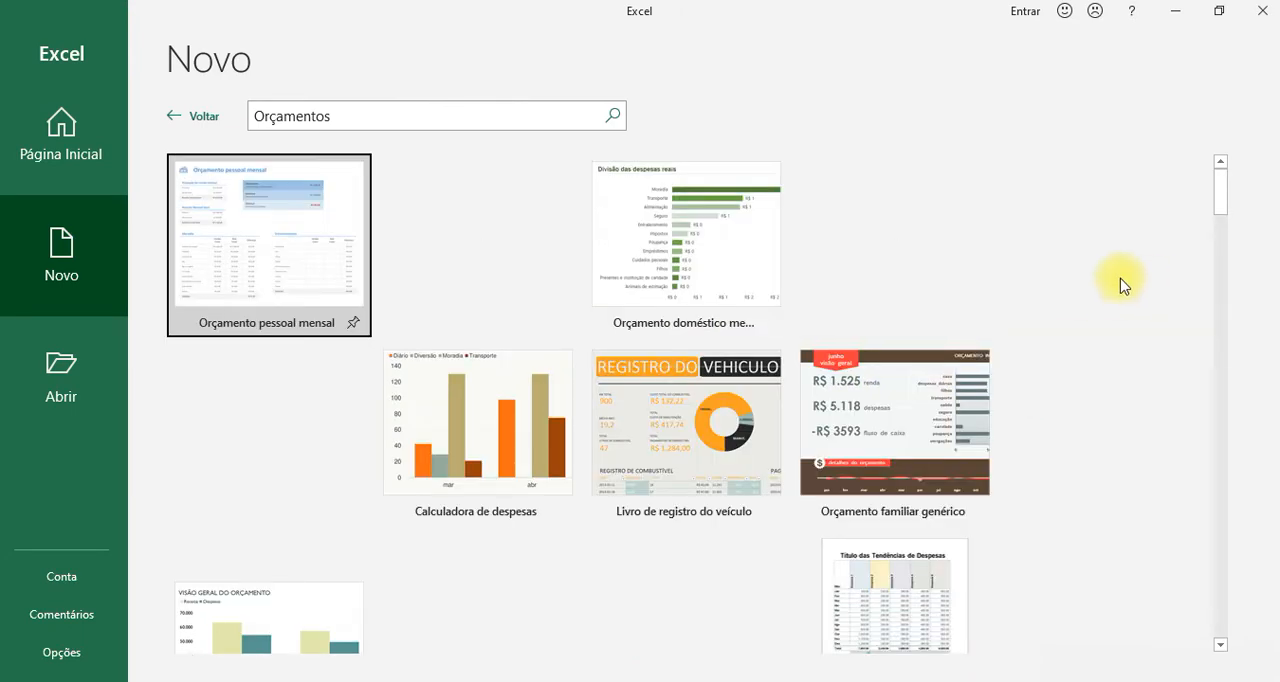
# Go back to the template gallery, run the suggested search Negócios and browse the business templates.
pyautogui.click(199, 118)
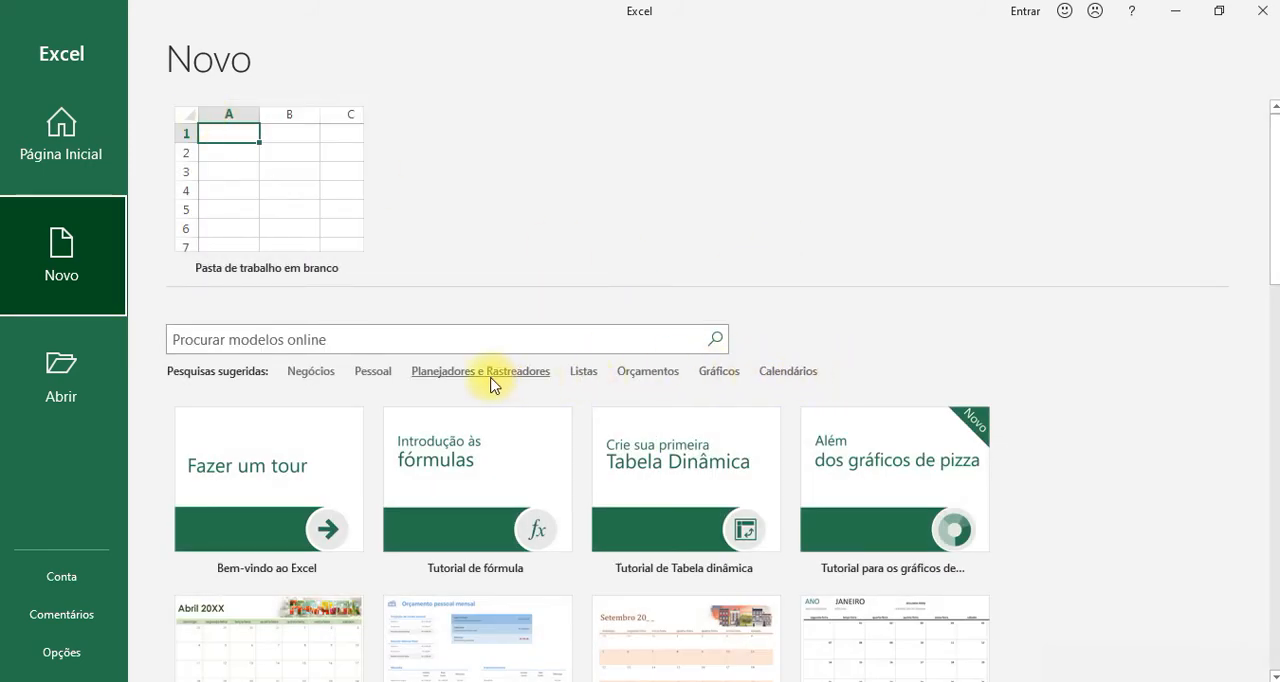
pyautogui.click(311, 376)
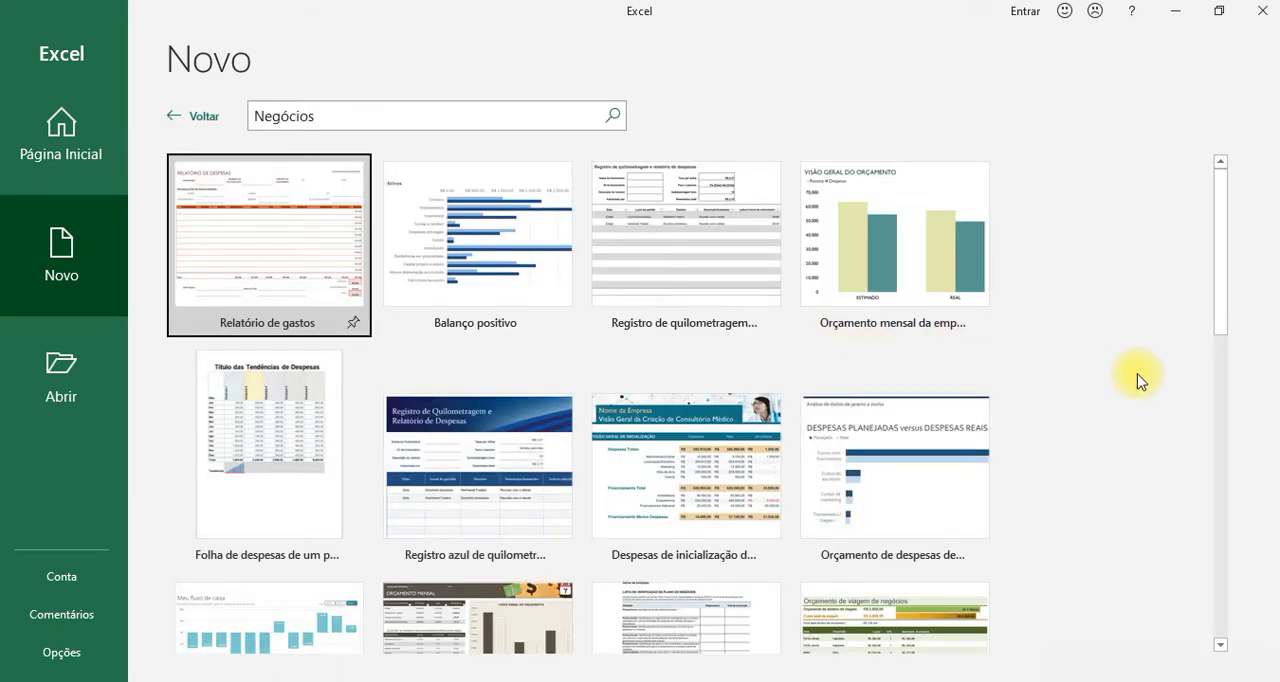
pyautogui.scroll(-1, 1088, 378)
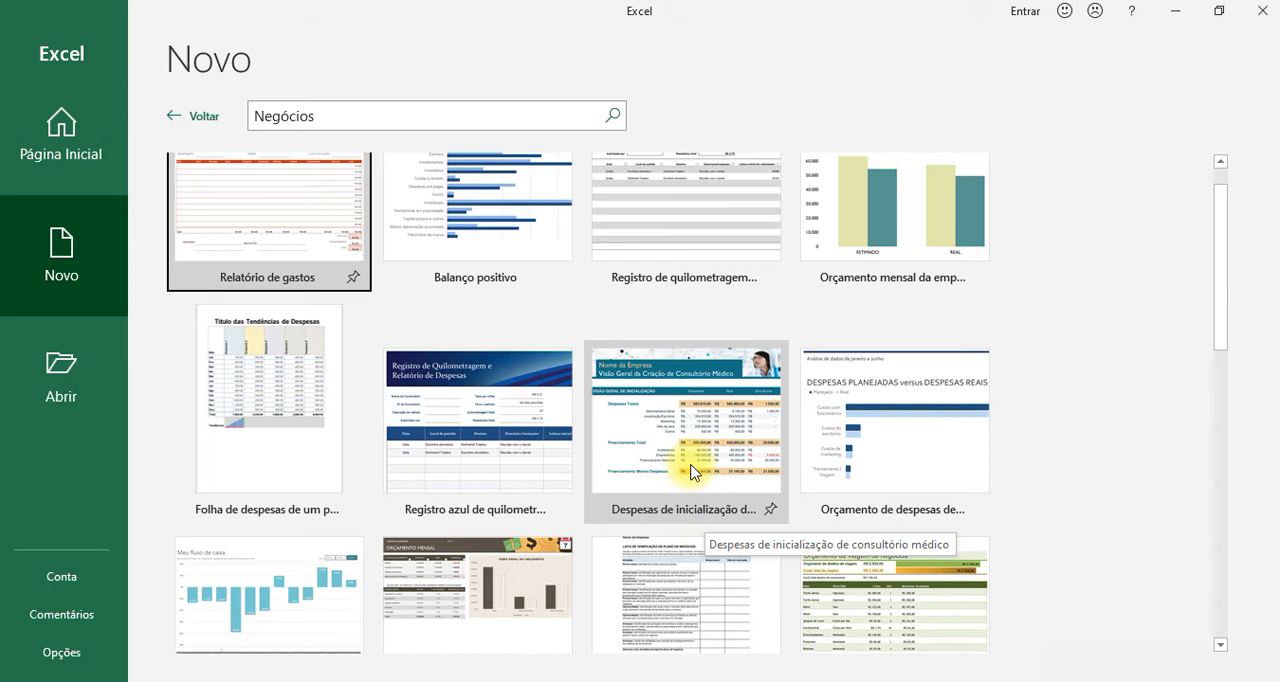
# Search the online templates for "controle gastos pessoais".
pyautogui.click(420, 108)
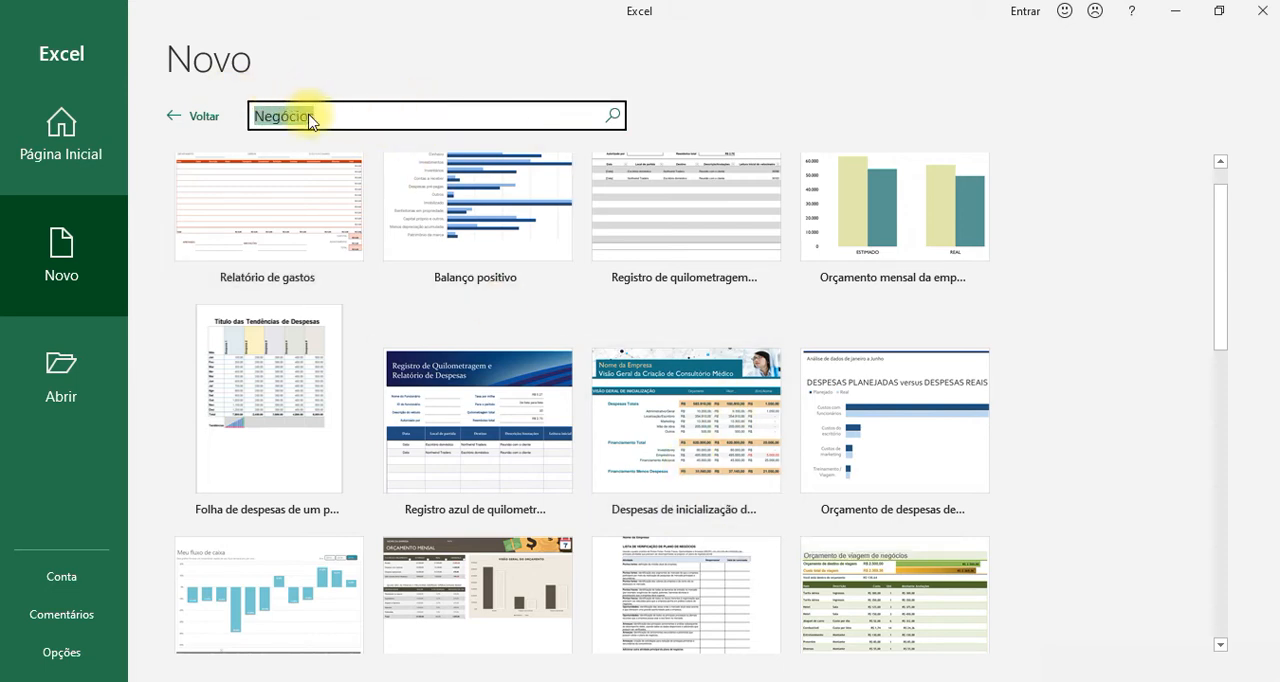
pyautogui.write('controle gastos pessoais')
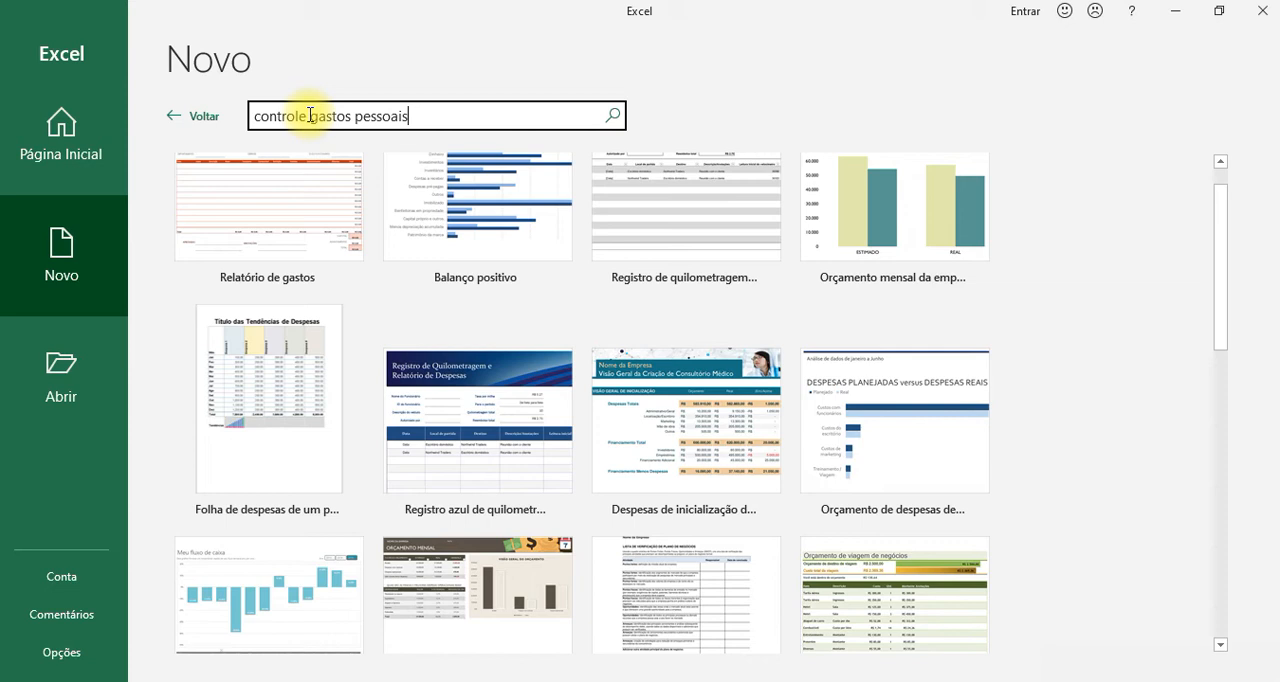
pyautogui.click(613, 116)
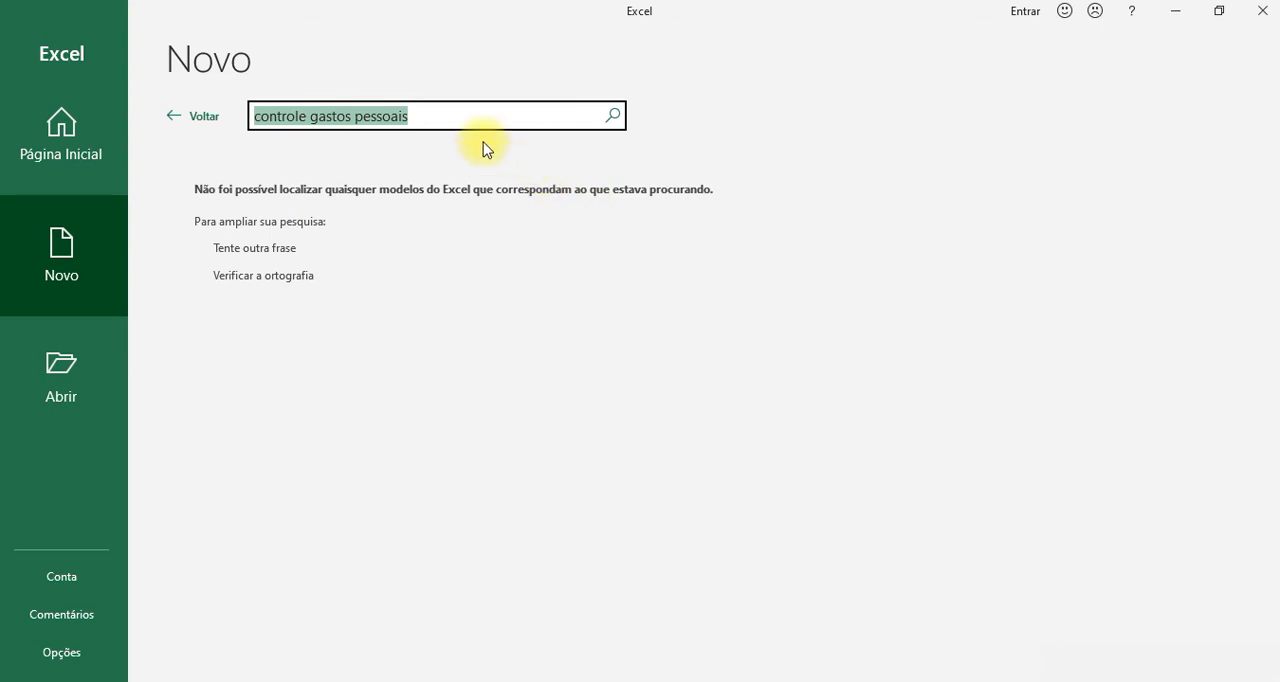
# Shorten the template search to "gastos pessoais" and run it, and repeat the search with "gastos pessoal".
pyautogui.doubleClick(292, 118)
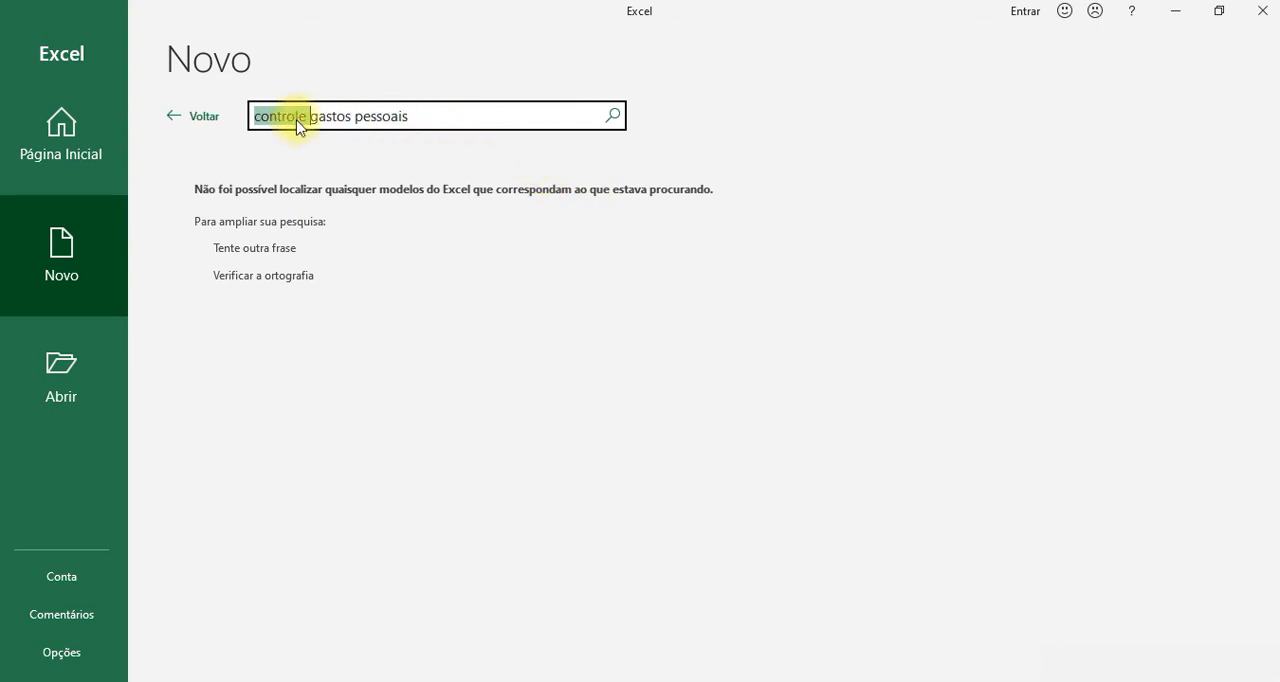
pyautogui.press('BackSpace')
pyautogui.press('Return')
pyautogui.click(362, 116)
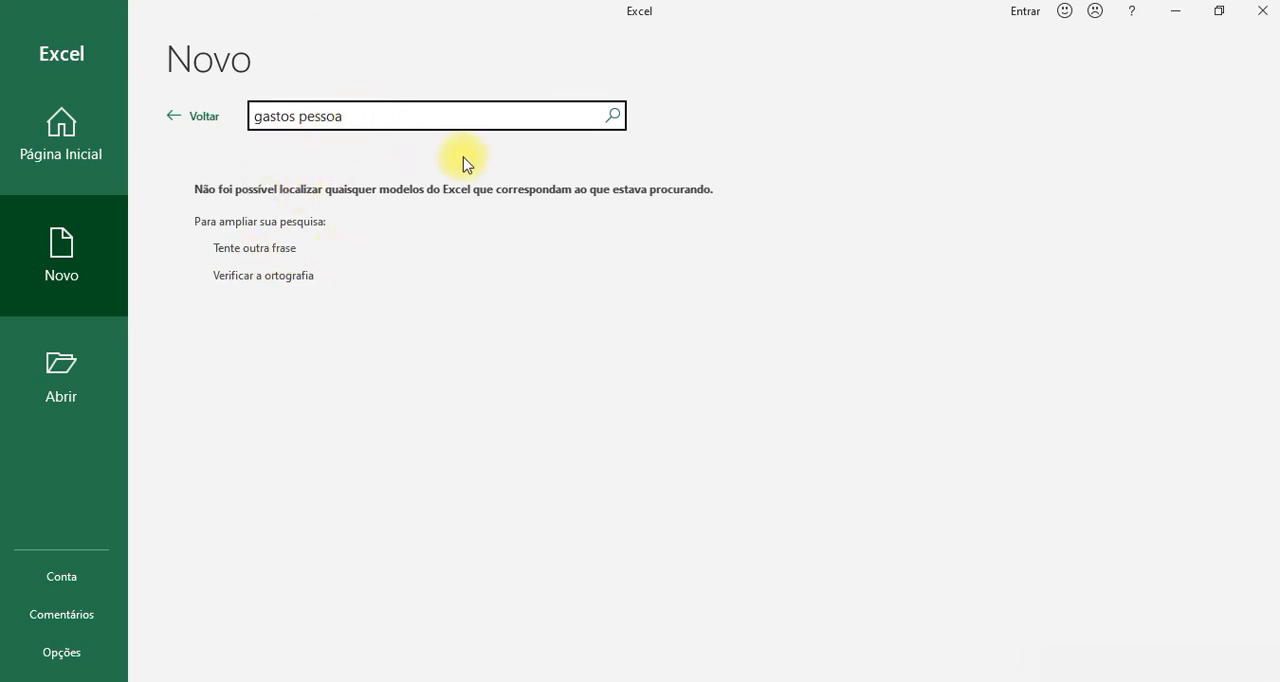
pyautogui.write('l')
pyautogui.press('Return')
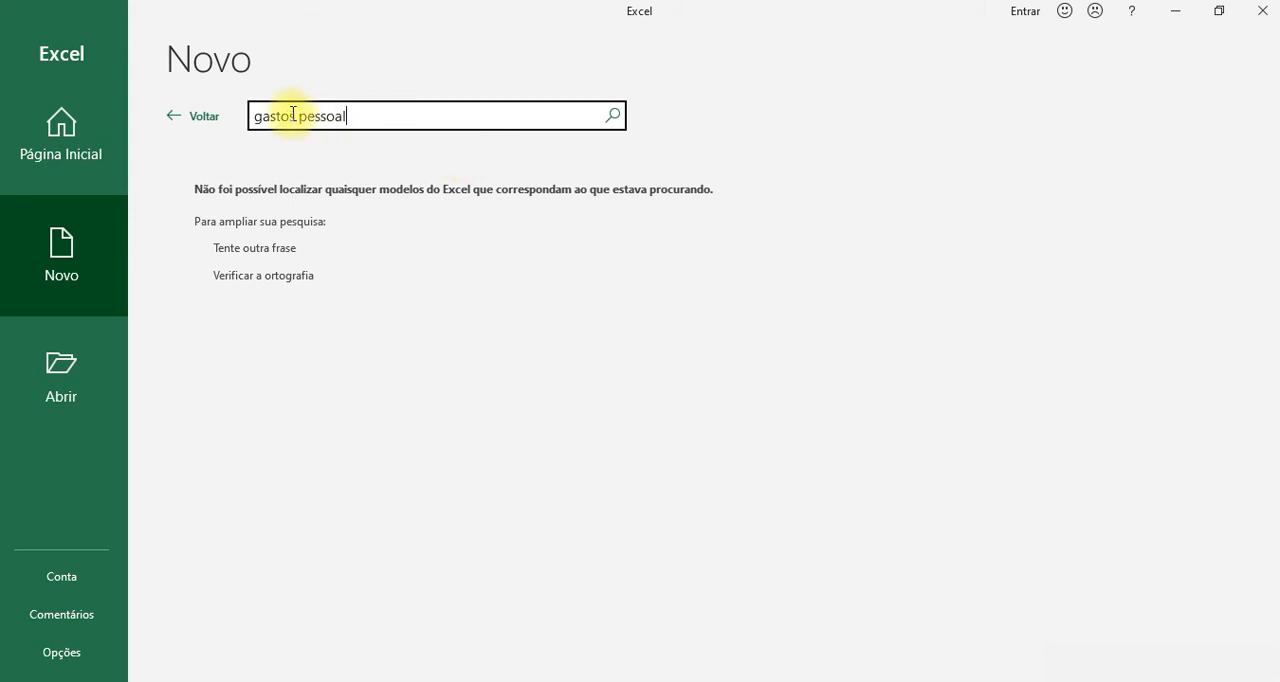
# Change the template search phrase to "gasto pessoal" and run the search.
pyautogui.click(296, 118)
pyautogui.press('BackSpace')
pyautogui.press('Return')
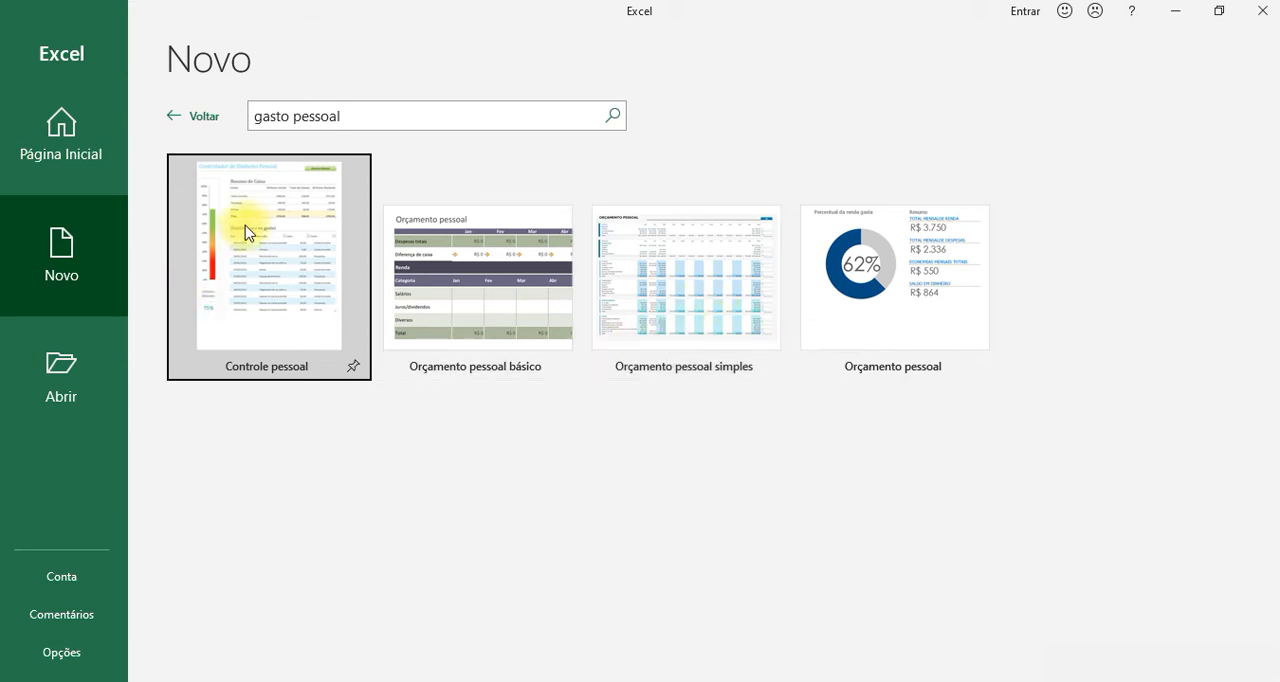
# Return from the search results to the template gallery and look through its tutorials, calendars, invoices and planners.
pyautogui.click(183, 116)
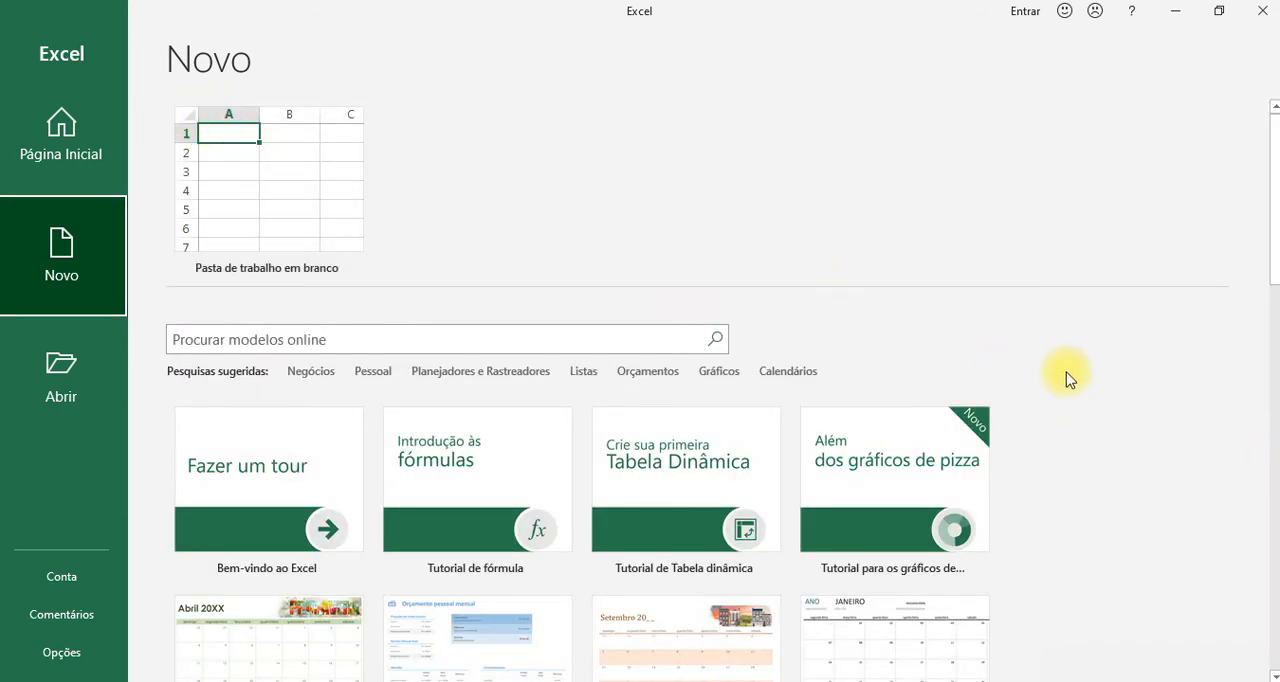
pyautogui.scroll(-3, 1060, 358)
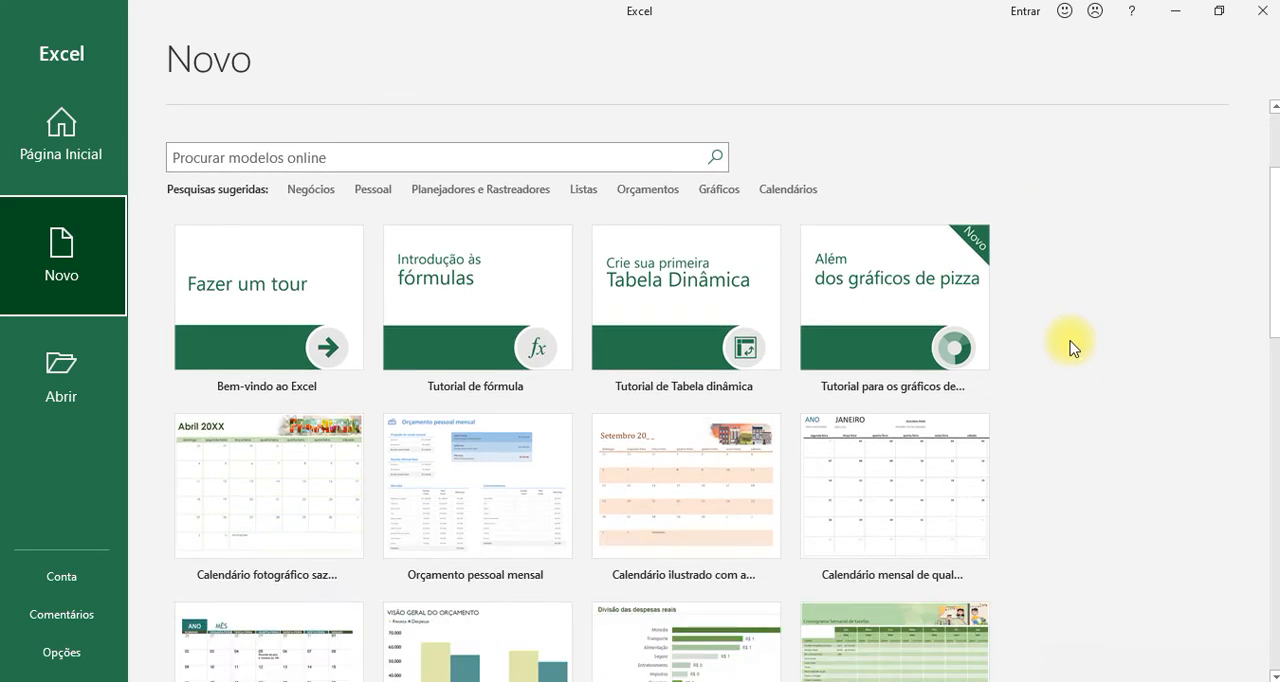
pyautogui.scroll(3, 1070, 348)
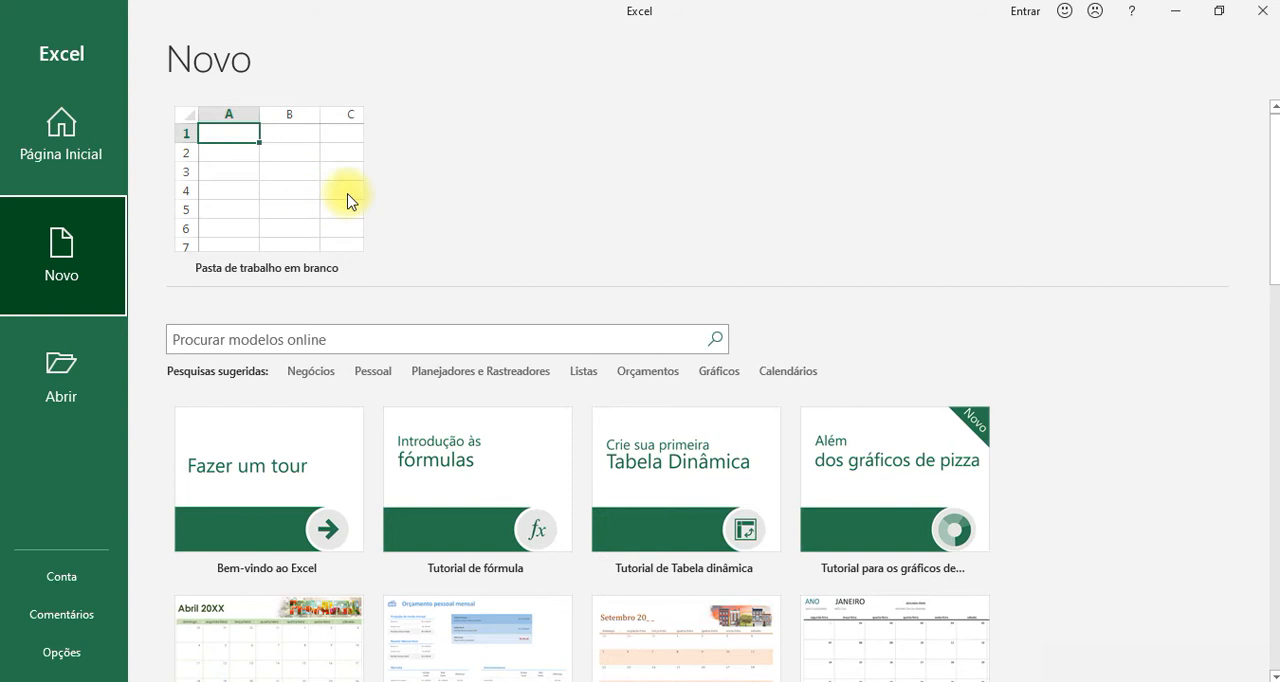
pyautogui.scroll(-20, 1037, 443)
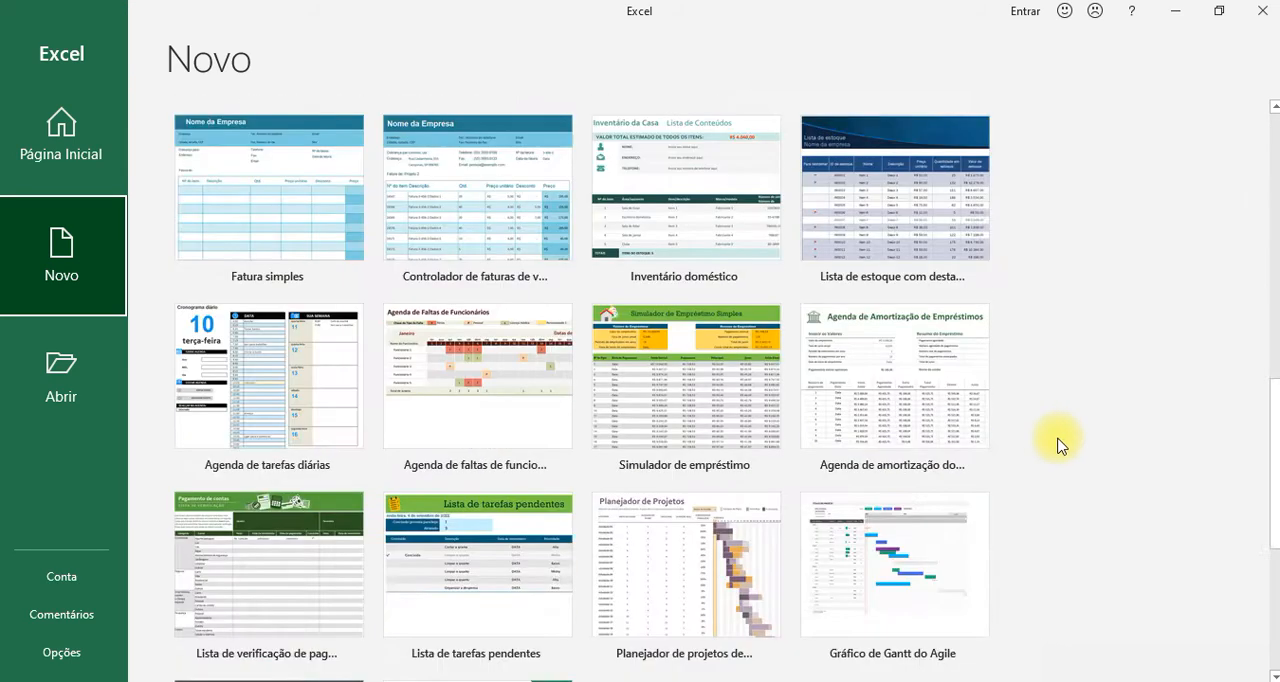
pyautogui.scroll(7, 522, 461)
pyautogui.scroll(9, 522, 461)
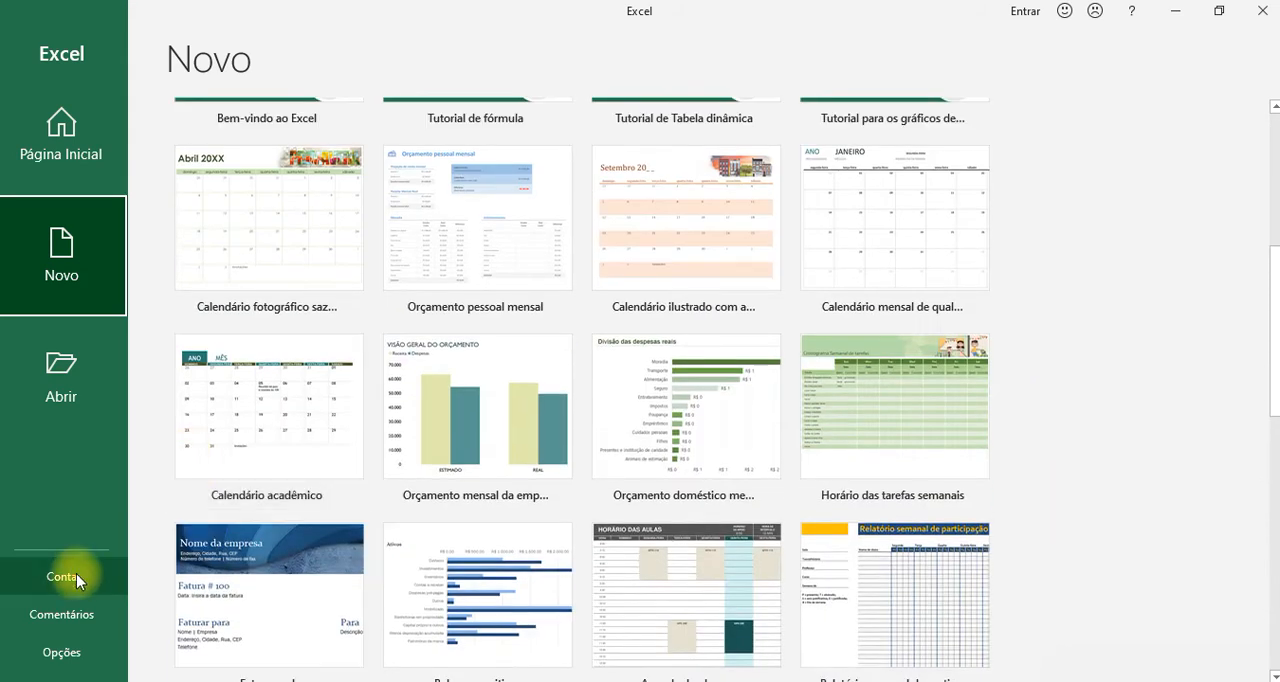
pyautogui.scroll(7, 1100, 391)
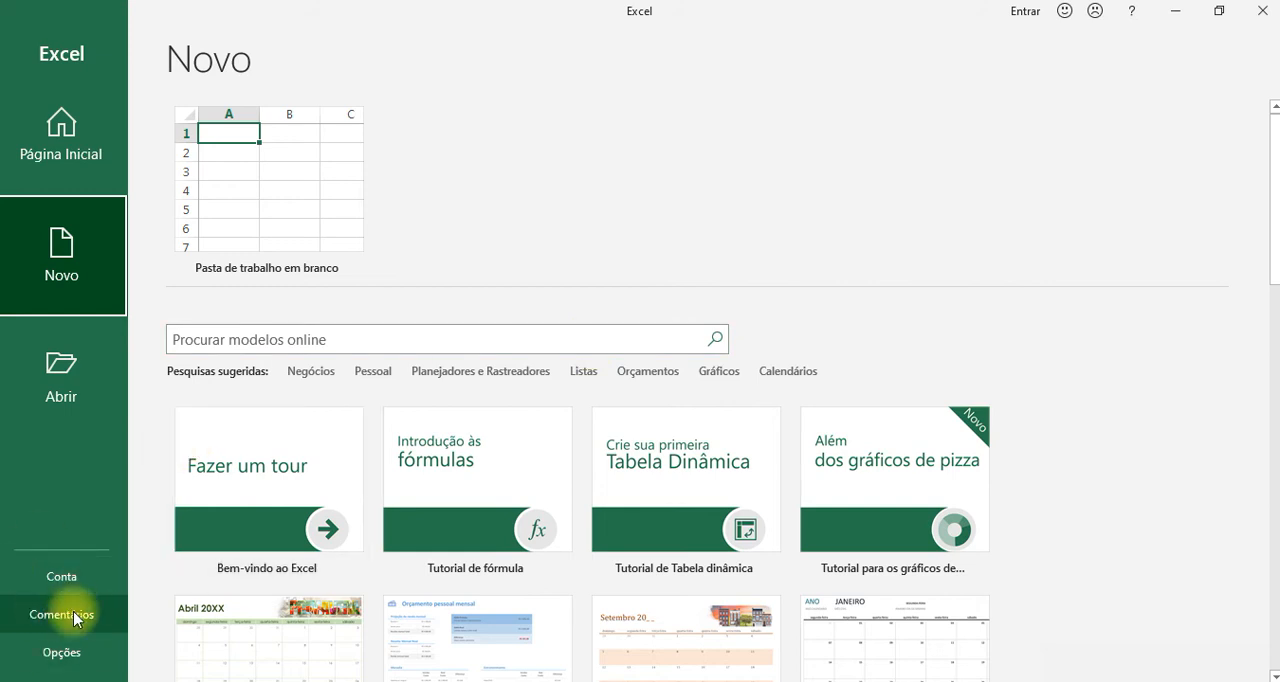
# View the general Excel options and close them without changing anything.
pyautogui.click(75, 656)
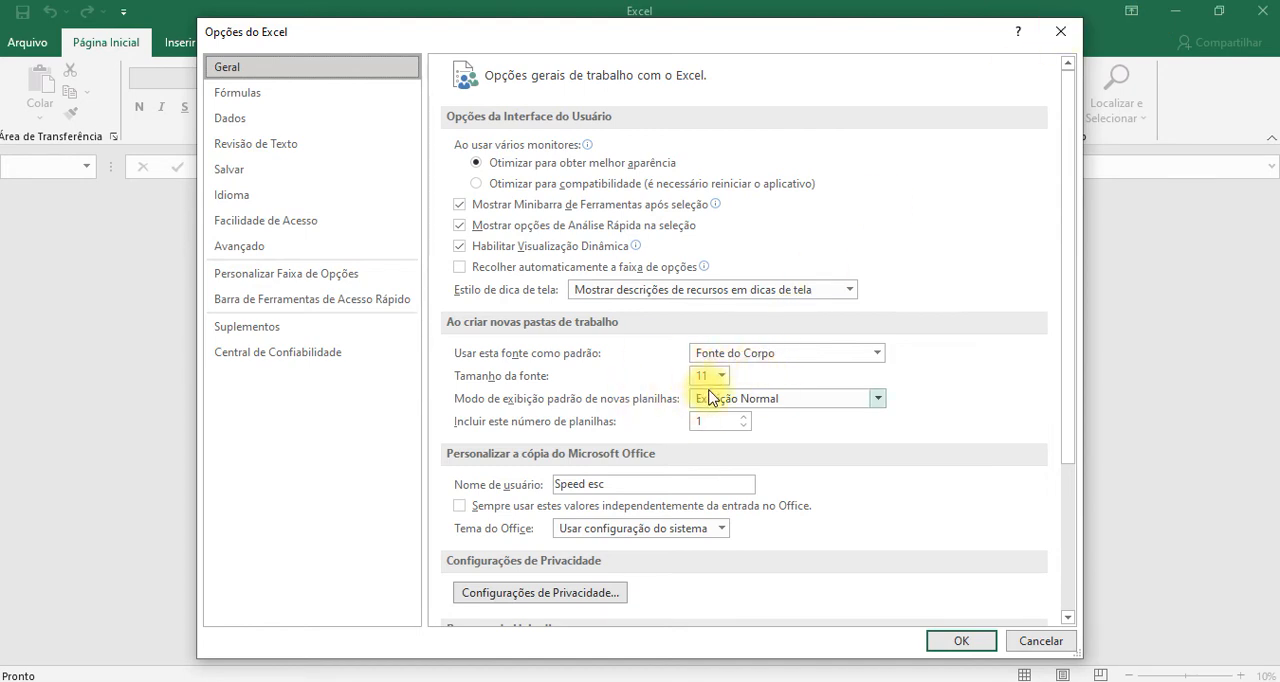
pyautogui.click(1065, 34)
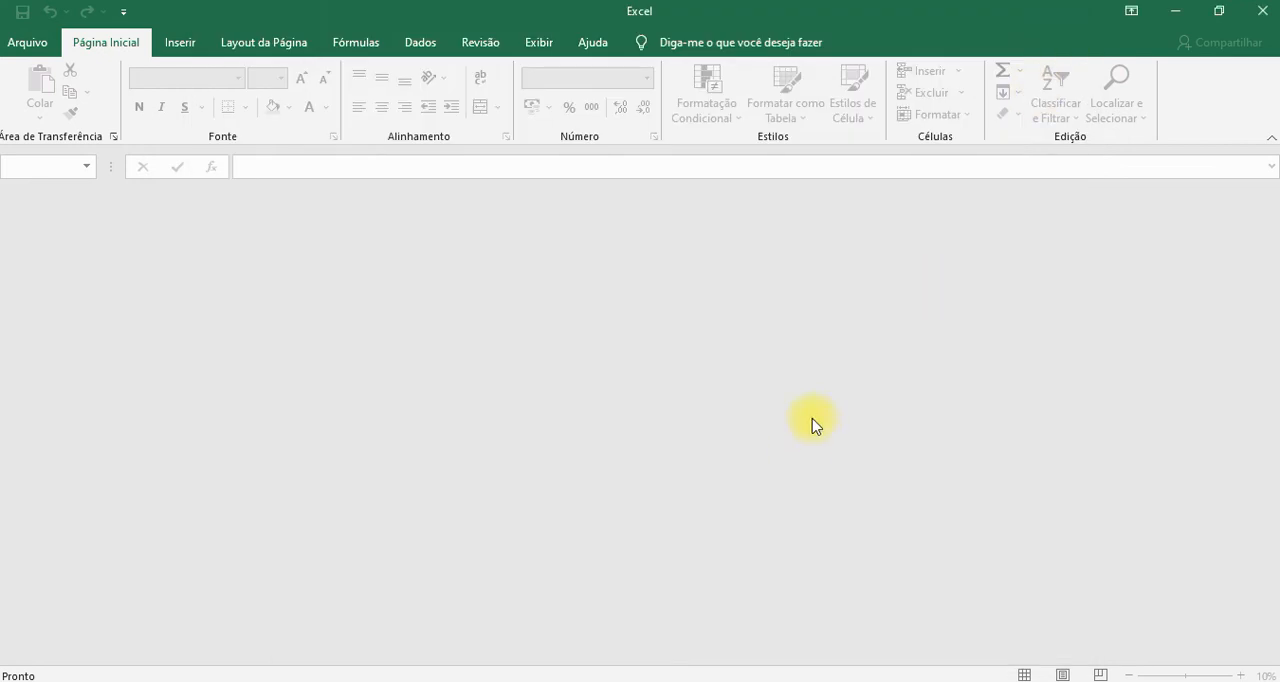
# Create a blank workbook, select cell C4 and move the selection to cell I12.
pyautogui.click(27, 43)
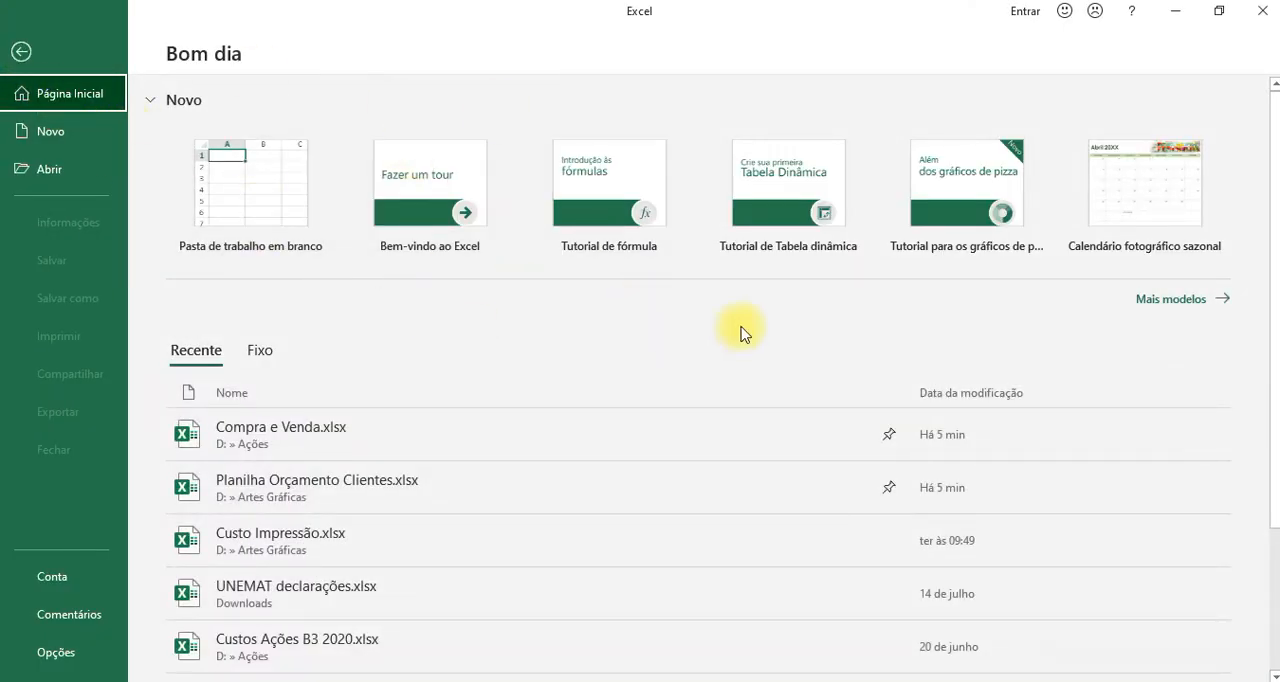
pyautogui.click(265, 209)
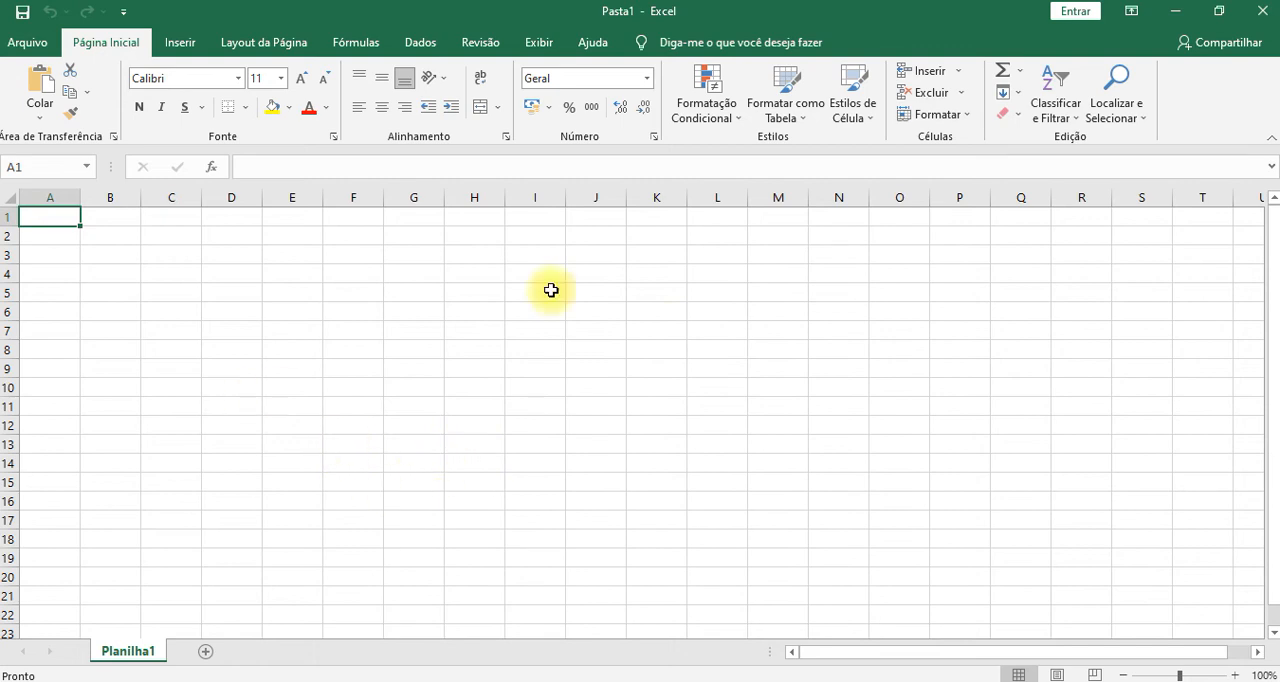
pyautogui.click(152, 274)
pyautogui.click(514, 428)
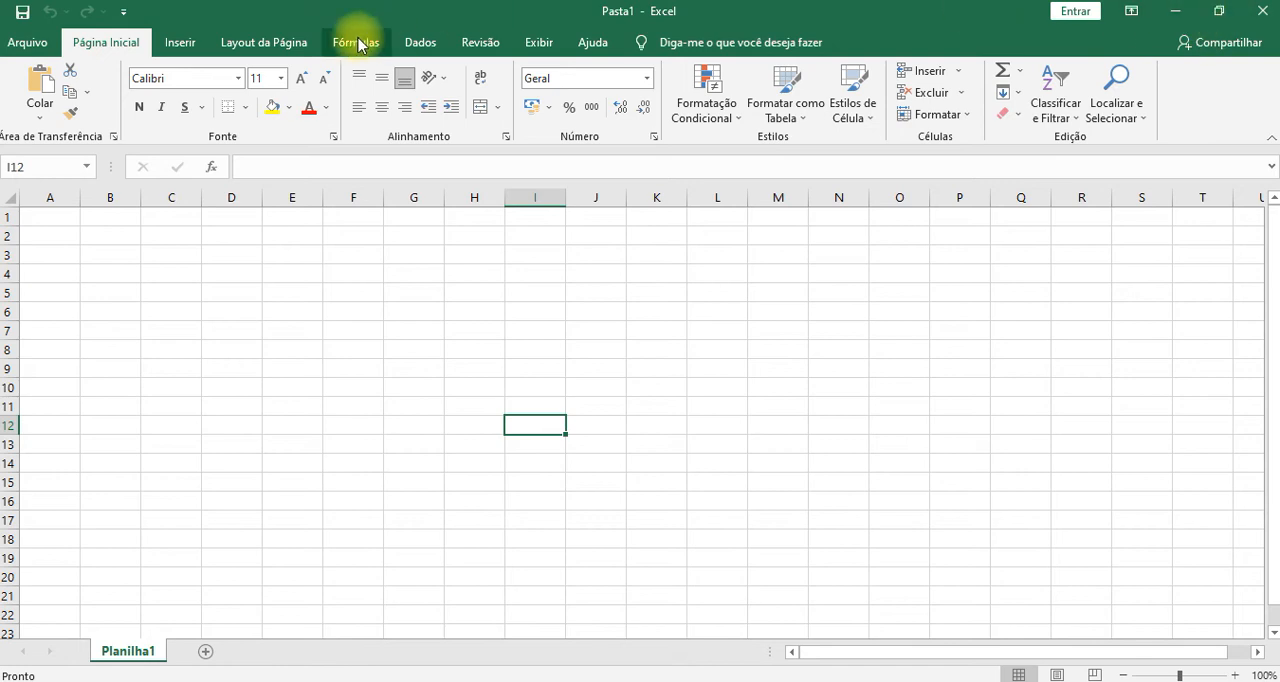
# View the commands that can be added to the Quick Access Toolbar and dismiss the list.
pyautogui.click(123, 12)
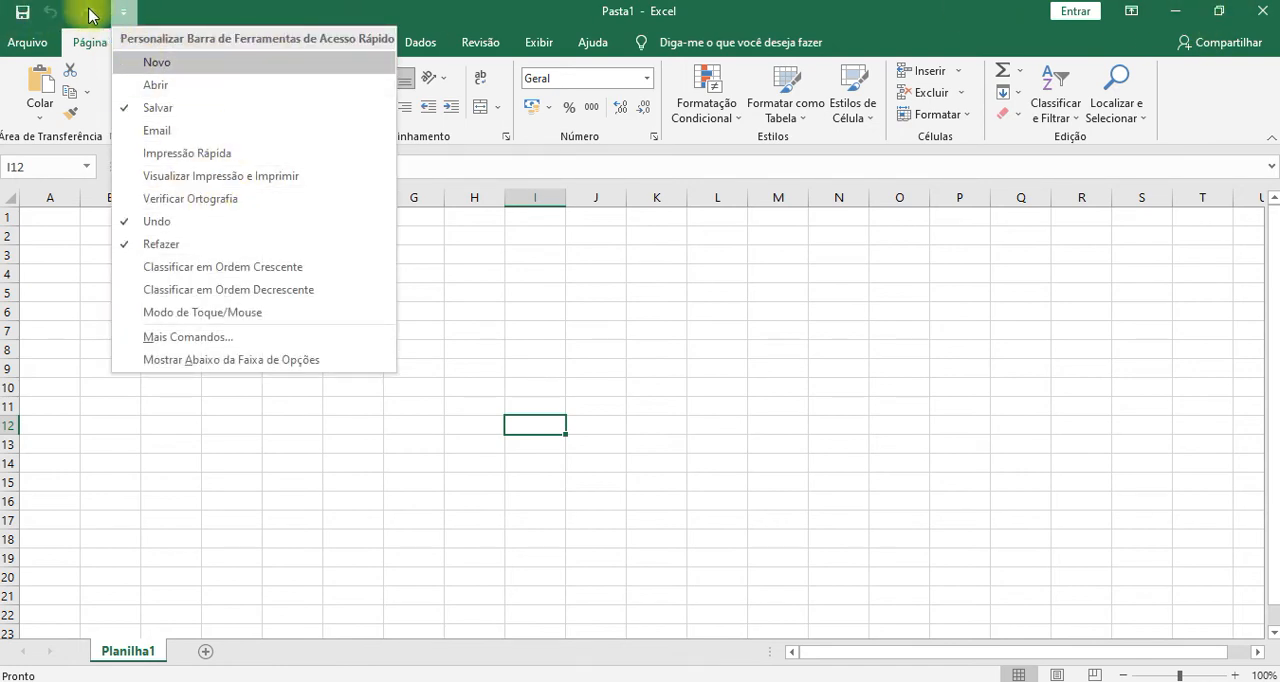
pyautogui.click(430, 10)
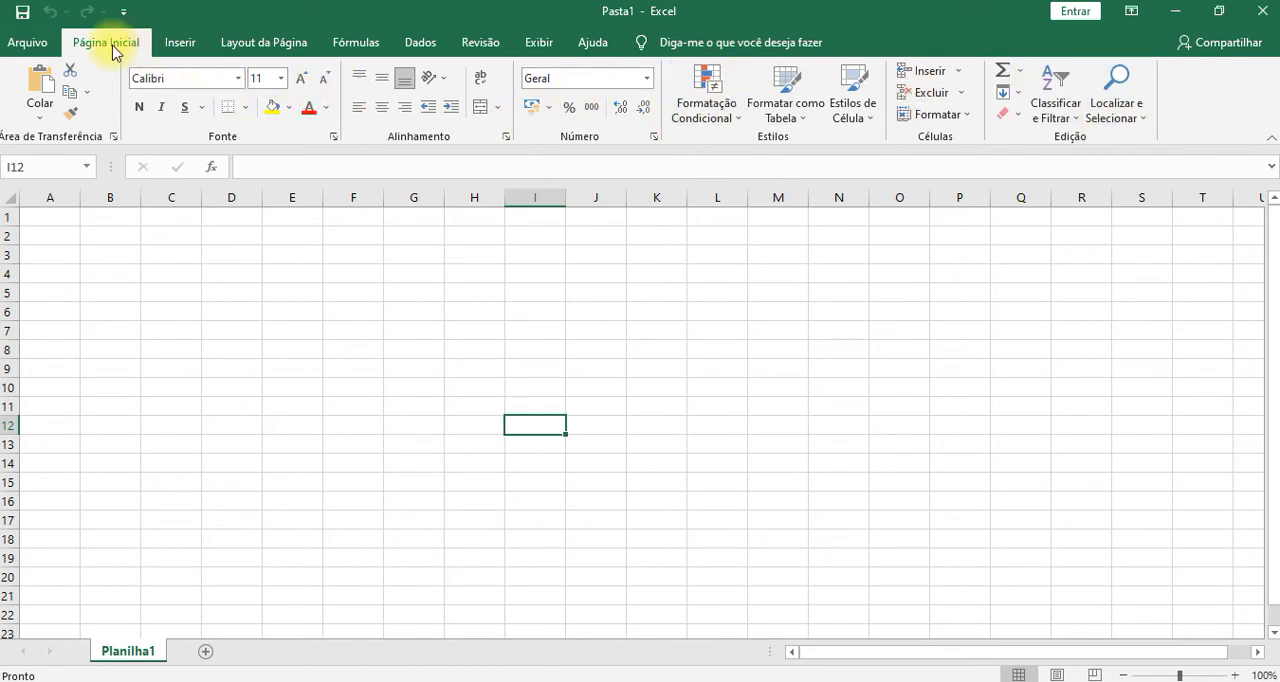
# Look through the ribbon commands for inserting, page layout, formulas, data, review, view and help, and return to the home commands.
pyautogui.click(177, 44)
pyautogui.click(252, 43)
pyautogui.click(356, 43)
pyautogui.click(422, 43)
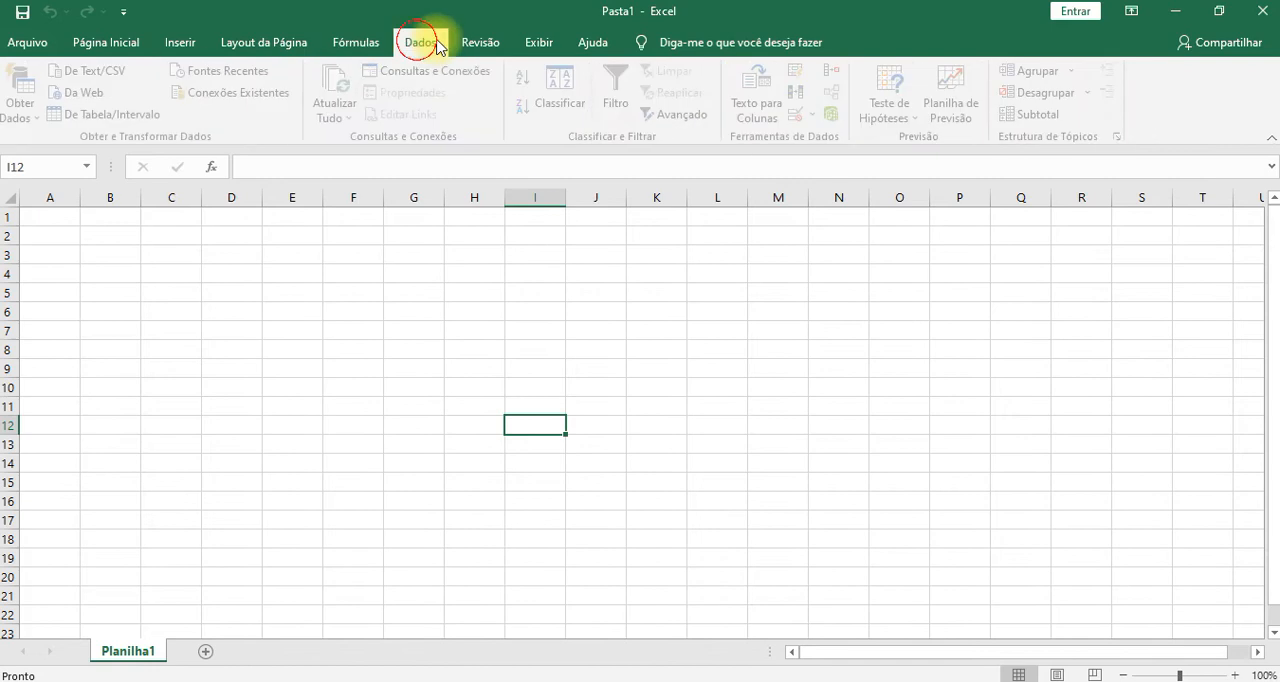
pyautogui.click(481, 43)
pyautogui.click(552, 45)
pyautogui.click(592, 43)
pyautogui.click(481, 43)
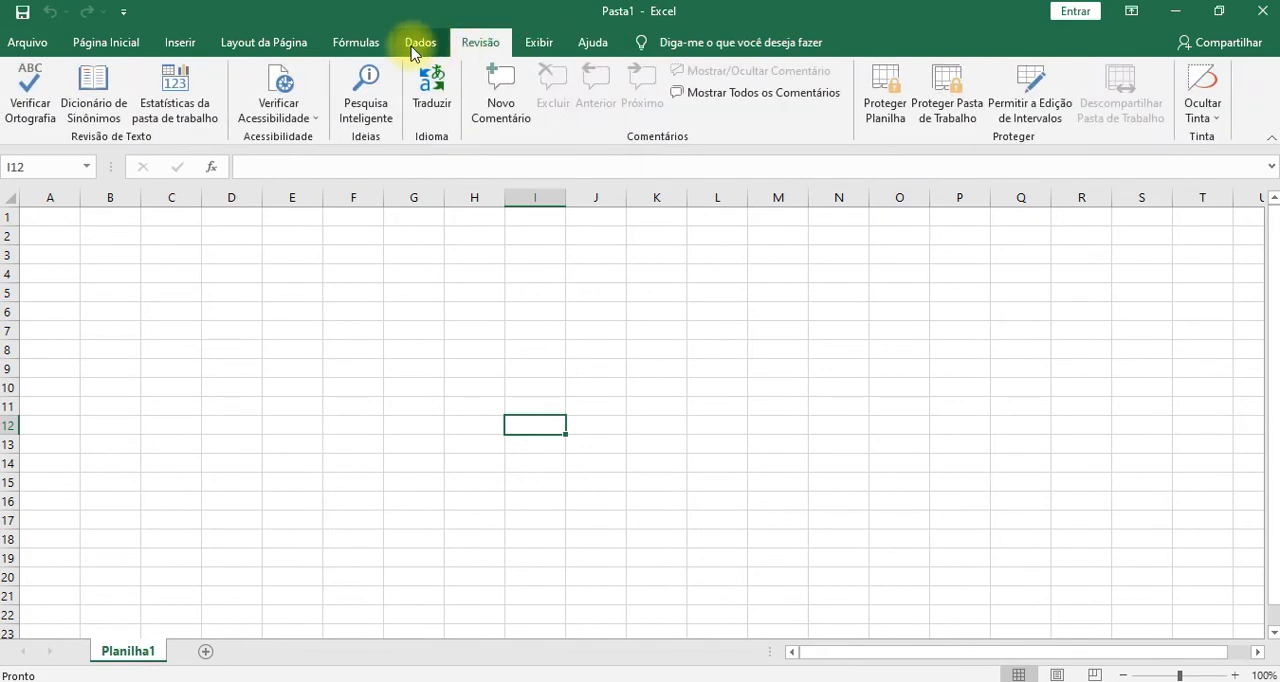
pyautogui.click(348, 45)
pyautogui.click(230, 42)
pyautogui.click(170, 43)
pyautogui.click(118, 45)
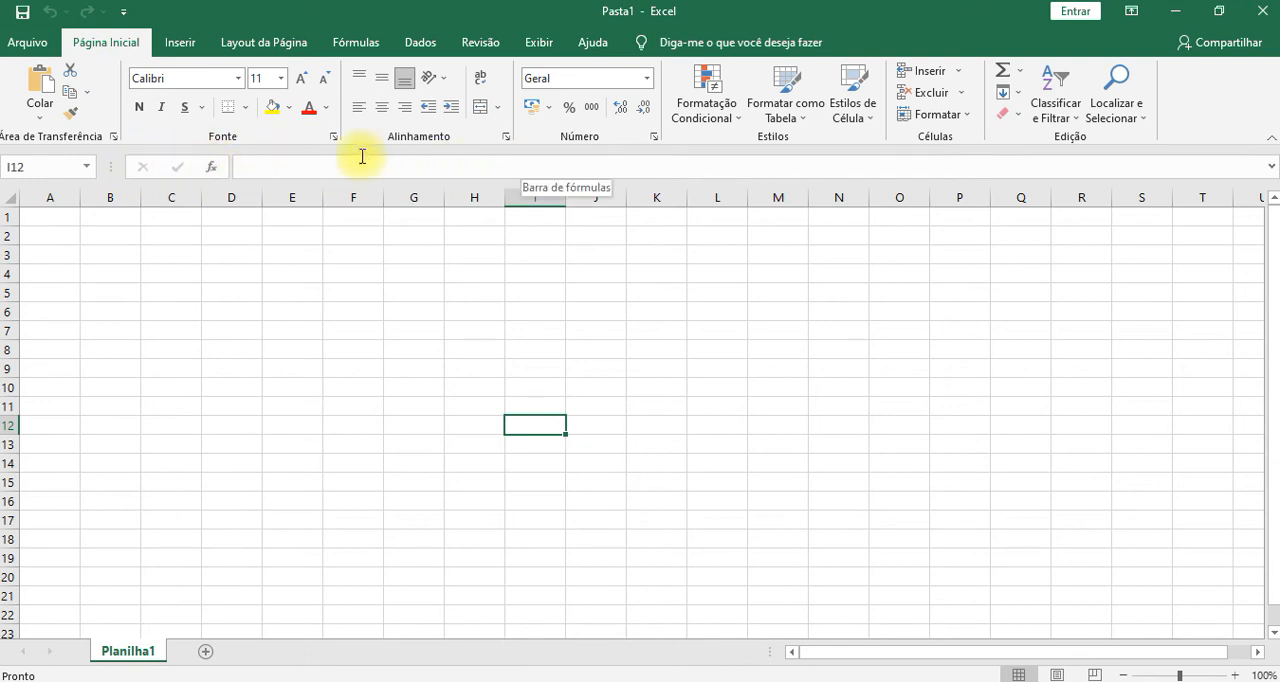
# Enter the filler text "adasdasdasdasdasdasdasdasdas" in cell I12.
pyautogui.click(252, 164)
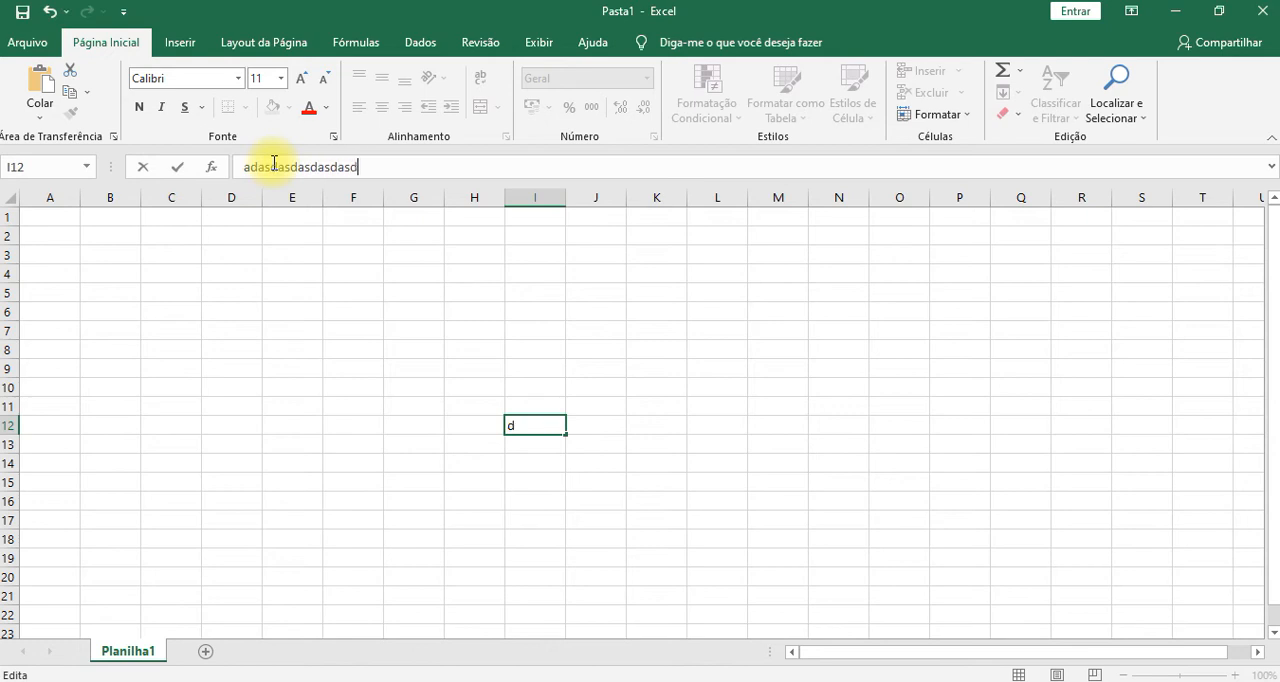
pyautogui.write('dasdasdasdas')
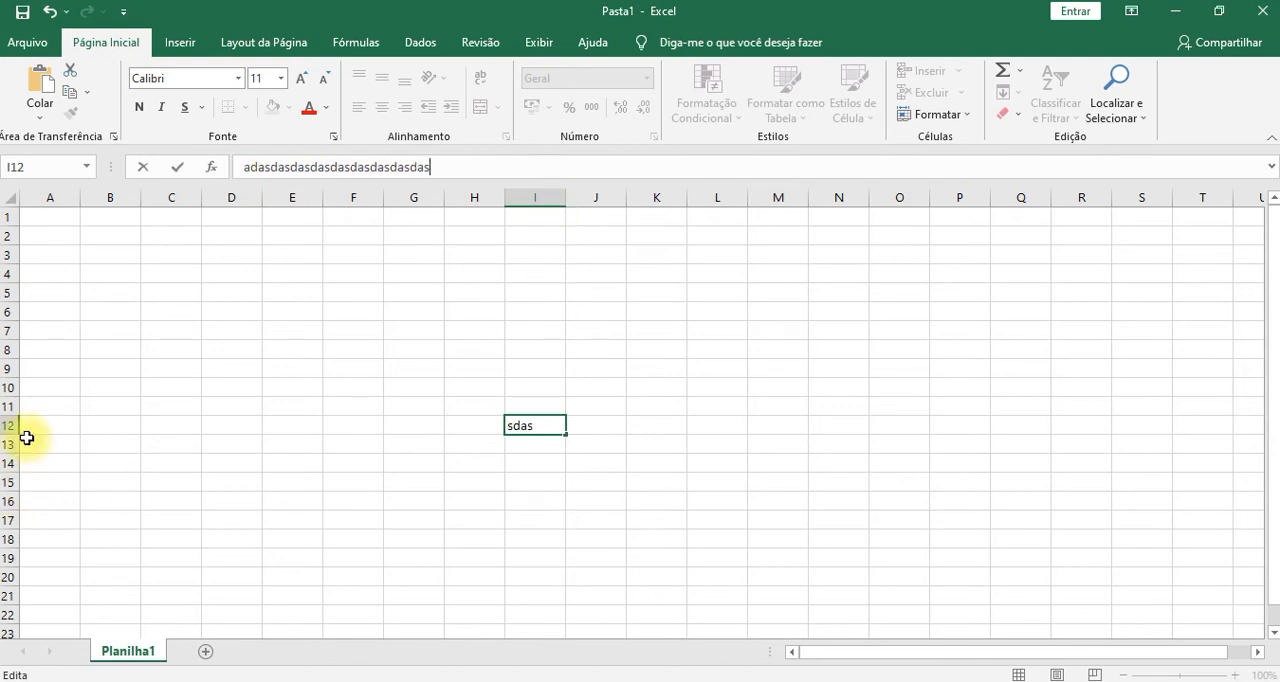
pyautogui.press('Return')
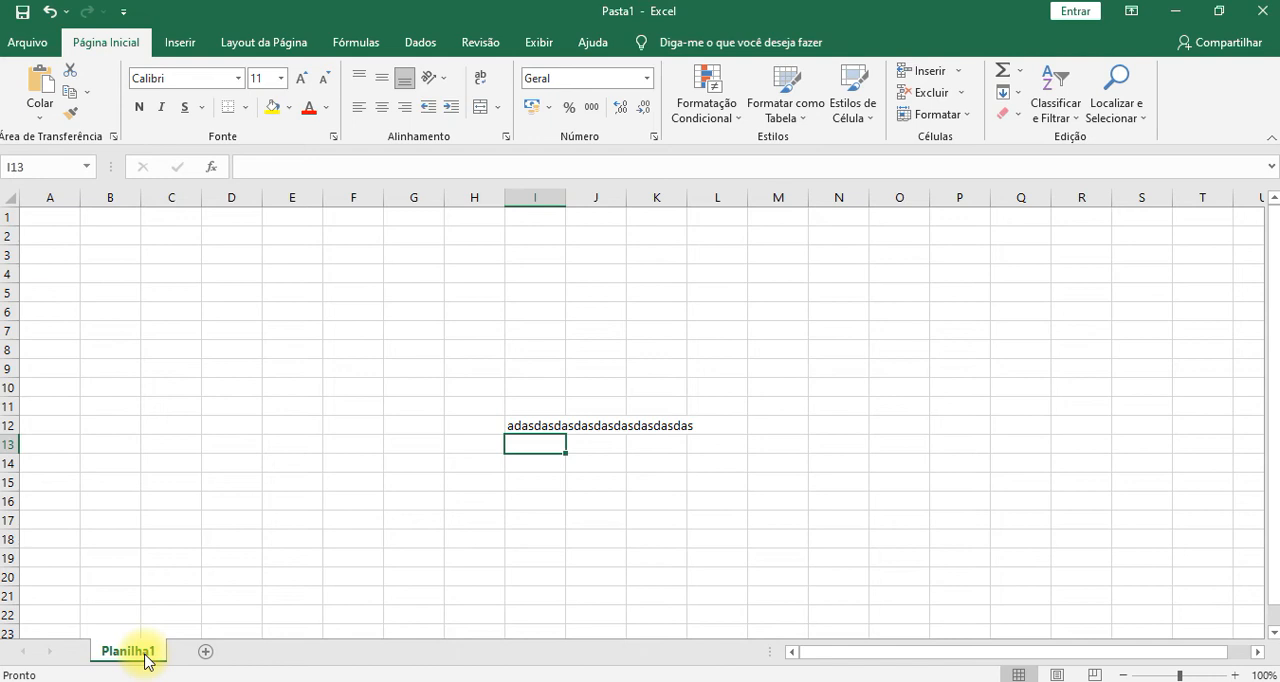
# Add a second worksheet to the workbook.
pyautogui.click(204, 653)
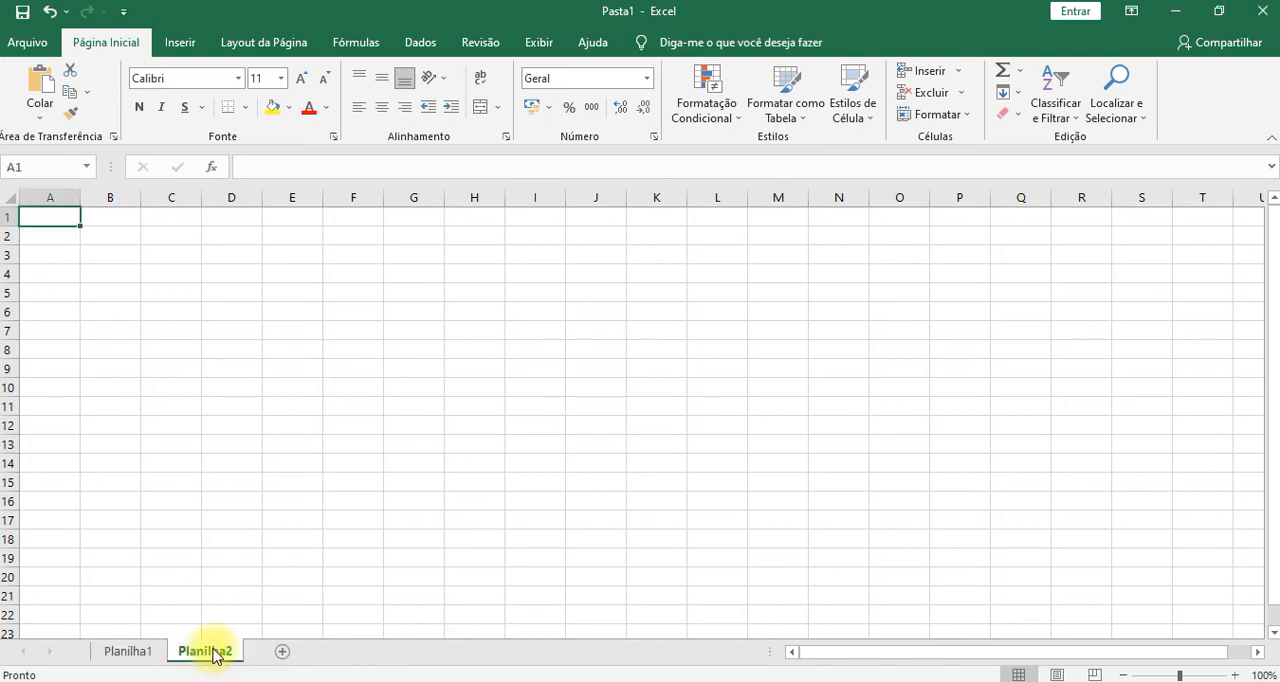
# Switch back and forth between the Planilha1 and Planilha2 worksheets to compare their contents, finishing on Planilha1.
pyautogui.click(134, 658)
pyautogui.click(201, 656)
pyautogui.click(132, 652)
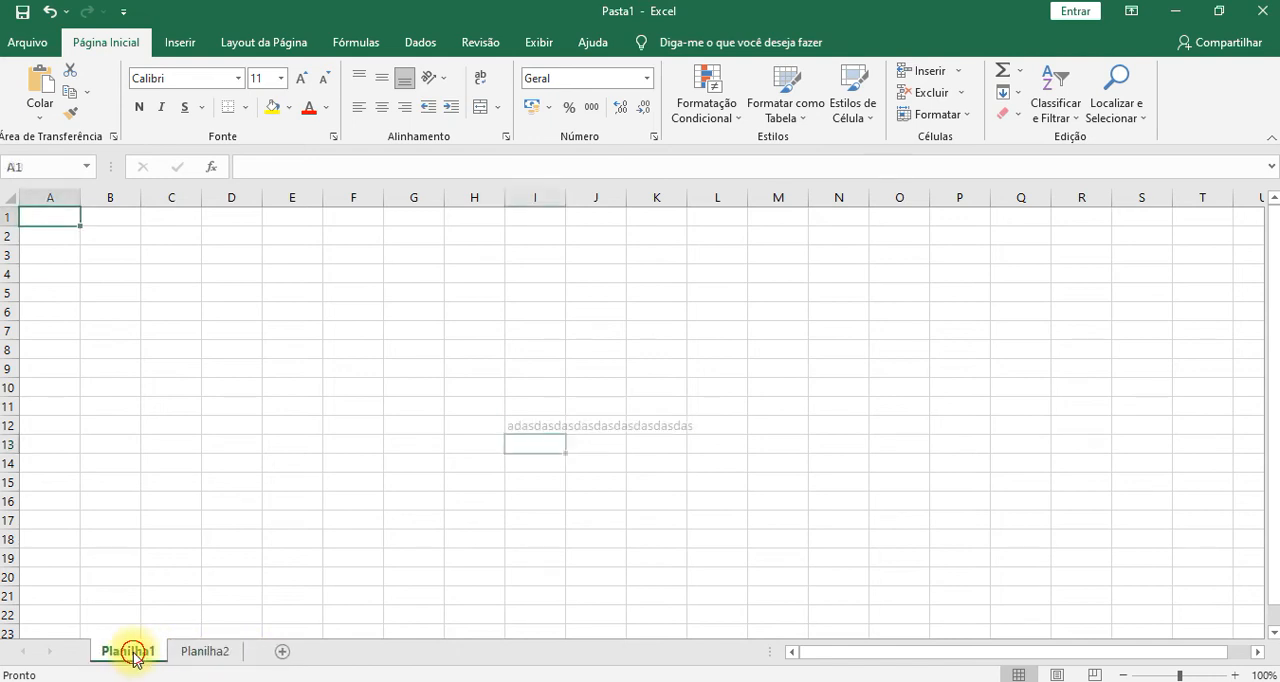
pyautogui.click(198, 649)
pyautogui.click(136, 653)
pyautogui.click(201, 656)
pyautogui.click(134, 655)
pyautogui.click(210, 651)
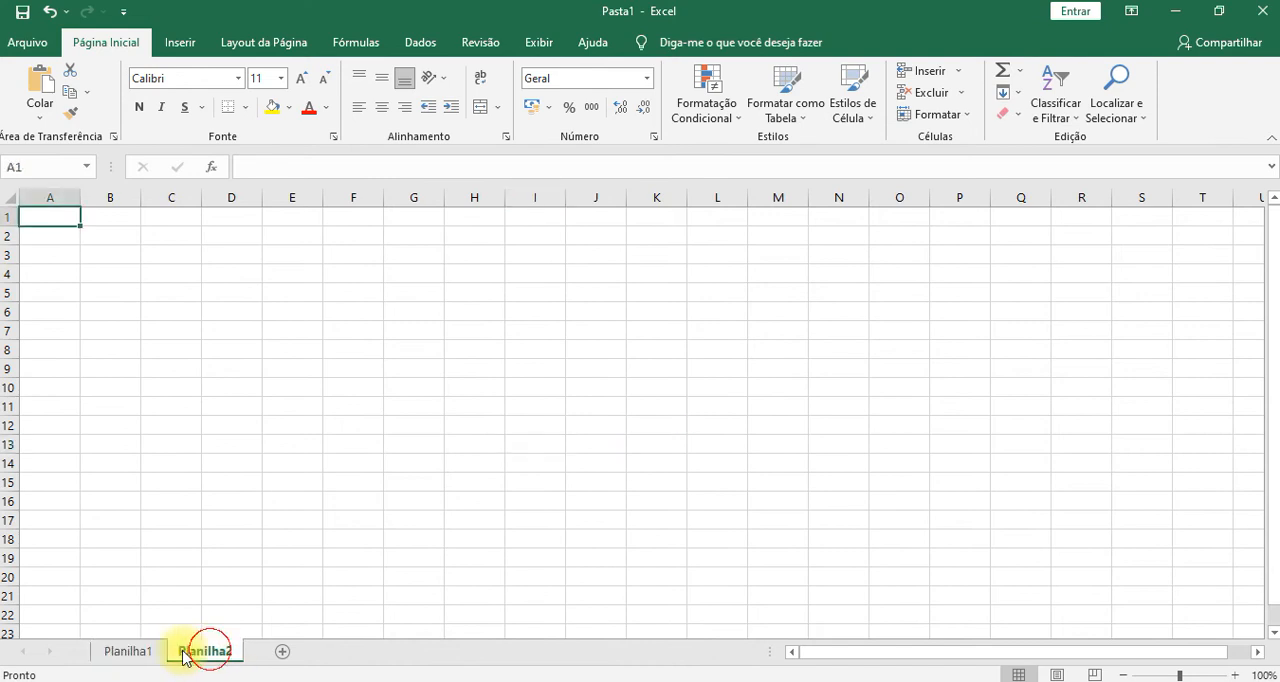
pyautogui.click(134, 655)
pyautogui.click(192, 656)
pyautogui.click(118, 651)
pyautogui.click(206, 653)
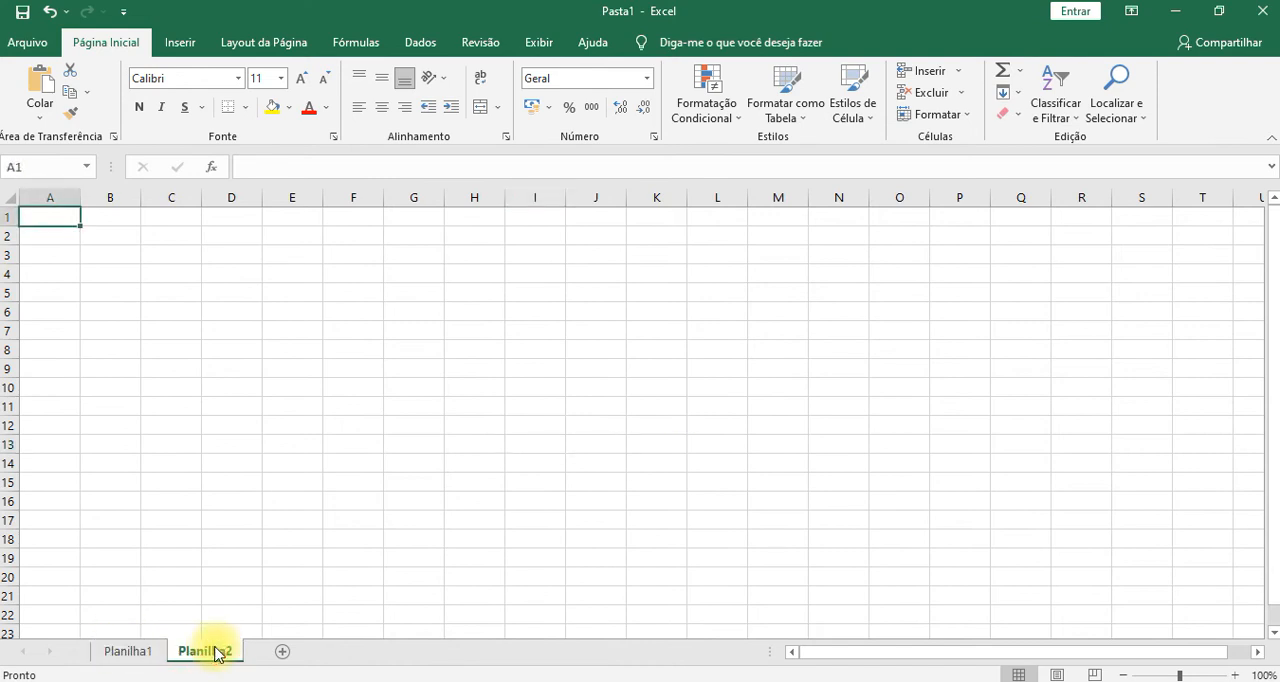
pyautogui.click(112, 657)
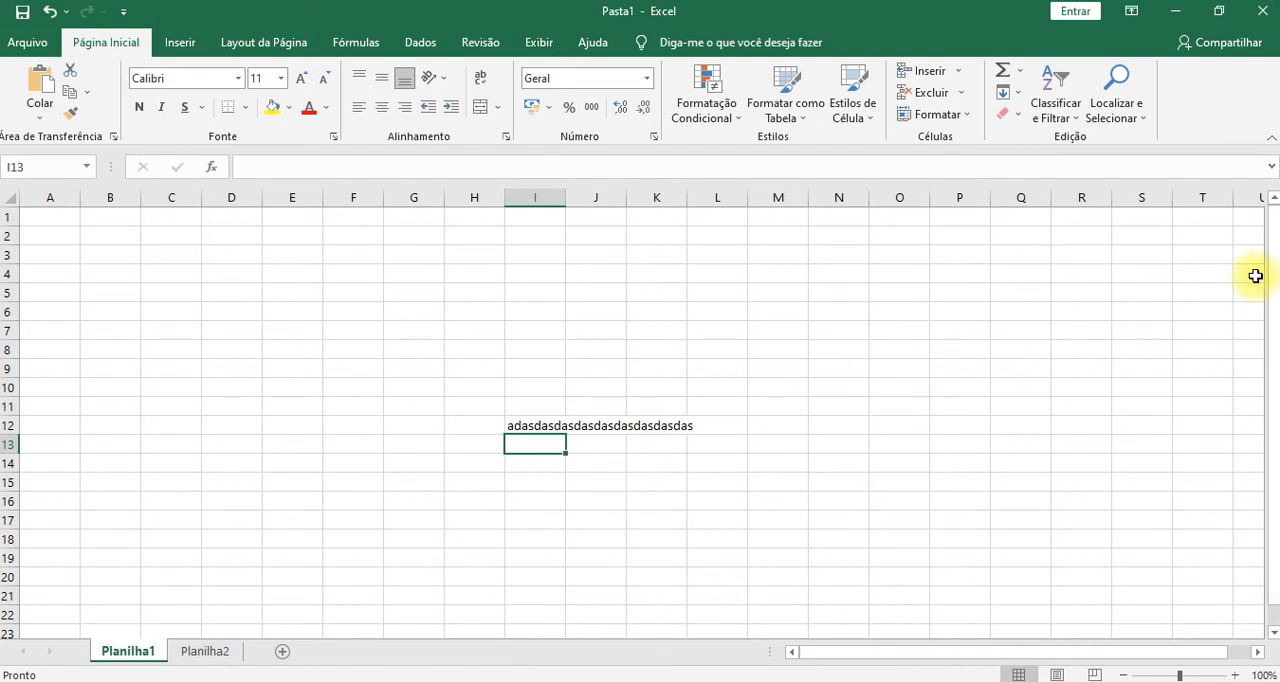
# View the last row and the last column of Planilha1, starting from A1 and returning to A1 after each.
pyautogui.moveTo(1275, 283); pyautogui.dragTo(1270, 342)
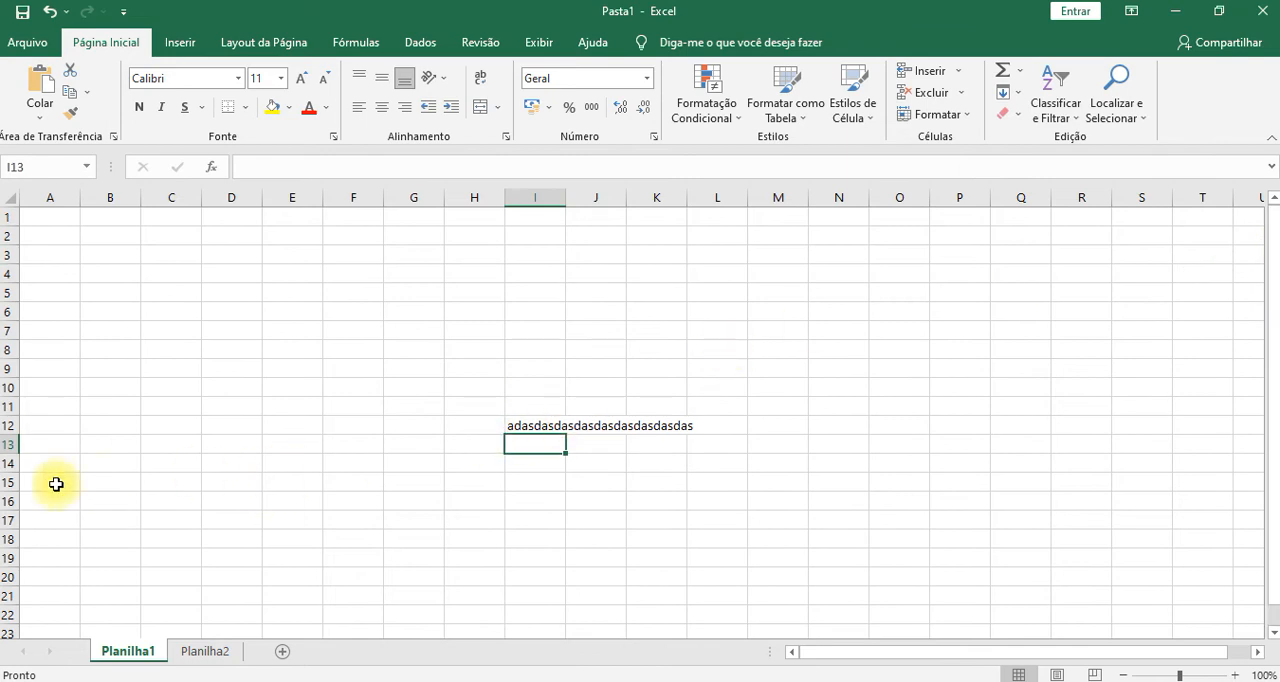
pyautogui.click(57, 221)
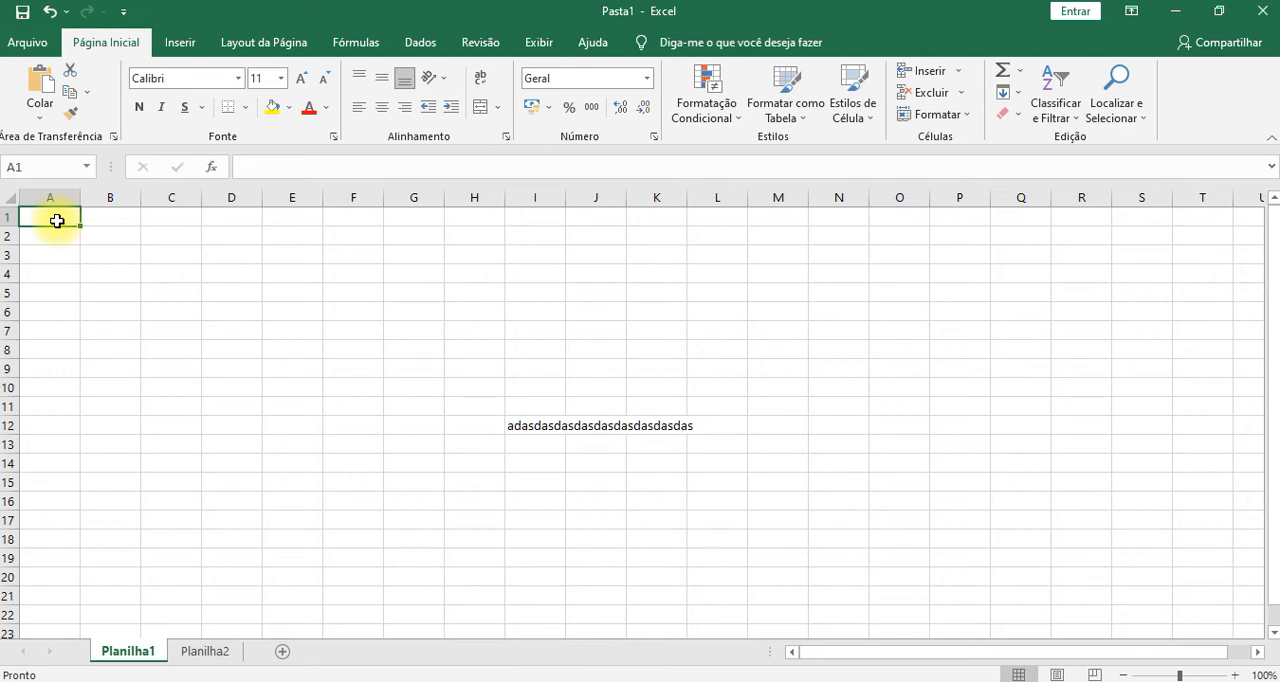
pyautogui.hotkey('ctrl', 'space')
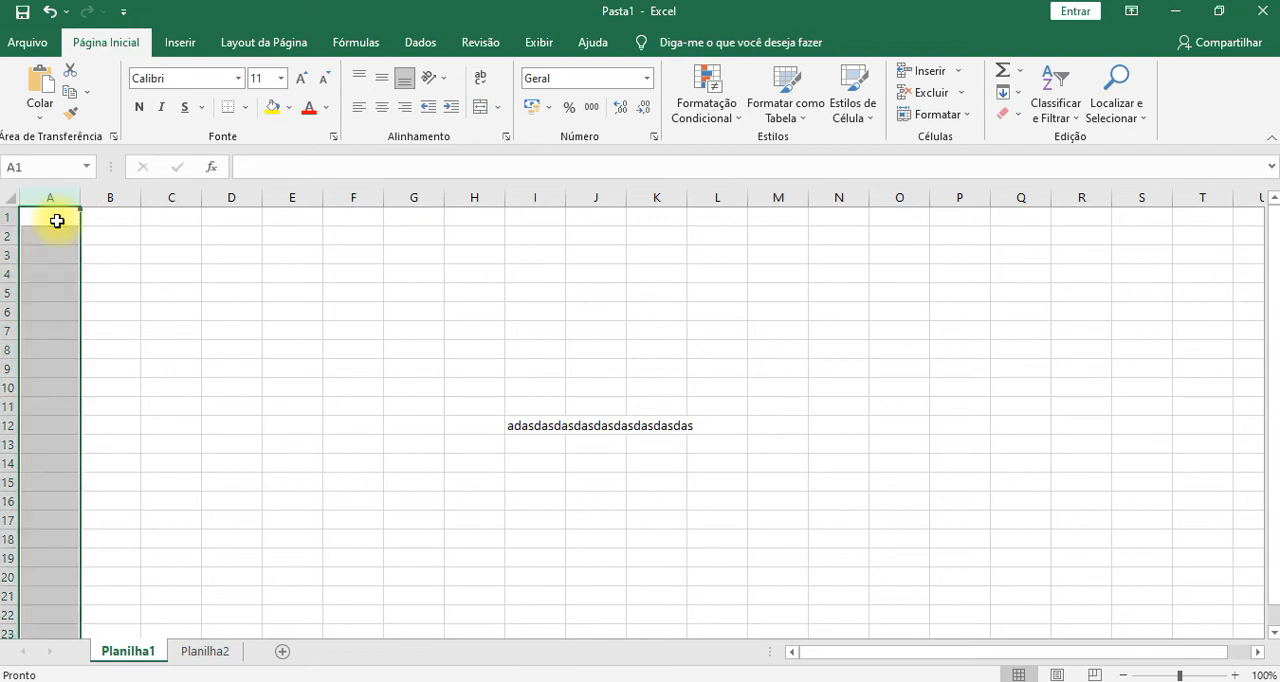
pyautogui.hotkey('ctrl', 'Down')
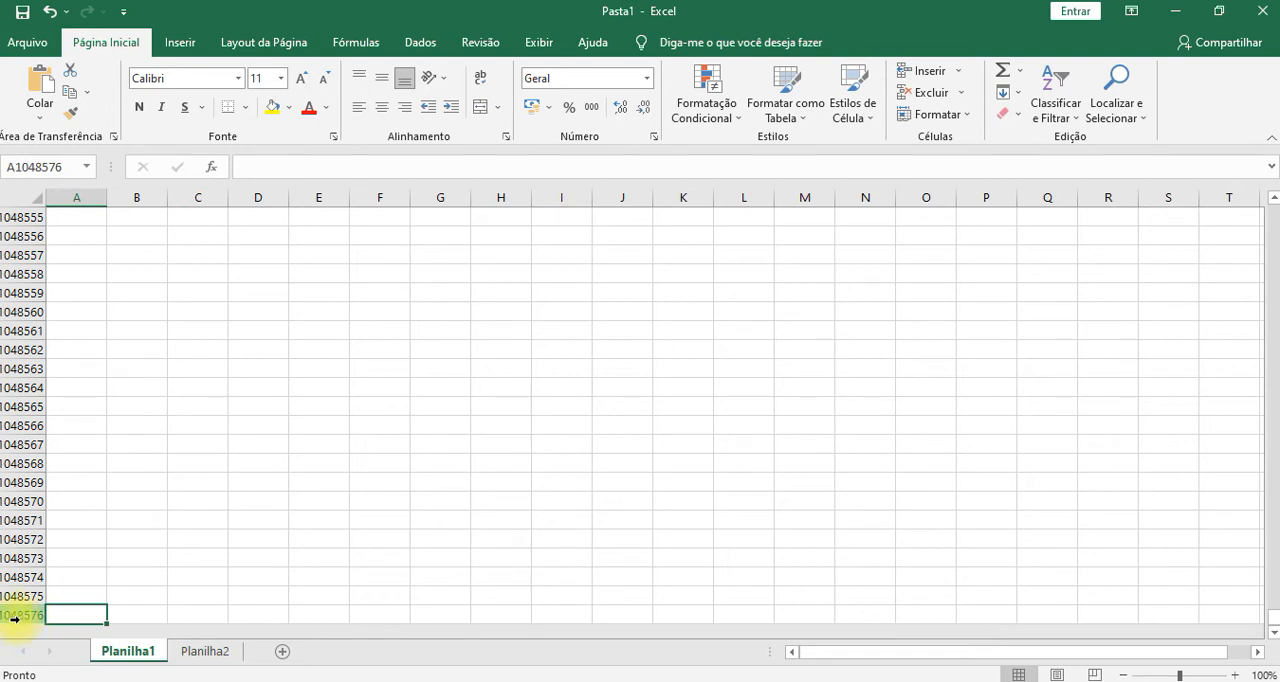
pyautogui.hotkey('ctrl', 'Home')
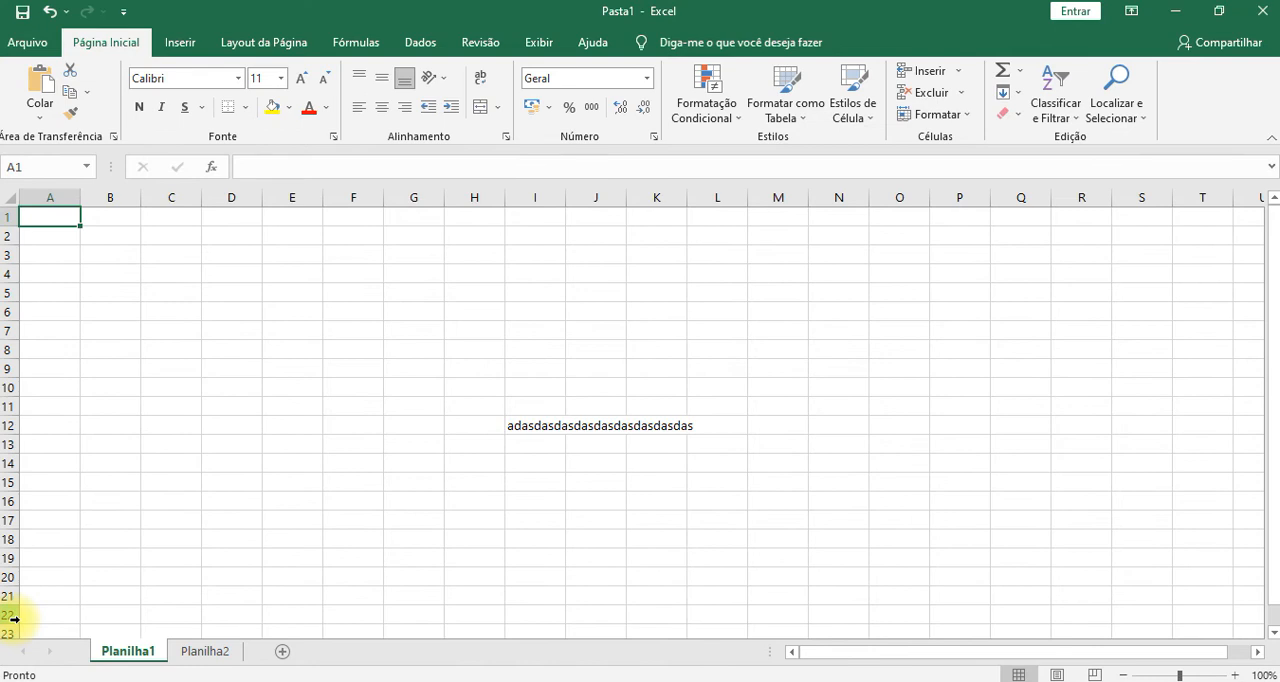
pyautogui.hotkey('ctrl', 'Right')
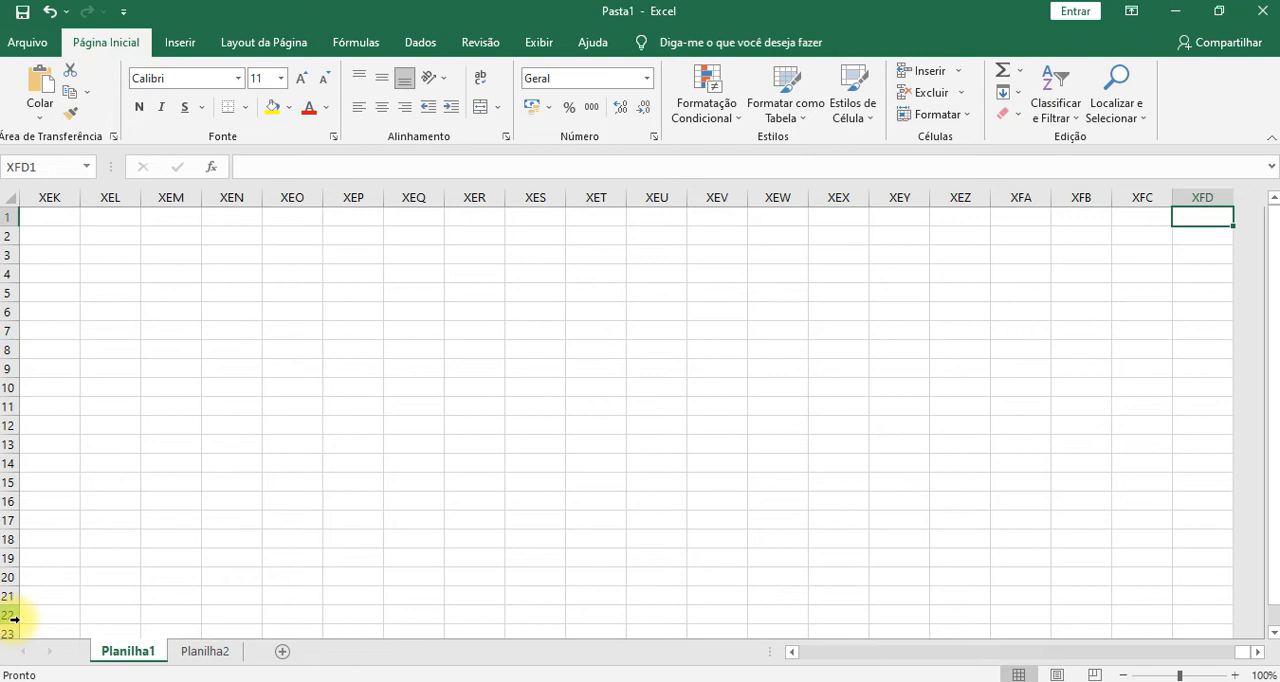
pyautogui.hotkey('ctrl', 'Home')
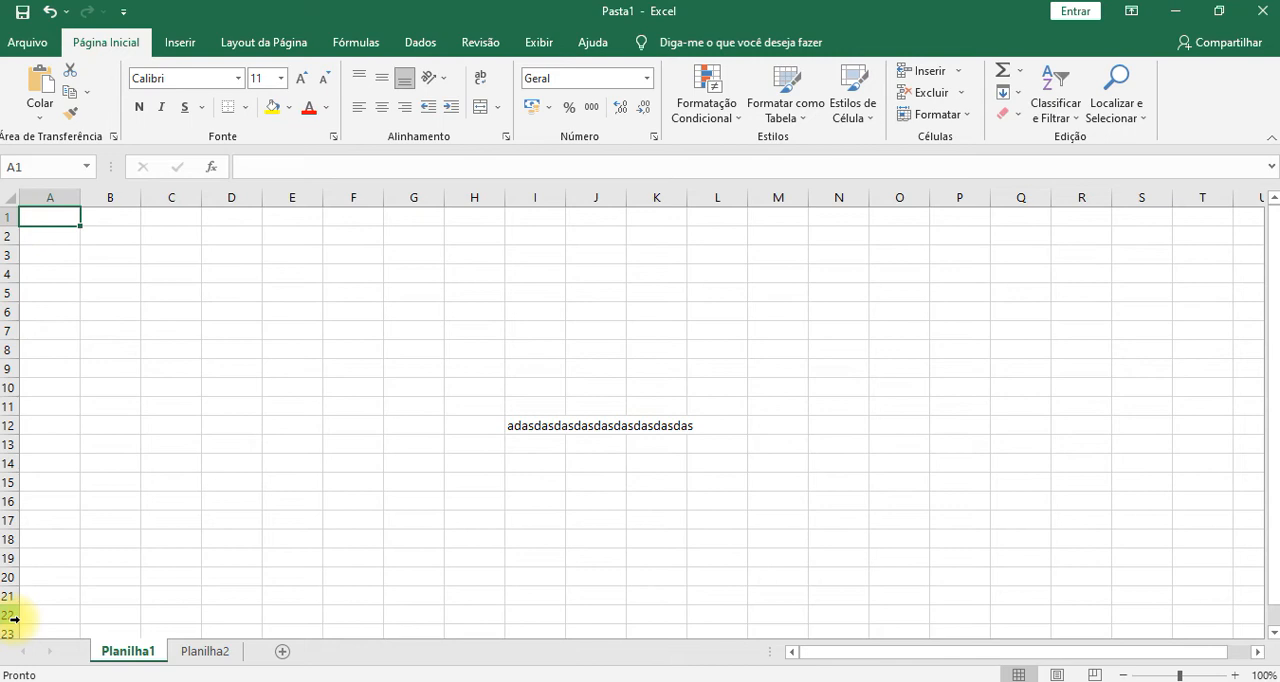
# Move the active cell from A1 down to A4, across to F4, and down to F6.
pyautogui.press('Down')
pyautogui.press('Down')
pyautogui.press('Down')
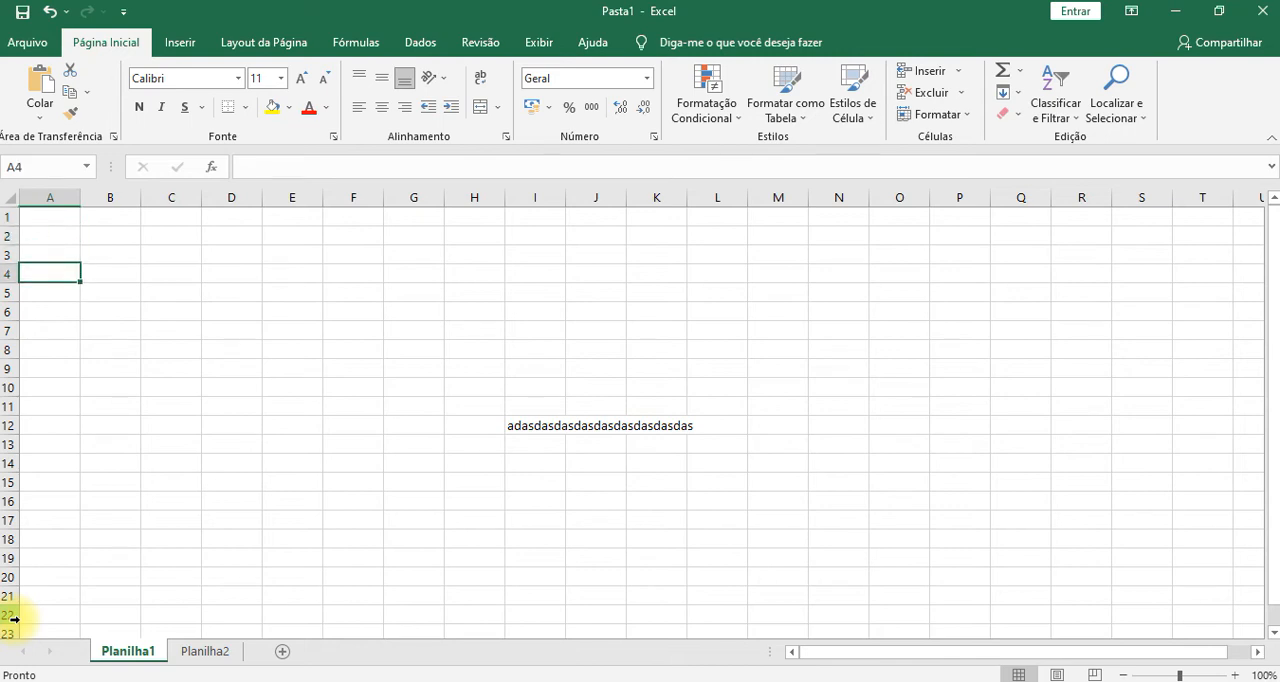
pyautogui.press('Right')
pyautogui.press('Right')
pyautogui.press('Right')
pyautogui.press('Right')
pyautogui.press('Right')
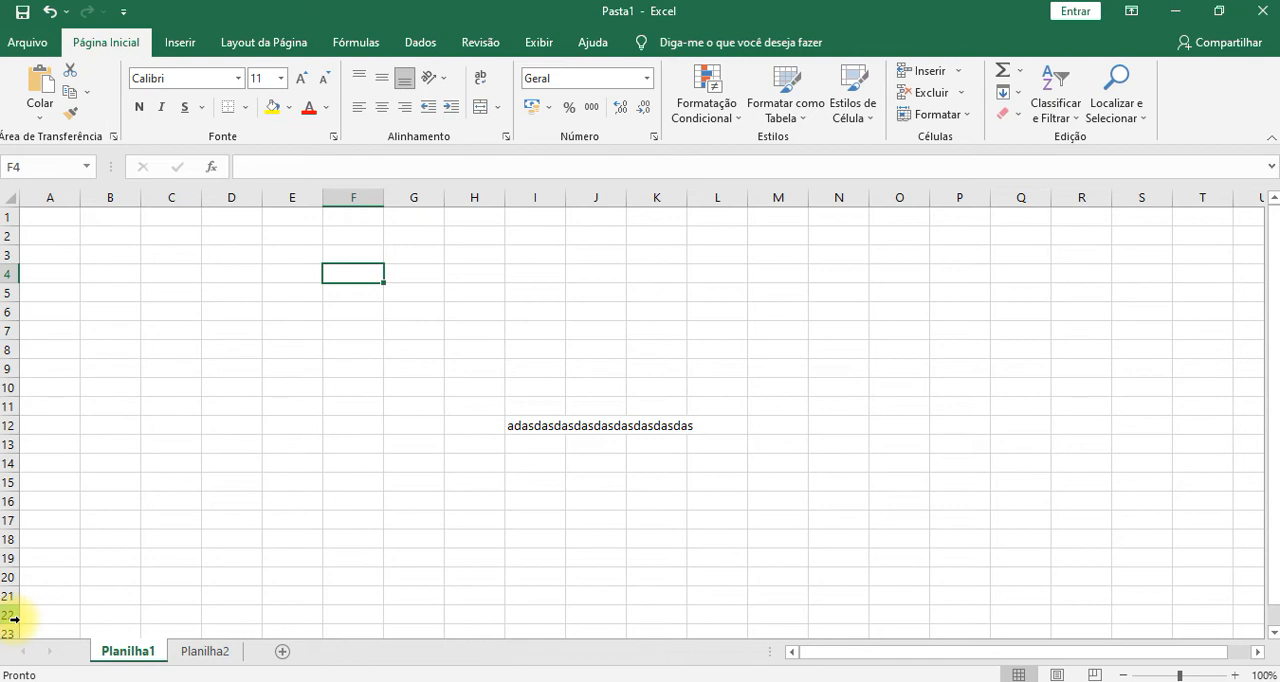
pyautogui.press('Down')
pyautogui.press('Down')
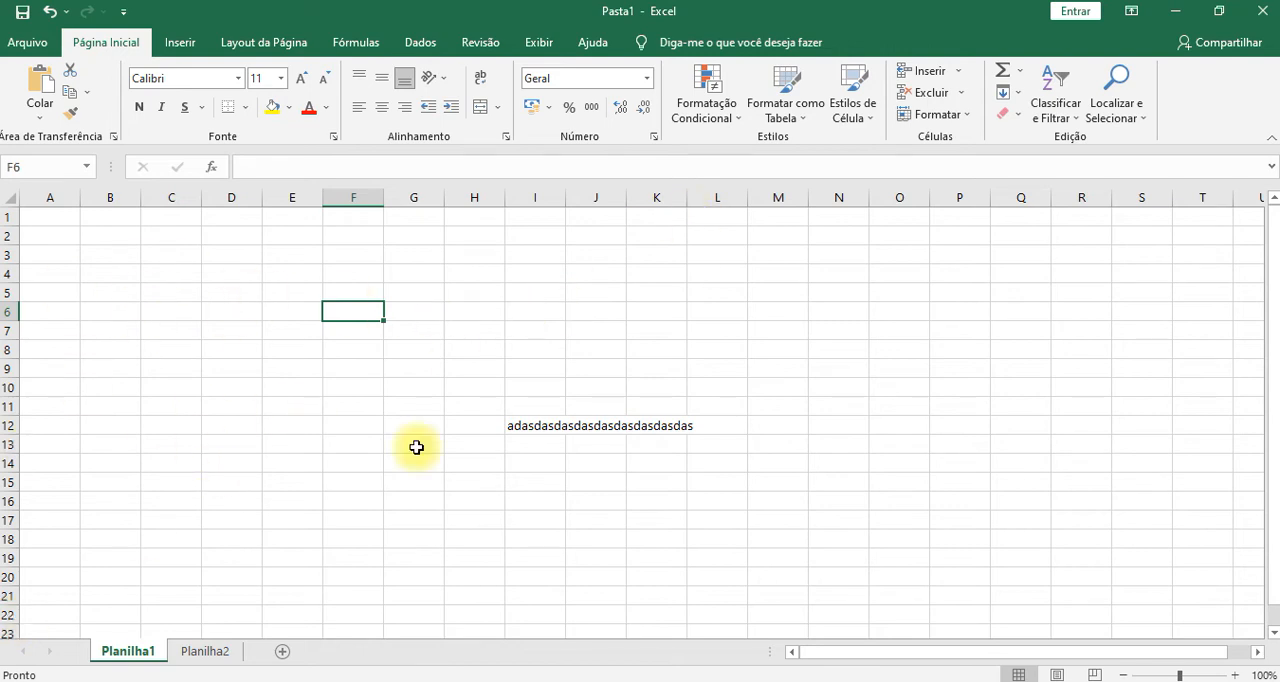
# Browse down through several hundred rows of Planilha1 and return to the first rows.
pyautogui.scroll(-11, 271, 448)
pyautogui.scroll(-20, 272, 448)
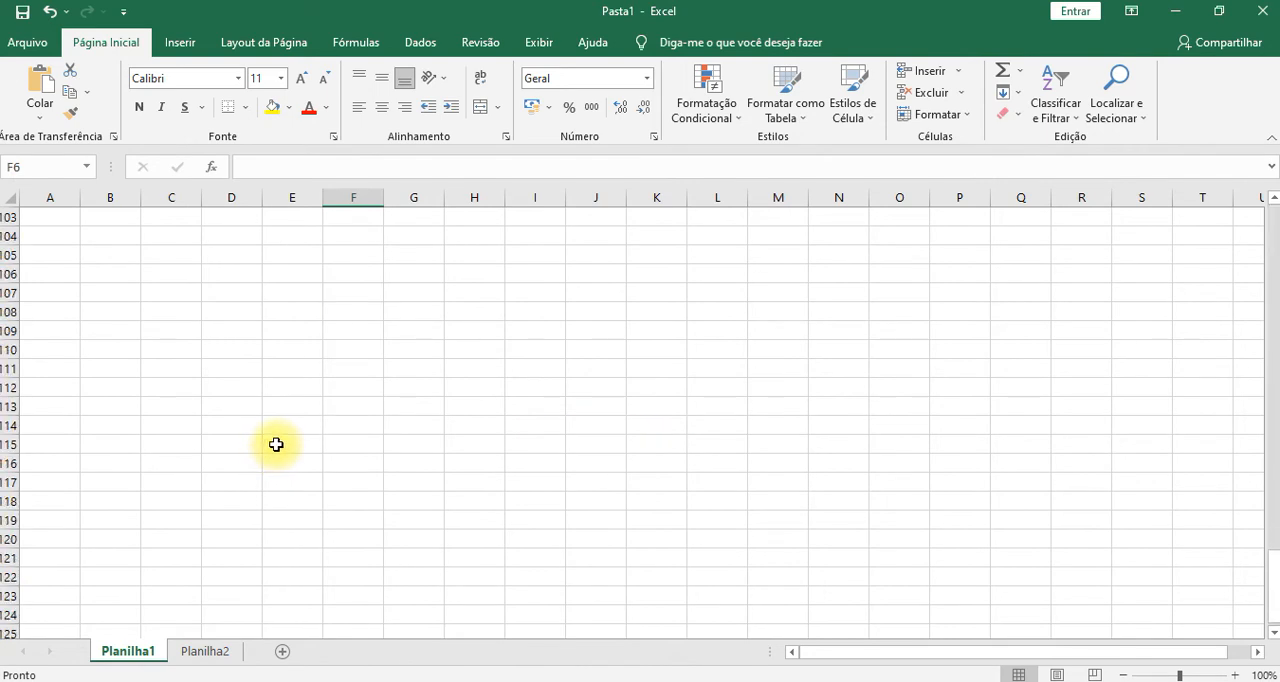
pyautogui.scroll(-20, 283, 438)
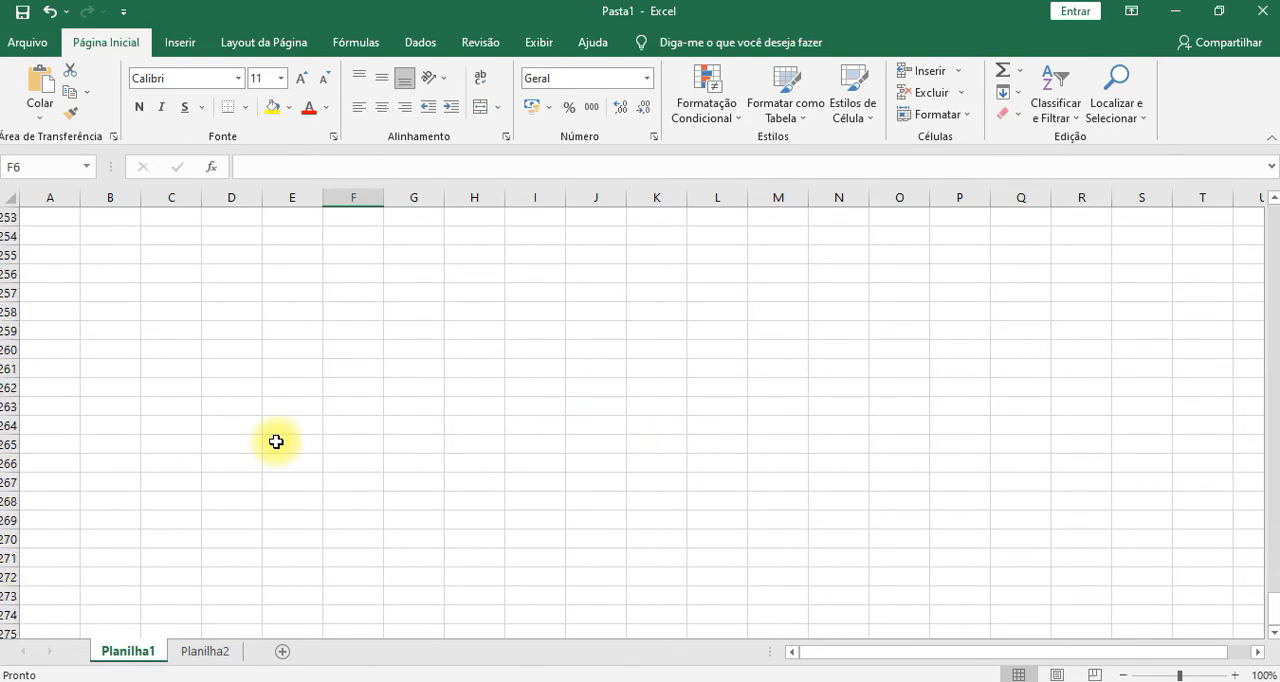
pyautogui.scroll(-9, 281, 439)
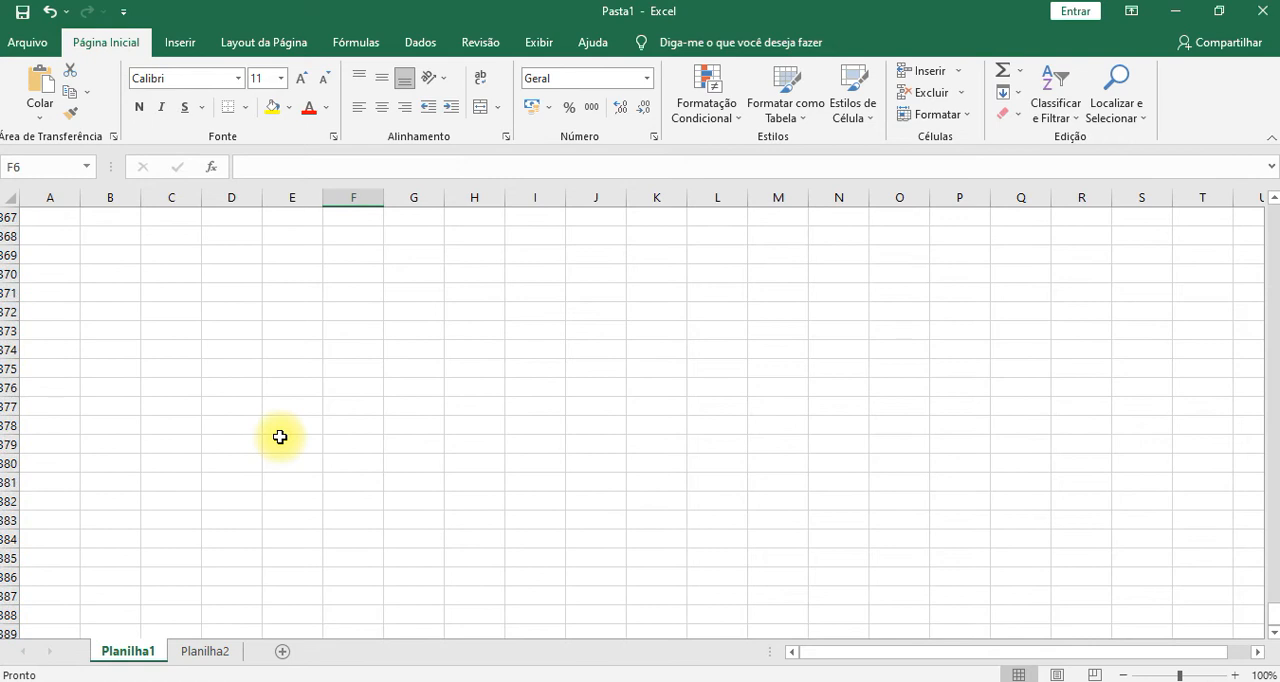
pyautogui.scroll(20, 277, 437)
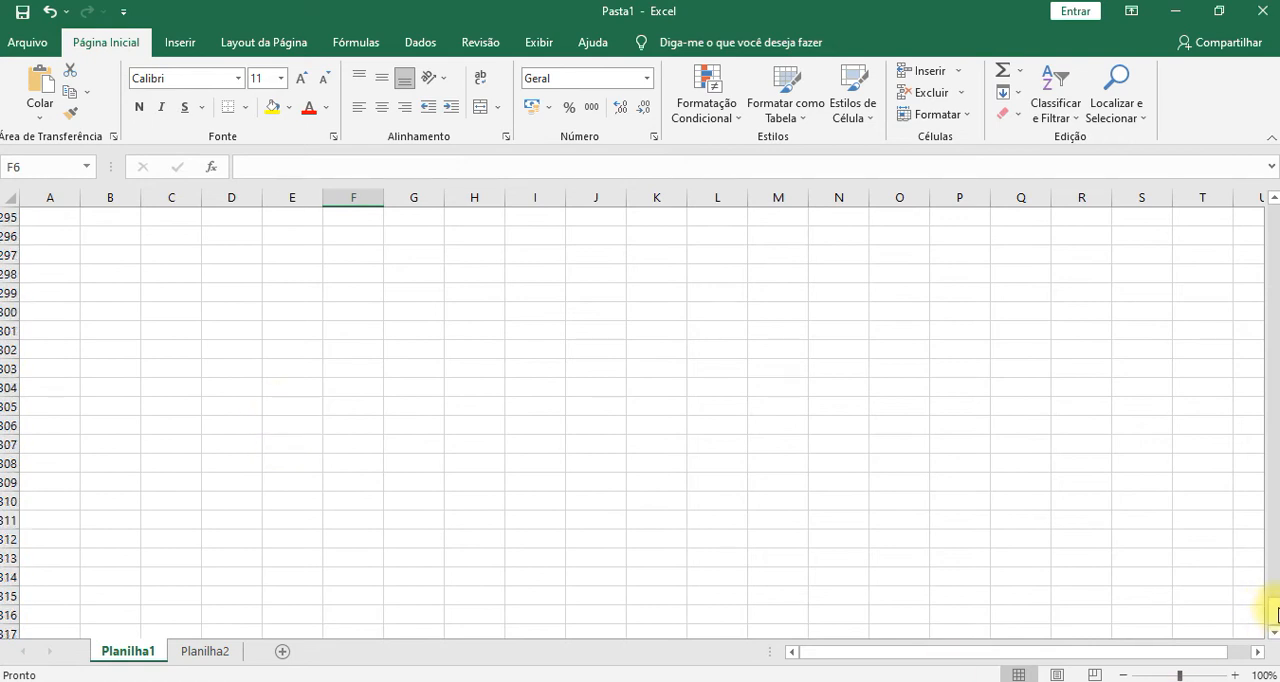
pyautogui.scroll(20, 1275, 612)
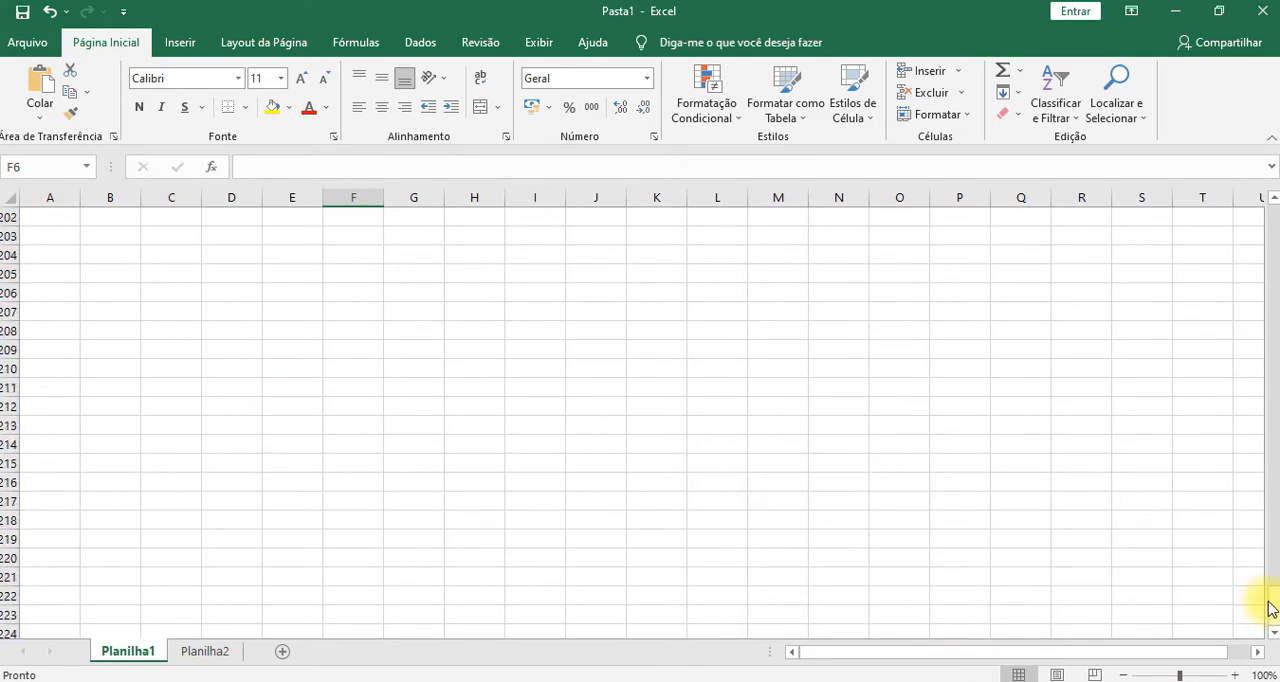
pyautogui.scroll(20, 1275, 607)
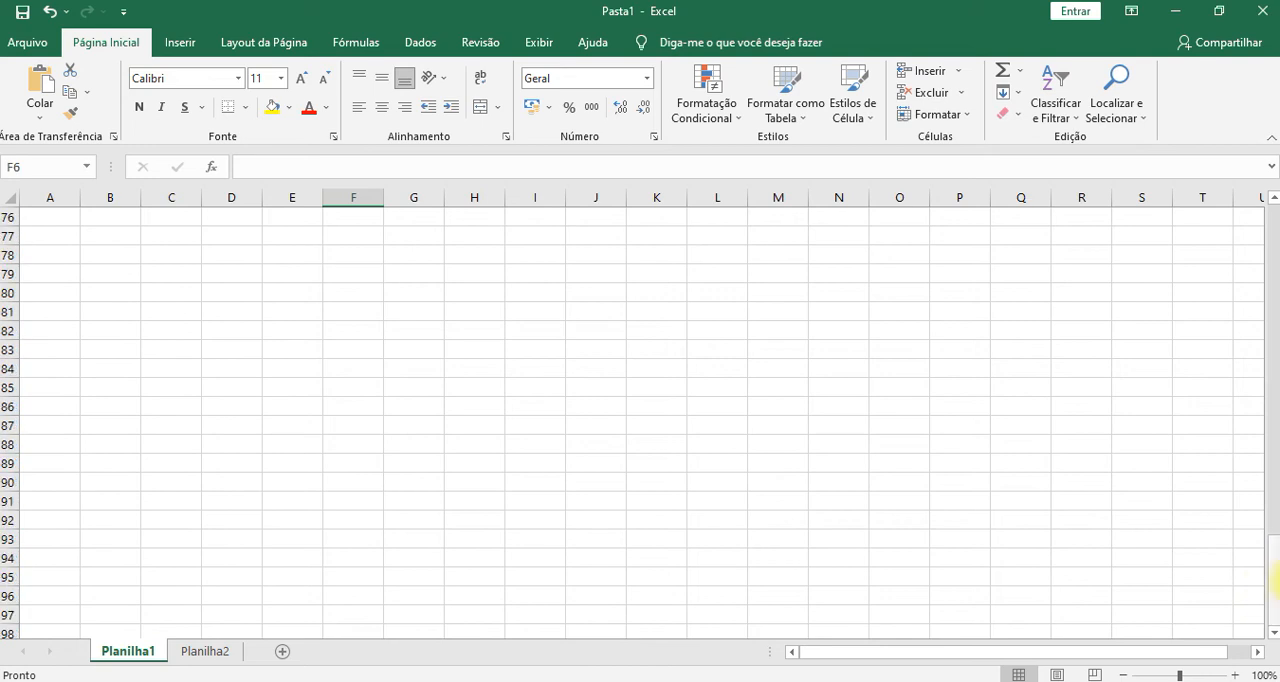
pyautogui.scroll(11, 1262, 590)
pyautogui.moveTo(1272, 550); pyautogui.dragTo(1248, 251)
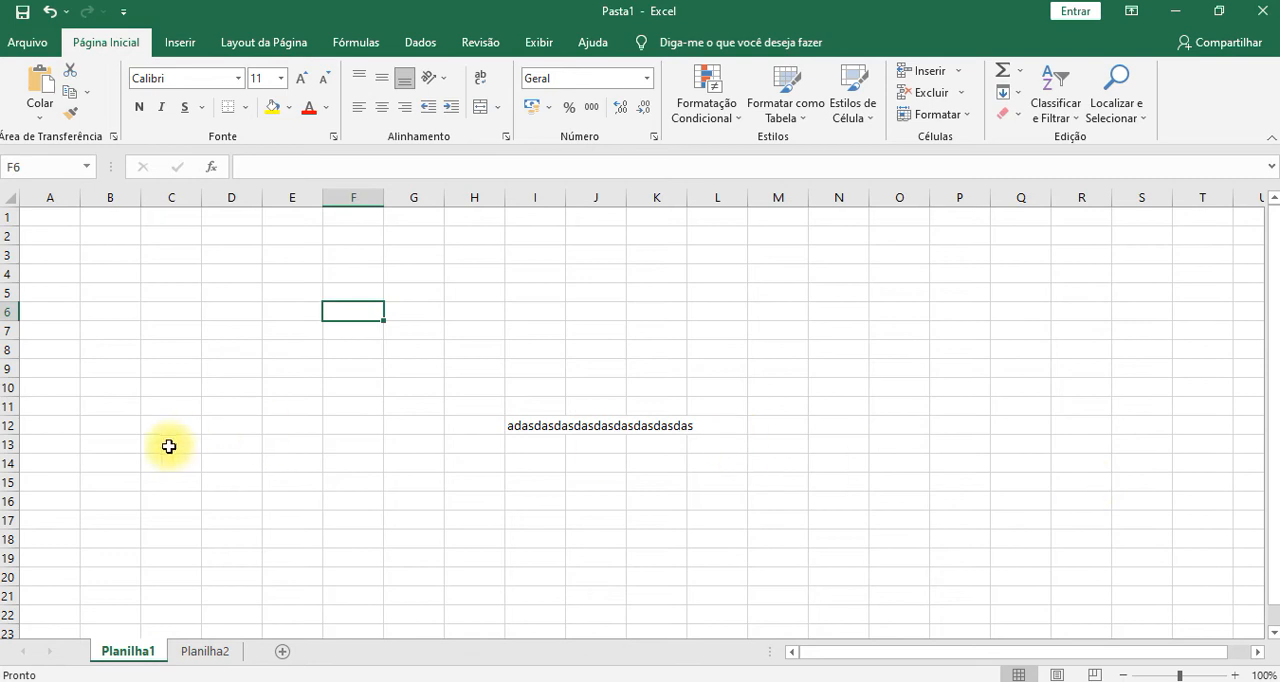
pyautogui.click(203, 514)
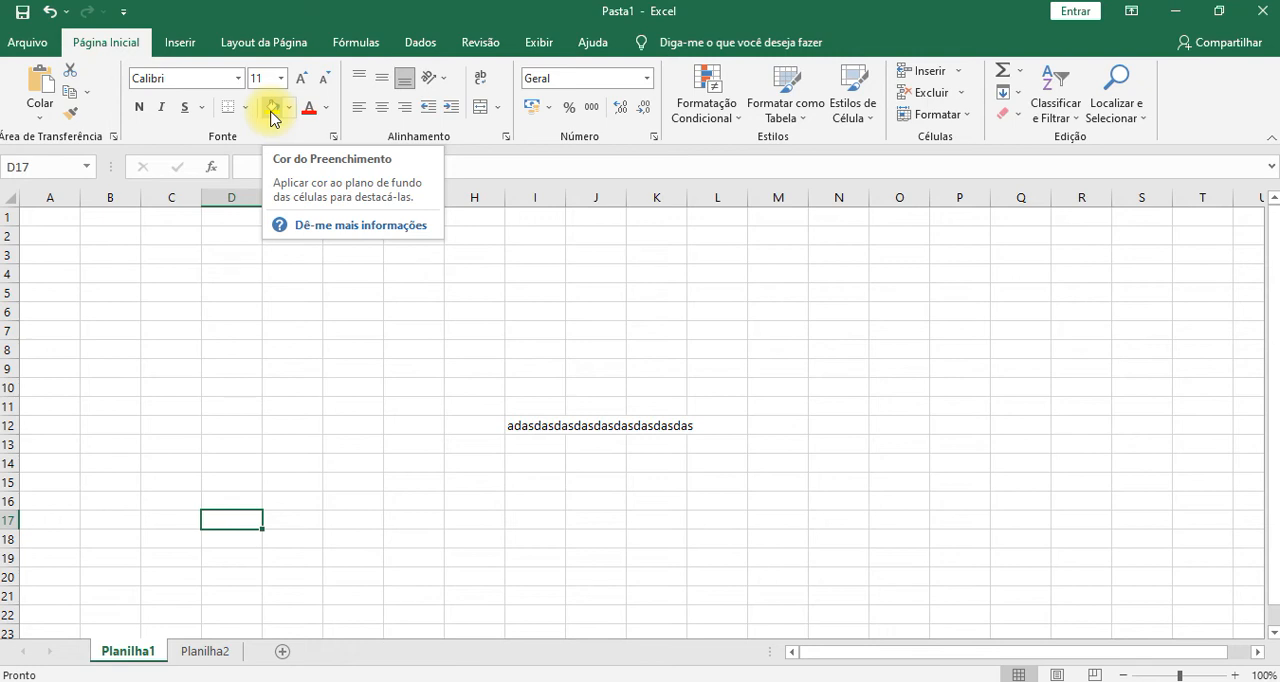
pyautogui.click(343, 384)
pyautogui.moveTo(343, 290); pyautogui.dragTo(452, 438)
pyautogui.click(590, 325)
# Fill cell F6 with yellow.
pyautogui.click(333, 307)
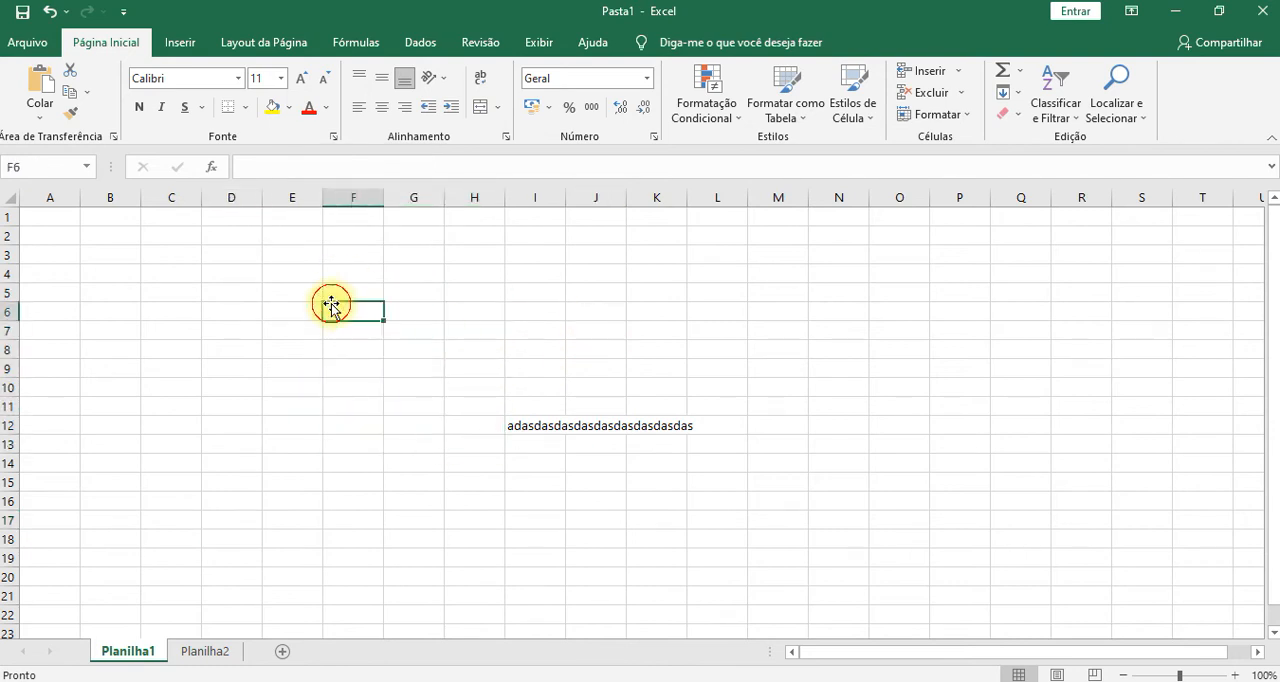
pyautogui.click(273, 107)
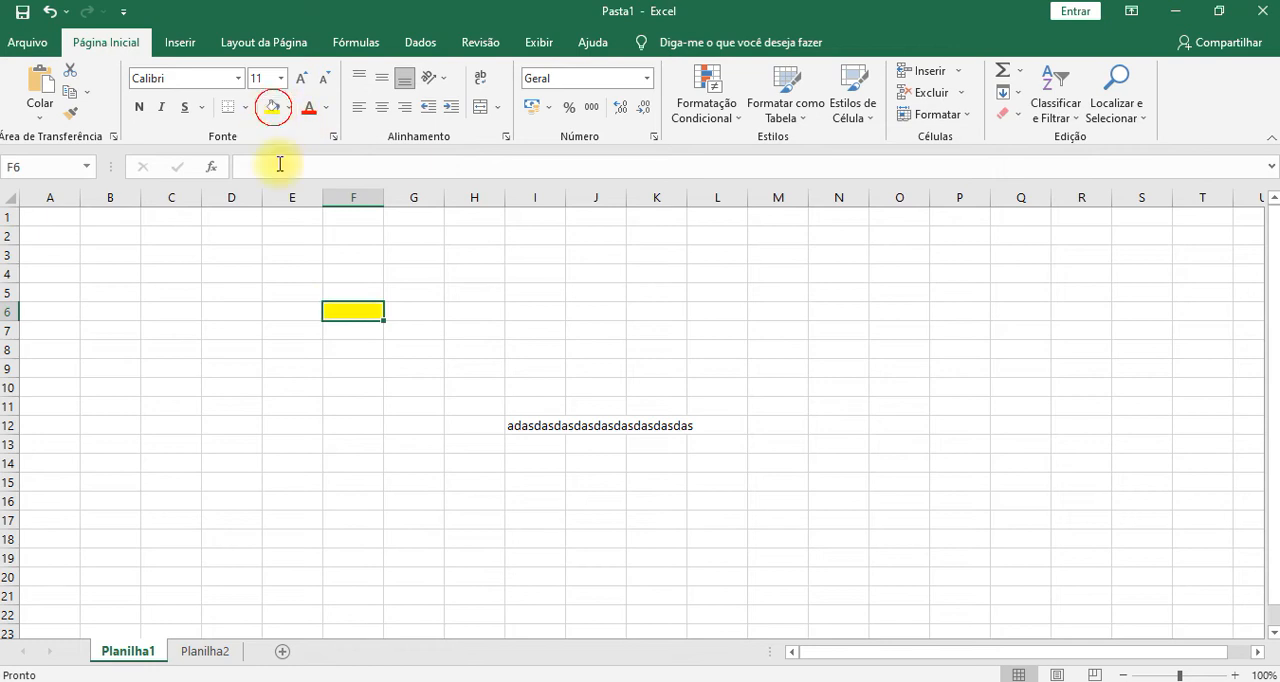
pyautogui.click(345, 438)
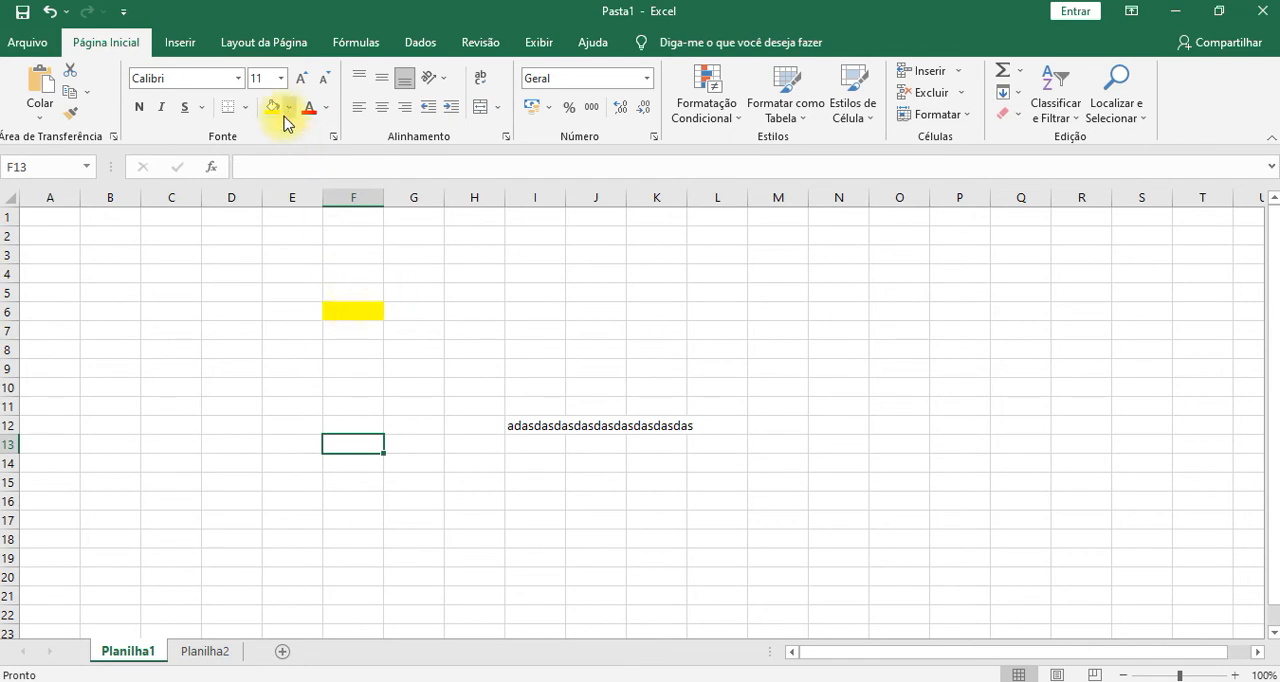
pyautogui.click(360, 312)
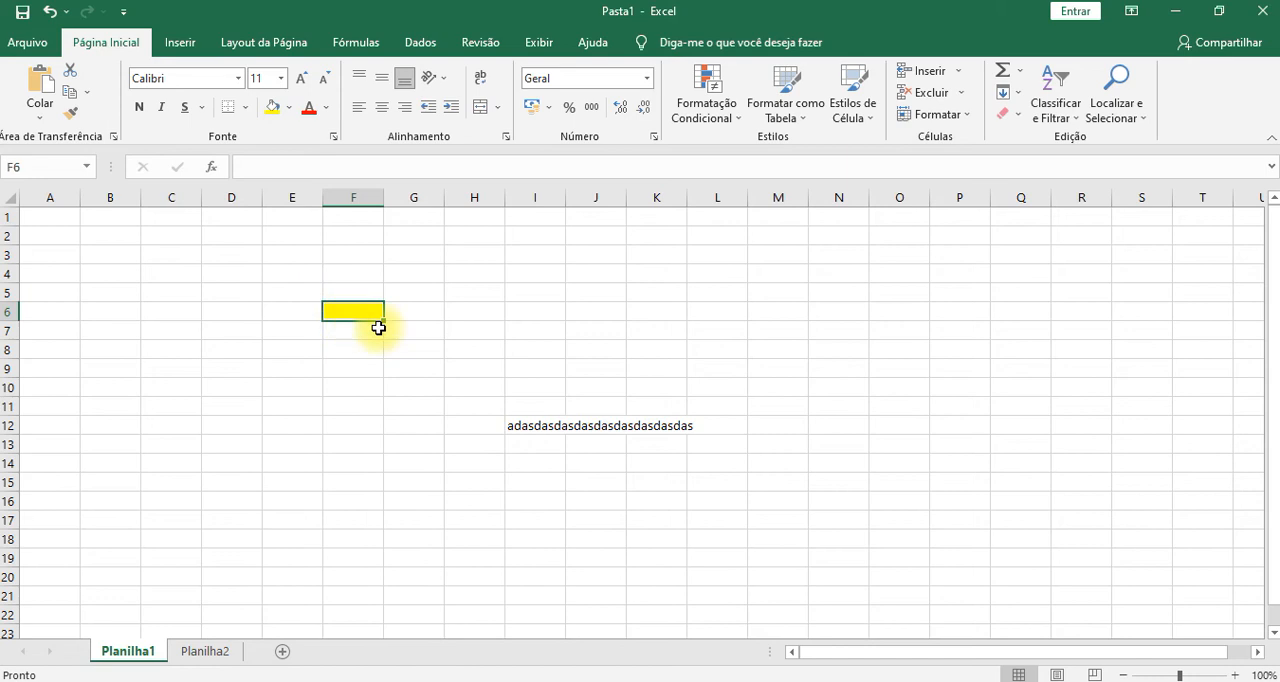
pyautogui.click(420, 317)
pyautogui.click(365, 388)
pyautogui.click(412, 425)
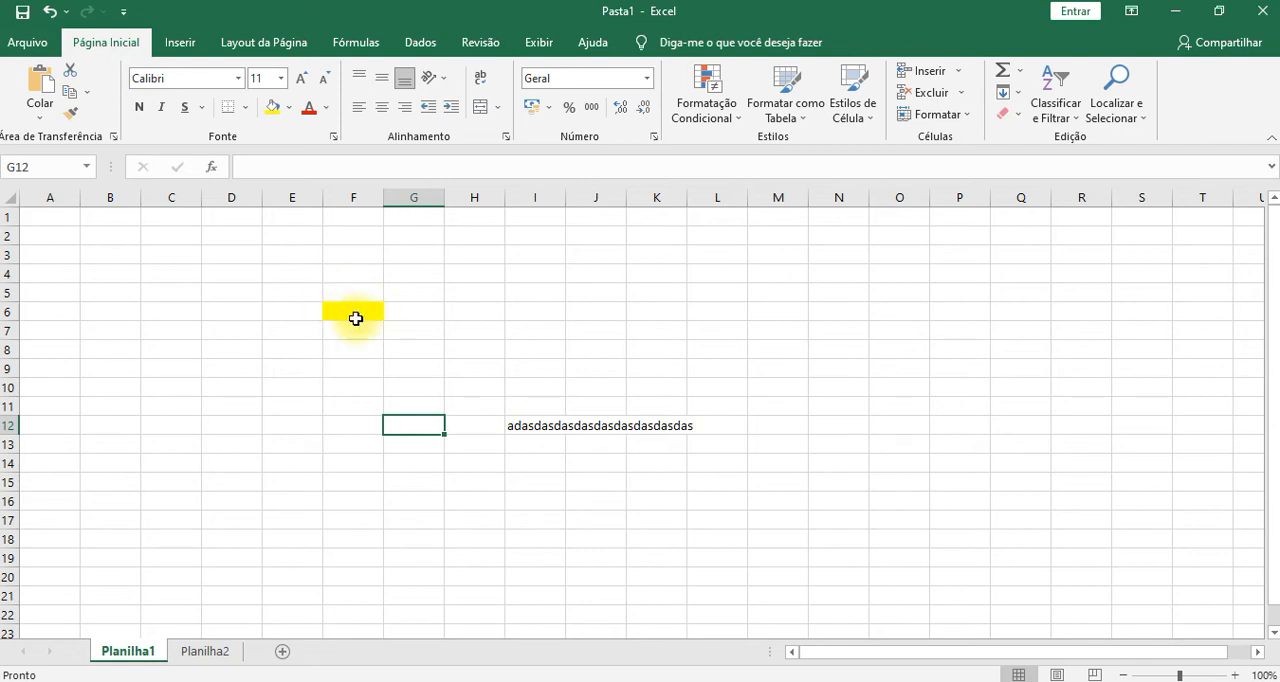
# Fill cell H6 with a custom turquoise colour picked from the full colour spectrum, with adjusted brightness.
pyautogui.click(451, 315)
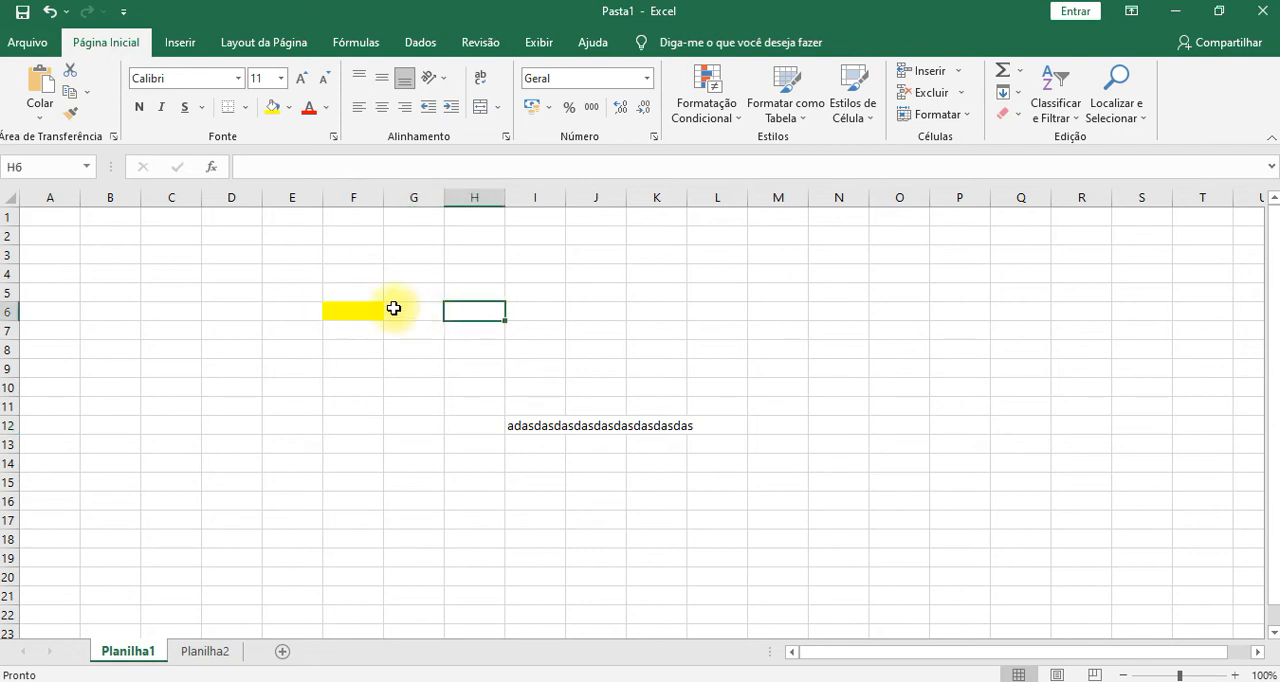
pyautogui.click(292, 107)
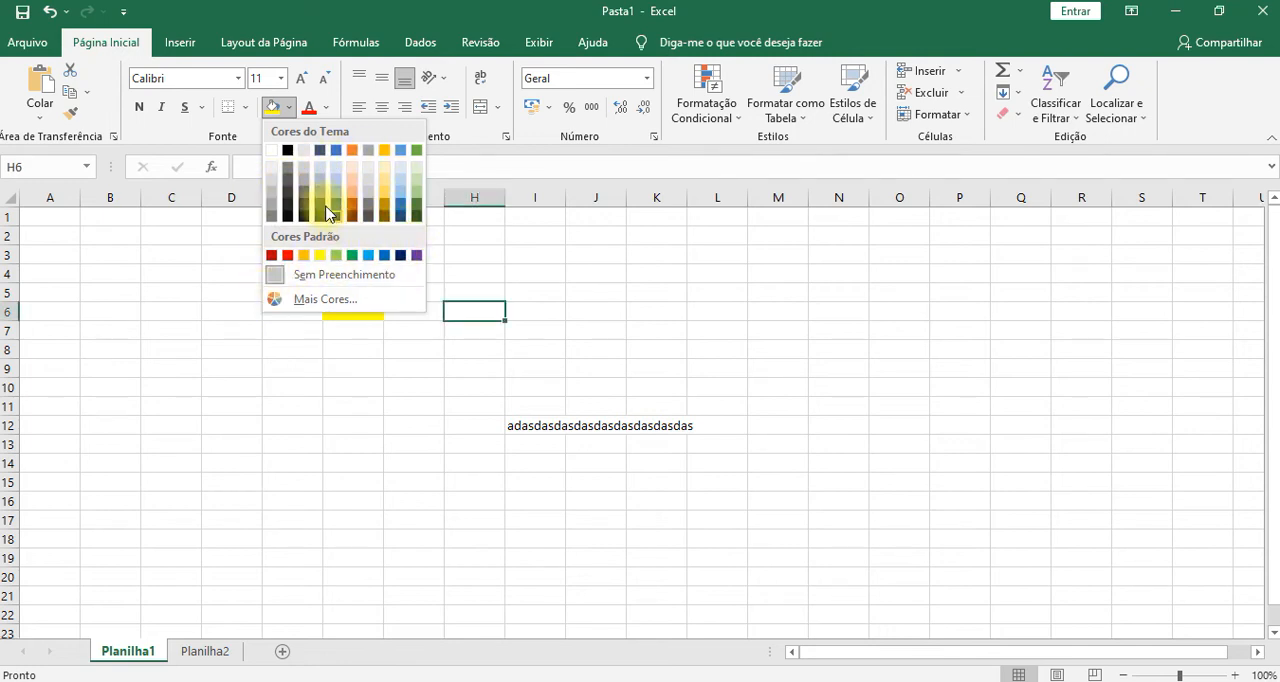
pyautogui.click(320, 299)
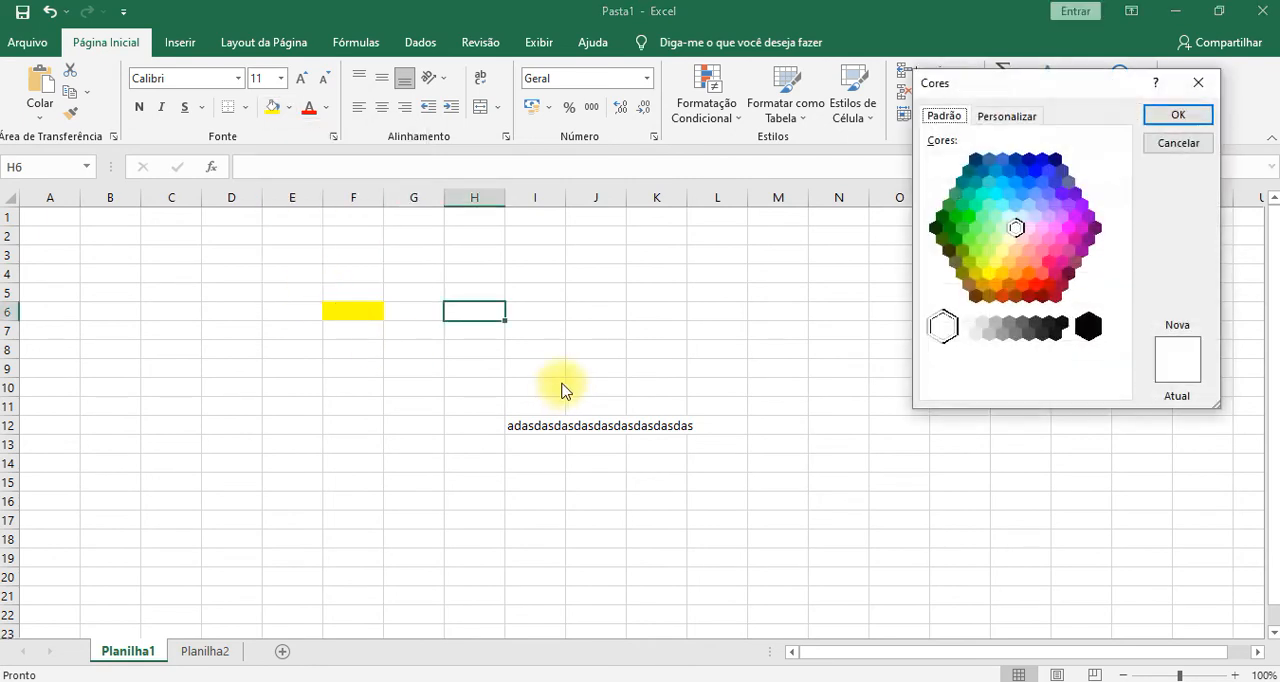
pyautogui.click(1008, 116)
pyautogui.moveTo(1063, 226); pyautogui.dragTo(1017, 196)
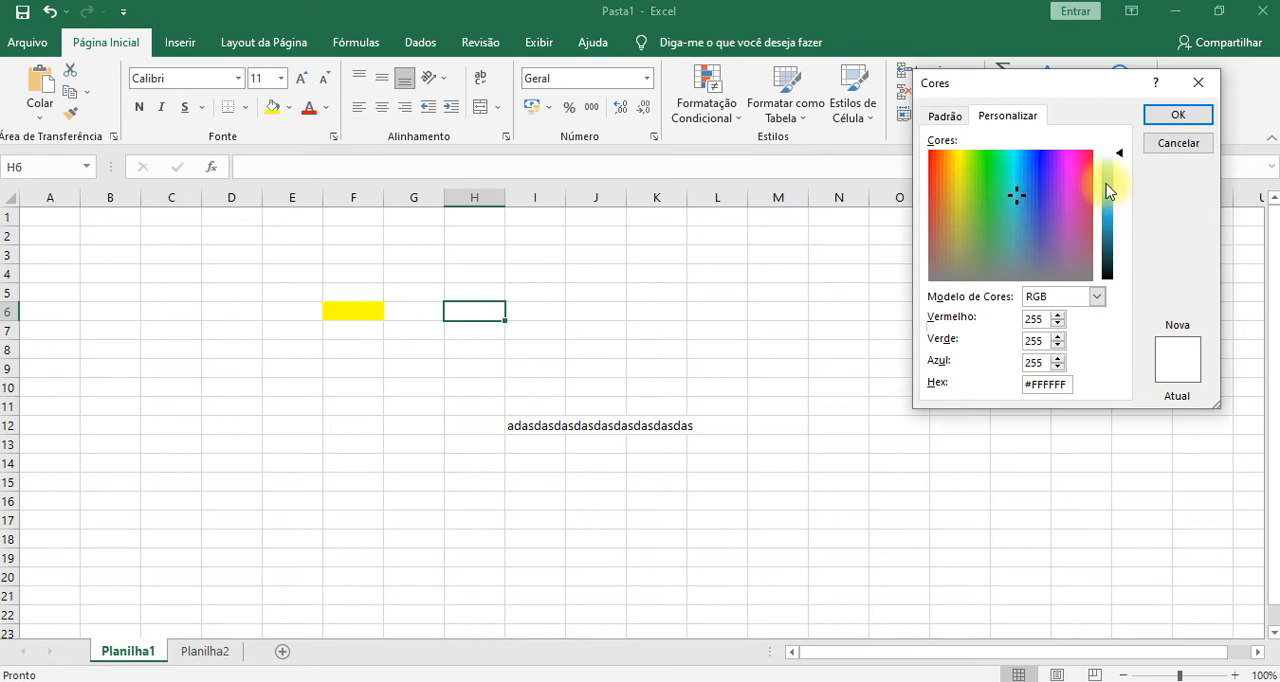
pyautogui.moveTo(1106, 160); pyautogui.dragTo(1105, 190)
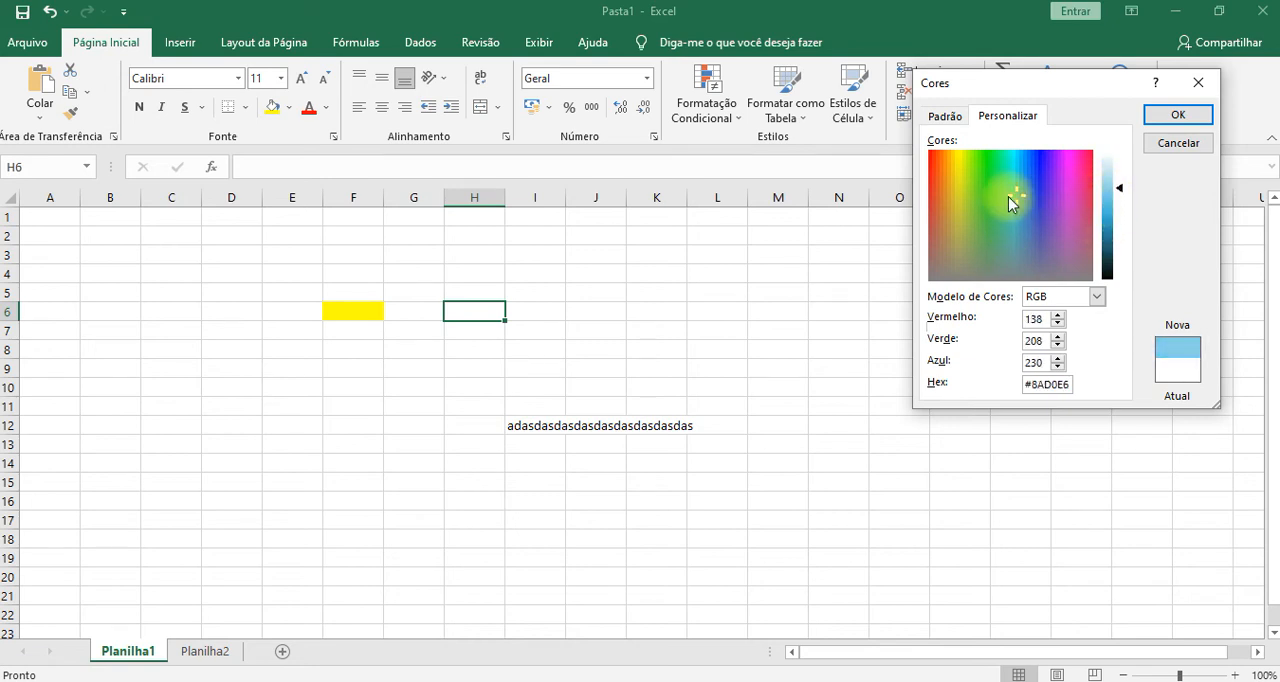
pyautogui.moveTo(1015, 193); pyautogui.dragTo(1010, 191)
pyautogui.moveTo(1113, 191); pyautogui.dragTo(1112, 210)
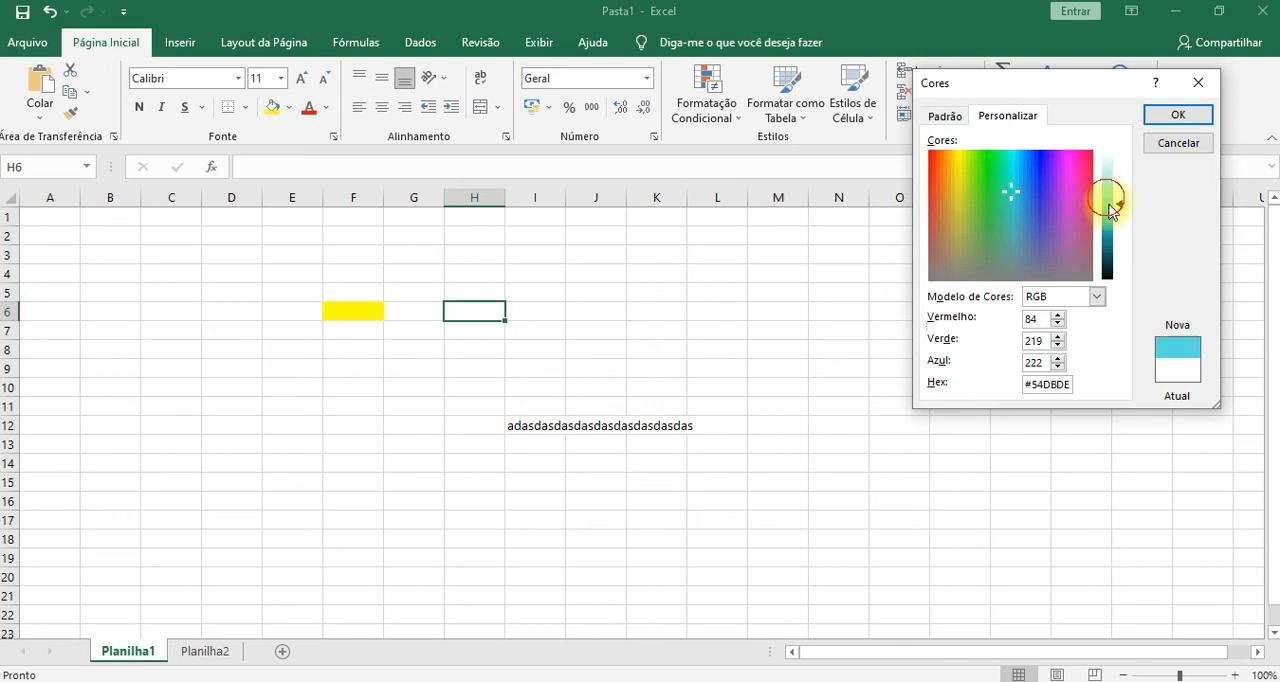
pyautogui.click(1178, 114)
pyautogui.click(535, 367)
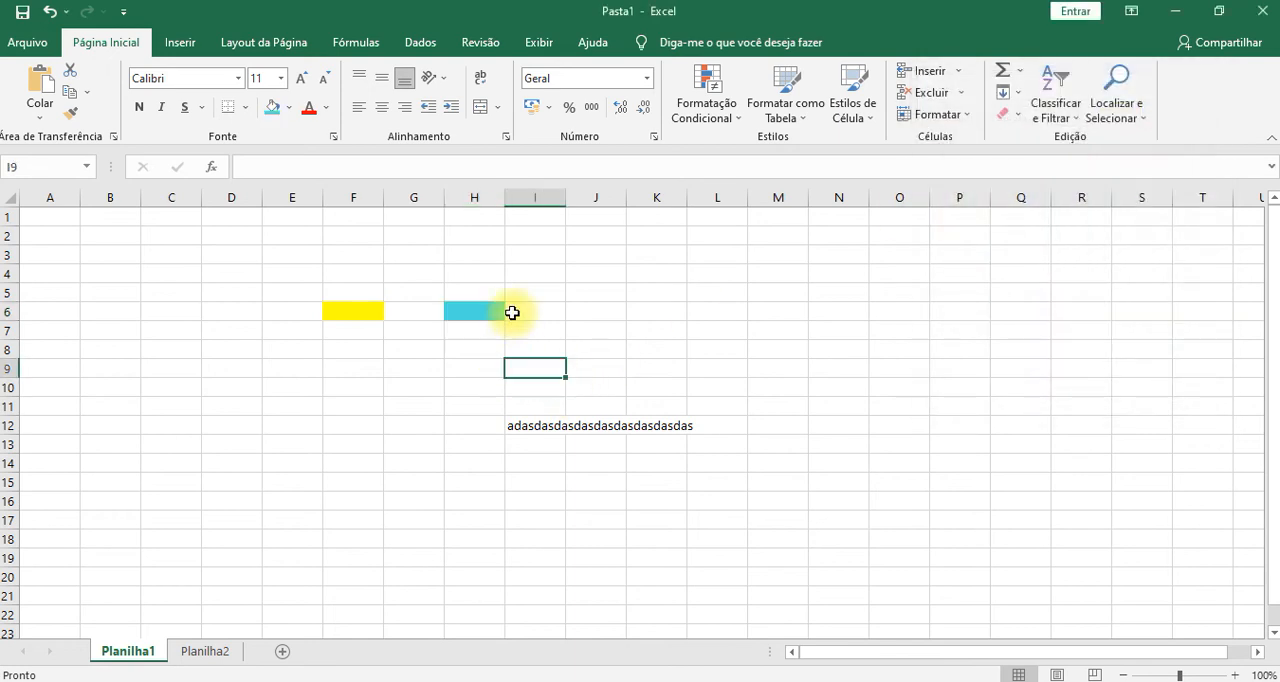
pyautogui.click(485, 313)
pyautogui.click(560, 312)
pyautogui.click(414, 349)
pyautogui.click(350, 350)
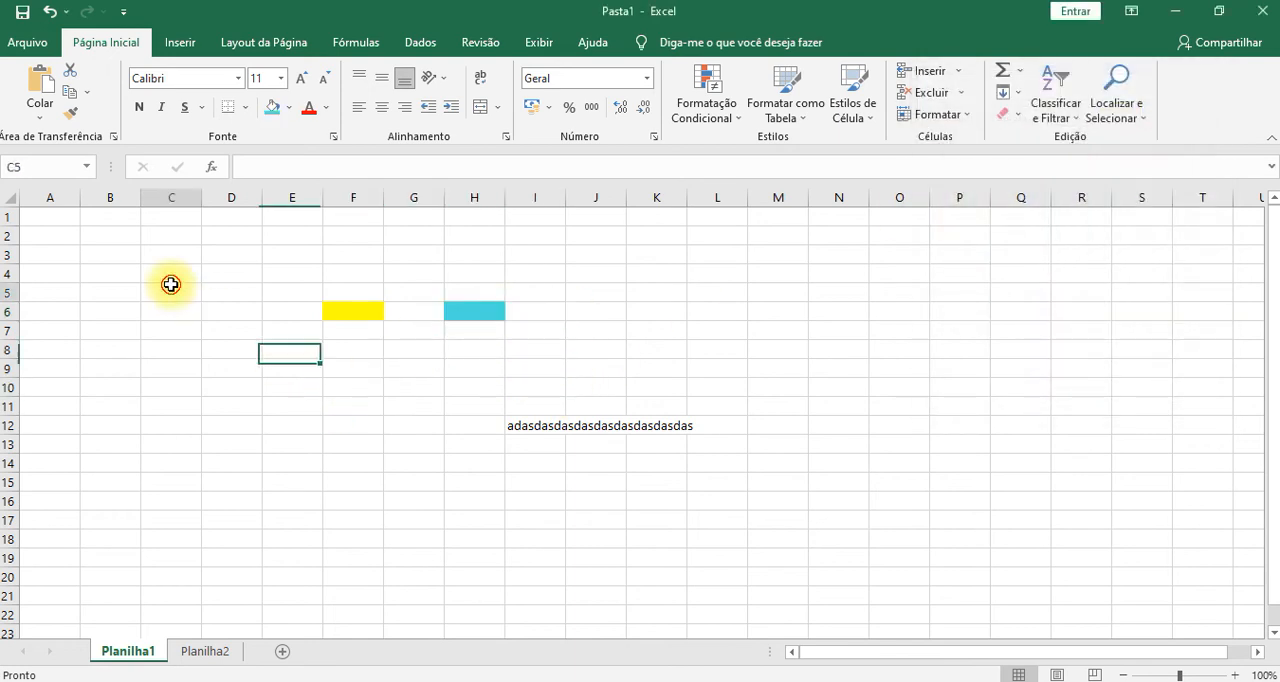
pyautogui.click(171, 291)
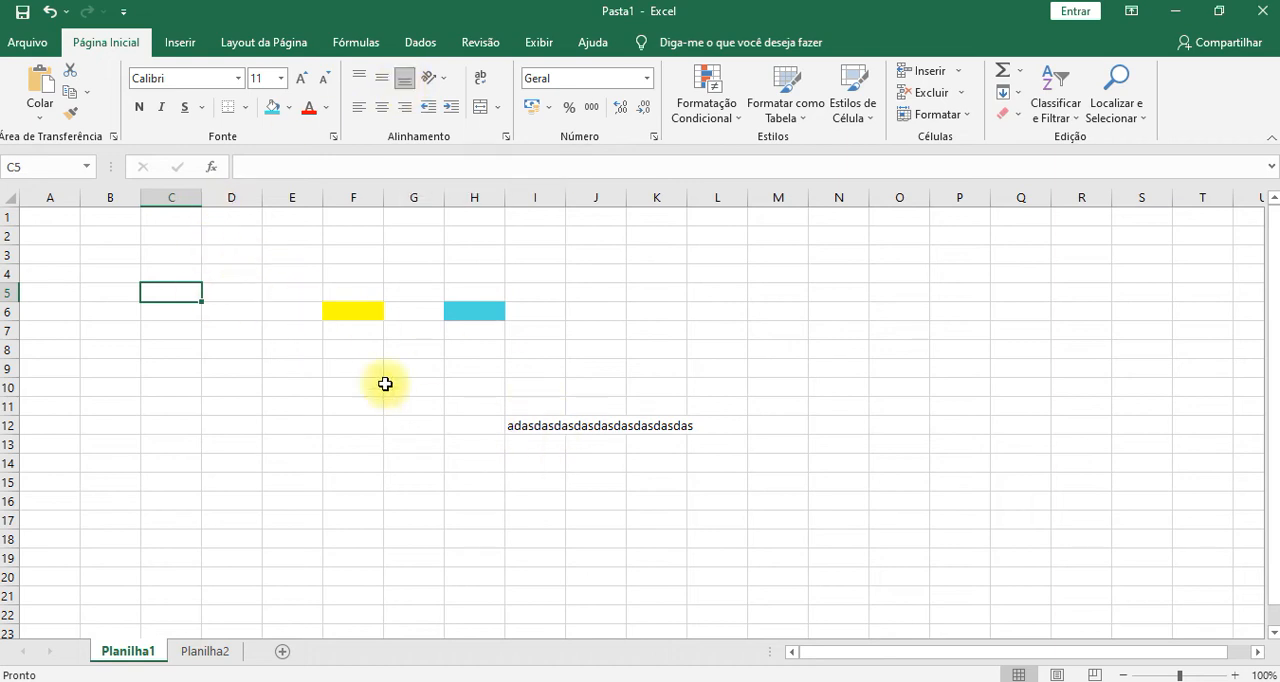
pyautogui.click(465, 271)
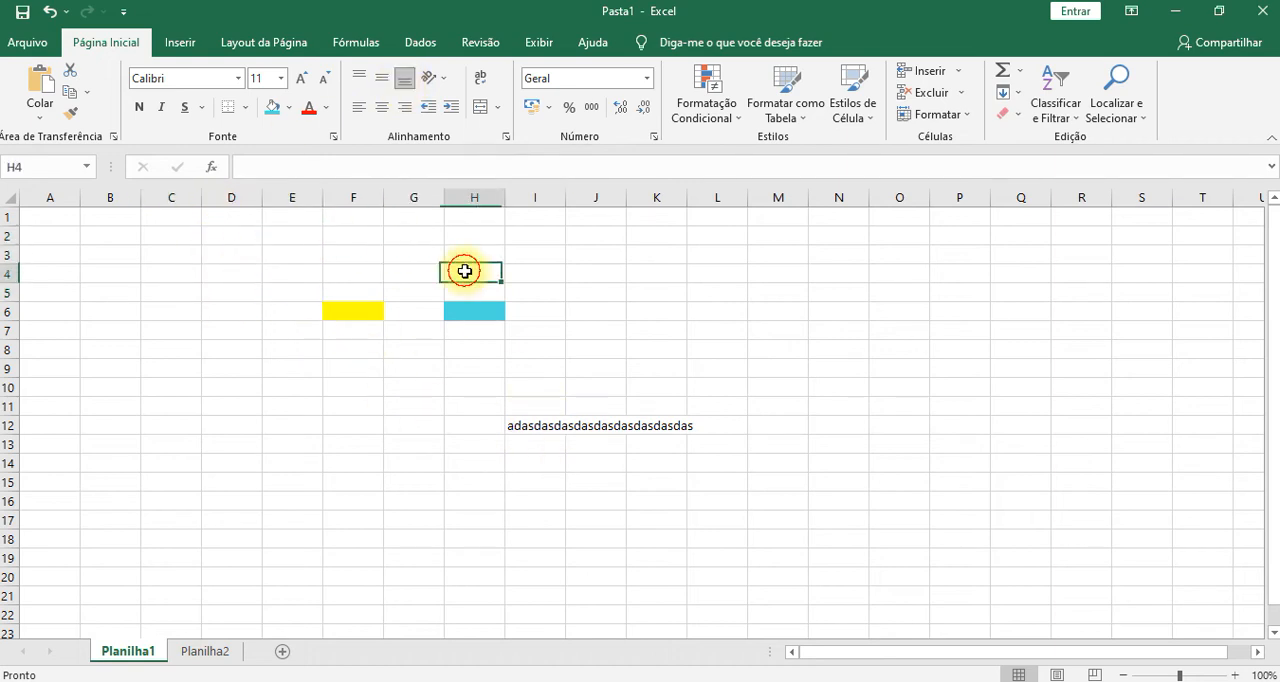
pyautogui.click(405, 406)
pyautogui.click(208, 386)
pyautogui.click(274, 269)
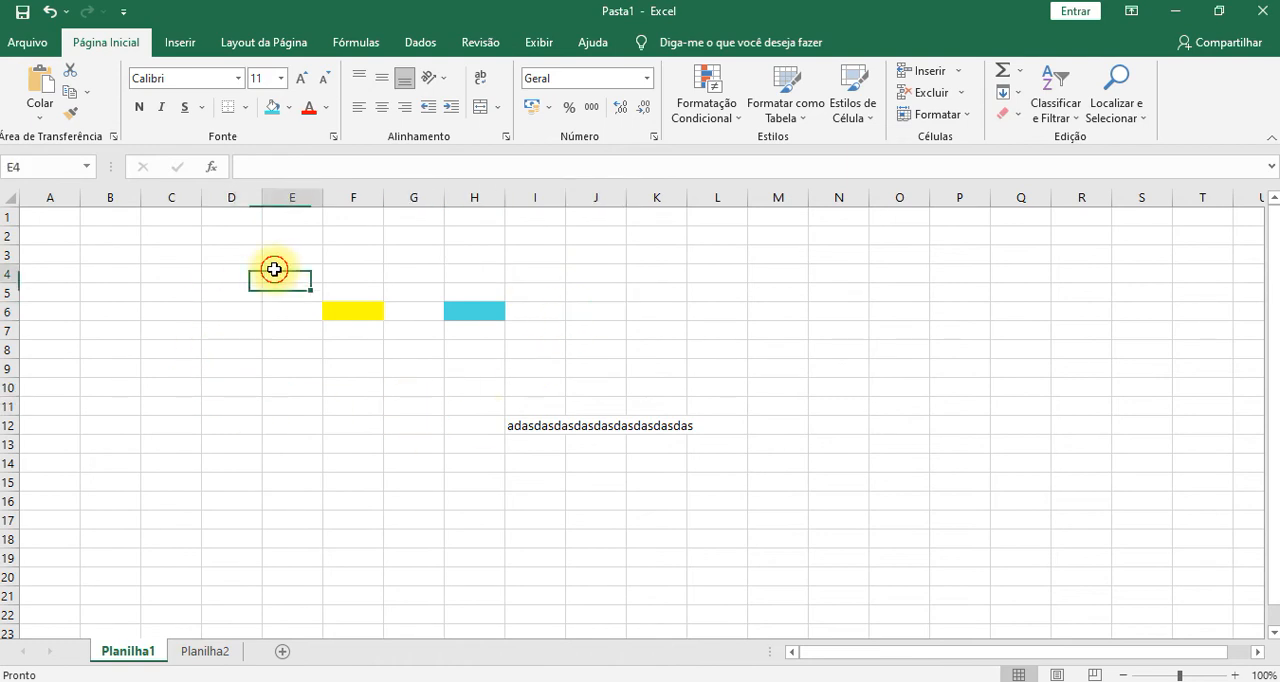
pyautogui.click(446, 269)
pyautogui.moveTo(318, 369); pyautogui.dragTo(318, 384)
pyautogui.click(342, 450)
pyautogui.click(413, 480)
pyautogui.click(477, 484)
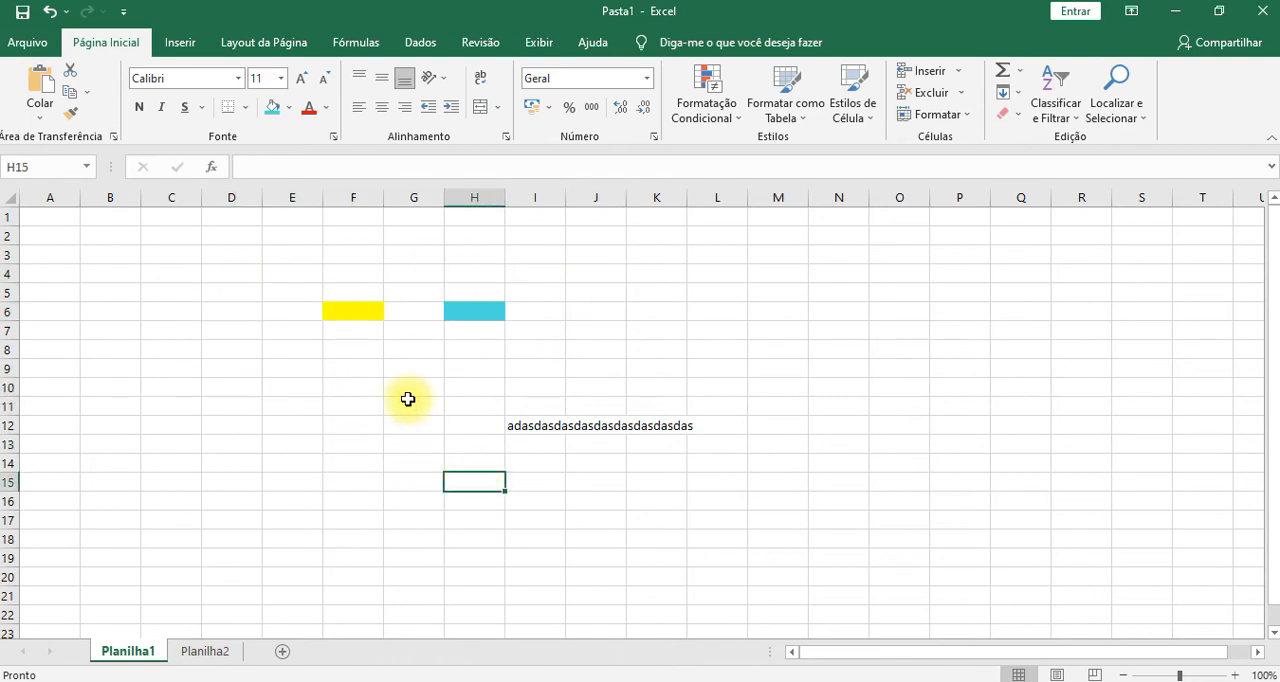
pyautogui.click(310, 424)
pyautogui.click(180, 405)
pyautogui.click(186, 308)
pyautogui.click(352, 255)
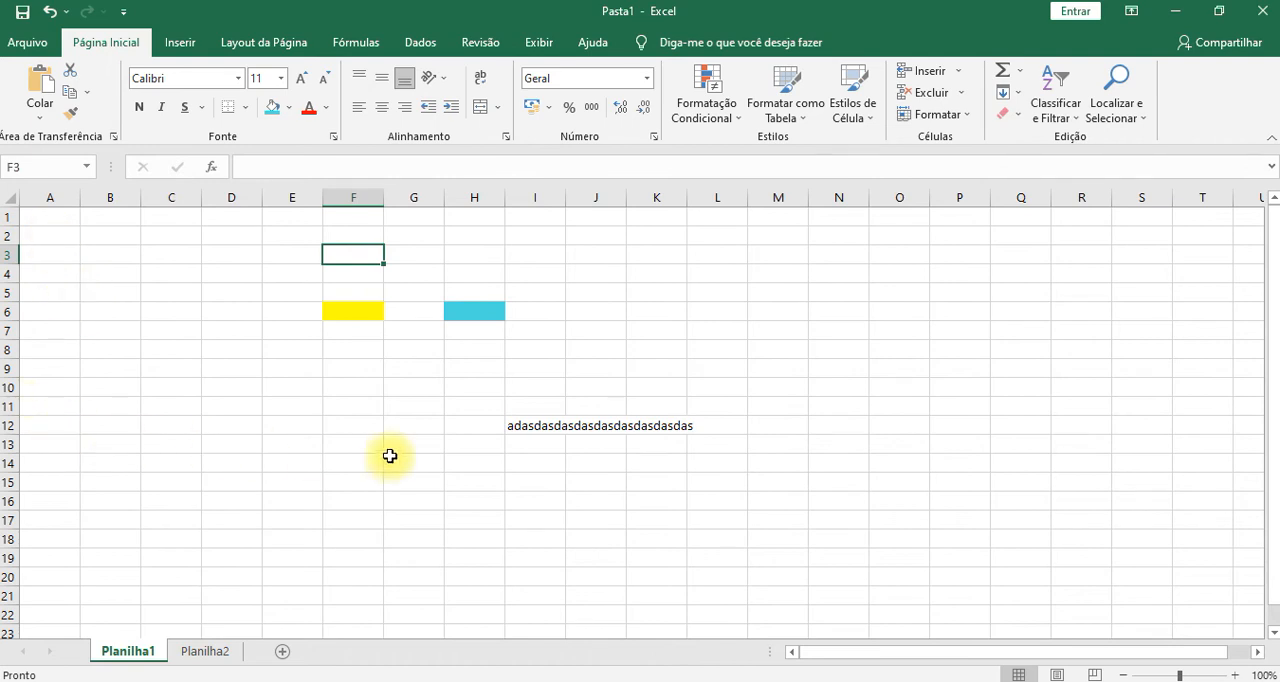
# Select whole rows 12, 13 and 15 in turn, and make row 12 about three times as tall.
pyautogui.click(13, 425)
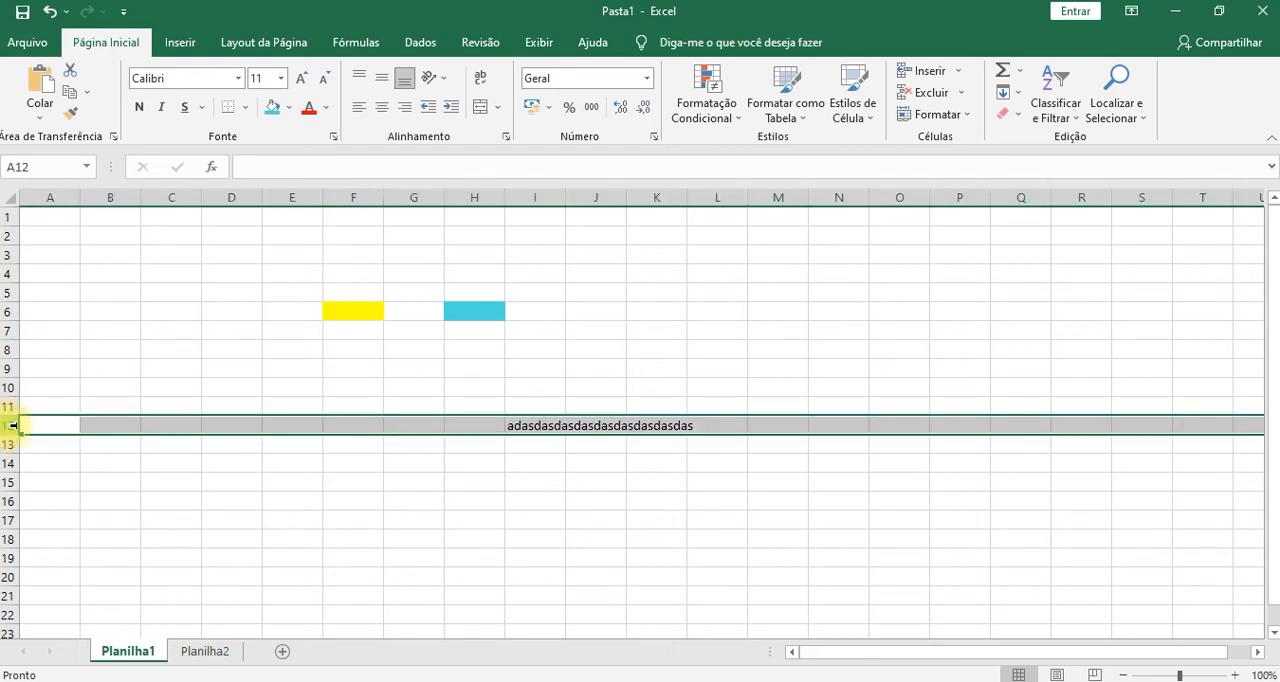
pyautogui.click(13, 443)
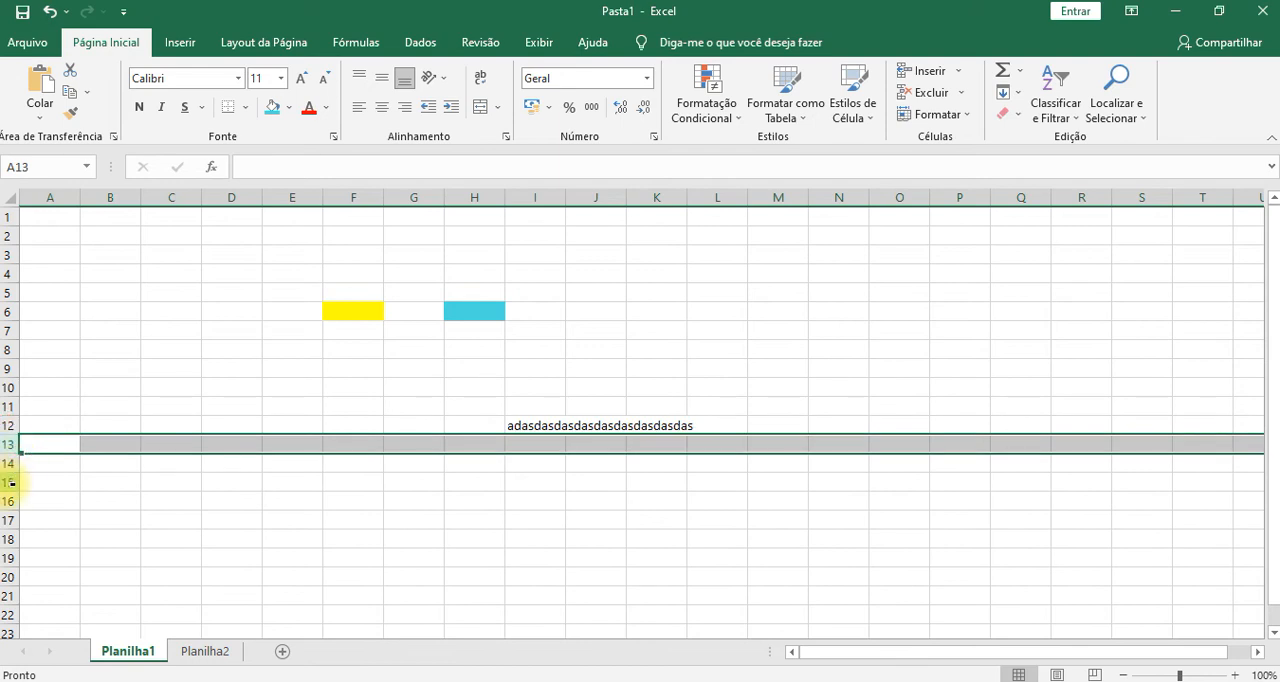
pyautogui.click(13, 482)
pyautogui.click(13, 425)
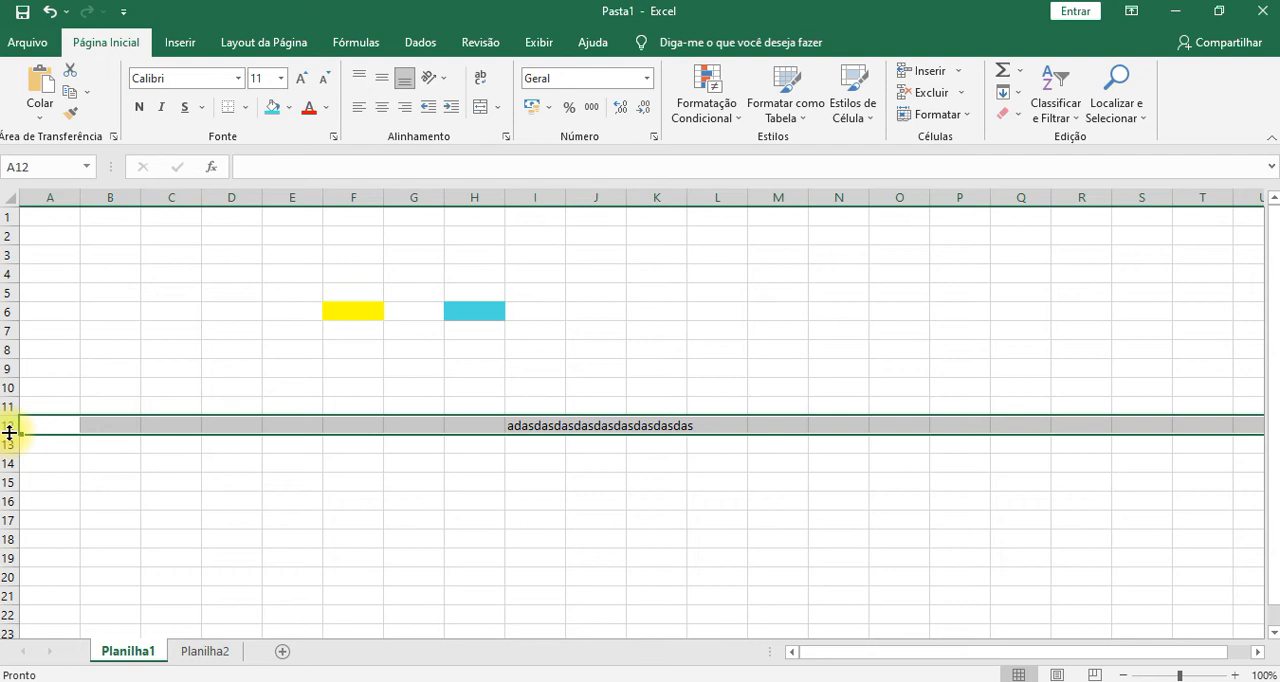
pyautogui.moveTo(9, 432); pyautogui.dragTo(9, 471)
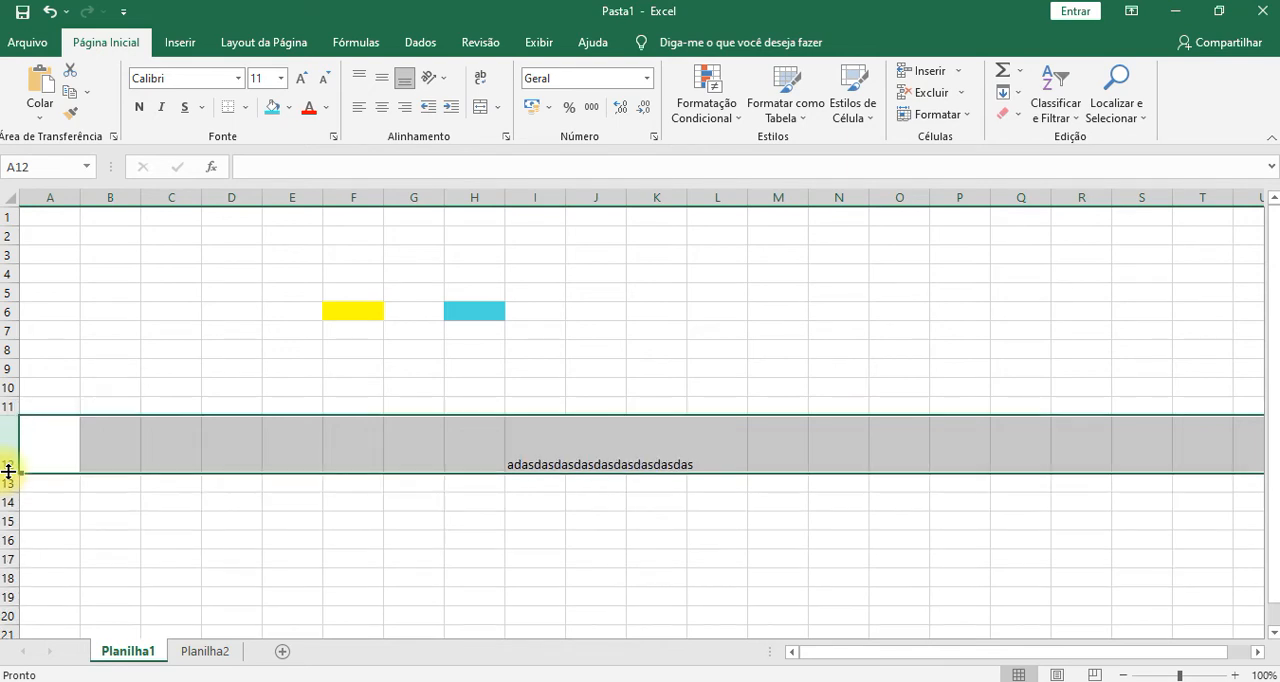
pyautogui.click(540, 450)
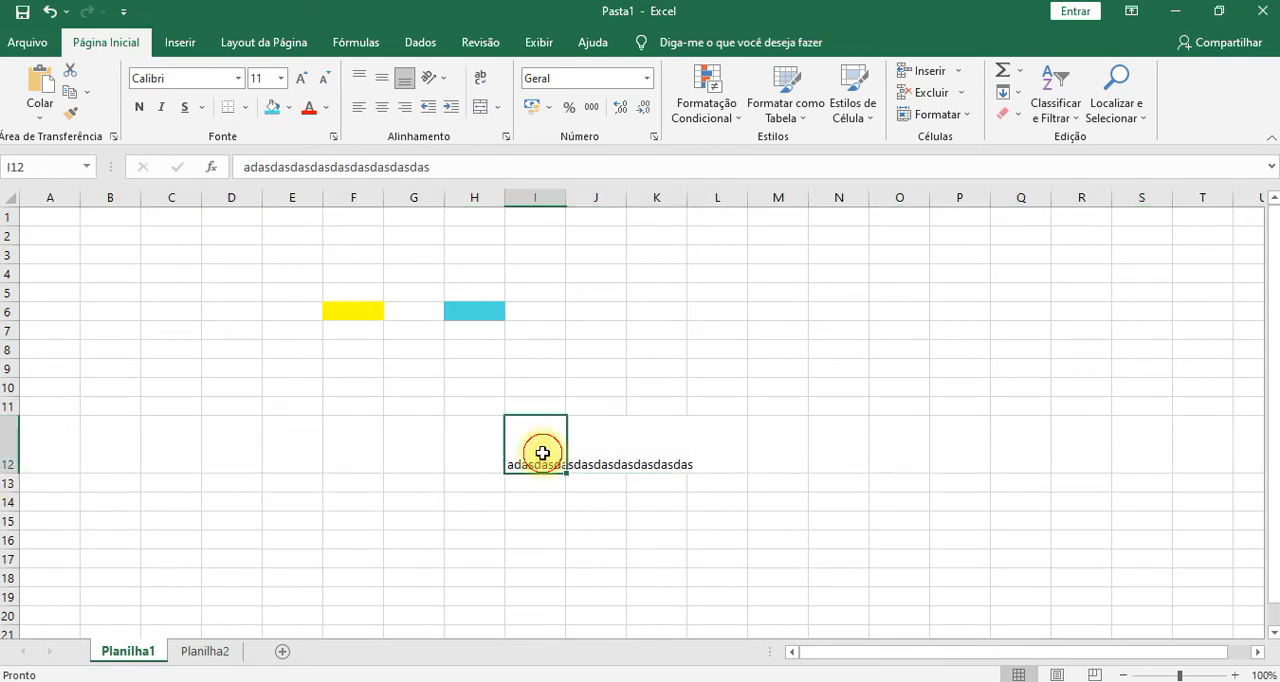
pyautogui.click(160, 456)
pyautogui.click(350, 452)
pyautogui.click(585, 452)
pyautogui.moveTo(741, 459); pyautogui.dragTo(768, 457)
pyautogui.click(886, 441)
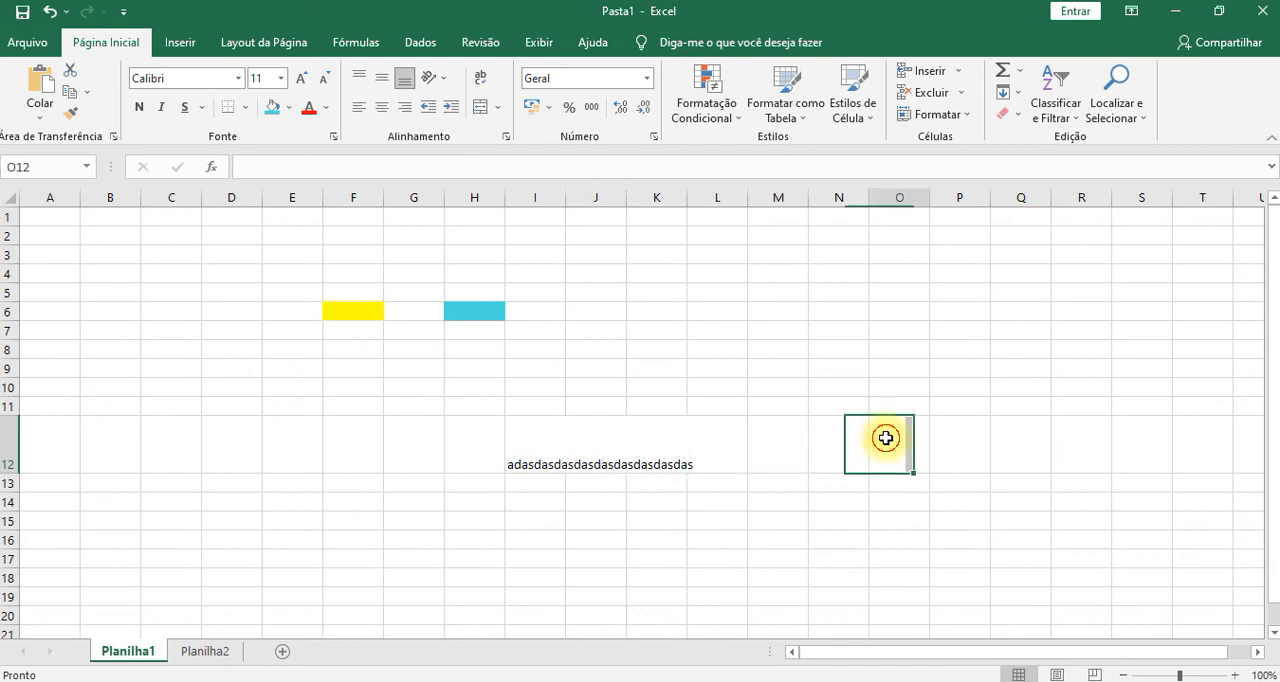
pyautogui.moveTo(1003, 453); pyautogui.dragTo(977, 454)
pyautogui.click(766, 457)
pyautogui.click(629, 457)
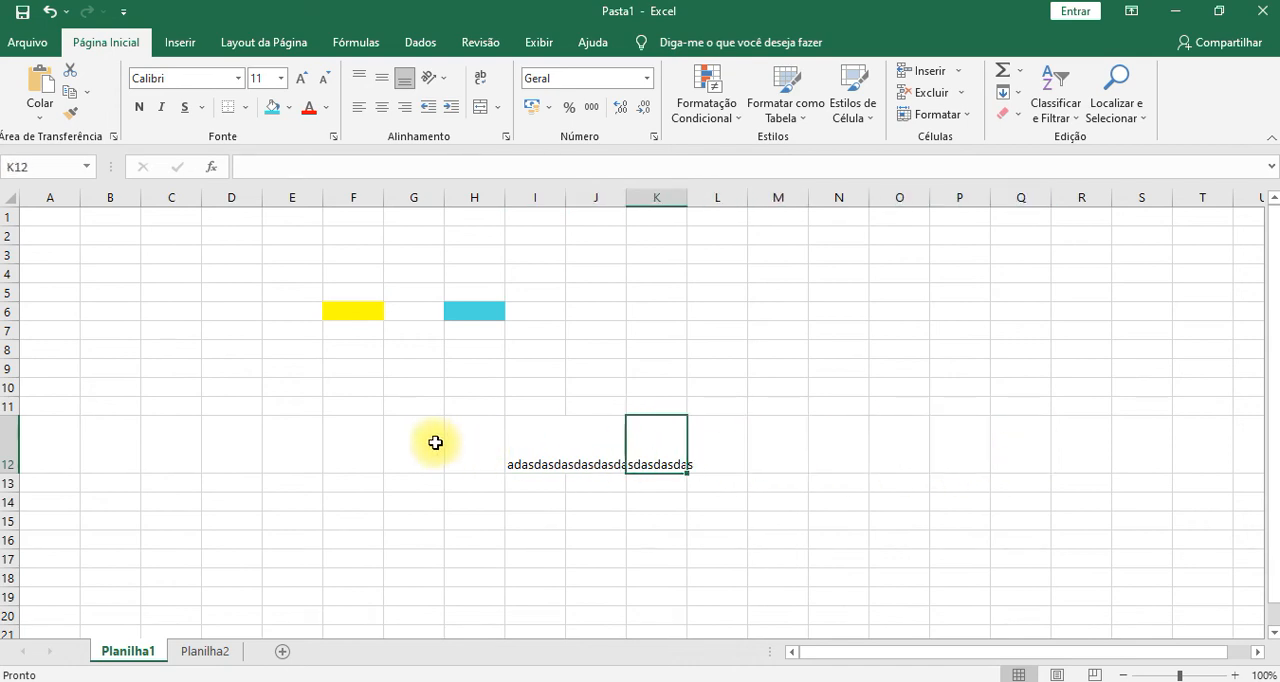
pyautogui.click(414, 440)
pyautogui.click(352, 442)
pyautogui.click(290, 440)
pyautogui.click(170, 440)
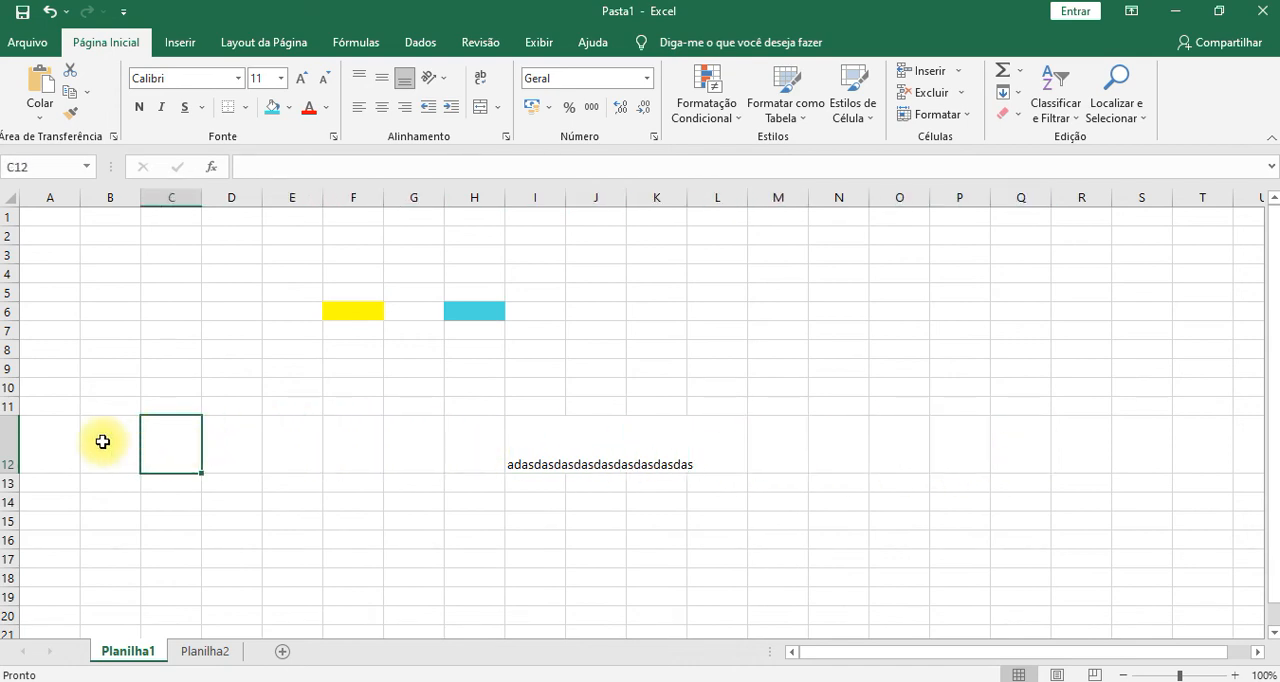
pyautogui.click(50, 440)
pyautogui.click(330, 447)
pyautogui.moveTo(494, 449); pyautogui.dragTo(550, 451)
pyautogui.click(610, 452)
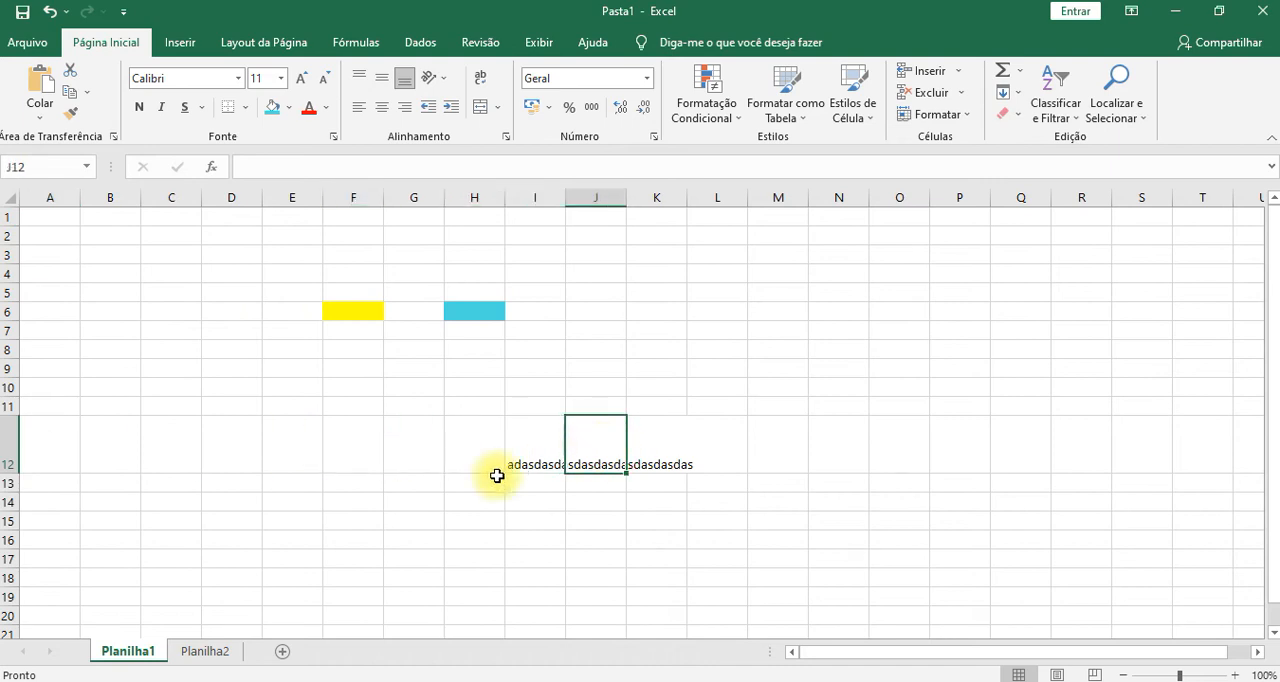
# Narrow column I slightly from cell I12, and autofit its width to the text.
pyautogui.click(537, 456)
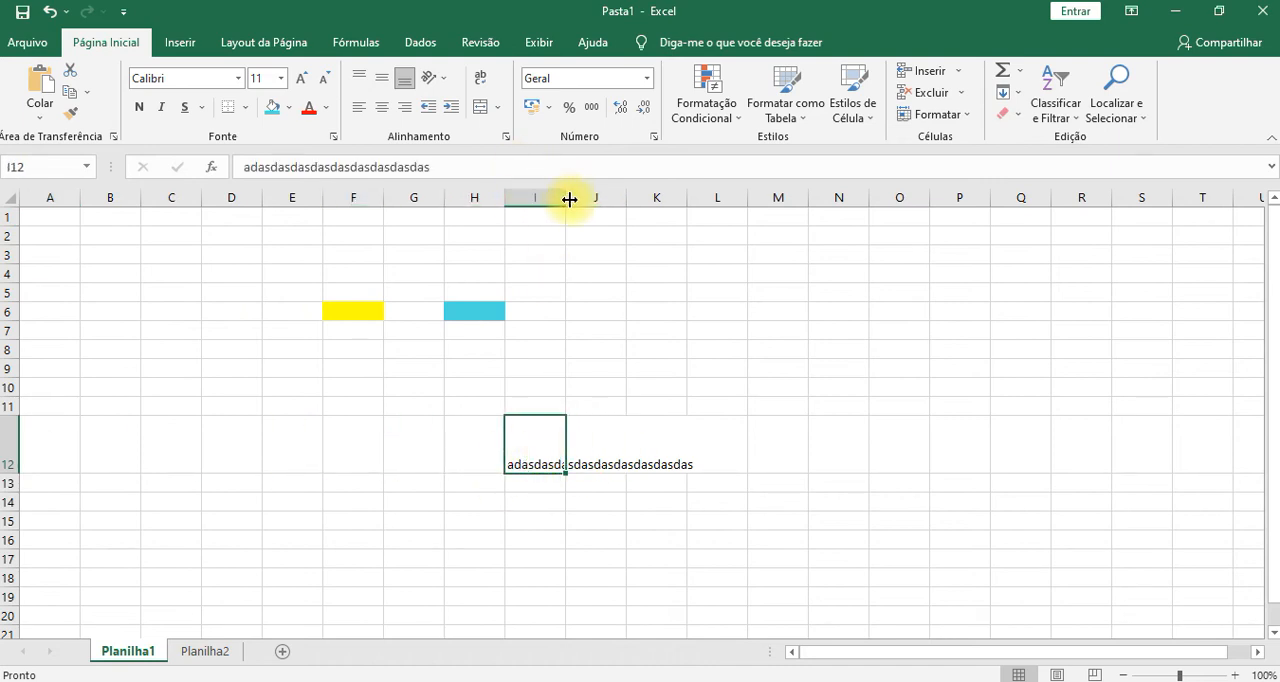
pyautogui.moveTo(566, 200)
pyautogui.mouseDown()
pyautogui.moveTo(897, 203)
pyautogui.moveTo(640, 209)
pyautogui.moveTo(608, 235)
pyautogui.moveTo(606, 192)
pyautogui.moveTo(552, 197)
pyautogui.mouseUp()
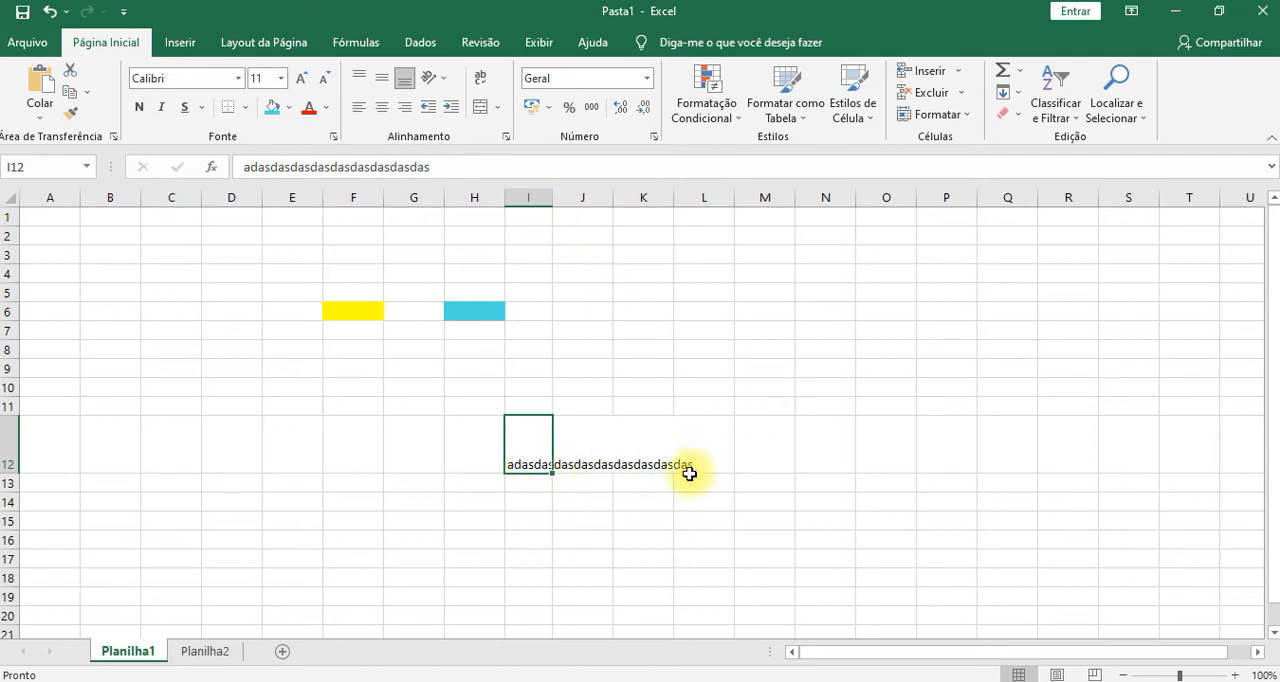
pyautogui.doubleClick(554, 194)
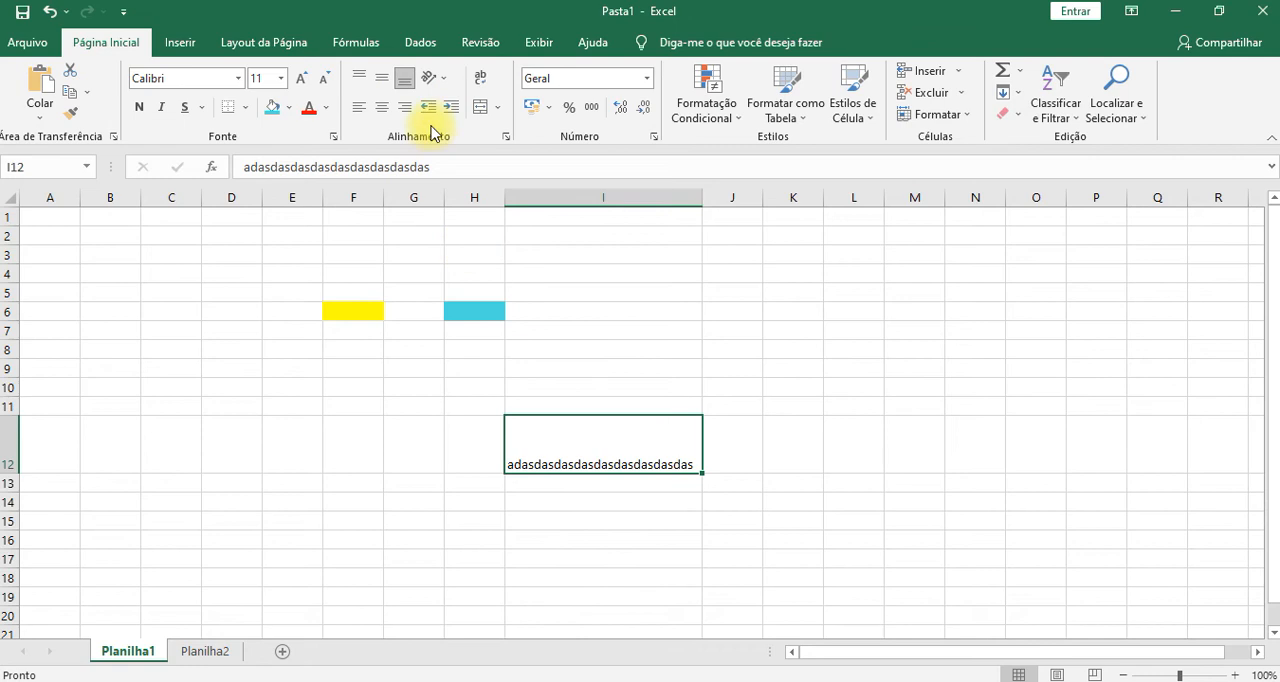
# Compare top, middle and bottom vertical alignment on the text in I12, leaving it middle-aligned.
pyautogui.click(380, 79)
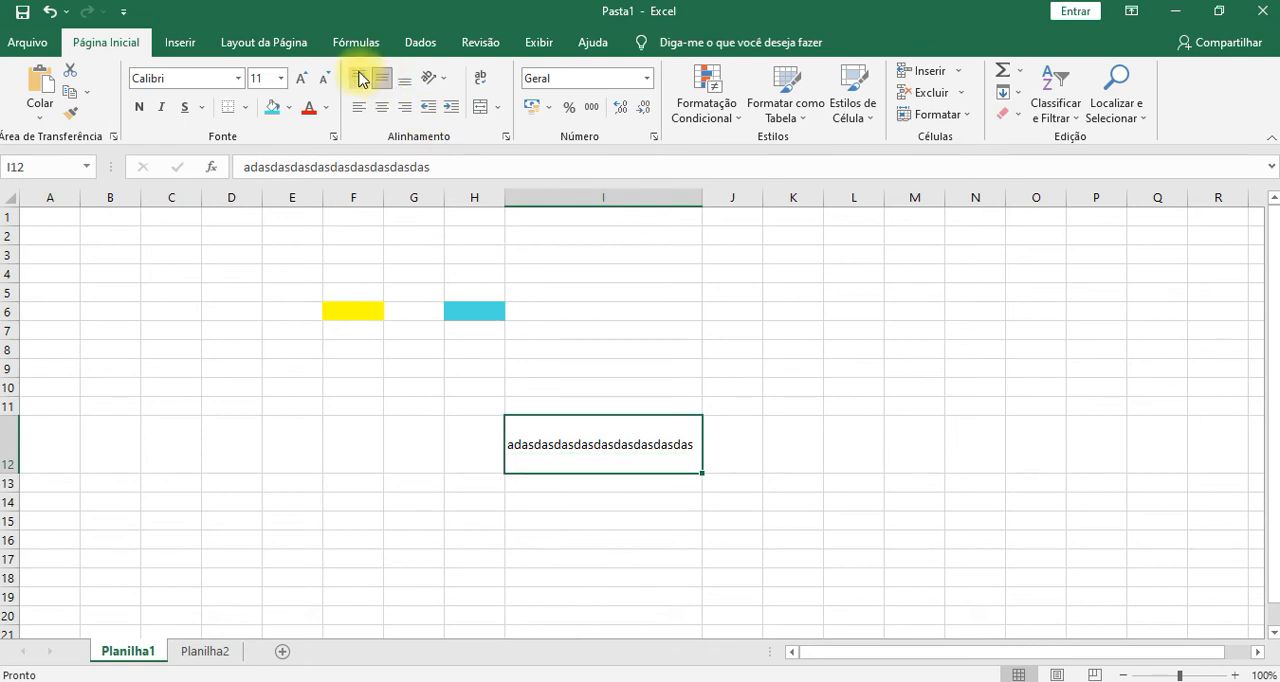
pyautogui.click(361, 79)
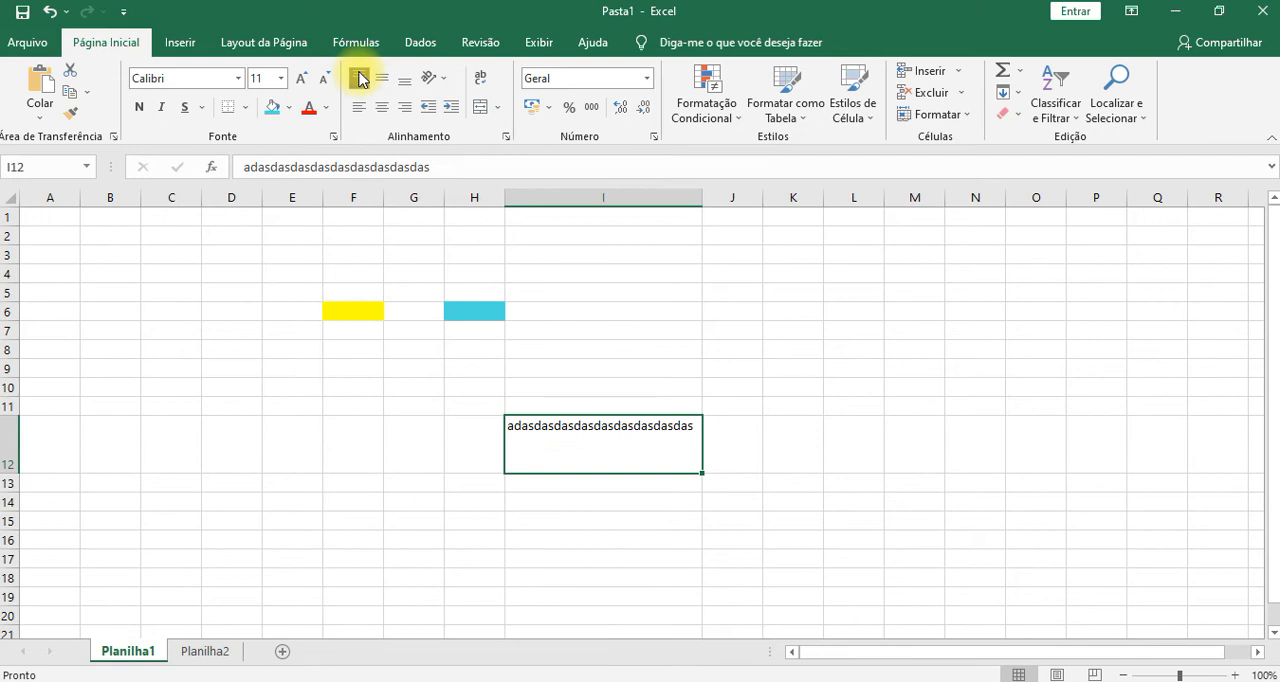
pyautogui.click(381, 79)
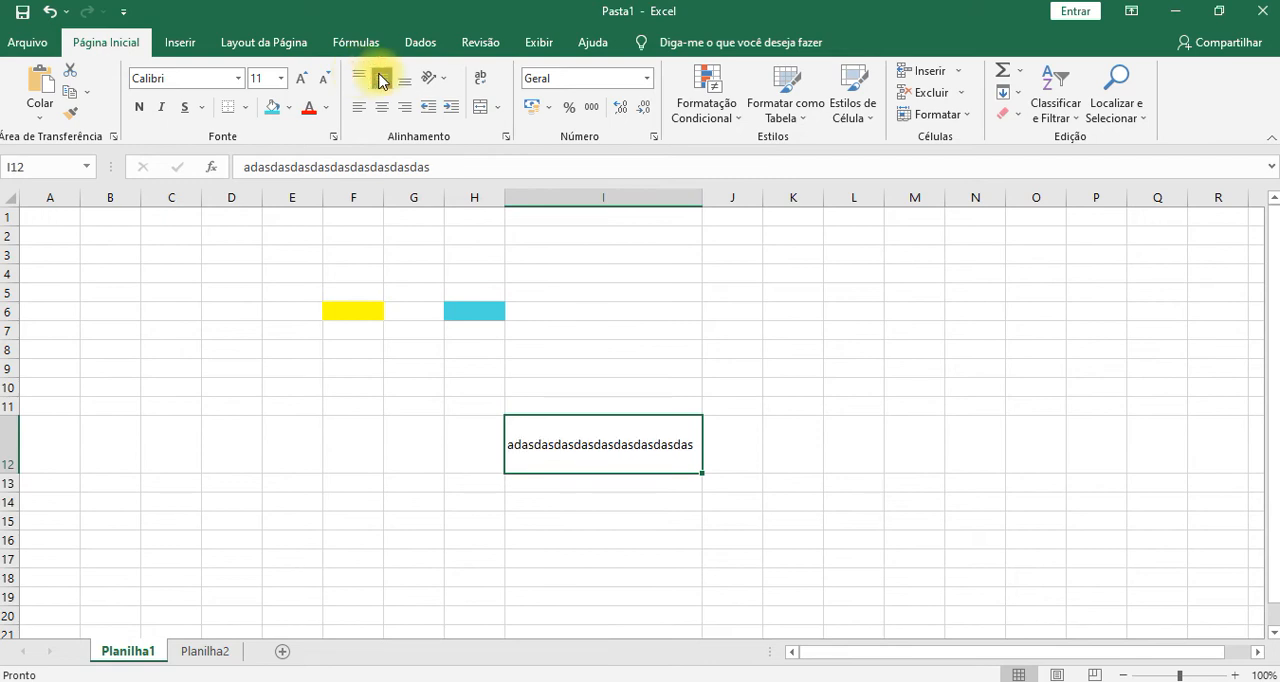
pyautogui.click(405, 80)
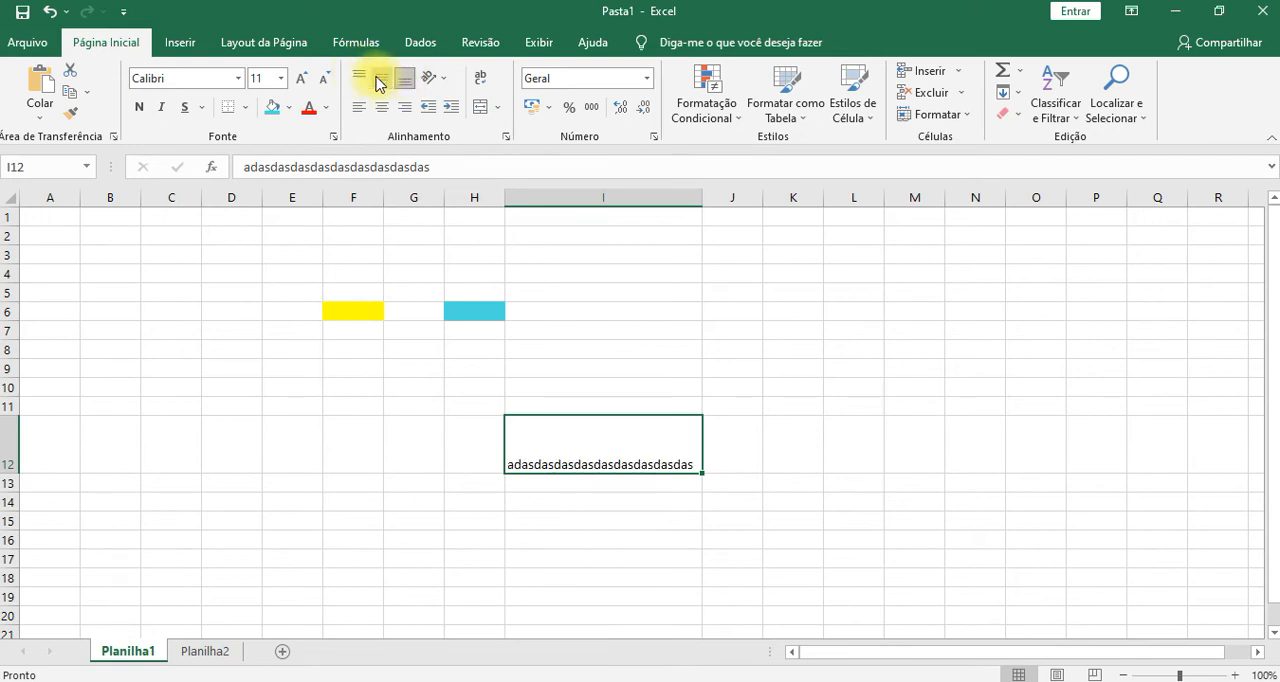
pyautogui.click(381, 79)
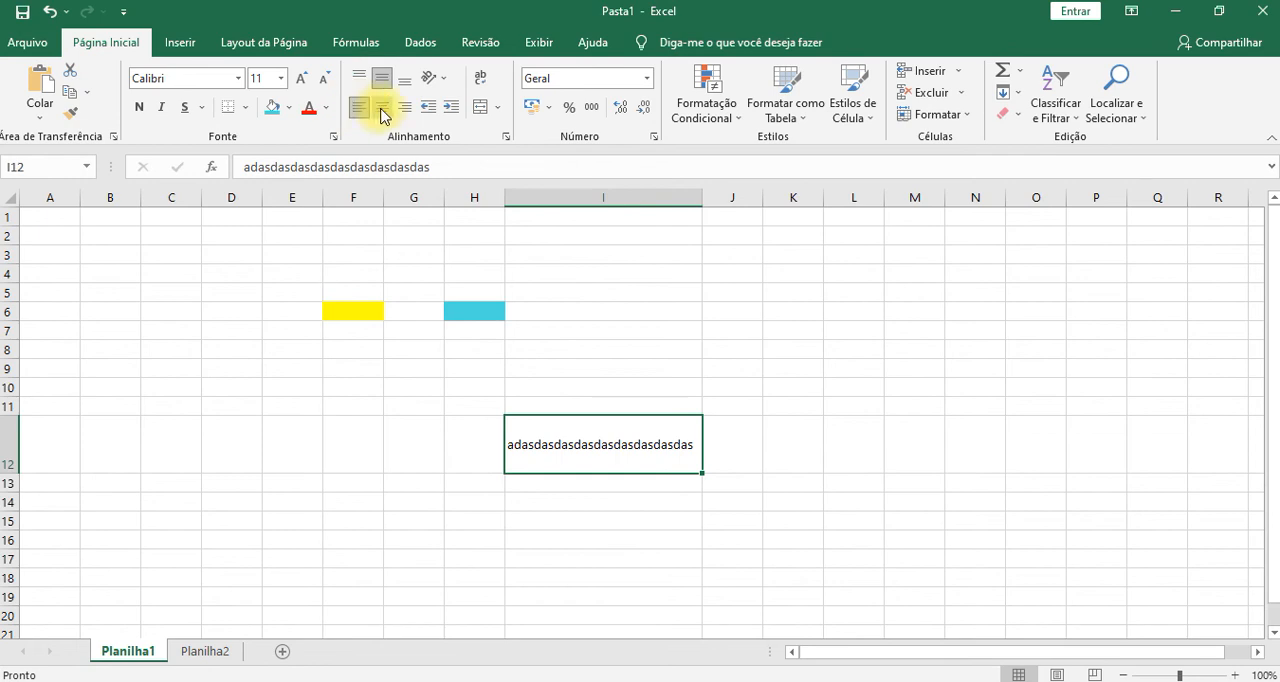
# Widen column I to 42,43 and compare left, centre and right alignment on I12, leaving the text right-aligned.
pyautogui.click(381, 108)
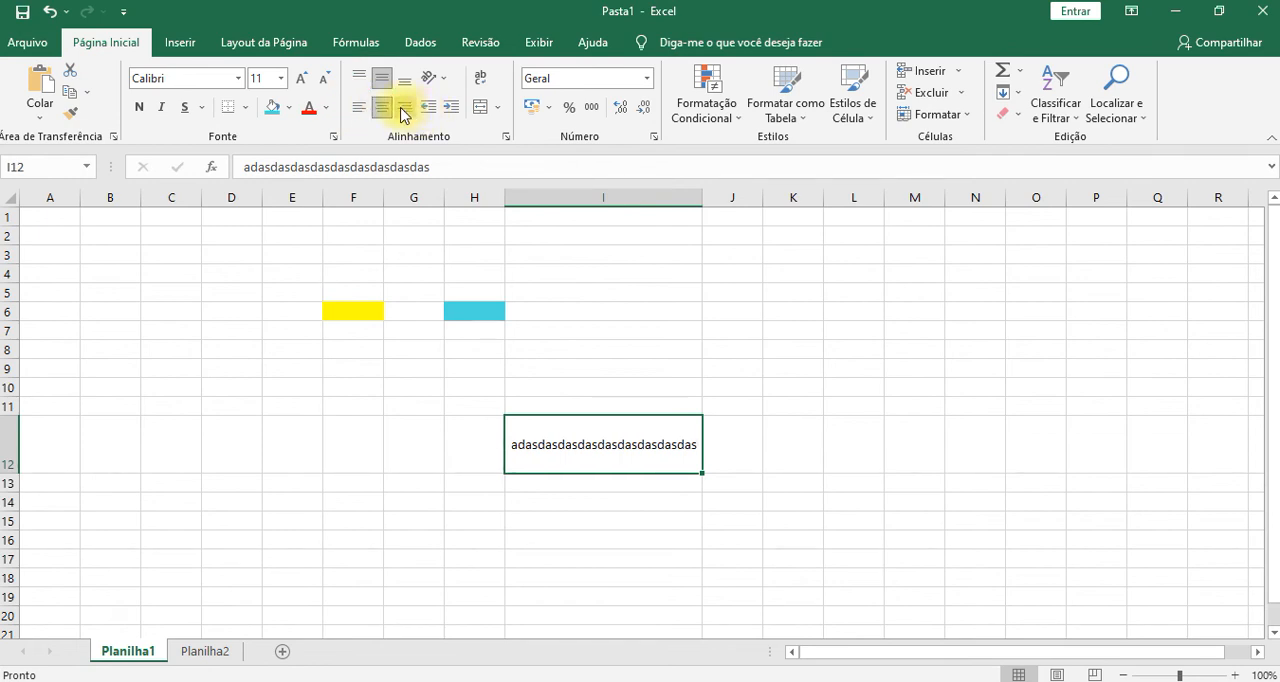
pyautogui.click(405, 107)
pyautogui.moveTo(702, 199); pyautogui.dragTo(791, 199)
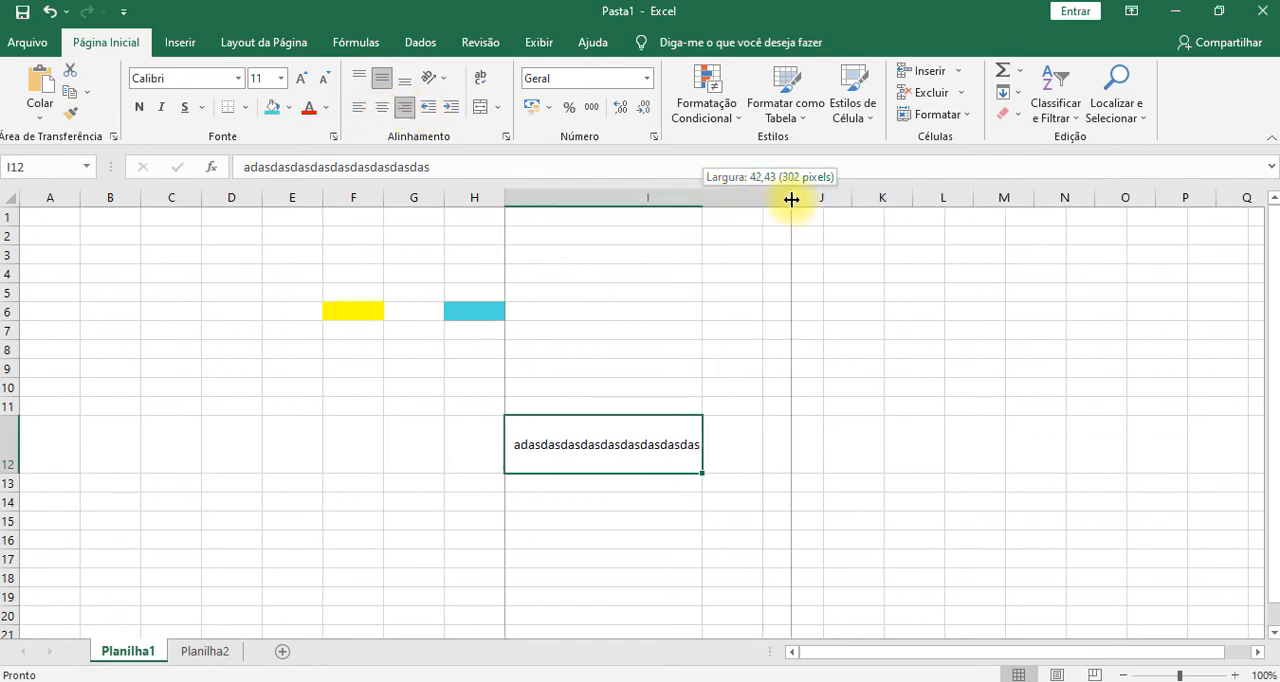
pyautogui.click(359, 108)
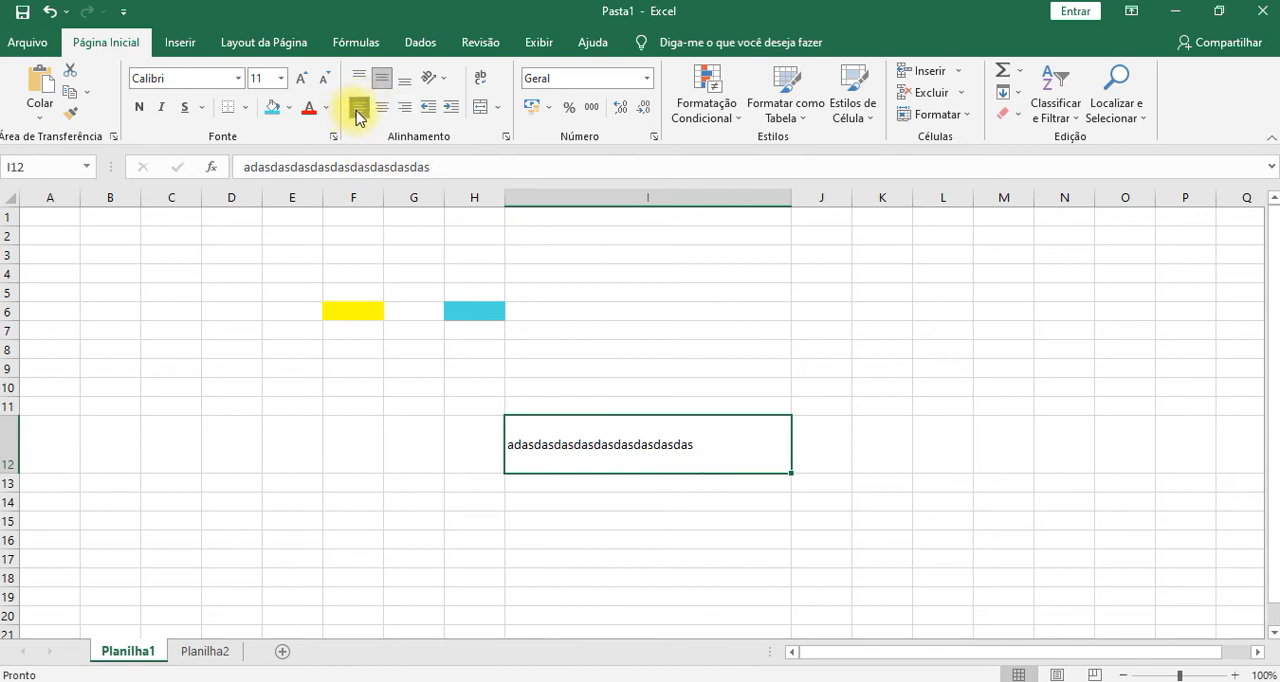
pyautogui.click(385, 113)
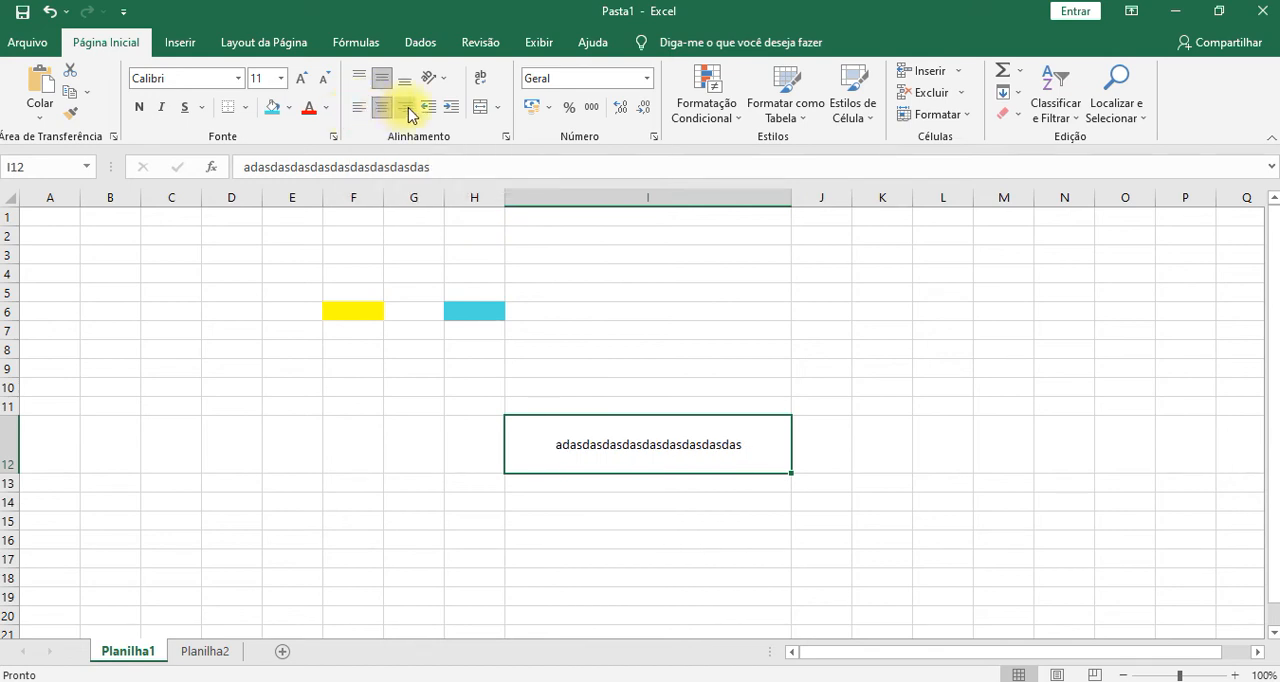
pyautogui.click(406, 107)
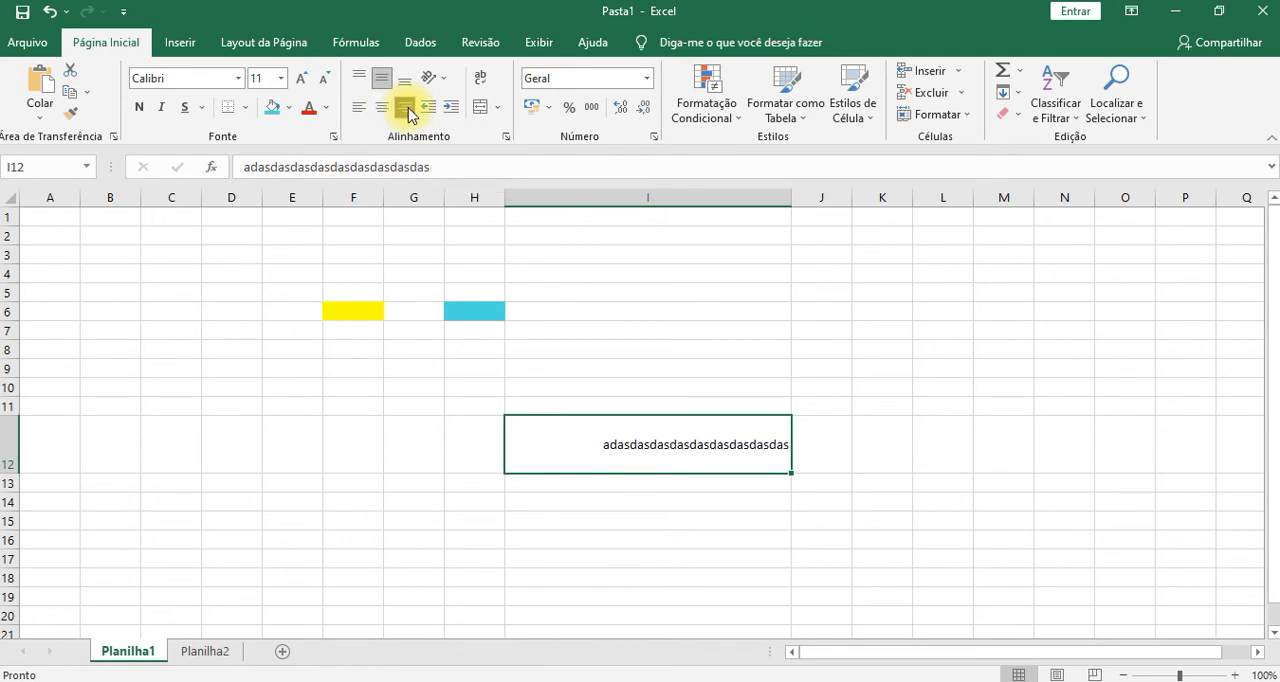
# Try combinations of vertical and horizontal alignment on I12, ending with middle and right alignment.
pyautogui.click(360, 79)
pyautogui.click(382, 78)
pyautogui.click(404, 78)
pyautogui.click(381, 107)
pyautogui.click(359, 107)
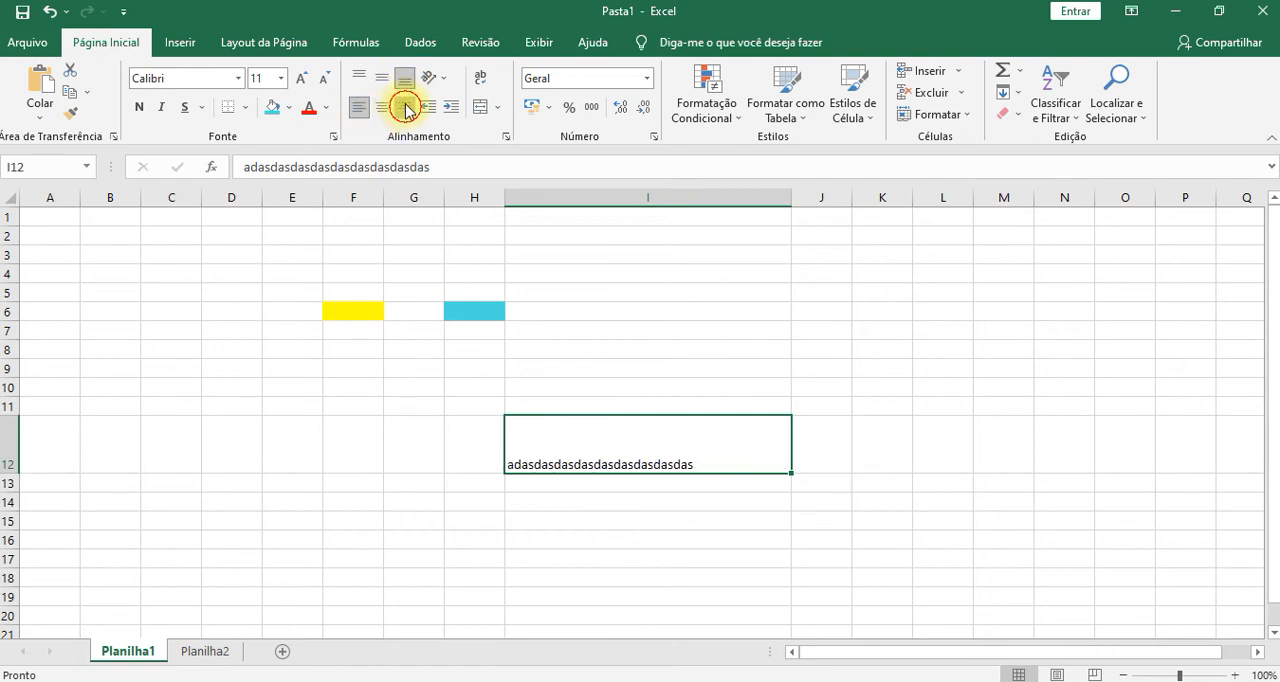
pyautogui.click(404, 107)
pyautogui.click(382, 77)
pyautogui.click(359, 78)
pyautogui.click(381, 107)
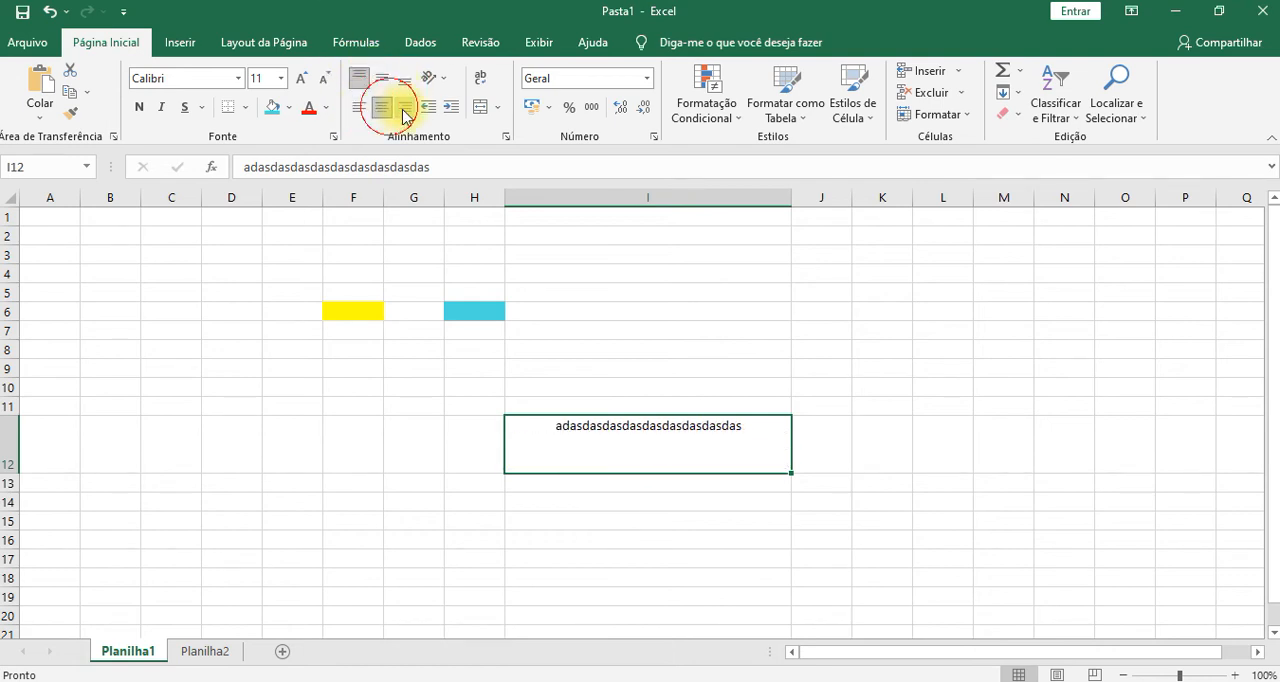
pyautogui.click(404, 107)
pyautogui.click(382, 80)
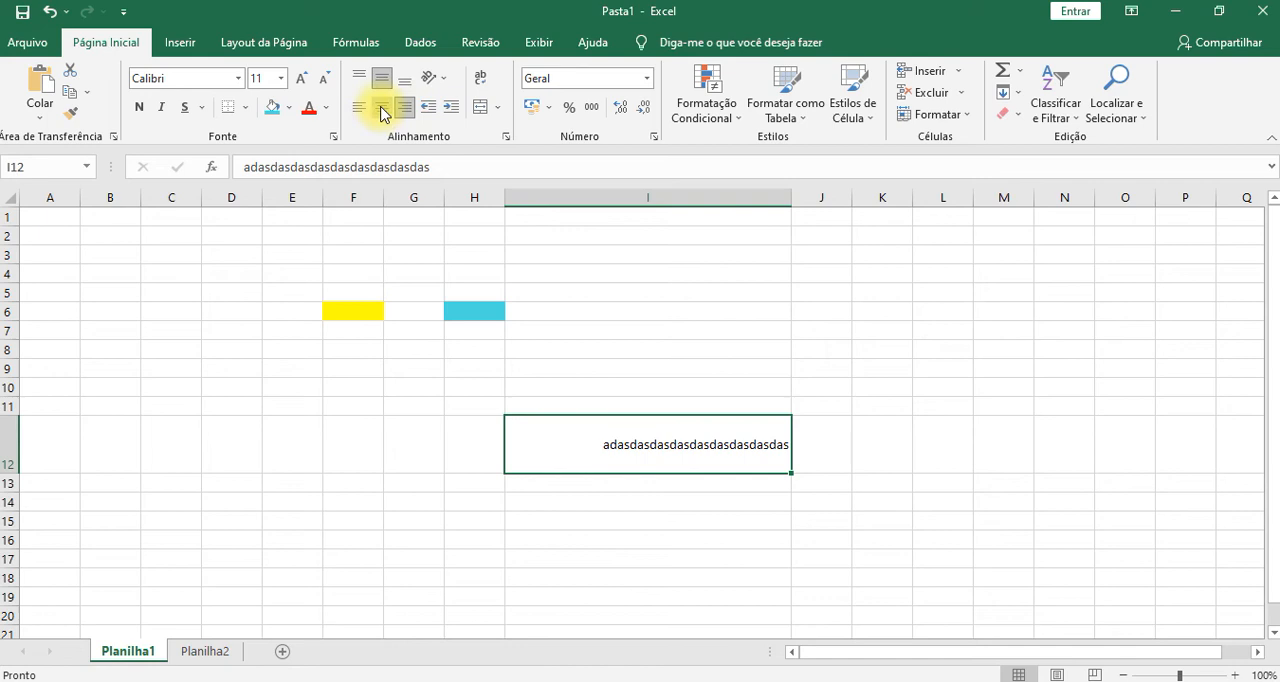
# Tilt the text in I12 counterclockwise and autofit the height of row 12.
pyautogui.click(428, 80)
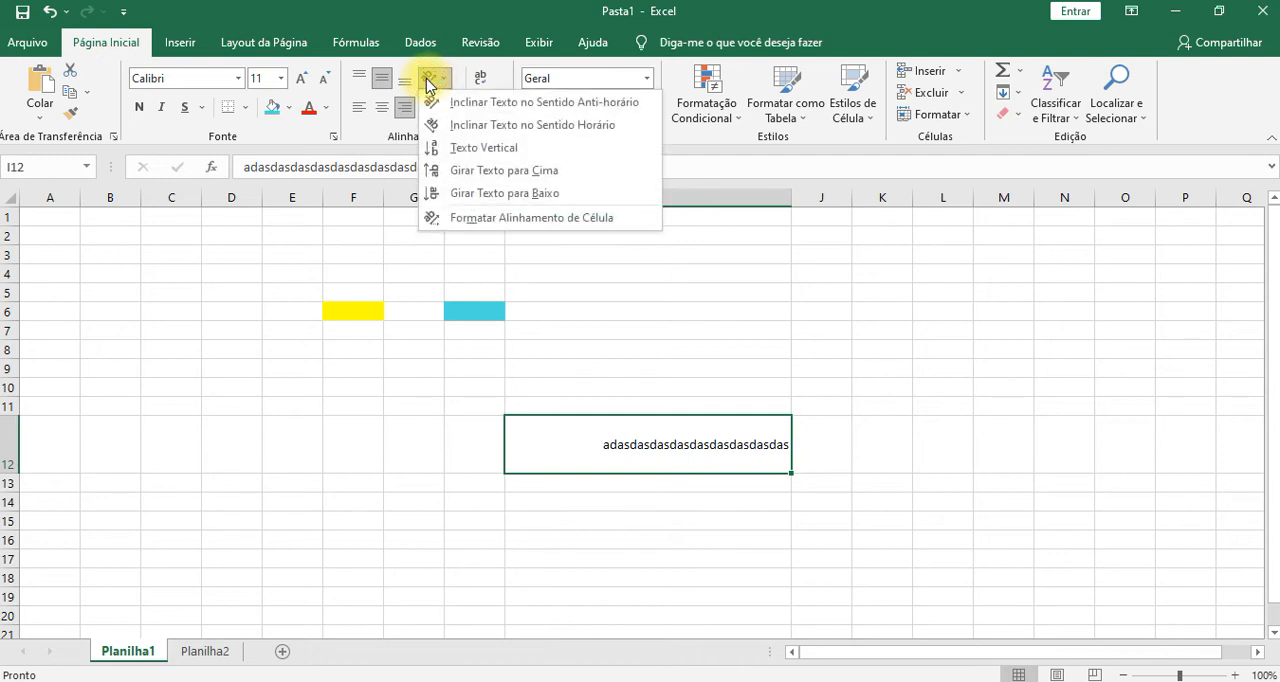
pyautogui.click(448, 102)
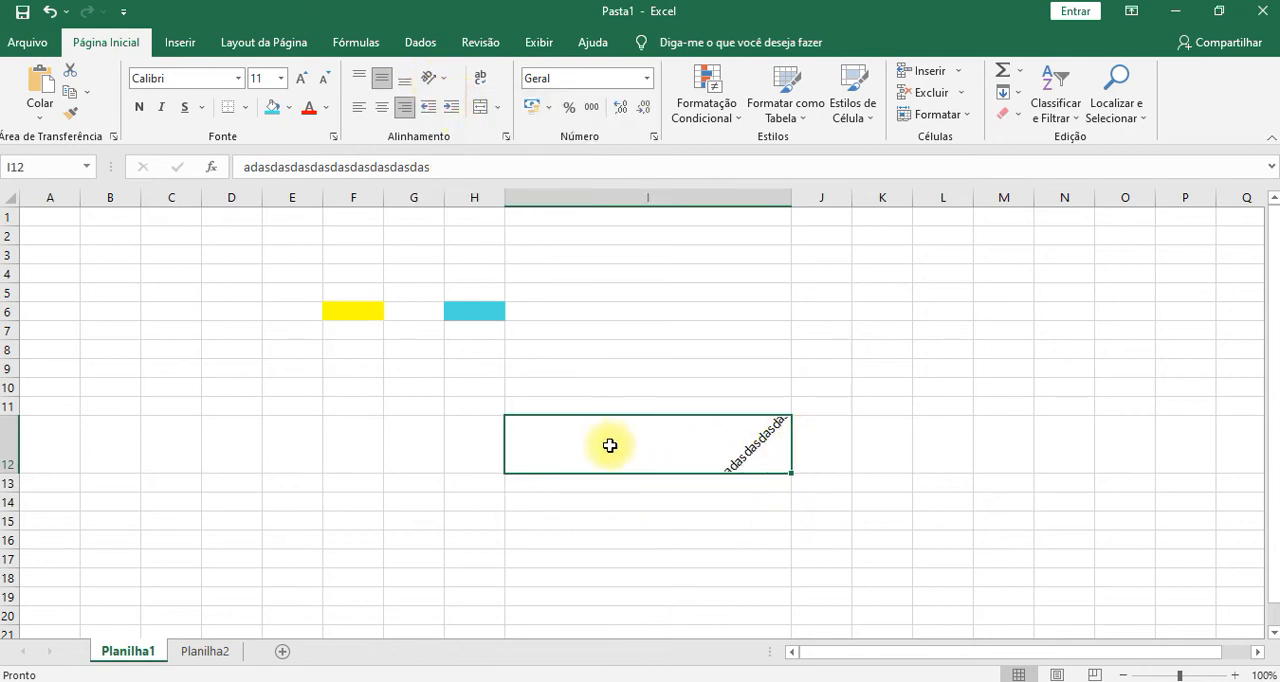
pyautogui.doubleClick(16, 470)
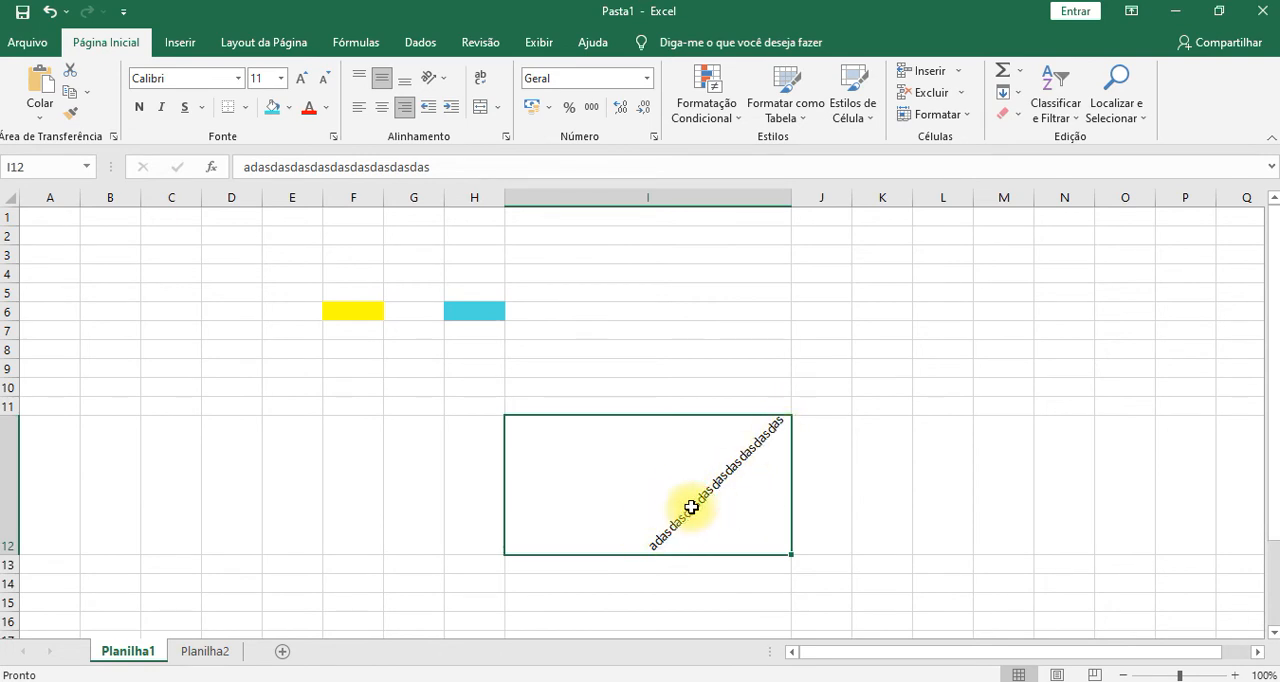
# Set the text orientation of I12 to 15 degrees in the cell alignment settings.
pyautogui.click(435, 78)
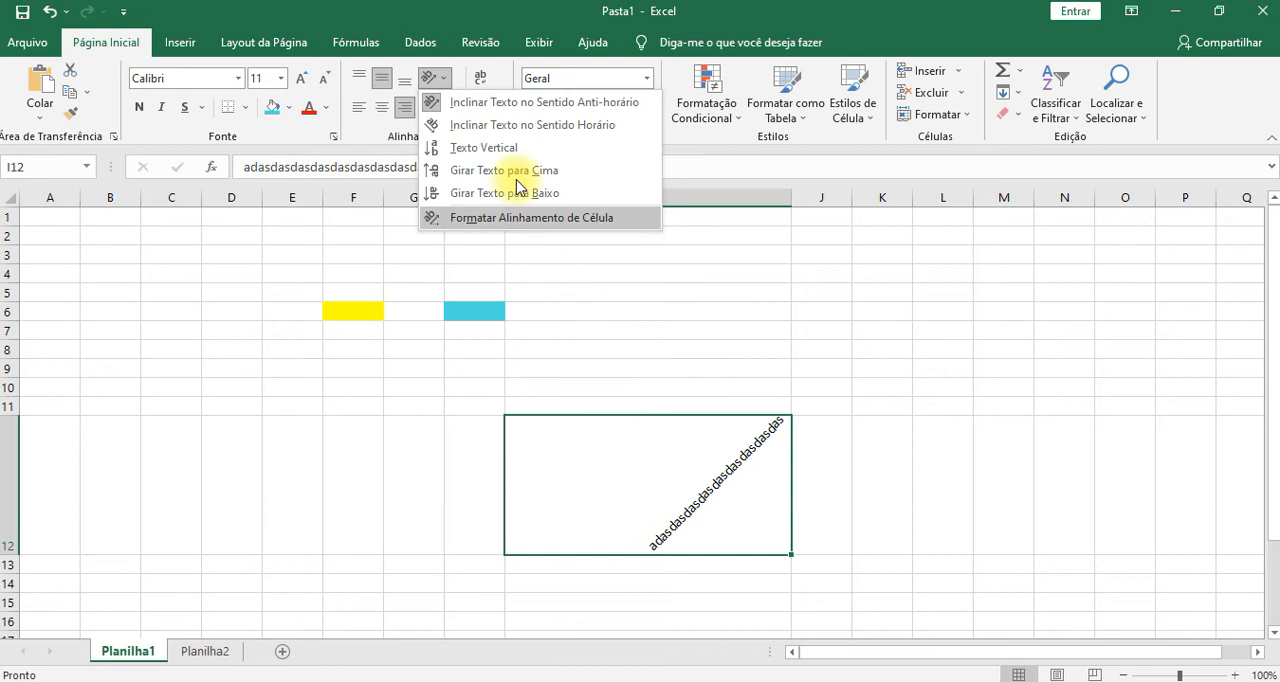
pyautogui.click(527, 220)
pyautogui.hotkey('ctrl', '1')
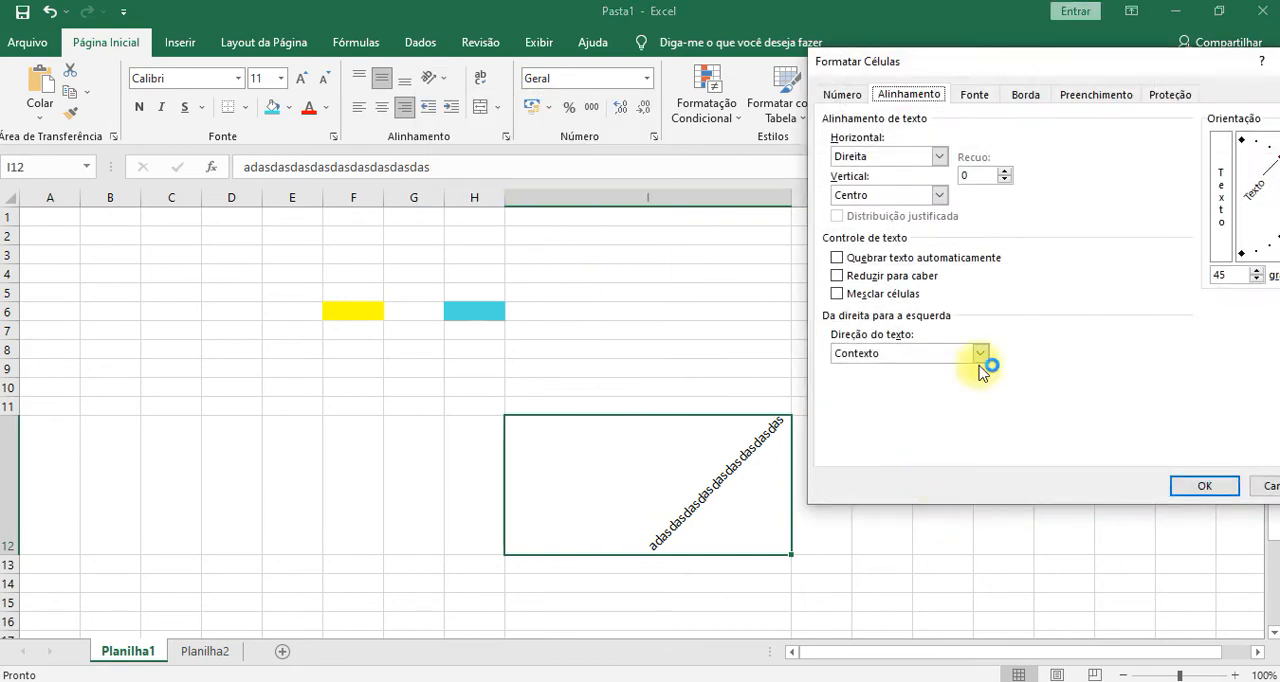
pyautogui.moveTo(1151, 59); pyautogui.dragTo(1068, 123)
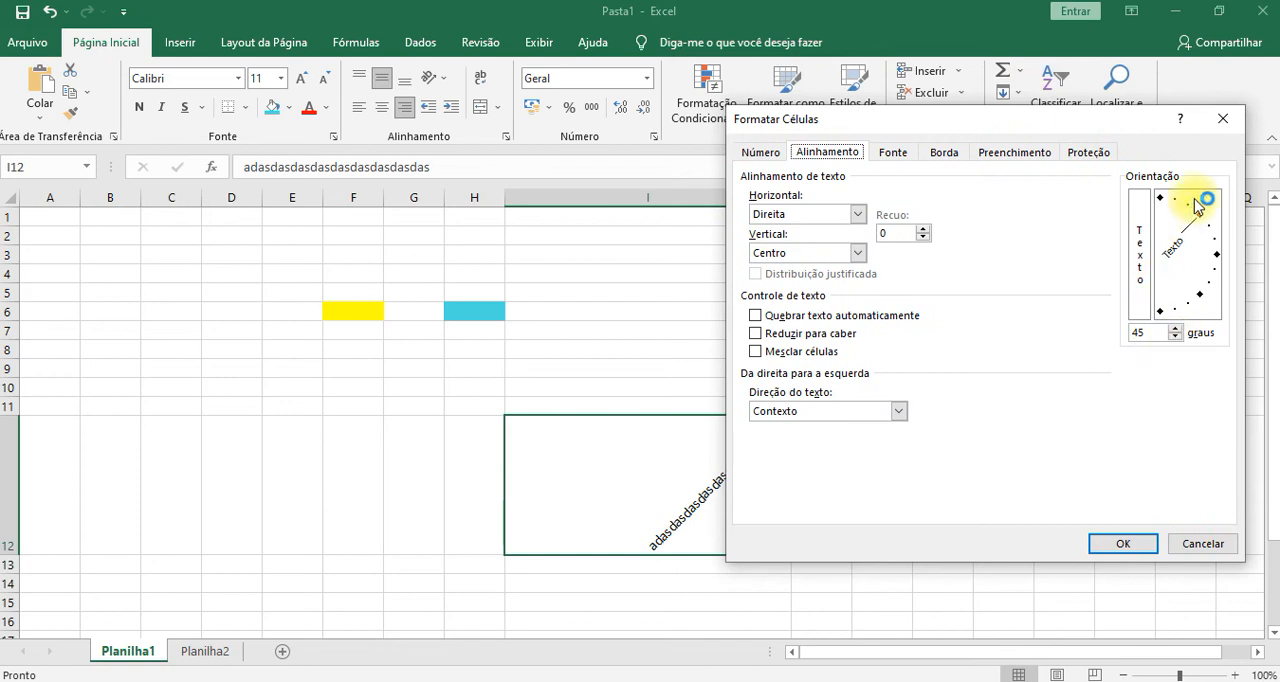
pyautogui.click(1215, 226)
pyautogui.moveTo(1210, 235); pyautogui.dragTo(1216, 248)
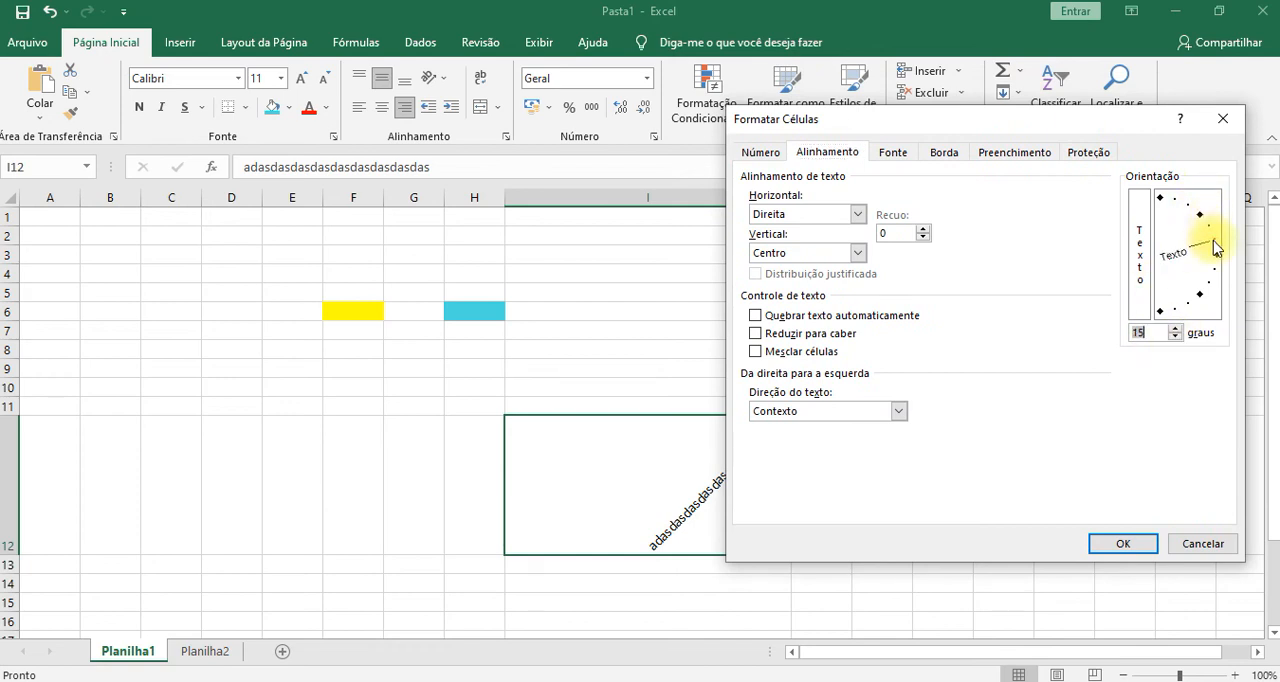
pyautogui.click(1120, 545)
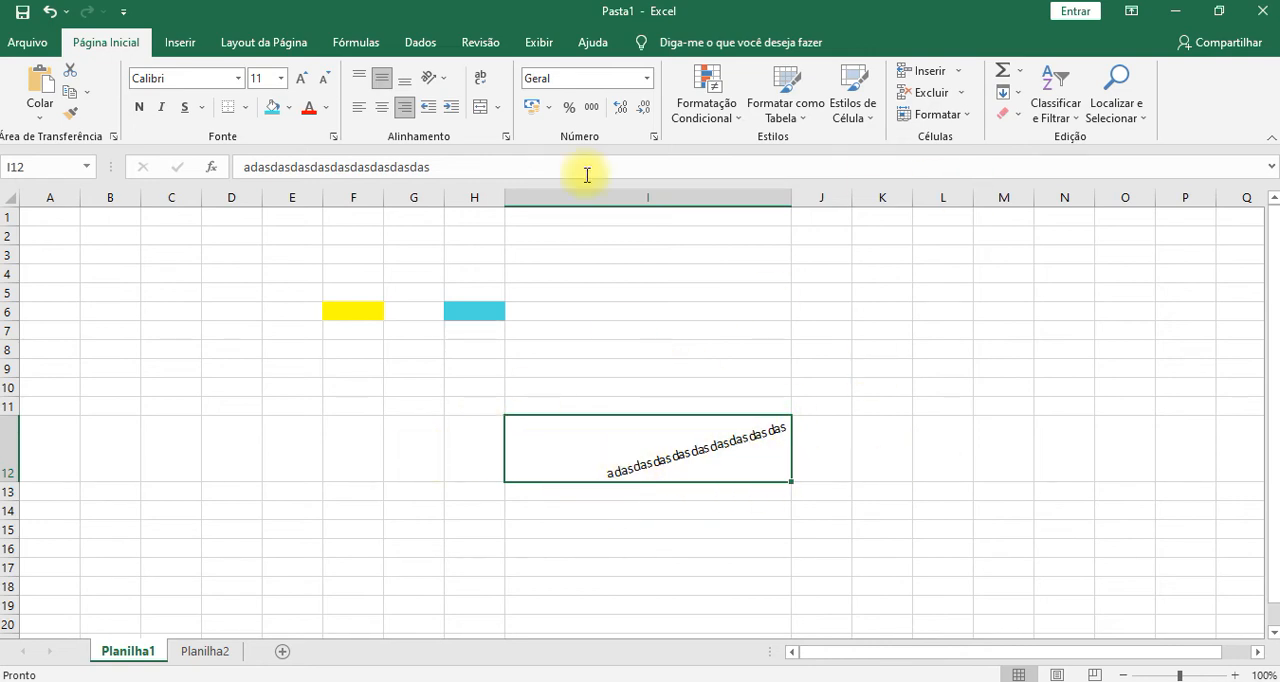
# Try Girar Texto para Baixo, Girar Texto para Cima and Texto Vertical on I12, and wrap its text.
pyautogui.click(440, 78)
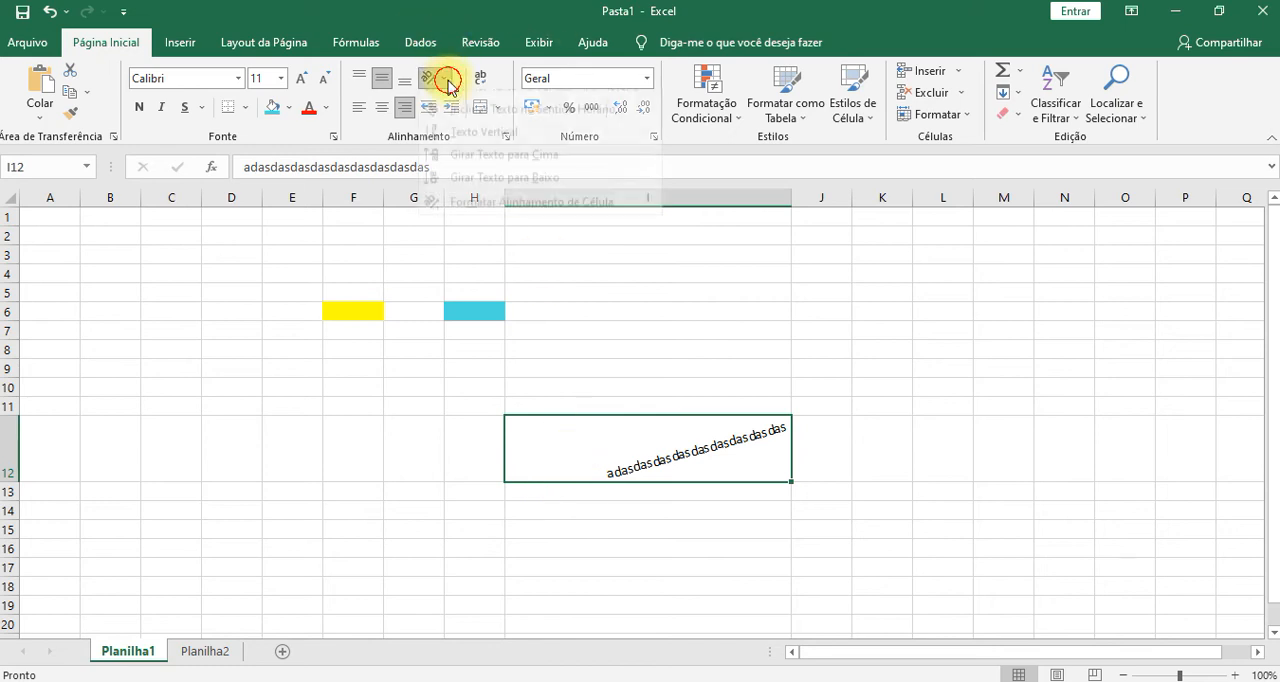
pyautogui.click(480, 193)
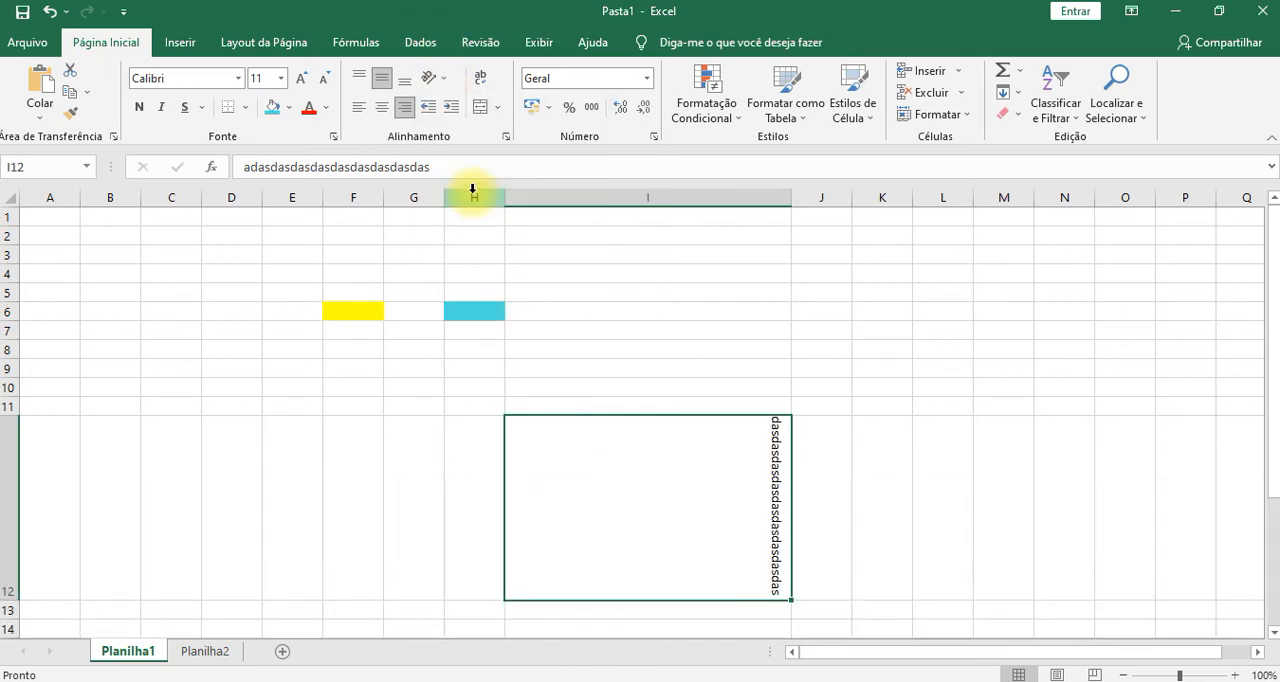
pyautogui.click(437, 78)
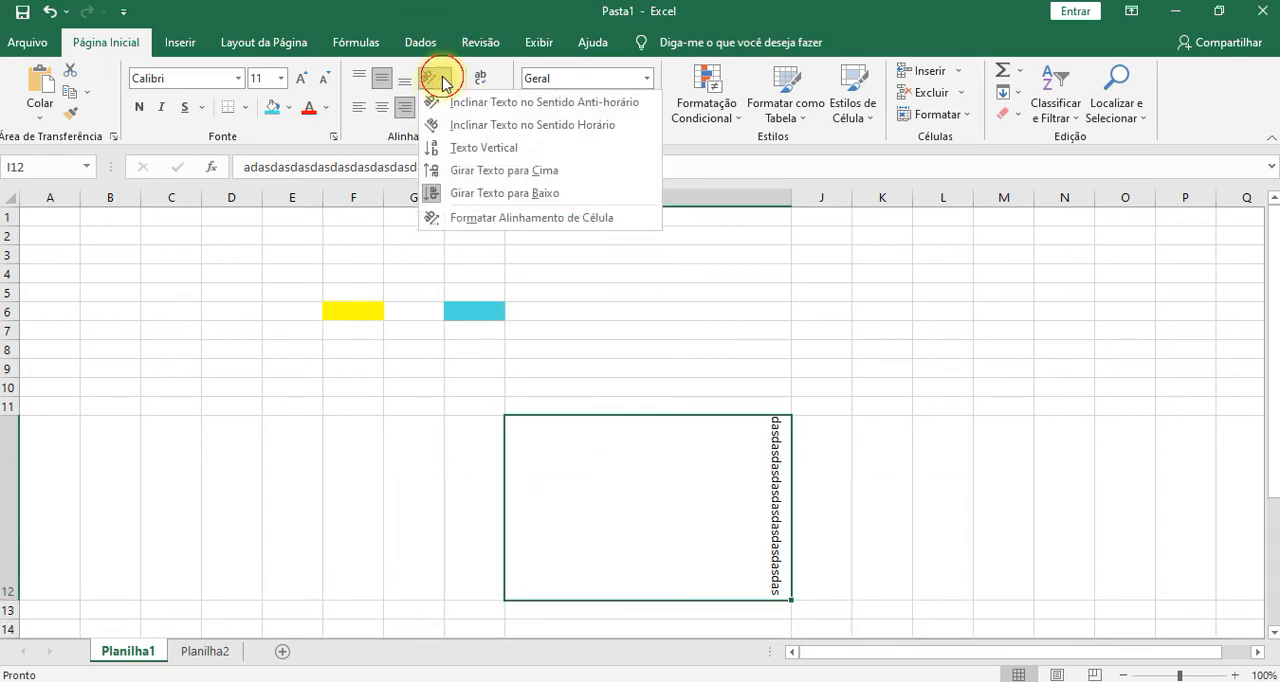
pyautogui.click(472, 175)
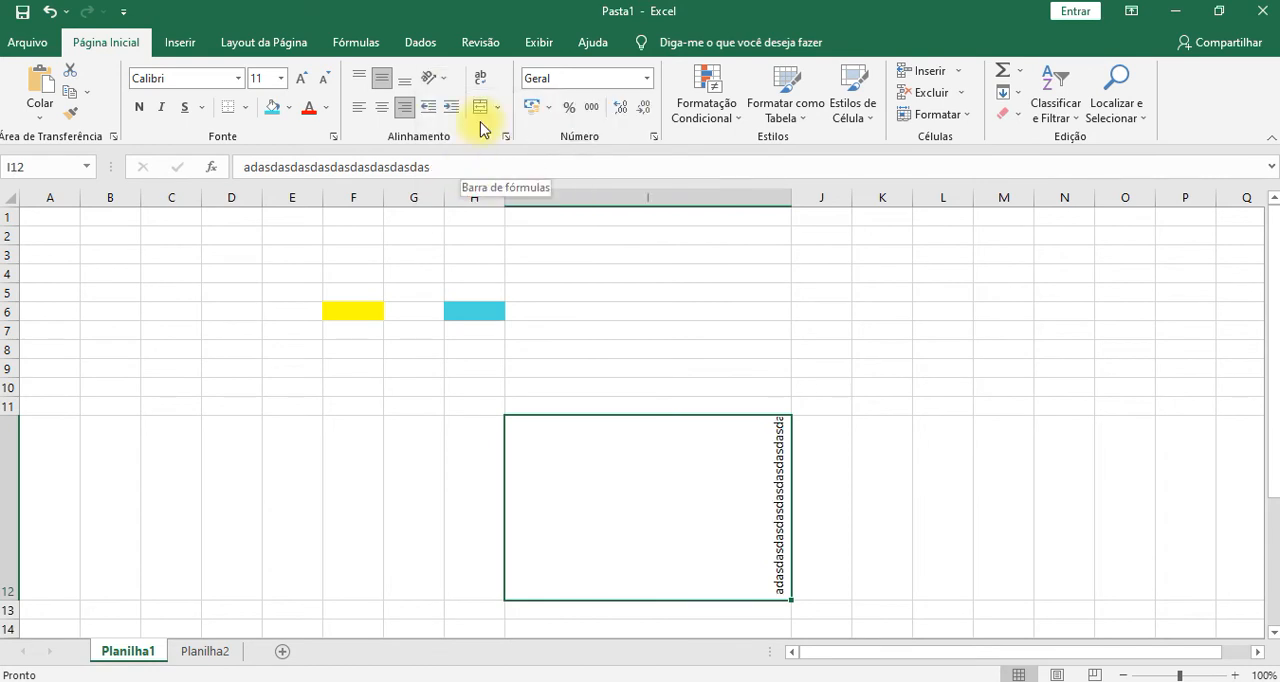
pyautogui.click(446, 80)
pyautogui.click(471, 143)
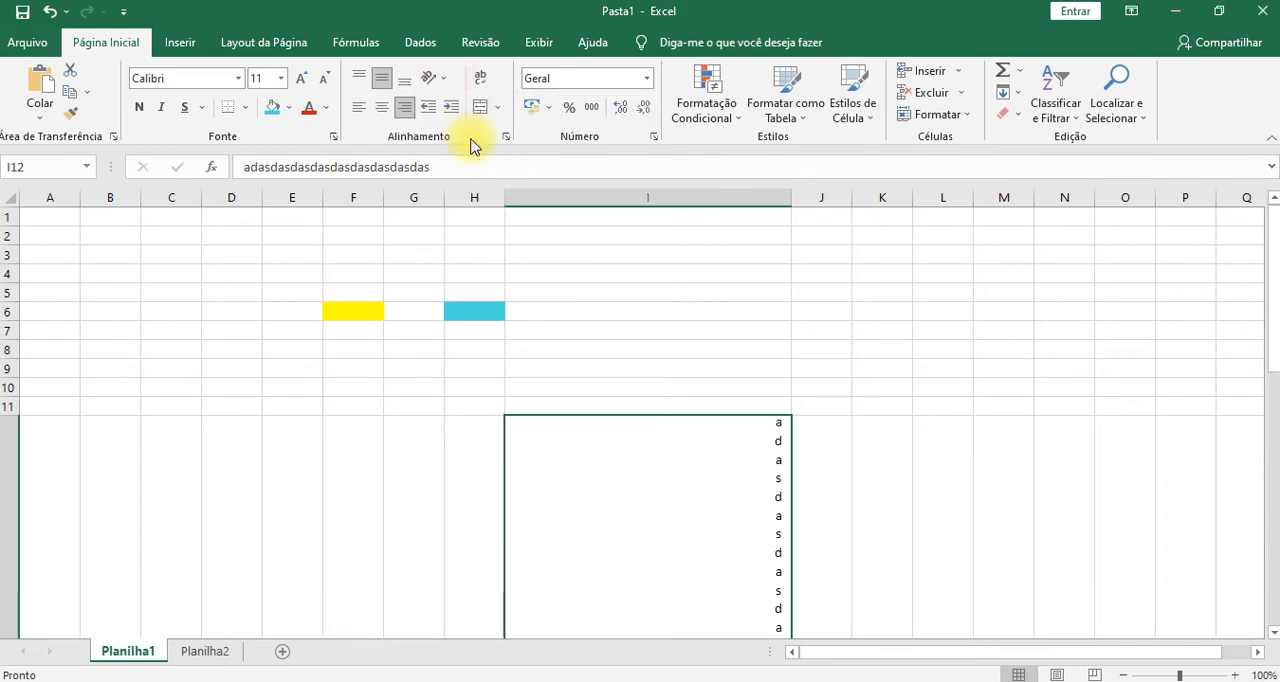
pyautogui.click(433, 79)
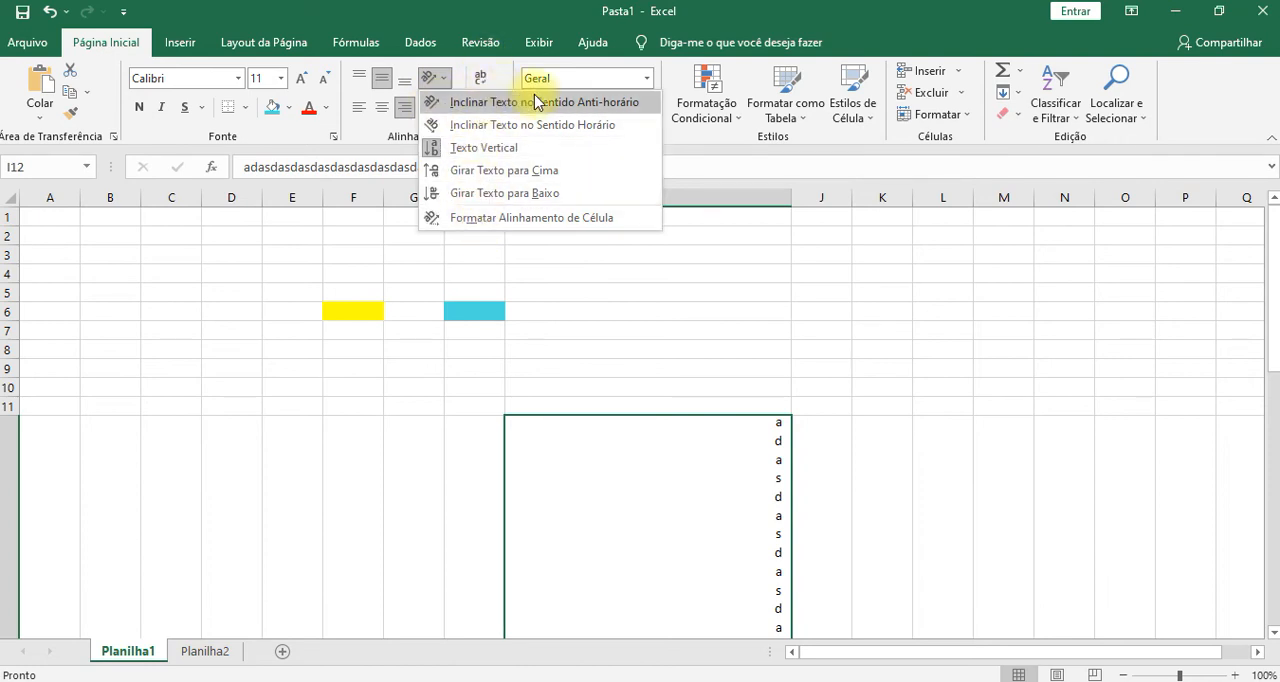
pyautogui.click(479, 80)
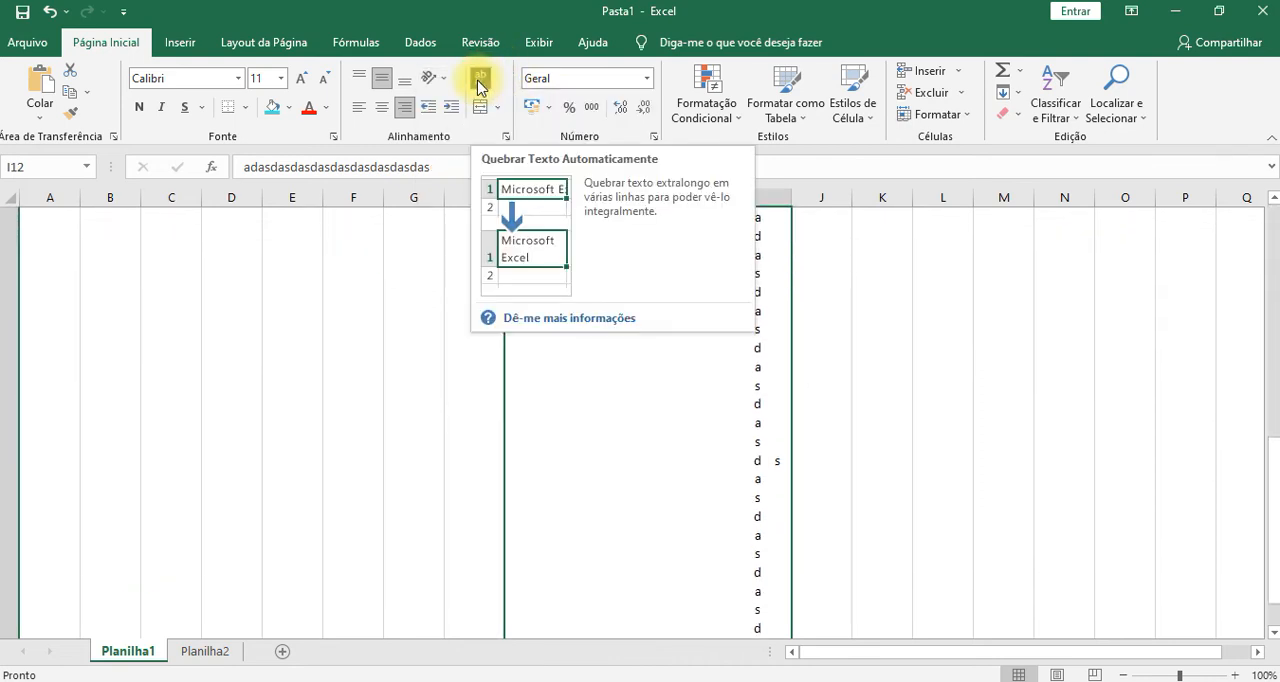
# Undo the text wrapping and all orientation changes on I12 back to plain horizontal text.
pyautogui.hotkey('ctrl', 'z')
pyautogui.hotkey('ctrl', 'z')
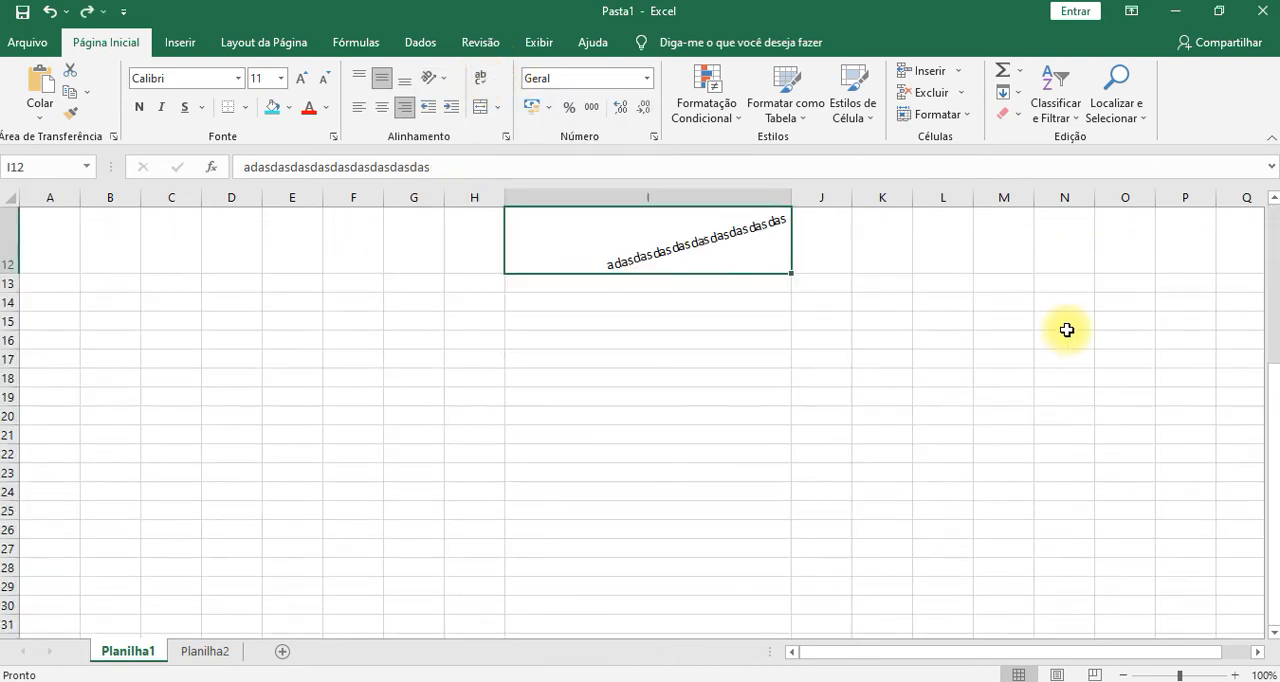
pyautogui.hotkey('ctrl', 'z')
pyautogui.hotkey('ctrl', 'z')
pyautogui.scroll(4, 851, 334)
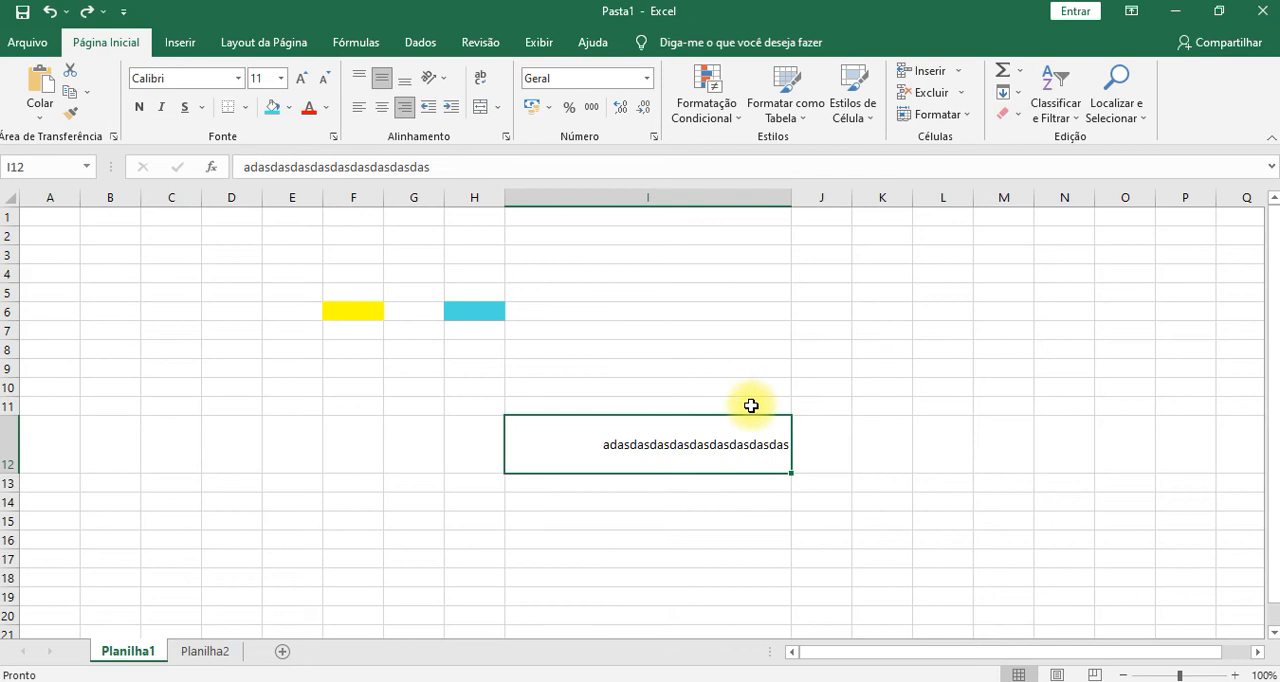
# Review the available number formats for cell I10 without applying one.
pyautogui.click(664, 387)
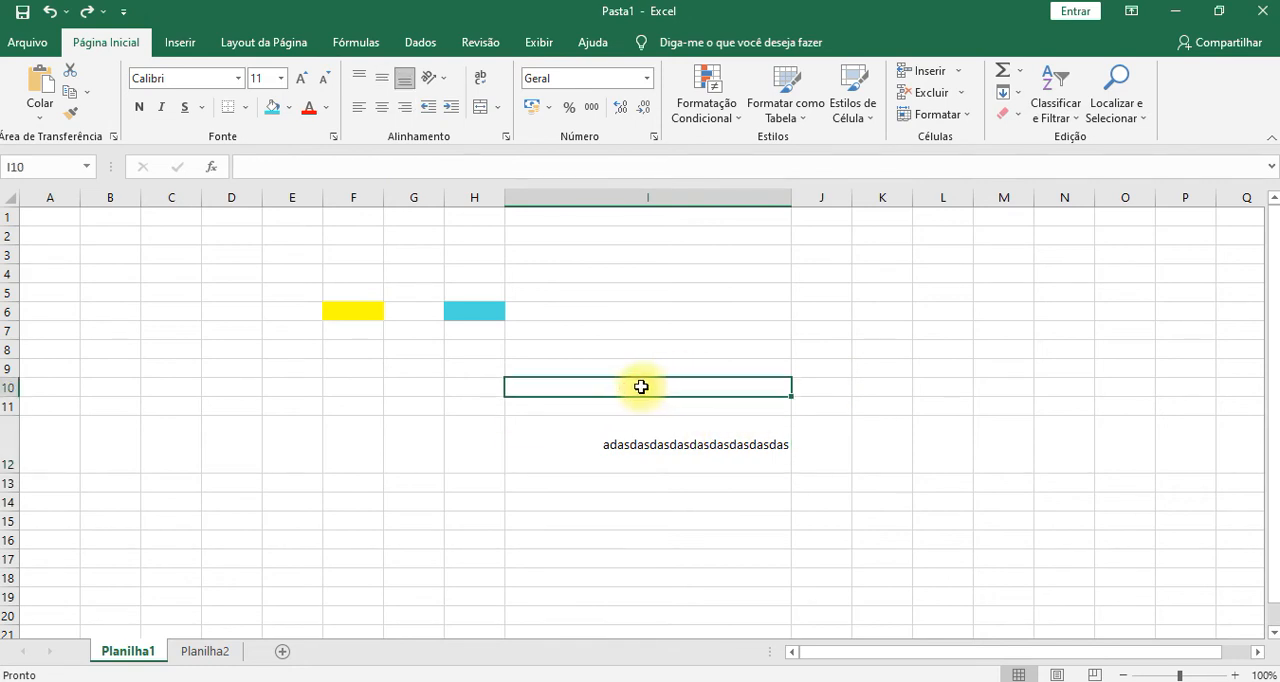
pyautogui.click(647, 78)
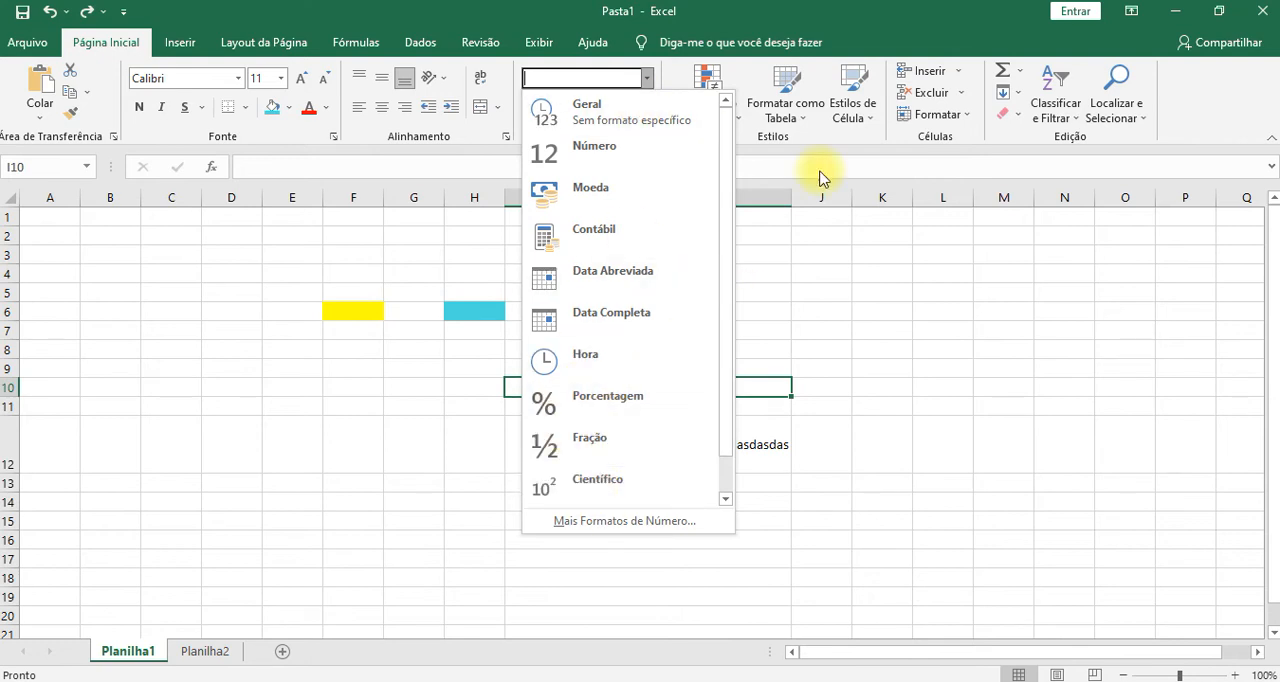
pyautogui.click(880, 330)
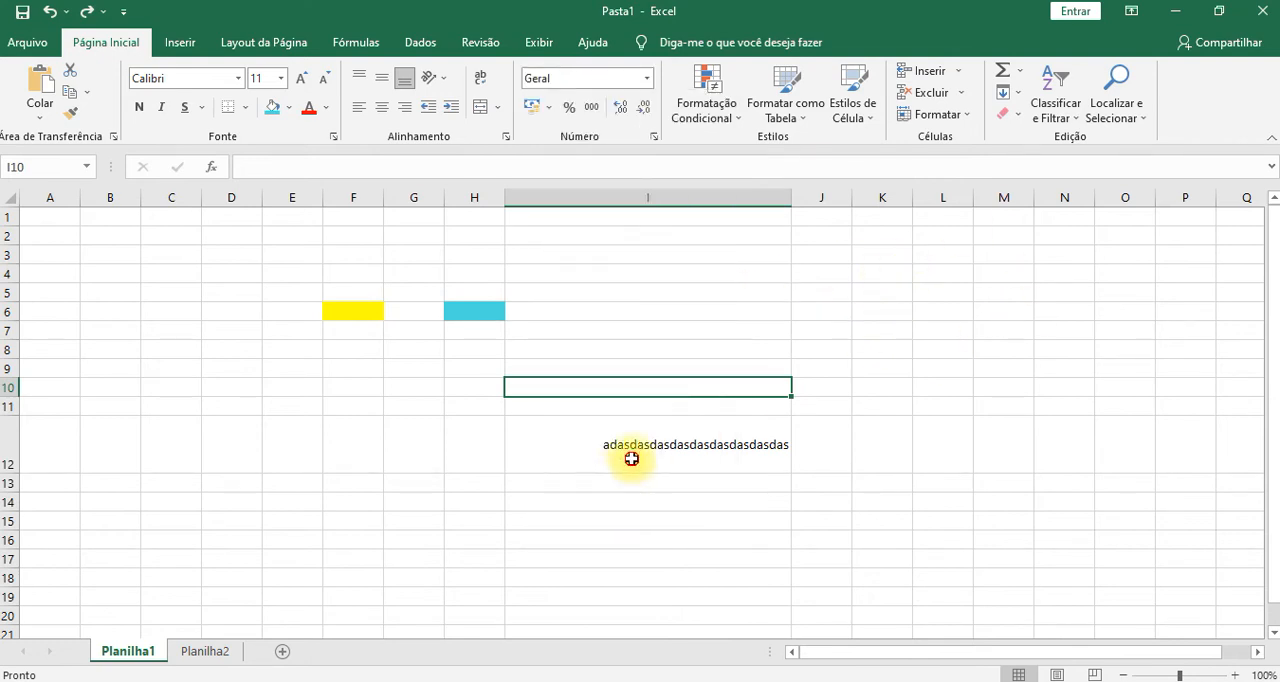
# Browse the table styles and cell styles offered for I12 without applying any.
pyautogui.click(623, 457)
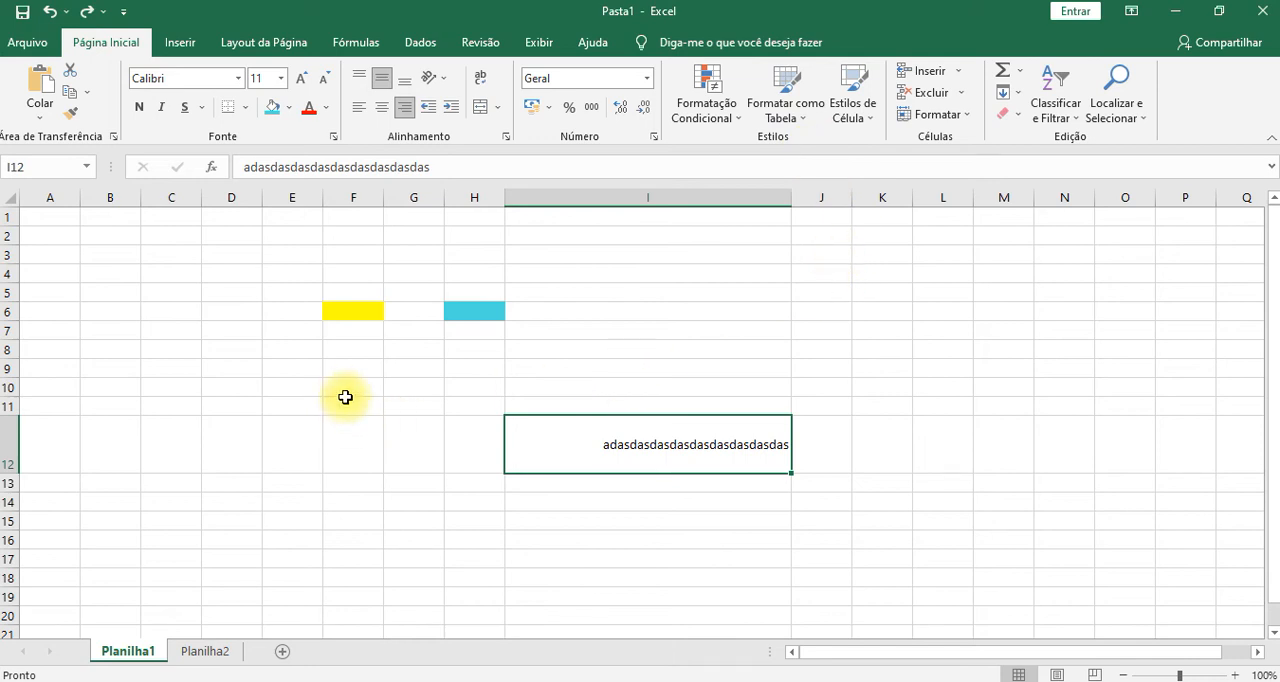
pyautogui.click(786, 108)
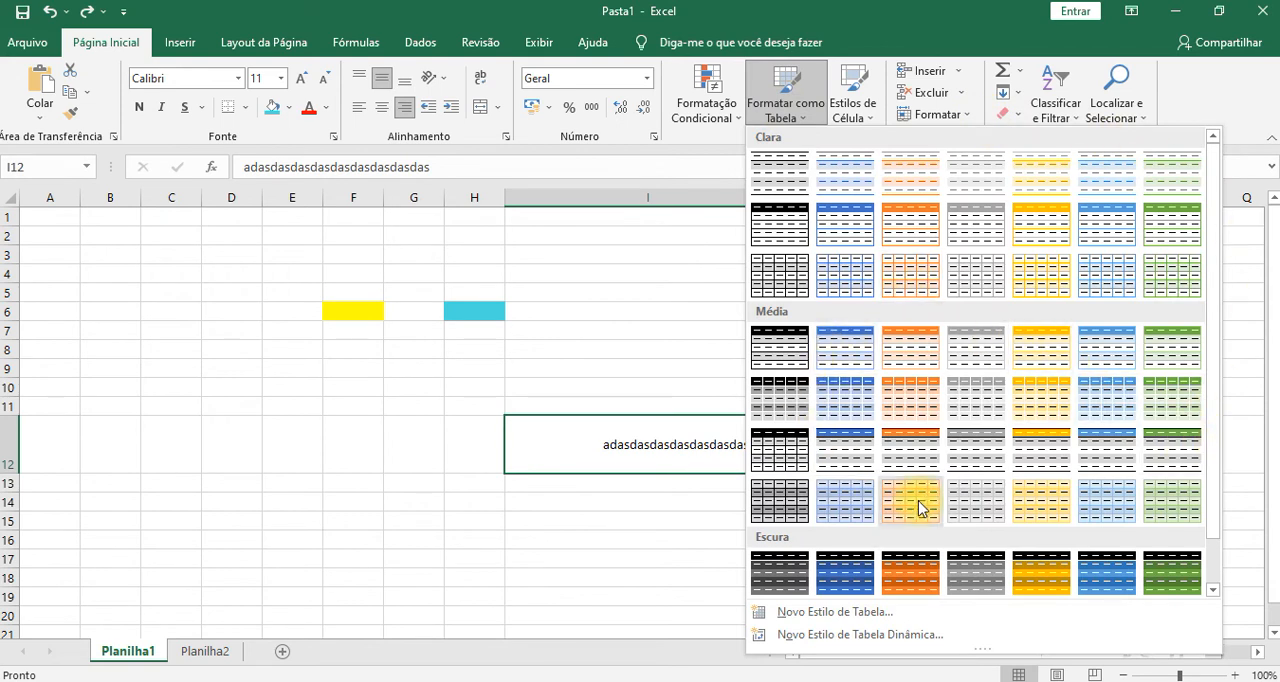
pyautogui.scroll(-1, 1011, 320)
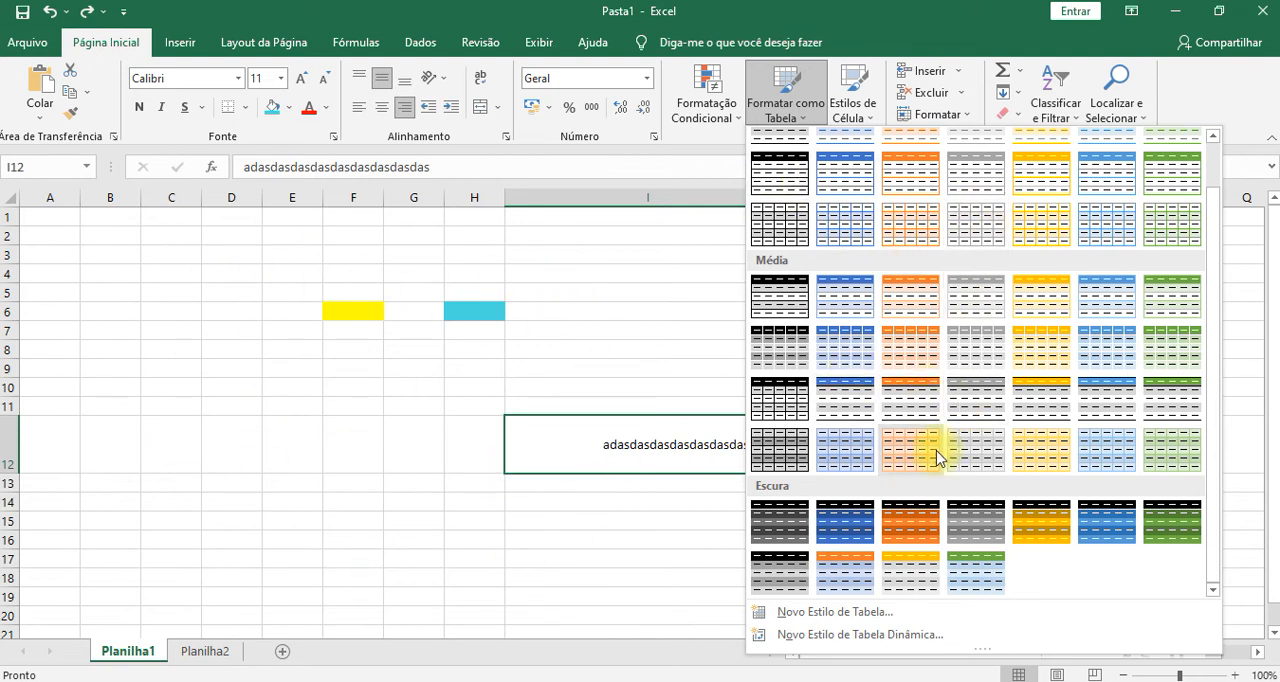
pyautogui.click(598, 304)
pyautogui.click(852, 110)
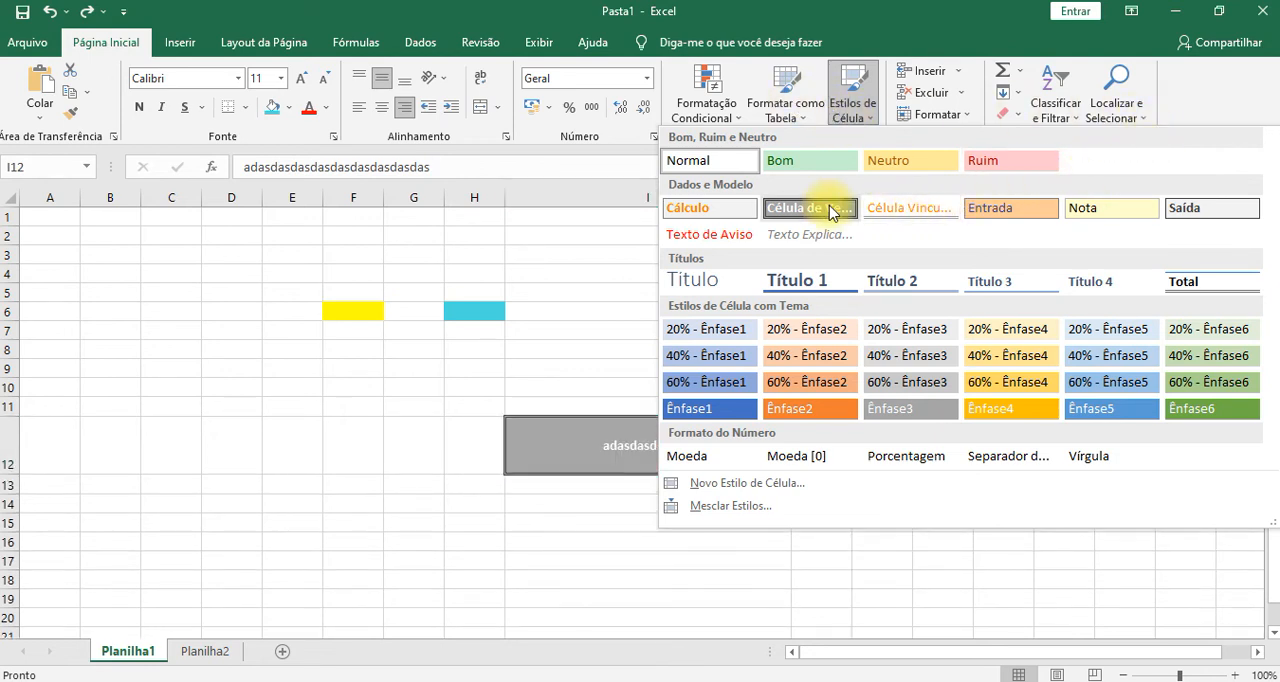
pyautogui.click(196, 366)
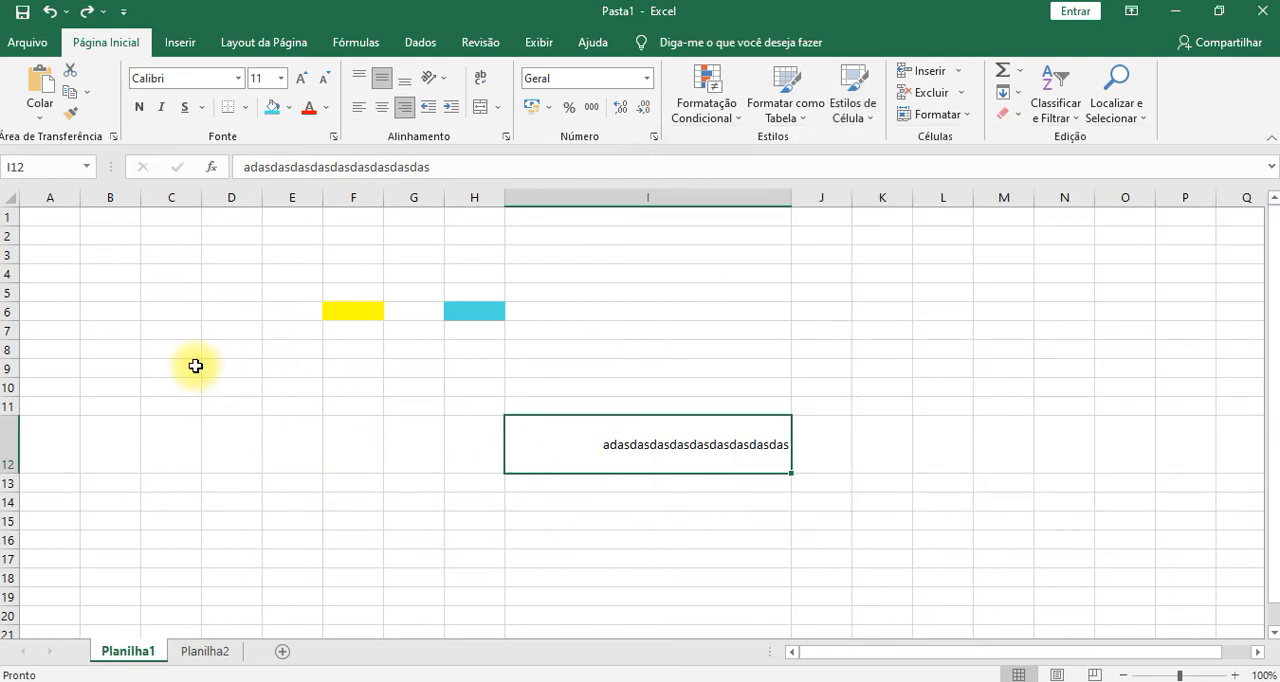
# Apply the Moeda [0] cell style to C9.
pyautogui.click(194, 362)
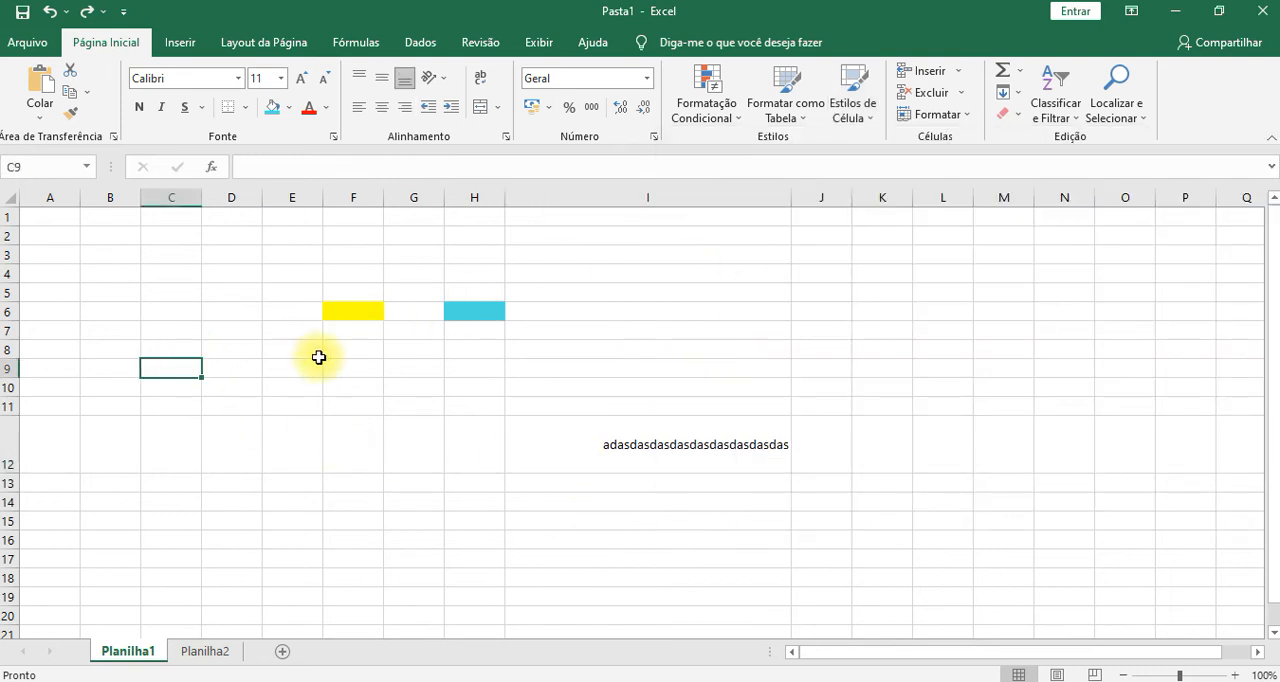
pyautogui.click(851, 112)
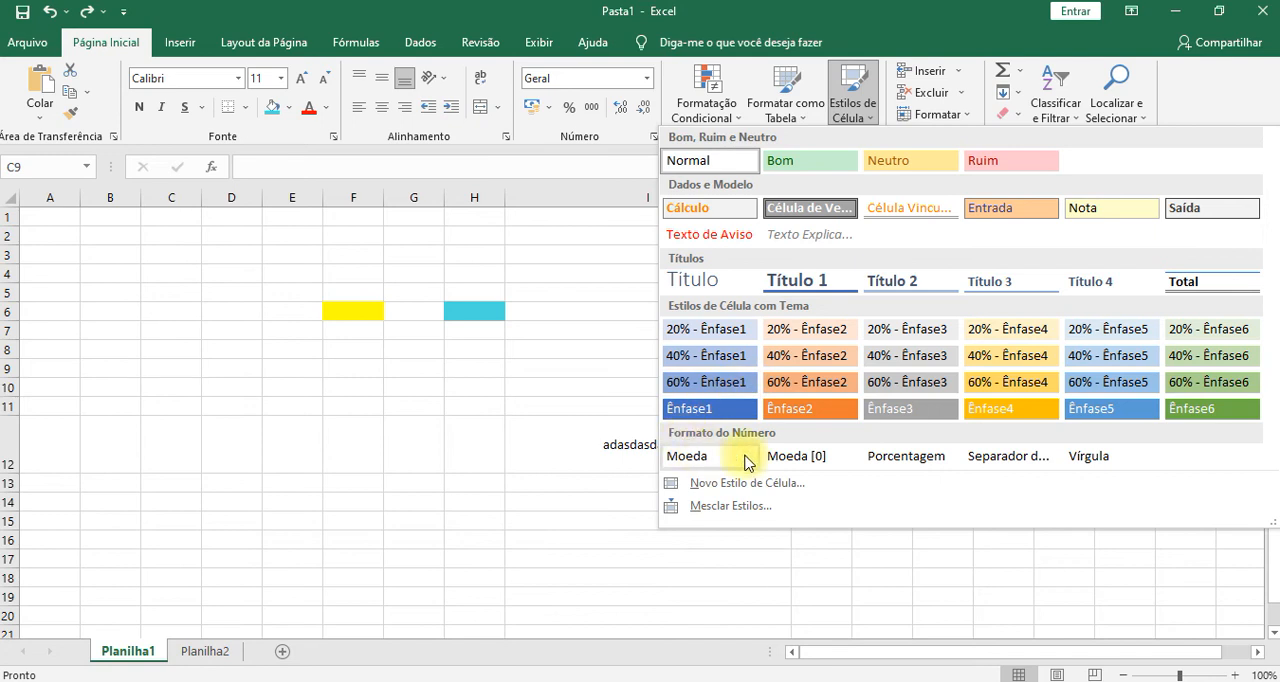
pyautogui.click(818, 455)
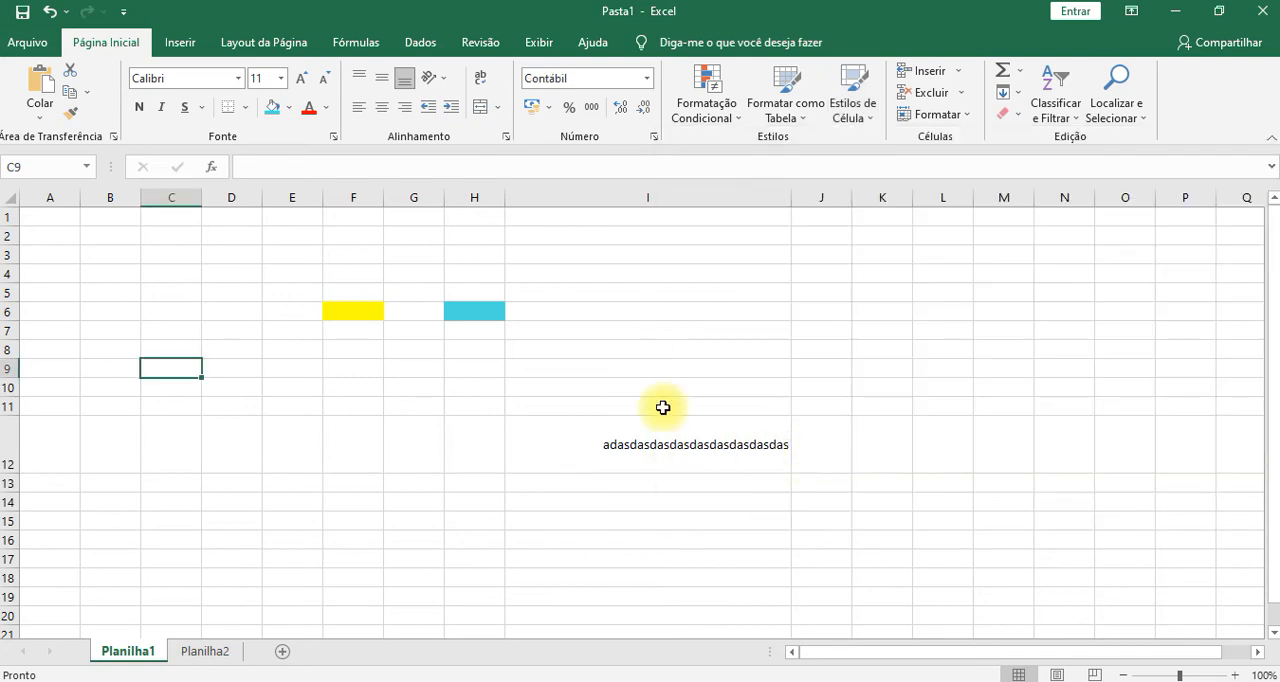
pyautogui.click(251, 442)
pyautogui.click(180, 372)
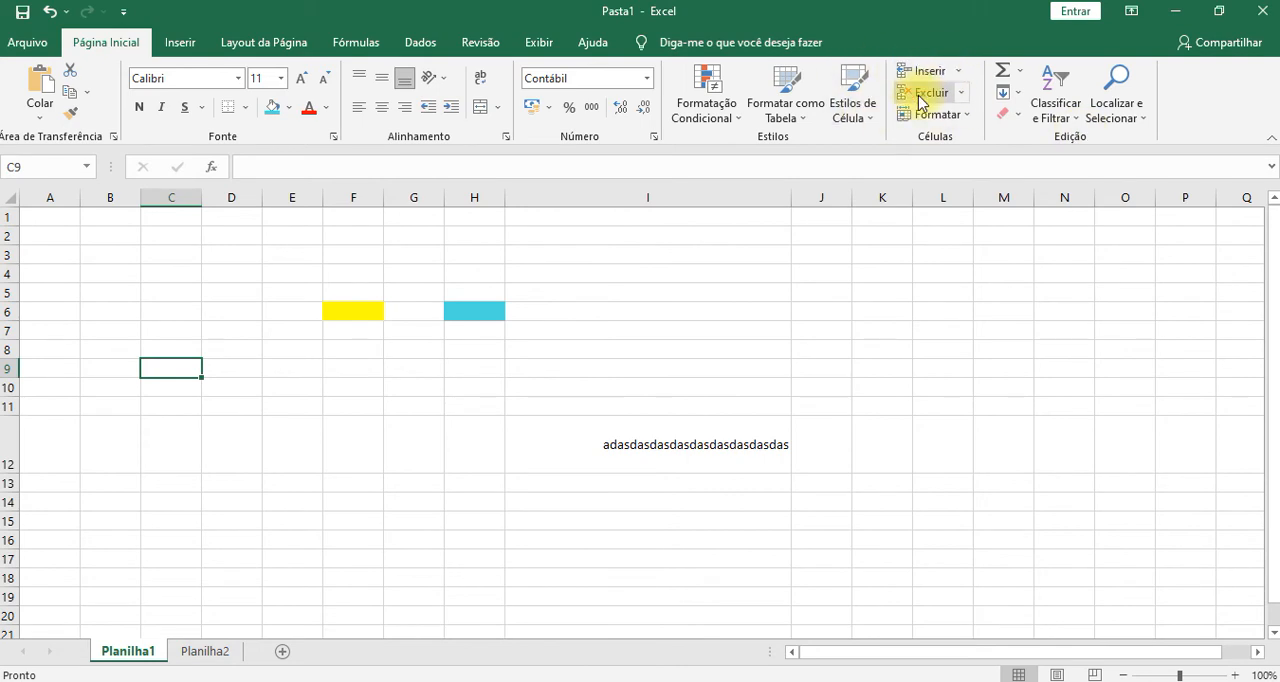
# Look over the options for inserting cells, rows, columns or a sheet at G8.
pyautogui.moveTo(232, 263); pyautogui.dragTo(346, 374)
pyautogui.click(440, 341)
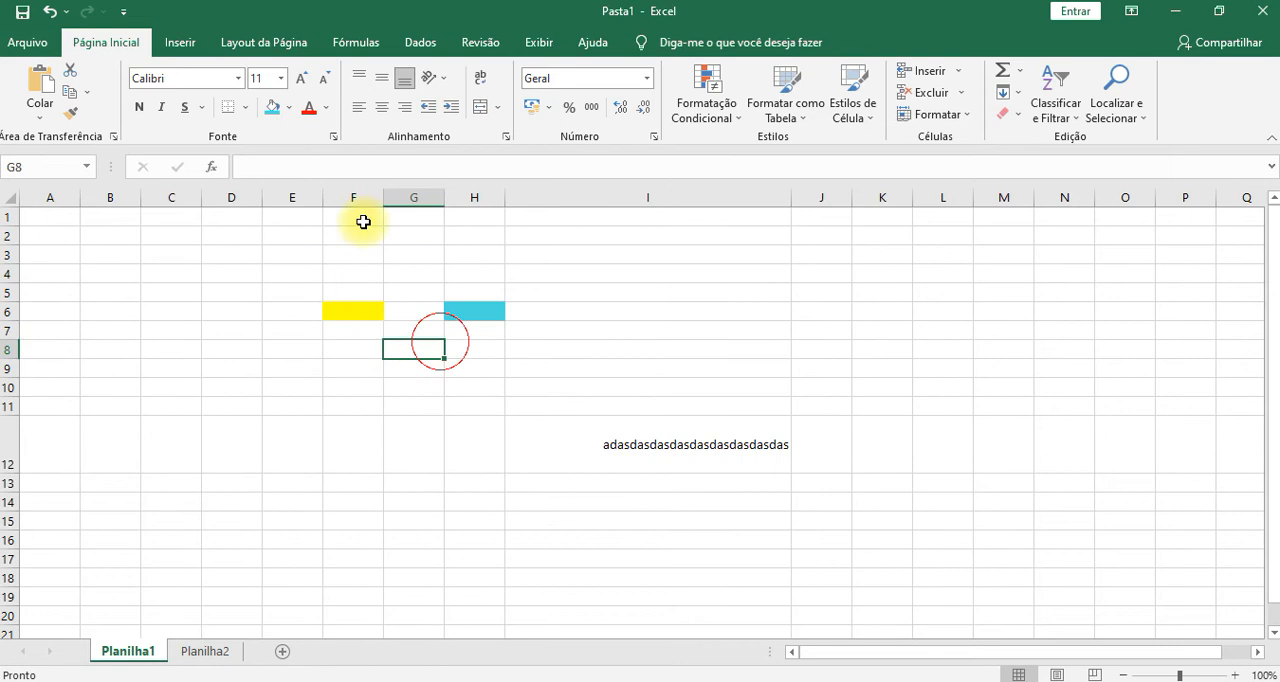
pyautogui.click(957, 70)
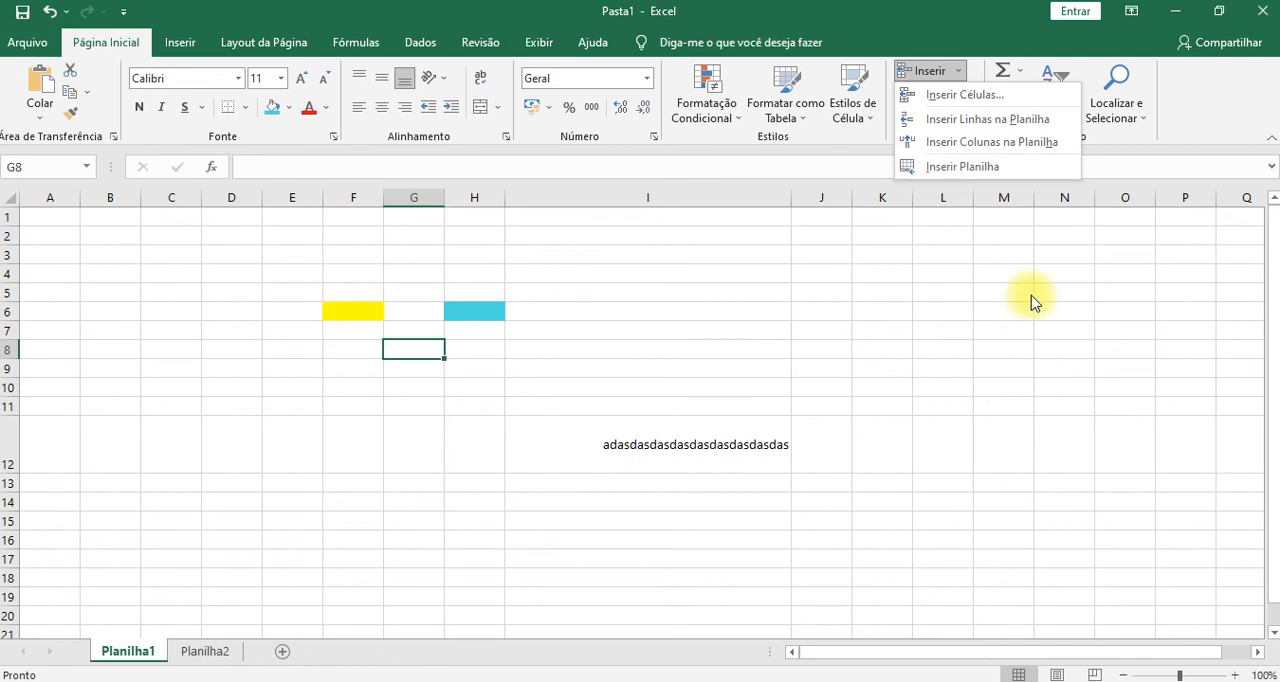
pyautogui.press('Escape')
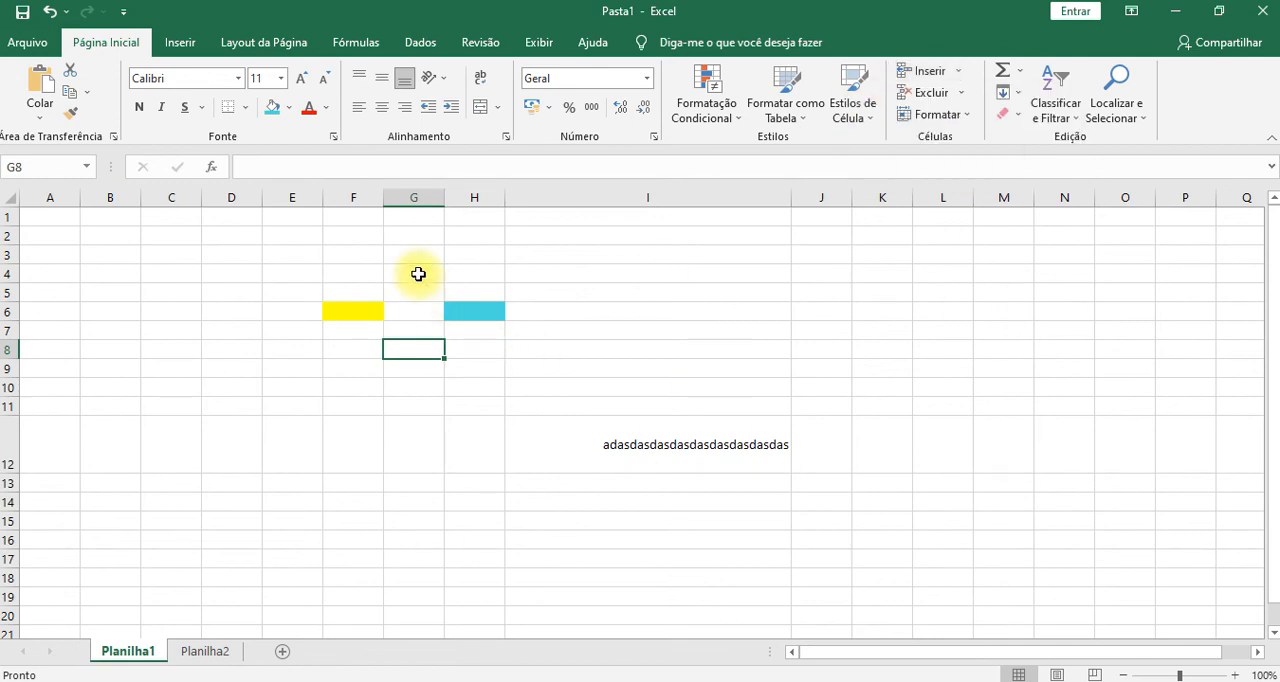
# Examine the shift choices for inserting cells at G4:G10, and cancel without inserting.
pyautogui.moveTo(420, 272); pyautogui.dragTo(411, 385)
pyautogui.click(958, 72)
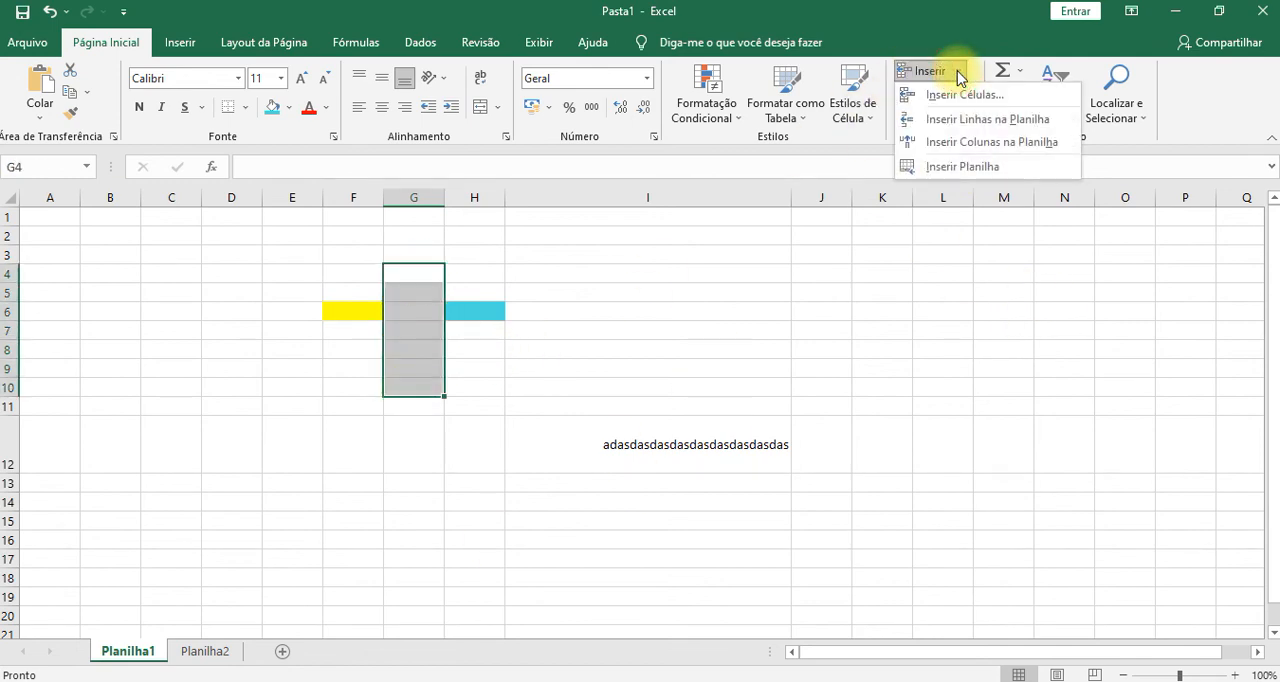
pyautogui.click(955, 95)
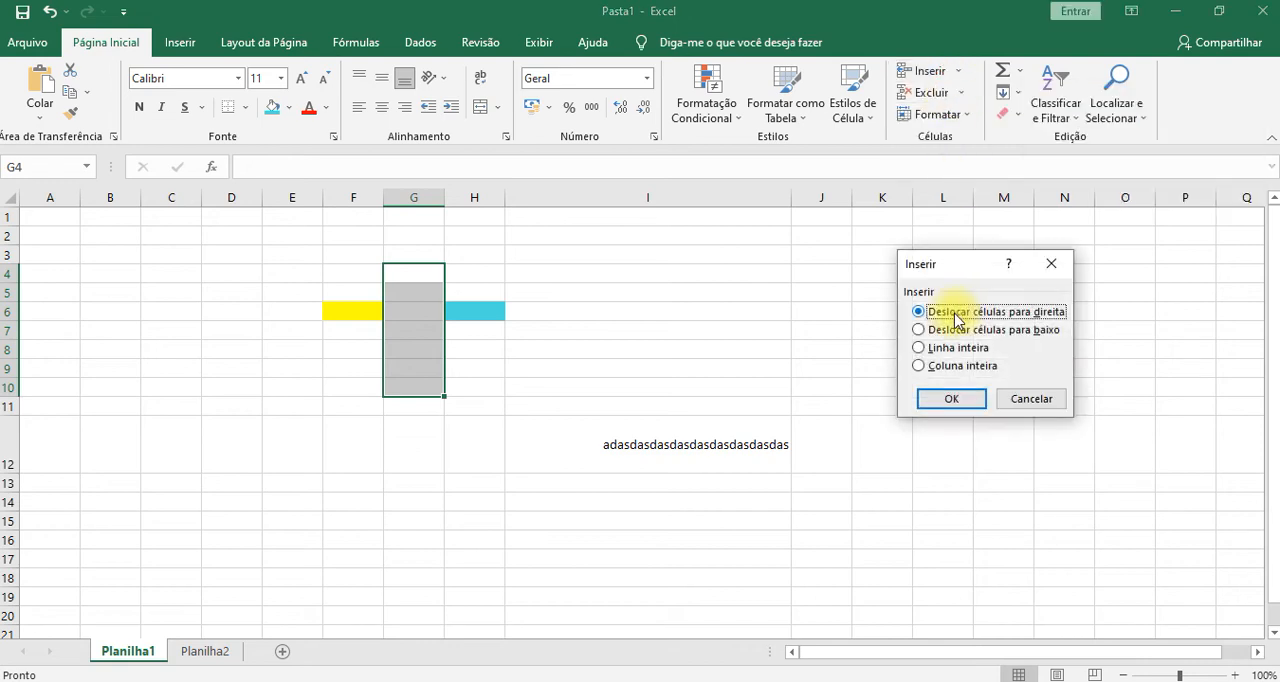
pyautogui.click(1048, 400)
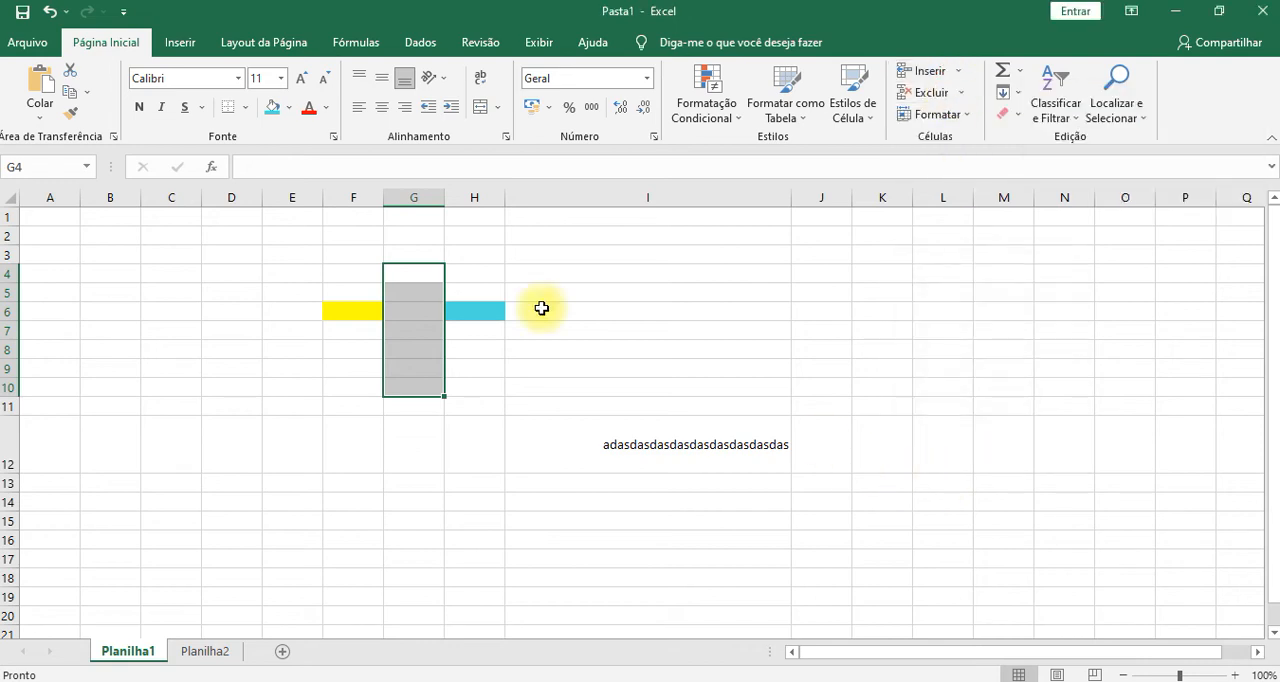
# Look at the fill options for I6 and the description of Classificar e Filtrar.
pyautogui.click(614, 310)
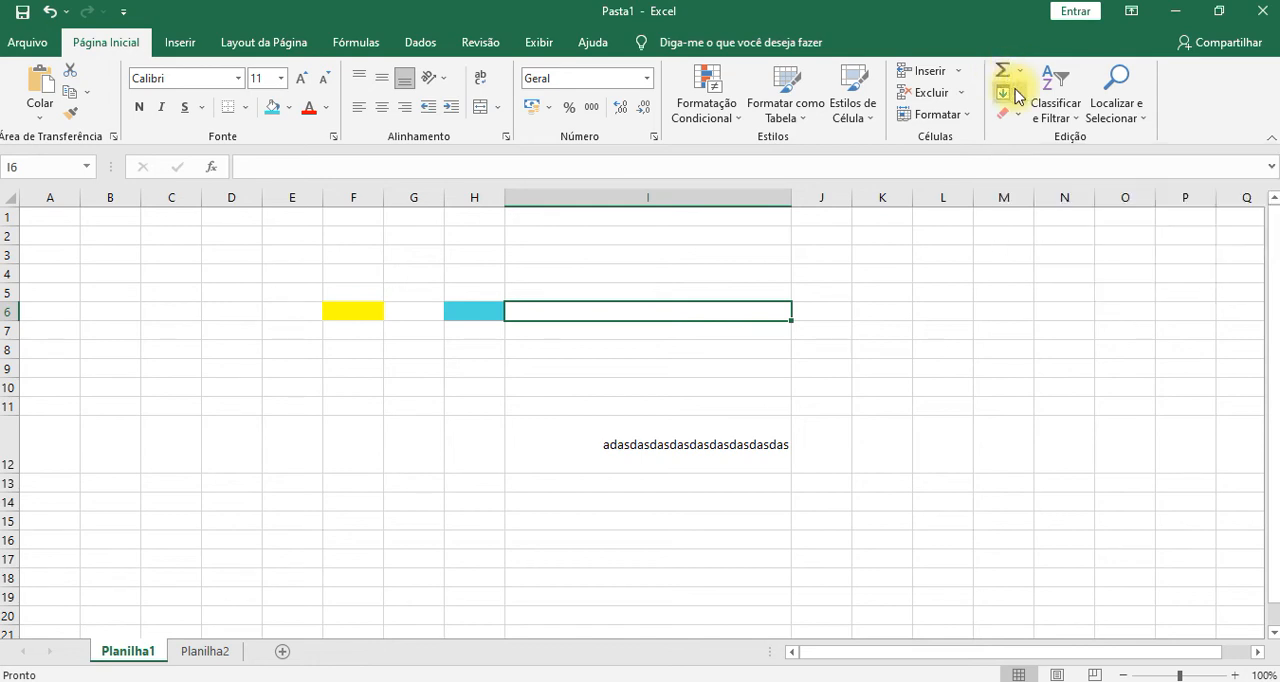
pyautogui.click(1005, 94)
pyautogui.click(909, 249)
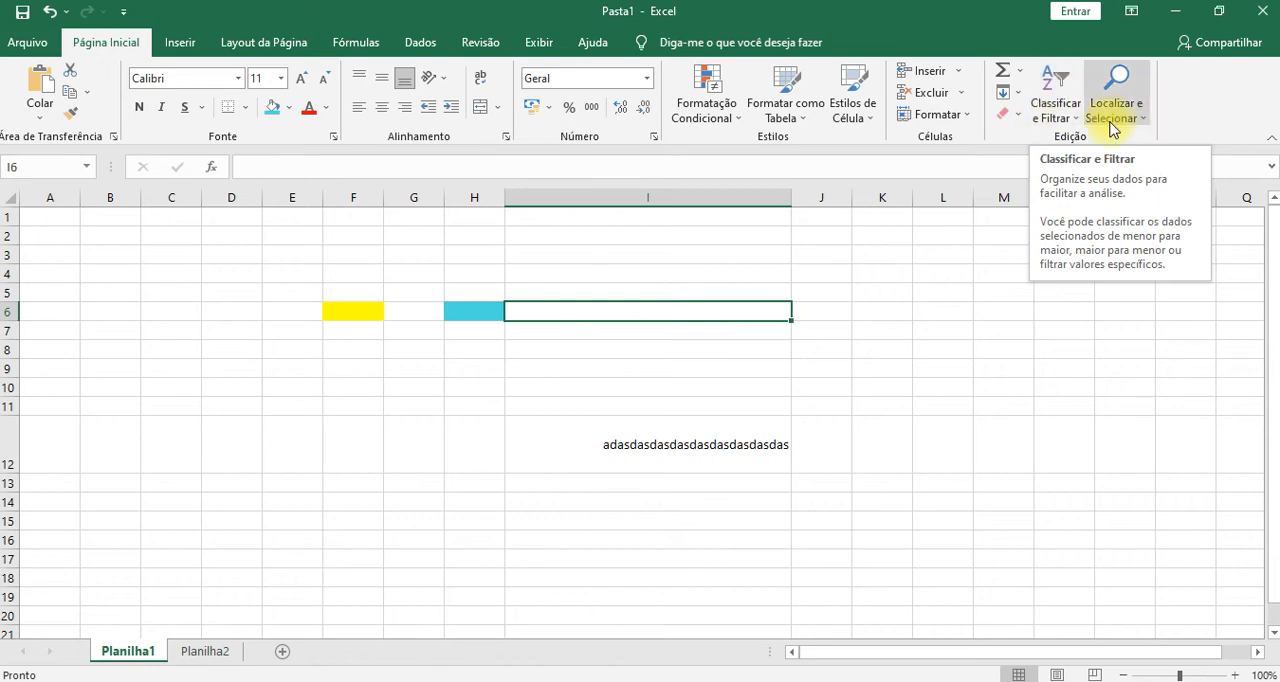
pyautogui.click(303, 370)
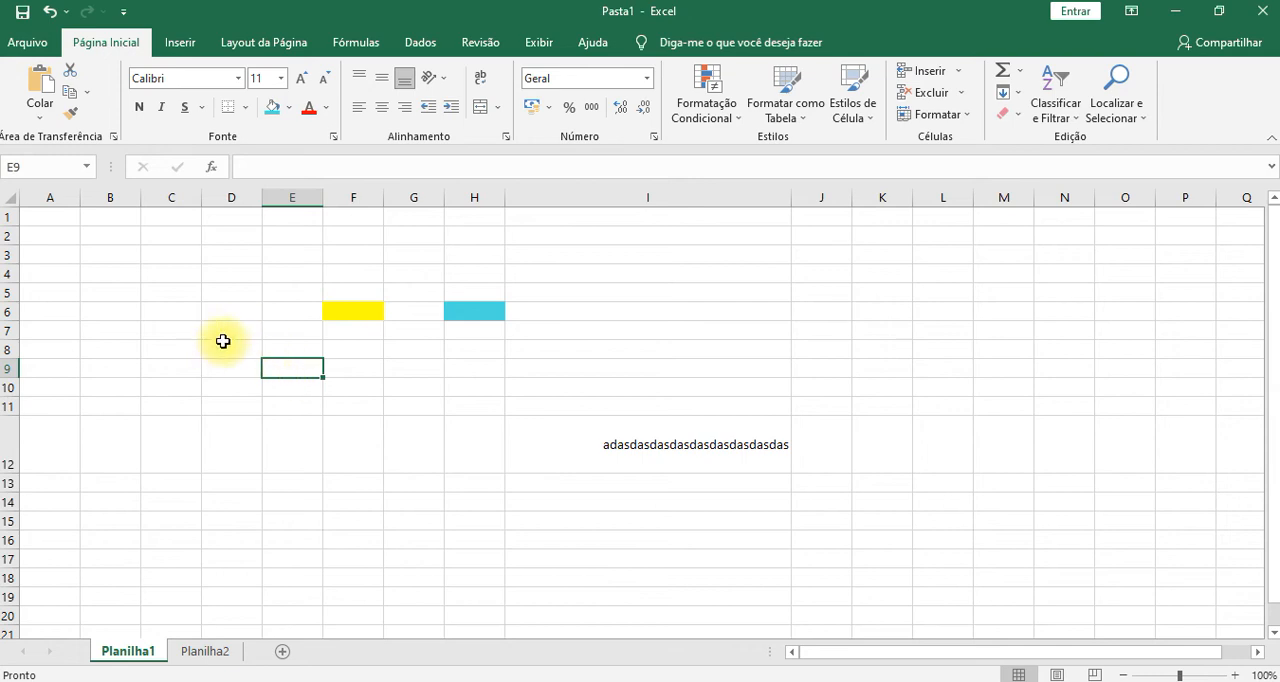
# Reduce row 12 and column I to fit the text, and clear the contents of I12.
pyautogui.hotkey('ctrl', 'z')
pyautogui.doubleClick(791, 197)
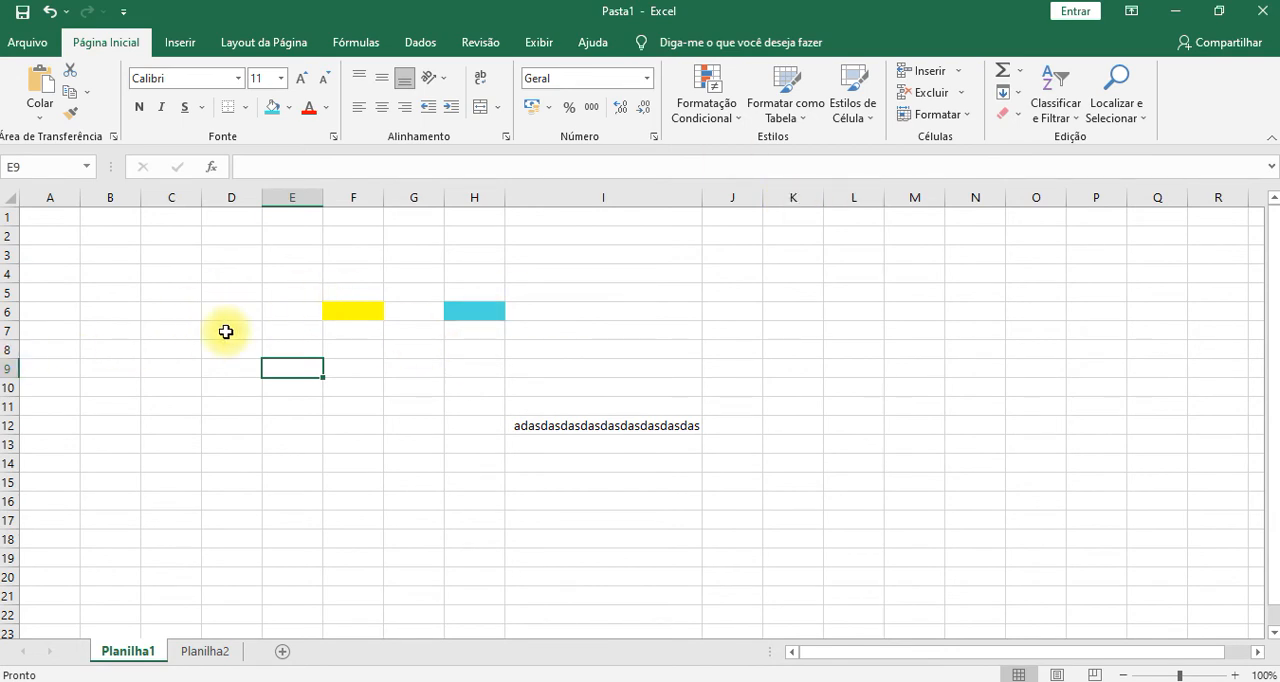
pyautogui.click(190, 290)
pyautogui.click(534, 428)
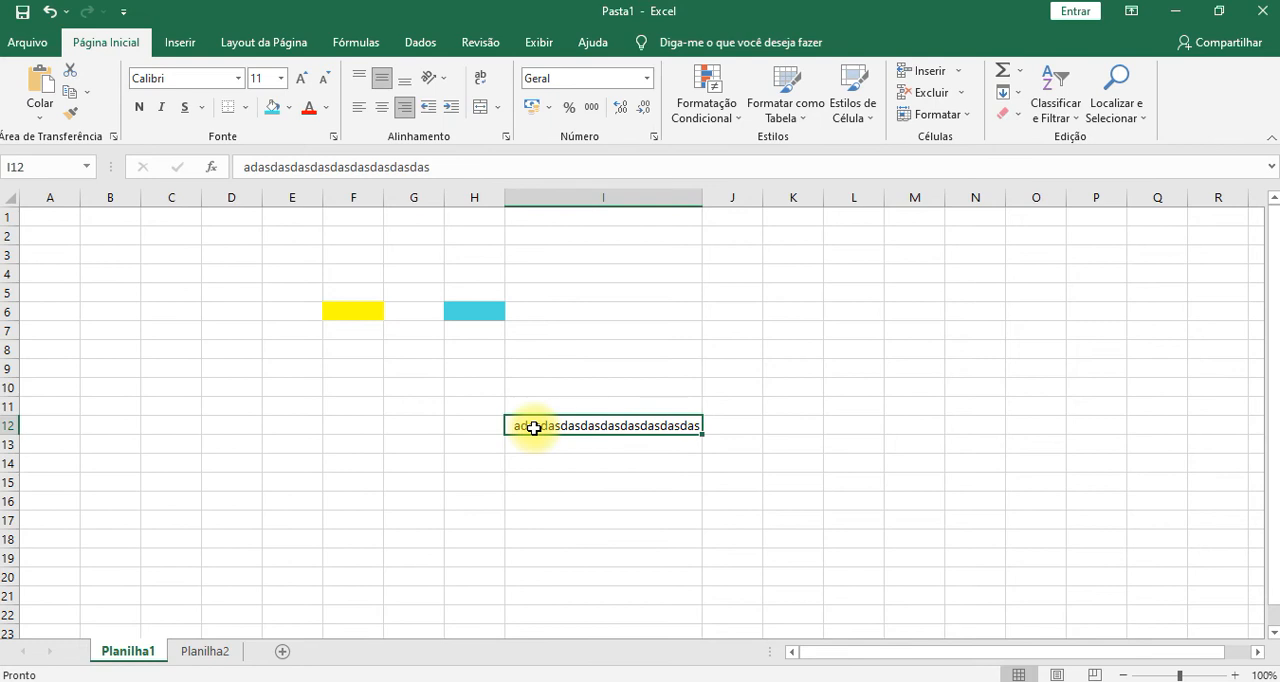
pyautogui.press('Delete')
# Delete the cells C3:I17, shifting the remaining cells to the left.
pyautogui.moveTo(149, 250); pyautogui.dragTo(694, 529)
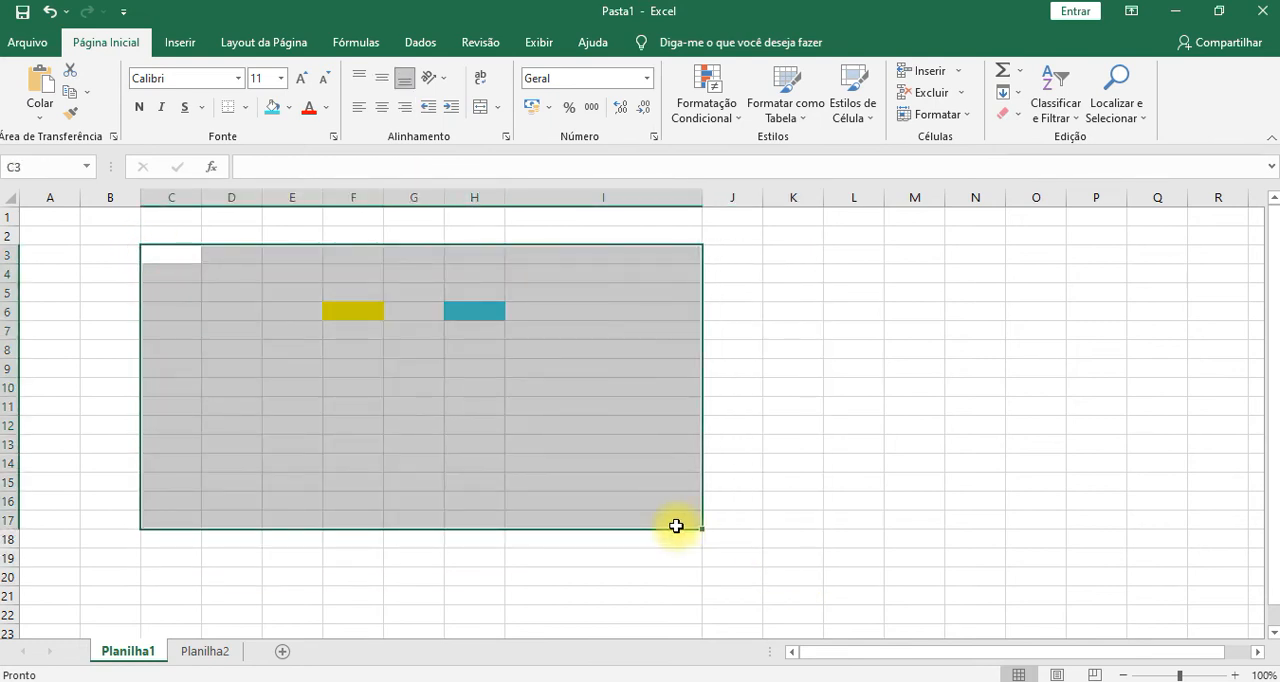
pyautogui.rightClick(437, 405)
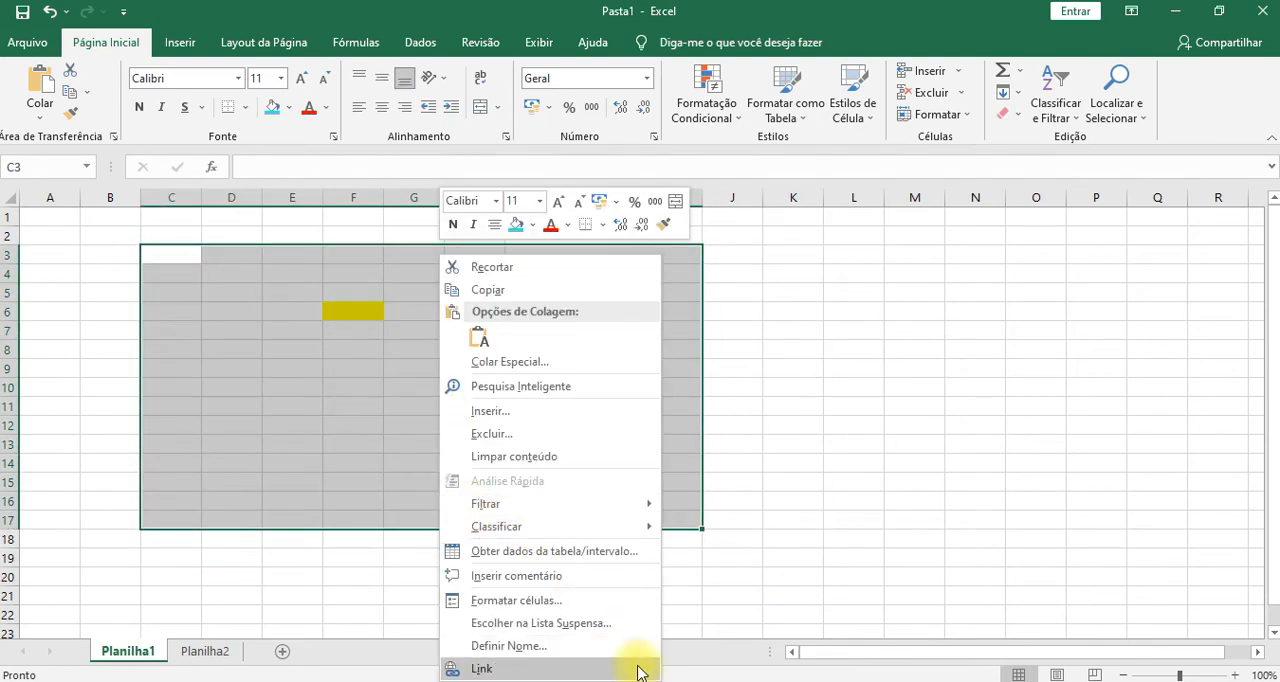
pyautogui.click(491, 433)
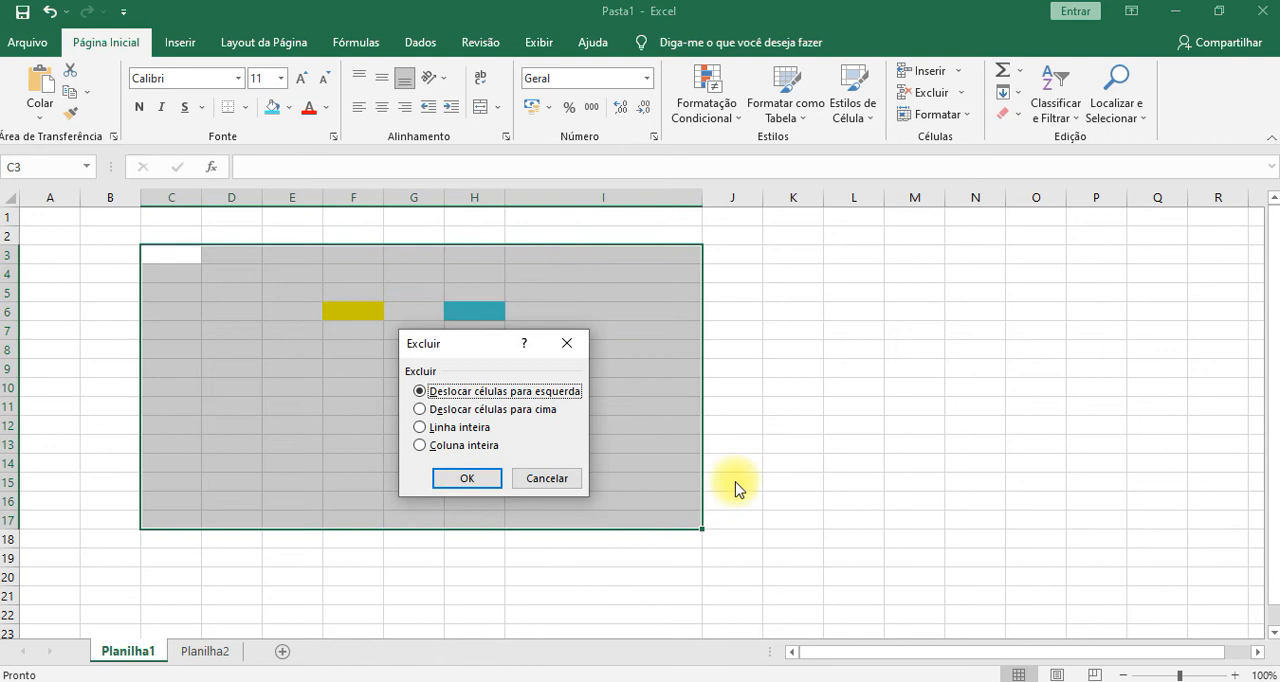
pyautogui.click(489, 487)
# Narrow column I to a width of 8,71 (66 pixels).
pyautogui.click(475, 424)
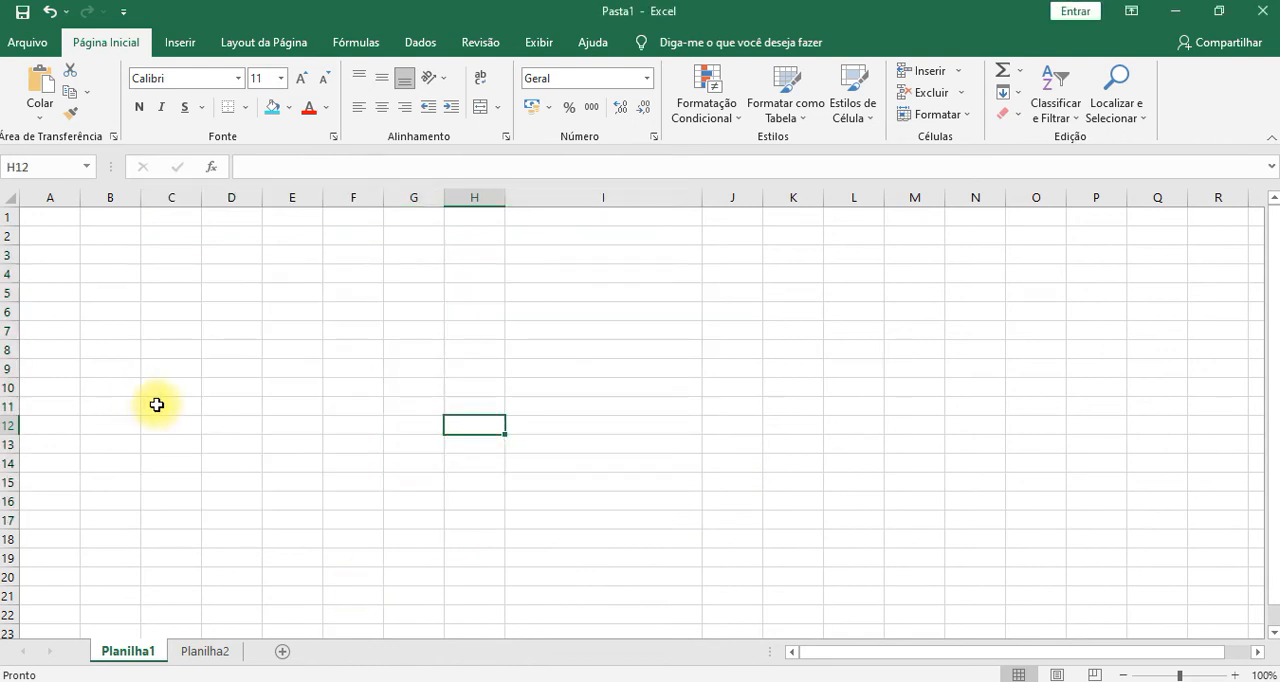
pyautogui.click(700, 197)
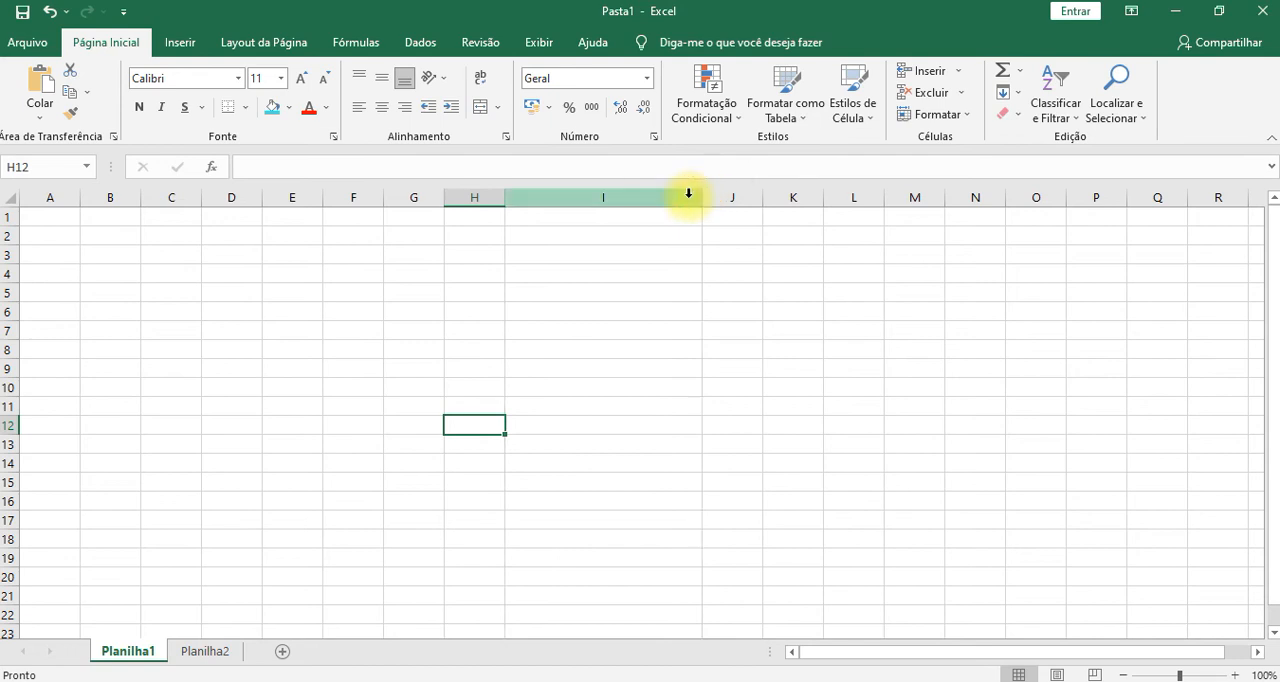
pyautogui.moveTo(700, 197); pyautogui.dragTo(567, 195)
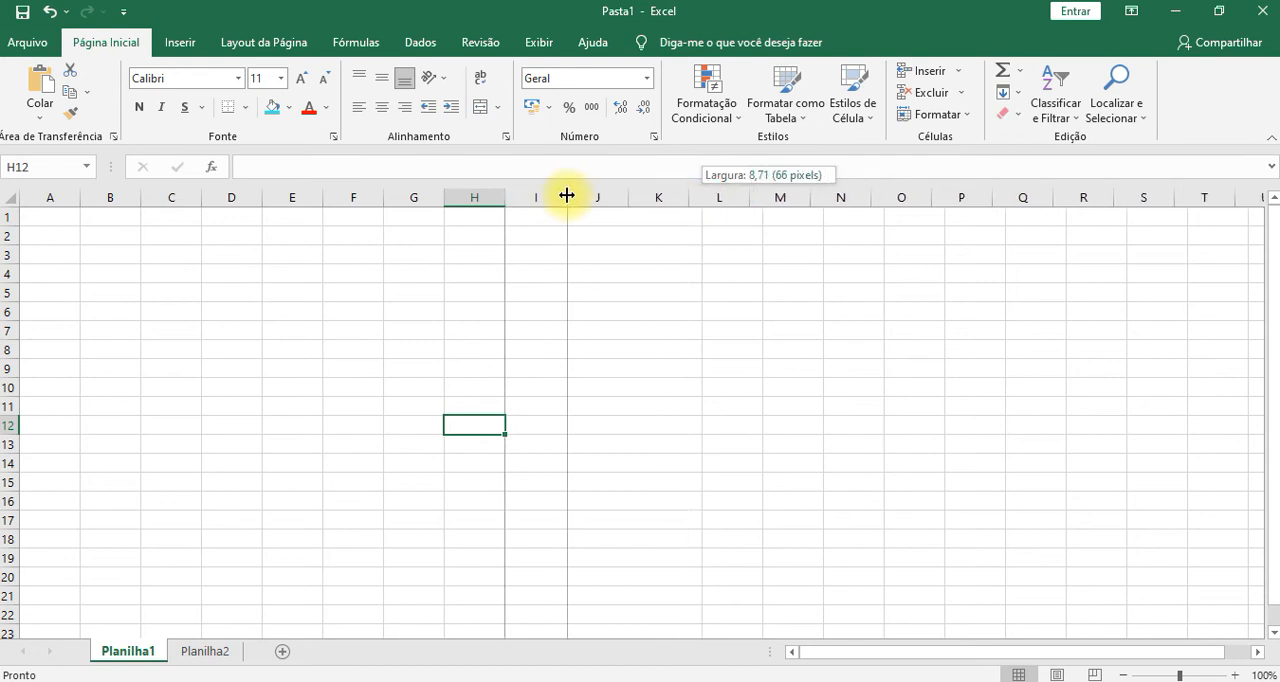
# Create a new blank workbook.
pyautogui.click(27, 42)
pyautogui.click(245, 220)
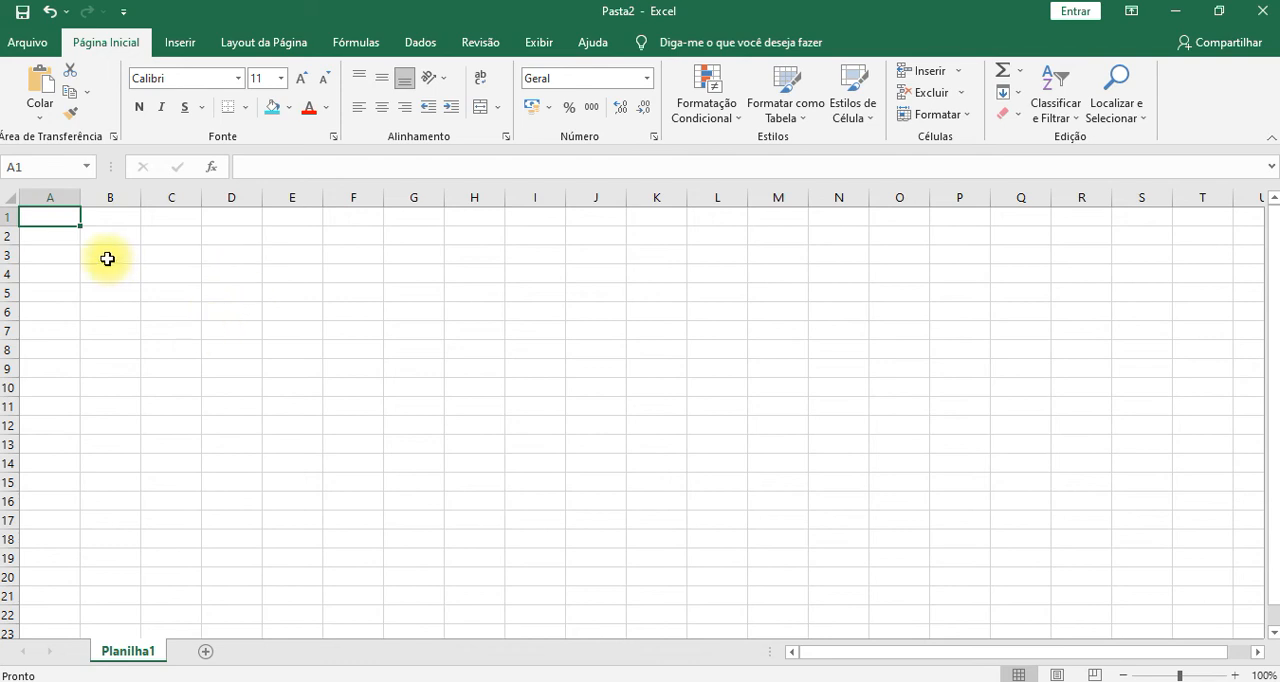
# Enter the headings Quantidade, Descrição, Preço Unitário and Total in B3:E3.
pyautogui.click(107, 259)
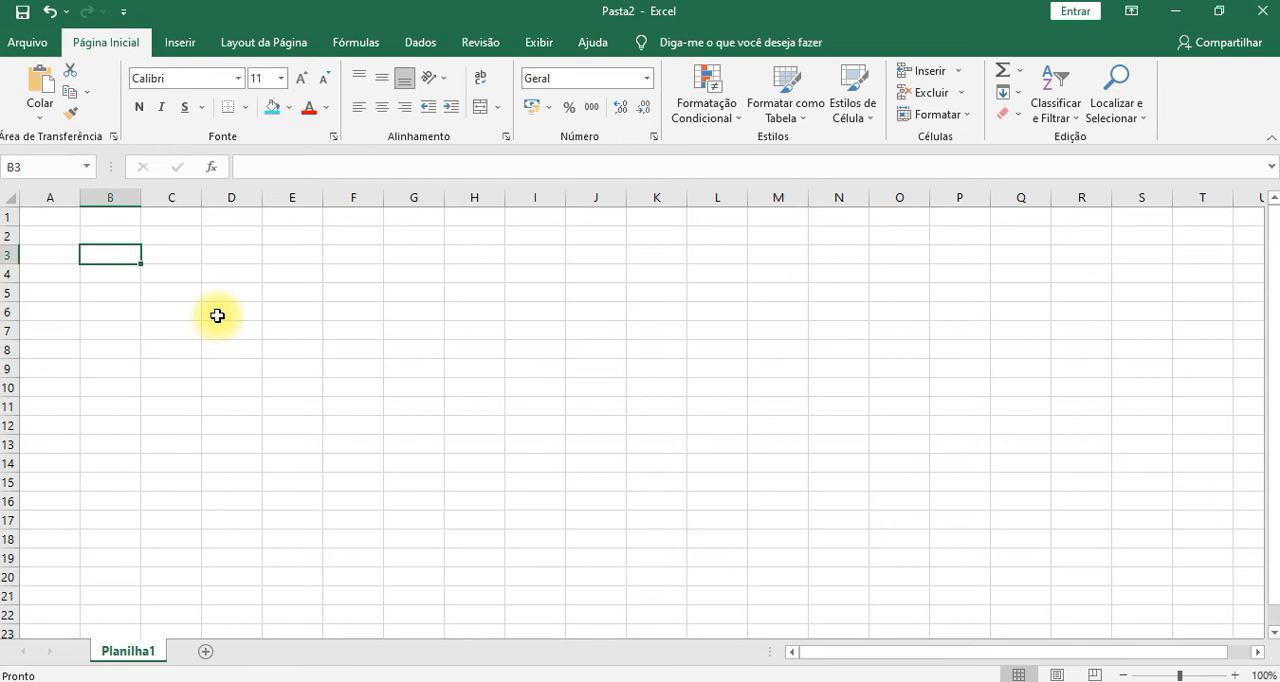
pyautogui.write('Quantidade')
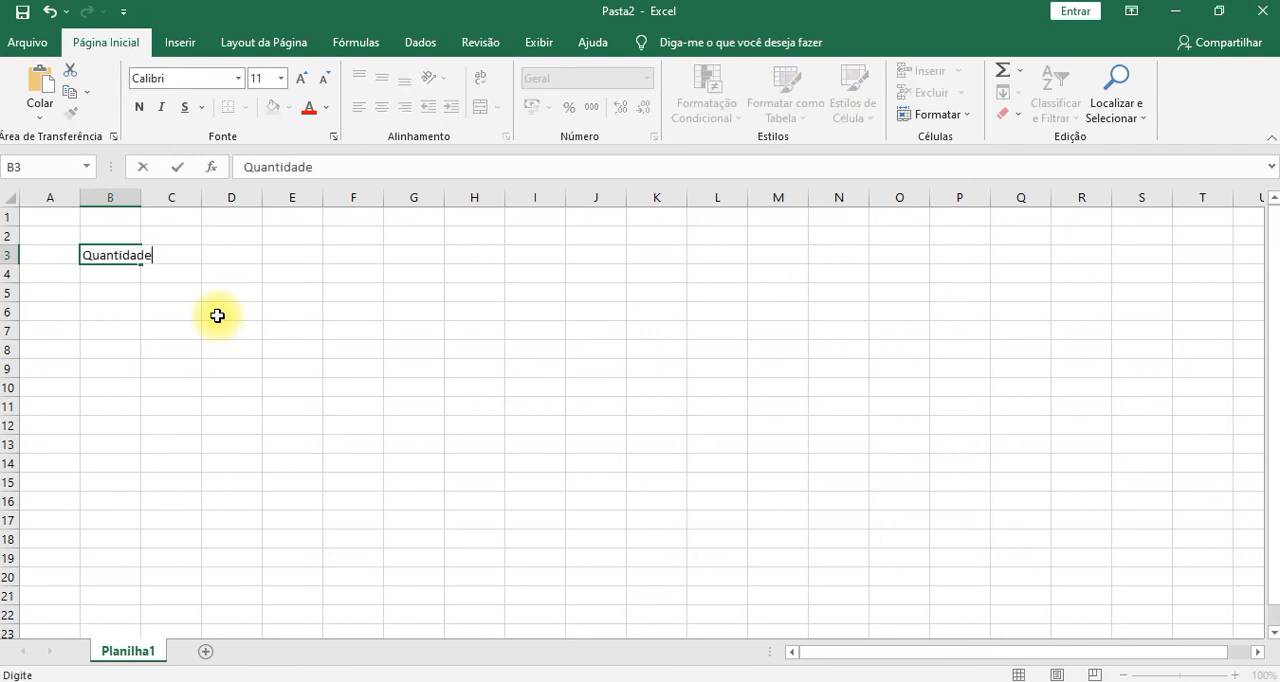
pyautogui.press('Tab')
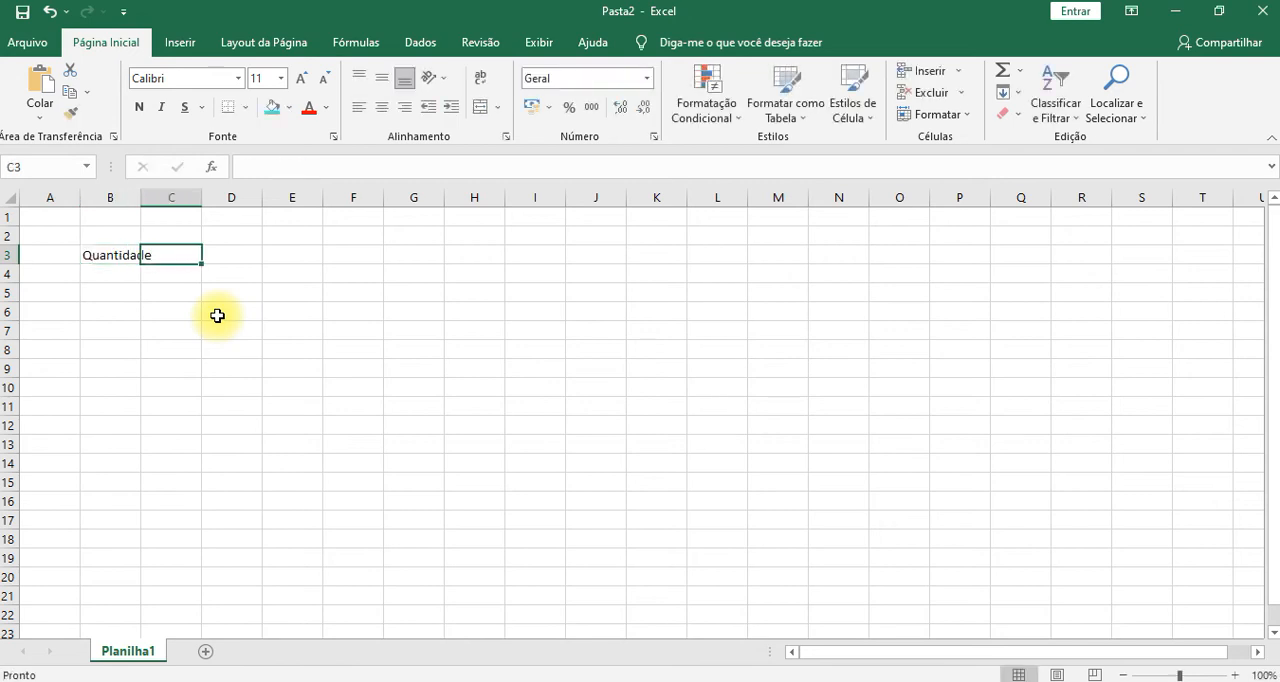
pyautogui.write('Descrição')
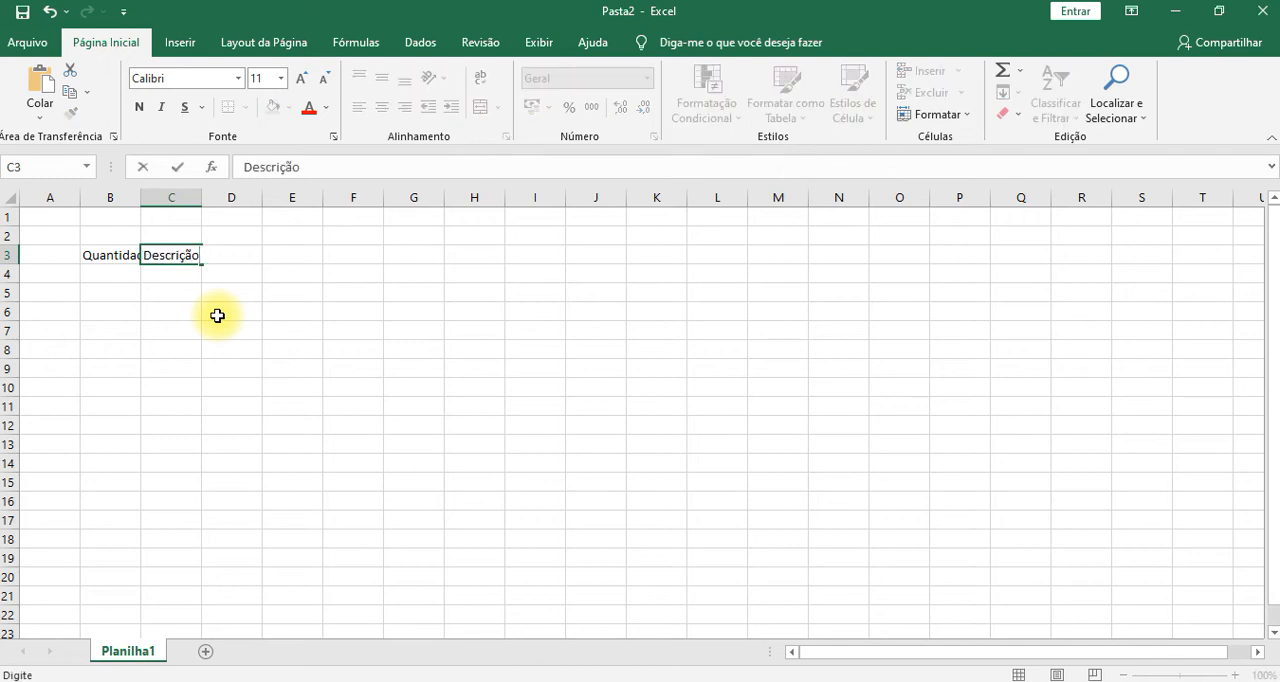
pyautogui.press('Tab')
pyautogui.write('Preço')
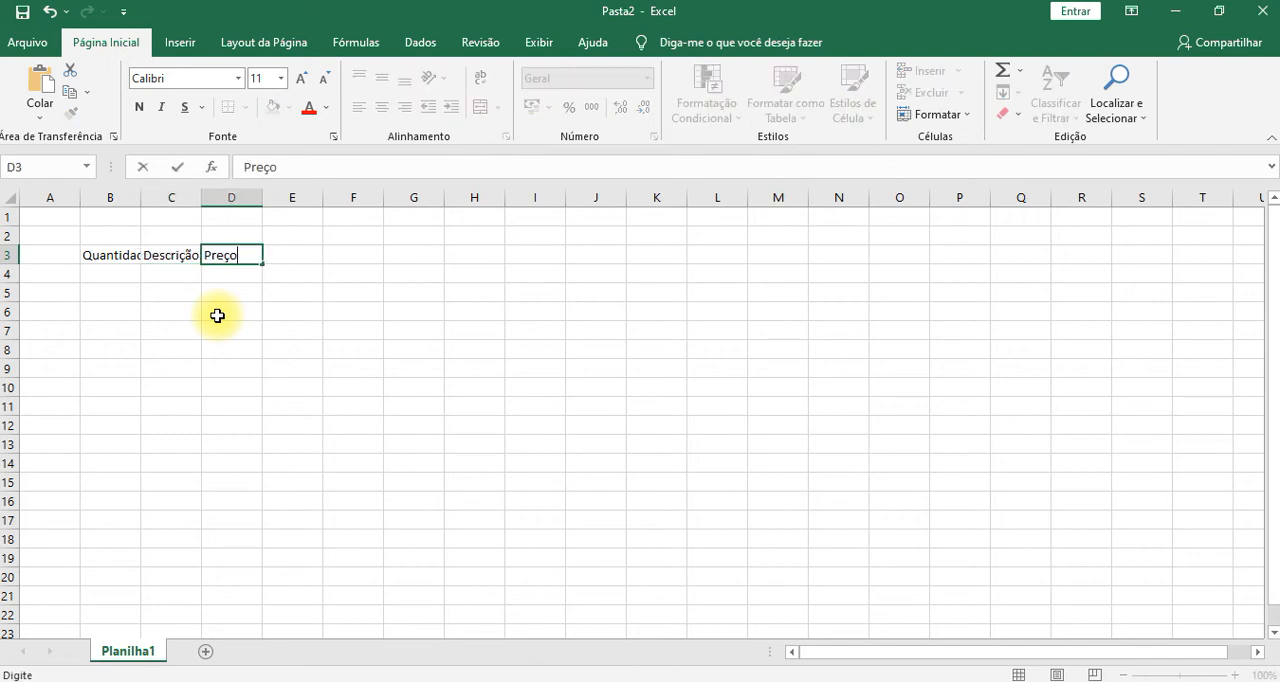
pyautogui.write(' Unitário')
pyautogui.press('Tab')
pyautogui.write('Total')
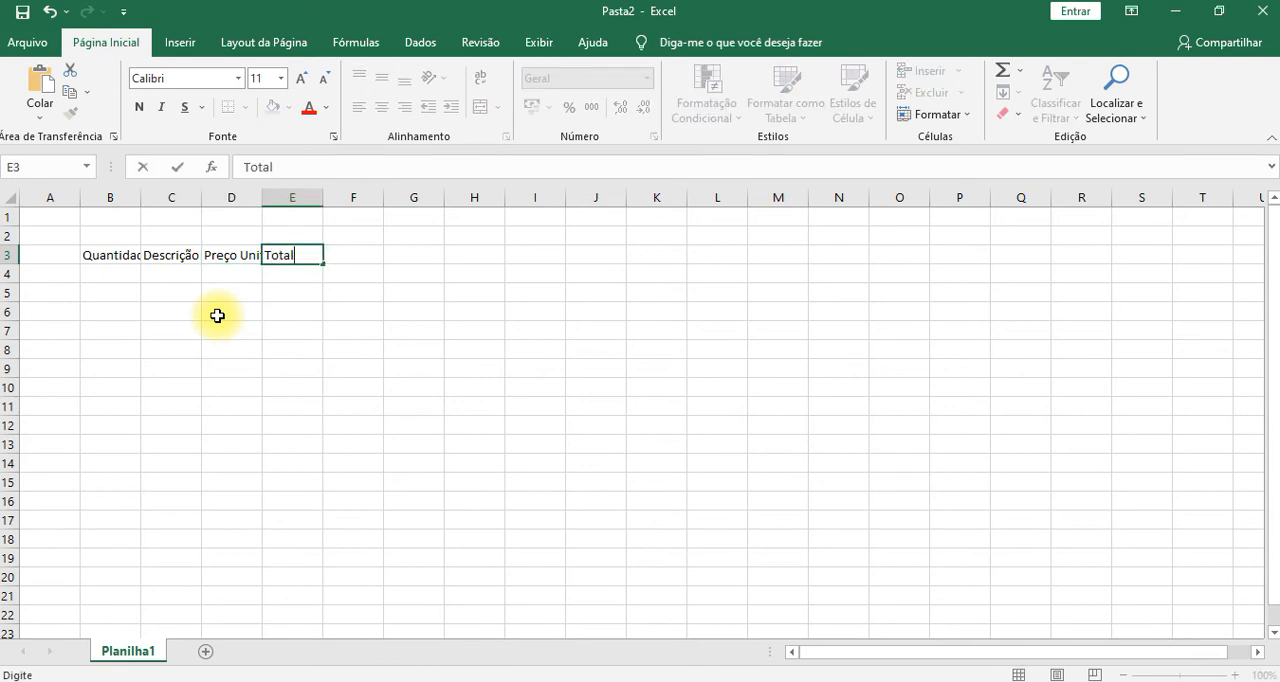
pyautogui.press('Tab')
# Fill in row 4 under the headings with quantity 12, Banana, unit price 0,25 and total 3,00.
pyautogui.press('Down')
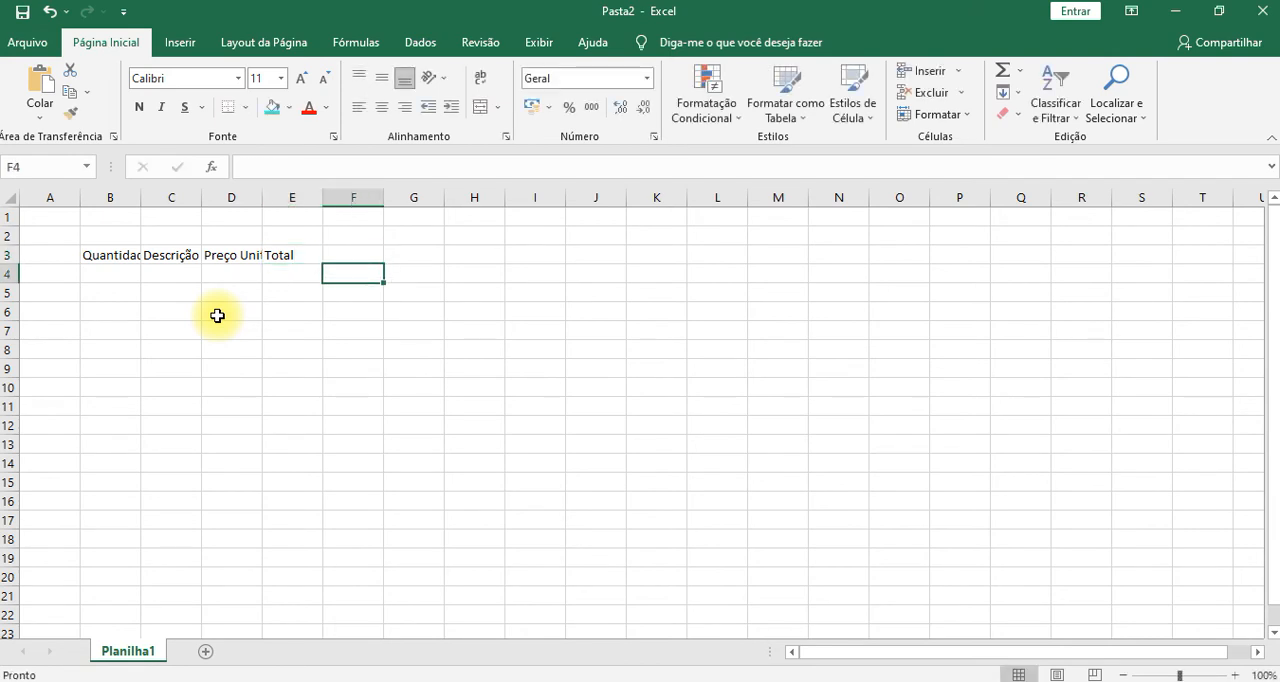
pyautogui.press('Left')
pyautogui.press('Left')
pyautogui.press('Left')
pyautogui.press('Left')
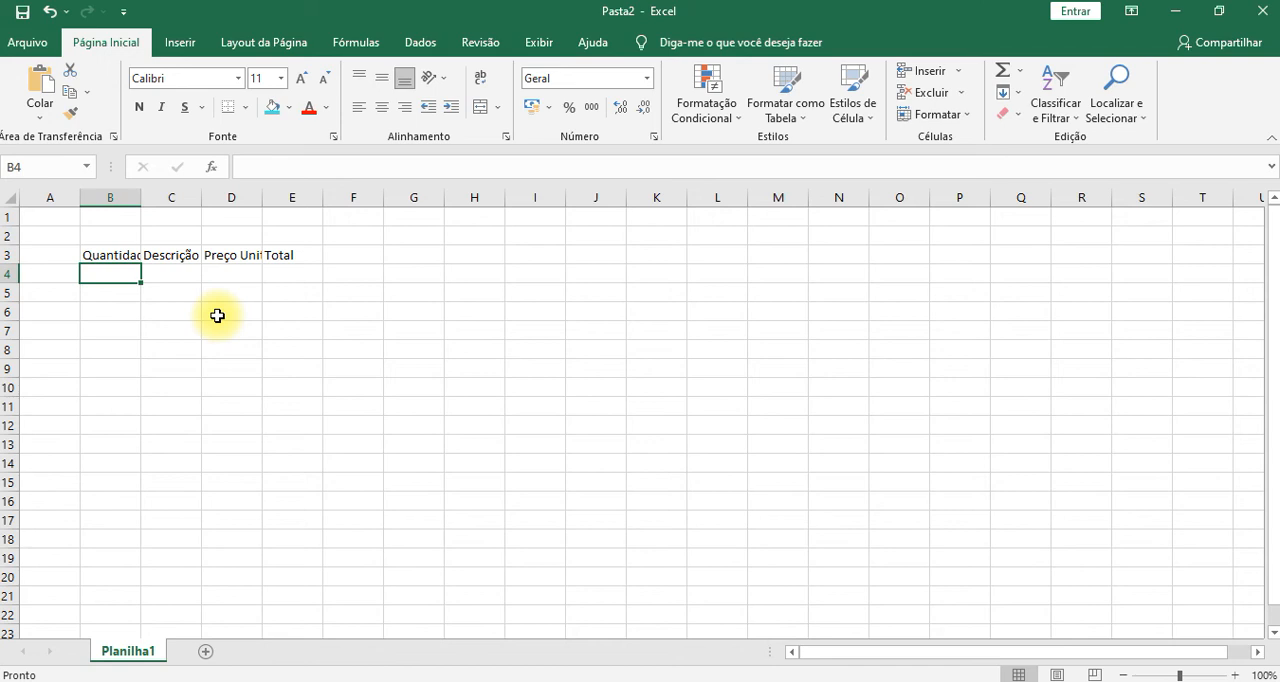
pyautogui.write('12')
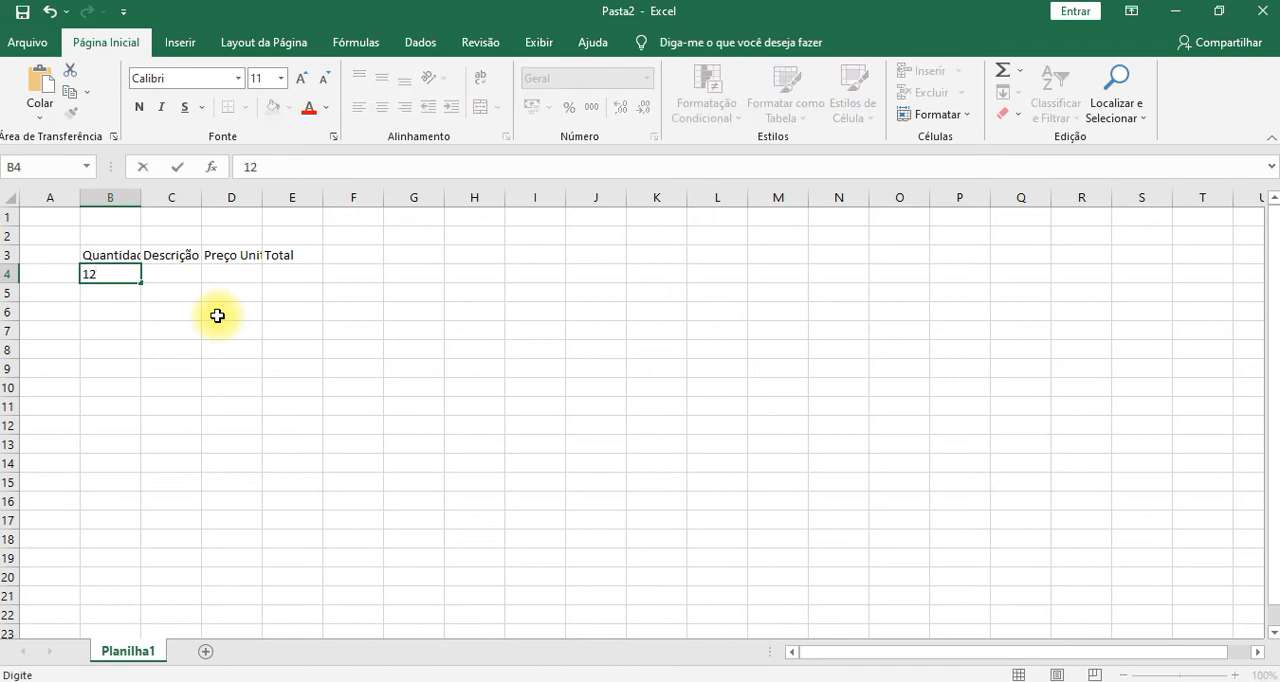
pyautogui.press('Tab')
pyautogui.write('Banana')
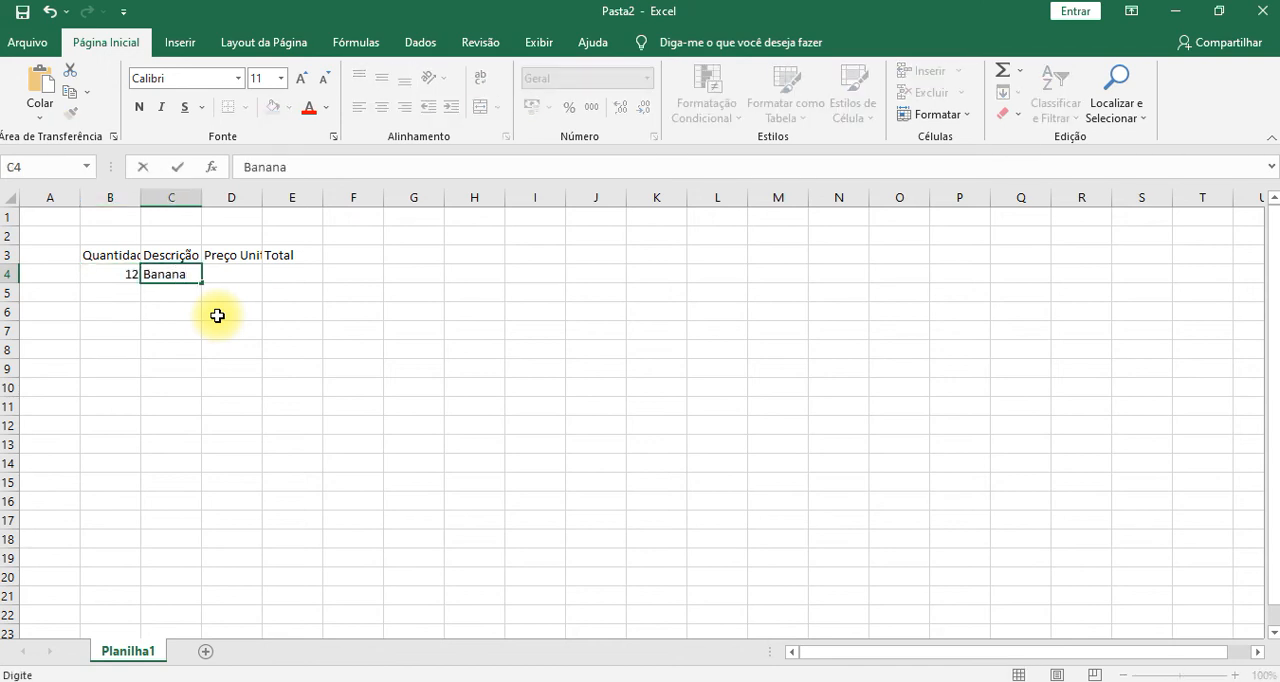
pyautogui.press('Tab')
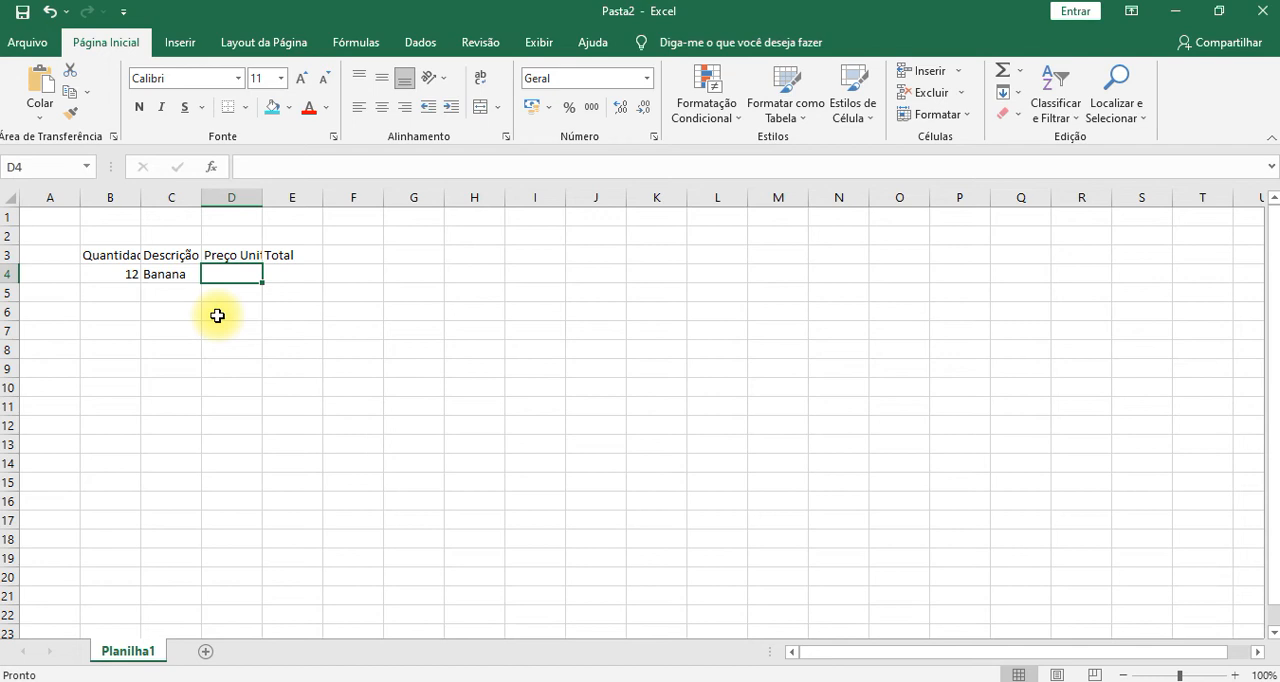
pyautogui.write(',25')
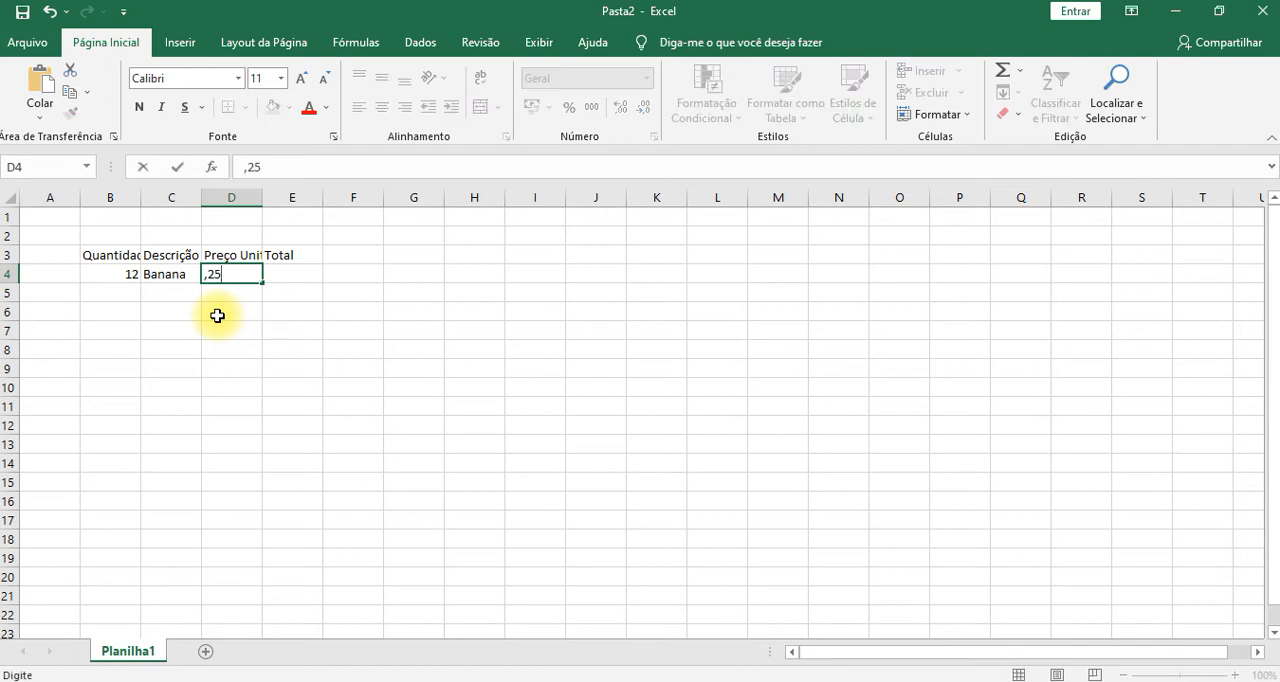
pyautogui.press('Tab')
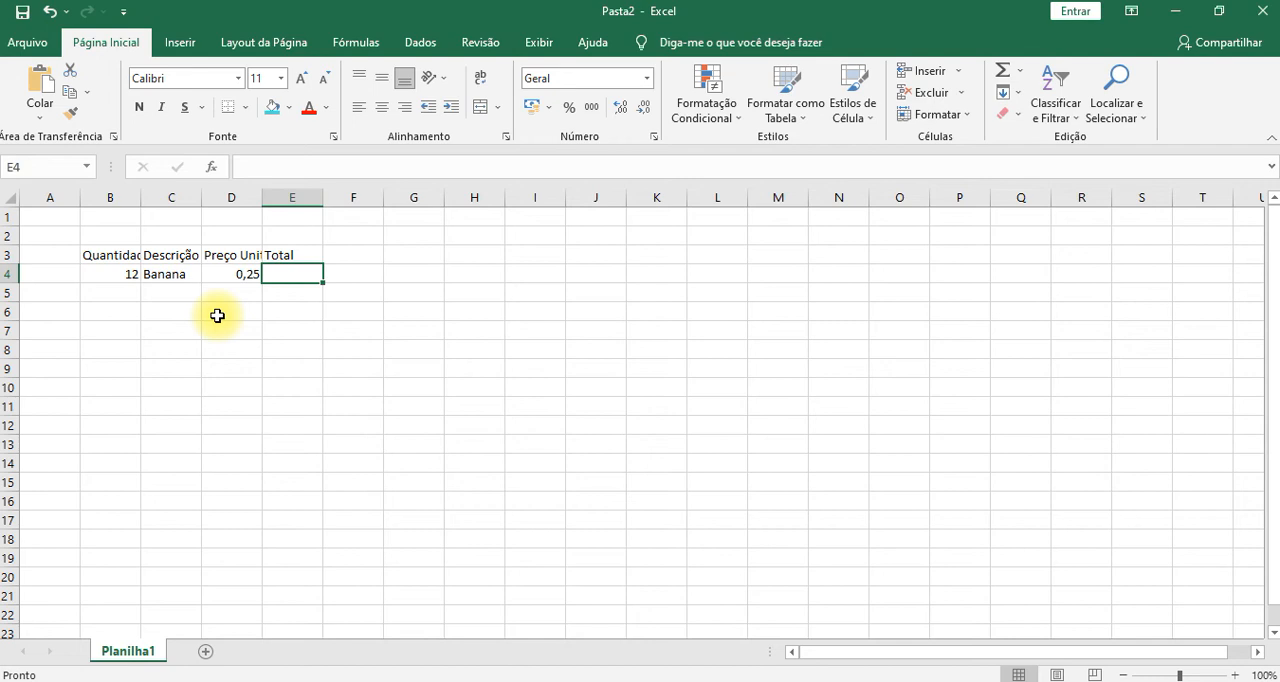
pyautogui.write('3,00')
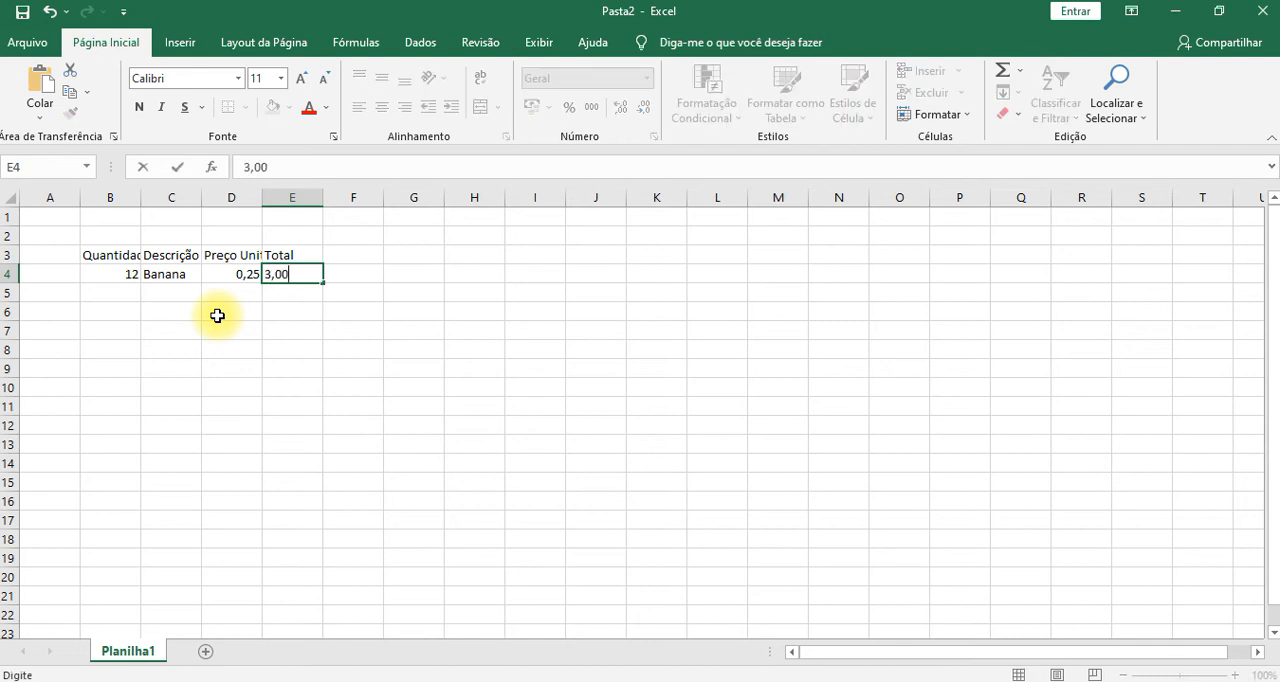
pyautogui.press('Return')
# Fill in row 5 with quantity 5, Laranja, unit price 0,2 and total 1.
pyautogui.press('Left')
pyautogui.press('Left')
pyautogui.press('Left')
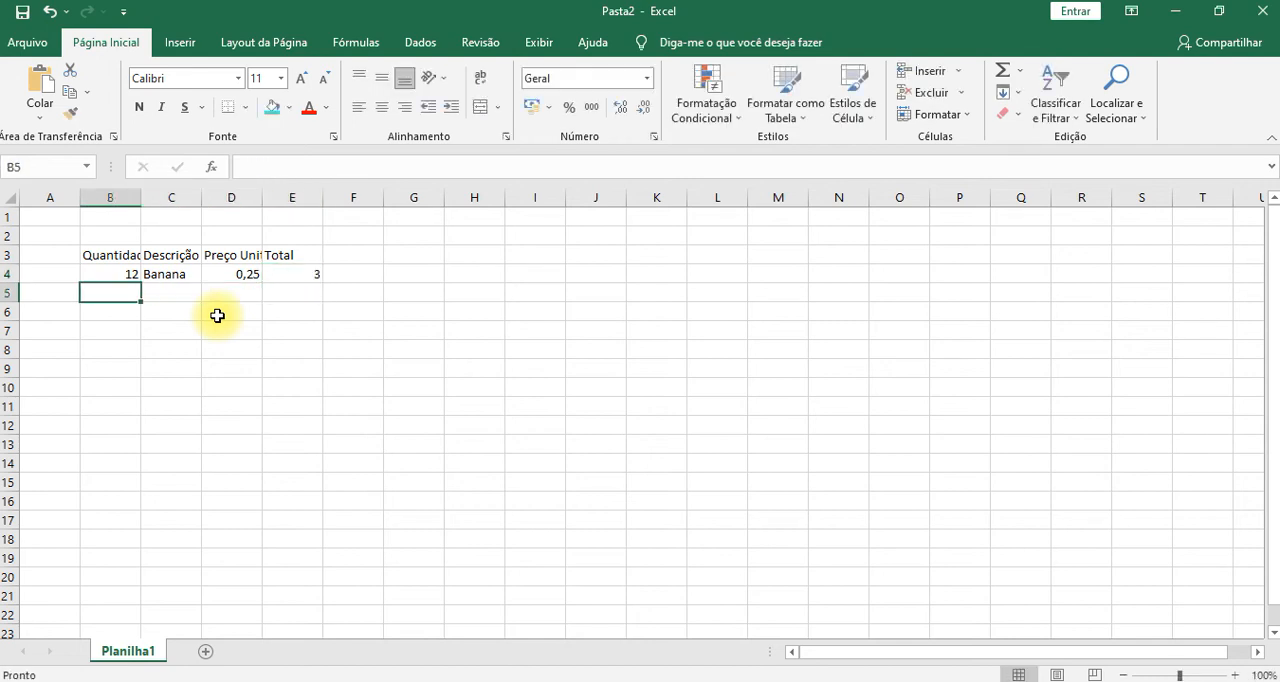
pyautogui.write('5')
pyautogui.press('Tab')
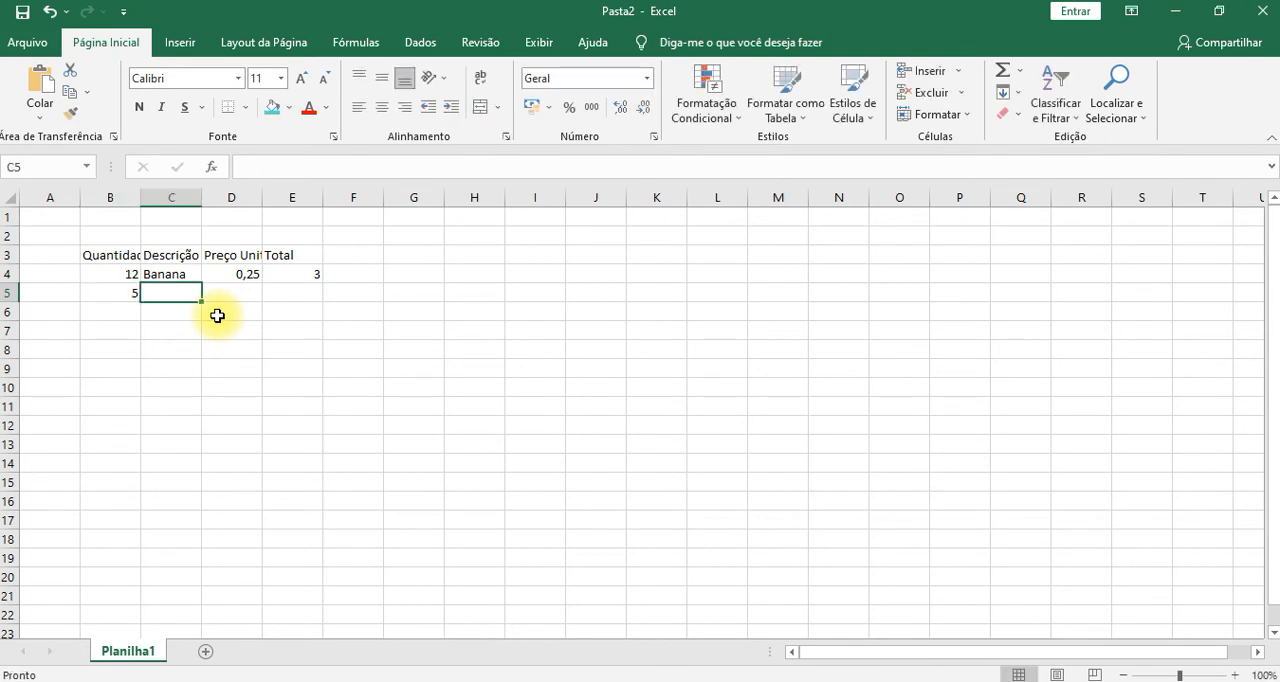
pyautogui.write('Laranja')
pyautogui.press('Tab')
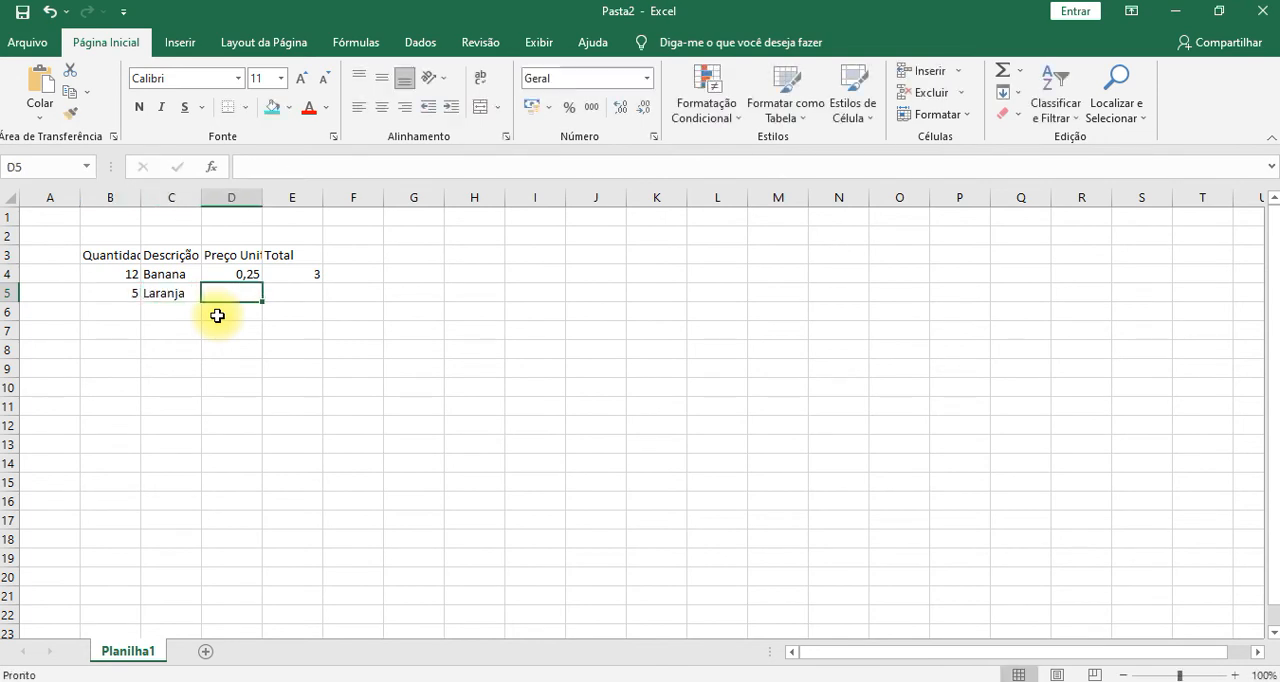
pyautogui.write('0,2')
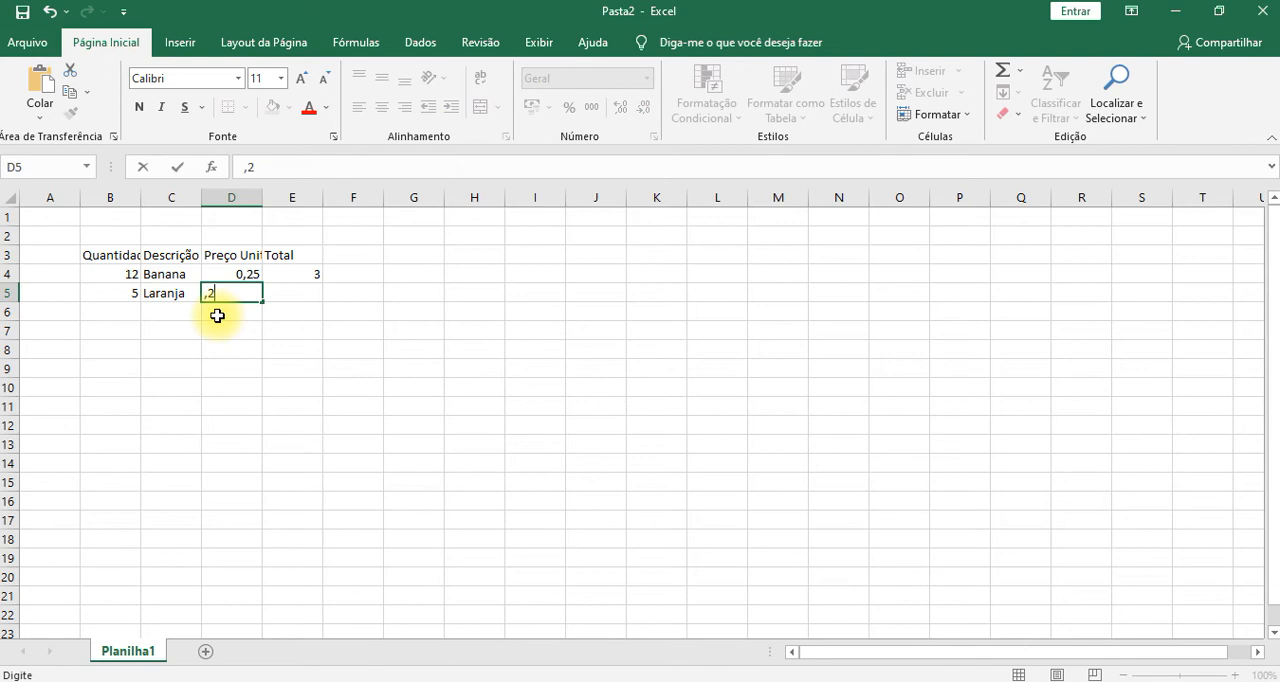
pyautogui.press('Tab')
pyautogui.write('1')
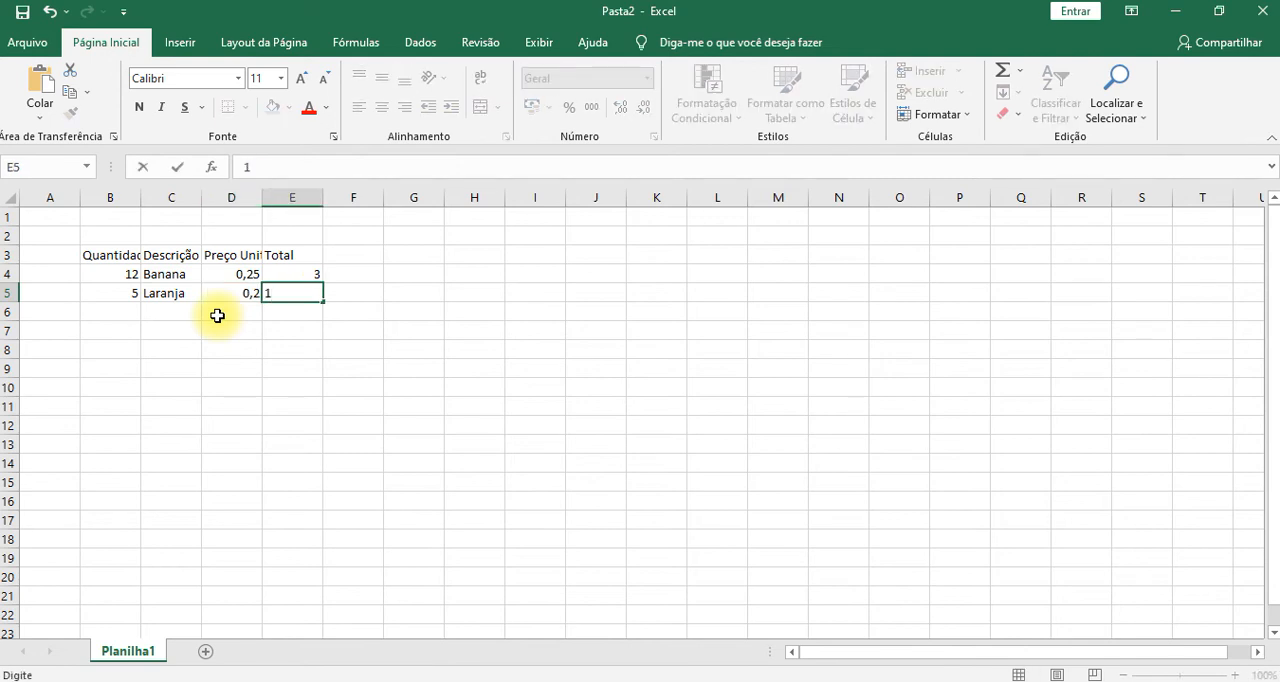
pyautogui.press('Return')
# Fill in row 6 with quantity 3, melancia, unit price 4,5 and total 13,5.
pyautogui.press('Left')
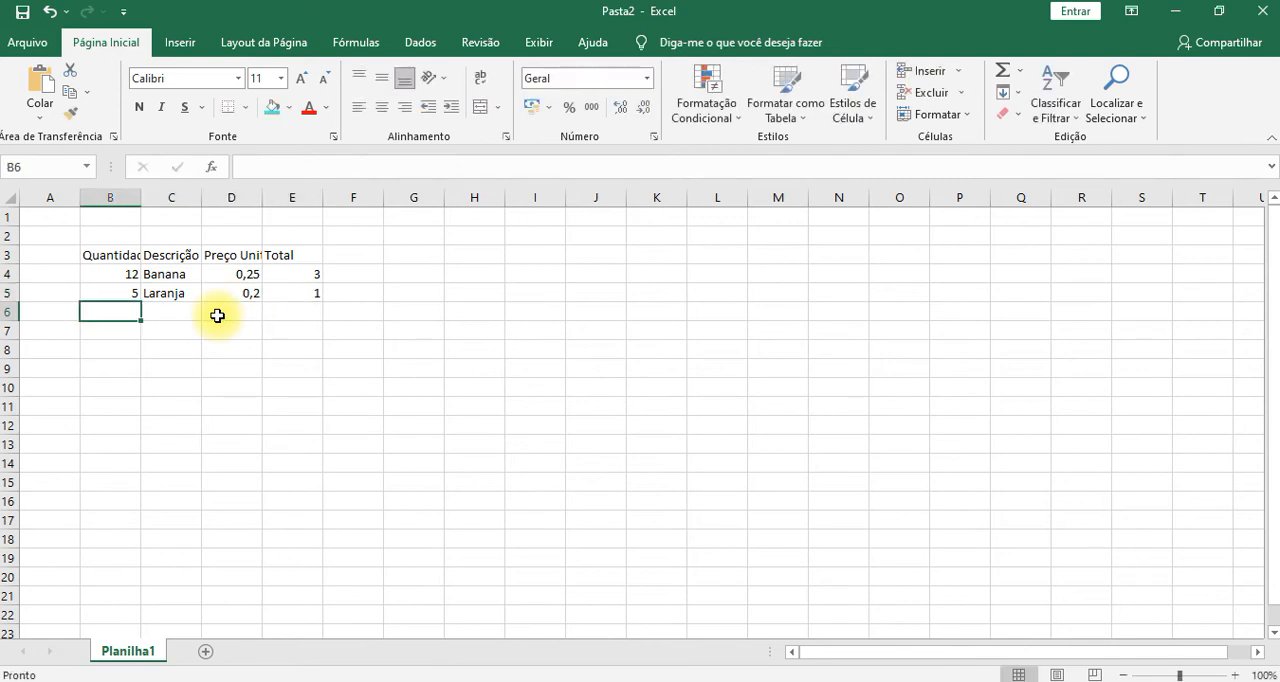
pyautogui.write('3')
pyautogui.press('Tab')
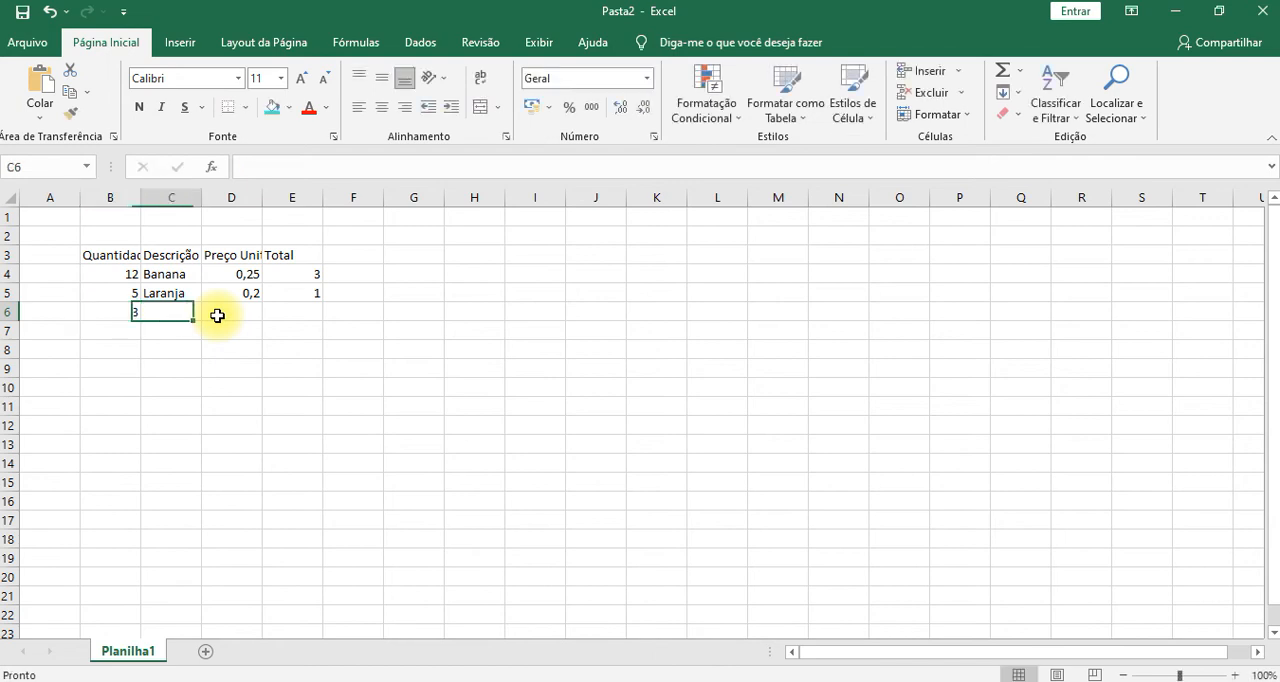
pyautogui.write('me')
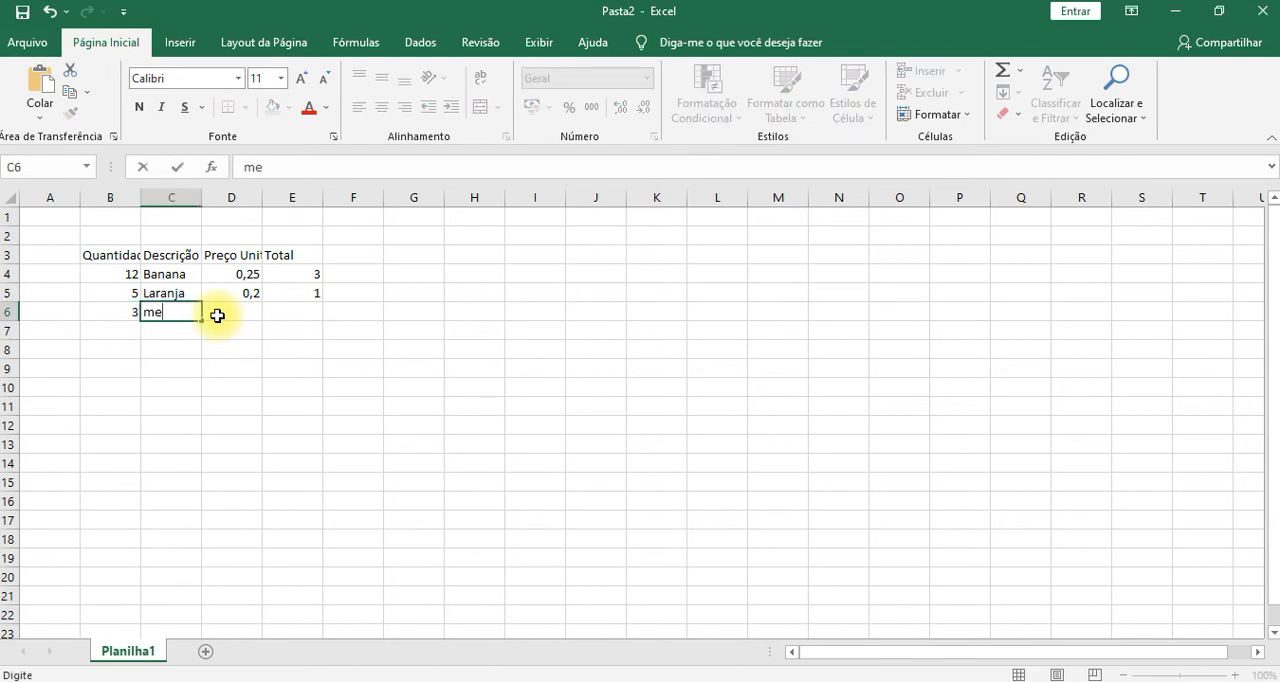
pyautogui.write('lancia')
pyautogui.press('Tab')
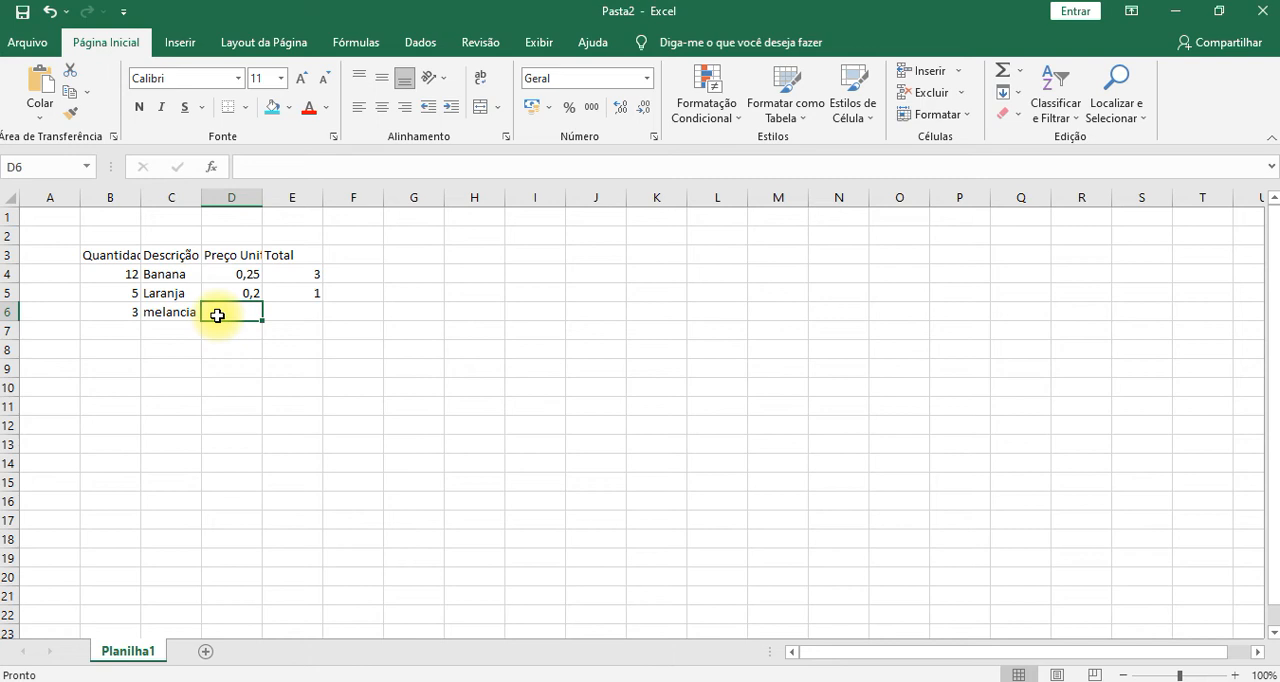
pyautogui.write('4,5')
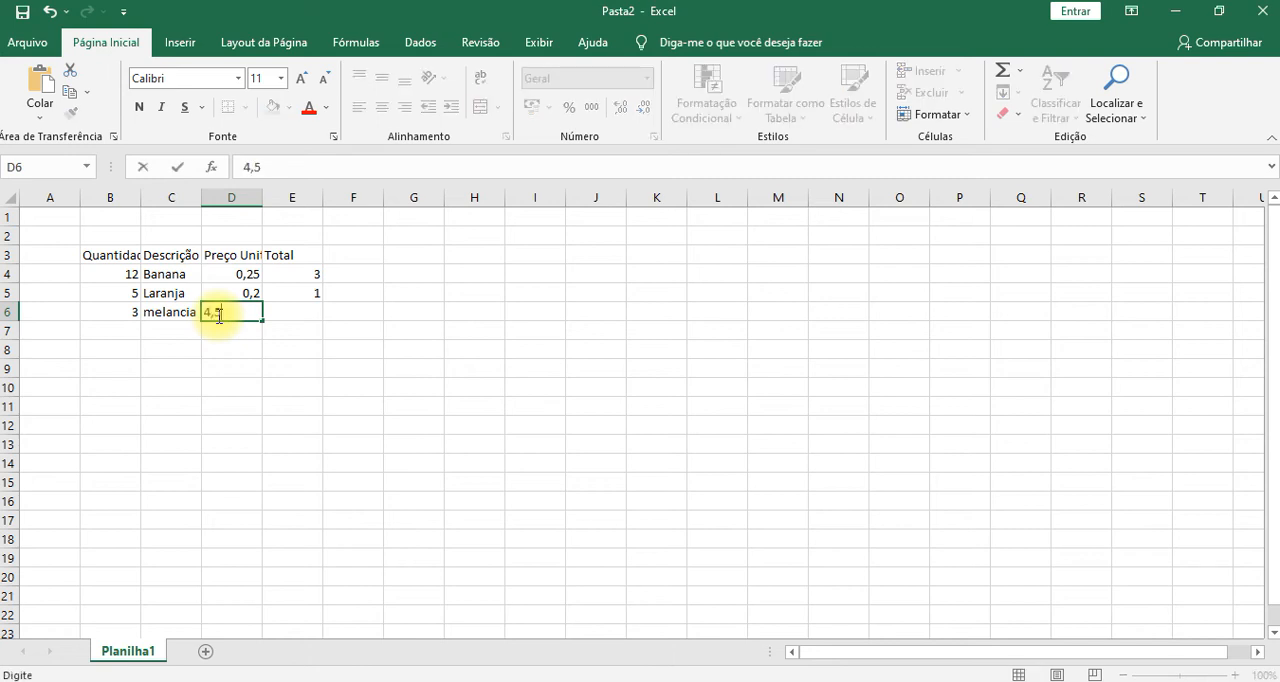
pyautogui.press('Tab')
pyautogui.write('13,5')
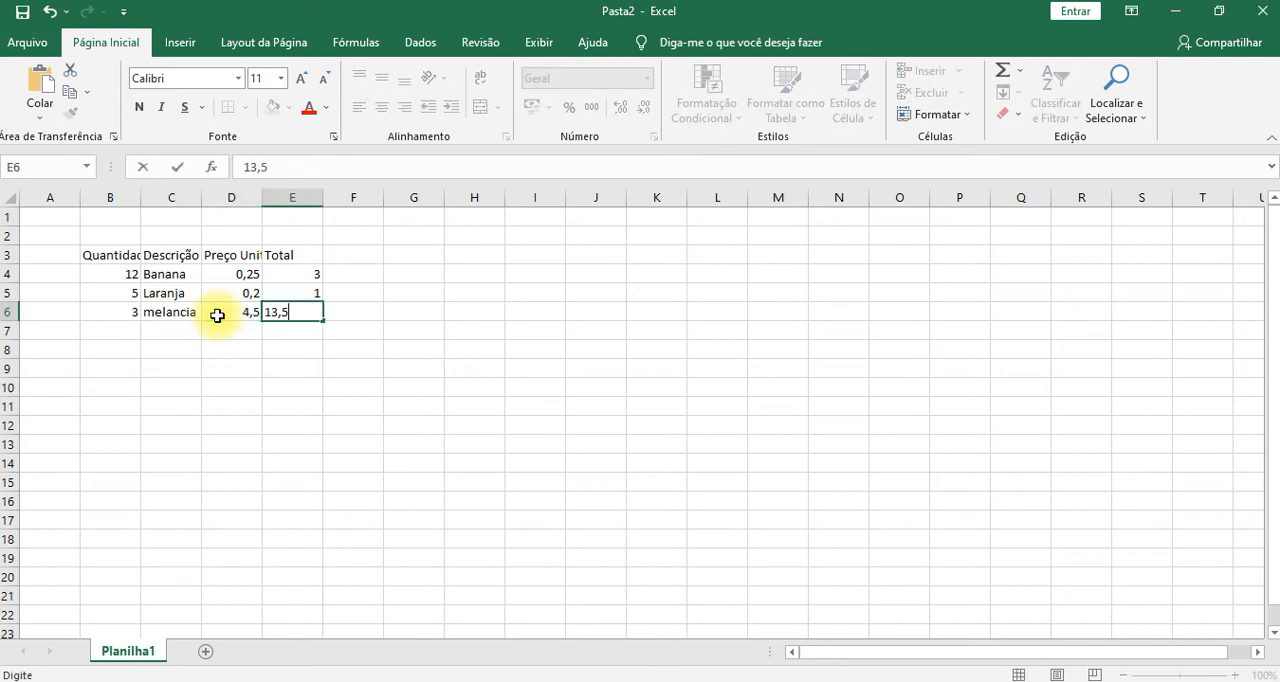
pyautogui.press('Return')
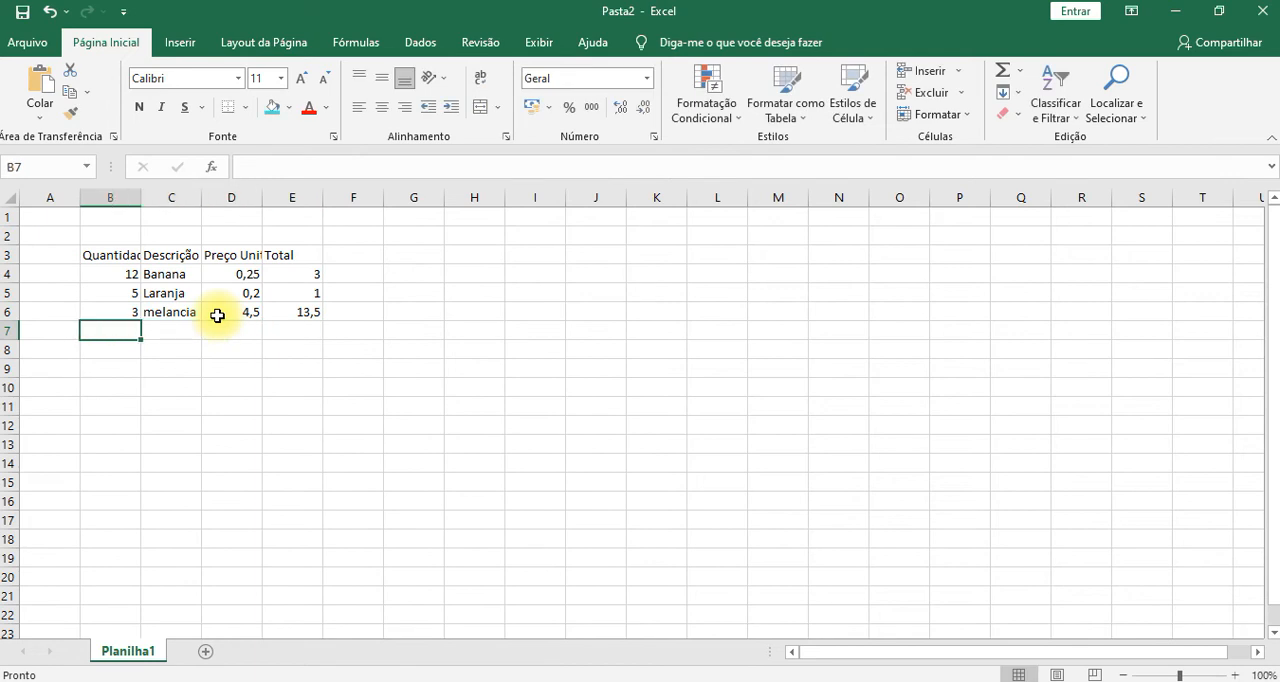
# Fill in row 7 with quantity 20, Cereja, unit price 0,3 and total 6.
pyautogui.write('20')
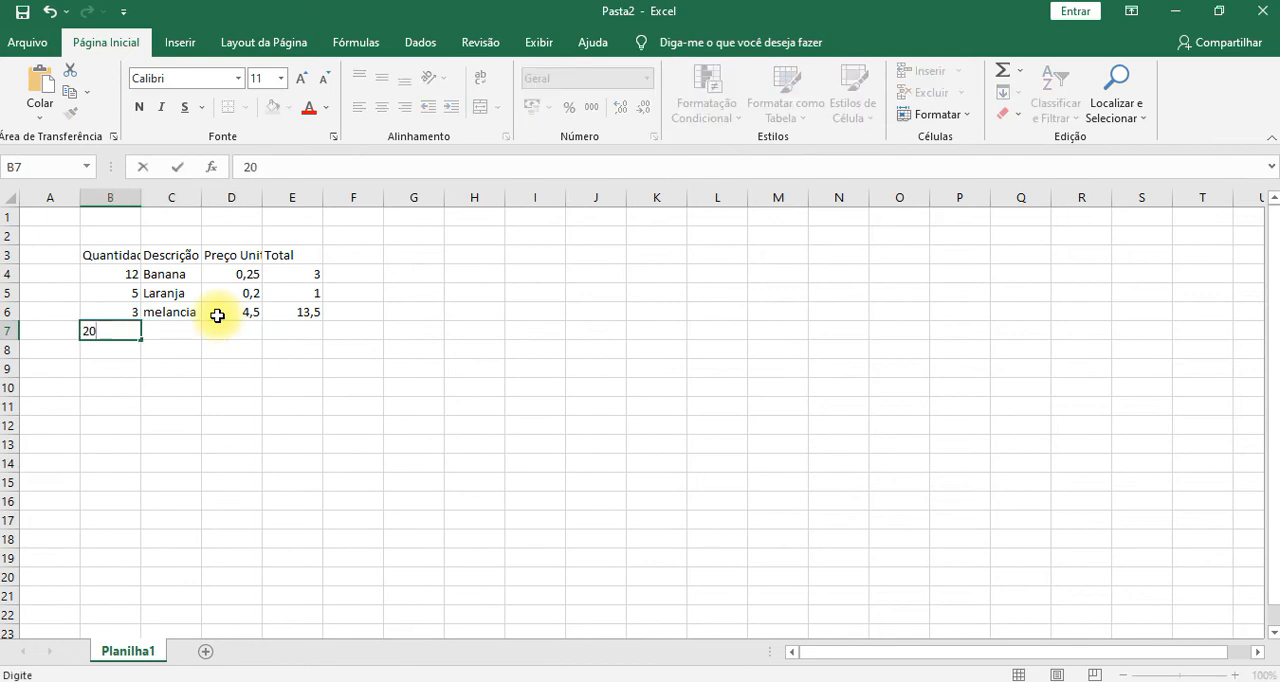
pyautogui.press('Tab')
pyautogui.write('Cereja')
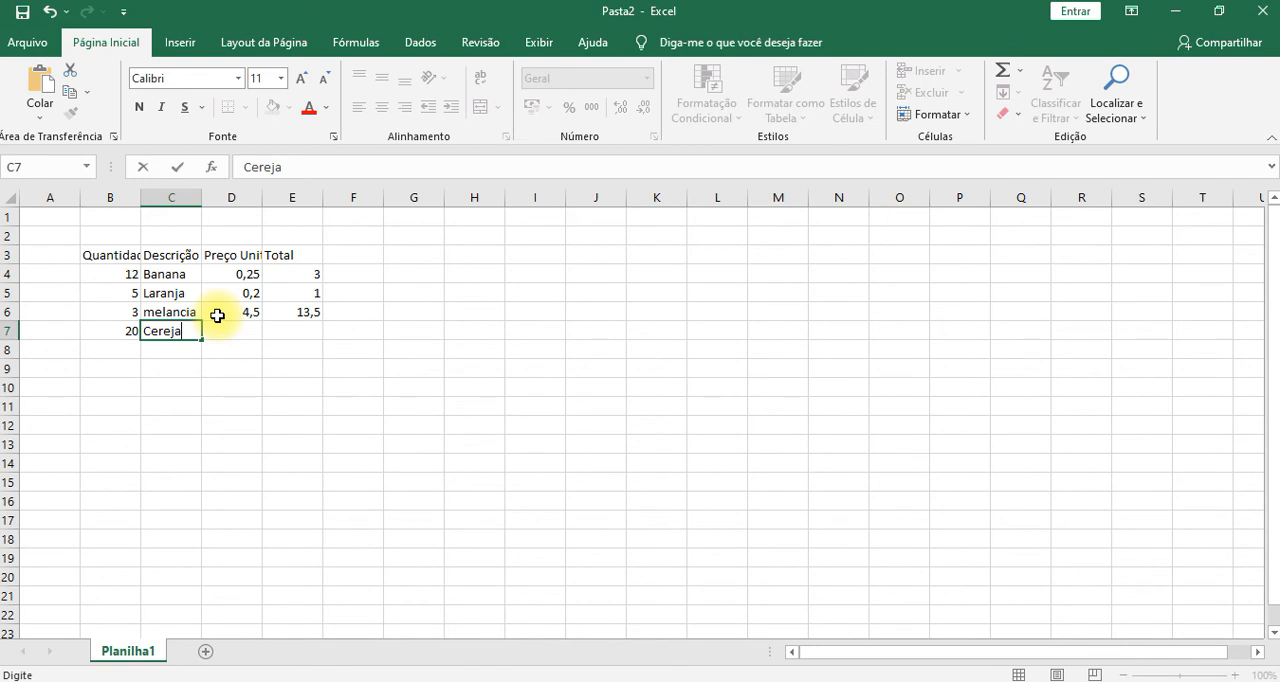
pyautogui.press('Tab')
pyautogui.write('0,3')
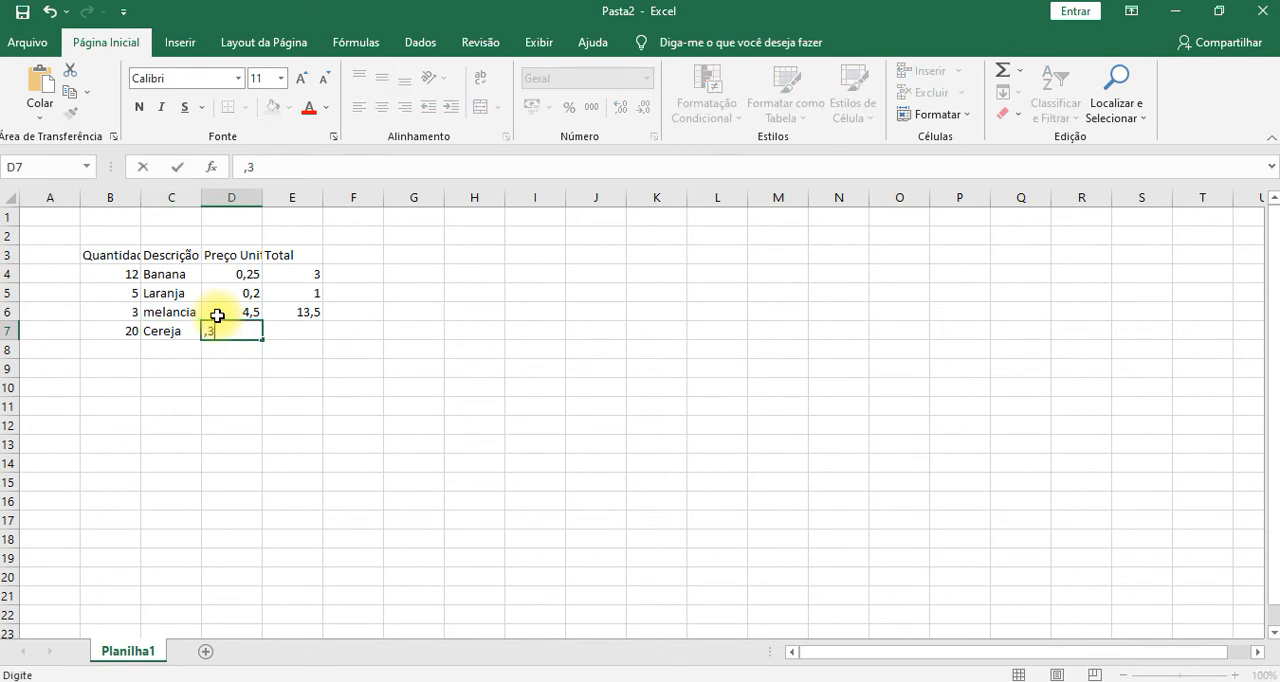
pyautogui.press('Tab')
pyautogui.write('6')
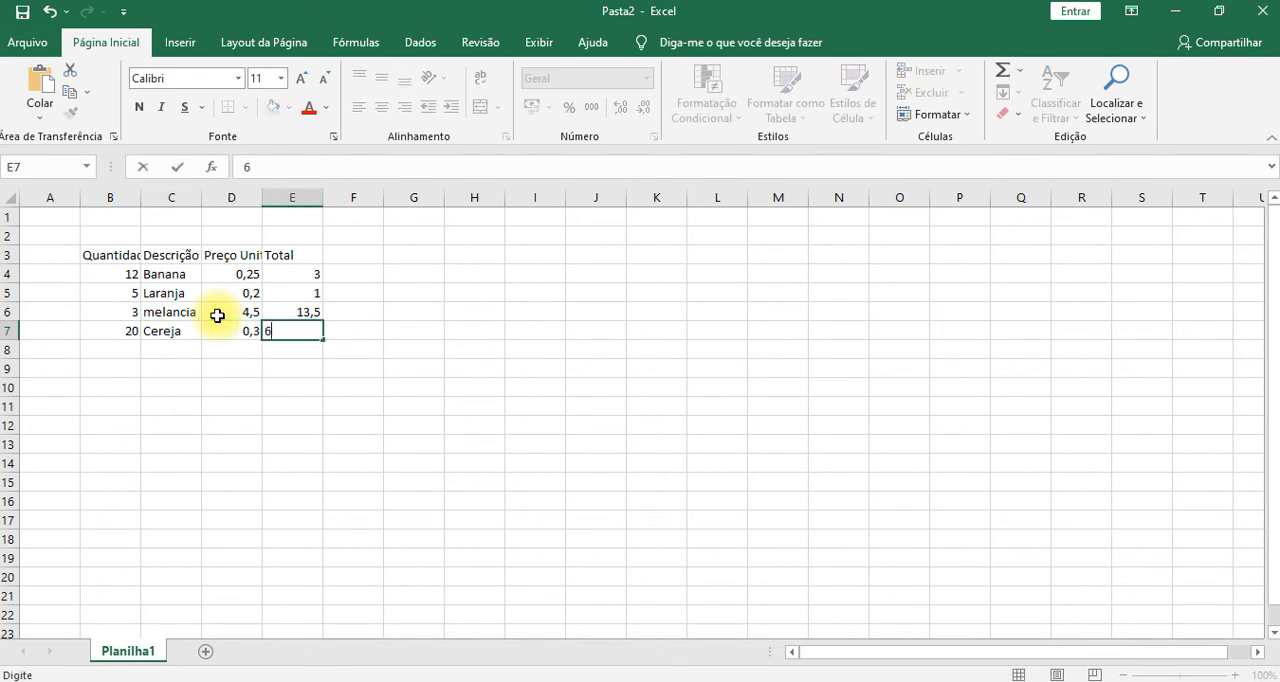
pyautogui.press('Return')
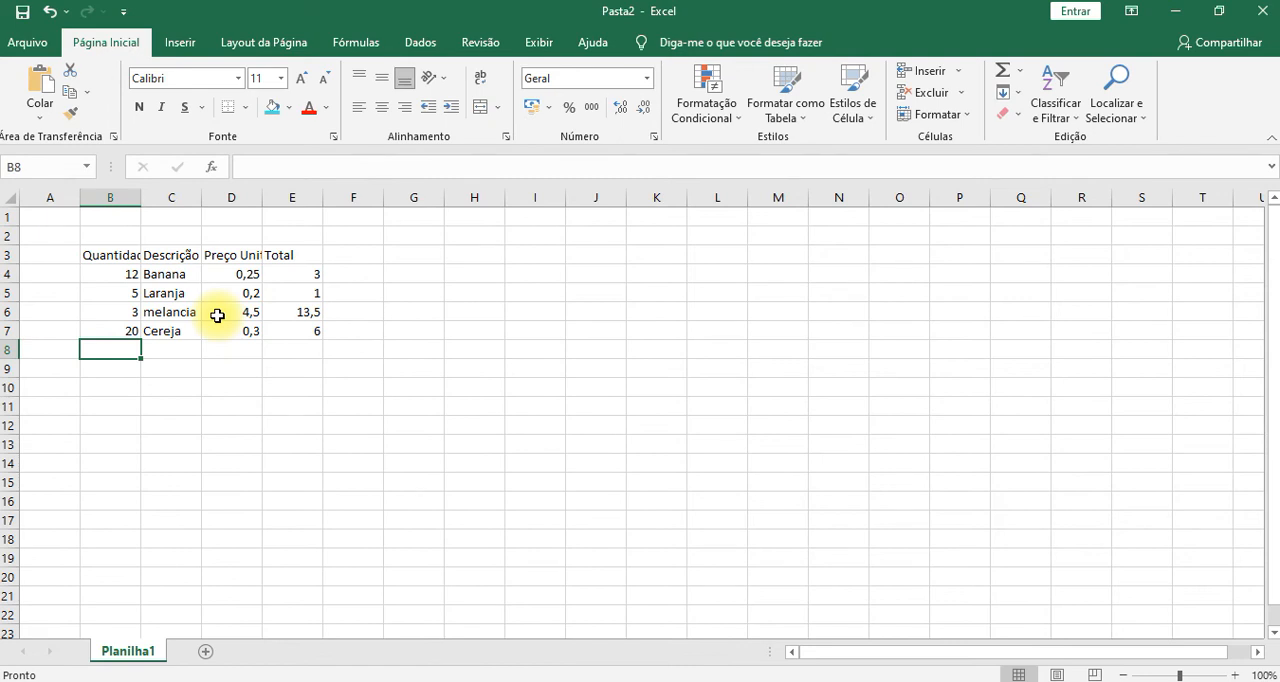
# Fill in row 8 with quantity 8, Atimóia, unit price 1,2 and total 9,6.
pyautogui.write('8')
pyautogui.press('Tab')
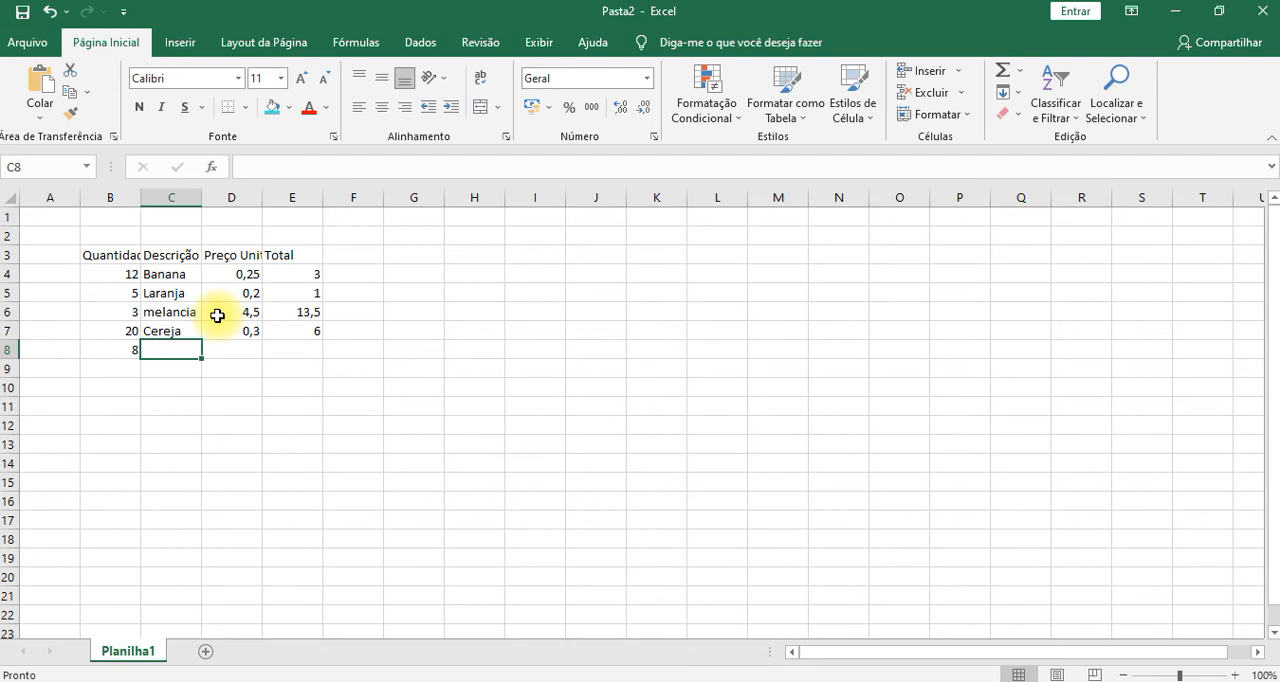
pyautogui.write('Atimo')
pyautogui.press('BackSpace')
pyautogui.write('ó')
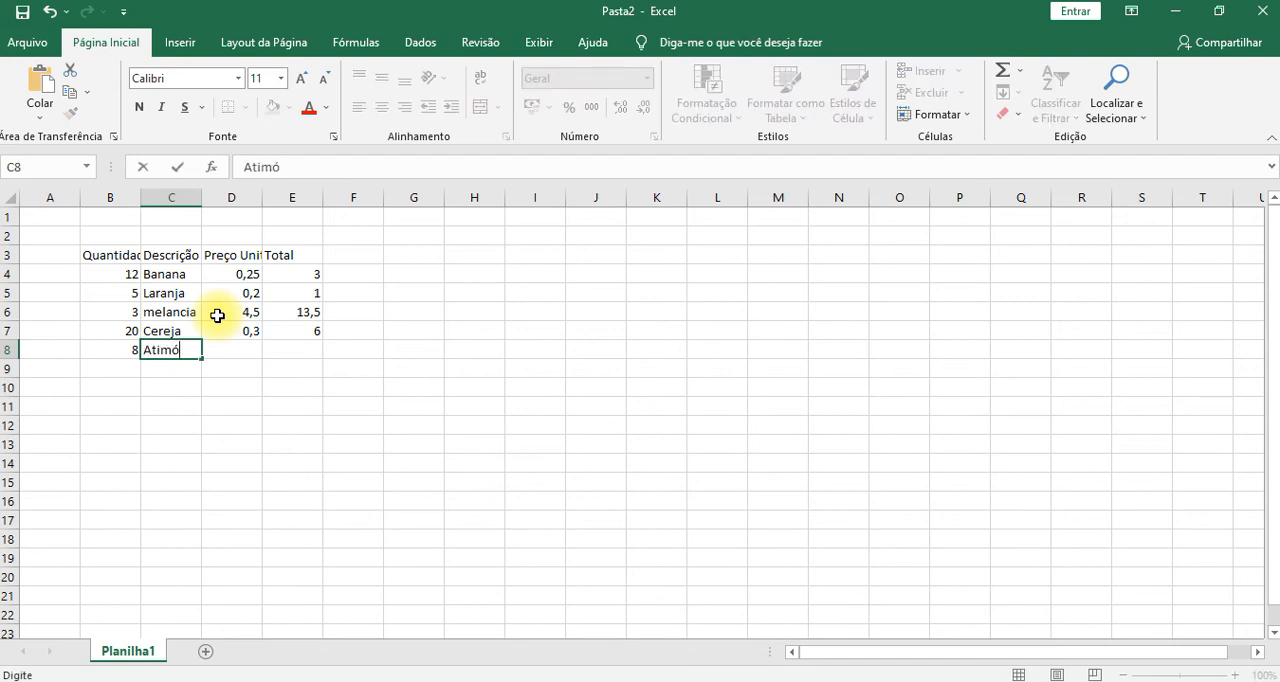
pyautogui.write('ia')
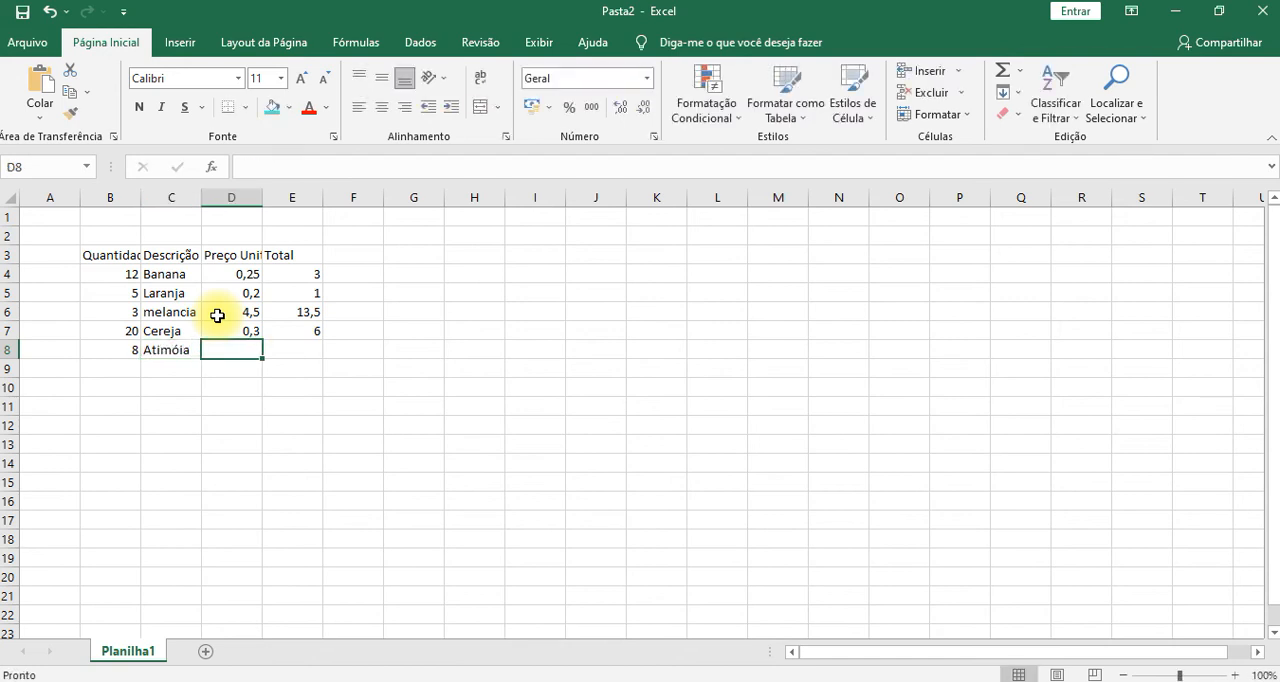
pyautogui.write('1,2')
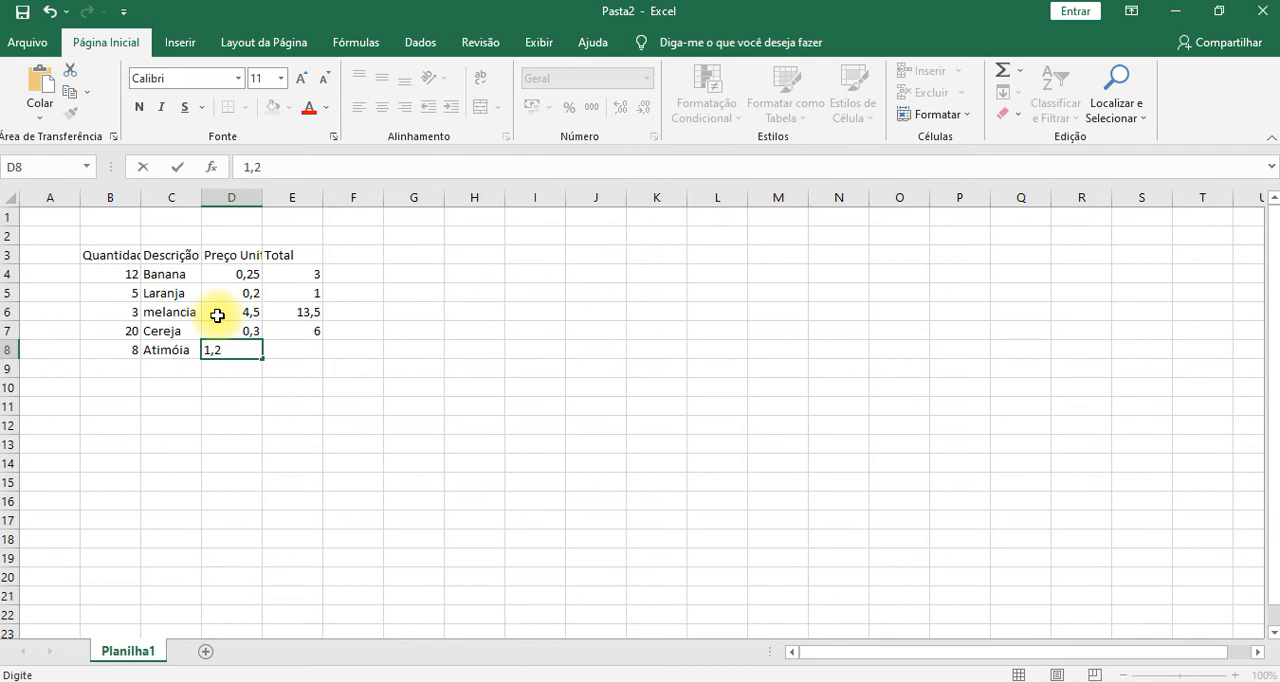
pyautogui.press('Tab')
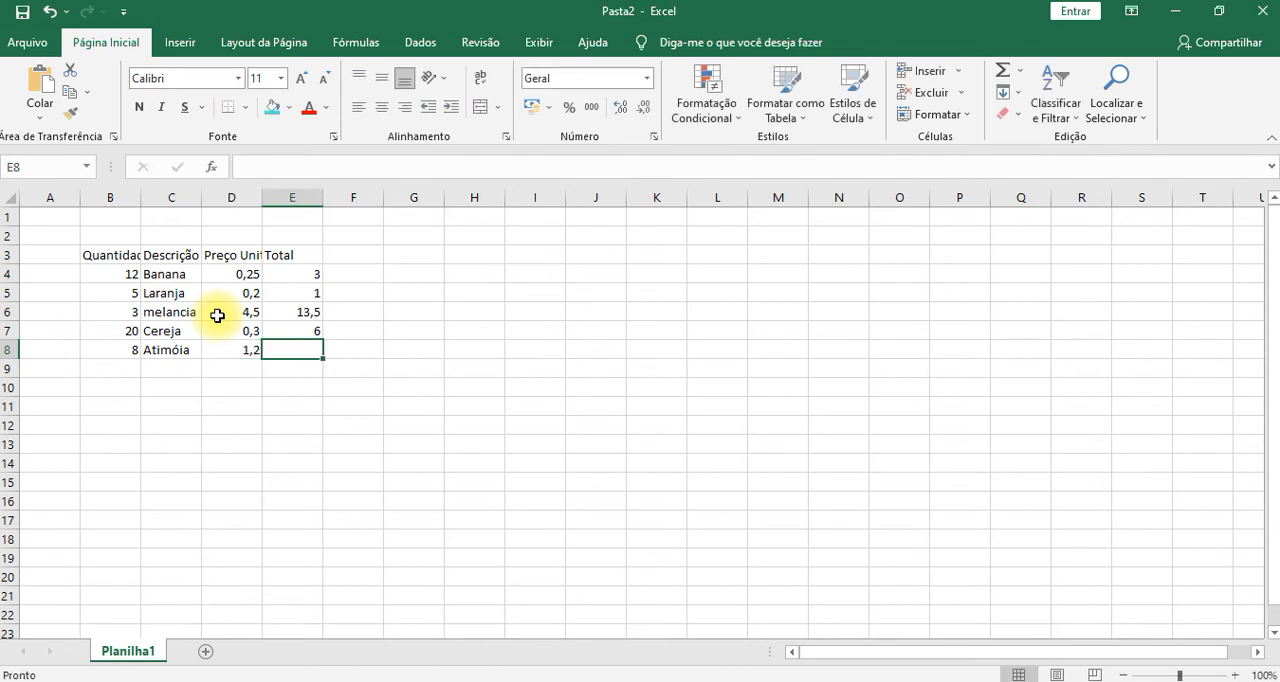
pyautogui.write('9,6')
pyautogui.press('Return')
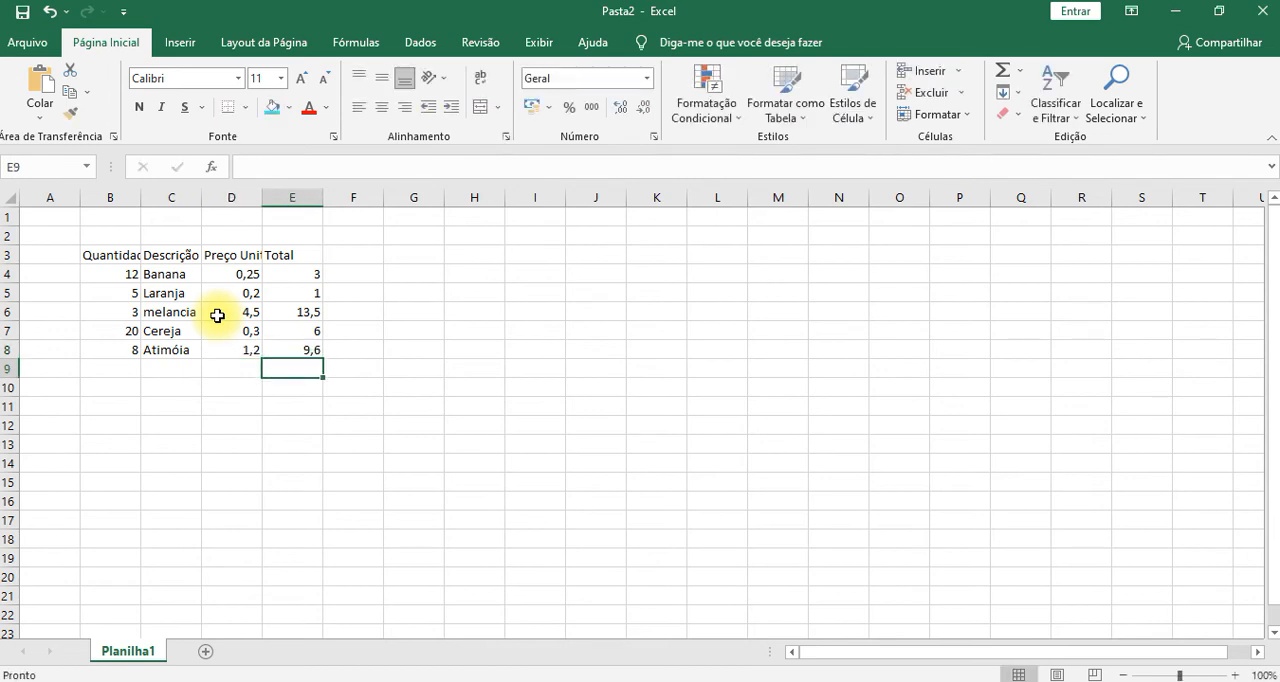
pyautogui.press('Left')
pyautogui.press('Left')
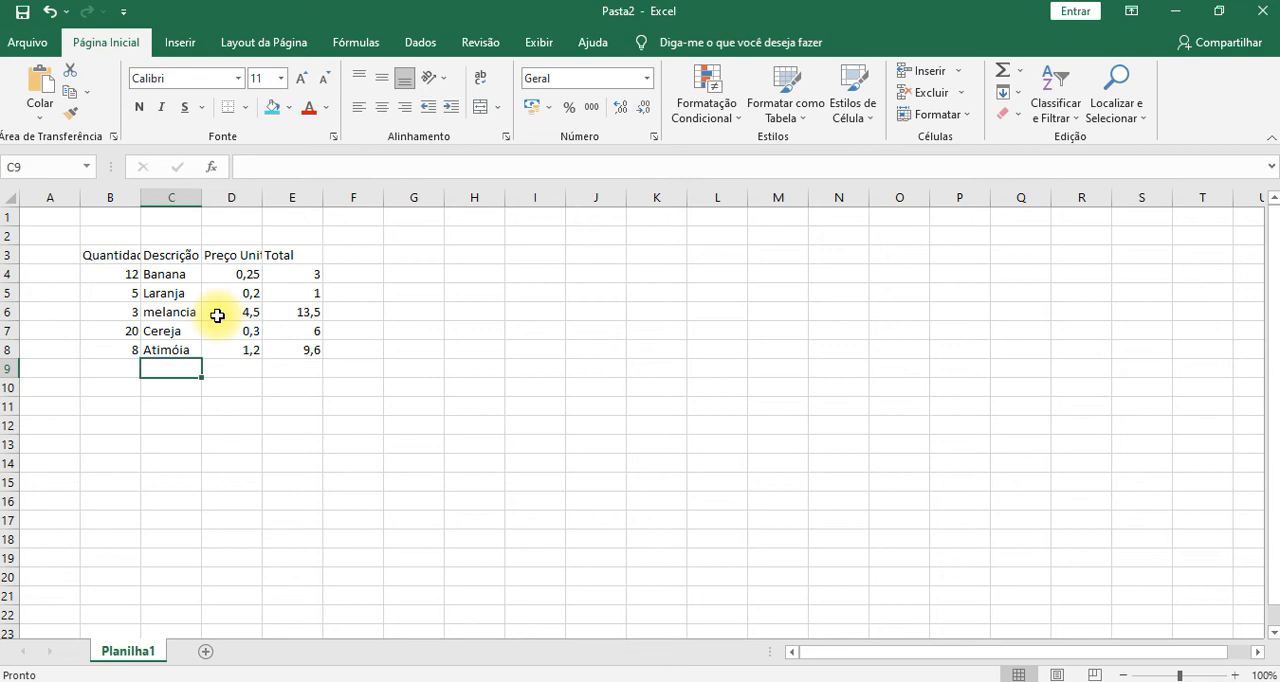
pyautogui.press('Right')
pyautogui.press('Right')
pyautogui.press('Up')
pyautogui.press('Up')
pyautogui.press('Up')
pyautogui.press('Up')
pyautogui.press('Up')
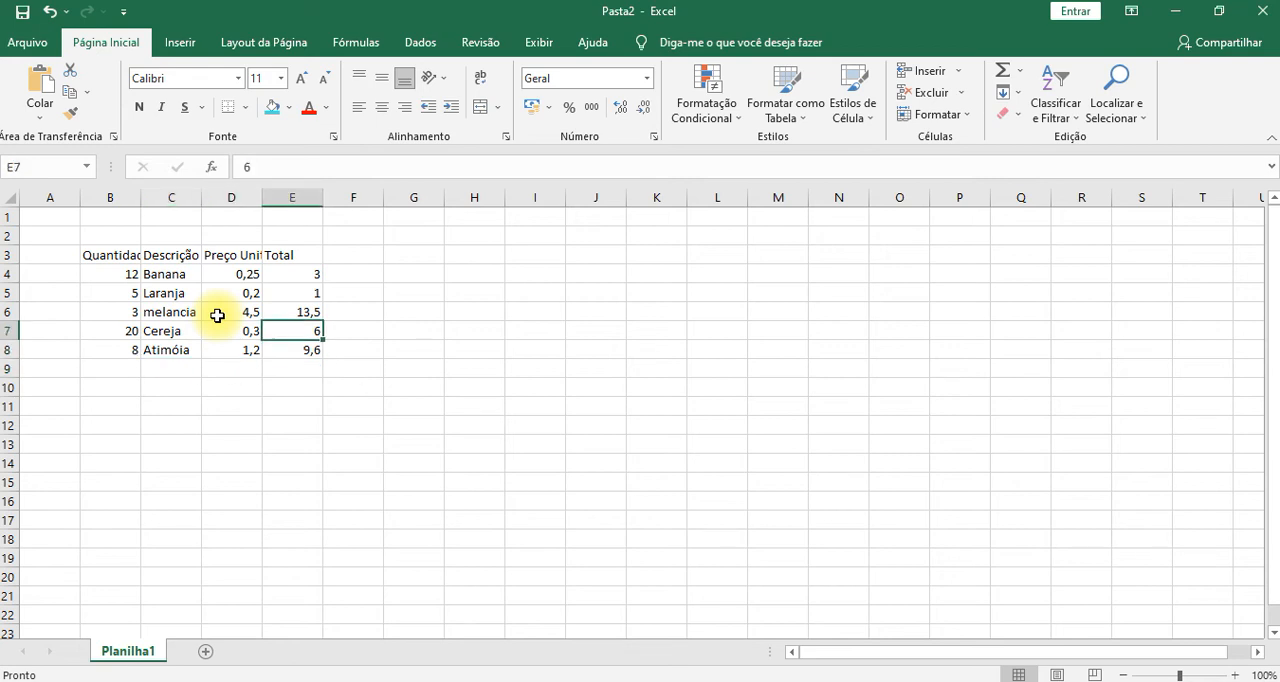
pyautogui.press('Left')
pyautogui.press('Left')
pyautogui.press('Left')
pyautogui.press('Left')
pyautogui.press('Down')
pyautogui.press('Down')
pyautogui.press('Down')
pyautogui.press('Down')
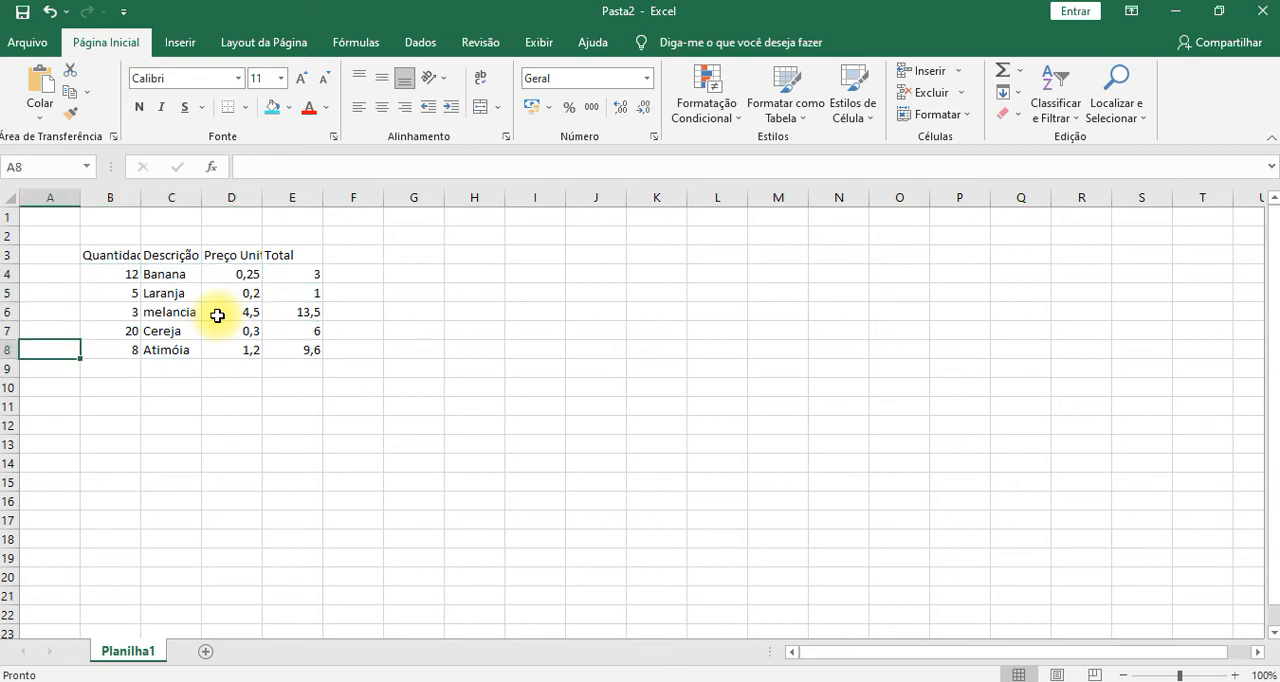
pyautogui.press('Right')
pyautogui.press('Right')
pyautogui.press('Right')
pyautogui.press('Right')
pyautogui.press('Right')
pyautogui.press('Up')
pyautogui.press('Up')
pyautogui.press('Up')
pyautogui.press('Up')
pyautogui.press('Up')
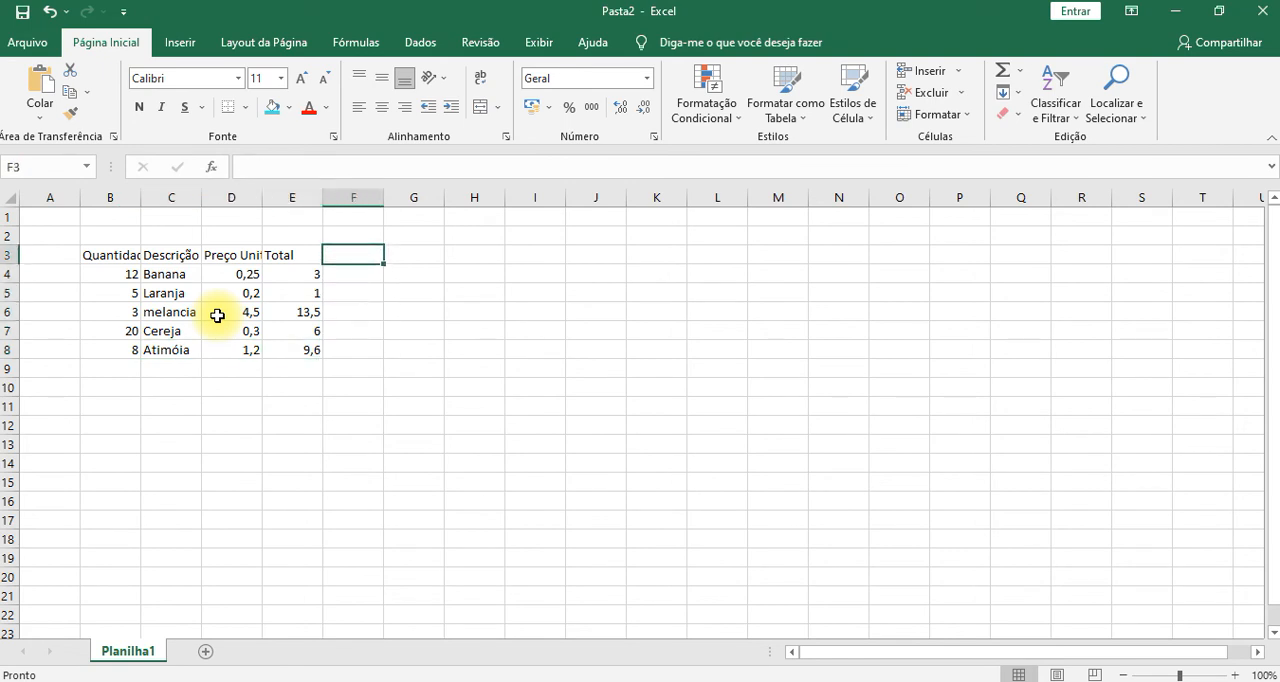
pyautogui.press('Left')
pyautogui.press('Left')
pyautogui.press('Left')
pyautogui.press('Left')
pyautogui.press('Left')
pyautogui.press('Down')
pyautogui.press('Down')
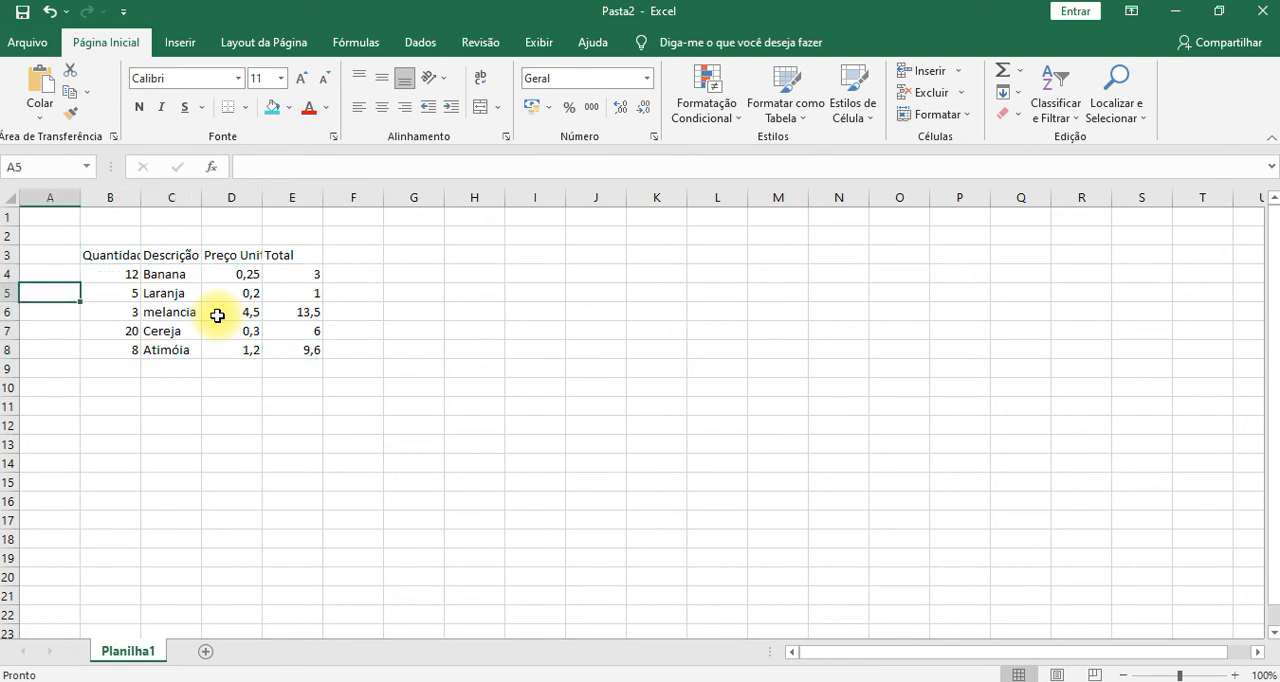
# Review the Banana row cell by cell from B4 to E4, as well as the Quantidade heading in B3.
pyautogui.press('Right')
pyautogui.press('Up')
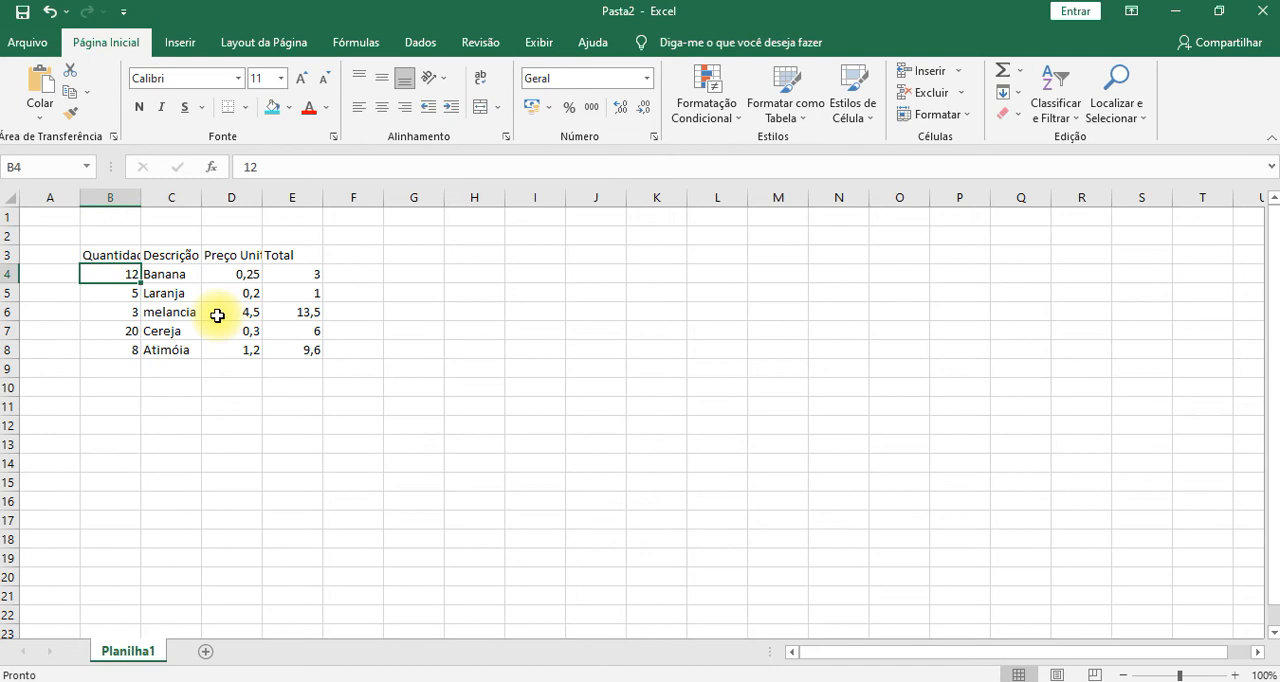
pyautogui.press('Right')
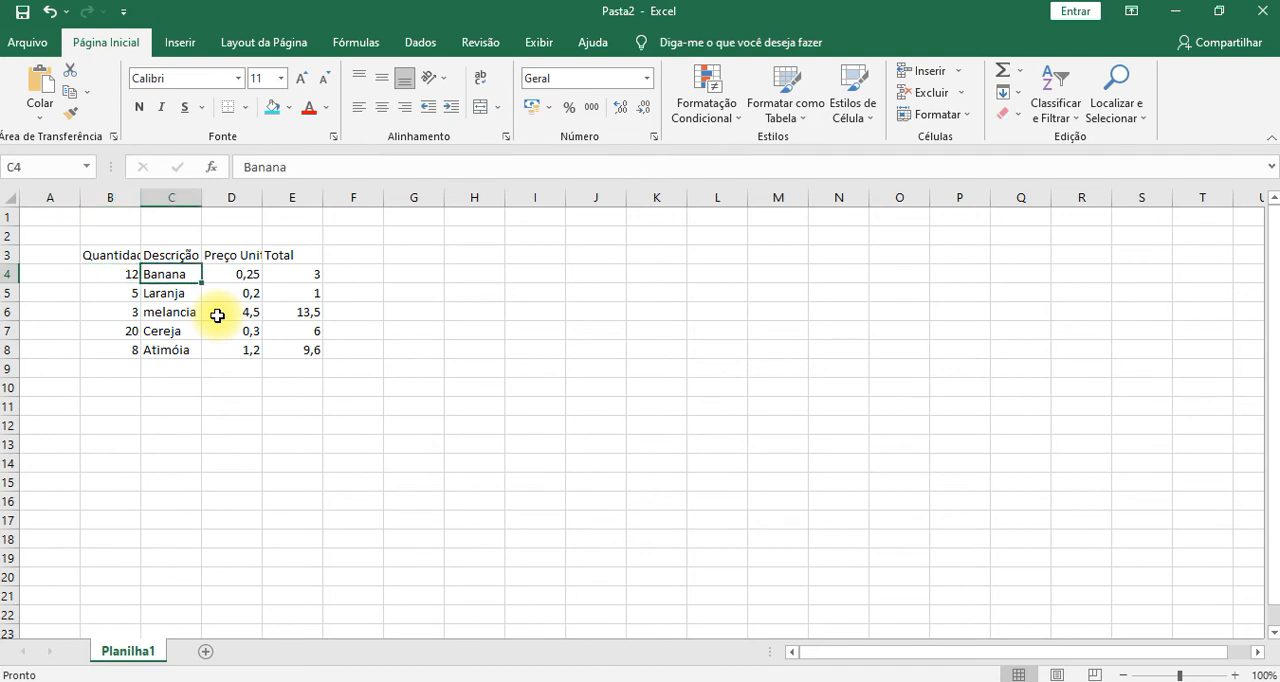
pyautogui.press('Right')
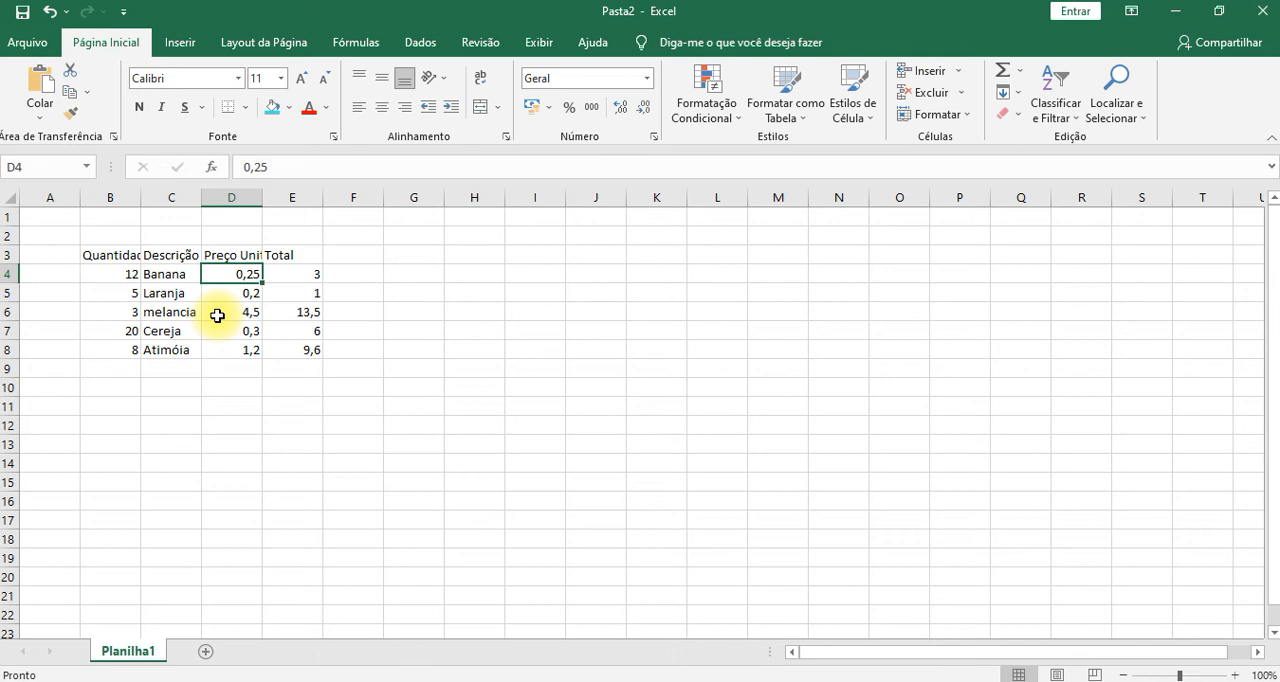
pyautogui.press('Right')
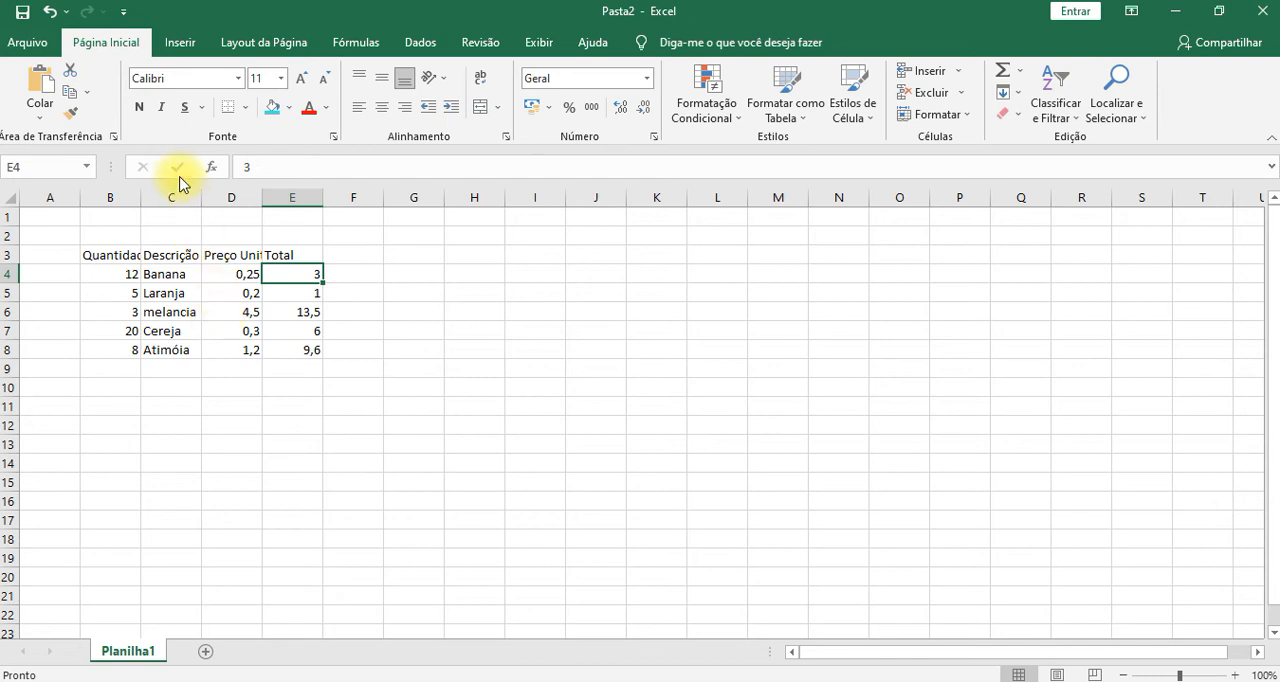
pyautogui.click(118, 258)
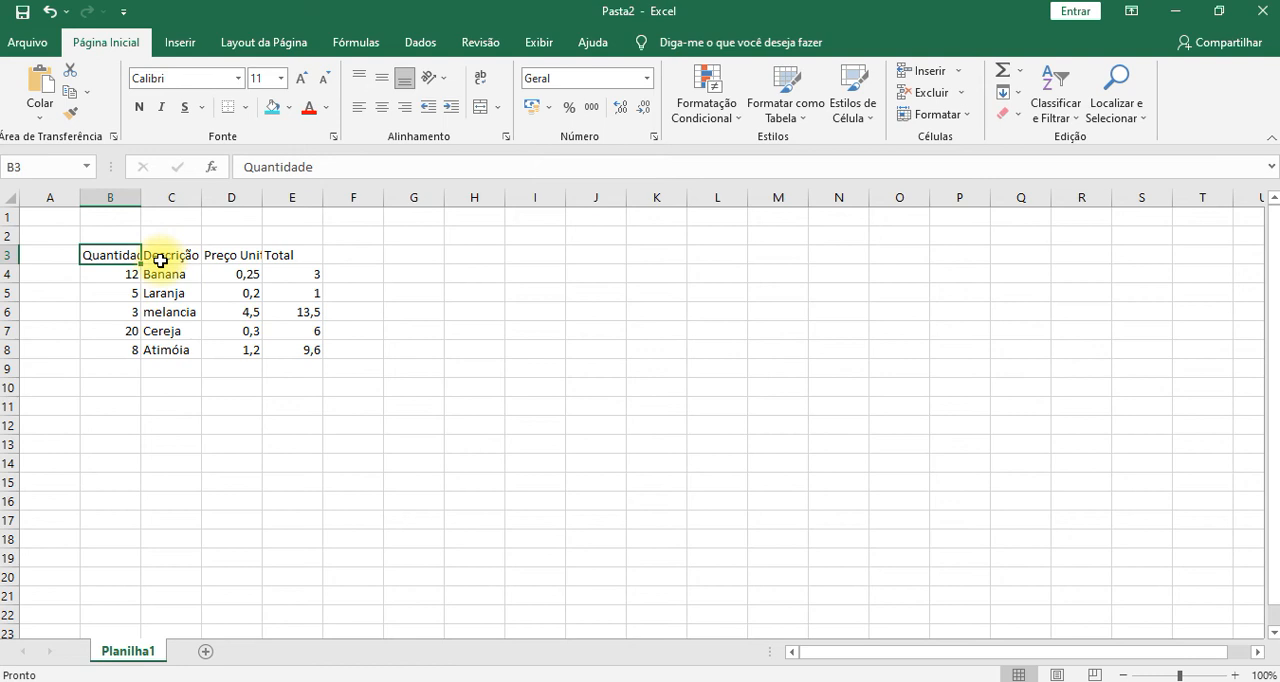
pyautogui.click(245, 424)
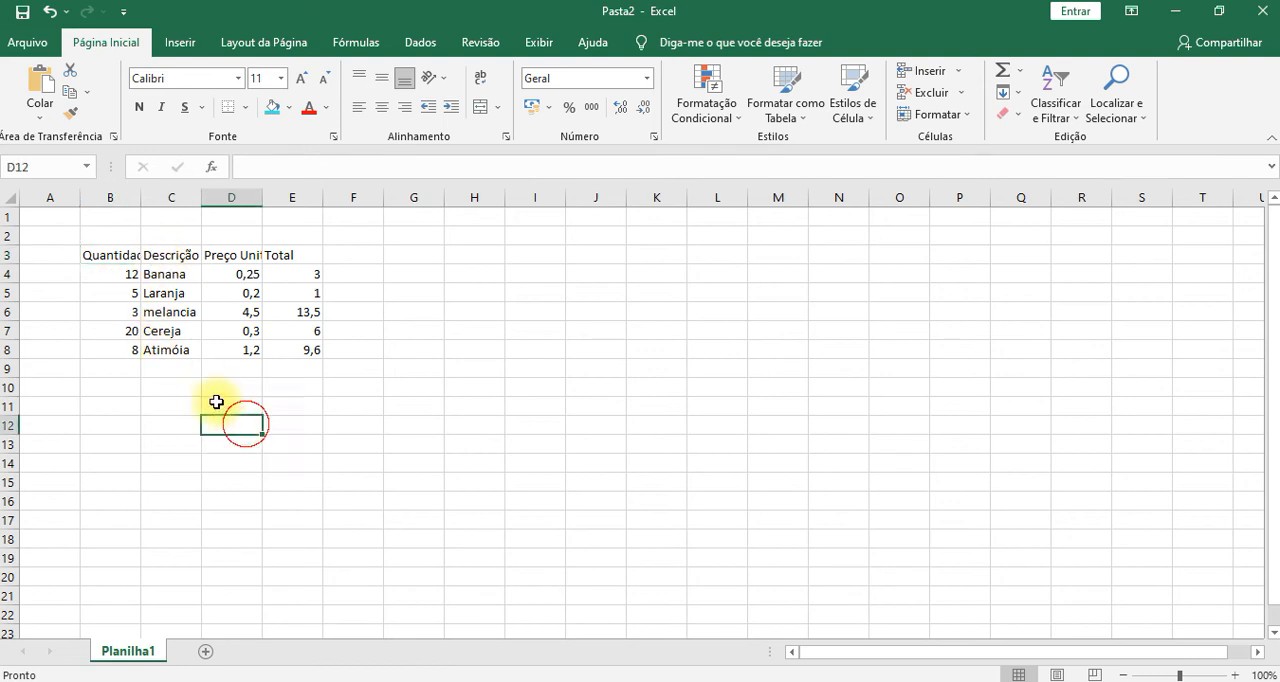
# Auto-fit the widths of columns B, C, D and E to their contents.
pyautogui.click(124, 256)
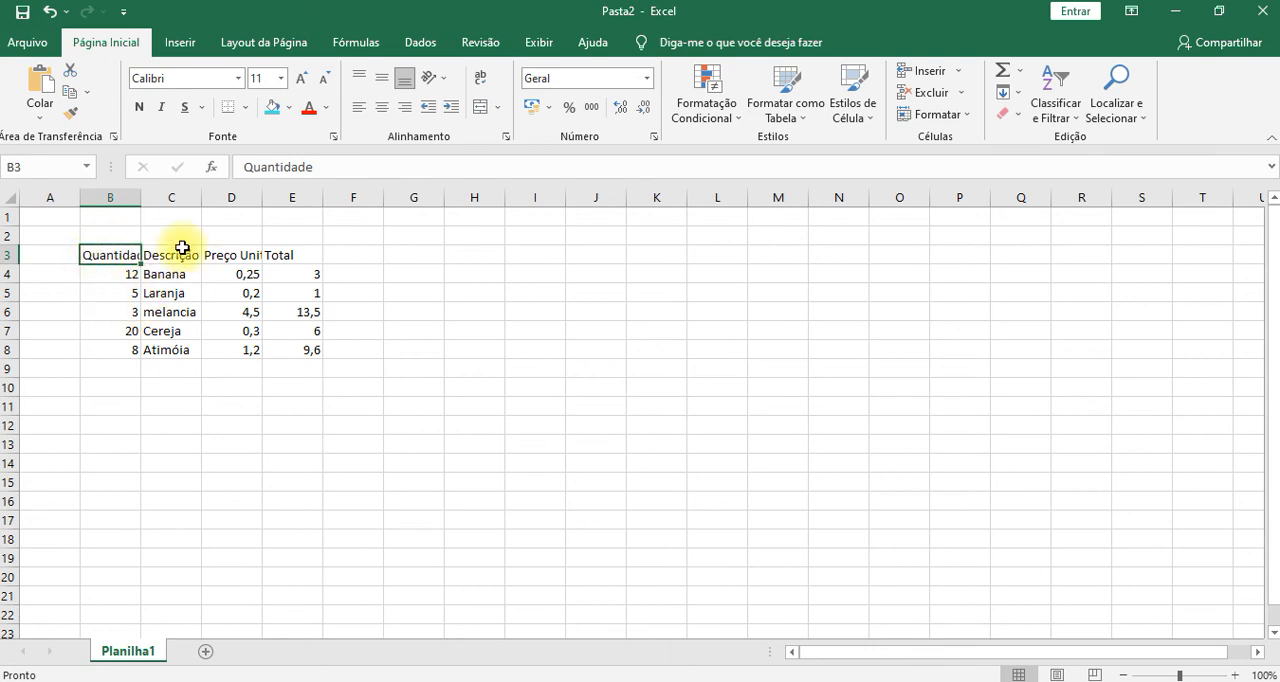
pyautogui.doubleClick(141, 198)
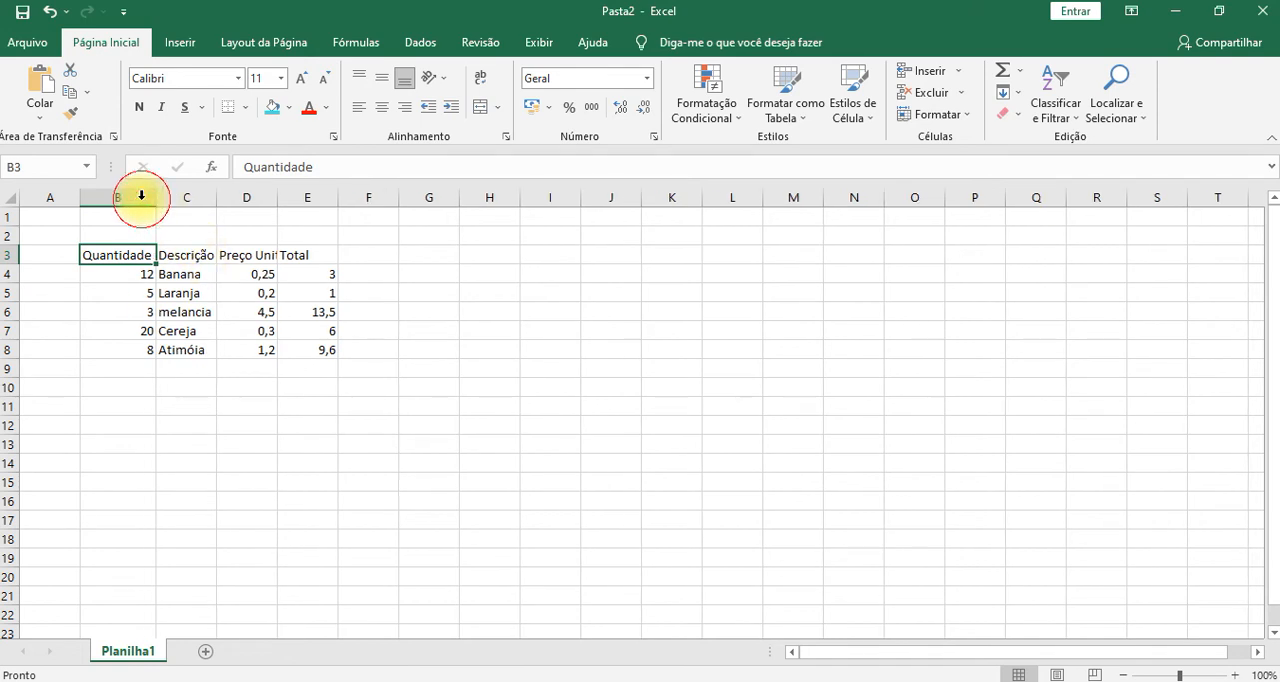
pyautogui.doubleClick(216, 197)
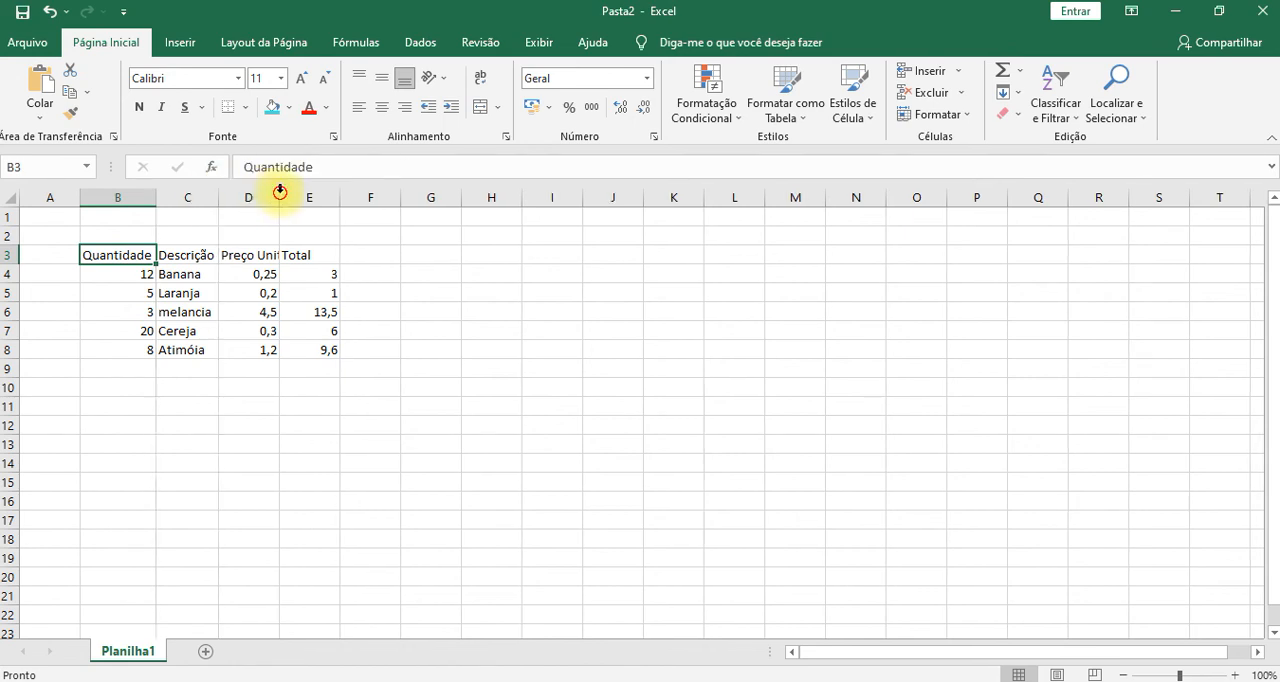
pyautogui.doubleClick(279, 197)
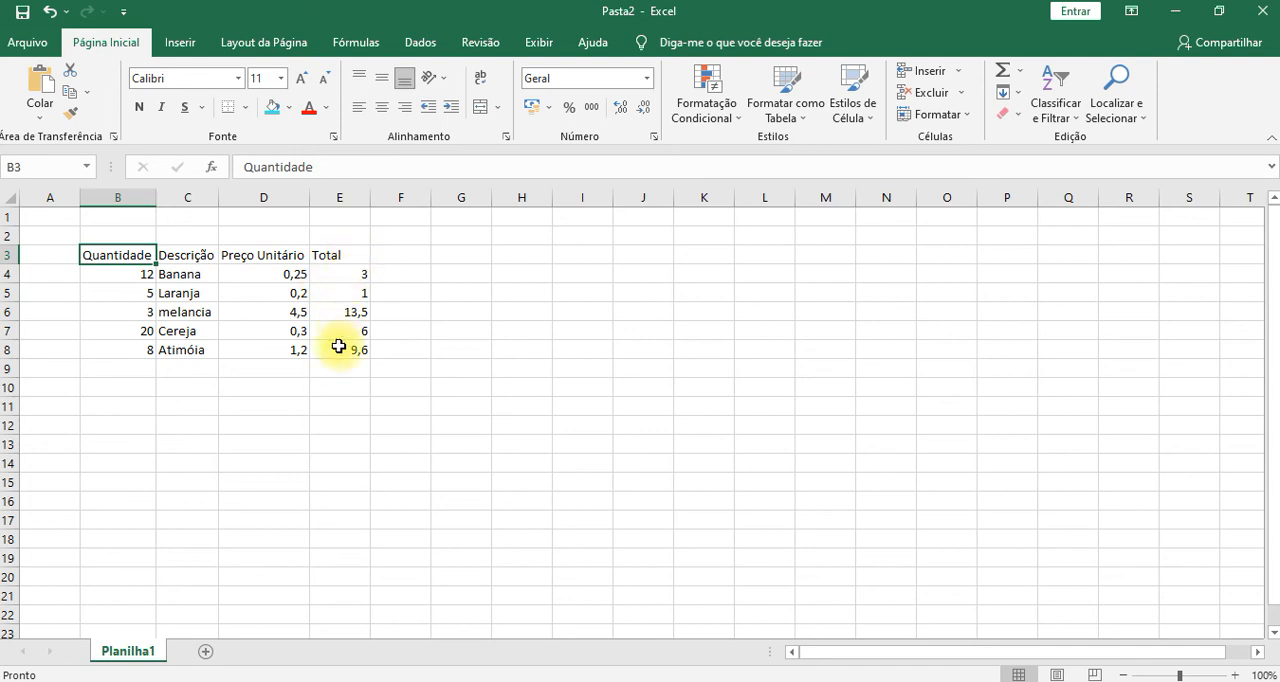
pyautogui.doubleClick(369, 198)
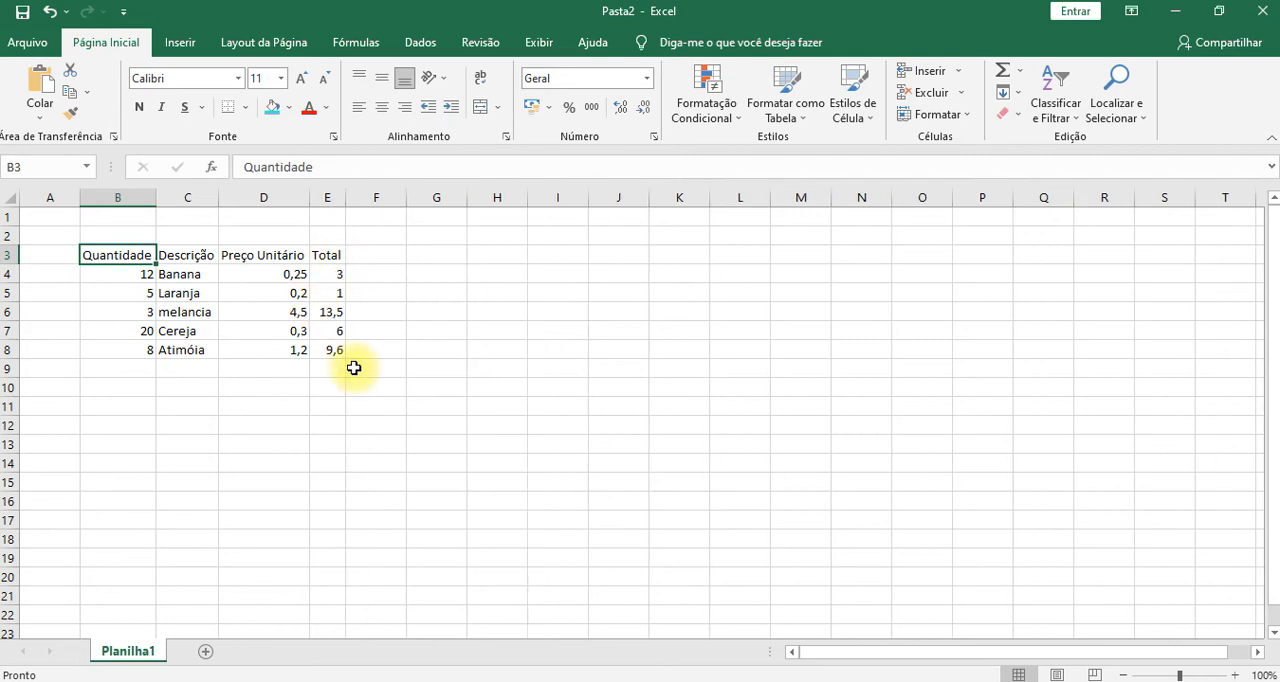
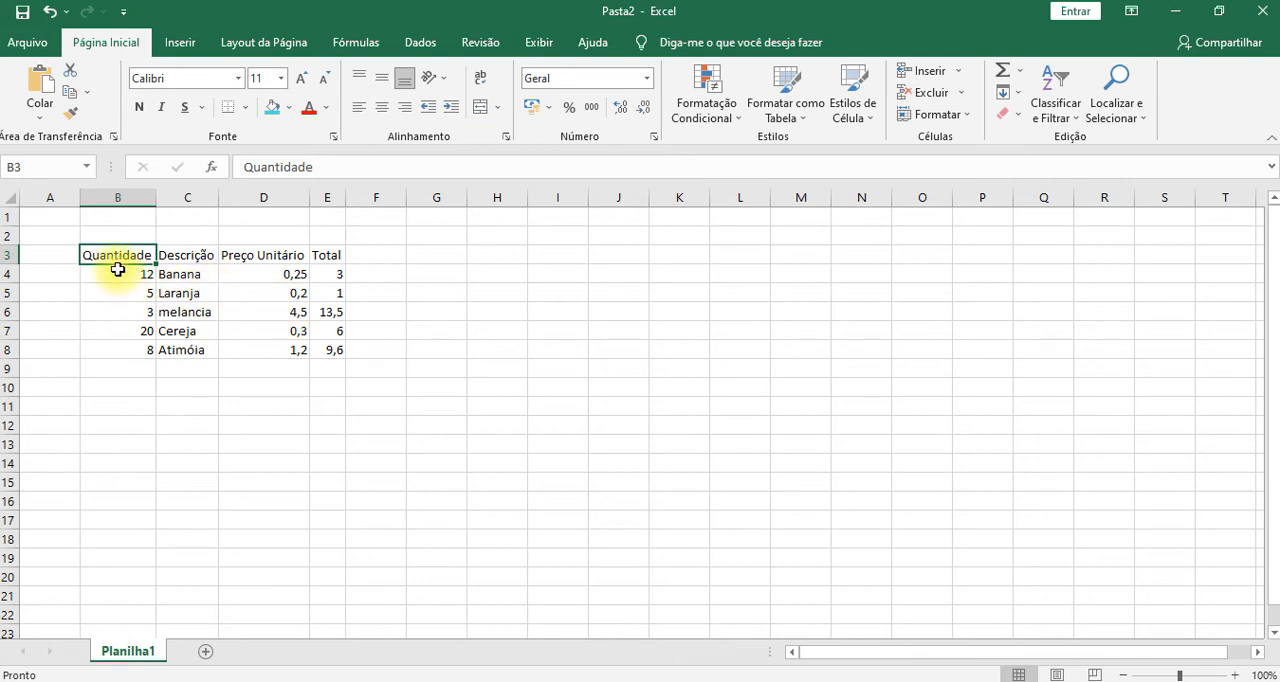
# Select cells of the fruit table one at a time, including B4, D8, E4, B7, D4 and B8.
pyautogui.click(118, 269)
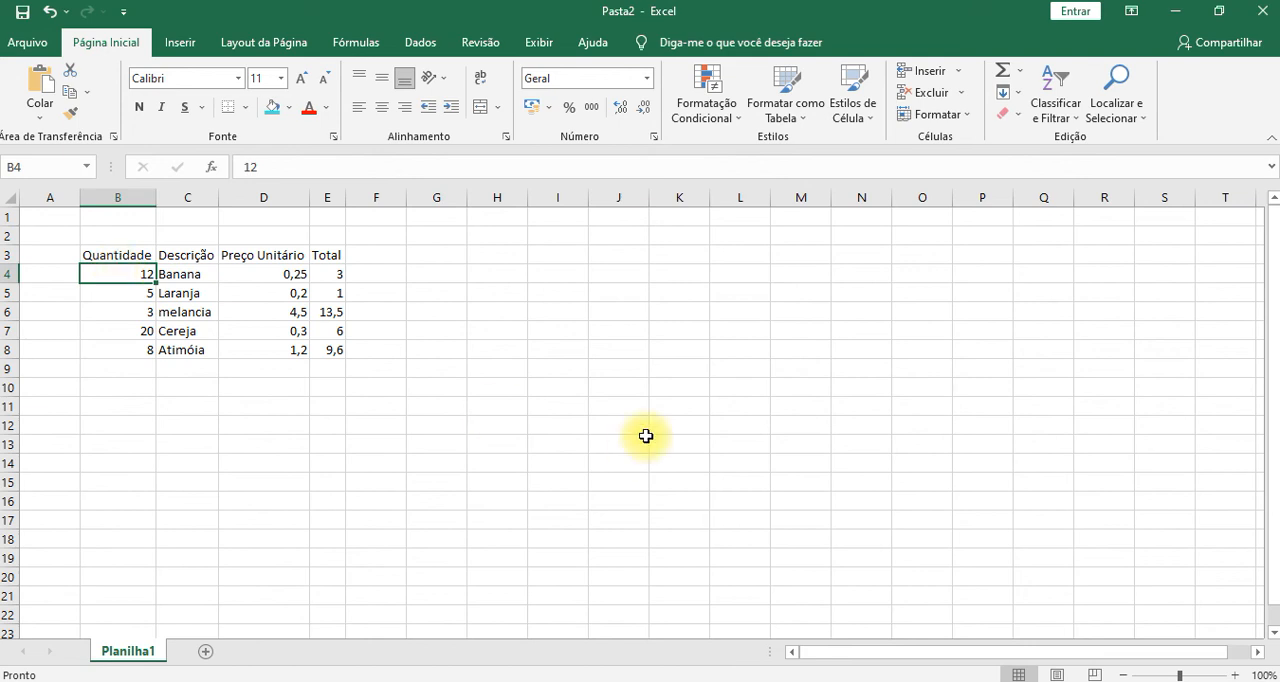
pyautogui.click(263, 352)
pyautogui.click(328, 275)
pyautogui.click(173, 281)
pyautogui.click(118, 335)
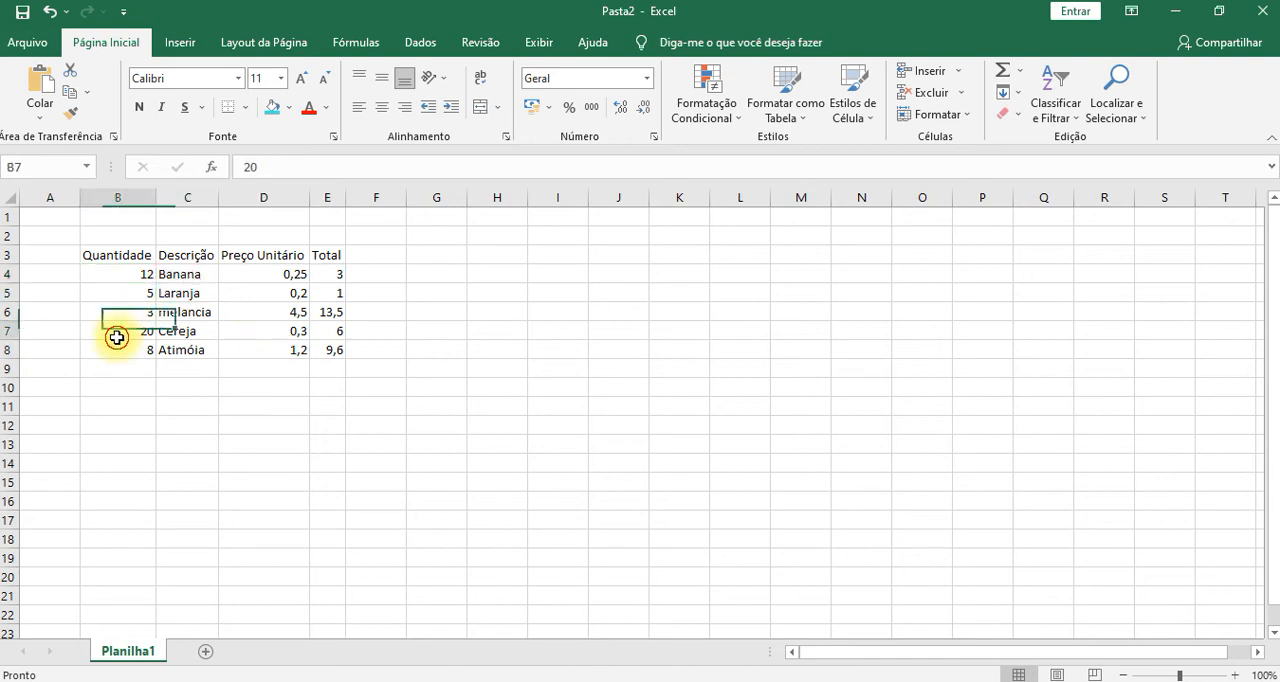
pyautogui.click(257, 345)
pyautogui.click(328, 350)
pyautogui.click(268, 275)
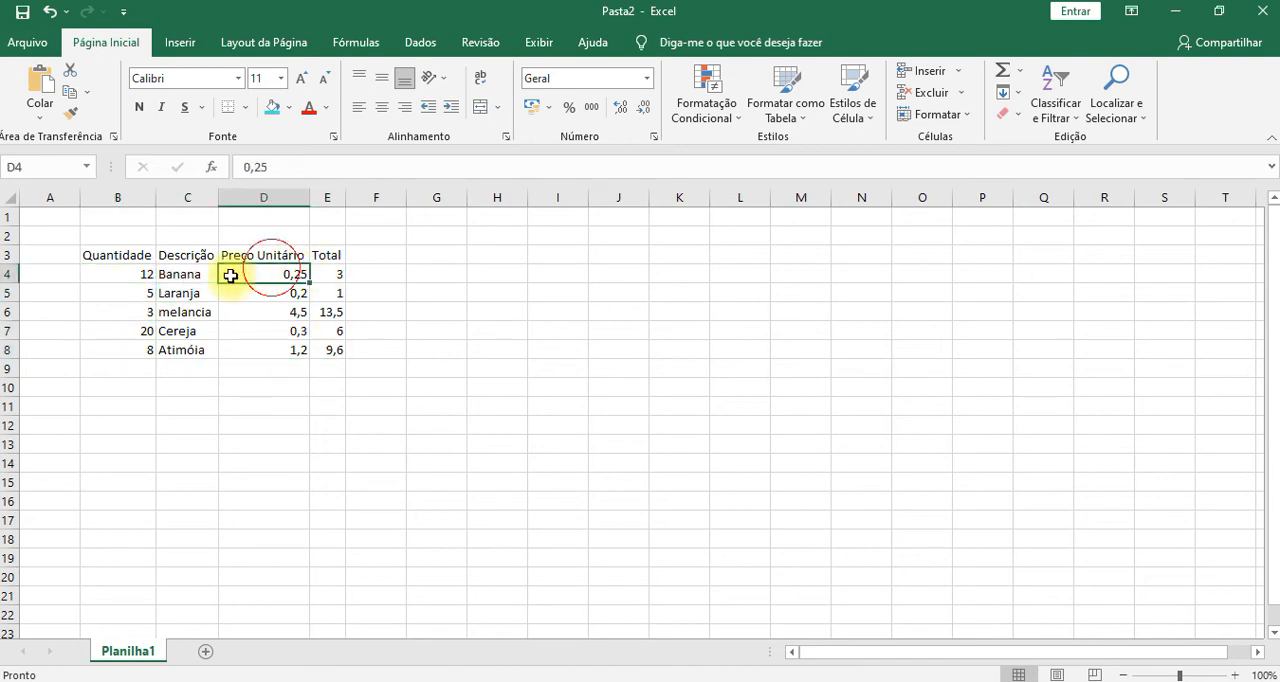
pyautogui.click(140, 293)
pyautogui.click(134, 341)
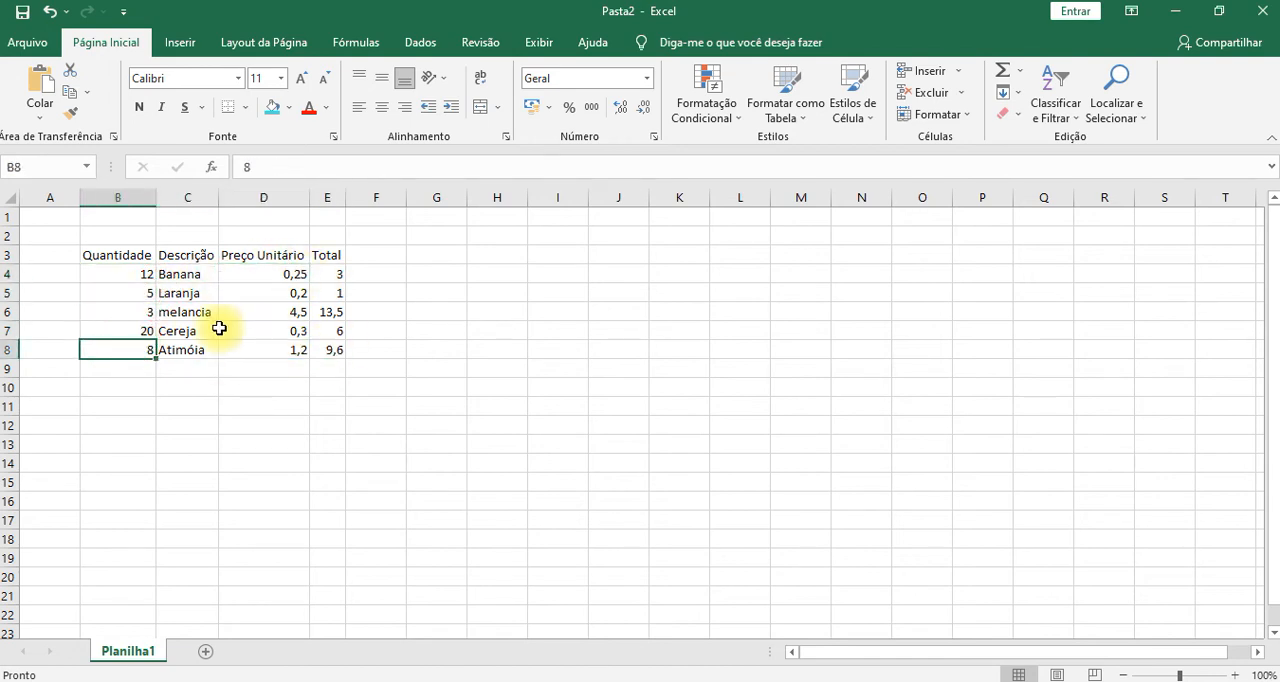
# Select contiguous blocks of cells, including B4:D9 within the fruit table and C10:D10 below it.
pyautogui.click(143, 274)
pyautogui.moveTo(143, 274); pyautogui.dragTo(307, 368)
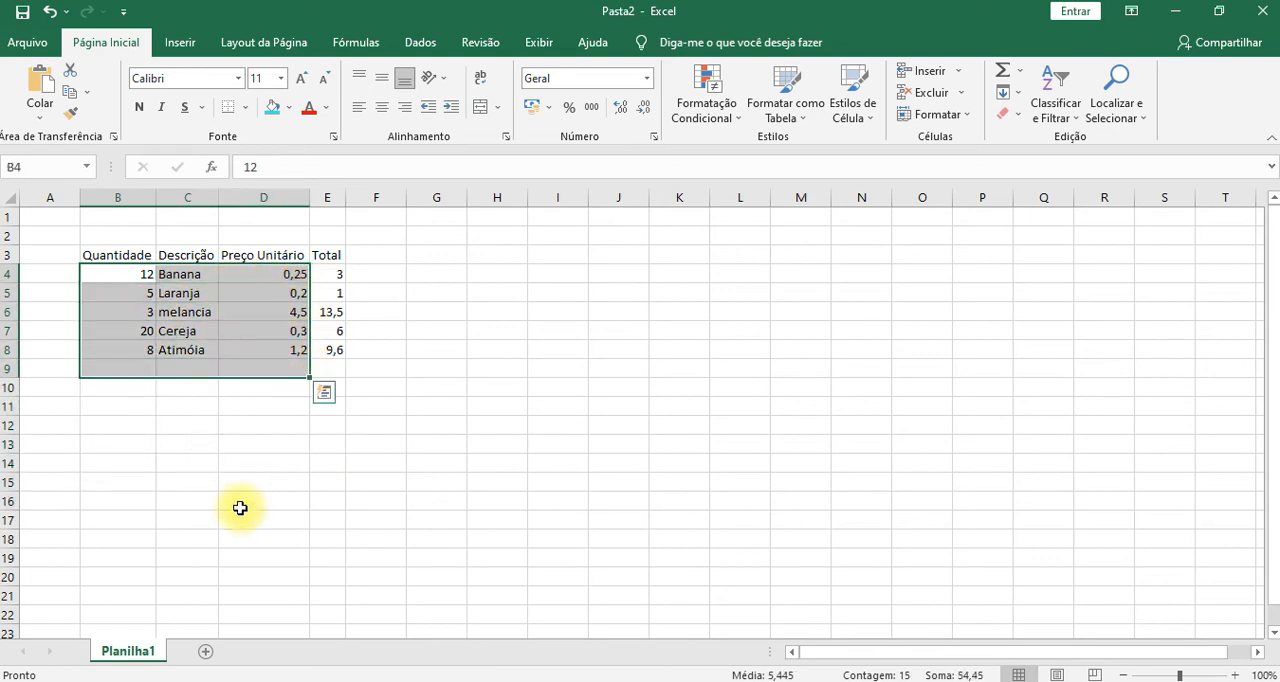
pyautogui.click(276, 475)
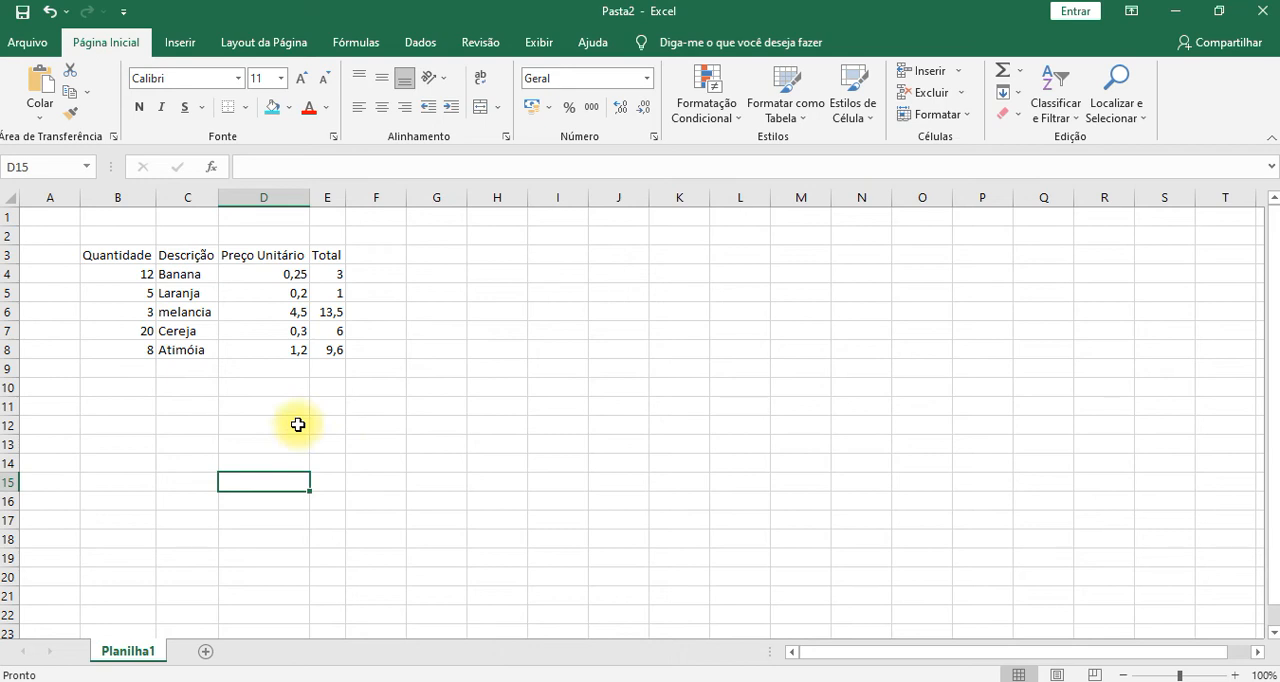
pyautogui.moveTo(150, 276); pyautogui.dragTo(315, 346)
pyautogui.moveTo(208, 388); pyautogui.dragTo(226, 388)
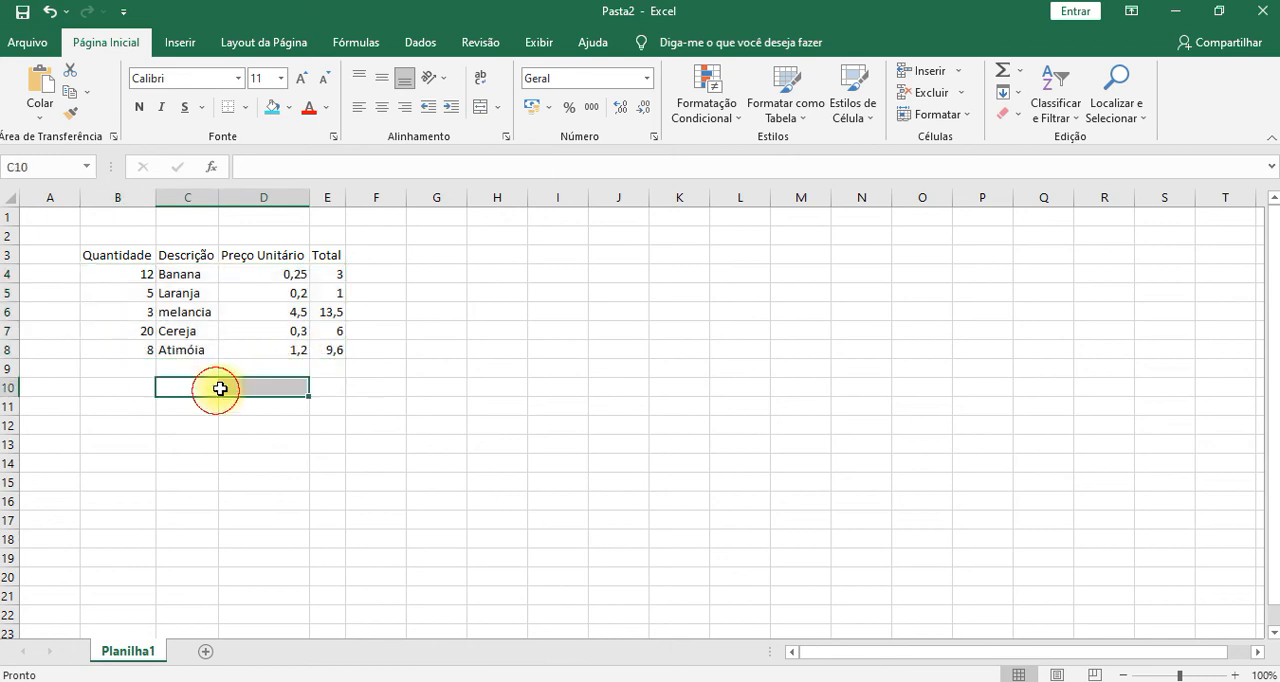
# Go through single quantity, unit price and total cells from B4 and D5 to E4 and E6, ending on D9.
pyautogui.click(139, 278)
pyautogui.click(292, 293)
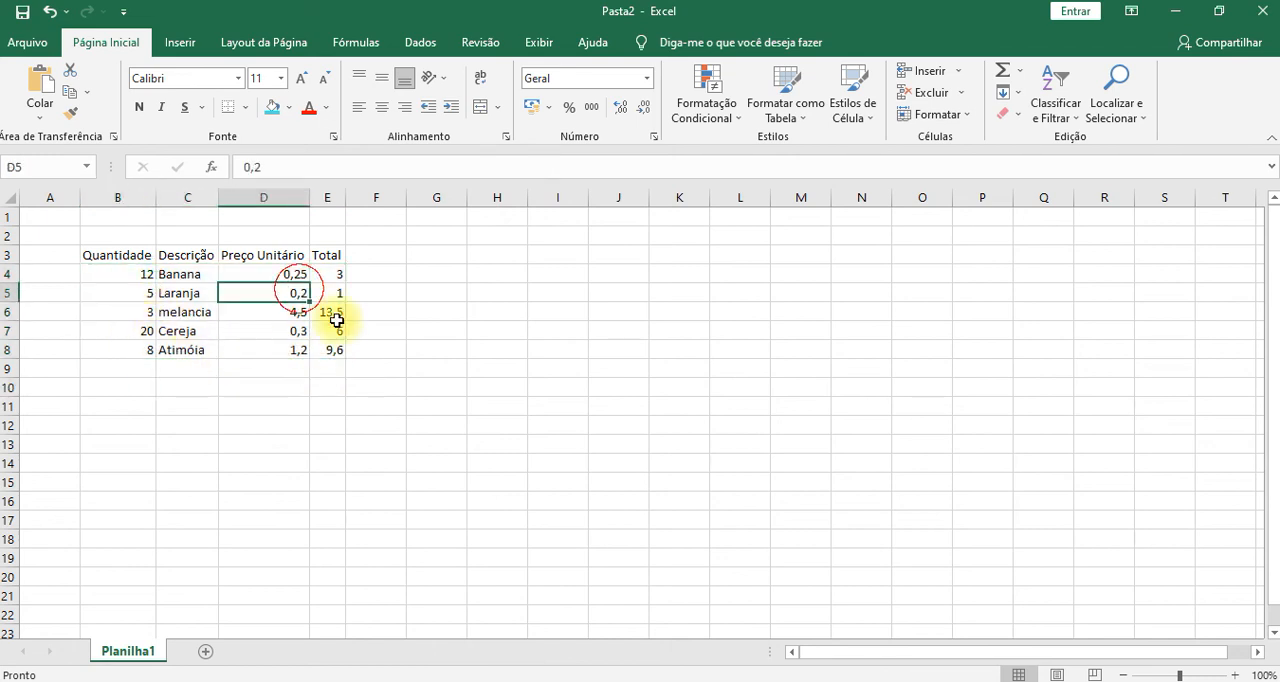
pyautogui.click(330, 334)
pyautogui.click(270, 351)
pyautogui.click(279, 290)
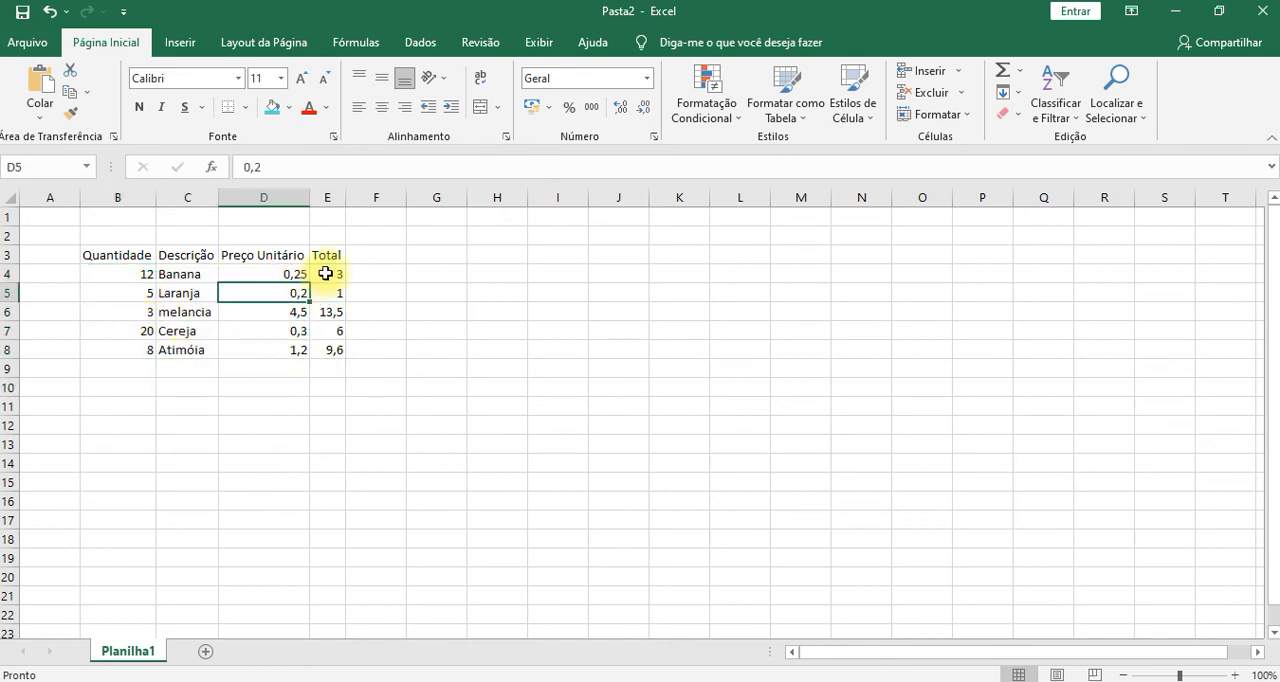
pyautogui.click(334, 271)
pyautogui.click(336, 311)
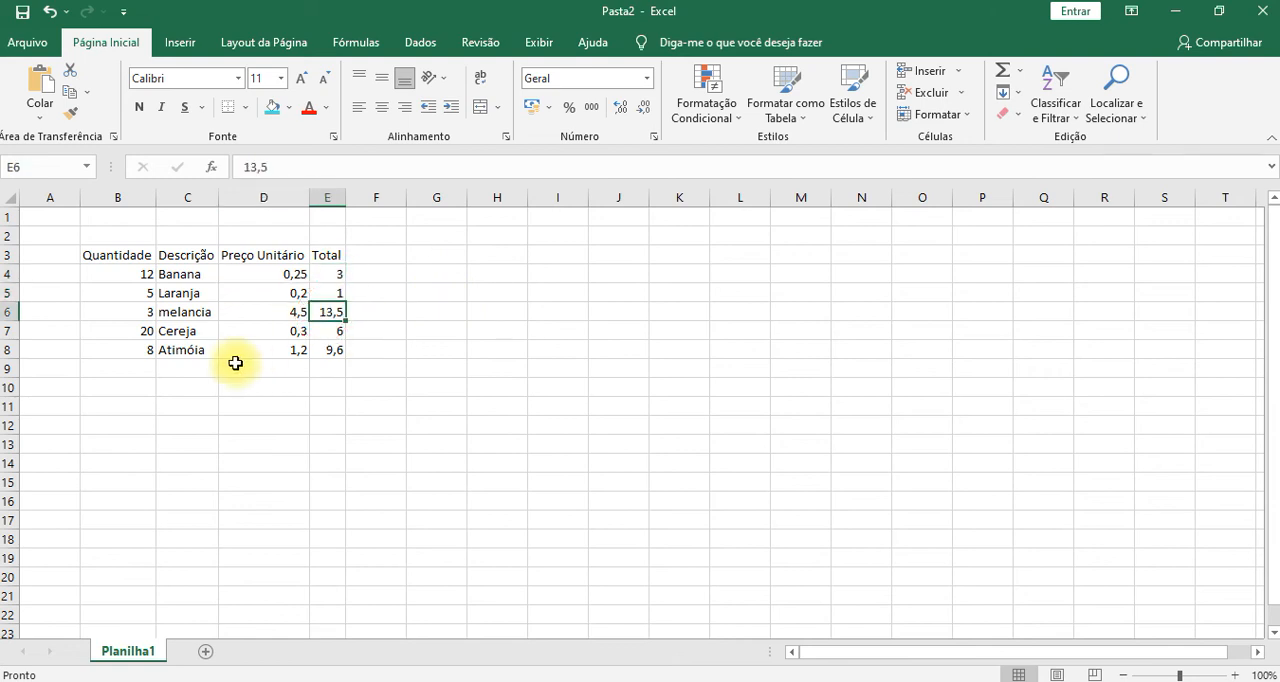
pyautogui.click(236, 367)
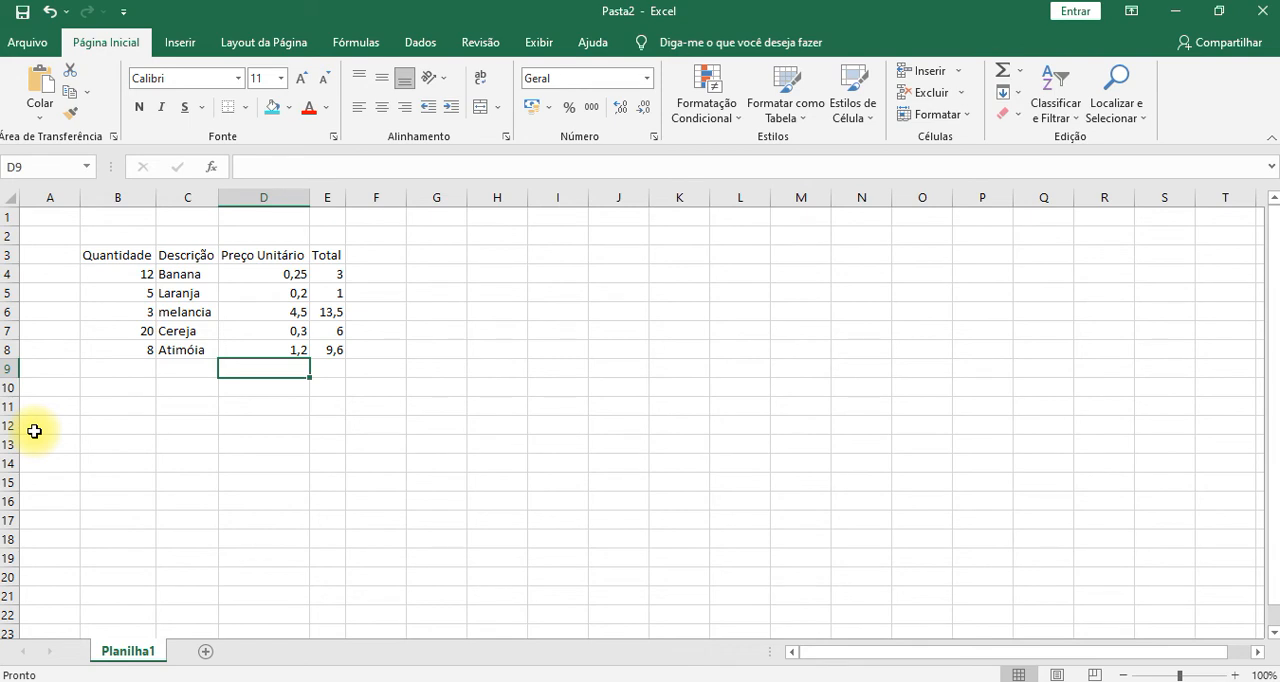
# Select empty cells outside the table one at a time, starting at H10 and ending at G3.
pyautogui.click(517, 394)
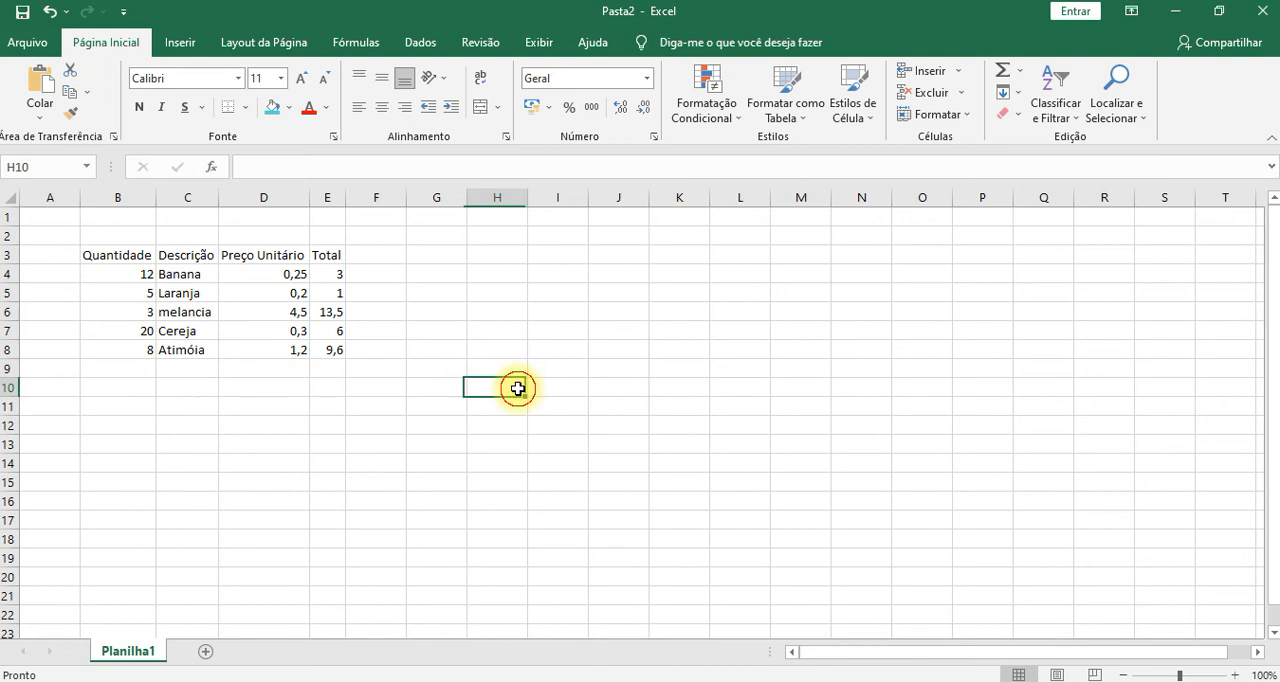
pyautogui.click(655, 307)
pyautogui.click(571, 460)
pyautogui.click(264, 500)
pyautogui.click(140, 449)
pyautogui.click(505, 386)
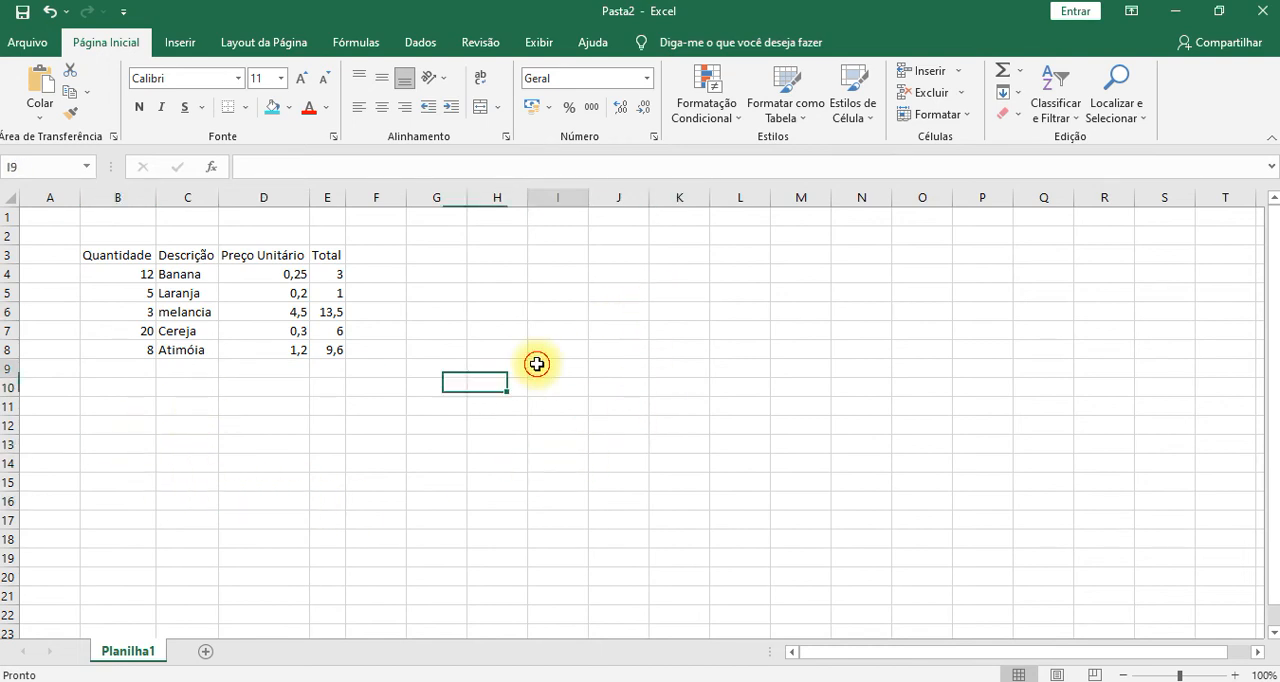
pyautogui.click(465, 260)
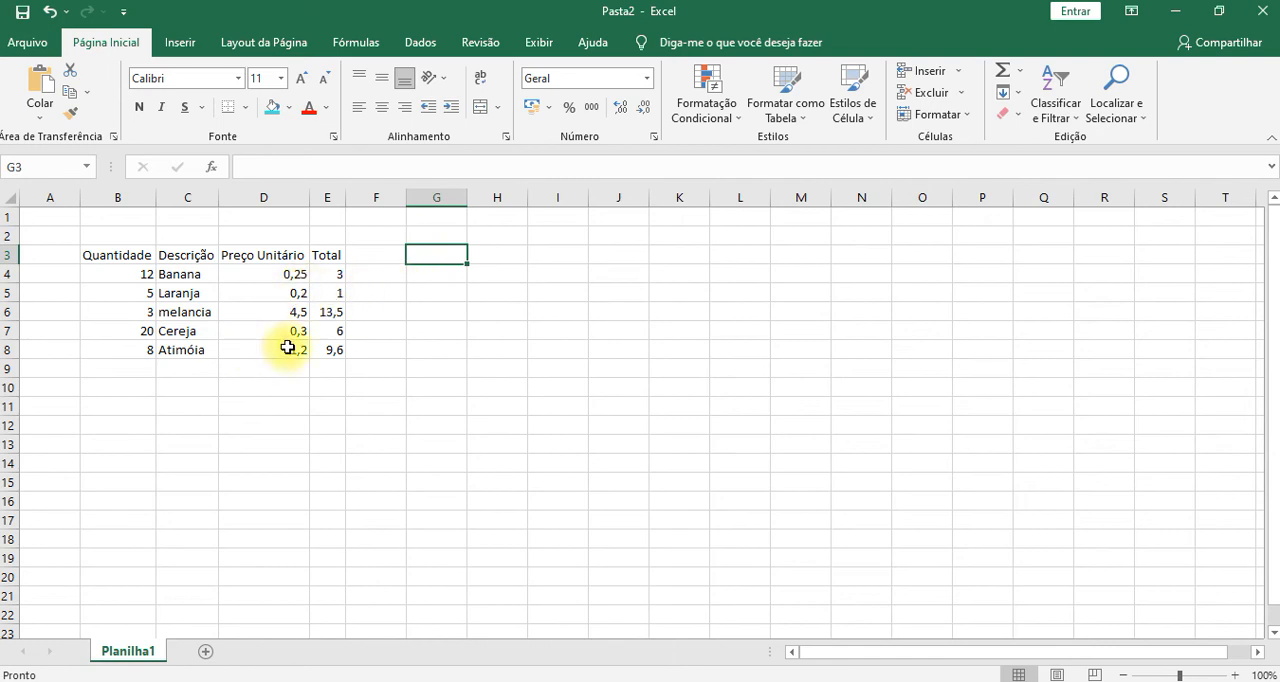
# Build a non-adjacent selection of table cells B4, D5, E8, B8, C6, E5 and D7.
pyautogui.click(146, 279)
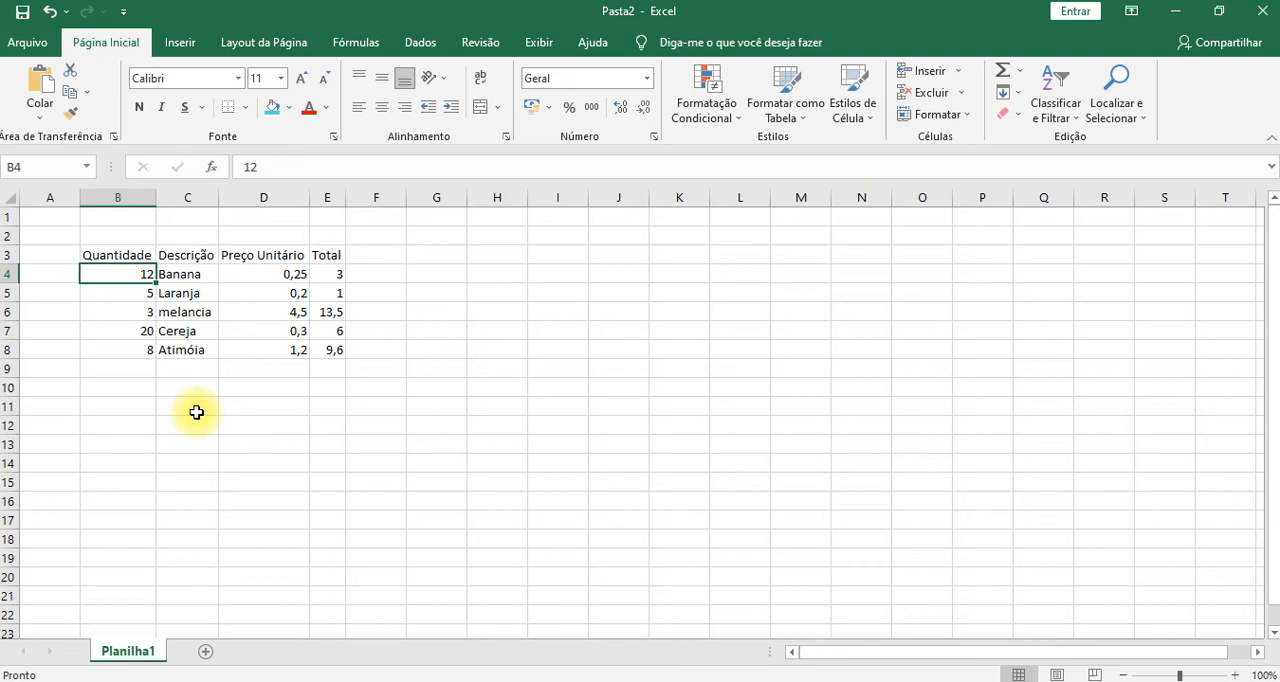
pyautogui.keyDown('ctrl'); pyautogui.click(286, 293); pyautogui.keyUp('ctrl')
pyautogui.keyDown('ctrl'); pyautogui.click(335, 347); pyautogui.keyUp('ctrl')
pyautogui.keyDown('ctrl'); pyautogui.click(120, 350); pyautogui.keyUp('ctrl')
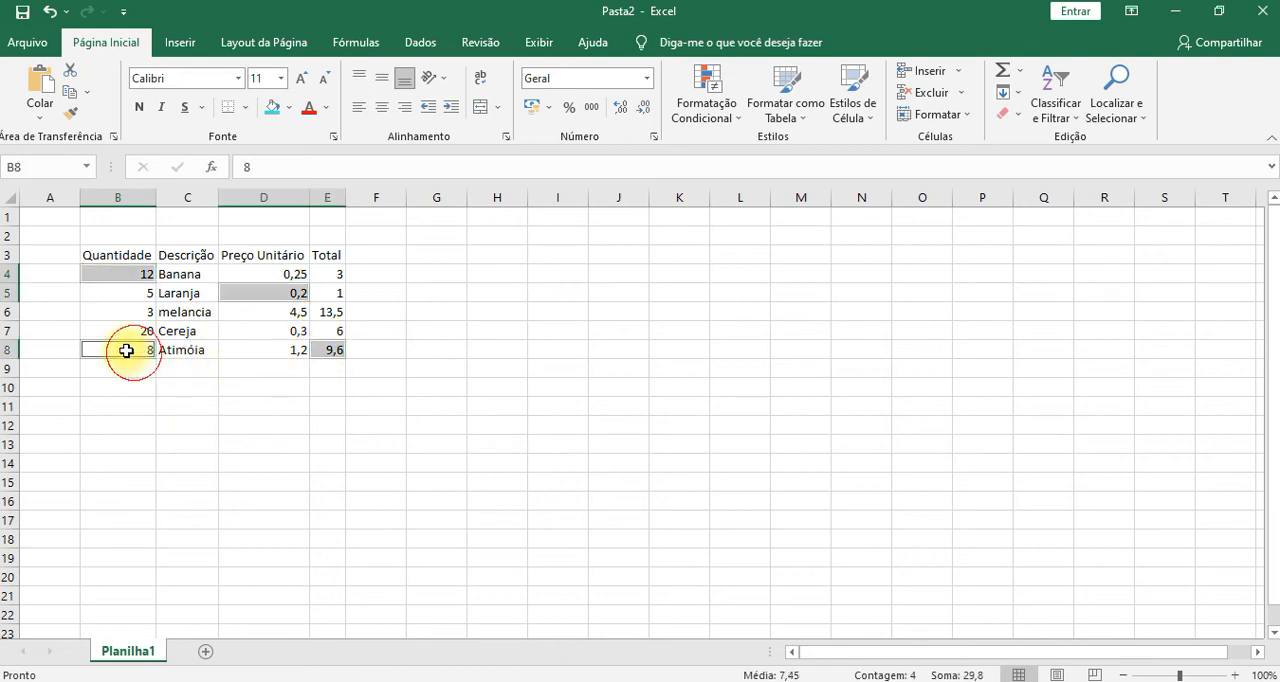
pyautogui.keyDown('ctrl'); pyautogui.click(182, 313); pyautogui.keyUp('ctrl')
pyautogui.keyDown('ctrl'); pyautogui.click(338, 292); pyautogui.keyUp('ctrl')
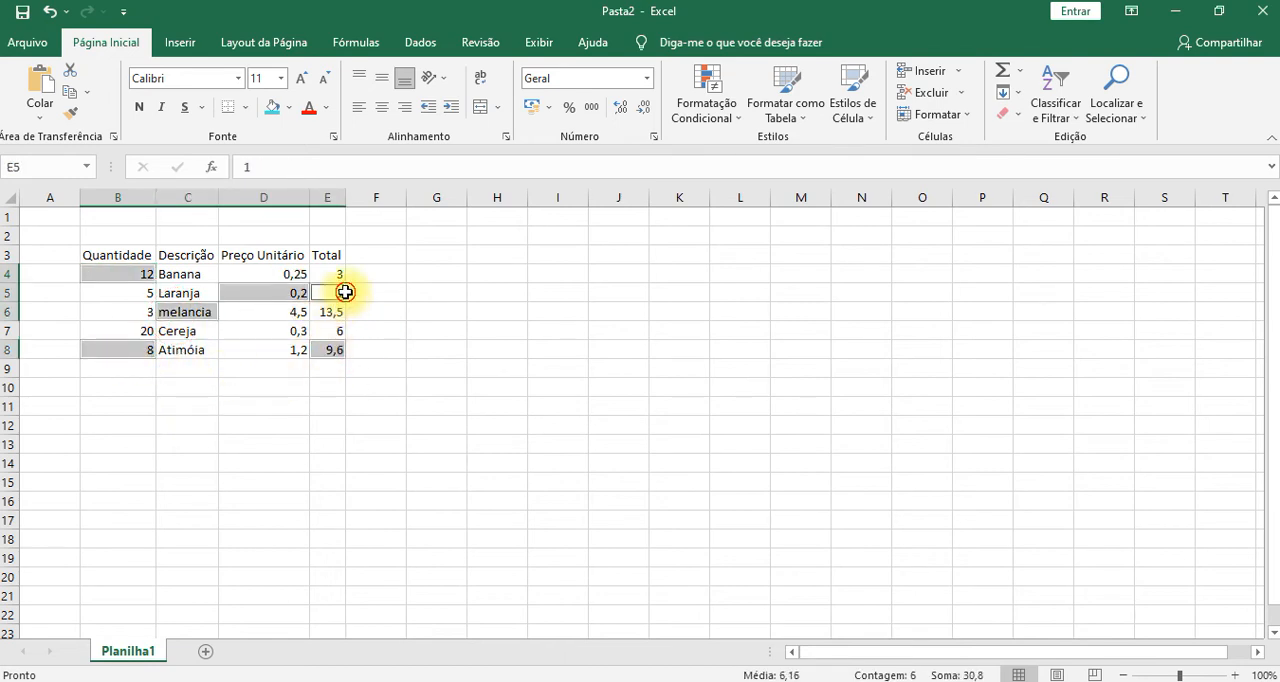
pyautogui.keyDown('ctrl'); pyautogui.click(290, 332); pyautogui.keyUp('ctrl')
# Extend the non-adjacent selection with empty cells I9, N4, L15, G17, G6, C14, I4 and K11.
pyautogui.keyDown('ctrl'); pyautogui.click(553, 366); pyautogui.keyUp('ctrl')
pyautogui.keyDown('ctrl'); pyautogui.click(872, 273); pyautogui.keyUp('ctrl')
pyautogui.keyDown('ctrl'); pyautogui.click(750, 482); pyautogui.keyUp('ctrl')
pyautogui.keyDown('ctrl'); pyautogui.click(436, 517); pyautogui.keyUp('ctrl')
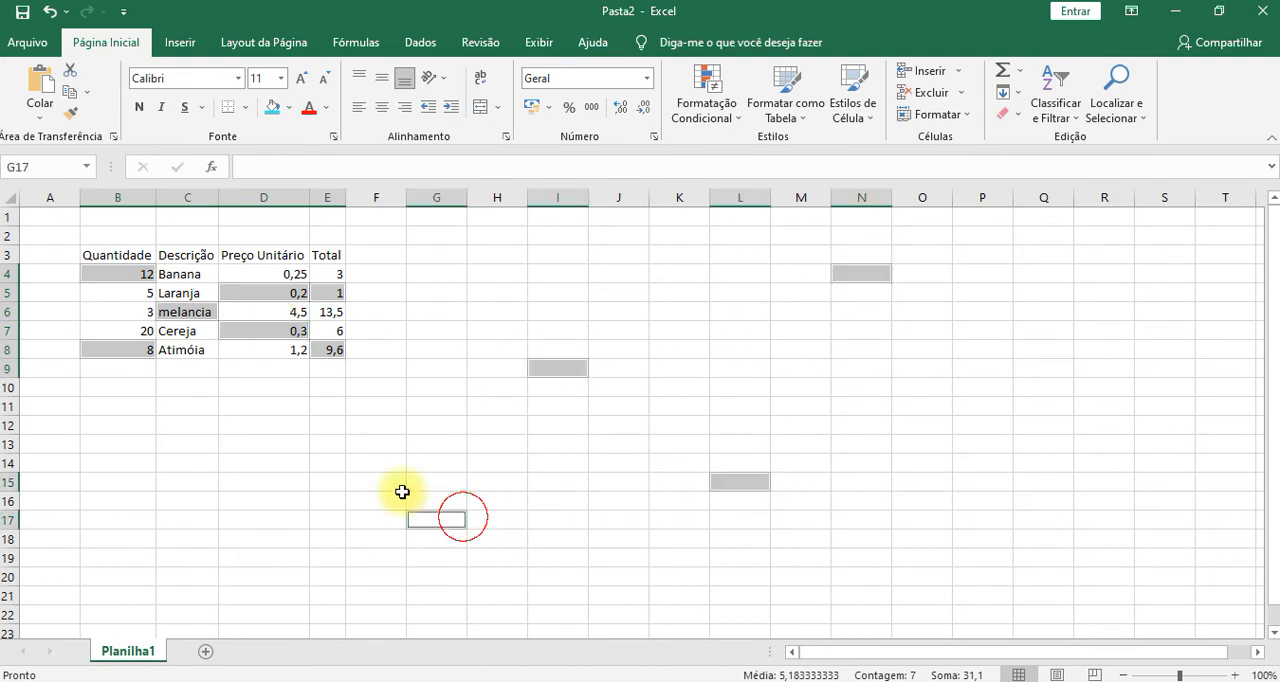
pyautogui.keyDown('ctrl'); pyautogui.click(436, 310); pyautogui.keyUp('ctrl')
pyautogui.keyDown('ctrl'); pyautogui.click(170, 464); pyautogui.keyUp('ctrl')
pyautogui.keyDown('ctrl'); pyautogui.click(548, 275); pyautogui.keyUp('ctrl')
pyautogui.keyDown('ctrl'); pyautogui.click(680, 405); pyautogui.keyUp('ctrl')
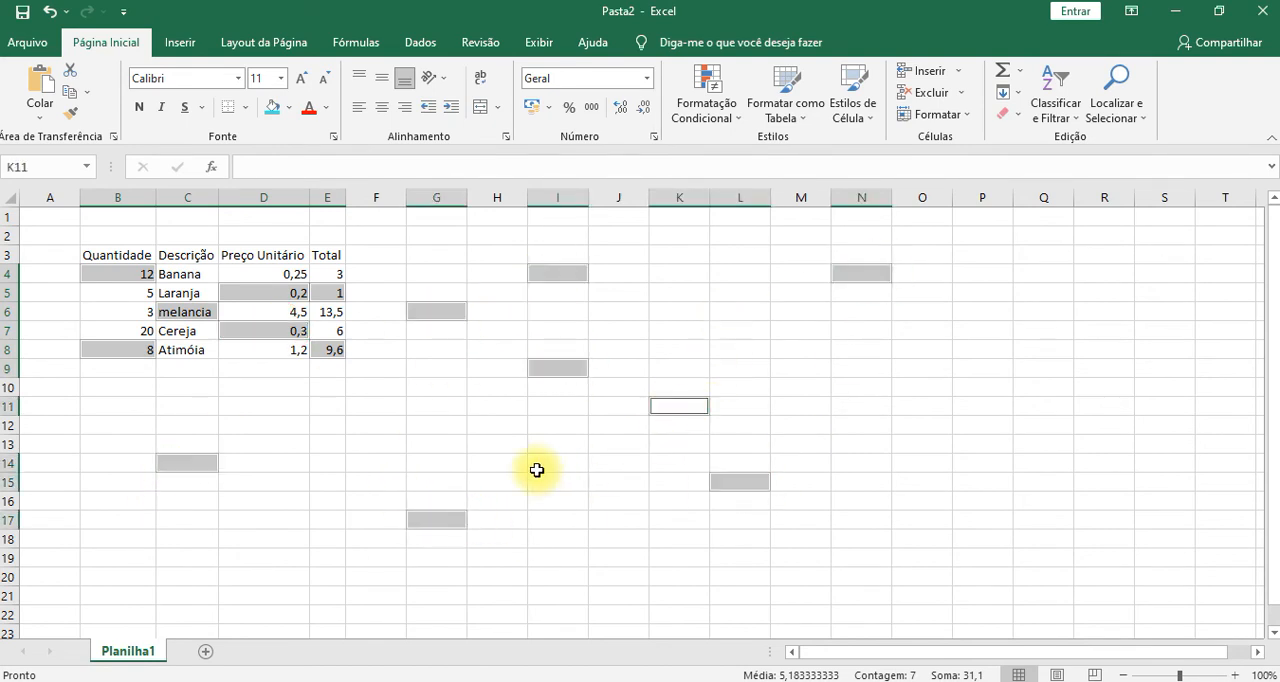
# Add cells H14, D11, B15, D20, G12, K5, N11, M19 and I19 to the multiple selection.
pyautogui.keyDown('ctrl'); pyautogui.click(497, 463); pyautogui.keyUp('ctrl')
pyautogui.keyDown('ctrl'); pyautogui.click(264, 406); pyautogui.keyUp('ctrl')
pyautogui.keyDown('ctrl'); pyautogui.click(95, 481); pyautogui.keyUp('ctrl')
pyautogui.keyDown('ctrl'); pyautogui.click(272, 577); pyautogui.keyUp('ctrl')
pyautogui.keyDown('ctrl'); pyautogui.click(436, 424); pyautogui.keyUp('ctrl')
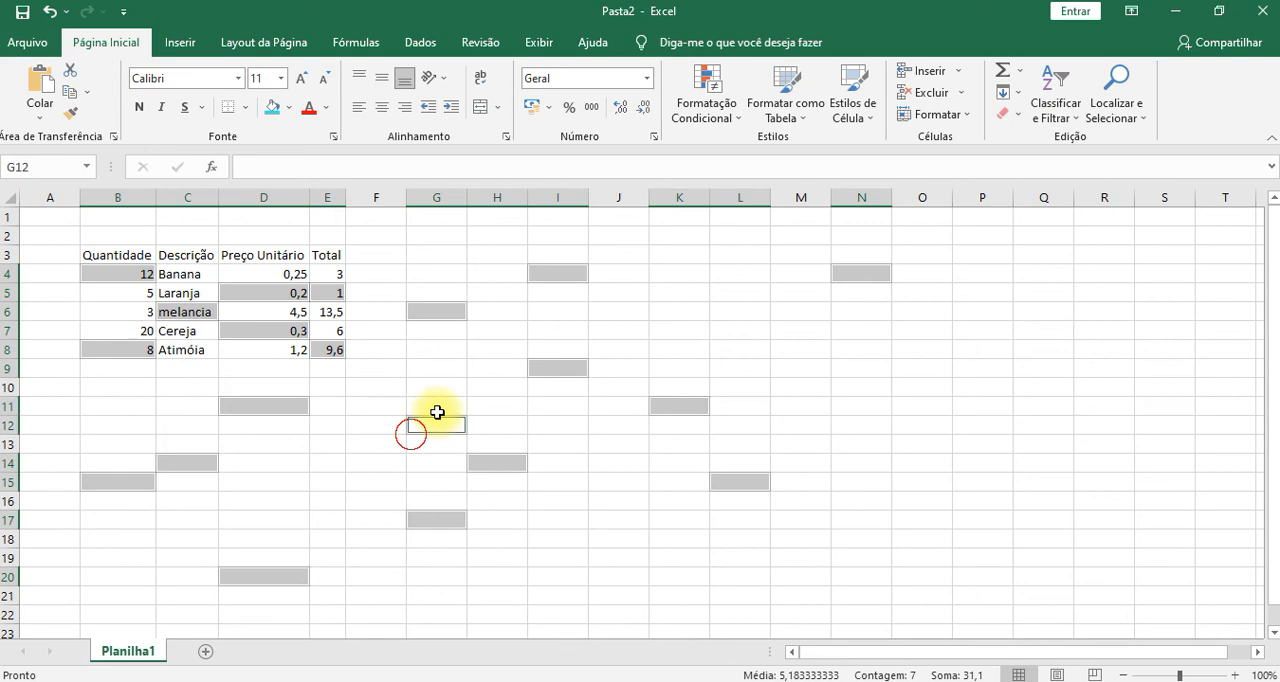
pyautogui.keyDown('ctrl'); pyautogui.click(676, 293); pyautogui.keyUp('ctrl')
pyautogui.keyDown('ctrl'); pyautogui.click(858, 405); pyautogui.keyUp('ctrl')
pyautogui.keyDown('ctrl'); pyautogui.click(800, 557); pyautogui.keyUp('ctrl')
pyautogui.keyDown('ctrl'); pyautogui.click(557, 557); pyautogui.keyUp('ctrl')
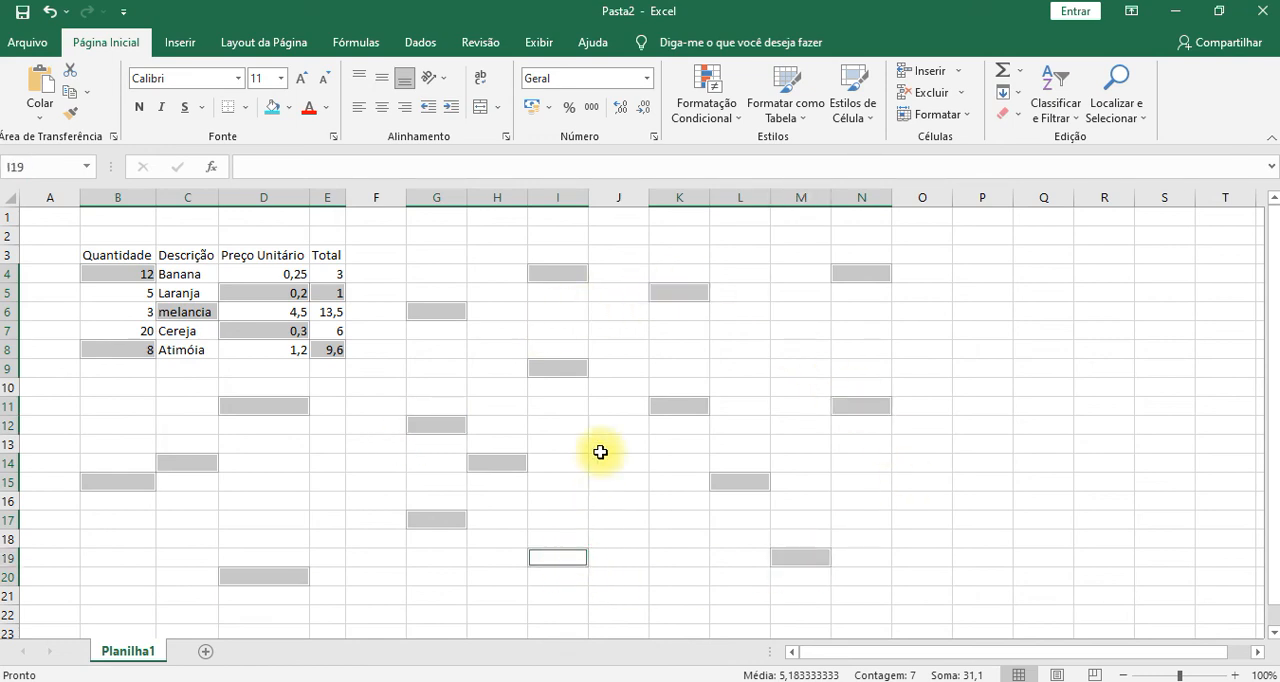
# Include cells J12, G8, G2, M4, P9, P17, N22, J20, I14 and K8 in the multiple selection as well.
pyautogui.keyDown('ctrl'); pyautogui.click(618, 424); pyautogui.keyUp('ctrl')
pyautogui.keyDown('ctrl'); pyautogui.click(436, 349); pyautogui.keyUp('ctrl')
pyautogui.keyDown('ctrl'); pyautogui.click(436, 235); pyautogui.keyUp('ctrl')
pyautogui.keyDown('ctrl'); pyautogui.click(804, 274); pyautogui.keyUp('ctrl')
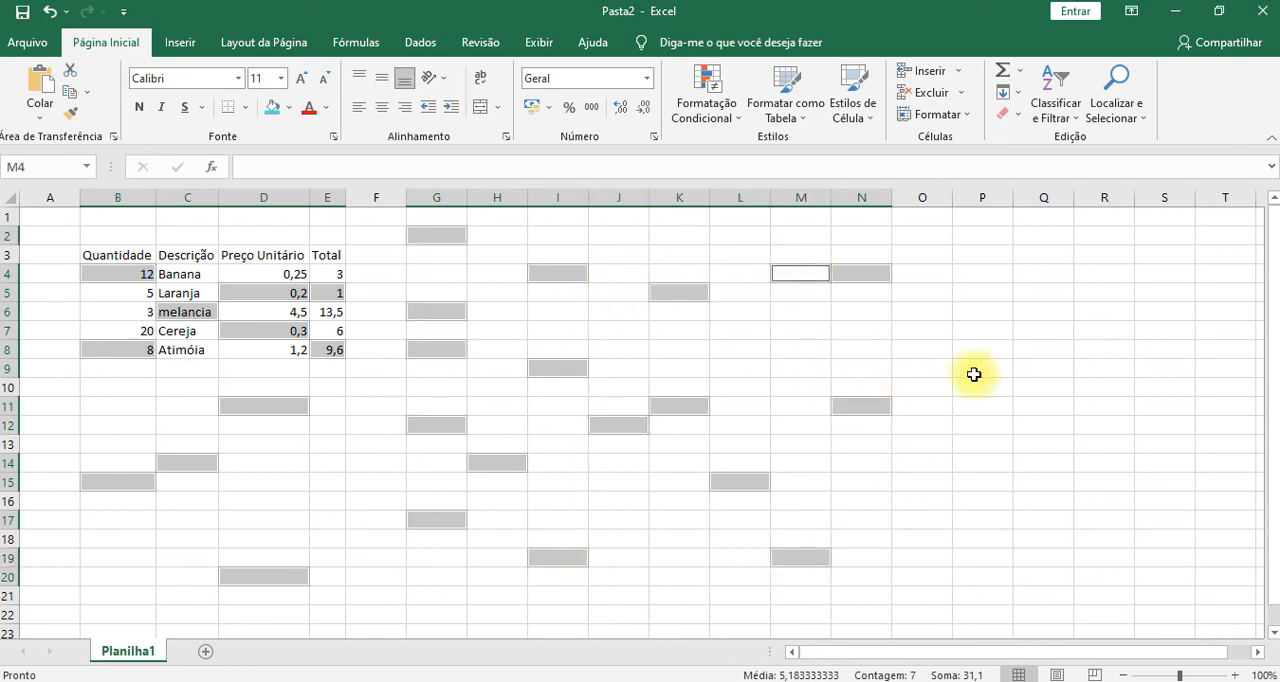
pyautogui.keyDown('ctrl'); pyautogui.click(975, 368); pyautogui.keyUp('ctrl')
pyautogui.keyDown('ctrl'); pyautogui.click(980, 519); pyautogui.keyUp('ctrl')
pyautogui.keyDown('ctrl'); pyautogui.click(861, 614); pyautogui.keyUp('ctrl')
pyautogui.keyDown('ctrl'); pyautogui.click(618, 576); pyautogui.keyUp('ctrl')
pyautogui.keyDown('ctrl'); pyautogui.click(560, 463); pyautogui.keyUp('ctrl')
pyautogui.keyDown('ctrl'); pyautogui.click(692, 343); pyautogui.keyUp('ctrl')
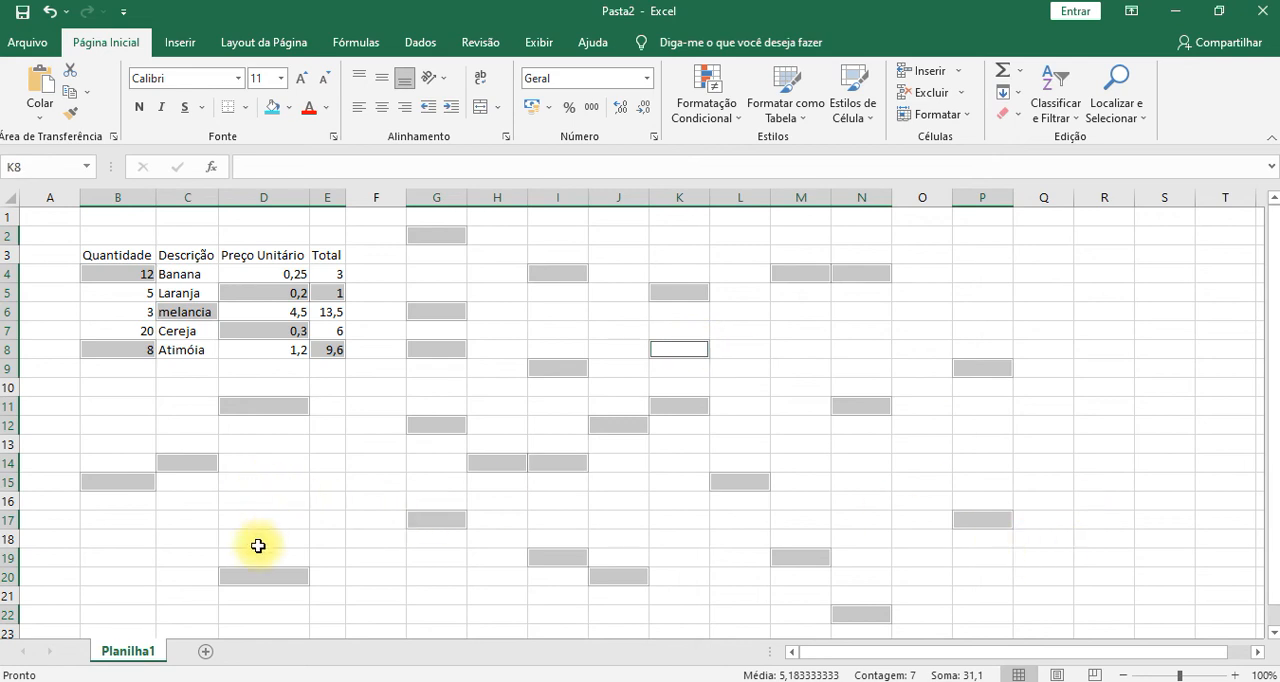
# Add the ranges D15:D18 and M6:N7 to the multiple selection, and clear it by selecting only H16.
pyautogui.moveTo(258, 487); pyautogui.dragTo(260, 539)
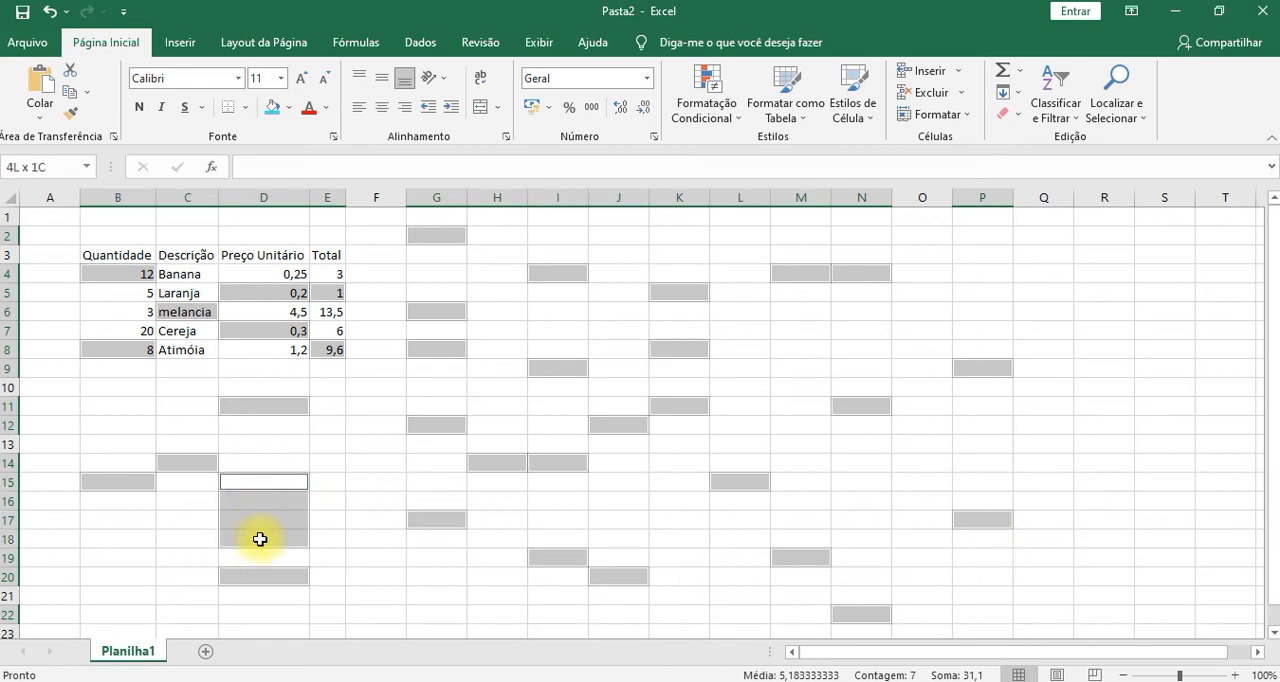
pyautogui.moveTo(790, 313); pyautogui.dragTo(856, 328)
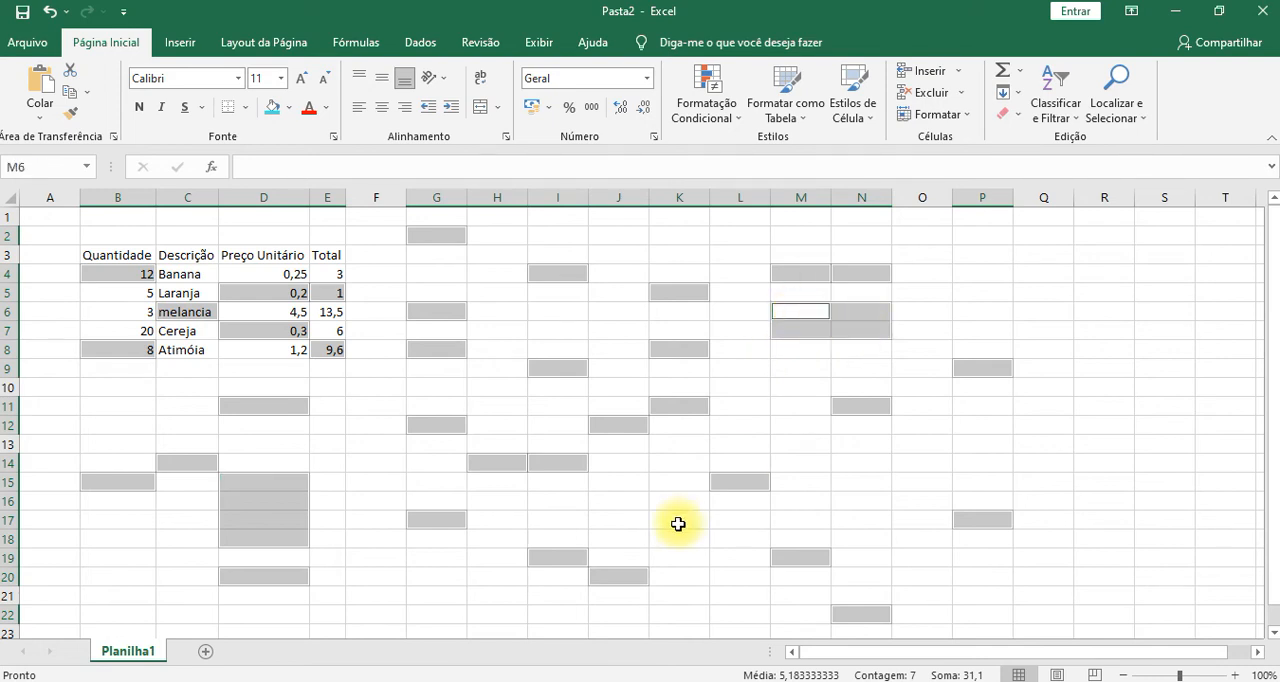
pyautogui.click(491, 505)
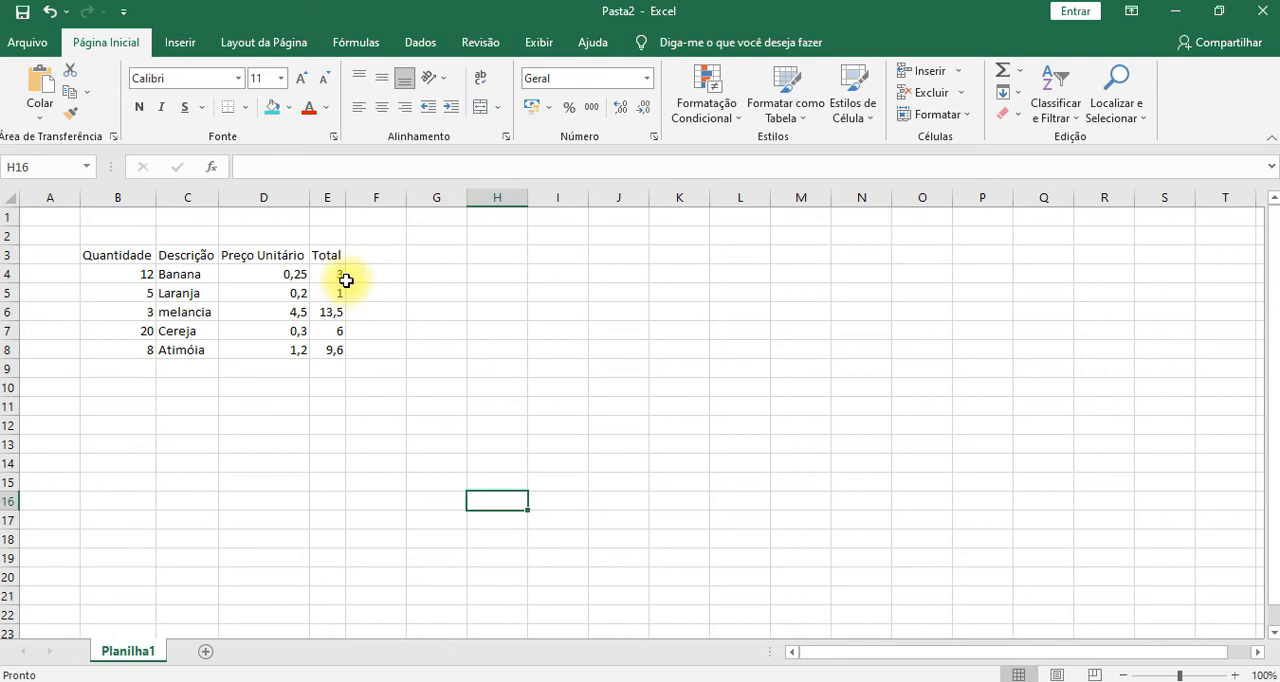
# Select the non-adjacent totals E4, E6 and E8 together with cells B6 and C6 of the melancia row.
pyautogui.click(341, 275)
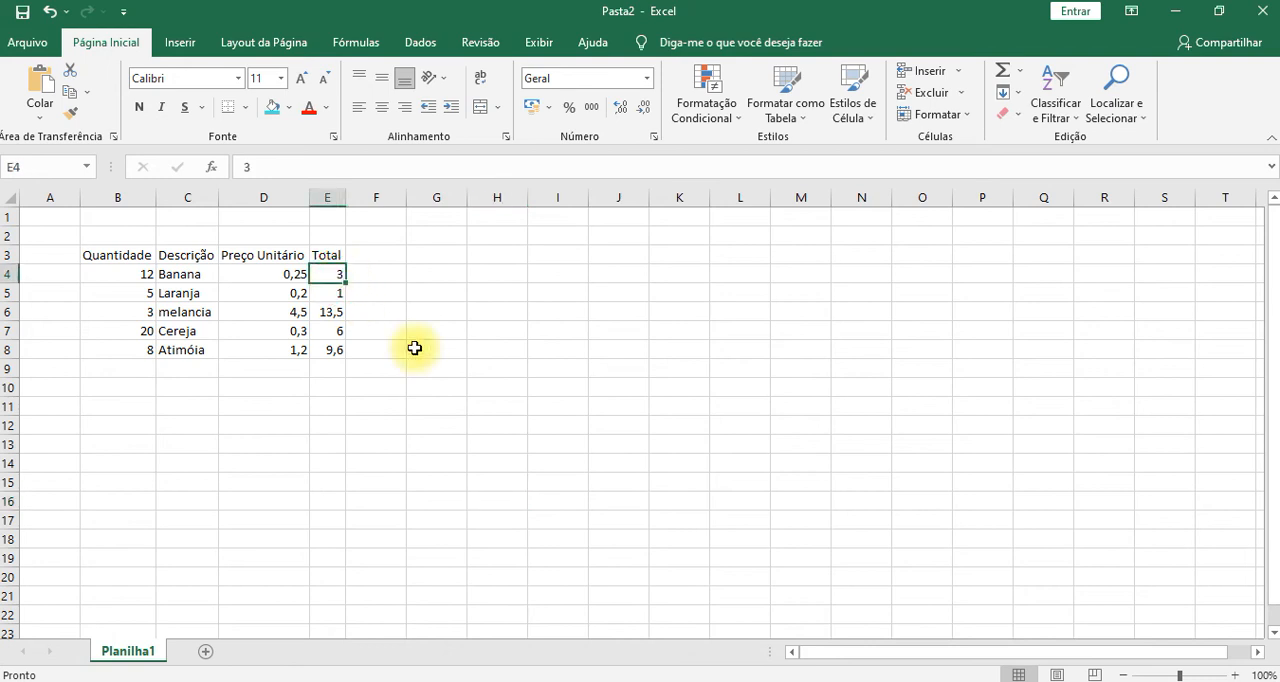
pyautogui.keyDown('ctrl'); pyautogui.click(333, 313); pyautogui.keyUp('ctrl')
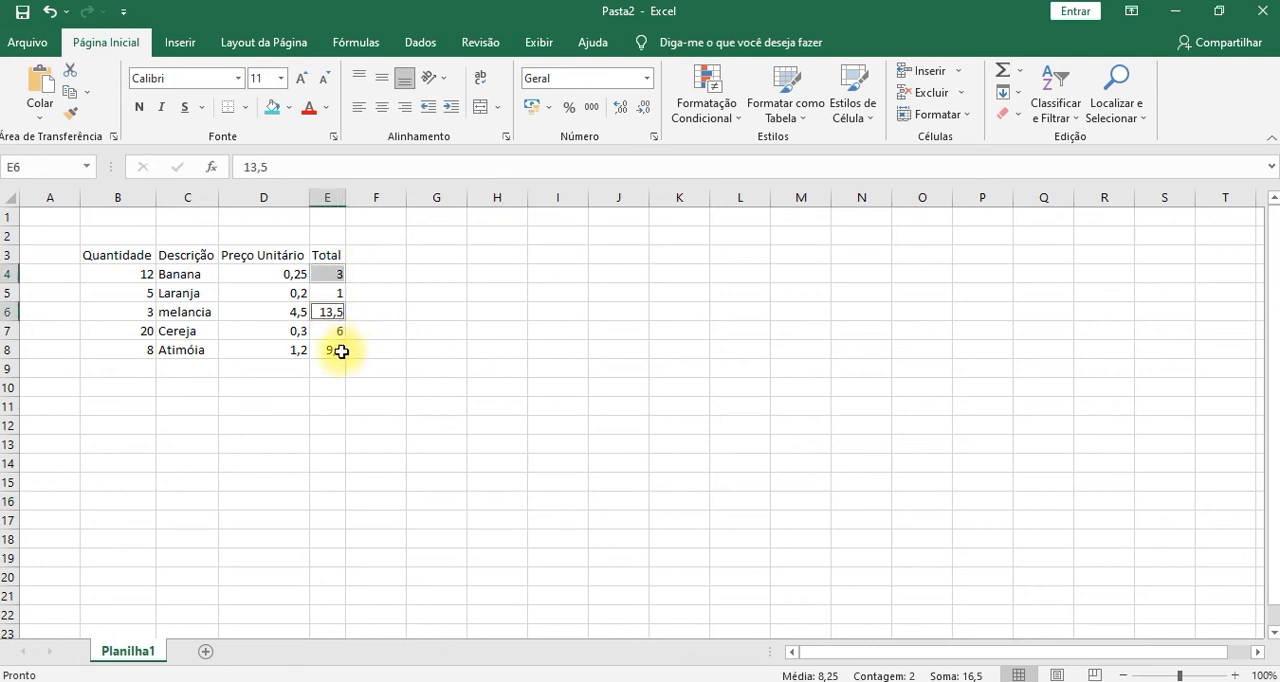
pyautogui.keyDown('ctrl'); pyautogui.click(338, 351); pyautogui.keyUp('ctrl')
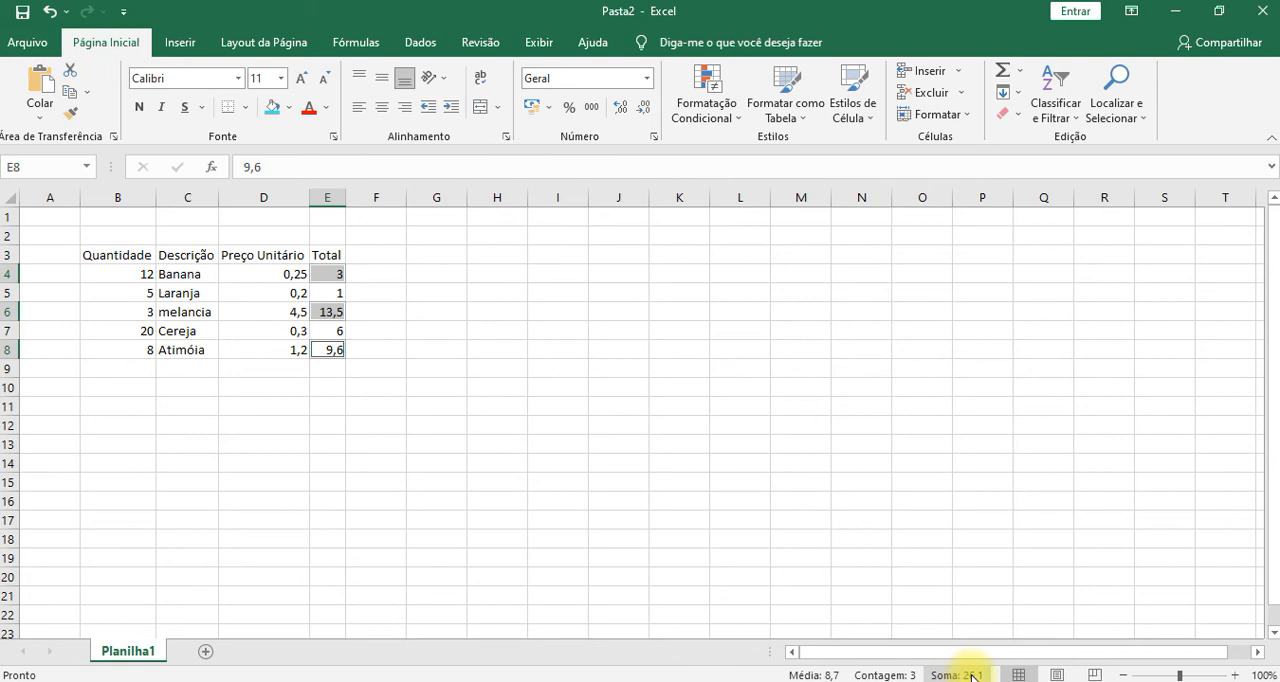
pyautogui.keyDown('ctrl'); pyautogui.click(137, 314); pyautogui.keyUp('ctrl')
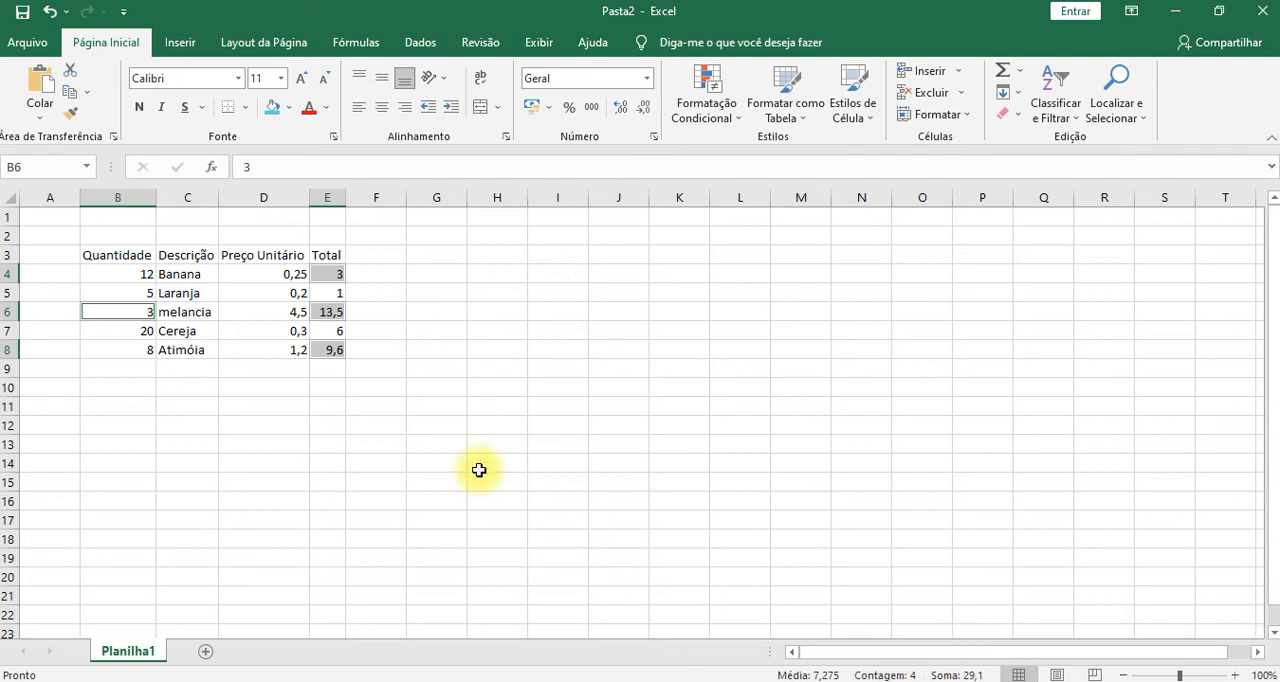
pyautogui.keyDown('ctrl'); pyautogui.click(196, 312); pyautogui.keyUp('ctrl')
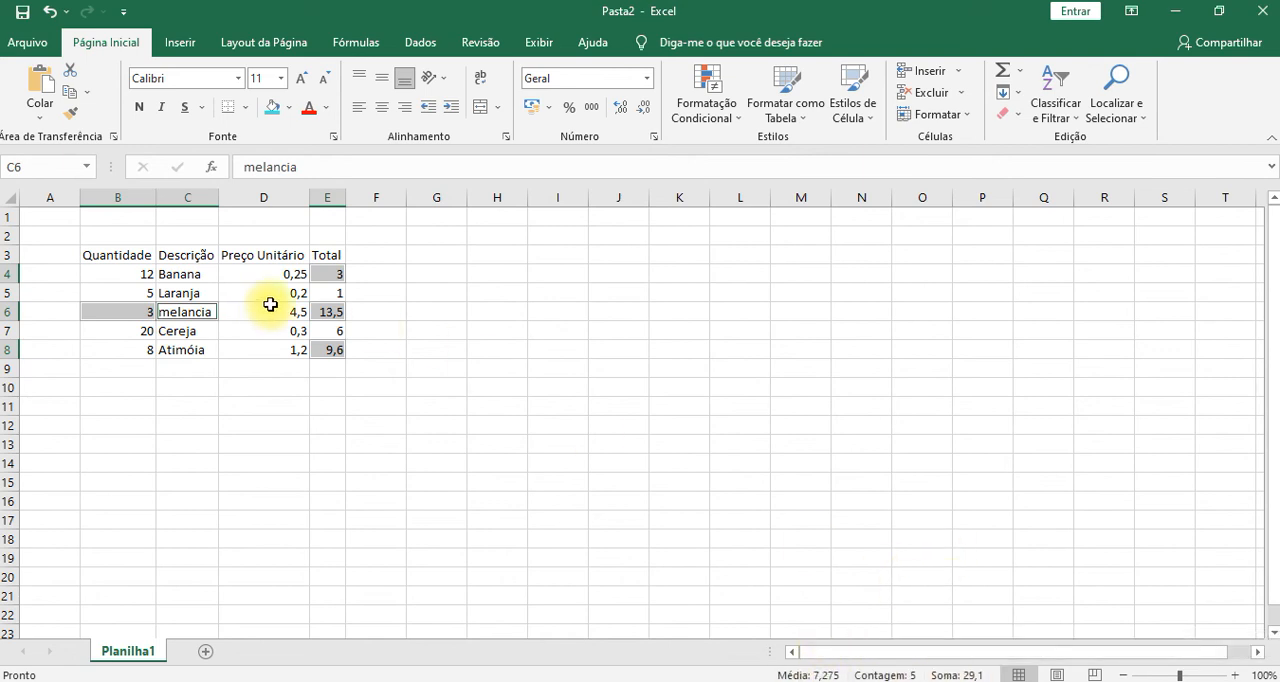
# Remove C6 and E6 from the multiple selection and add the empty cells H7, J10 and K6.
pyautogui.keyDown('ctrl'); pyautogui.click(178, 312); pyautogui.keyUp('ctrl')
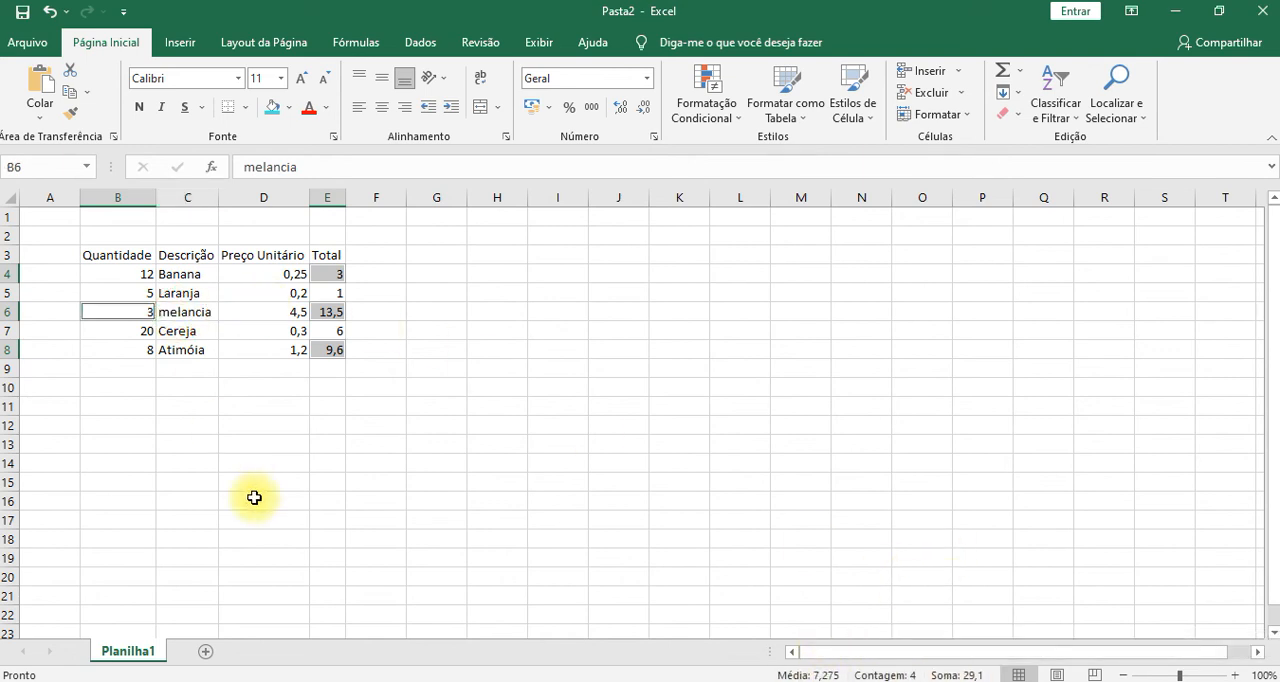
pyautogui.keyDown('ctrl'); pyautogui.click(330, 312); pyautogui.keyUp('ctrl')
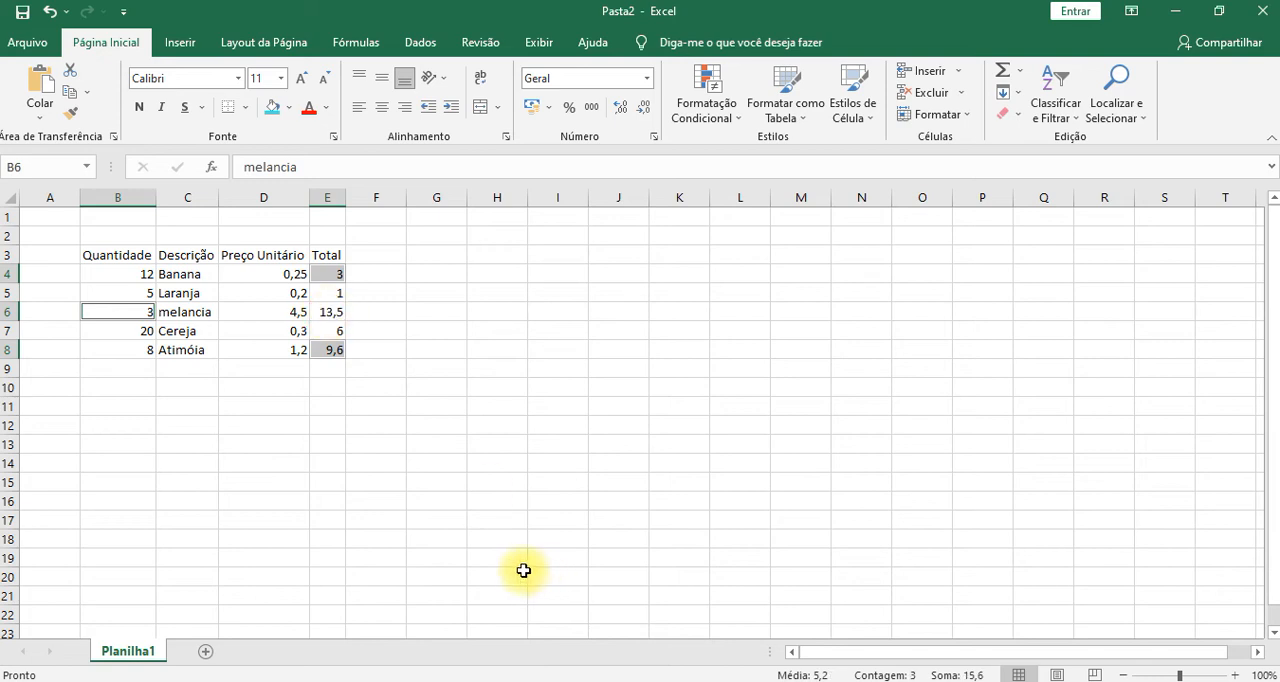
pyautogui.keyDown('ctrl'); pyautogui.click(508, 334); pyautogui.keyUp('ctrl')
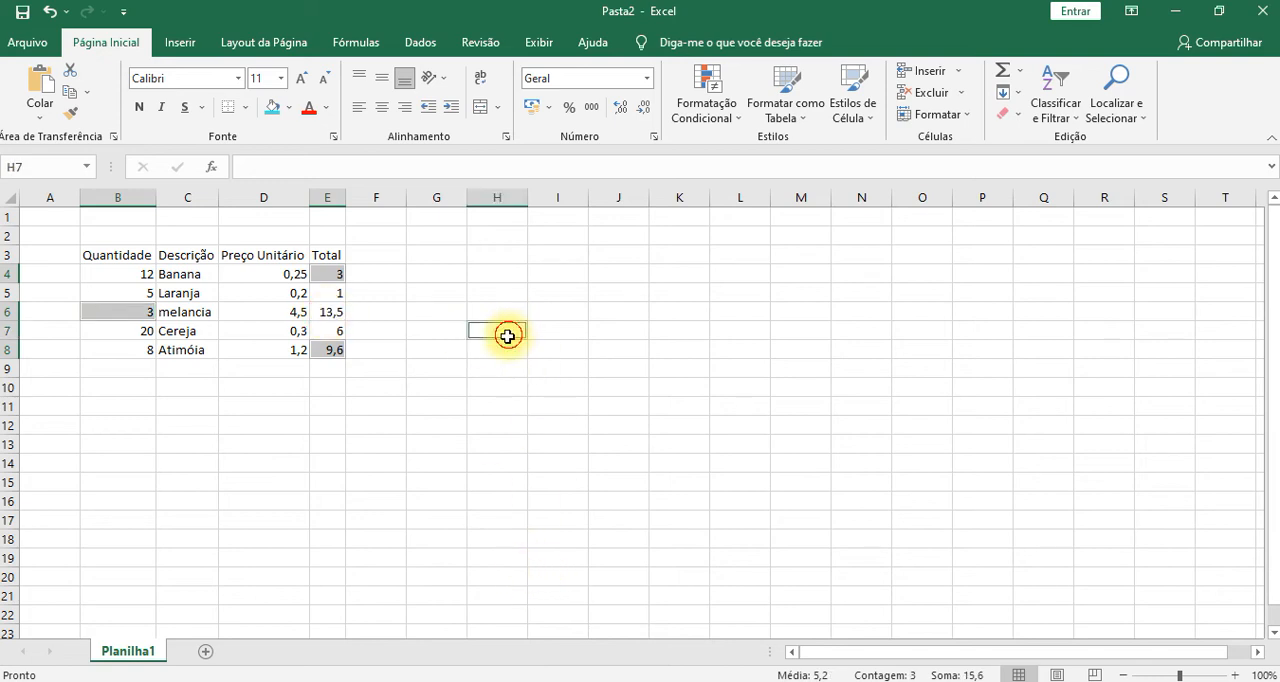
pyautogui.keyDown('ctrl'); pyautogui.click(624, 384); pyautogui.keyUp('ctrl')
pyautogui.keyDown('ctrl'); pyautogui.click(684, 311); pyautogui.keyUp('ctrl')
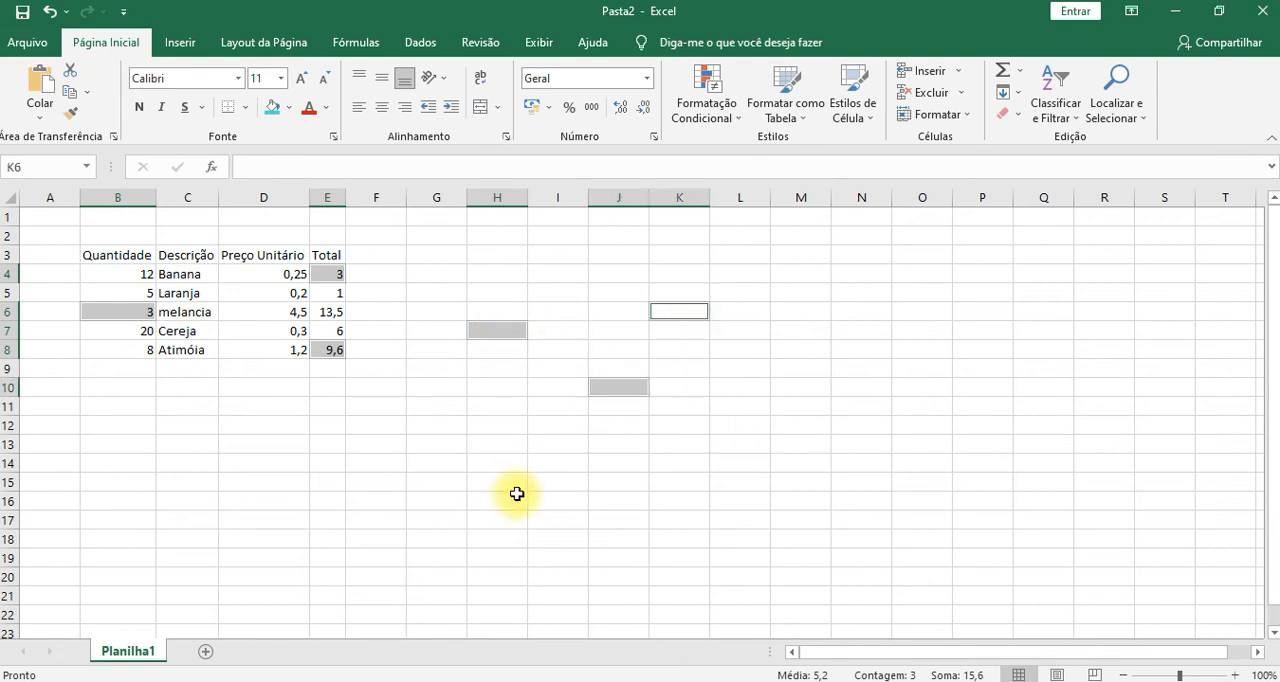
# Remove H7 and B6 from the multiple selection, and clear the rest by selecting only M6.
pyautogui.keyDown('ctrl'); pyautogui.click(488, 329); pyautogui.keyUp('ctrl')
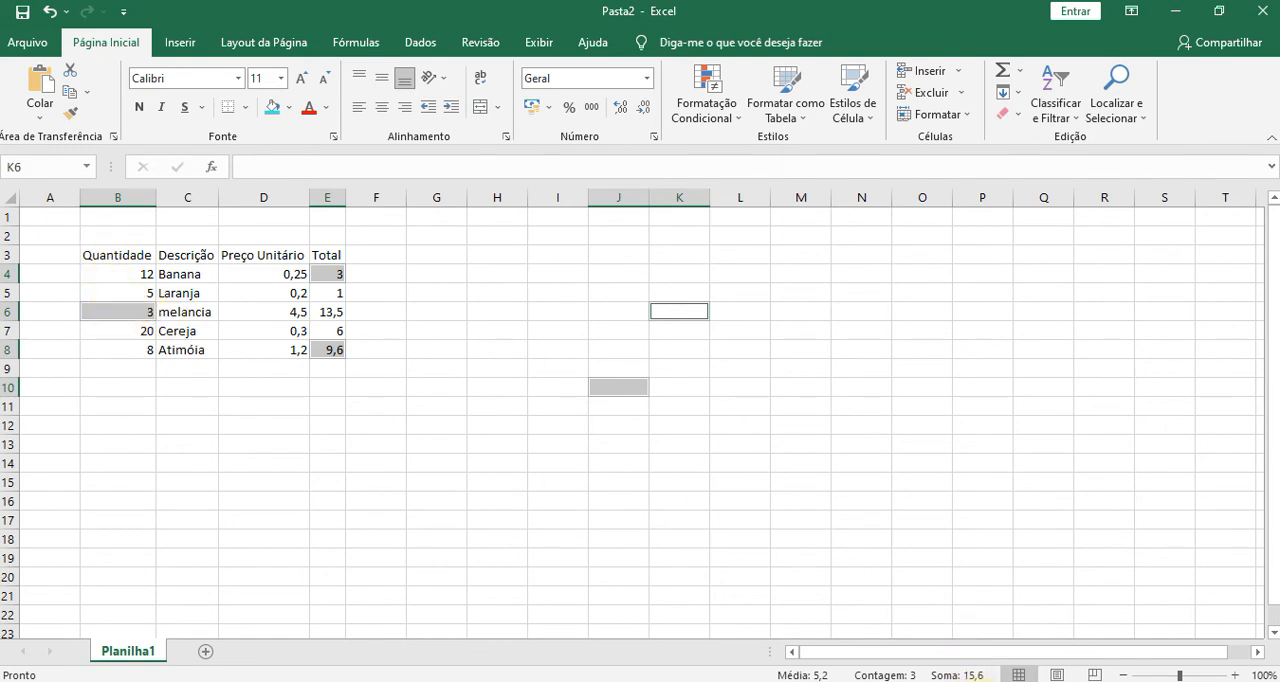
pyautogui.keyDown('ctrl'); pyautogui.click(124, 314); pyautogui.keyUp('ctrl')
pyautogui.click(790, 316)
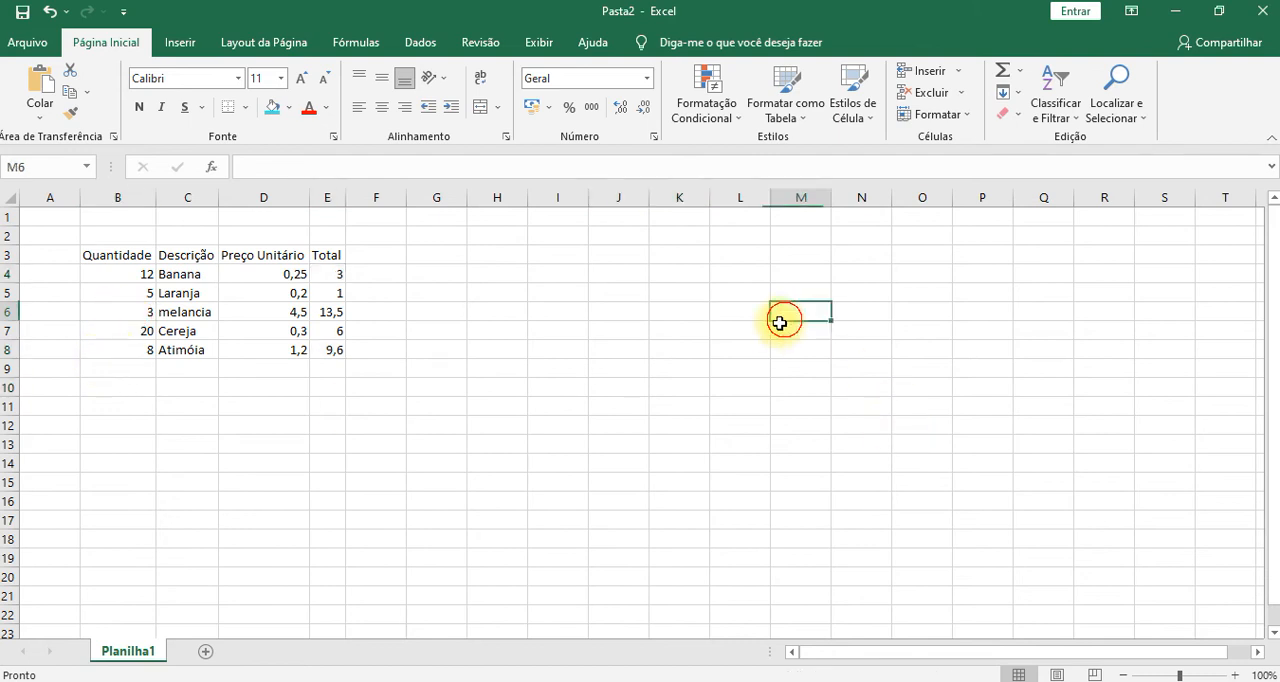
# Select the single empty cells H10, J6, G11 and I7 one after another.
pyautogui.click(490, 385)
pyautogui.click(628, 314)
pyautogui.click(440, 410)
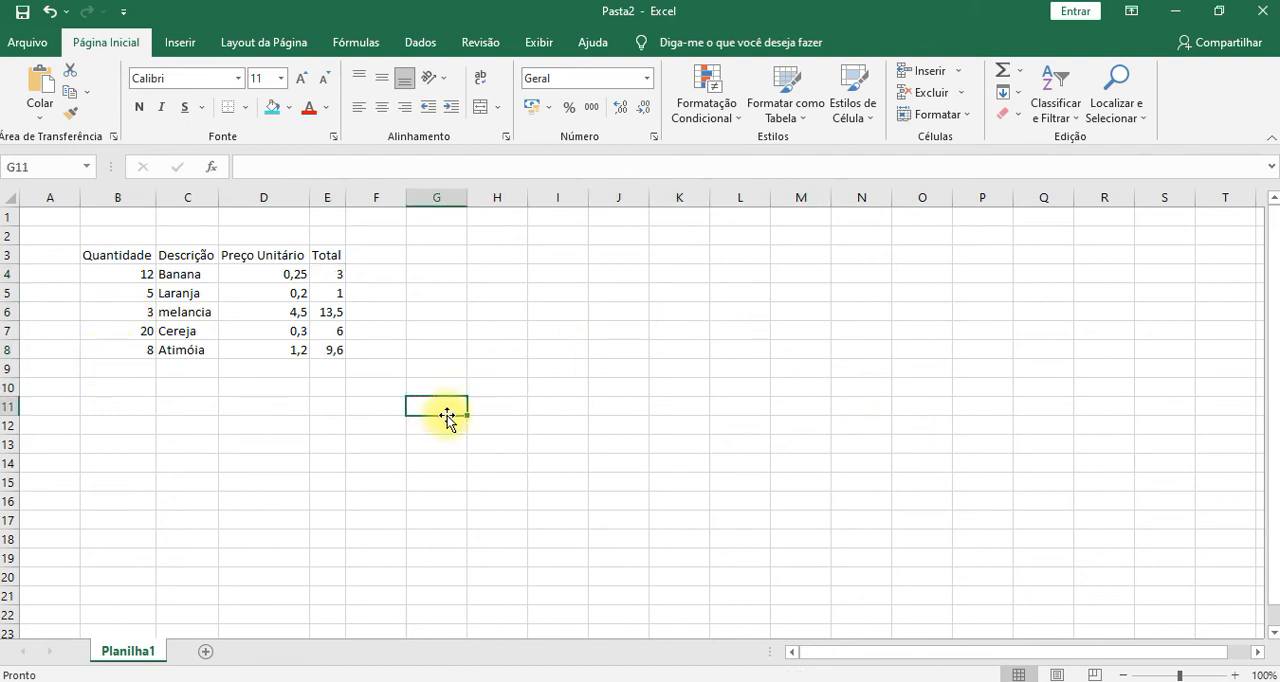
pyautogui.click(566, 338)
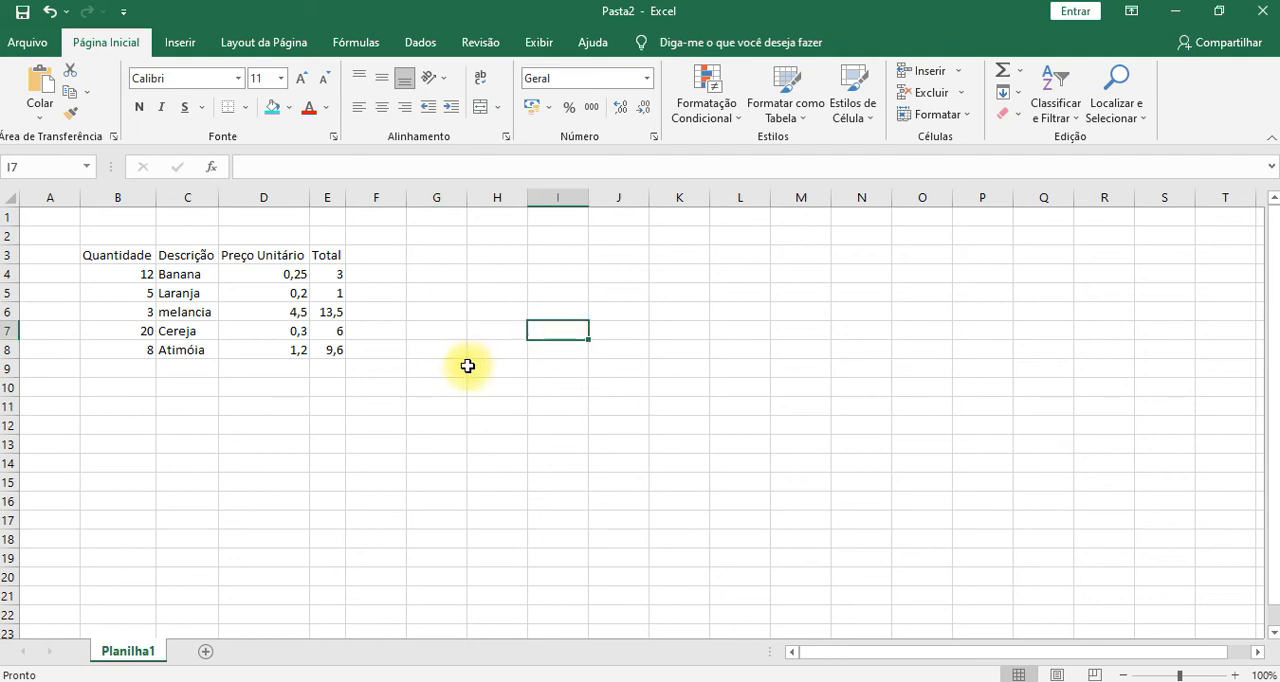
# Select the whole fruit table B3:E8, and clear the selection by choosing the empty cell H8.
pyautogui.click(140, 275)
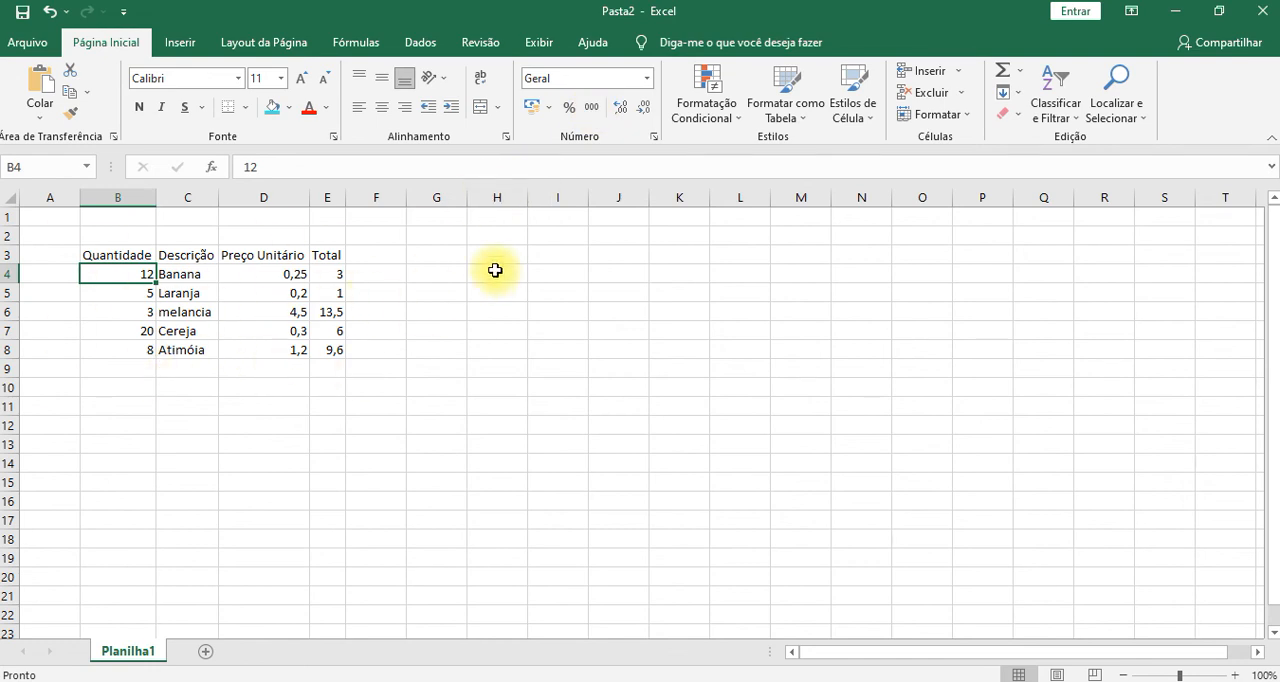
pyautogui.press('Up')
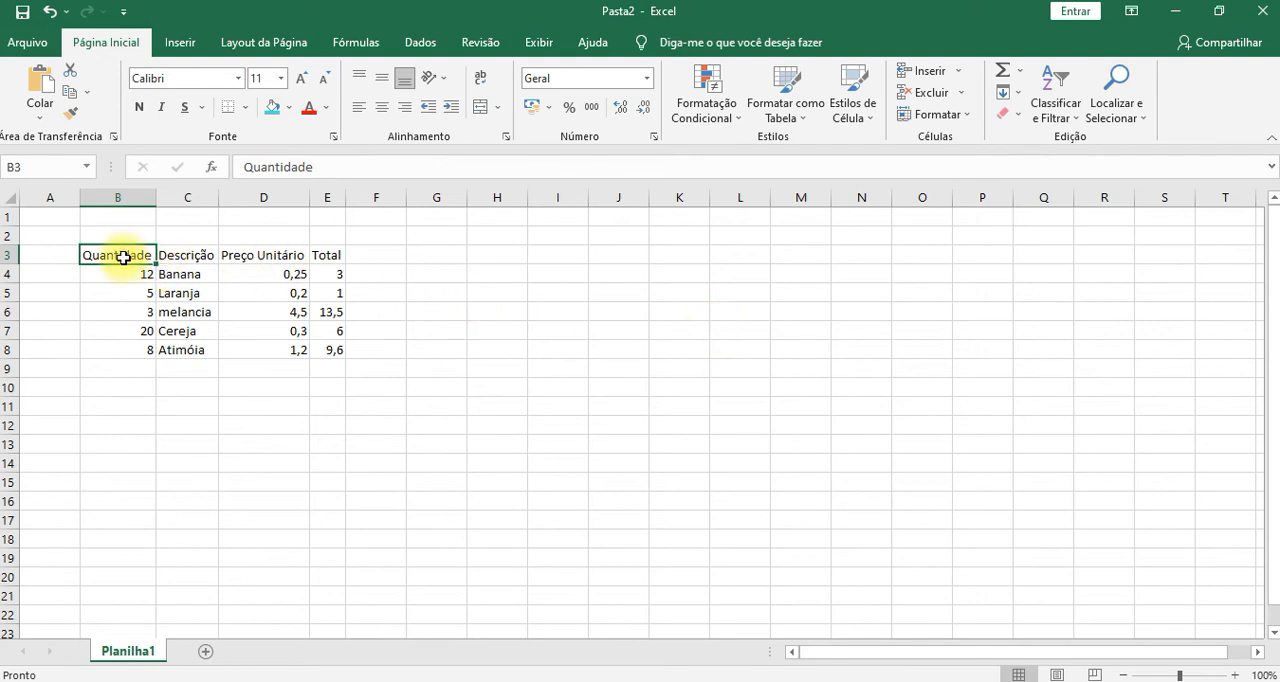
pyautogui.moveTo(123, 257); pyautogui.dragTo(337, 349)
pyautogui.click(482, 345)
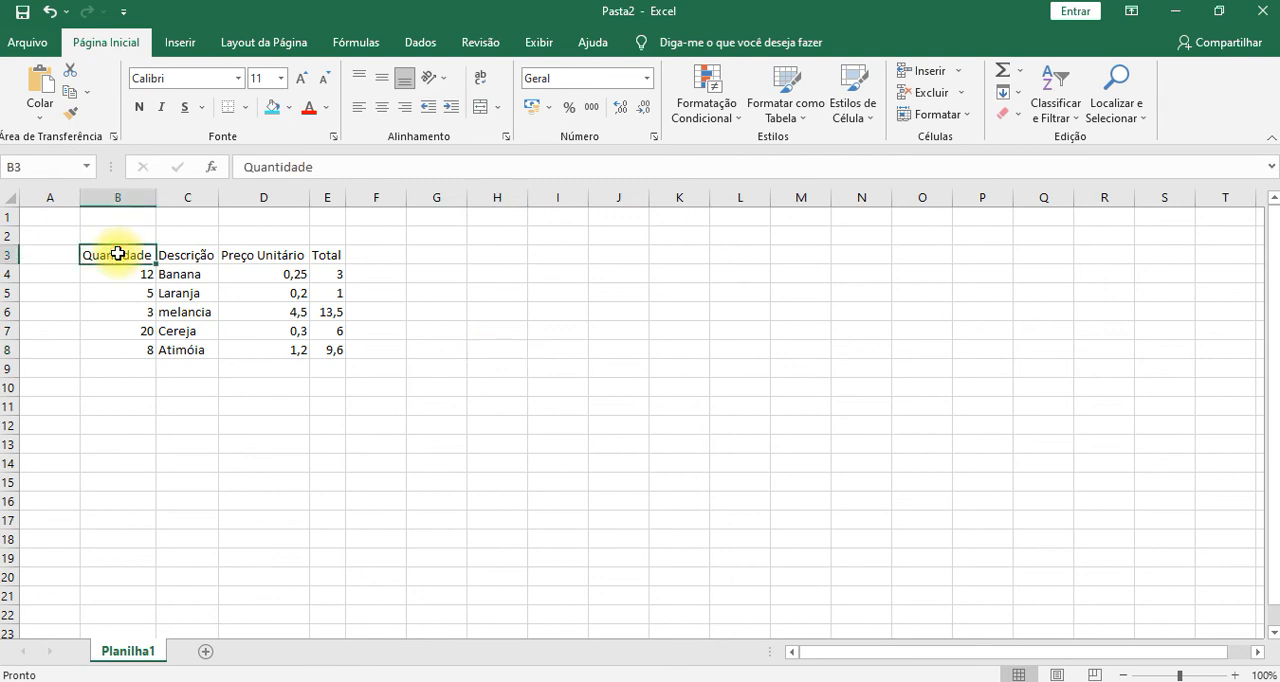
# Extend the selection from B3 to the edges of the table, B3:E8, and shrink it back to the Quantidade header.
pyautogui.hotkey('ctrl', 'shift', 'Right')
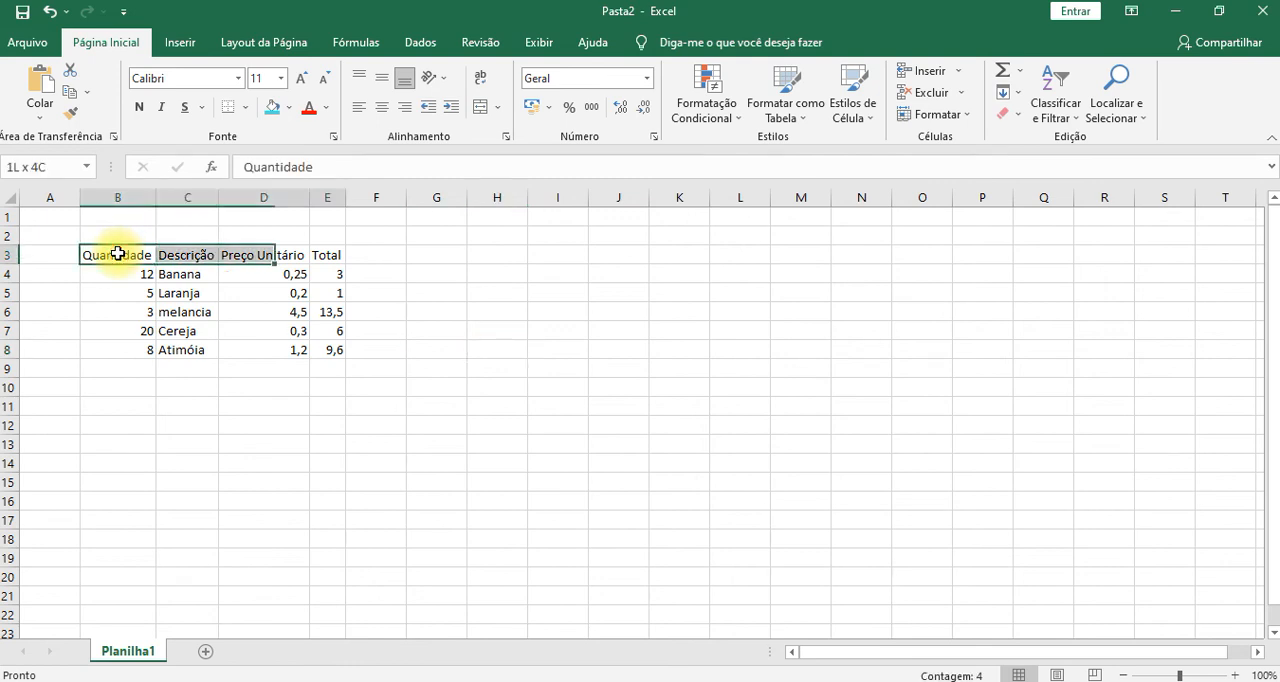
pyautogui.hotkey('ctrl', 'shift', 'Down')
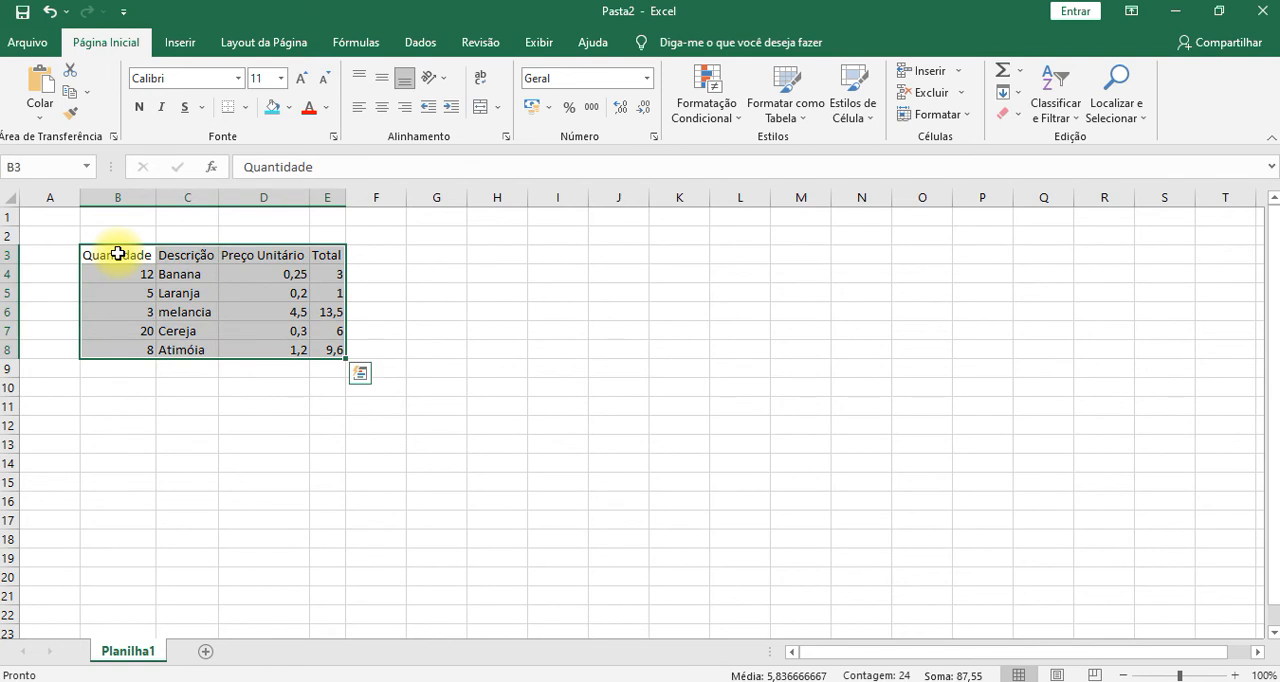
pyautogui.hotkey('ctrl', 'shift', 'Left')
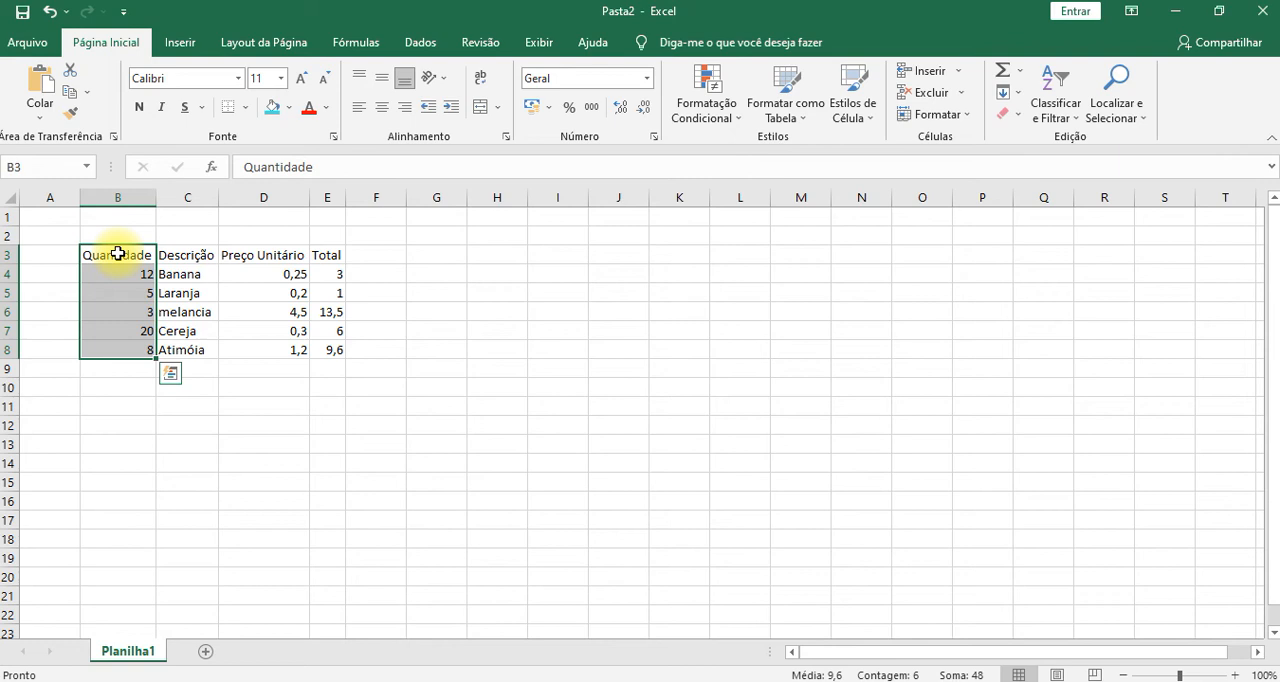
pyautogui.hotkey('ctrl', 'shift', 'Up')
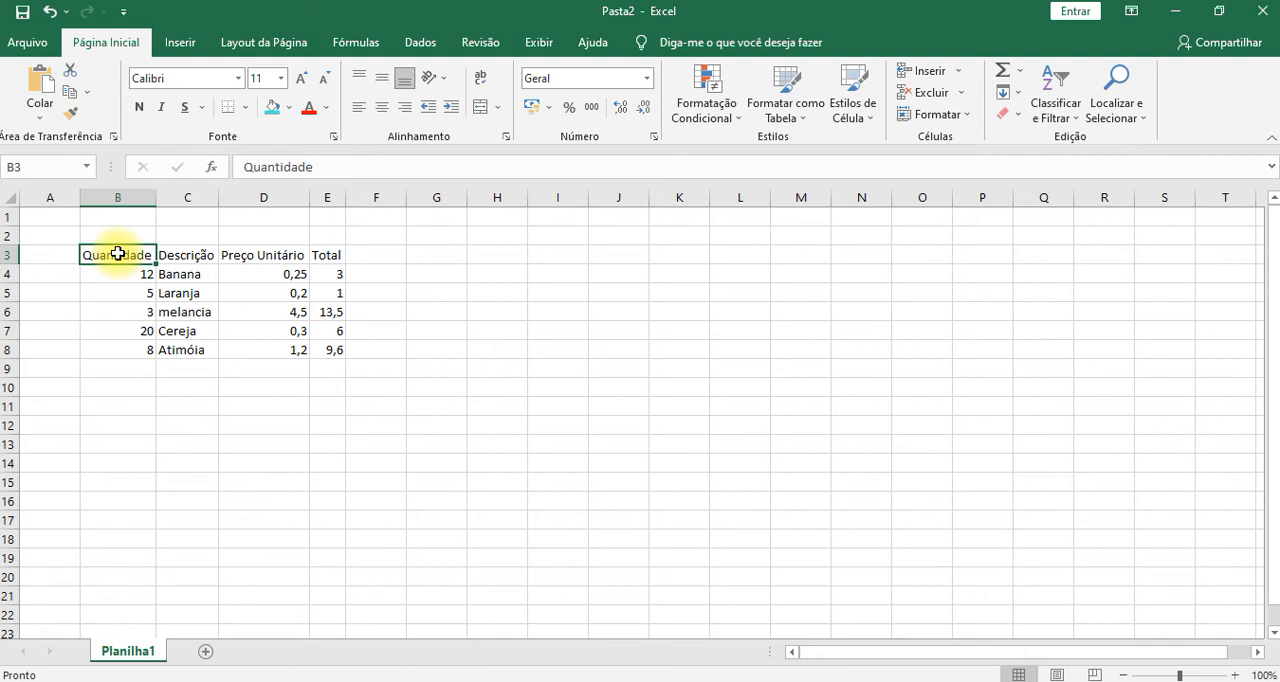
pyautogui.hotkey('shift', 'Right')
pyautogui.hotkey('shift', 'Down')
pyautogui.hotkey('ctrl', 'q')
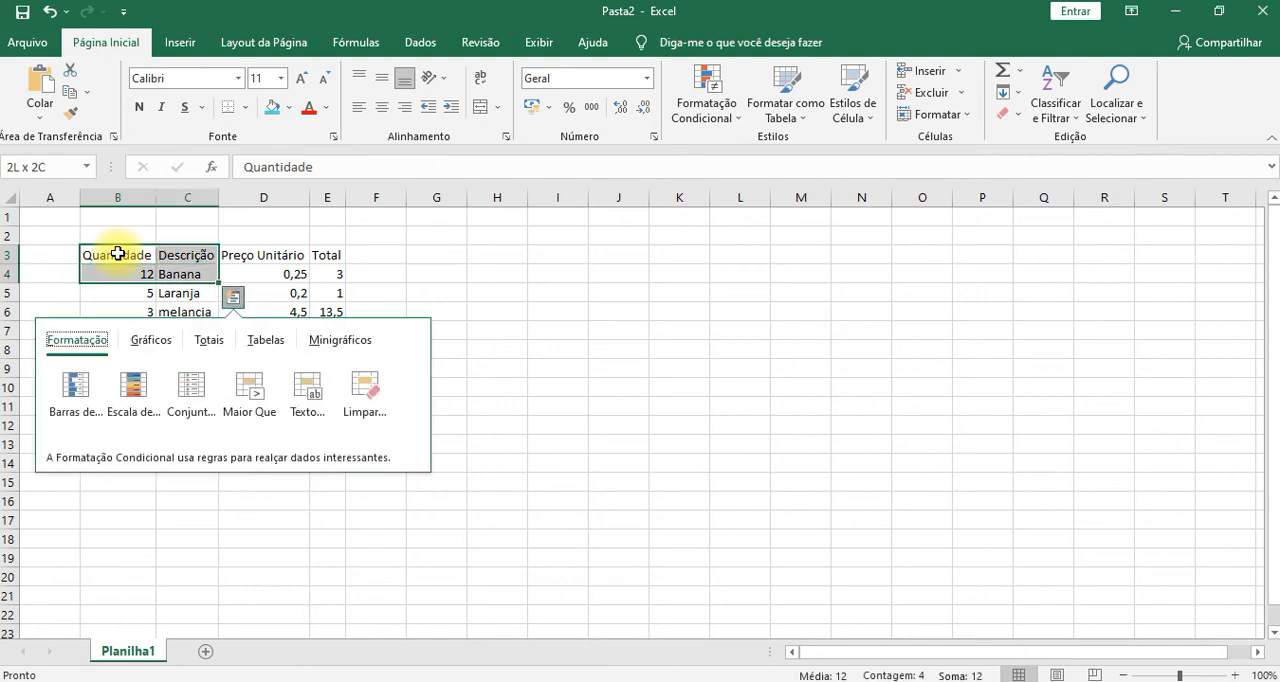
pyautogui.click(643, 337)
# Select B3:C8 starting from the Quantidade header, widen it to the Preço Unitário column, and narrow it back to B3:C8.
pyautogui.click(112, 254)
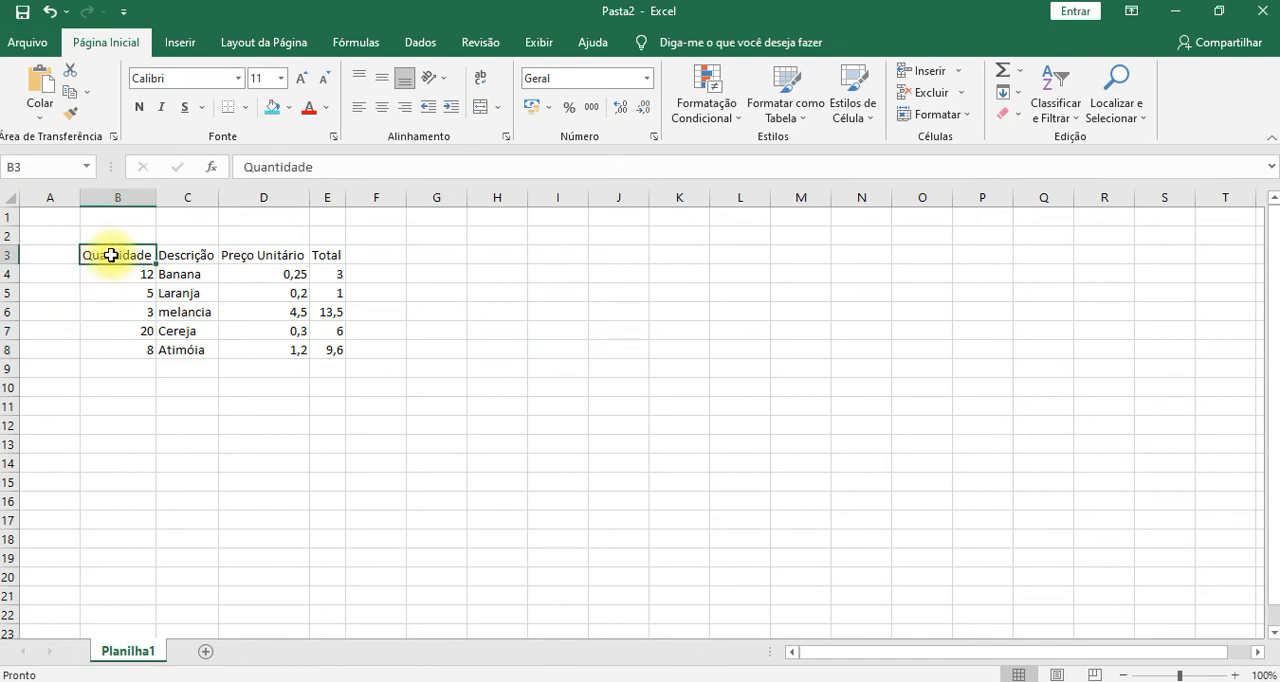
pyautogui.hotkey('shift', 'Right')
pyautogui.hotkey('ctrl', 'shift', 'Down')
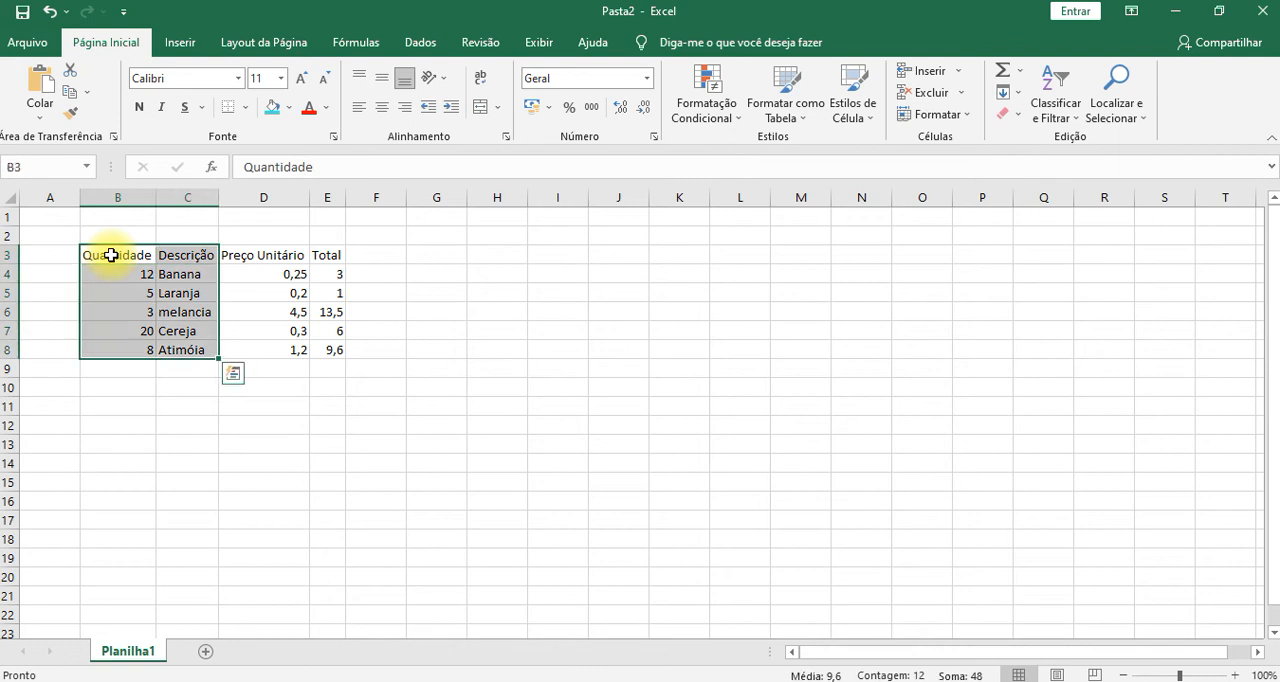
pyautogui.hotkey('shift', 'Right')
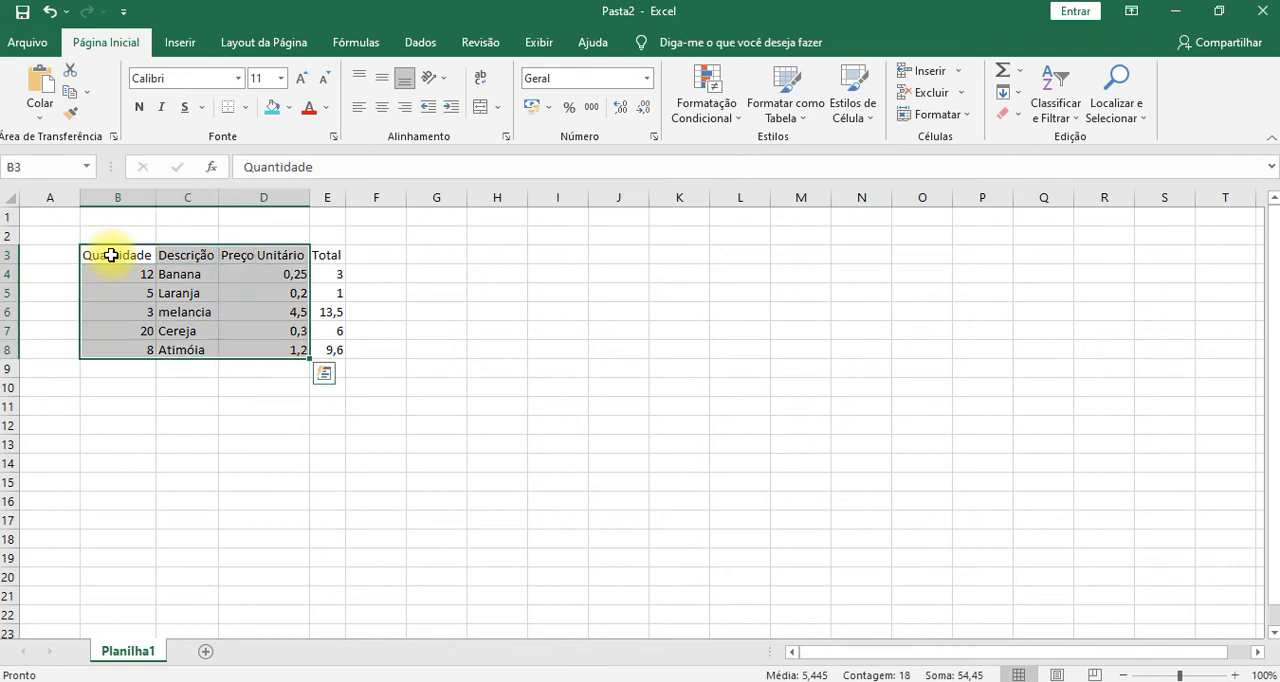
pyautogui.hotkey('shift', 'Left')
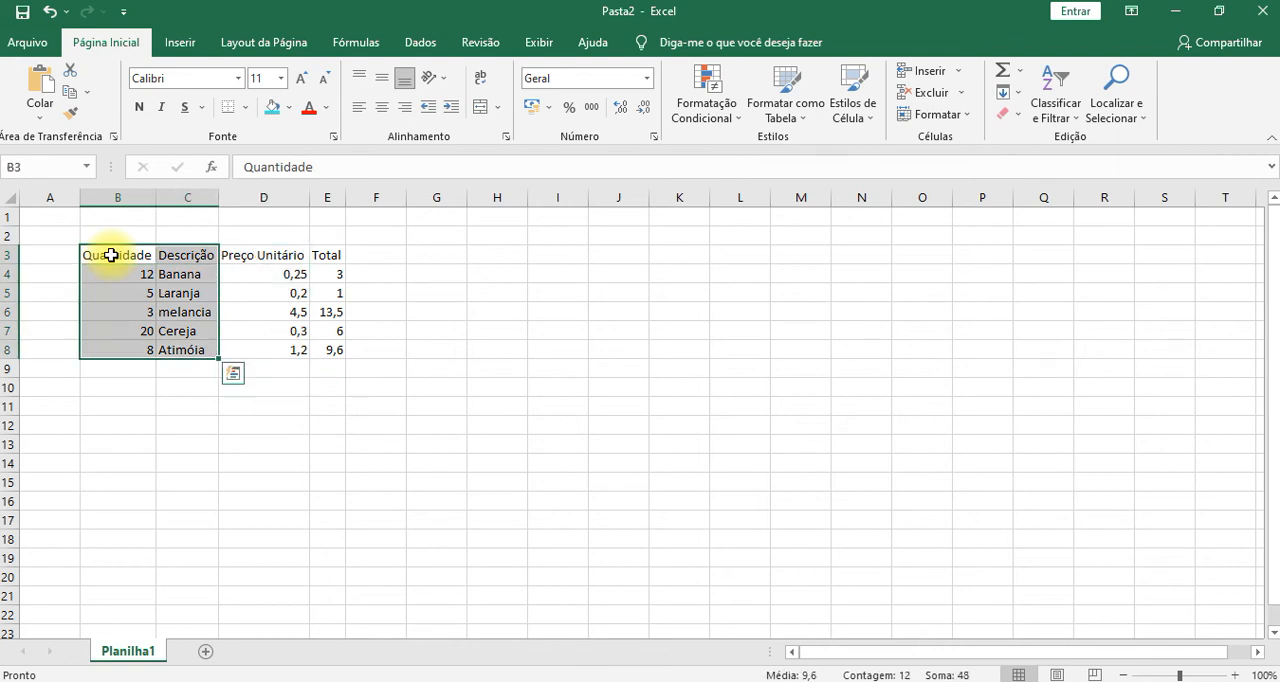
# Shorten the selection by two rows and widen it to the Total column, so it covers B3:E6.
pyautogui.hotkey('shift', 'Up')
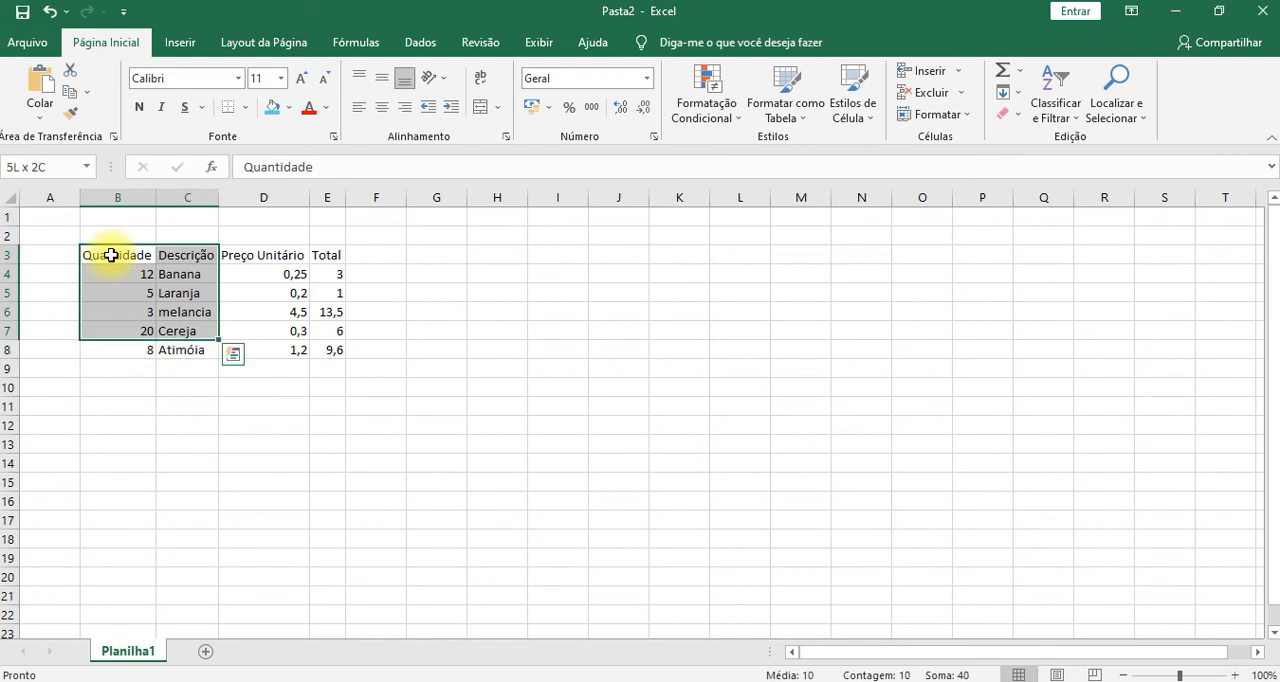
pyautogui.hotkey('shift', 'Up')
pyautogui.hotkey('shift', 'Right')
pyautogui.hotkey('shift', 'Right')
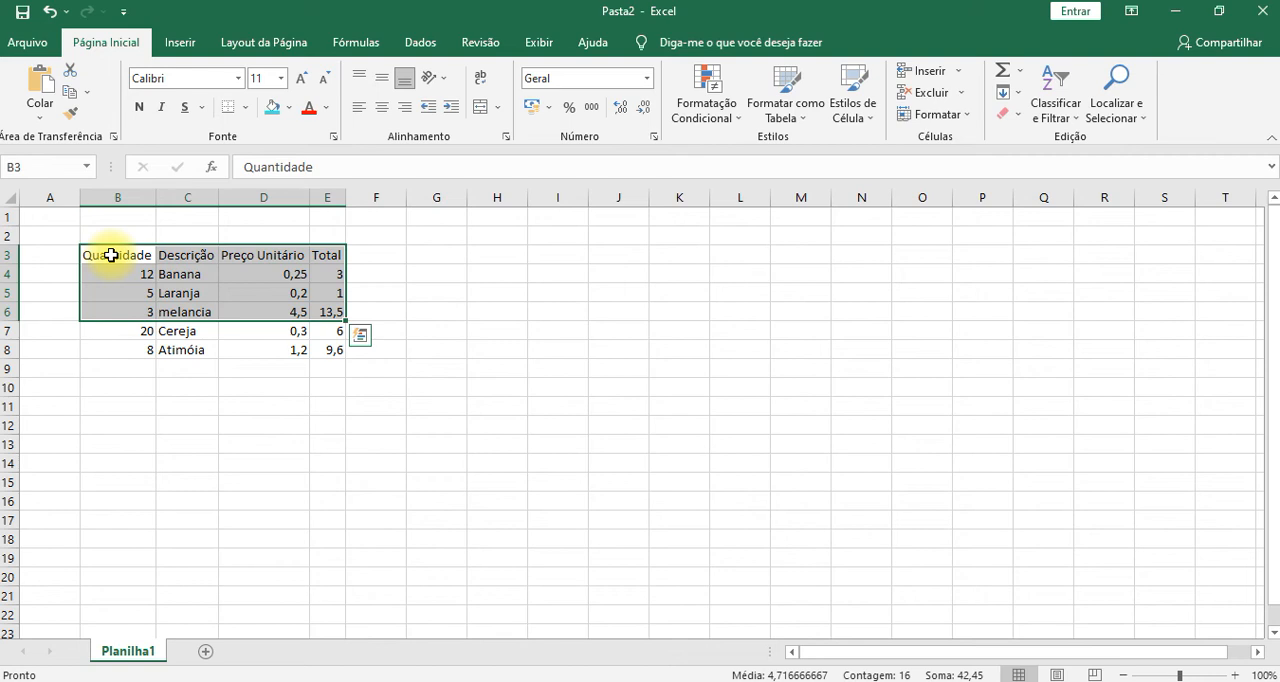
# Jump from B3 to the end of the header row, down to E1048576, and back up to the table's Total header.
pyautogui.click(111, 255)
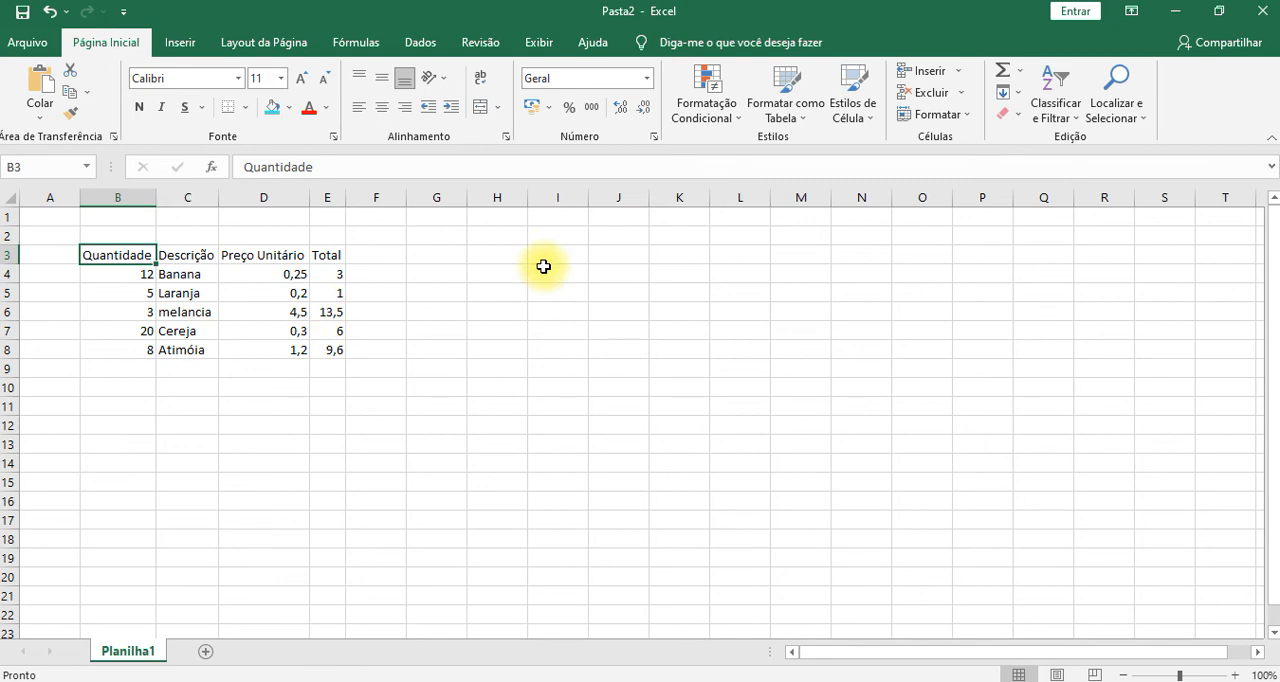
pyautogui.hotkey('ctrl', 'Right')
pyautogui.hotkey('ctrl', 'Down')
pyautogui.hotkey('ctrl', 'Down')
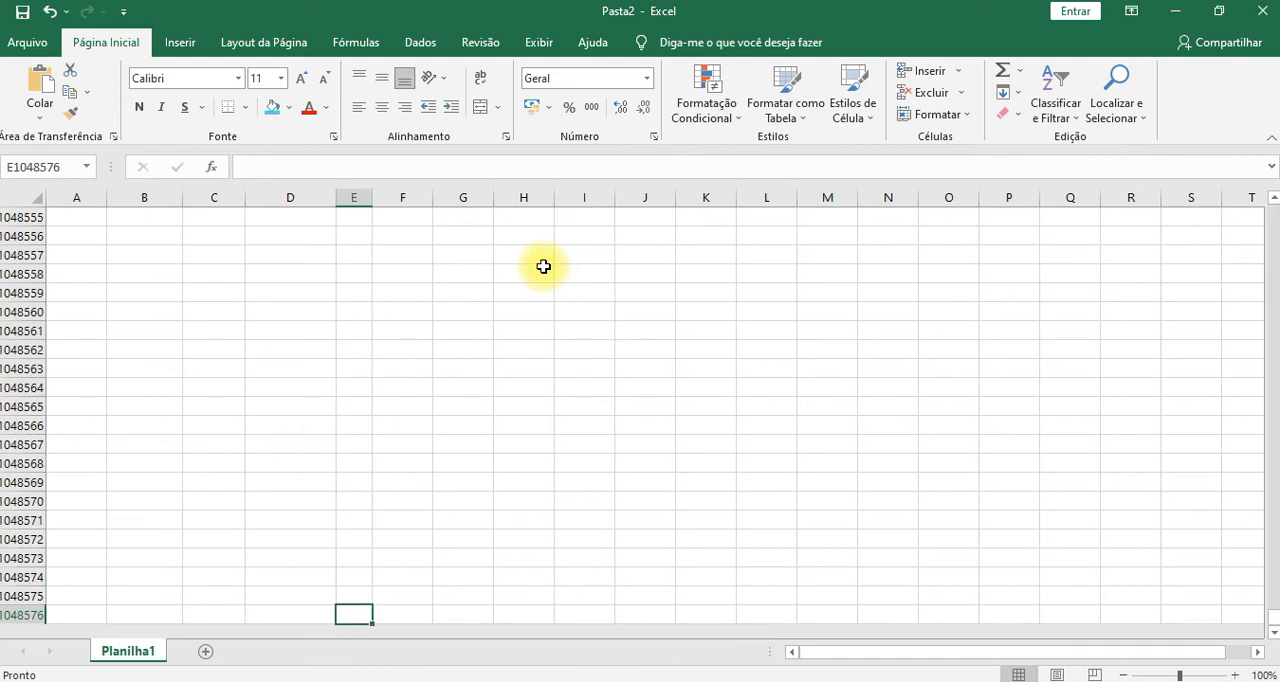
pyautogui.hotkey('ctrl', 'Up')
pyautogui.hotkey('ctrl', 'Up')
# Move down to E5, jump to the start of that row, and return to the Quantidade header in B3.
pyautogui.press('Down')
pyautogui.press('Down')
pyautogui.press('Down')
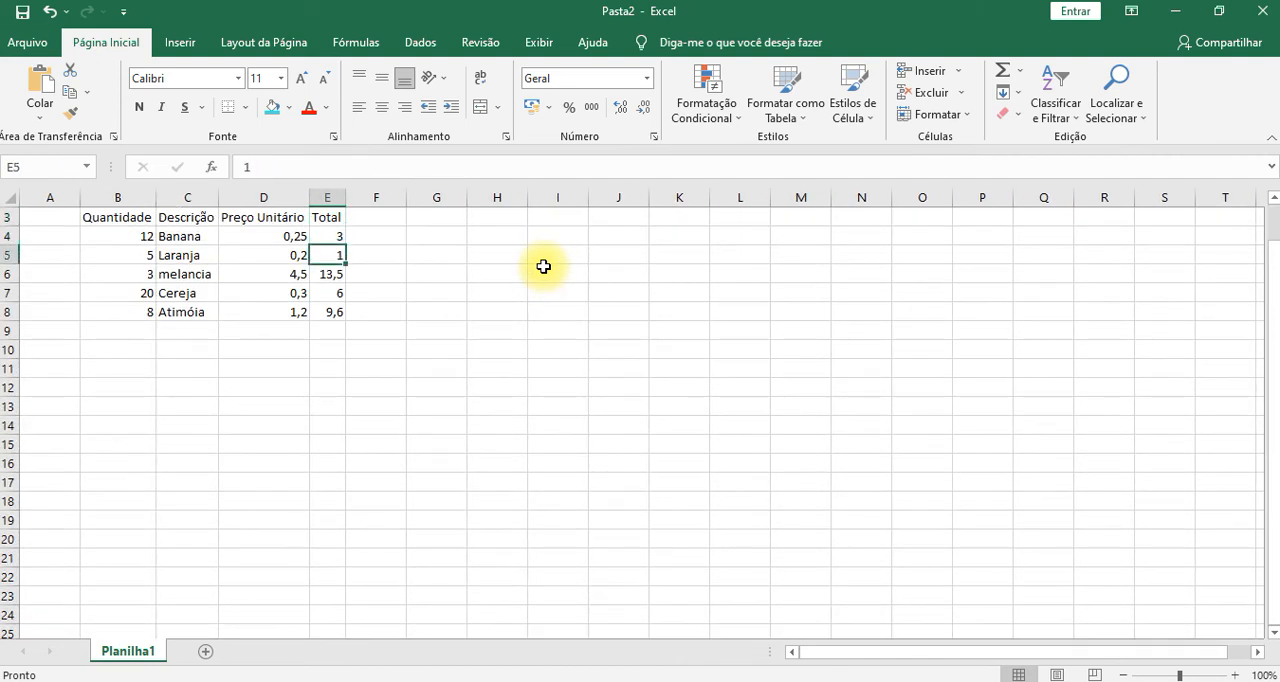
pyautogui.hotkey('ctrl', 'Left')
pyautogui.press('Up')
pyautogui.press('Up')
pyautogui.press('Up')
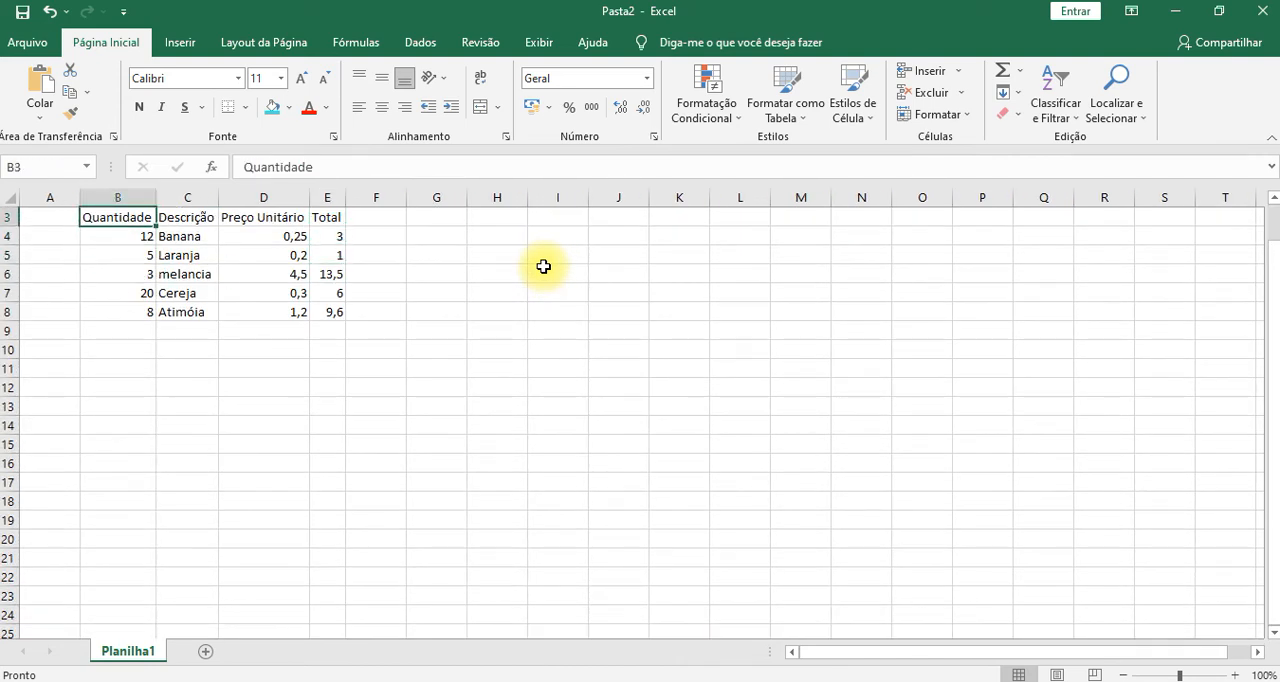
# Move cell by cell from B3 along the headers, down the rows, and back to Cereja in C7.
pyautogui.press('Right')
pyautogui.press('Right')
pyautogui.press('Right')
pyautogui.press('Right')
pyautogui.press('Down')
# Move cell by cell from C7 up to A2 and along the header row to Total in E3.
pyautogui.press('Down')
pyautogui.press('Down')
pyautogui.press('Down')
pyautogui.press('Left')
pyautogui.press('Left')
pyautogui.press('Left')
pyautogui.press('Left')
pyautogui.press('Left')
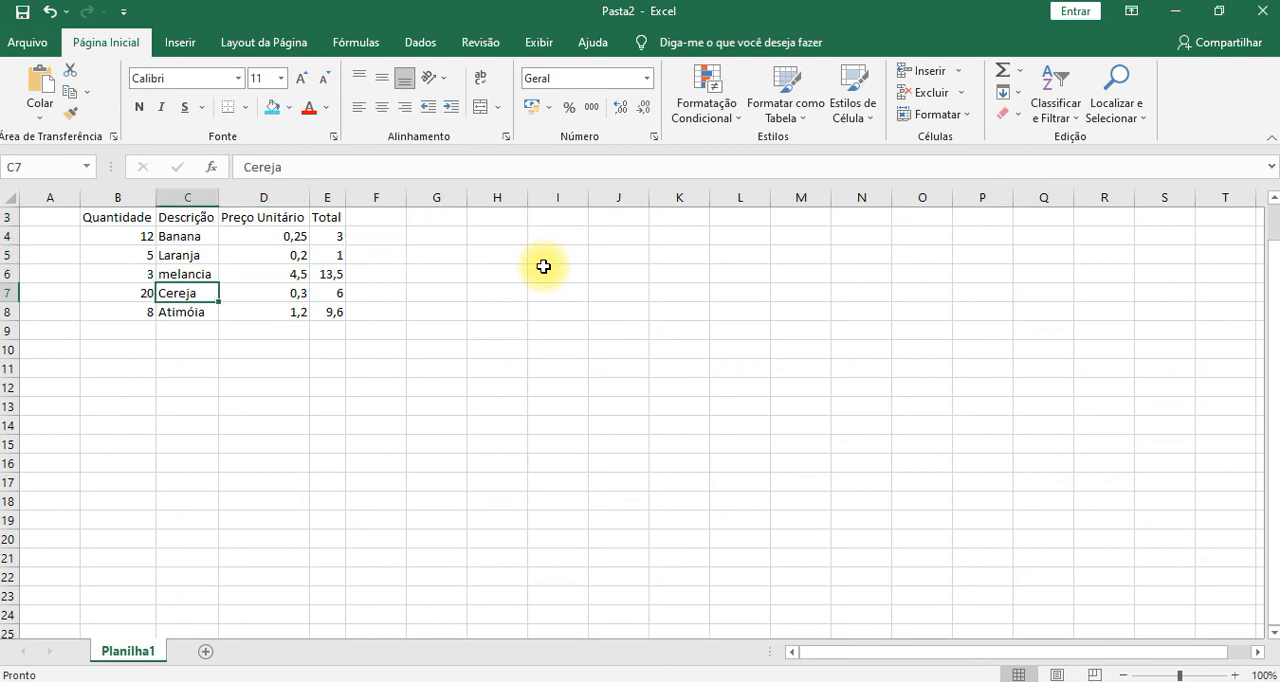
pyautogui.press('Up')
pyautogui.press('Up')
pyautogui.press('Up')
pyautogui.press('Up')
pyautogui.press('Up')
pyautogui.press('Up')
pyautogui.press('Down')
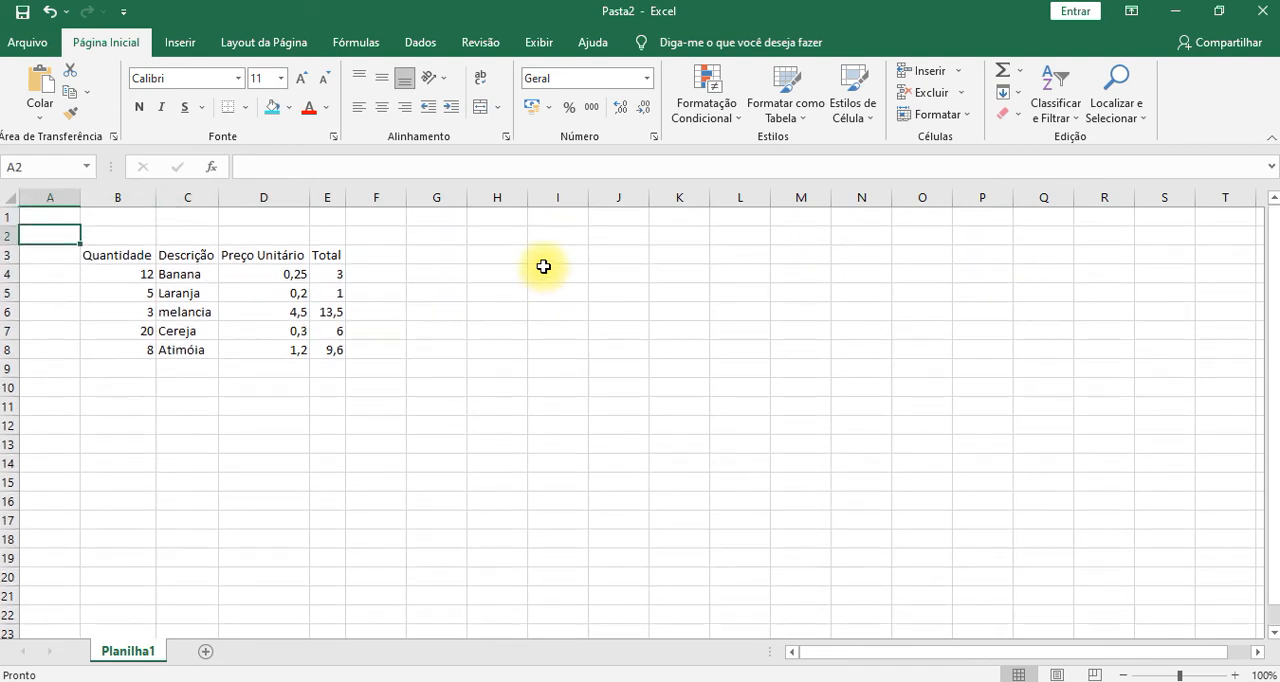
pyautogui.press('Right')
pyautogui.press('Down')
pyautogui.press('Right')
pyautogui.press('Right')
pyautogui.press('Right')
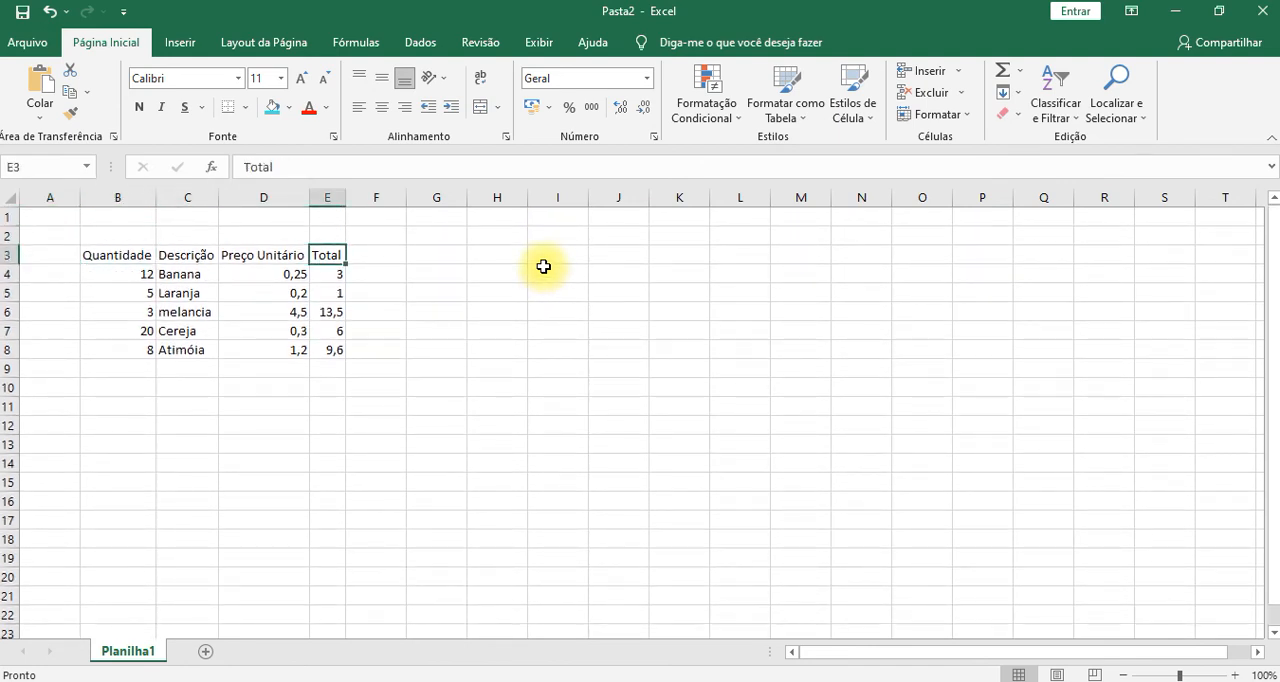
# Jump between the table's corner cells E8, B8, B3 and E3, going around the data block and ending on the Total header.
pyautogui.hotkey('ctrl', 'Down')
pyautogui.hotkey('ctrl', 'Left')
pyautogui.hotkey('ctrl', 'Up')
pyautogui.hotkey('ctrl', 'Right')
pyautogui.hotkey('ctrl', 'Down')
pyautogui.hotkey('ctrl', 'Left')
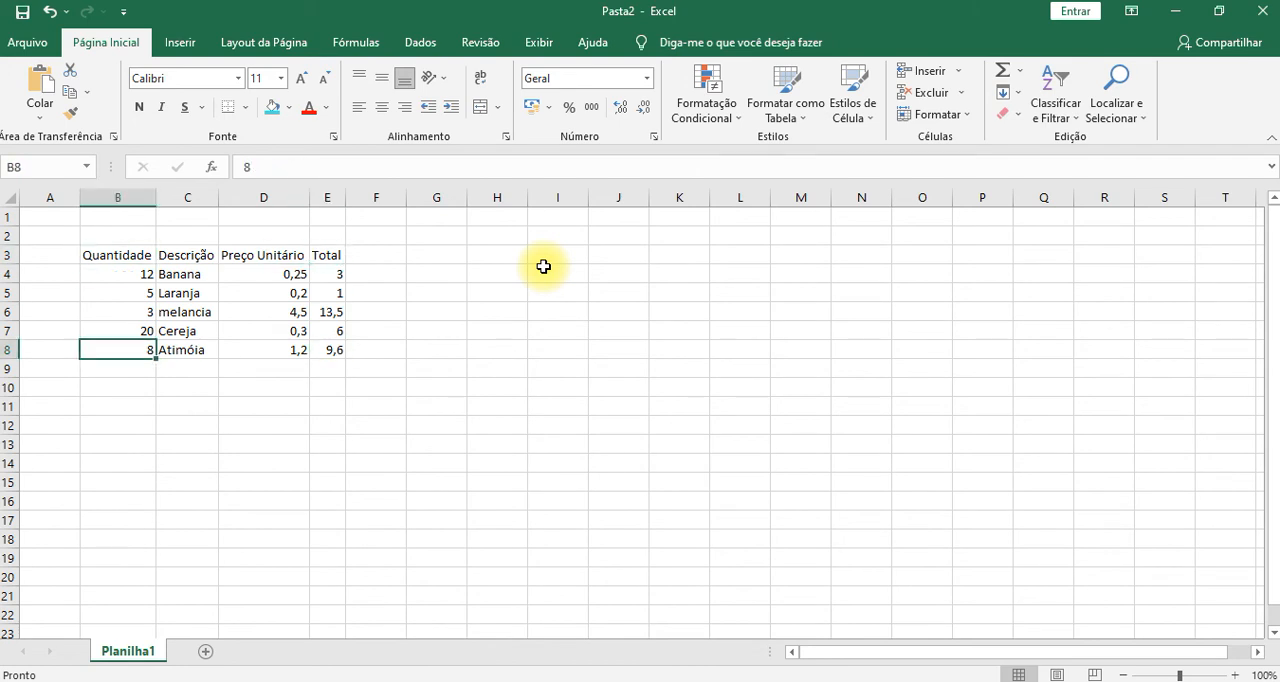
pyautogui.hotkey('ctrl', 'Up')
pyautogui.hotkey('ctrl', 'Right')
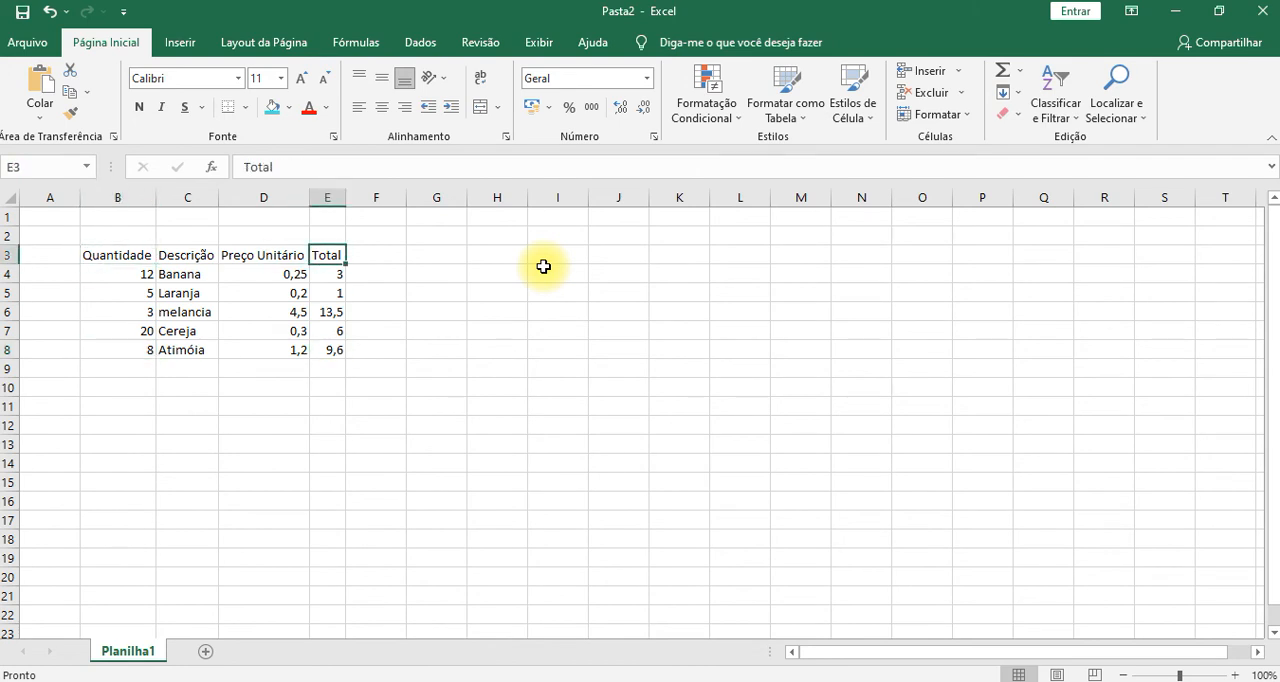
# Extend the selection from the Total header across to the Descrição column and down over the first fruit rows.
pyautogui.hotkey('shift', 'Left')
pyautogui.hotkey('shift', 'Left')
pyautogui.hotkey('shift', 'Down')
pyautogui.hotkey('shift', 'Down')
pyautogui.hotkey('shift', 'Down')
pyautogui.hotkey('shift', 'Down')
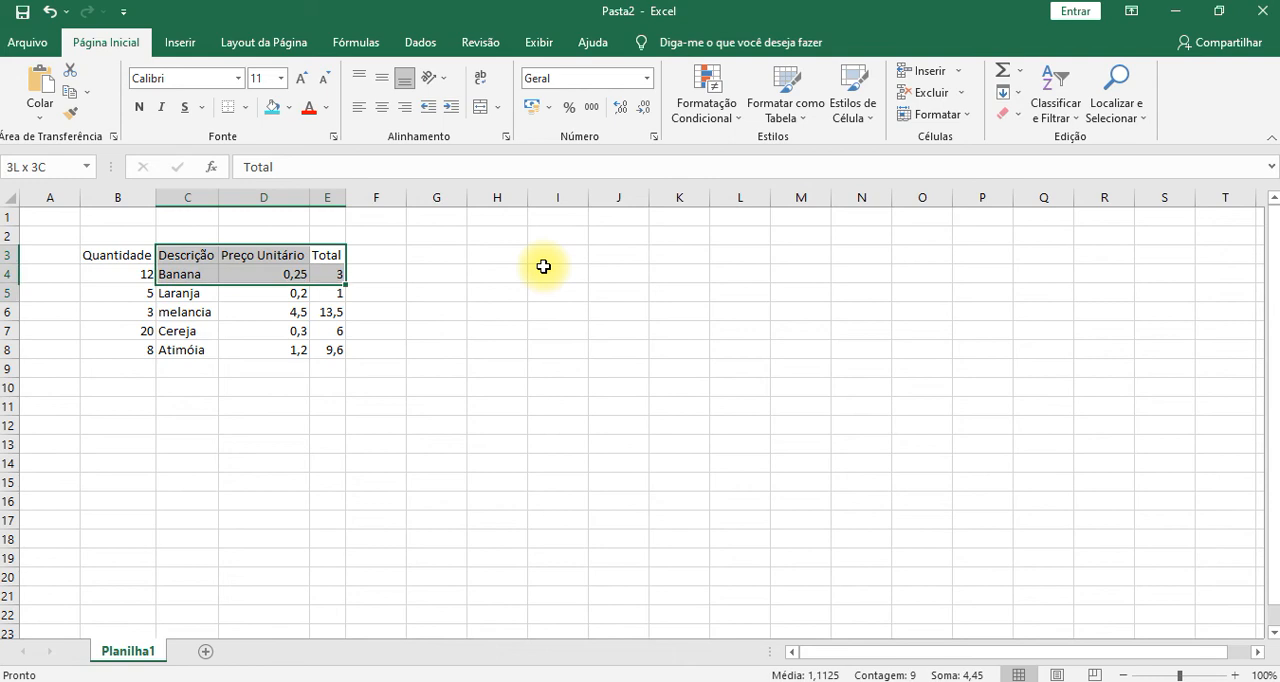
# Shrink the selection back to the Total header, and move along the header row to Quantidade in B3.
pyautogui.hotkey('shift', 'Right')
pyautogui.hotkey('shift', 'Right')
pyautogui.hotkey('shift', 'Right')
pyautogui.hotkey('shift', 'Left')
pyautogui.hotkey('shift', 'Up')
pyautogui.hotkey('shift', 'Up')
pyautogui.hotkey('shift', 'Up')
pyautogui.hotkey('shift', 'Up')
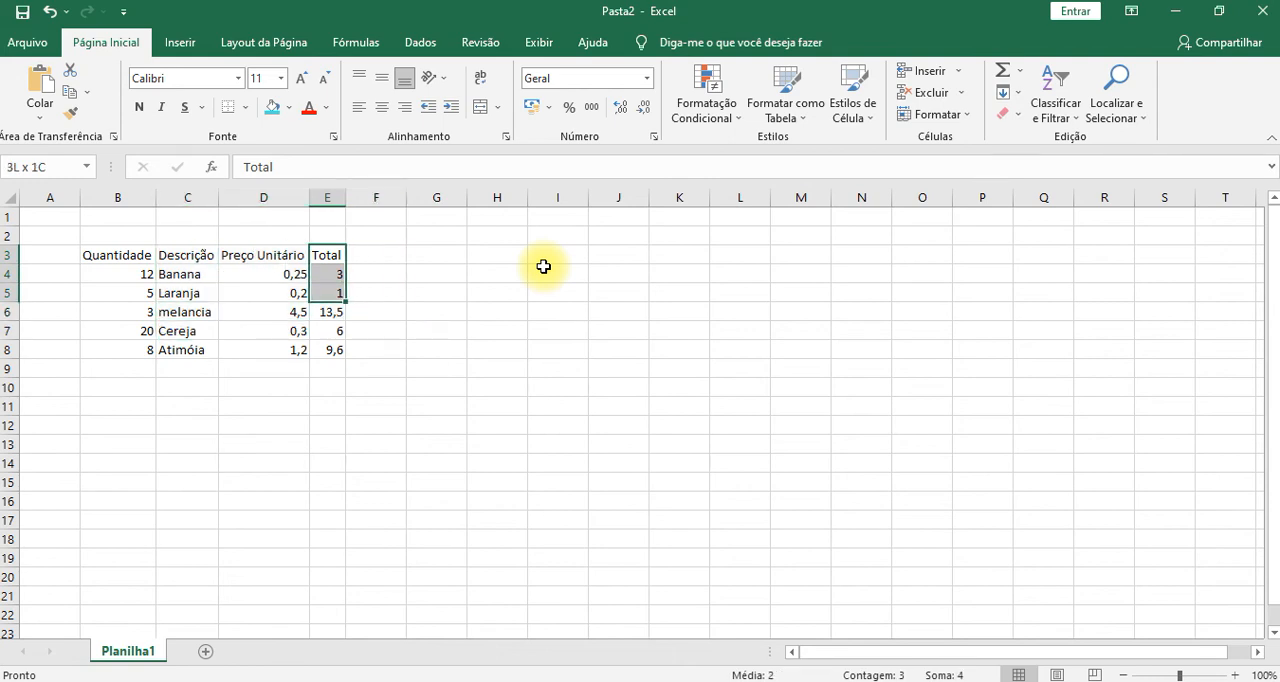
pyautogui.press('Left')
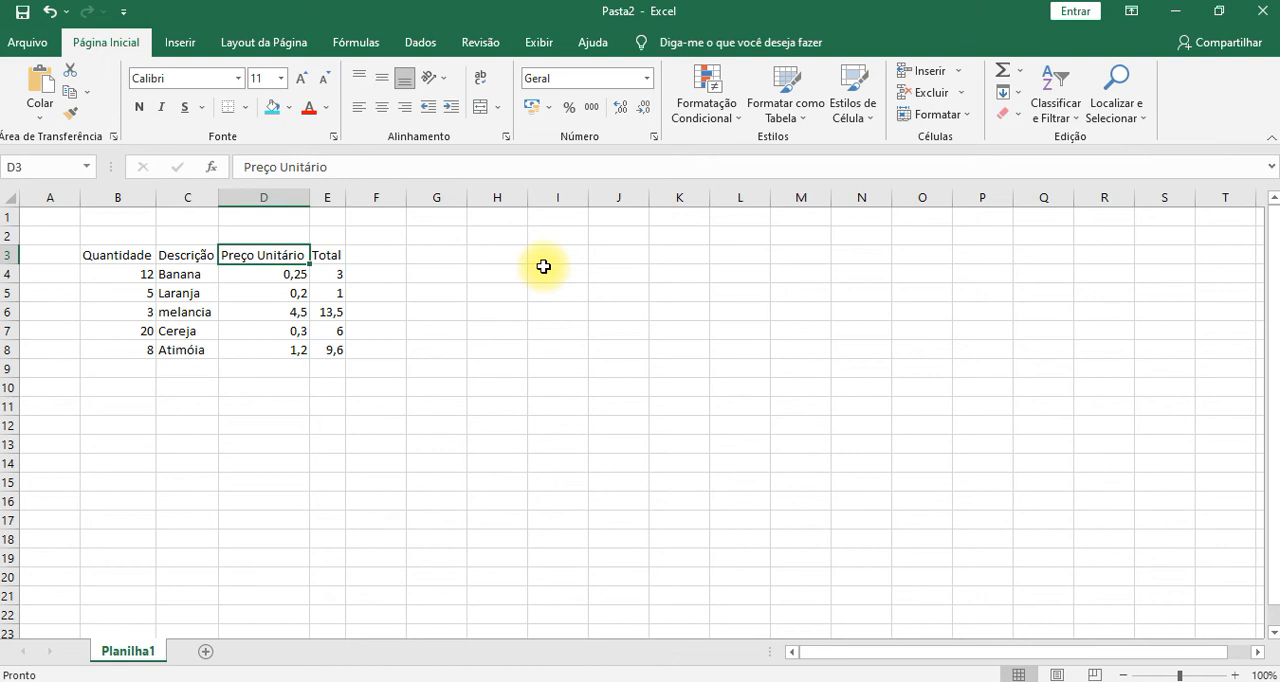
pyautogui.press('Left')
pyautogui.press('Left')
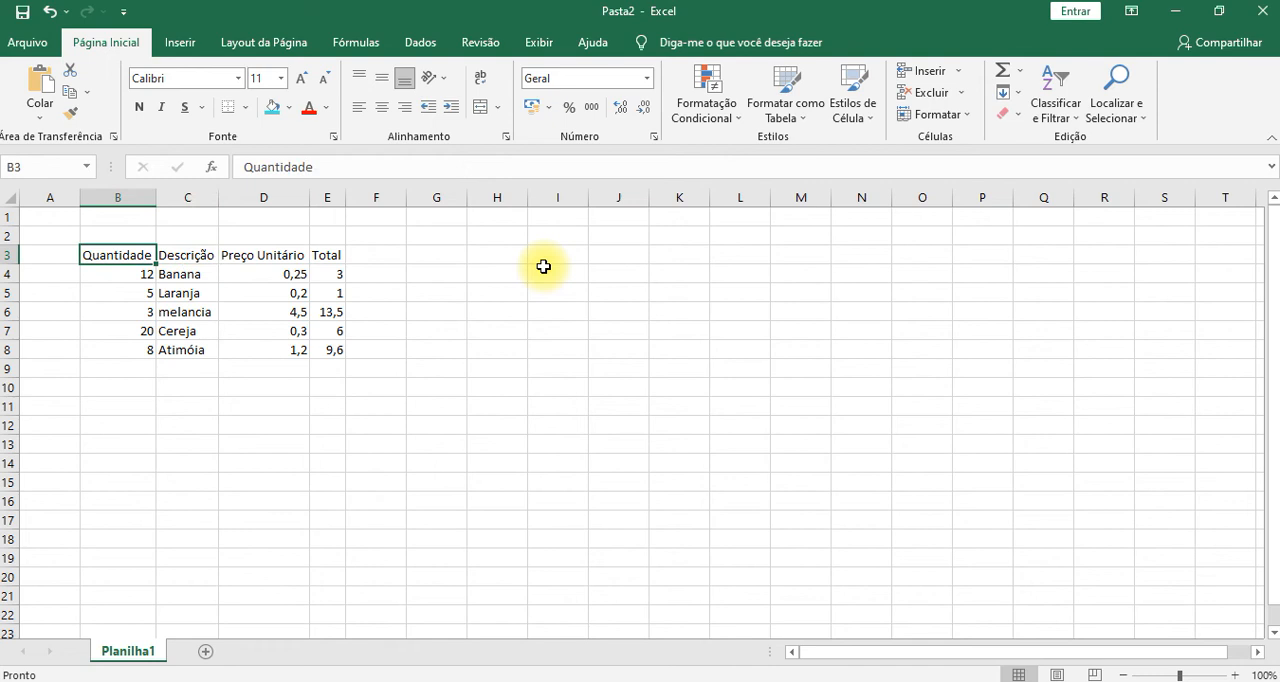
# Extend the selection from B3 to B3:D6 cell by cell, and shrink it back to the Quantidade header.
pyautogui.hotkey('shift', 'Right')
pyautogui.hotkey('shift', 'Right')
pyautogui.hotkey('shift', 'Down')
pyautogui.hotkey('shift', 'Down')
pyautogui.hotkey('shift', 'Down')
pyautogui.hotkey('shift', 'Down')
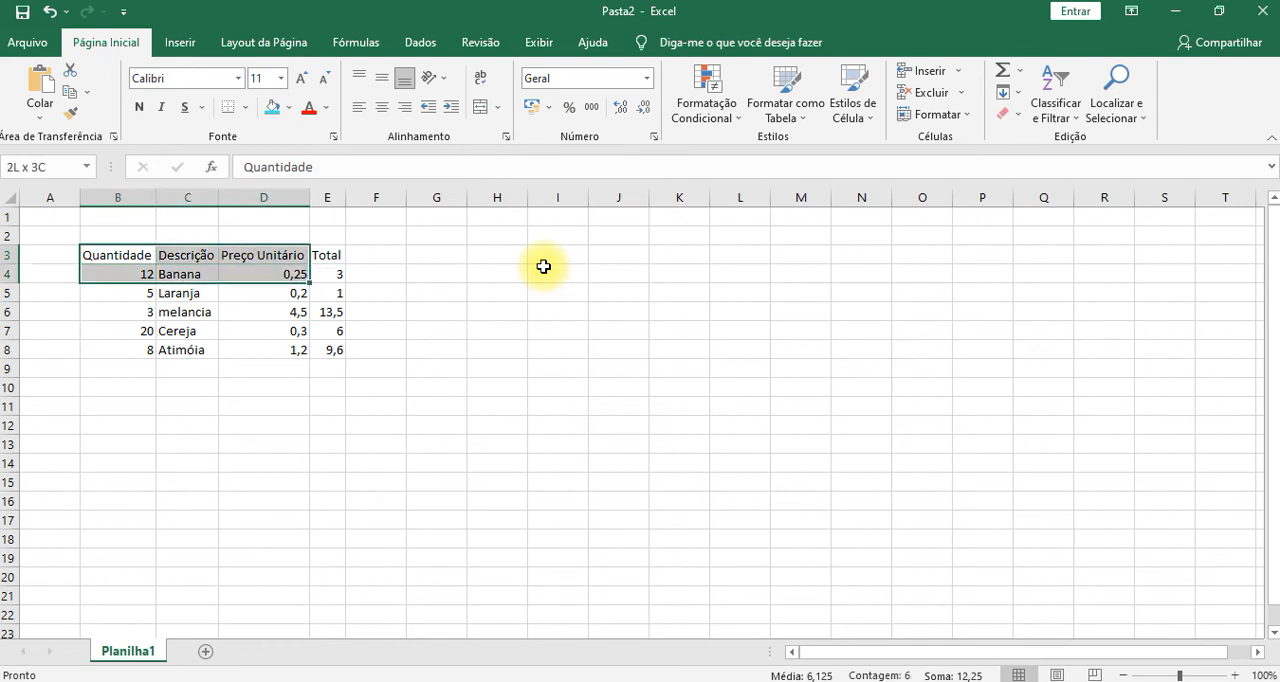
pyautogui.hotkey('shift', 'Left')
pyautogui.hotkey('shift', 'Left')
pyautogui.hotkey('shift', 'Up')
pyautogui.hotkey('shift', 'Up')
pyautogui.hotkey('shift', 'Up')
pyautogui.hotkey('shift', 'Up')
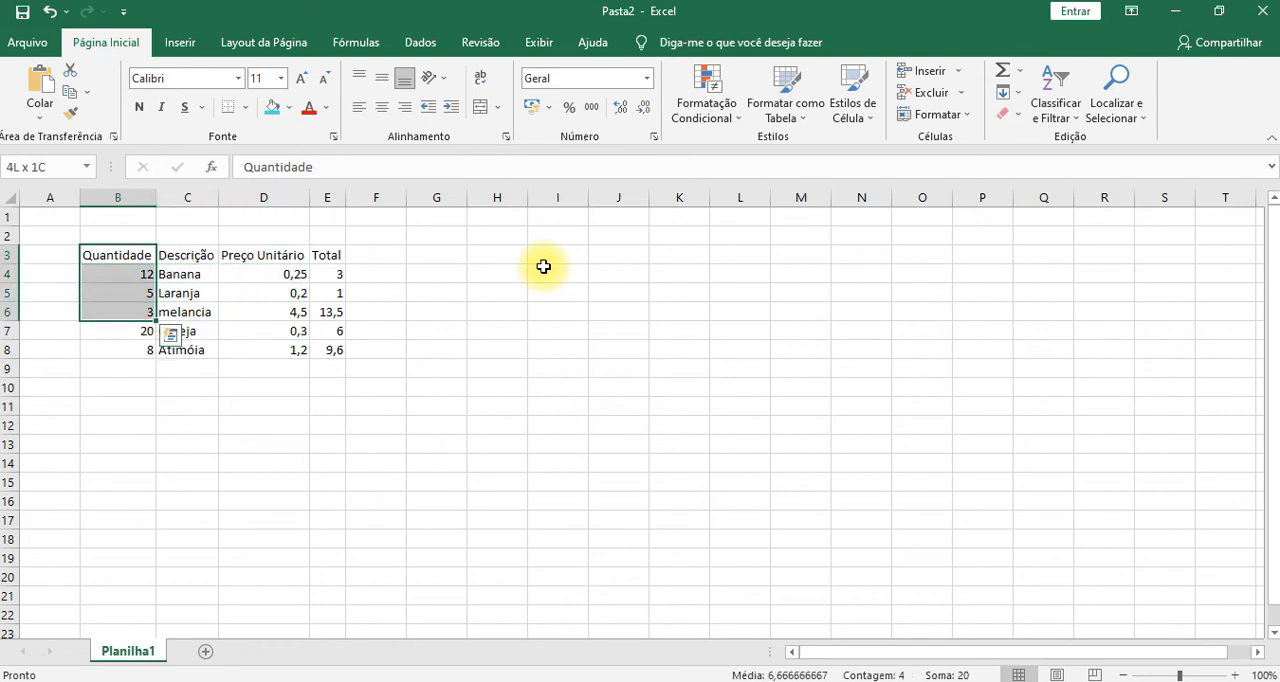
# Extend the selection from B3 across all four columns and down to the Cereja row, covering B3:E7.
pyautogui.hotkey('shift', 'Right')
pyautogui.hotkey('shift', 'Right')
pyautogui.hotkey('shift', 'Right')
pyautogui.hotkey('shift', 'Down')
pyautogui.hotkey('shift', 'Down')
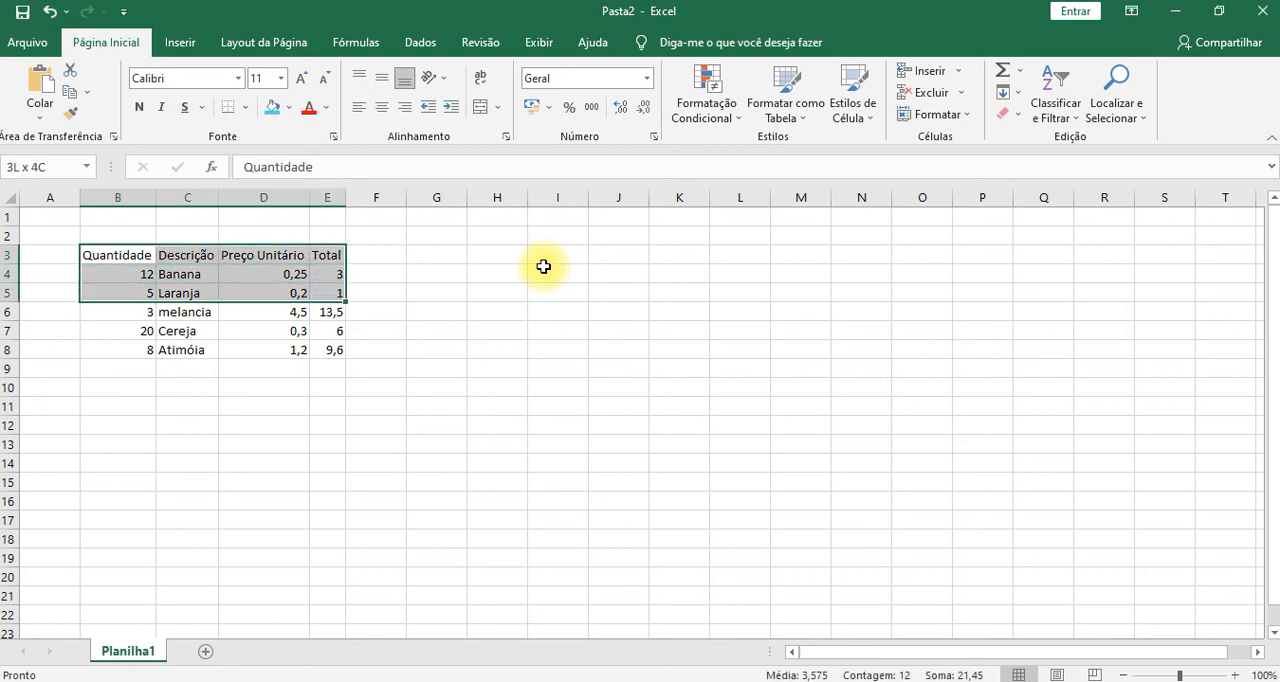
pyautogui.hotkey('shift', 'Down')
pyautogui.hotkey('shift', 'Down')
# Collapse the selection to B3 alone, and jump to the last filled cell of the Quantidade column, B8.
pyautogui.press('Left')
pyautogui.press('Right')
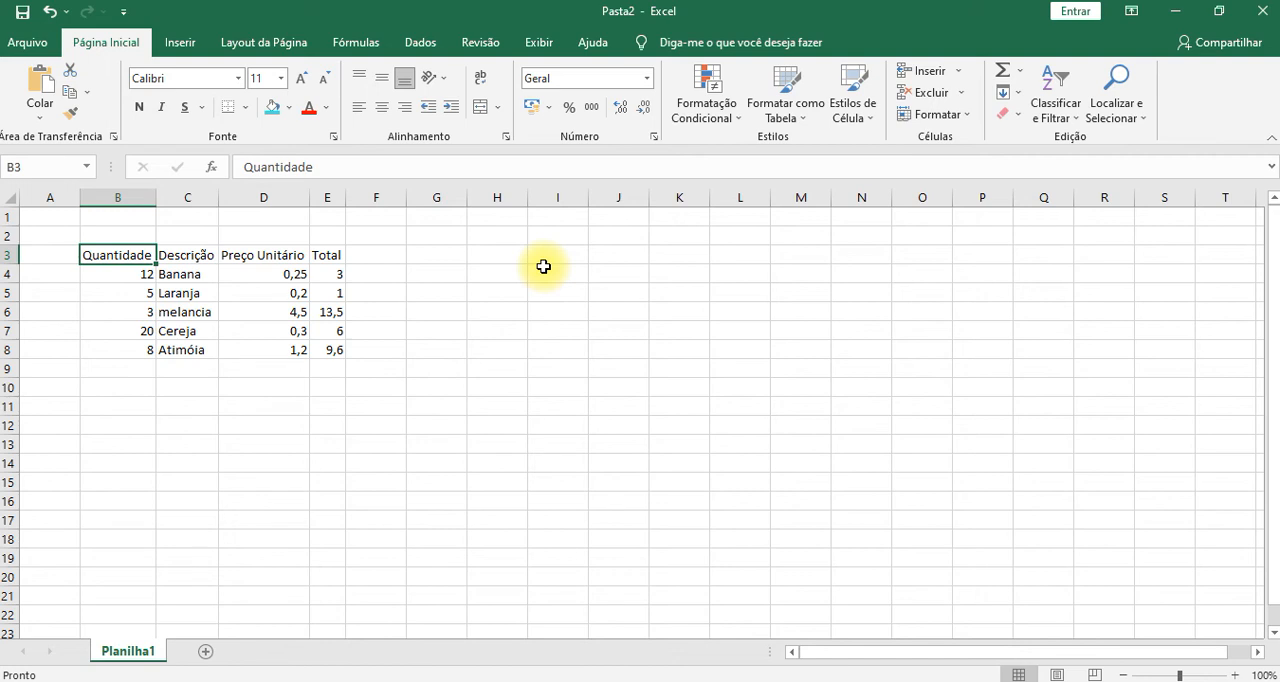
pyautogui.hotkey('ctrl', 'Down')
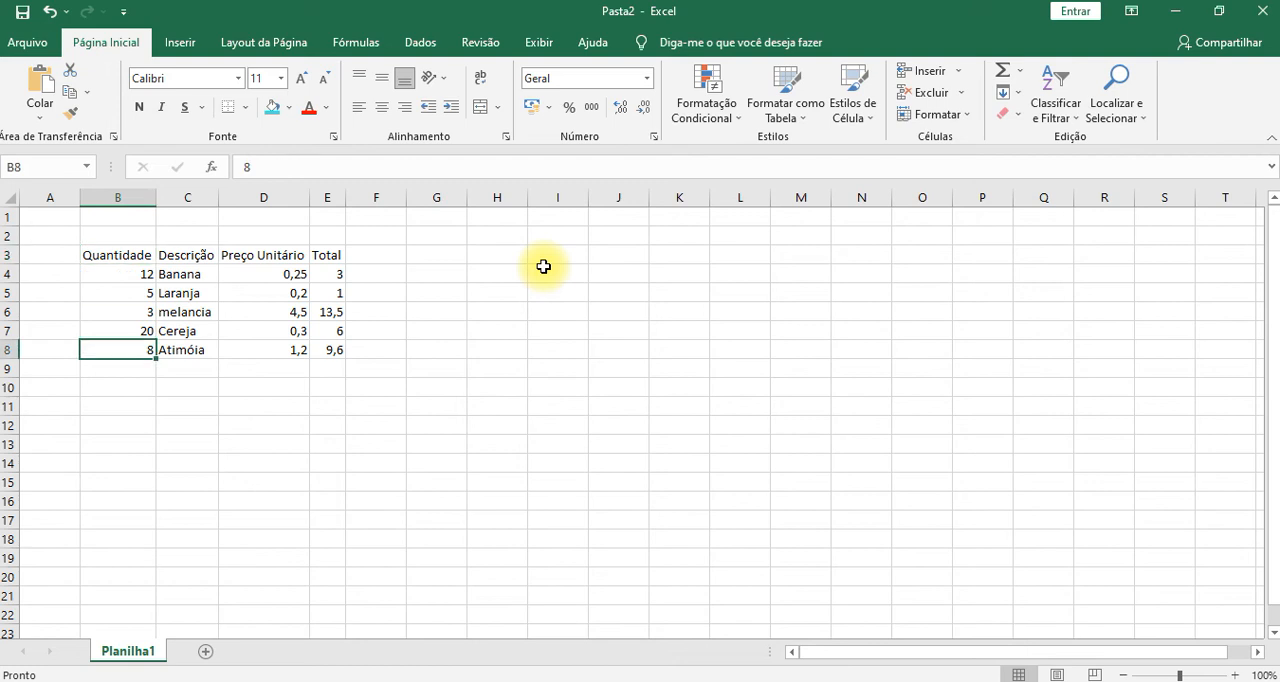
# Jump between the table's corner cells, from B8 through E8, E3 and B3, finishing on the Total header in E3.
pyautogui.hotkey('ctrl', 'Right')
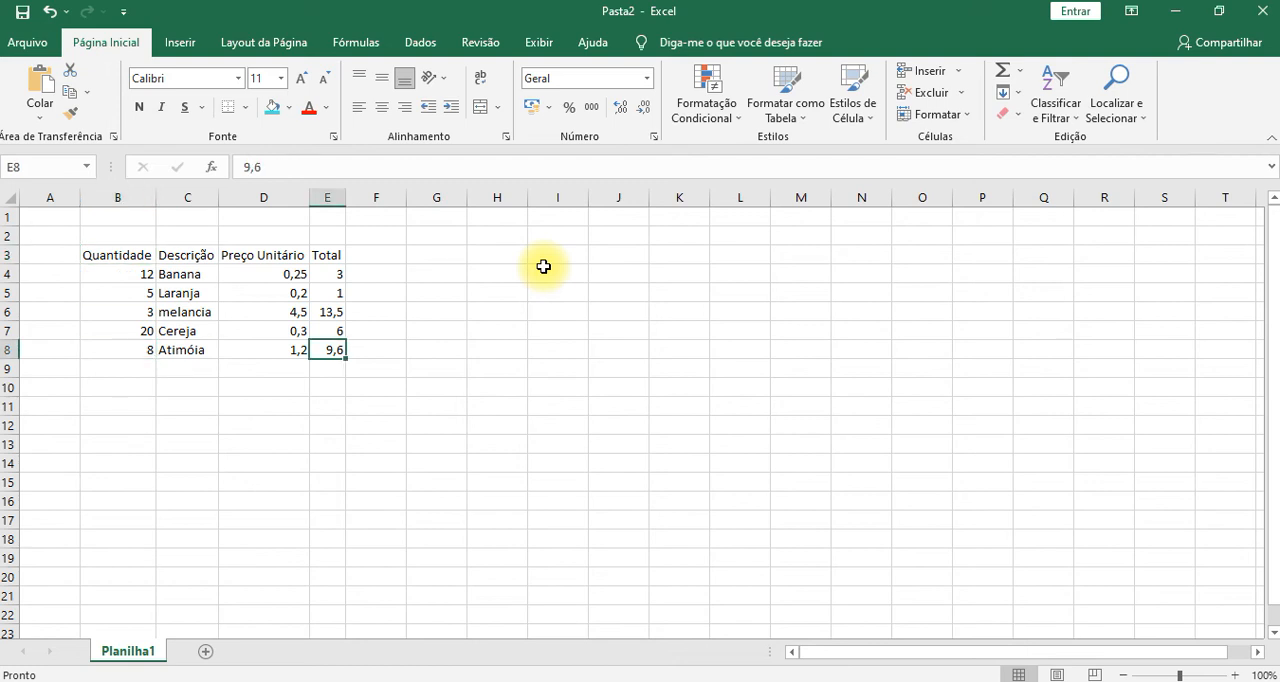
pyautogui.hotkey('ctrl', 'Up')
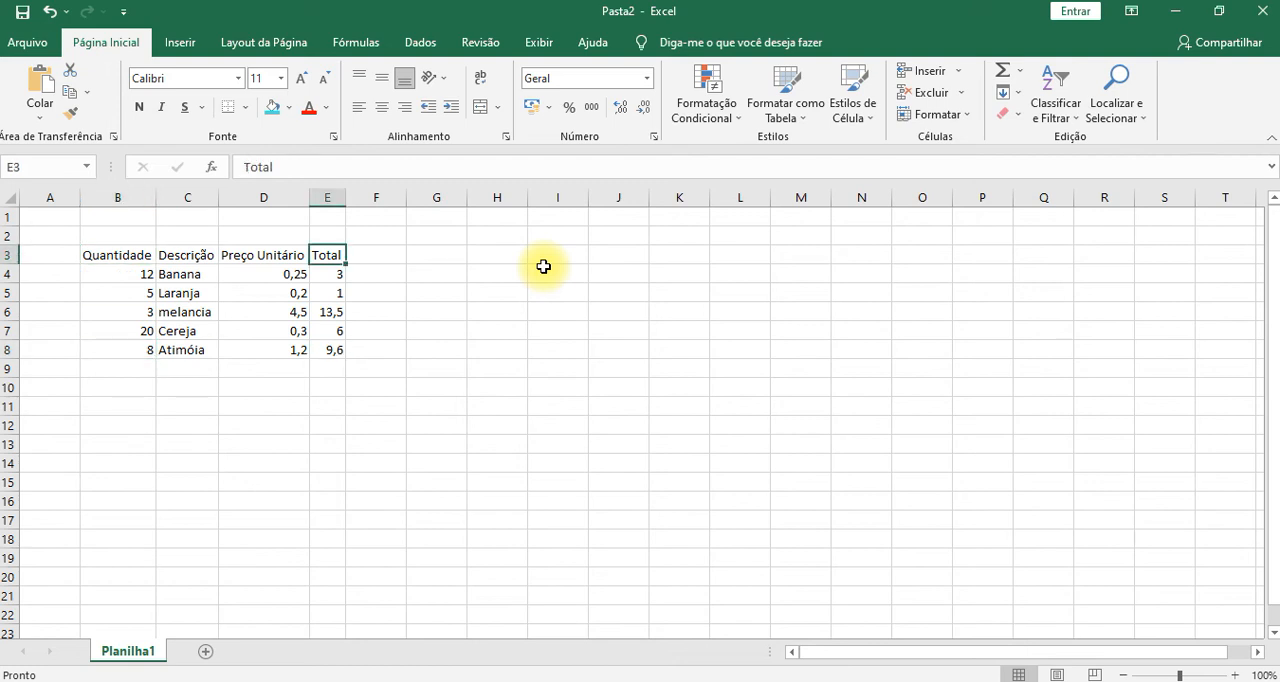
pyautogui.hotkey('ctrl', 'Left')
pyautogui.hotkey('ctrl', 'End')
pyautogui.hotkey('ctrl', 'Up')
pyautogui.hotkey('ctrl', 'Left')
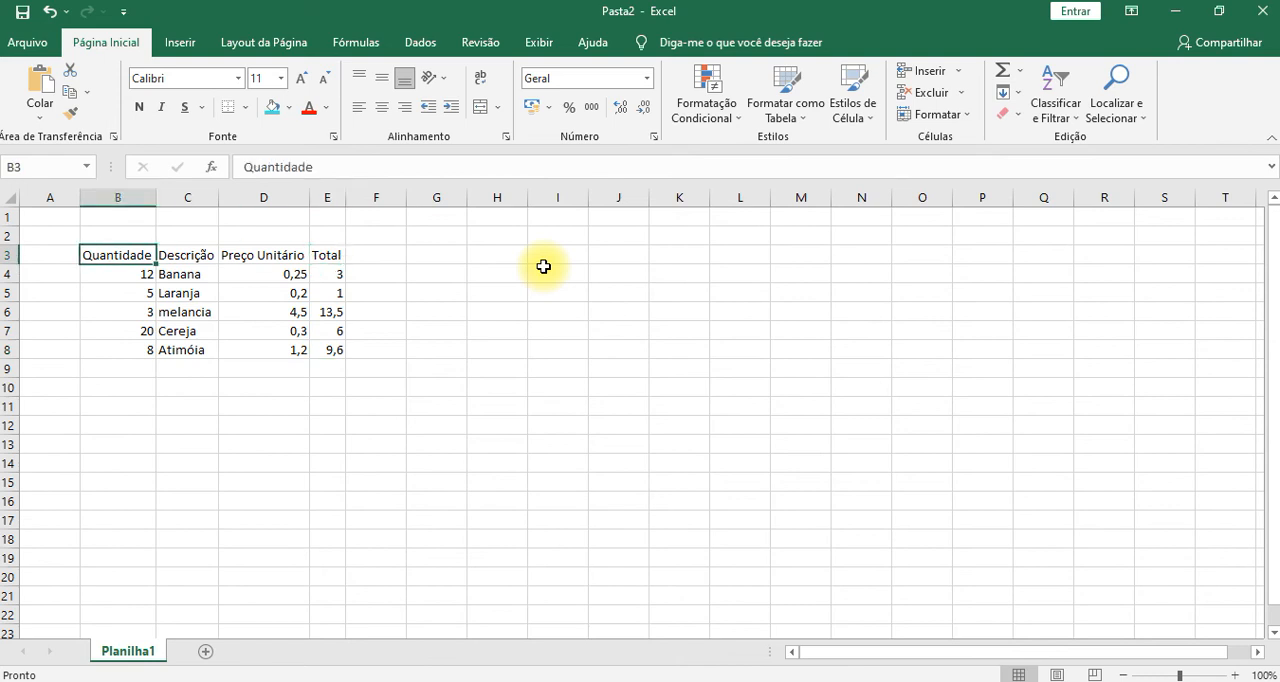
pyautogui.hotkey('ctrl', 'End')
pyautogui.hotkey('ctrl', 'Up')
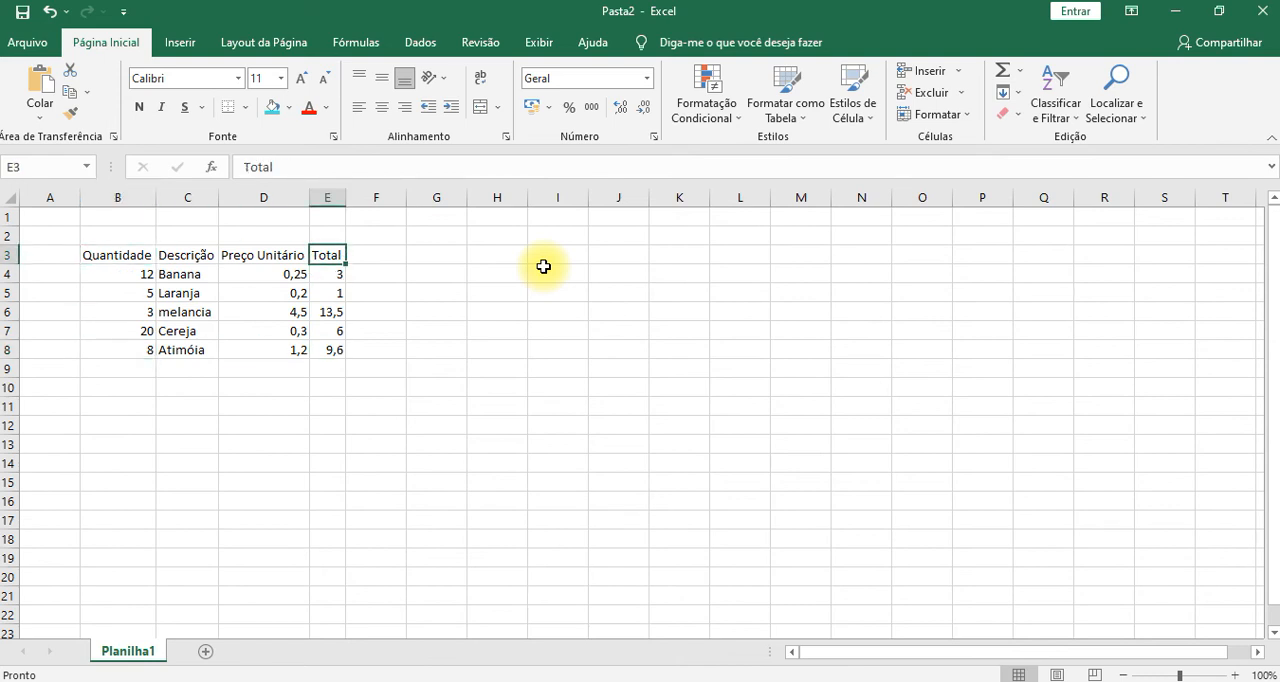
# Select C3:E6 starting from the Total header, and reselect from E3 alone to cover B3:E6.
pyautogui.moveTo(330, 255); pyautogui.dragTo(201, 311)
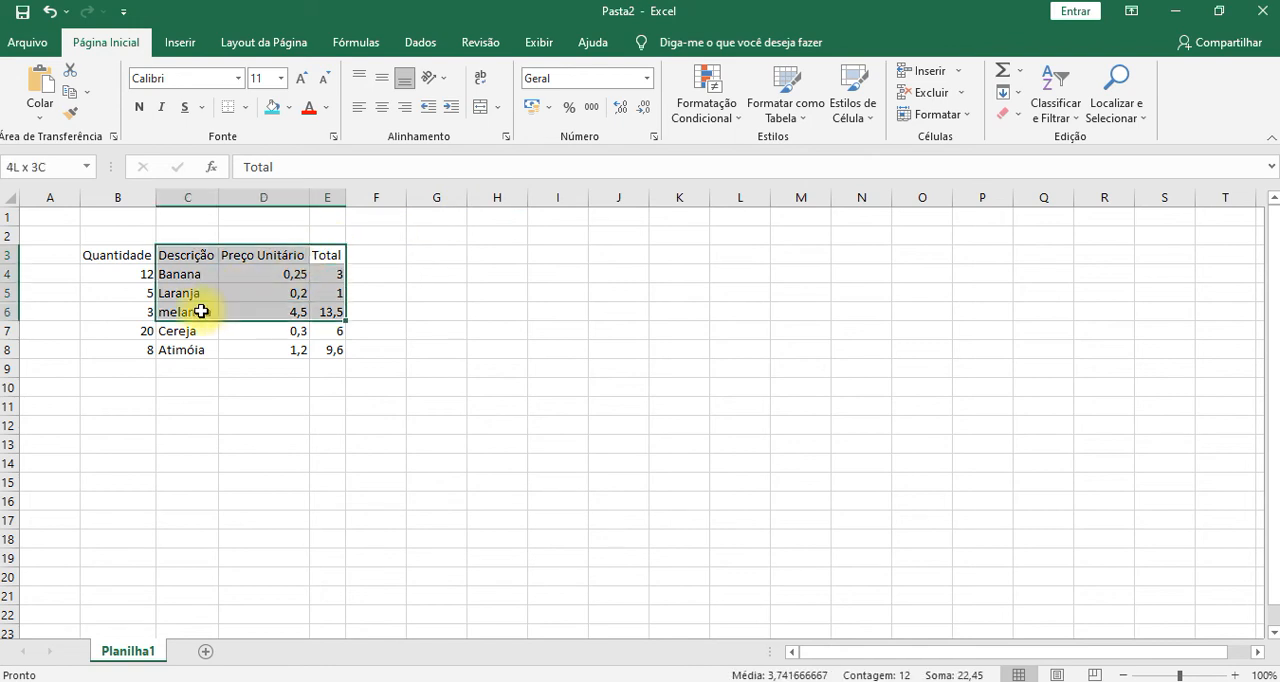
pyautogui.click(327, 254)
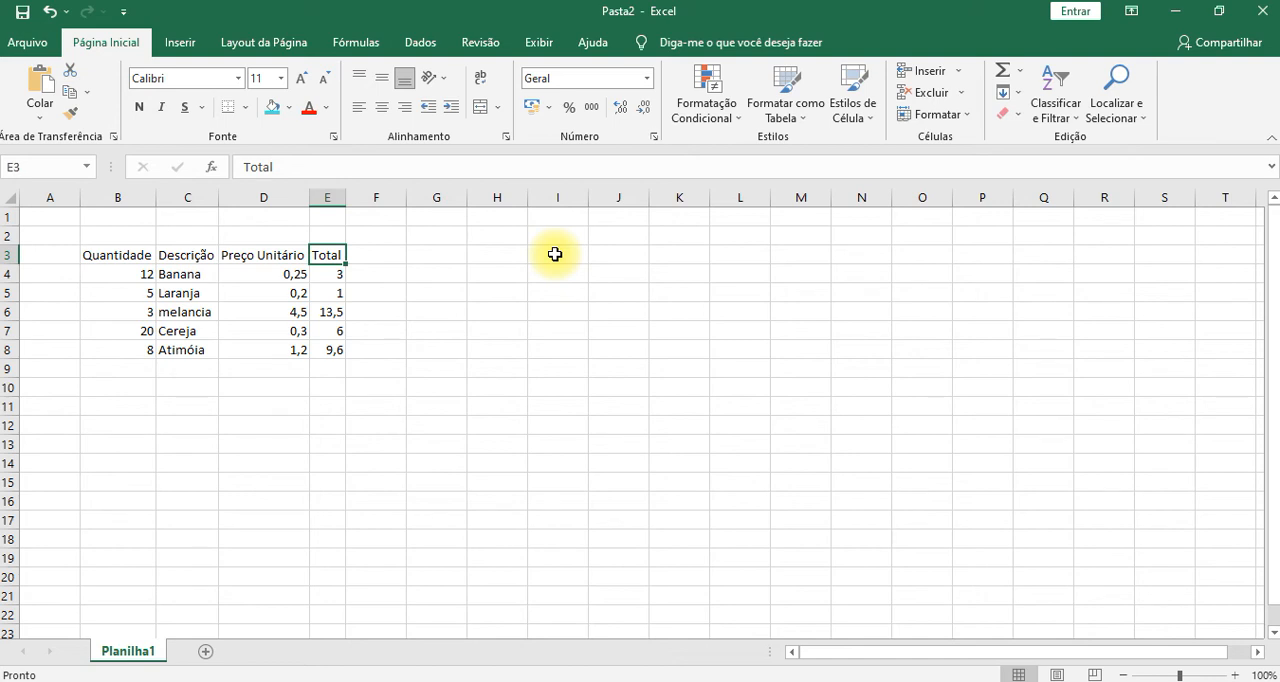
pyautogui.hotkey('ctrl', 'shift', 'Left')
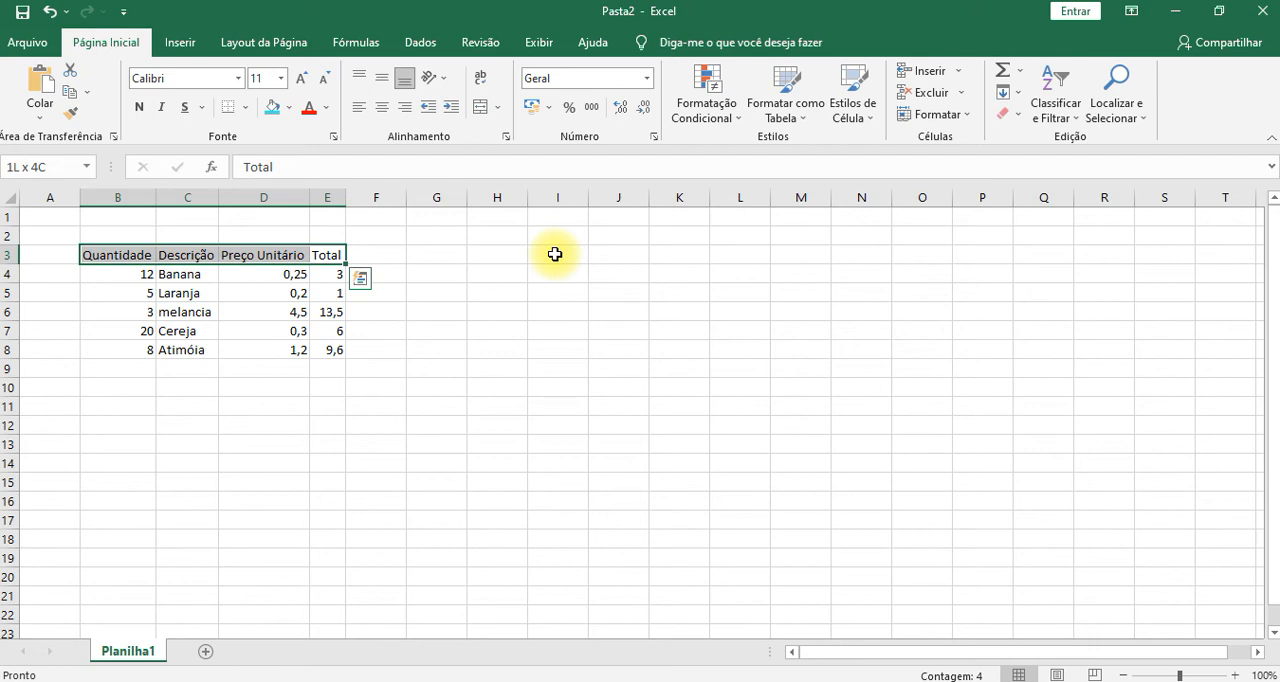
pyautogui.hotkey('shift', 'Down')
pyautogui.hotkey('shift', 'Down')
pyautogui.hotkey('shift', 'Down')
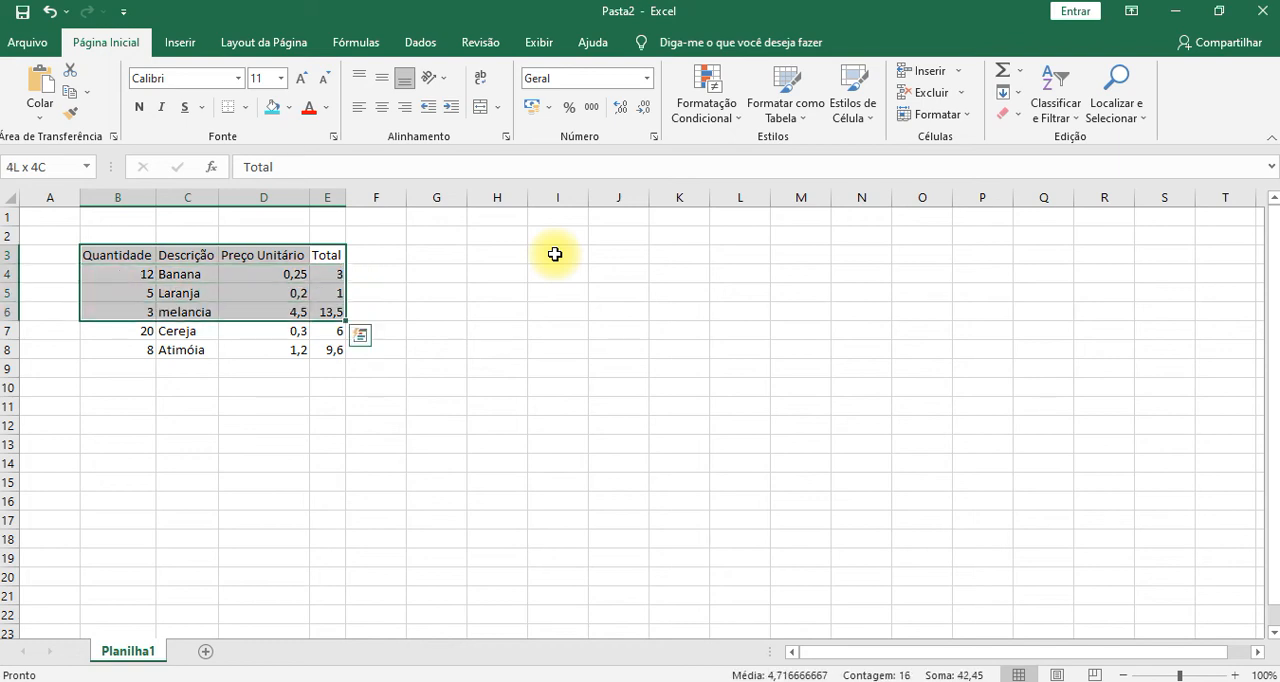
# Move to the Descrição header in C3, and extend the selection from there to cover C3:D7.
pyautogui.press('Up')
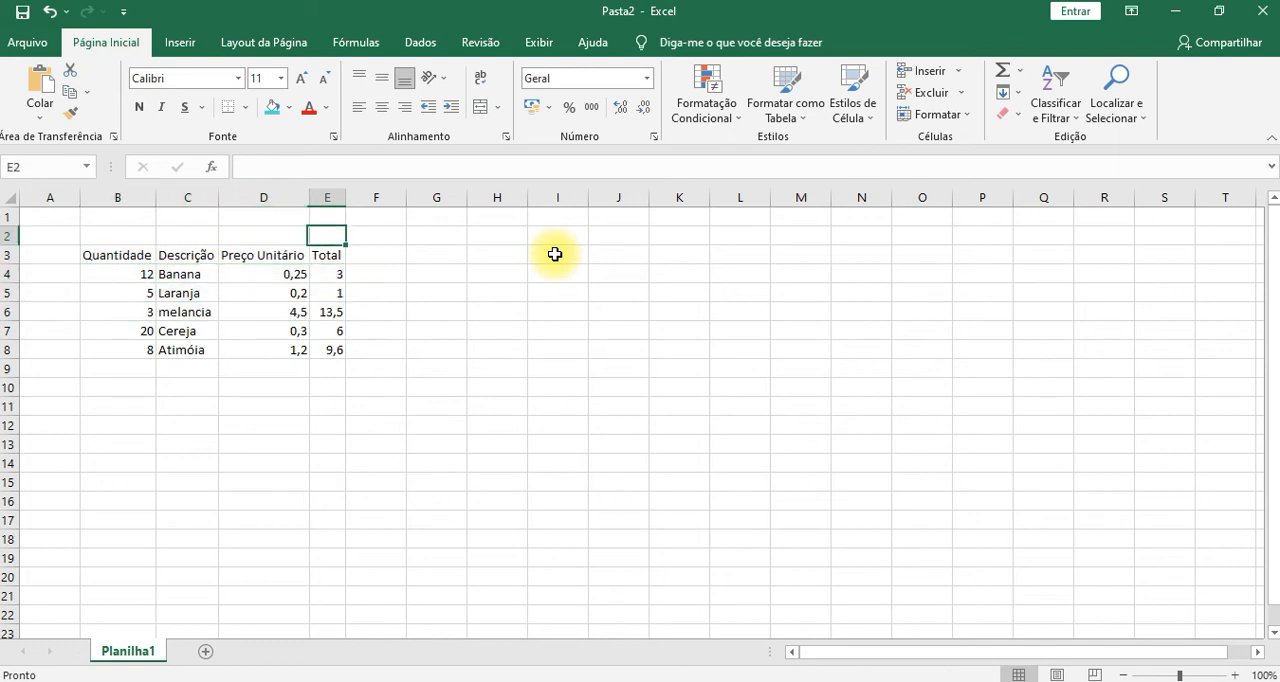
pyautogui.press('Left')
pyautogui.press('Left')
pyautogui.press('Down')
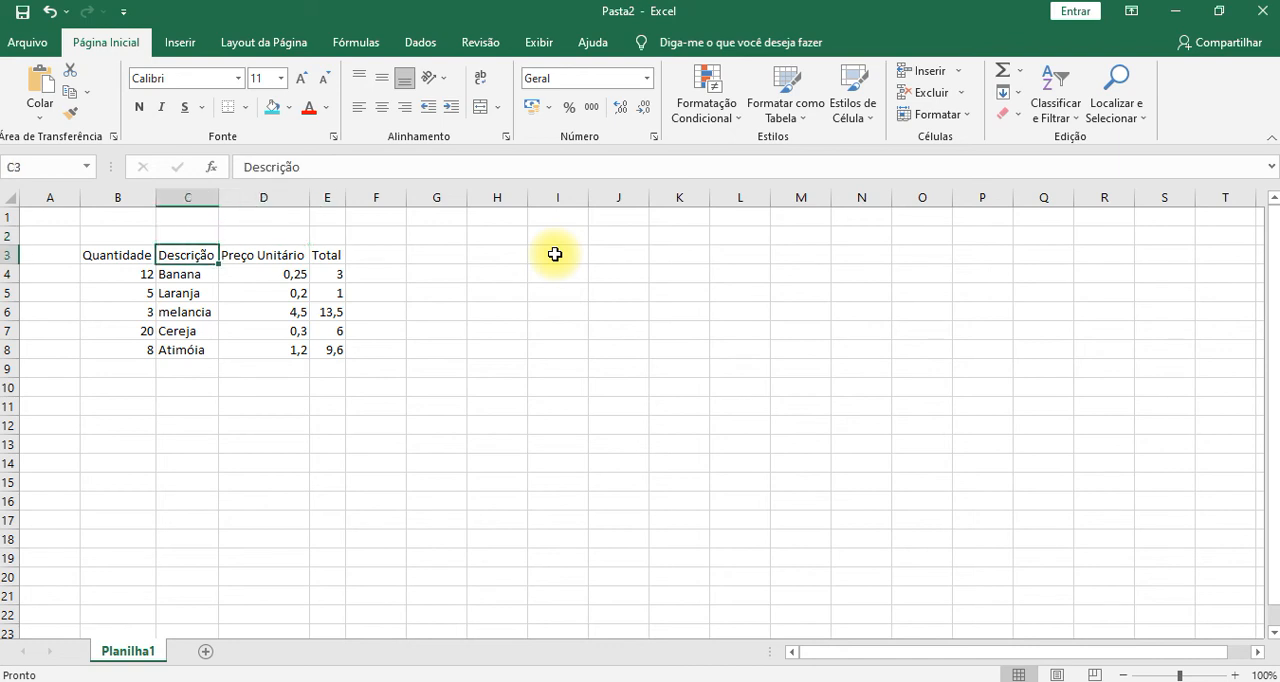
pyautogui.hotkey('ctrl', 'shift', 'Down')
pyautogui.hotkey('shift', 'Right')
pyautogui.hotkey('shift', 'Right')
pyautogui.hotkey('shift', 'Left')
pyautogui.hotkey('shift', 'Up')
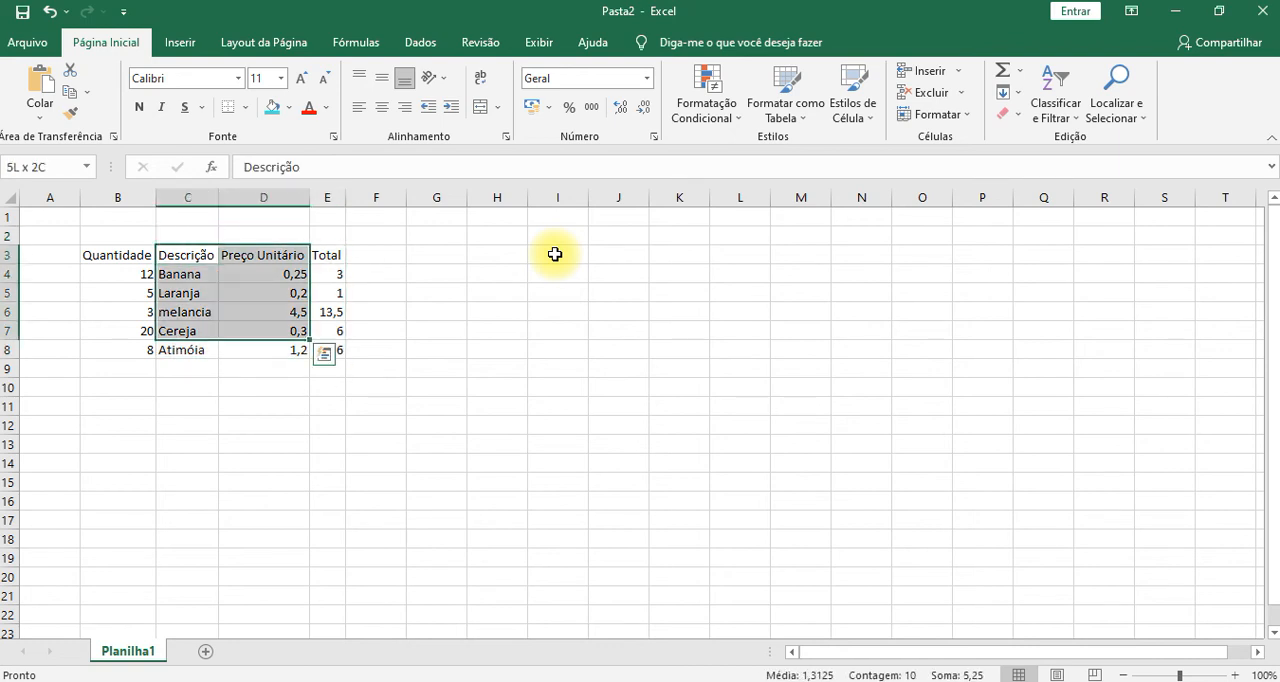
# Reshape the selection anchored at the Descrição header so that it covers B3:C7.
pyautogui.hotkey('shift', 'Up')
pyautogui.hotkey('shift', 'Up')
pyautogui.hotkey('shift', 'Left')
pyautogui.hotkey('shift', 'Left')
pyautogui.hotkey('shift', 'Left')
pyautogui.hotkey('shift', 'Down')
pyautogui.hotkey('shift', 'Down')
pyautogui.hotkey('shift', 'Right')
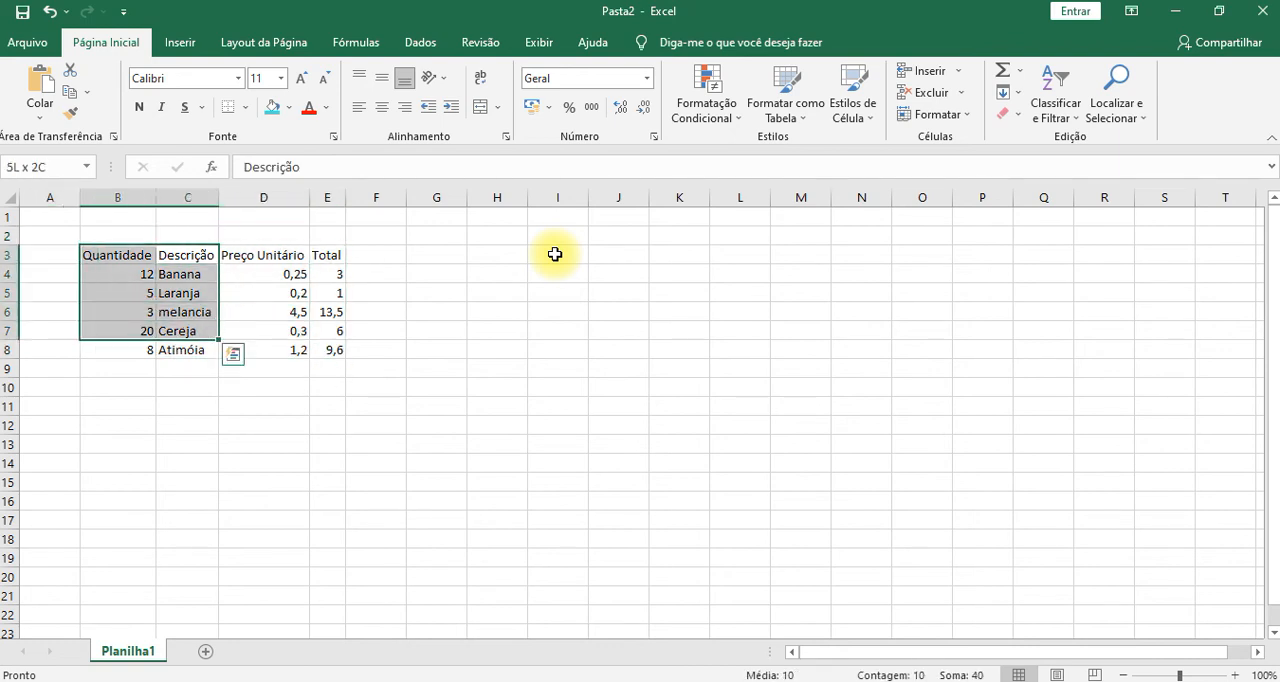
# Widen the selection back towards the Total column, and move down column C alone to the empty cell C9.
pyautogui.hotkey('shift', 'Right')
pyautogui.hotkey('shift', 'Right')
pyautogui.hotkey('shift', 'Right')
pyautogui.press('Down')
pyautogui.press('Down')
pyautogui.press('Down')
pyautogui.press('Down')
pyautogui.press('Down')
pyautogui.press('Down')
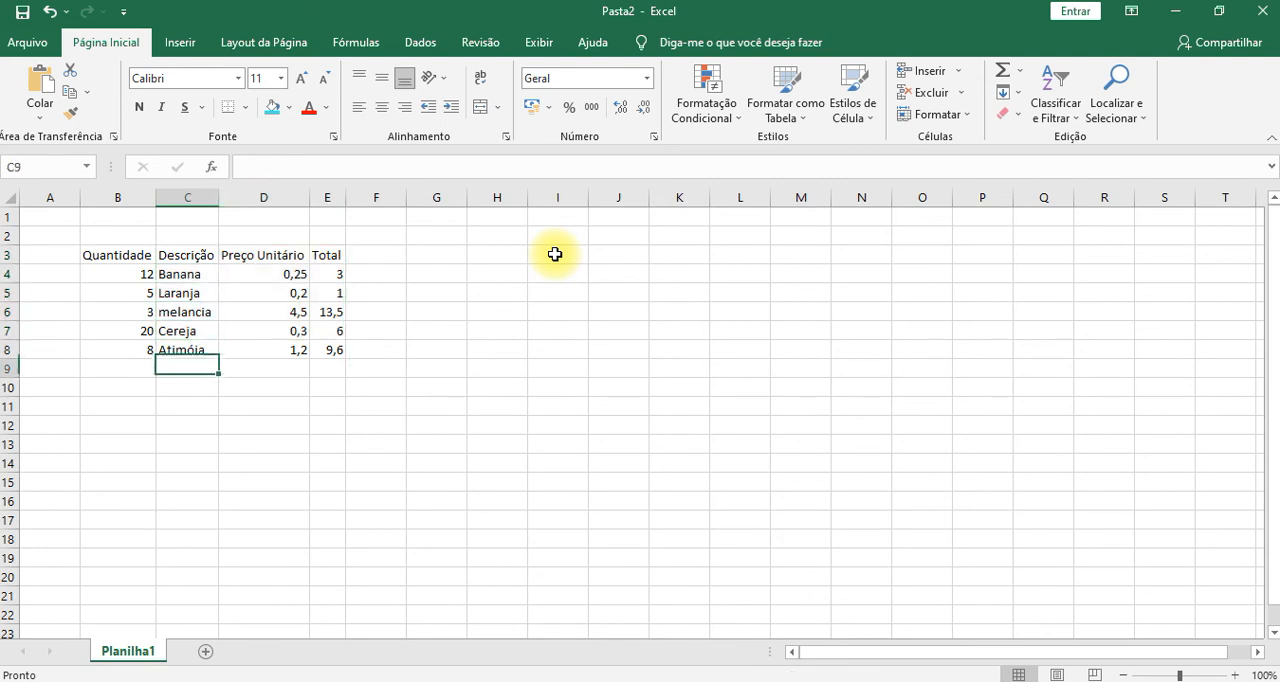
# Move cell by cell around the table's lower rows from C9 to the Laranja cell in C5.
pyautogui.press('Right')
pyautogui.press('Right')
pyautogui.press('Right')
pyautogui.press('Up')
pyautogui.press('Up')
pyautogui.press('Up')
pyautogui.press('Up')
pyautogui.press('Left')
pyautogui.press('Left')
pyautogui.press('Left')
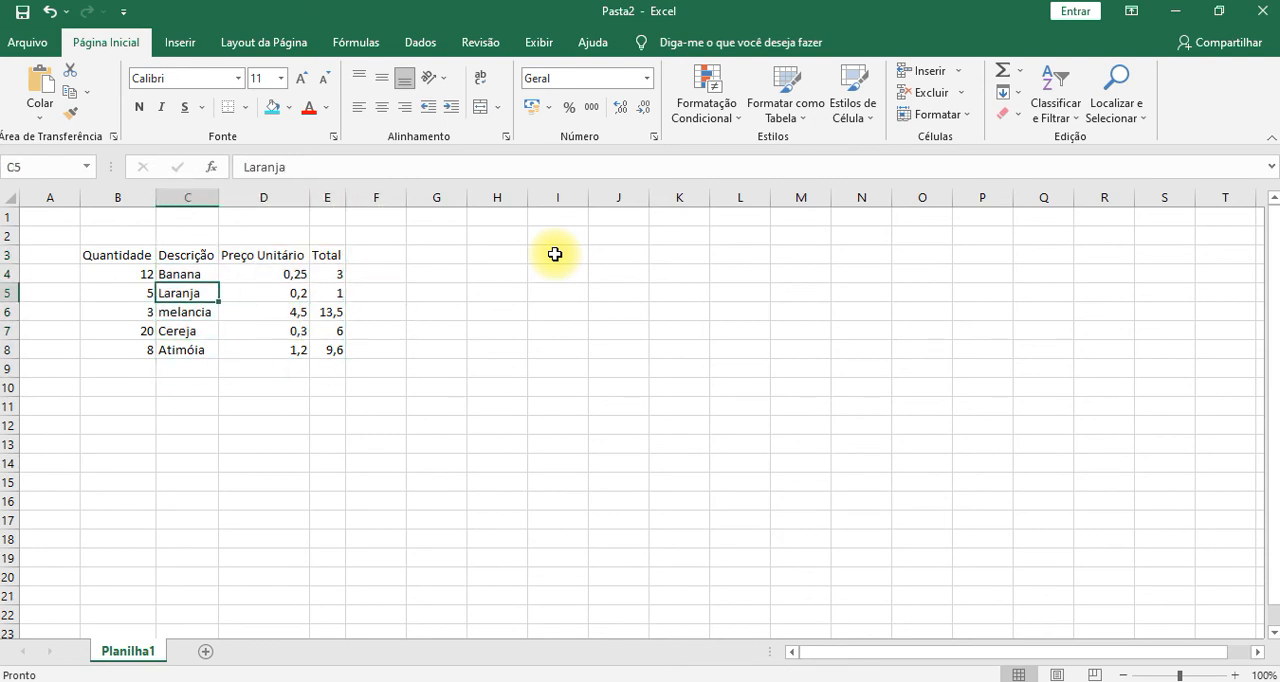
# Return to the Quantidade header in B3, and jump around the table's corner cells to finish on B8.
pyautogui.press('Up')
pyautogui.press('Up')
pyautogui.press('Left')
pyautogui.hotkey('ctrl', 'Down')
pyautogui.hotkey('ctrl', 'Right')
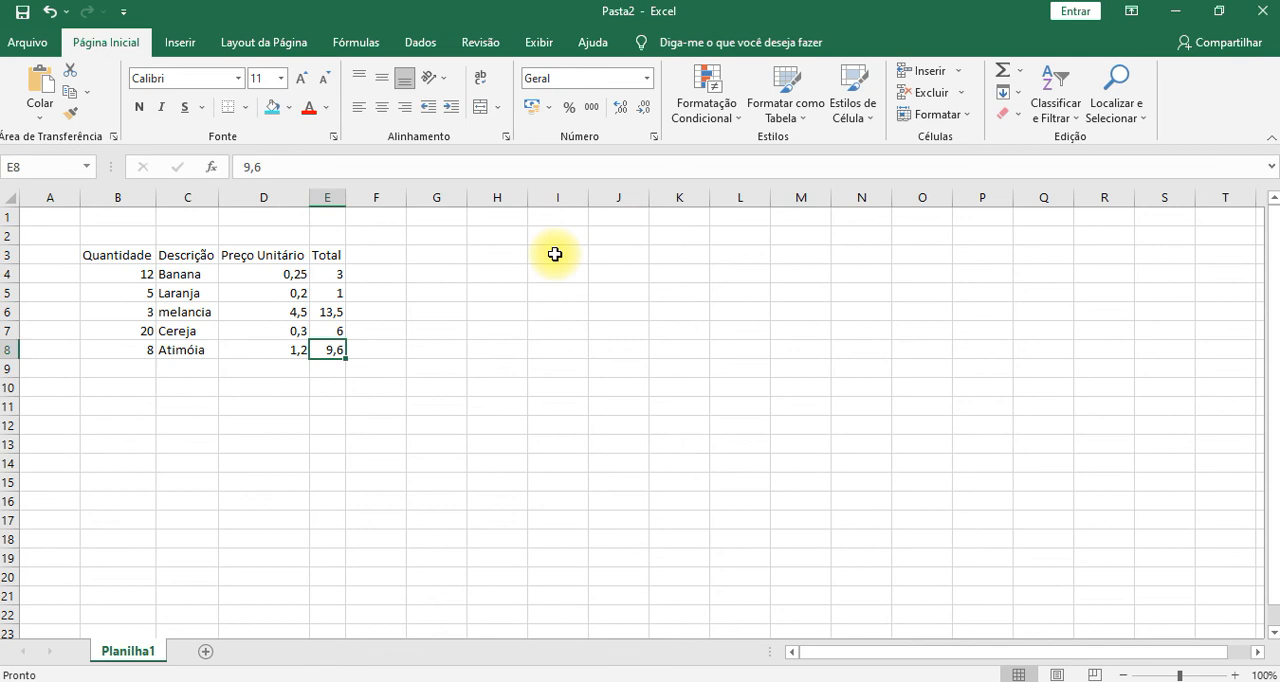
pyautogui.hotkey('ctrl', 'Up')
pyautogui.hotkey('ctrl', 'Left')
pyautogui.hotkey('ctrl', 'Down')
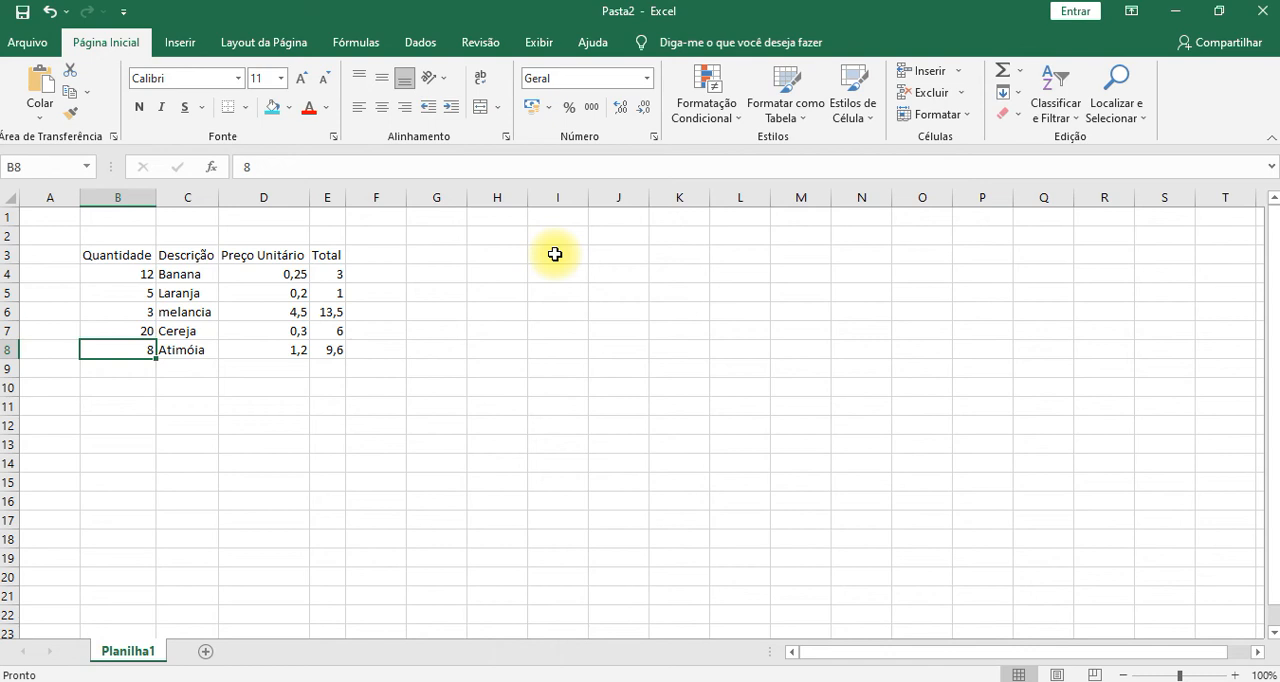
# Move cell by cell up the Quantidade column to the Banana row and across to its unit price in D4.
pyautogui.press('Up')
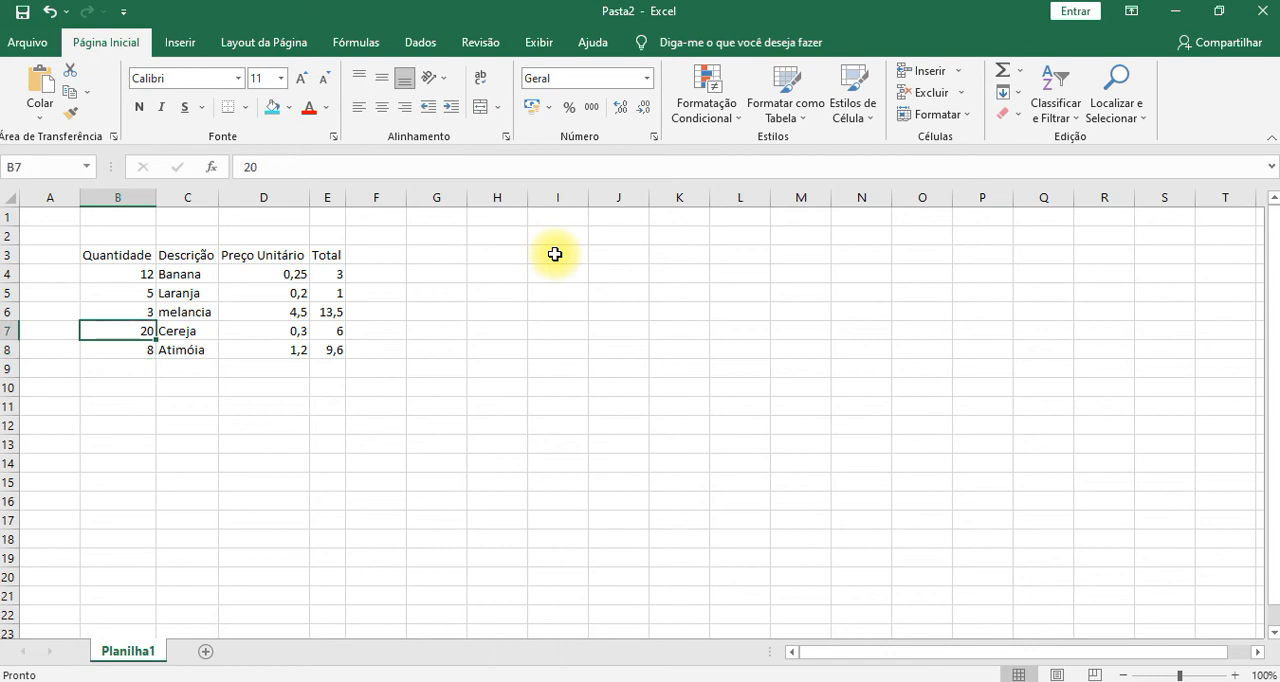
pyautogui.press('Up')
pyautogui.press('Up')
pyautogui.press('Up')
pyautogui.press('Right')
pyautogui.press('Right')
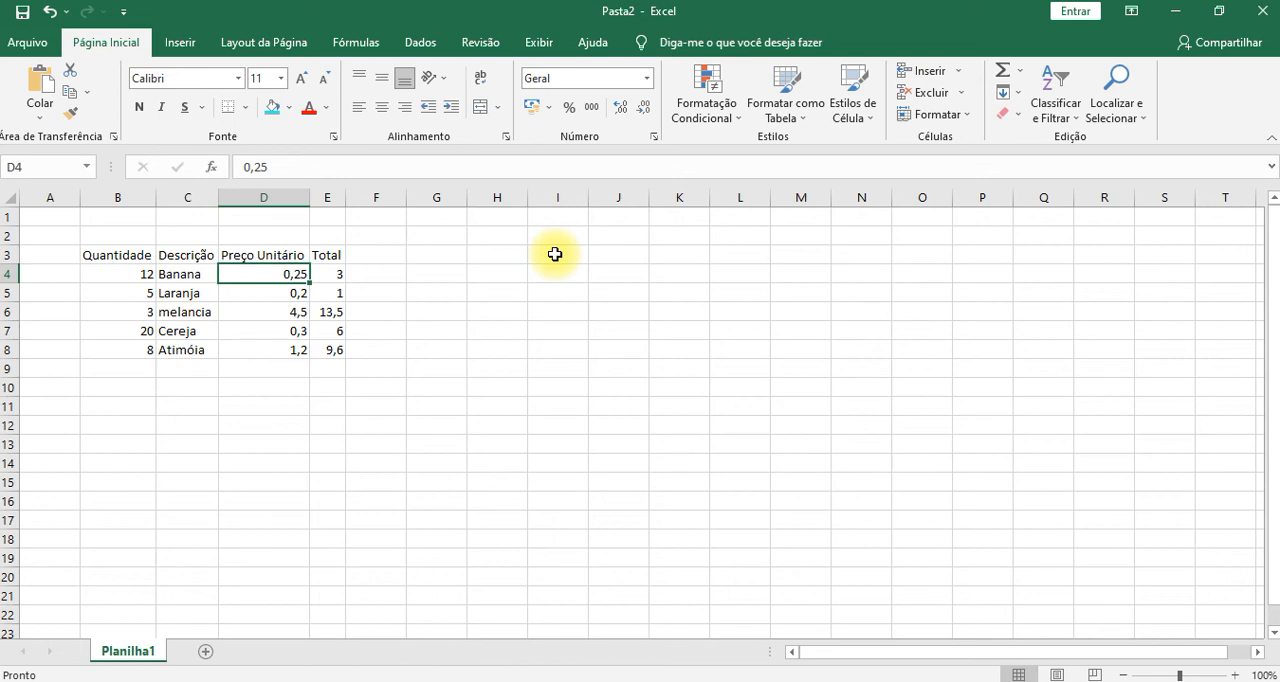
# Move back and forth along the Banana row to C4, and jump to the last filled Descrição cell, C8.
pyautogui.press('Left')
pyautogui.press('Left')
pyautogui.press('Right')
pyautogui.press('Right')
pyautogui.press('Right')
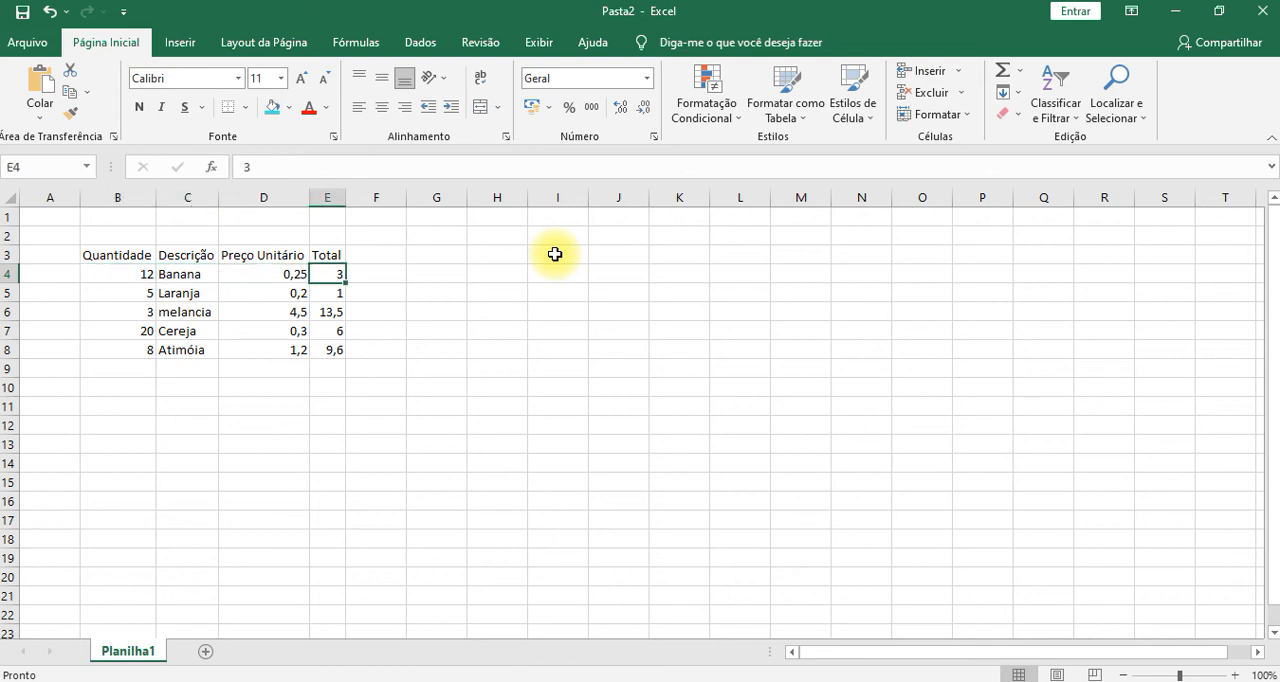
pyautogui.press('Left')
pyautogui.press('Left')
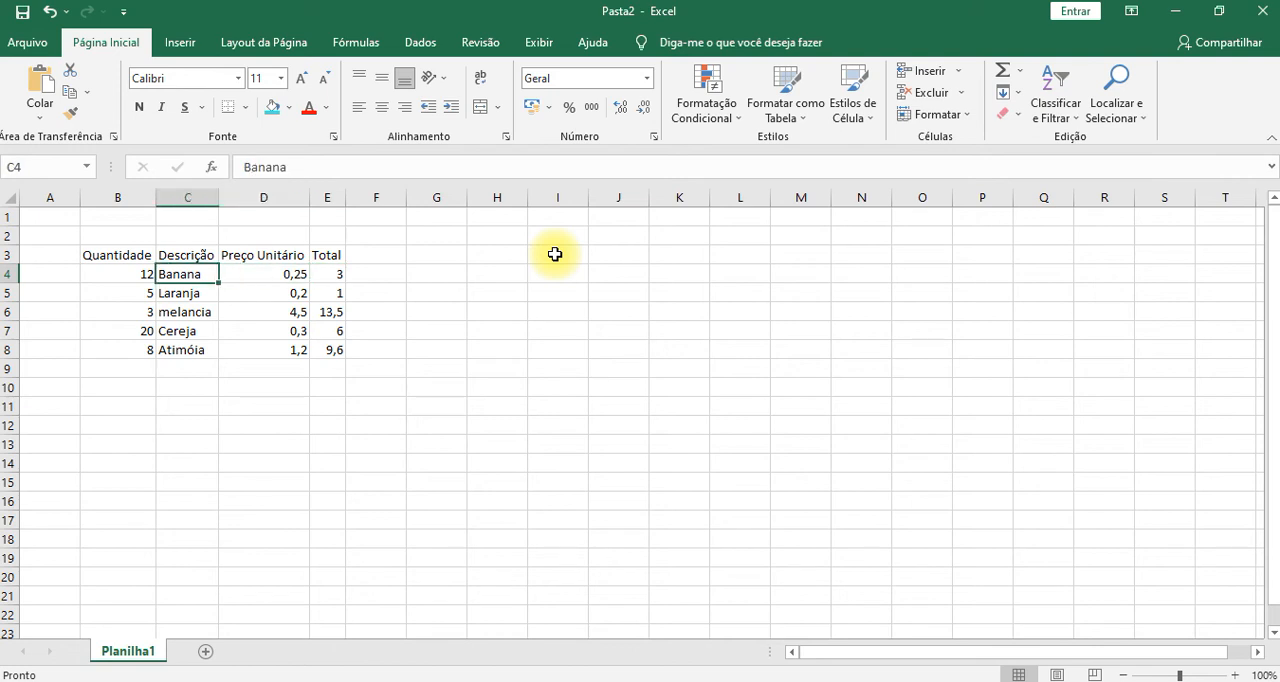
pyautogui.hotkey('ctrl', 'Down')
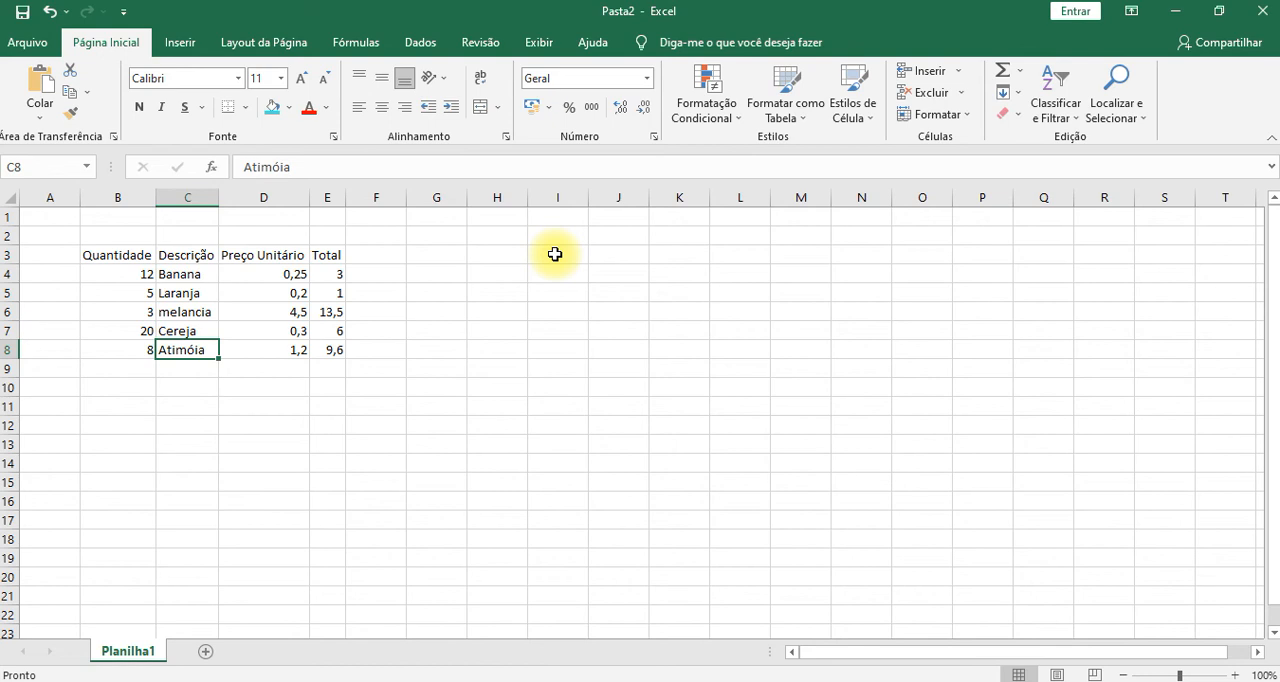
# Enter the filler texts asdsa, adas, dasdsa and asdas in cells C11 to C14 below the table.
pyautogui.press('Down')
pyautogui.press('Down')
pyautogui.press('Down')
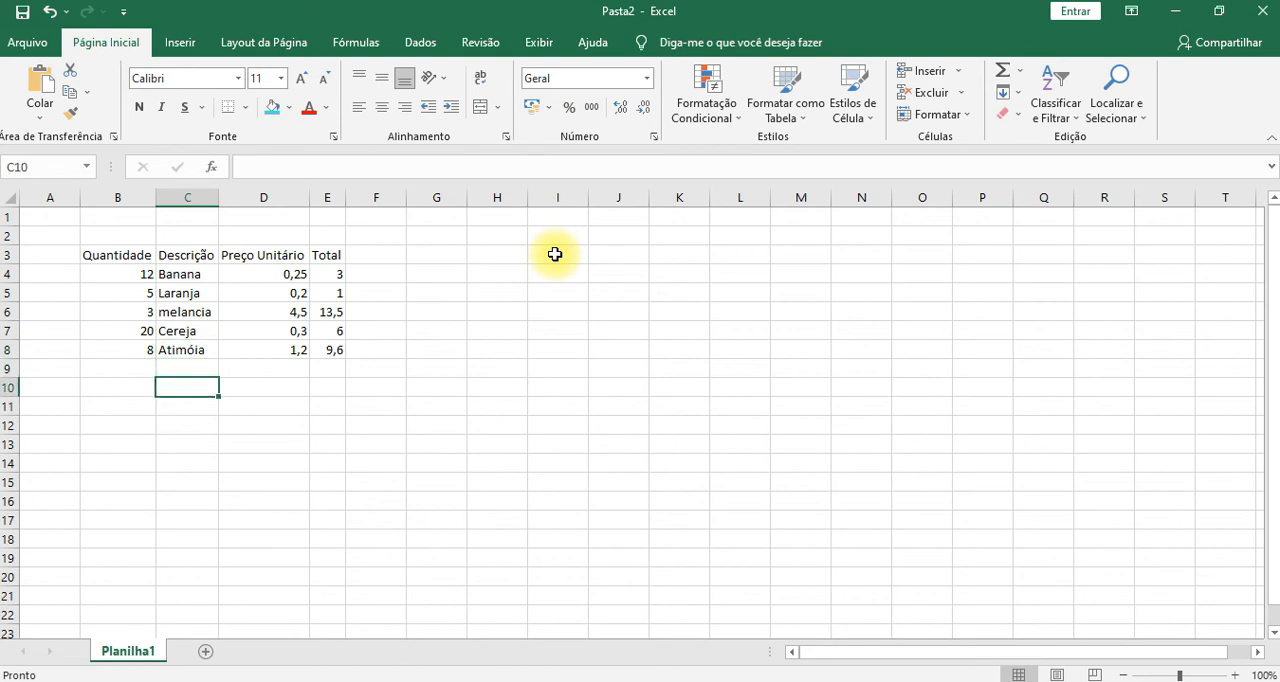
pyautogui.write('asdsa')
pyautogui.press('Return')
pyautogui.write('adas')
pyautogui.press('Return')
pyautogui.write('dasdsa')
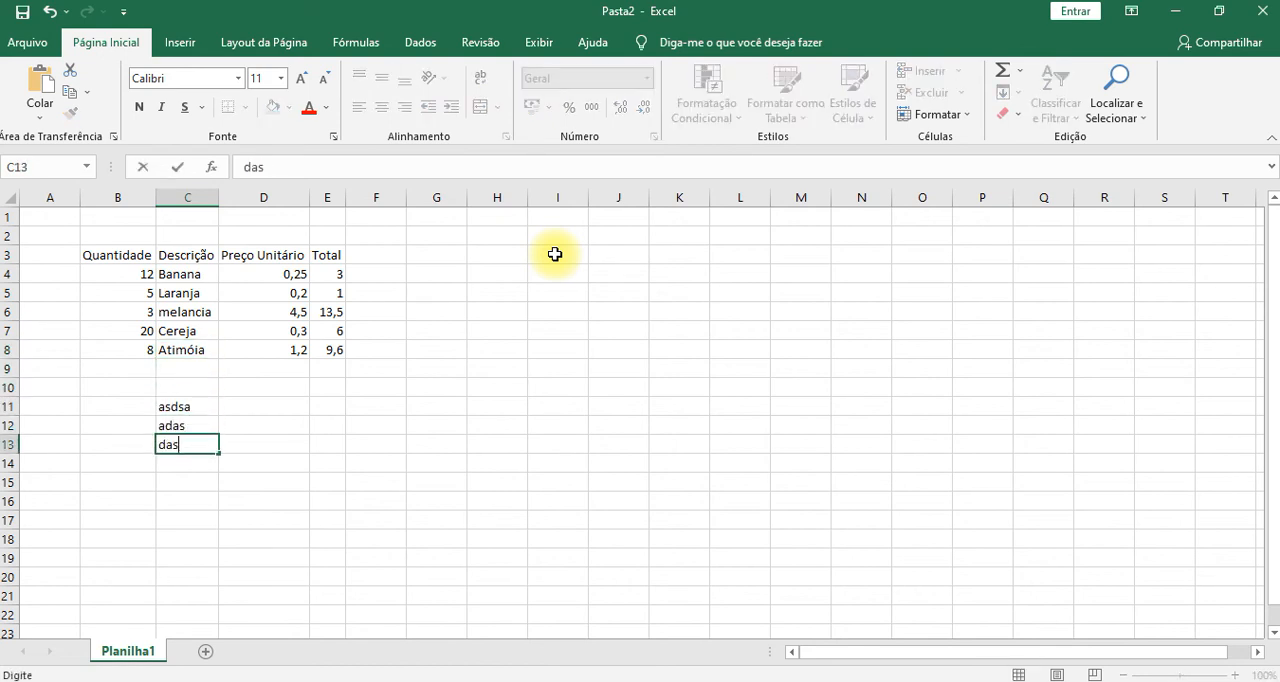
pyautogui.press('Return')
pyautogui.write('asdas')
pyautogui.press('Up')
# Move up and down column C through the filler entries, and go up to the Atimóia cell in C8.
pyautogui.press('Up')
pyautogui.press('Up')
pyautogui.press('Up')
pyautogui.press('Up')
pyautogui.press('Up')
pyautogui.press('Up')
pyautogui.press('Up')
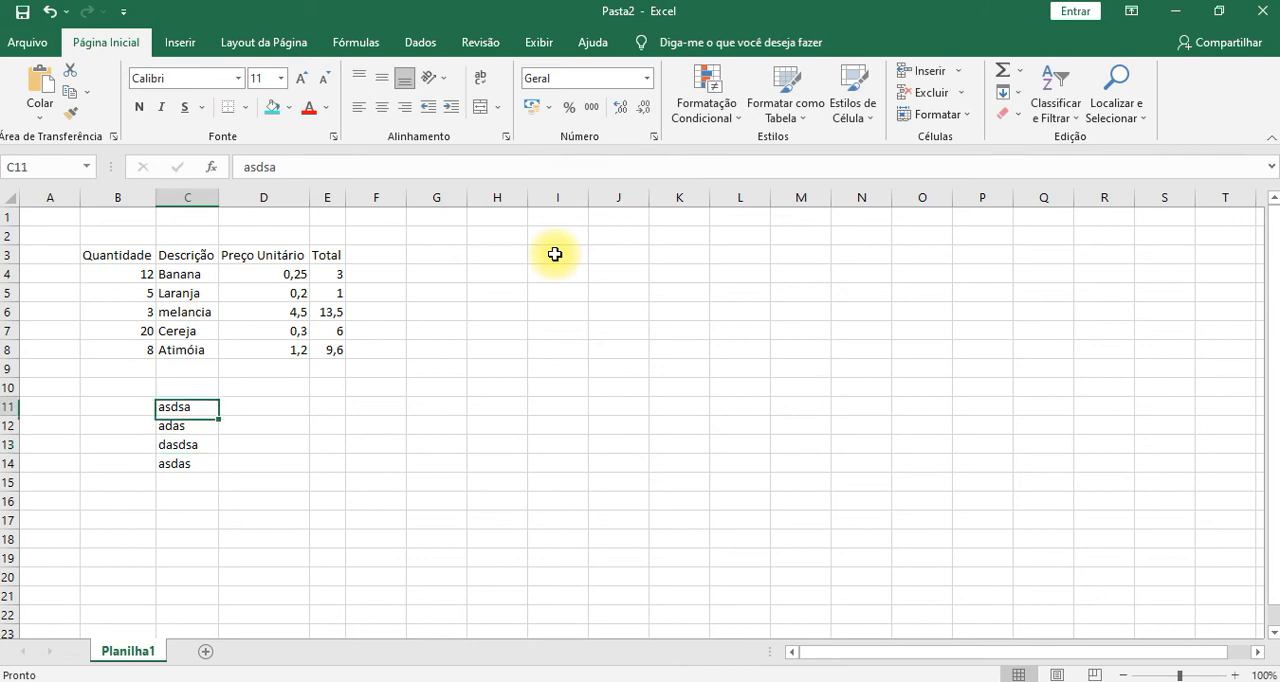
pyautogui.press('Down')
pyautogui.press('Down')
pyautogui.press('Down')
pyautogui.press('Down')
pyautogui.press('Up')
pyautogui.press('Up')
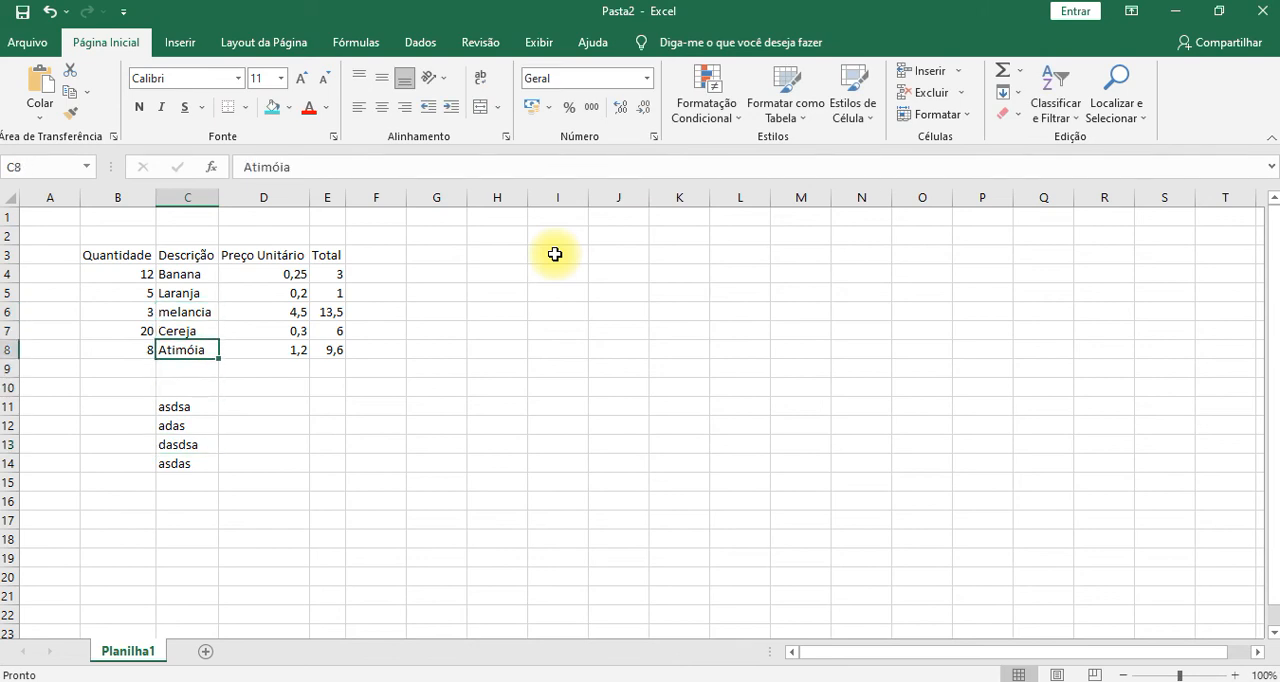
# Cross the empty gap below the table cell by cell, and move up column C to the Descrição header.
pyautogui.press('Down')
pyautogui.press('Down')
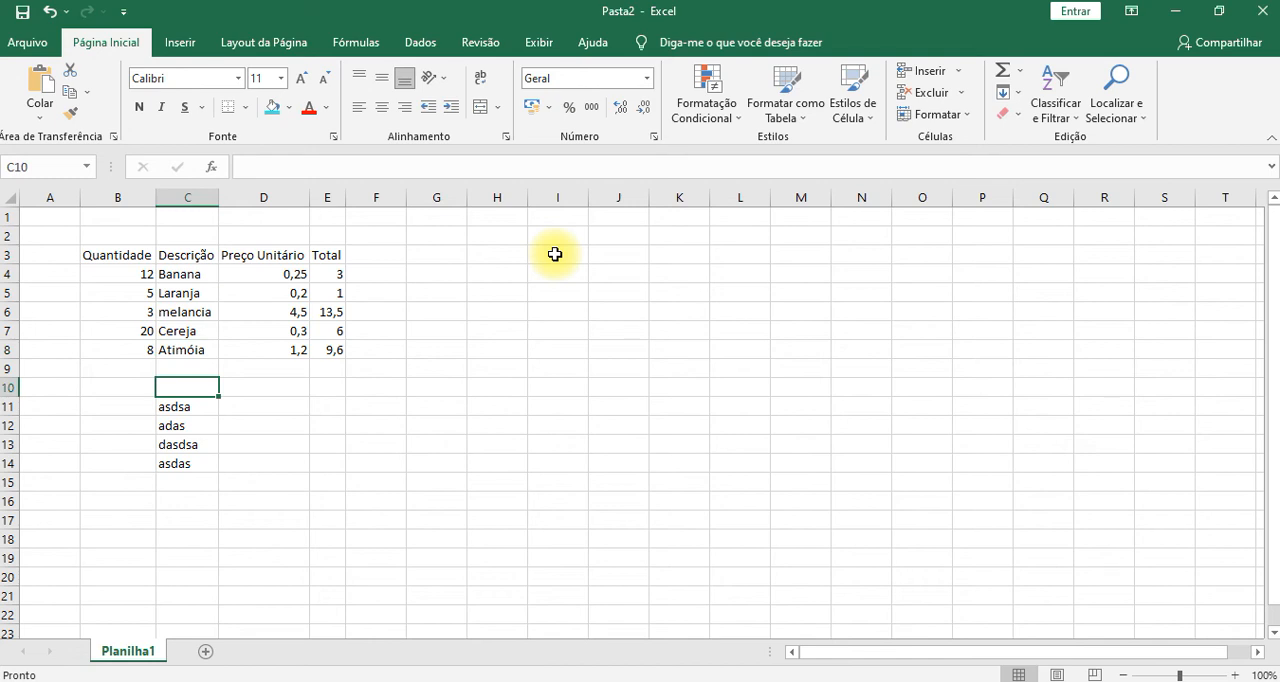
pyautogui.press('Down')
pyautogui.press('Down')
pyautogui.press('Up')
pyautogui.press('Up')
pyautogui.press('Up')
pyautogui.press('Up')
pyautogui.press('Up')
pyautogui.press('Up')
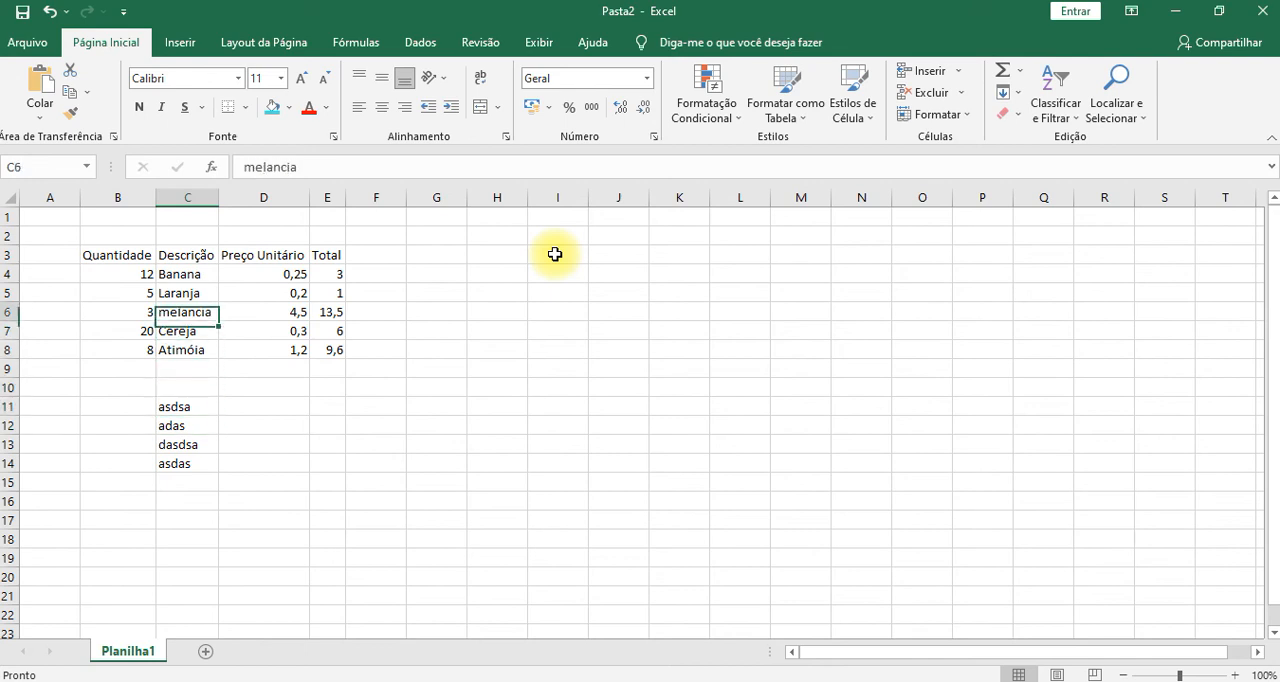
pyautogui.press('Up')
pyautogui.press('Up')
pyautogui.press('Up')
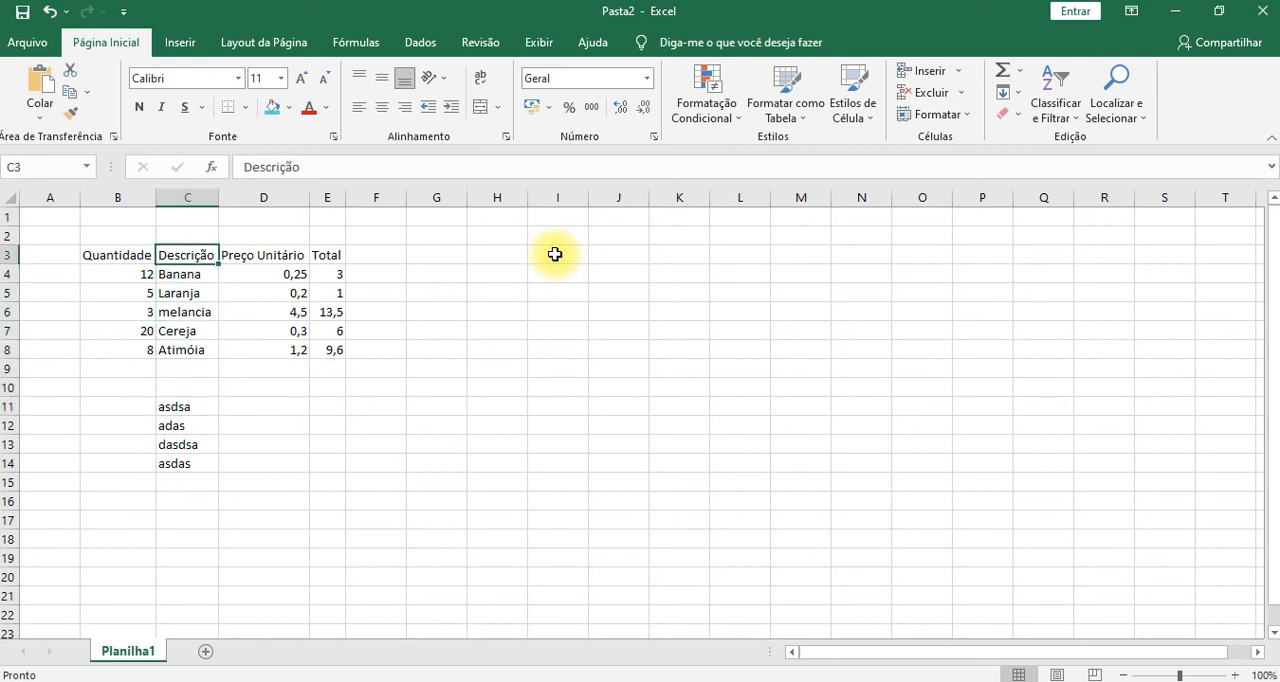
# Jump down column C by data-block edges through C8 and C11 to C14, and back up to Atimóia in C8.
pyautogui.hotkey('ctrl', 'Down')
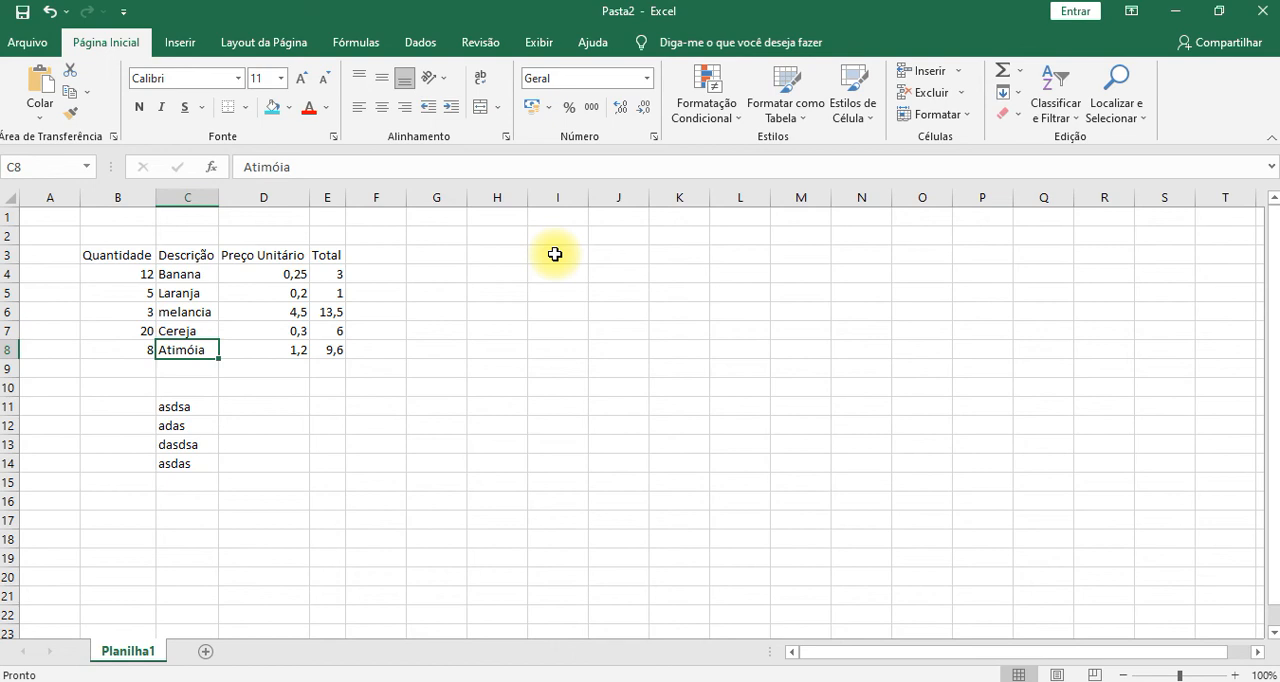
pyautogui.hotkey('ctrl', 'Down')
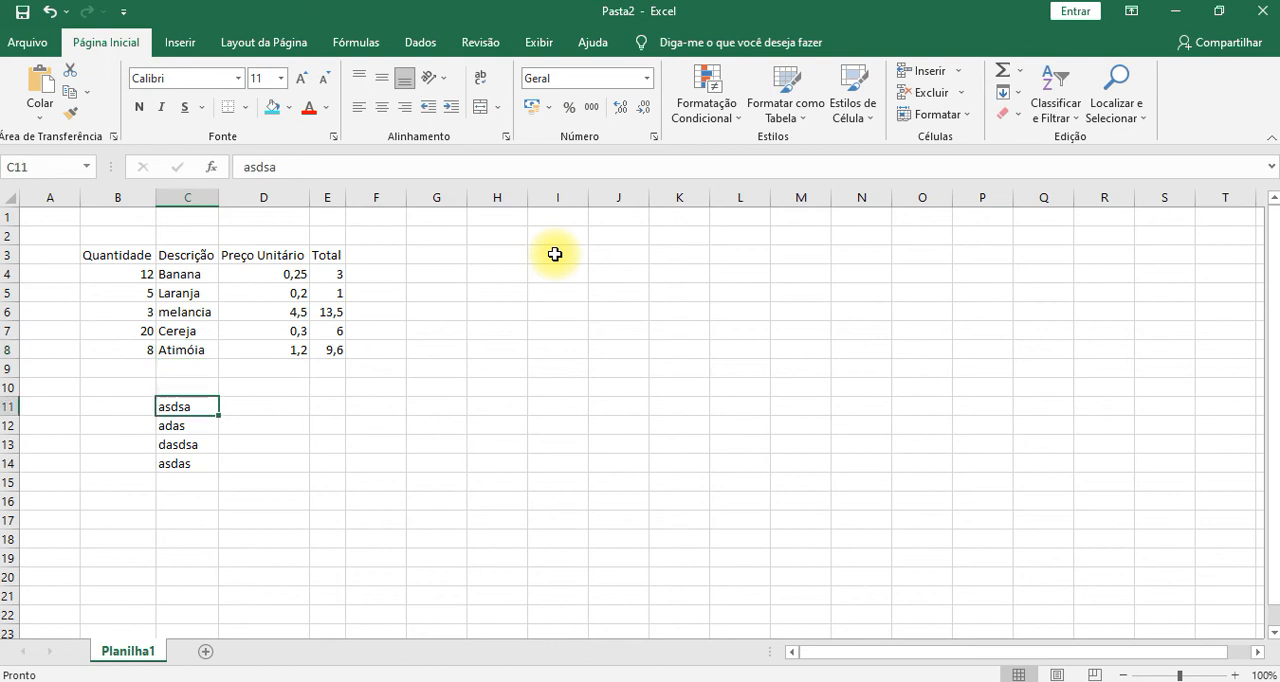
pyautogui.hotkey('ctrl', 'Down')
pyautogui.hotkey('ctrl', 'Up')
# Repeat the block-edge jumps in column C from the Descrição header down to C14 and back up to C3.
pyautogui.hotkey('ctrl', 'Up')
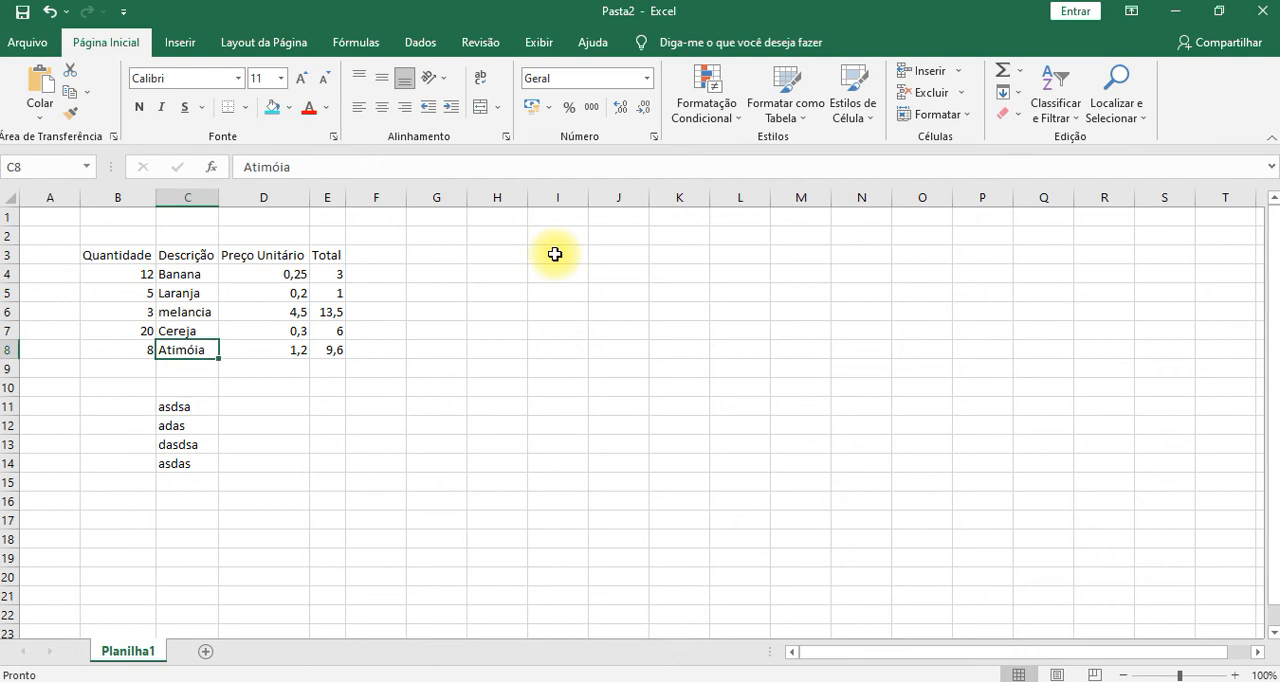
pyautogui.hotkey('ctrl', 'Up')
pyautogui.hotkey('ctrl', 'Down')
pyautogui.hotkey('ctrl', 'Down')
pyautogui.hotkey('ctrl', 'Down')
pyautogui.hotkey('ctrl', 'Up')
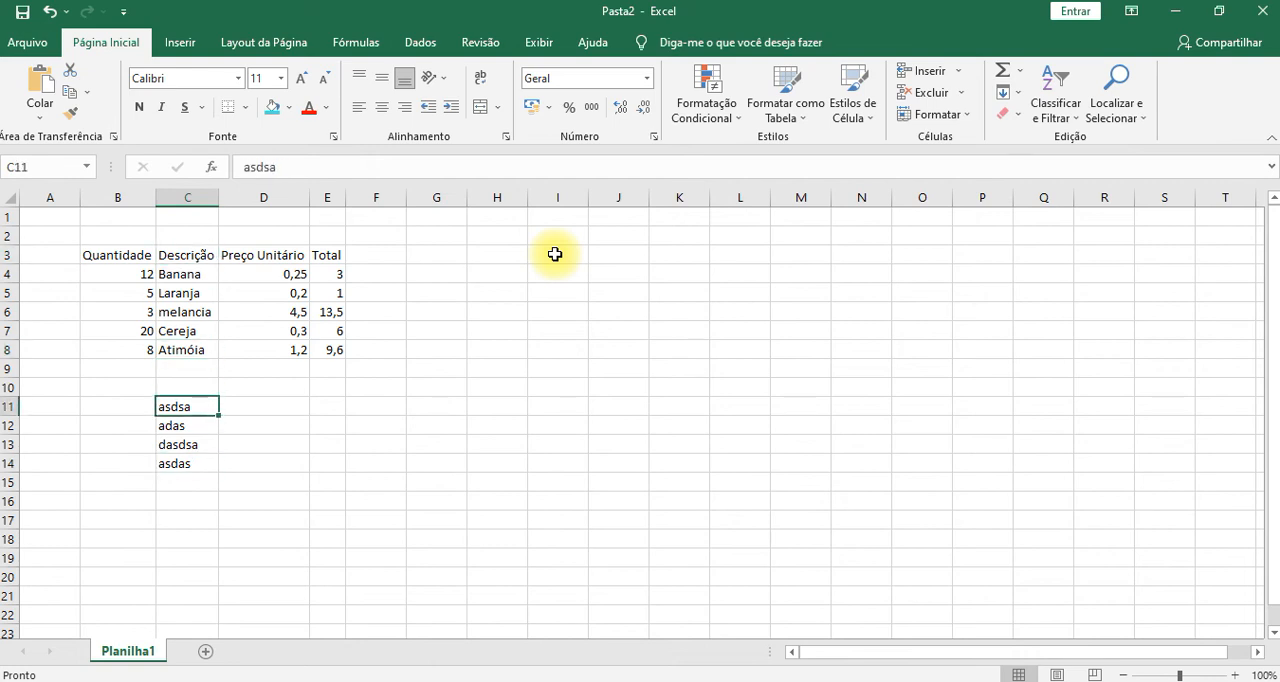
pyautogui.hotkey('ctrl', 'Up')
pyautogui.hotkey('ctrl', 'Up')
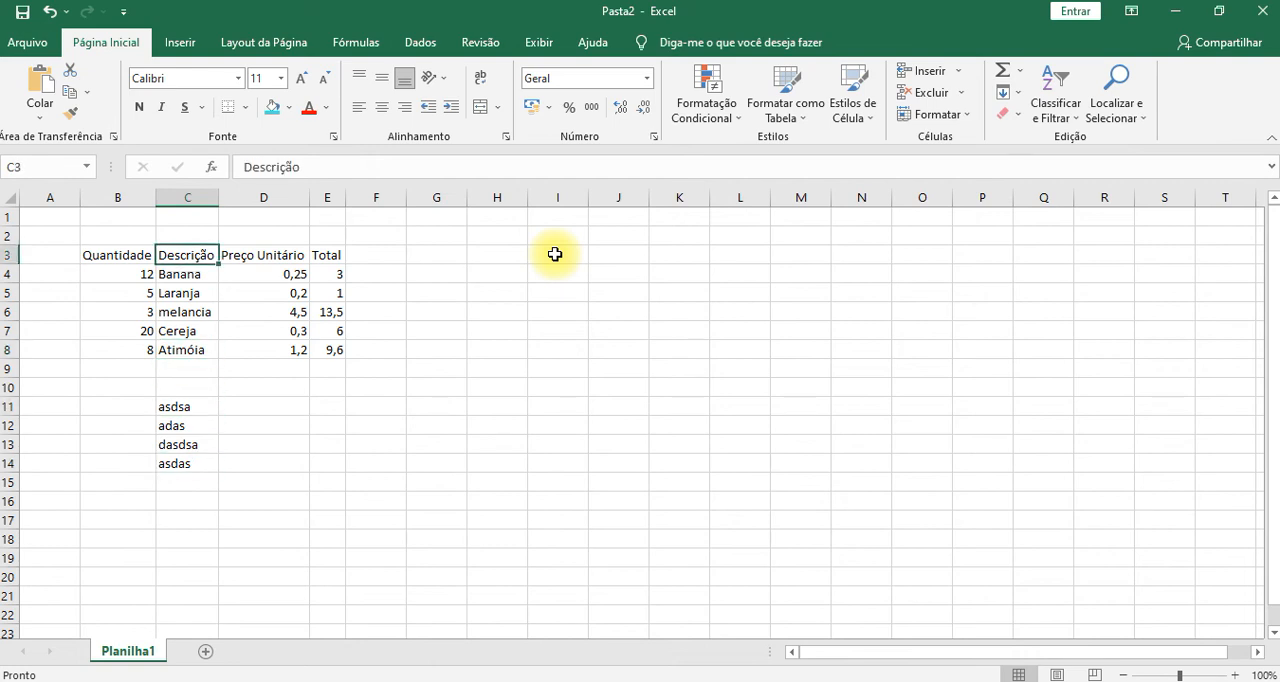
# Clear the filler texts from C11:C14 below the table.
pyautogui.moveTo(172, 407); pyautogui.dragTo(197, 469)
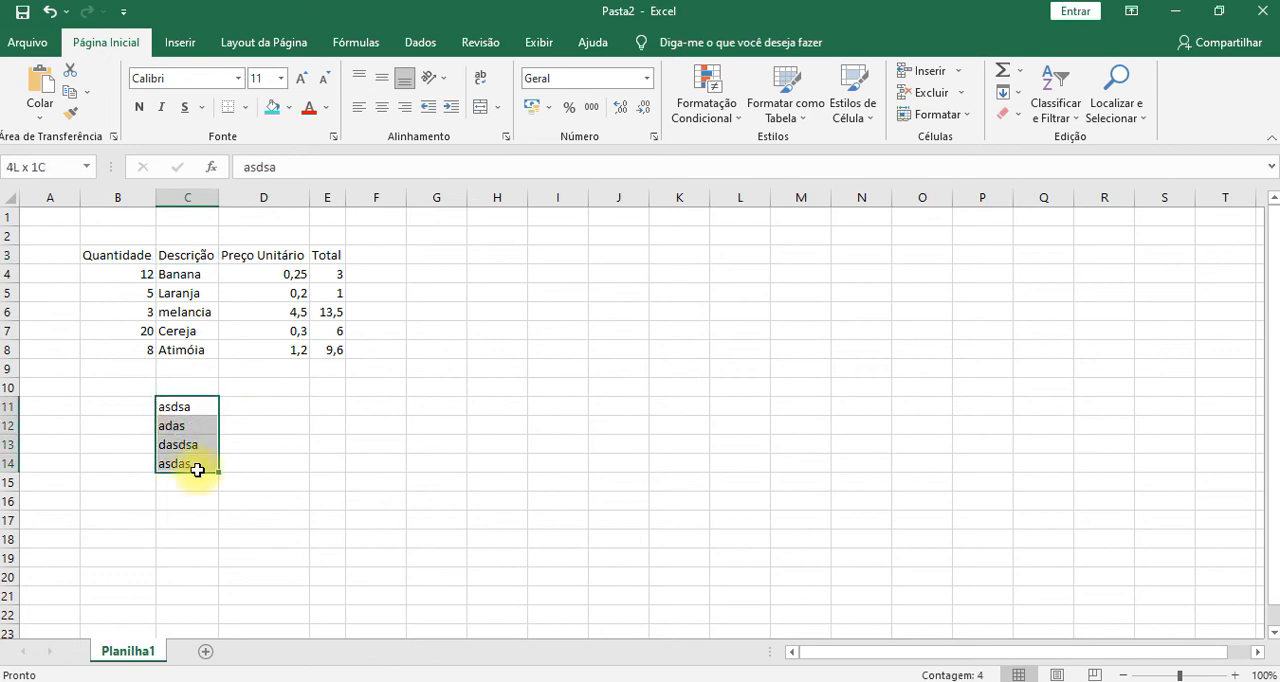
pyautogui.press('Delete')
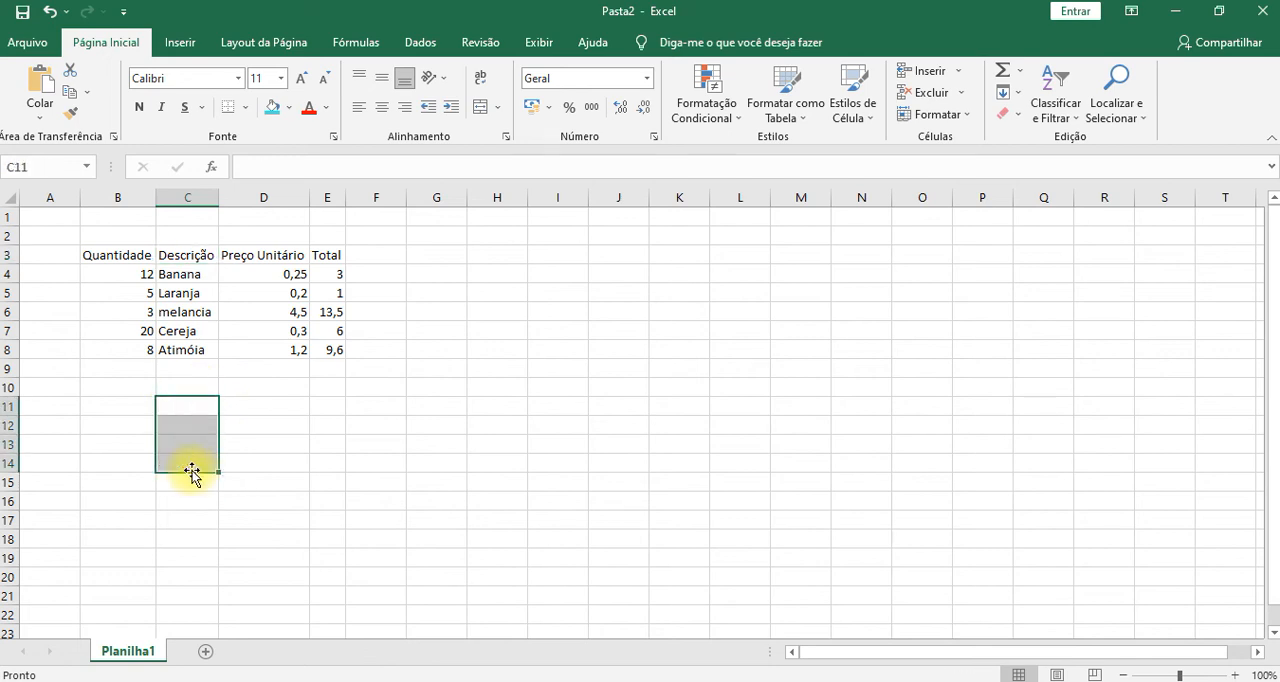
# Move cell by cell from C11 up to D8 and on to the first quantity in B4.
pyautogui.press('Up')
pyautogui.press('Right')
pyautogui.press('Up')
pyautogui.press('Up')
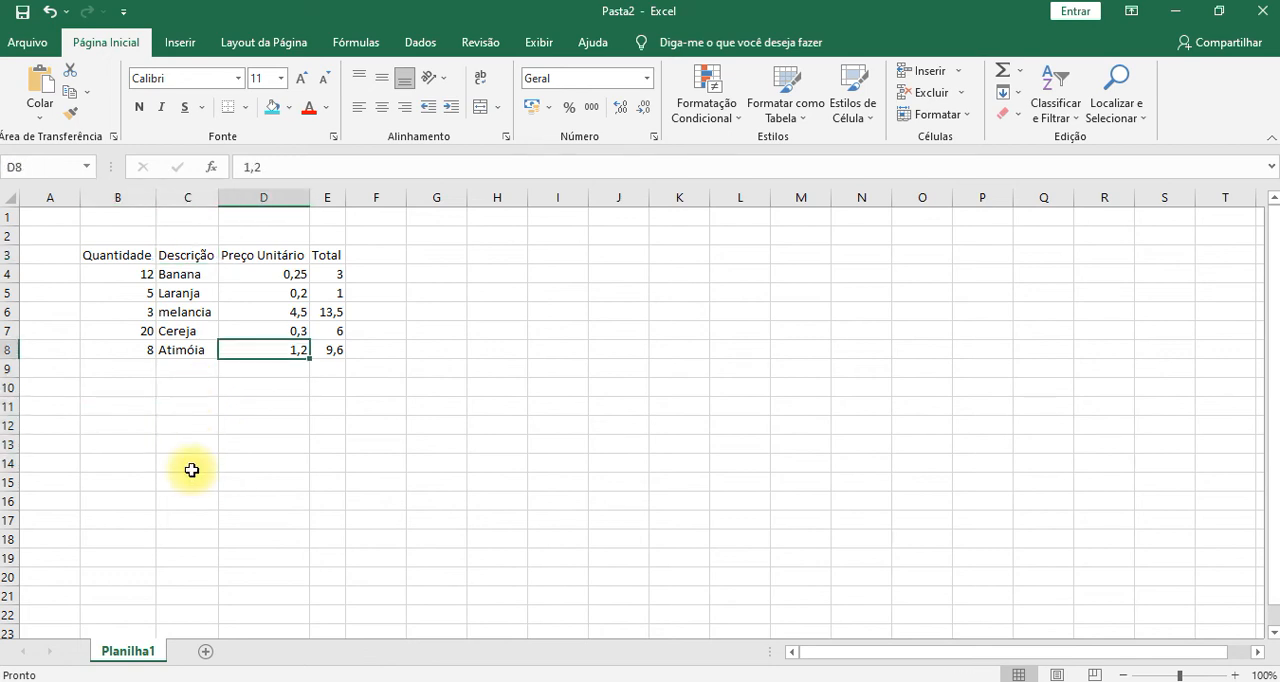
pyautogui.press('Up')
pyautogui.press('Left')
pyautogui.press('Left')
pyautogui.press('Up')
pyautogui.press('Up')
pyautogui.press('Up')
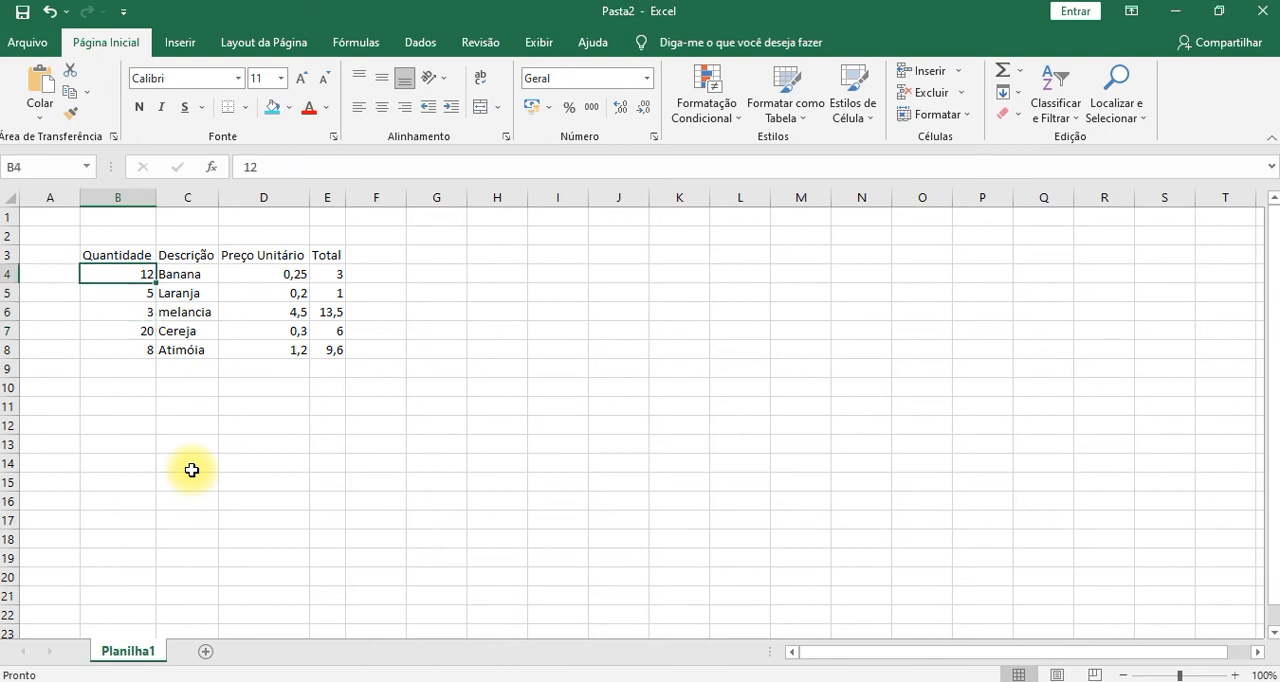
# Extend the selection by data-block edges from the Quantidade header along row 3 to column XFD, and return to A3.
pyautogui.press('Up')
pyautogui.hotkey('ctrl', 'shift', 'Right')
pyautogui.hotkey('ctrl', 'shift', 'Right')
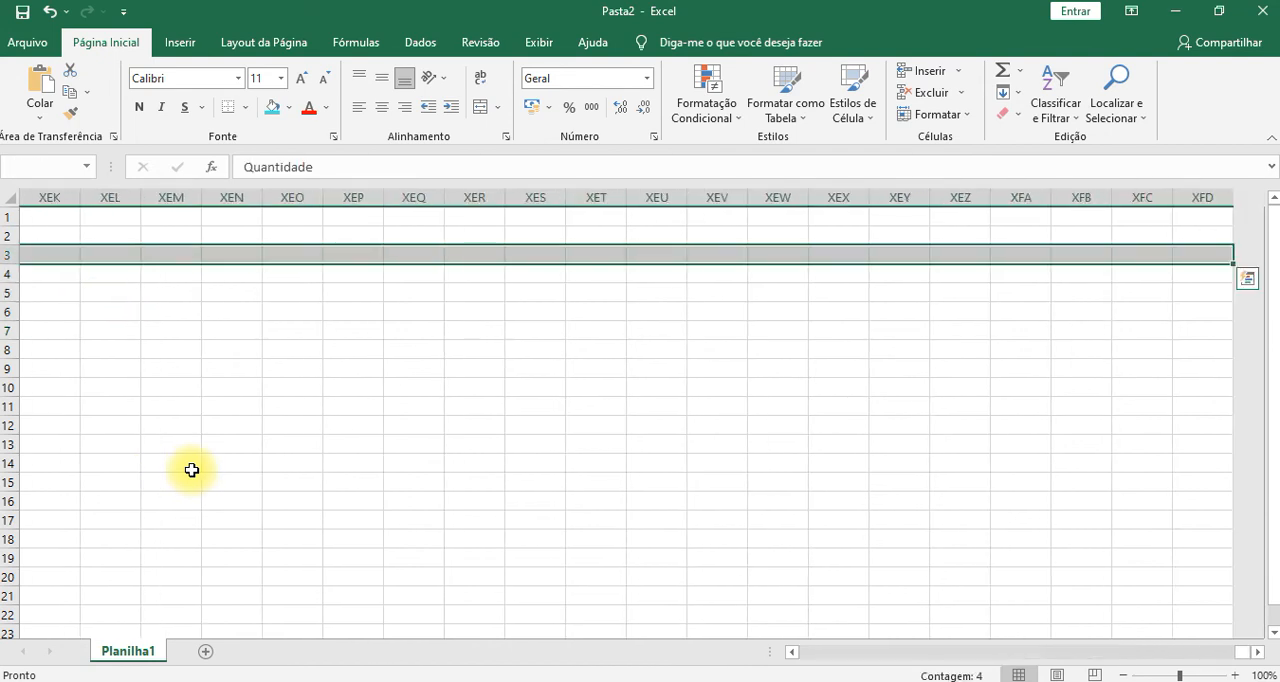
pyautogui.hotkey('ctrl', 'shift', 'Left')
pyautogui.press('Left')
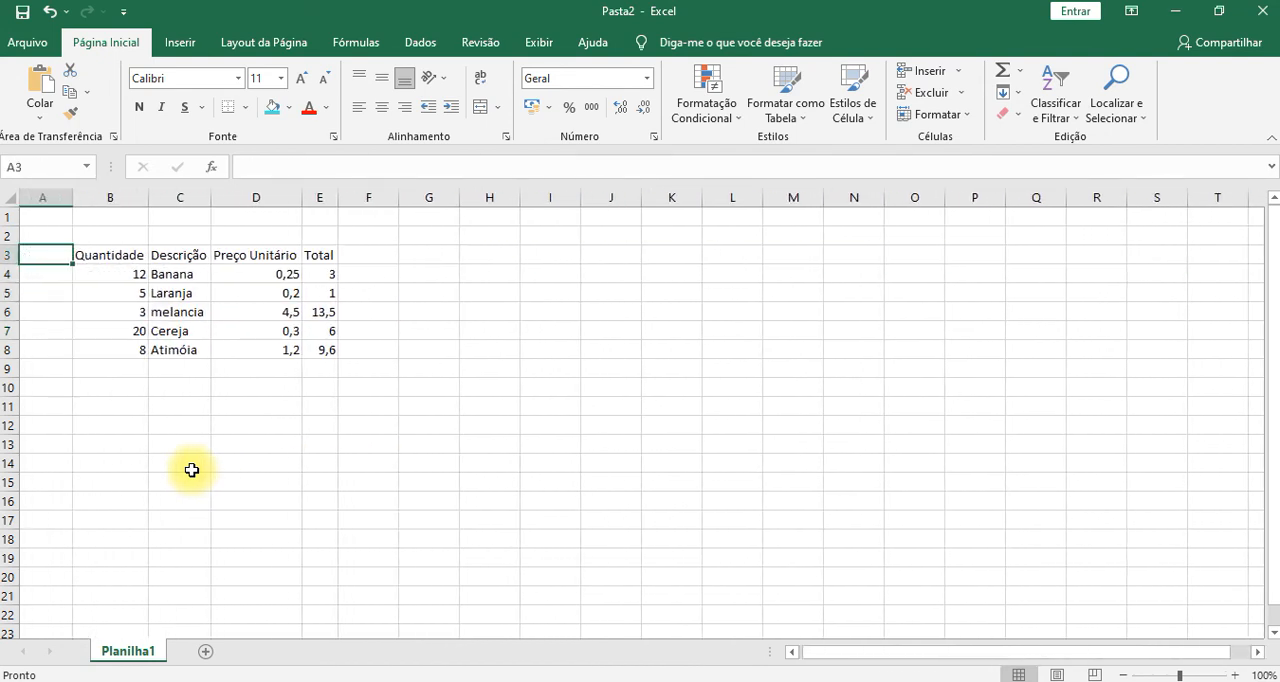
# Select the range B3:D6 cell by cell, starting from the Quantidade header.
pyautogui.press('Right')
pyautogui.hotkey('shift', 'Down')
pyautogui.hotkey('shift', 'Down')
# Extend the selection through the Total column and further down, and shrink it back to B3:B7.
pyautogui.hotkey('shift', 'Down')
pyautogui.hotkey('shift', 'Right')
pyautogui.hotkey('shift', 'Right')
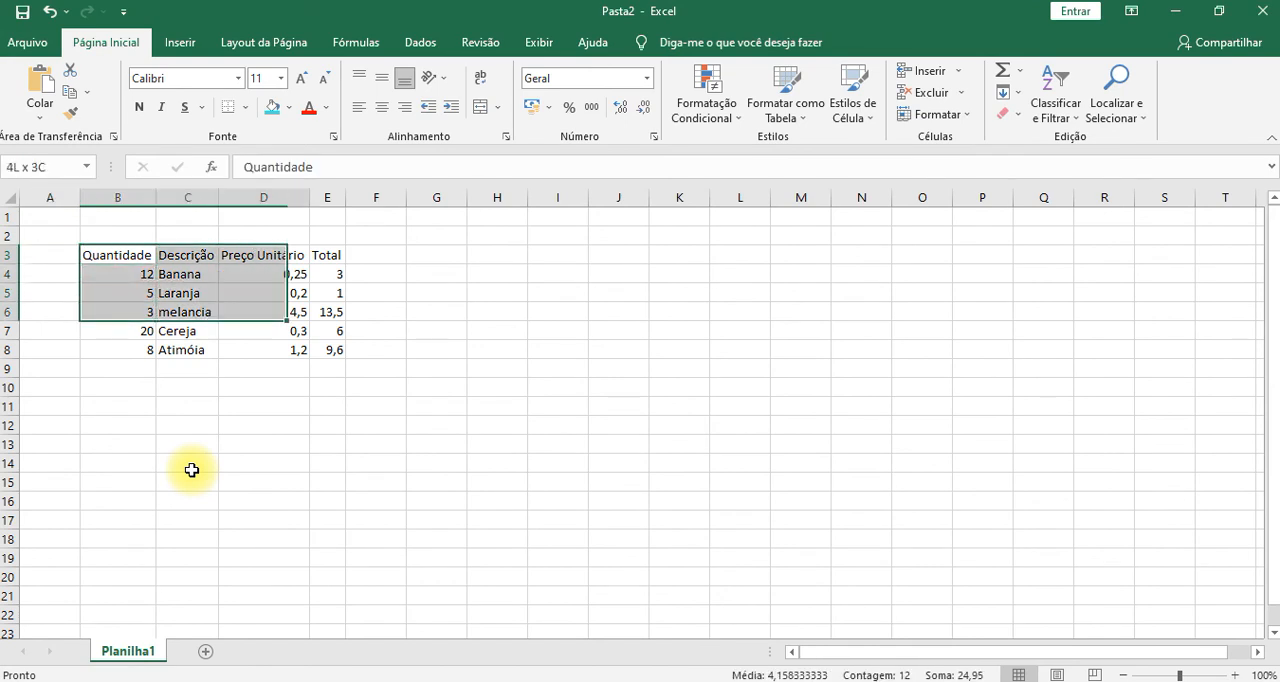
pyautogui.hotkey('shift', 'Right')
pyautogui.hotkey('shift', 'Down')
# Reshape the selection across columns B to E and down to B3:C8, and end it by selecting G5.
pyautogui.hotkey('shift', 'Down')
pyautogui.hotkey('shift', 'Down')
pyautogui.hotkey('shift', 'Left')
pyautogui.hotkey('shift', 'Left')
pyautogui.hotkey('shift', 'Left')
pyautogui.hotkey('shift', 'Up')
pyautogui.hotkey('shift', 'Up')
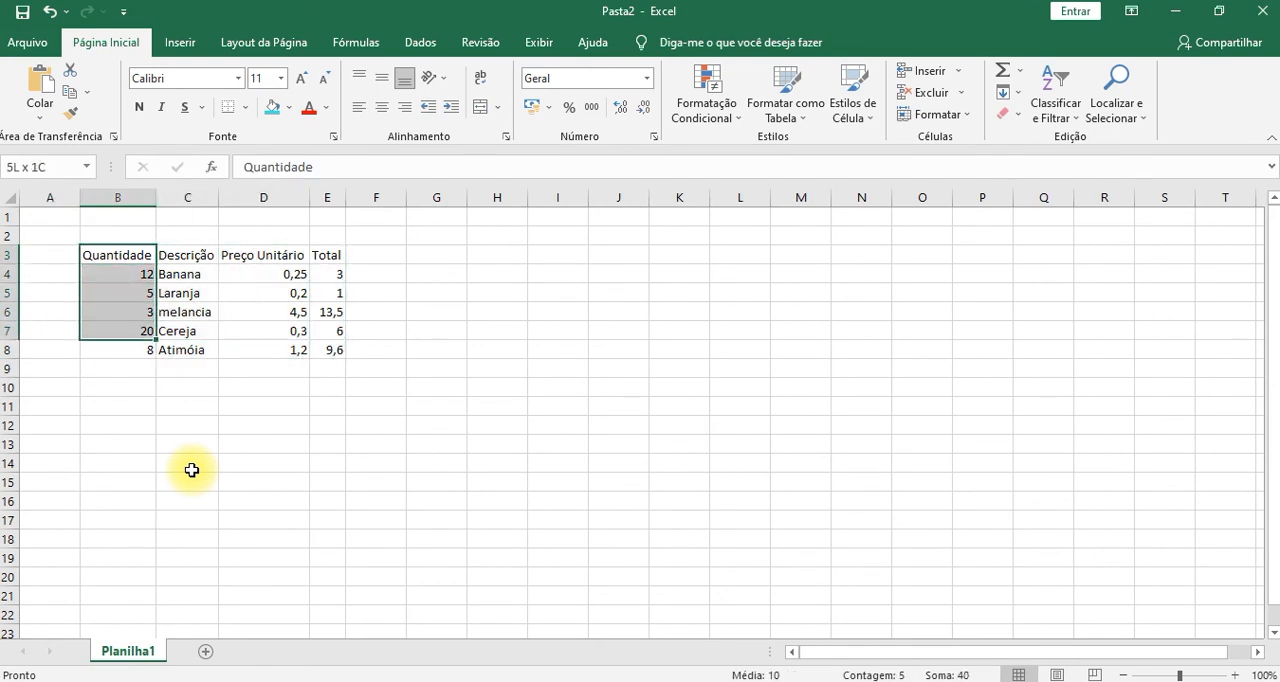
pyautogui.hotkey('shift', 'Up')
pyautogui.hotkey('shift', 'Right')
pyautogui.hotkey('shift', 'Right')
pyautogui.hotkey('shift', 'Right')
pyautogui.hotkey('shift', 'Down')
pyautogui.hotkey('shift', 'Down')
pyautogui.hotkey('shift', 'Left')
pyautogui.hotkey('shift', 'Left')
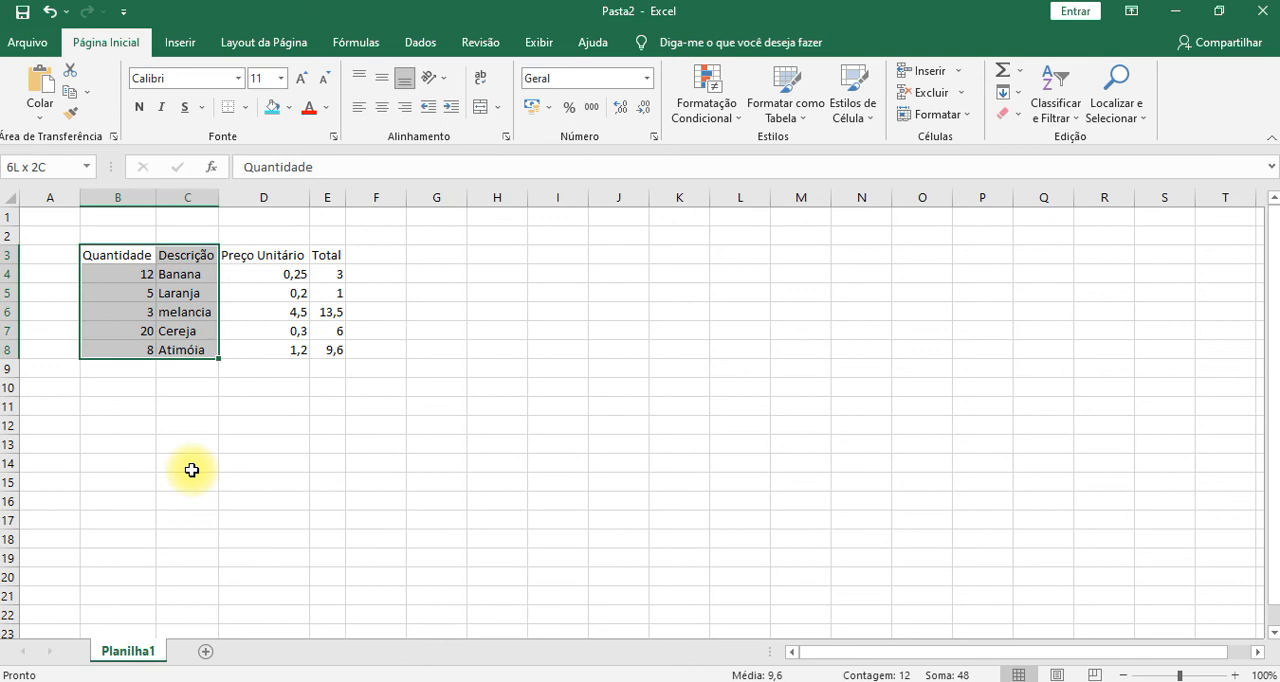
pyautogui.hotkey('shift', 'Up')
pyautogui.hotkey('shift', 'Up')
pyautogui.click(424, 291)
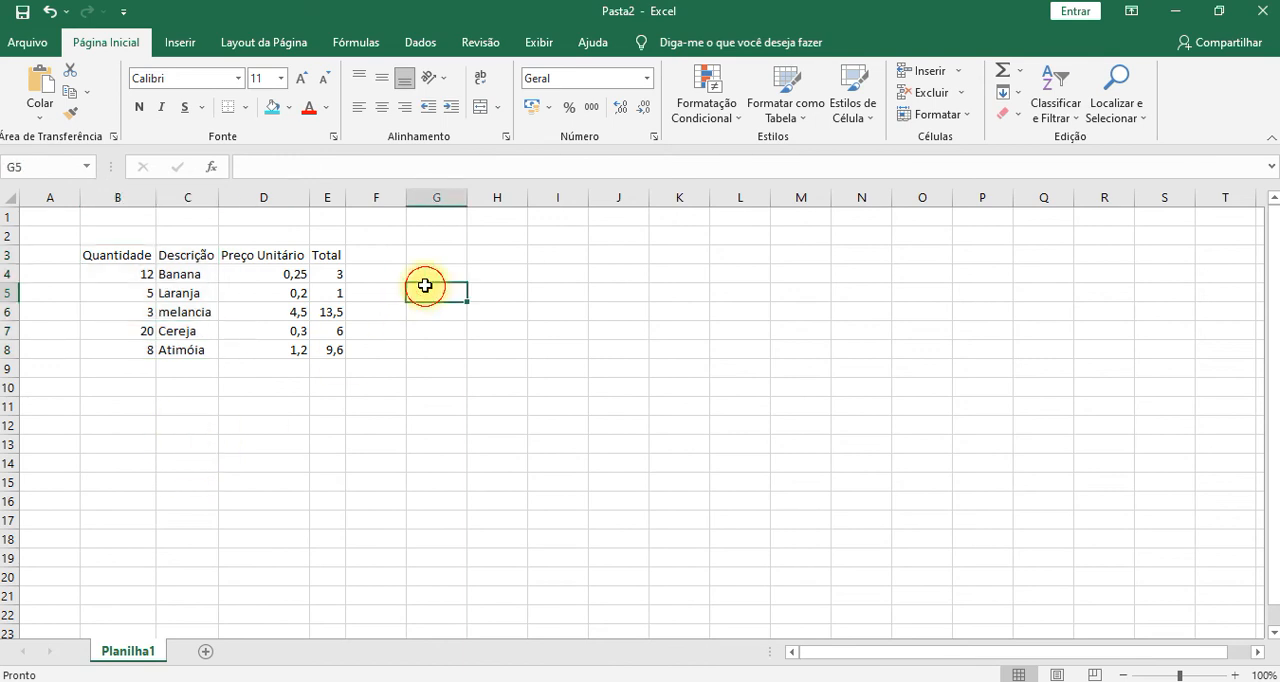
# Build one non-adjacent selection from C5, F6, J4, I13, D18:E18, B13 and G8.
pyautogui.click(185, 291)
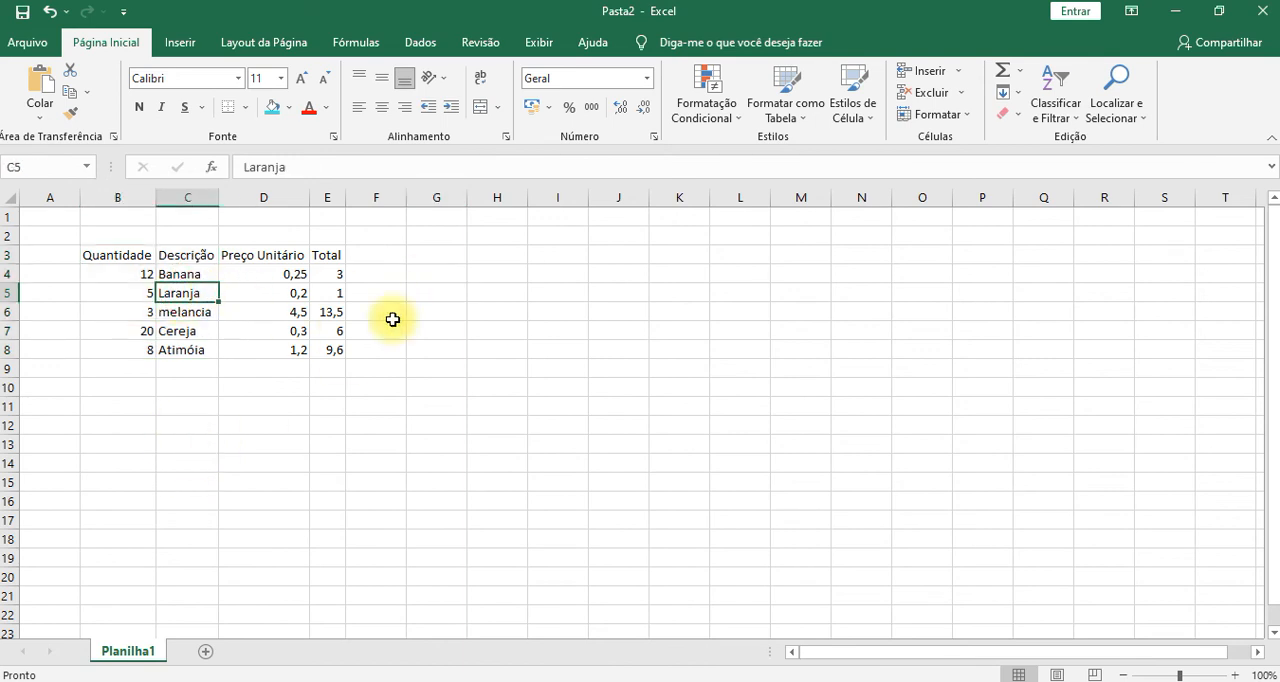
pyautogui.keyDown('ctrl'); pyautogui.click(385, 312); pyautogui.keyUp('ctrl')
pyautogui.keyDown('ctrl'); pyautogui.click(618, 273); pyautogui.keyUp('ctrl')
pyautogui.keyDown('ctrl'); pyautogui.click(557, 443); pyautogui.keyUp('ctrl')
pyautogui.moveTo(327, 538); pyautogui.dragTo(263, 538)
pyautogui.keyDown('ctrl'); pyautogui.click(95, 444); pyautogui.keyUp('ctrl')
pyautogui.keyDown('ctrl'); pyautogui.click(440, 348); pyautogui.keyUp('ctrl')
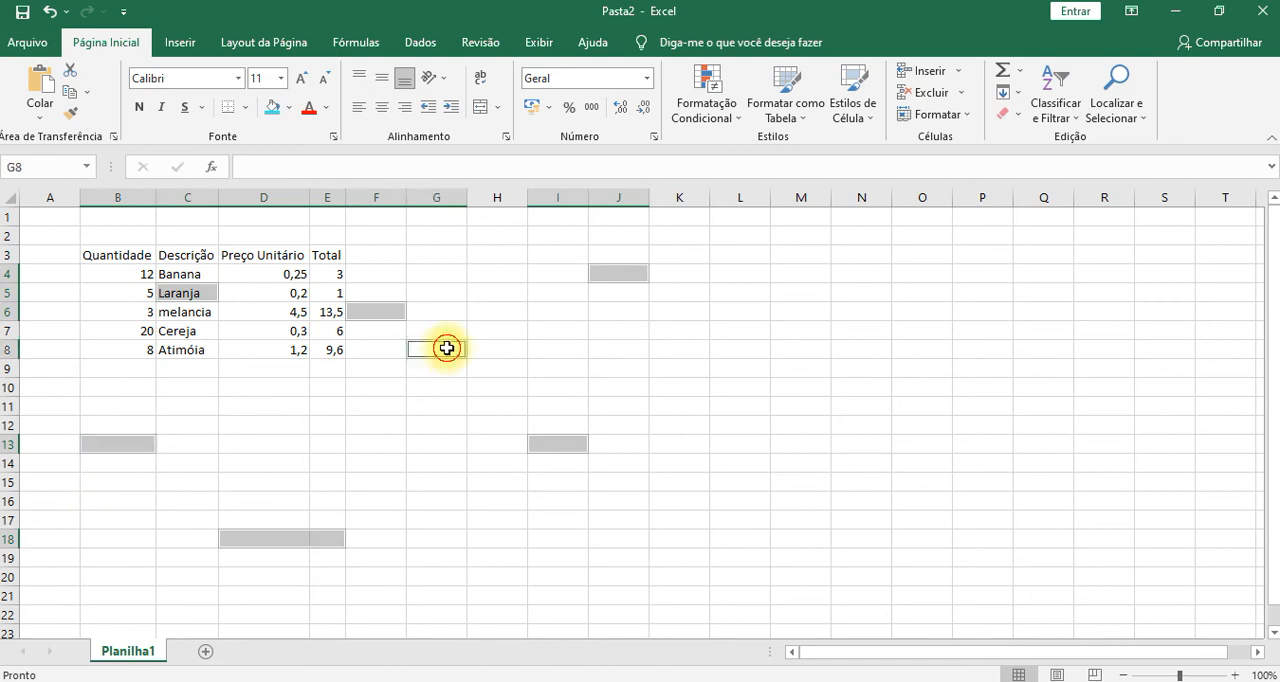
# Add L8, M18, K19, H17, E12, J8, H4, I9, K12 and L17 to the non-adjacent selection.
pyautogui.keyDown('ctrl'); pyautogui.click(745, 350); pyautogui.keyUp('ctrl')
pyautogui.keyDown('ctrl'); pyautogui.click(798, 538); pyautogui.keyUp('ctrl')
pyautogui.keyDown('ctrl'); pyautogui.click(679, 557); pyautogui.keyUp('ctrl')
pyautogui.keyDown('ctrl'); pyautogui.click(495, 519); pyautogui.keyUp('ctrl')
pyautogui.keyDown('ctrl'); pyautogui.click(328, 424); pyautogui.keyUp('ctrl')
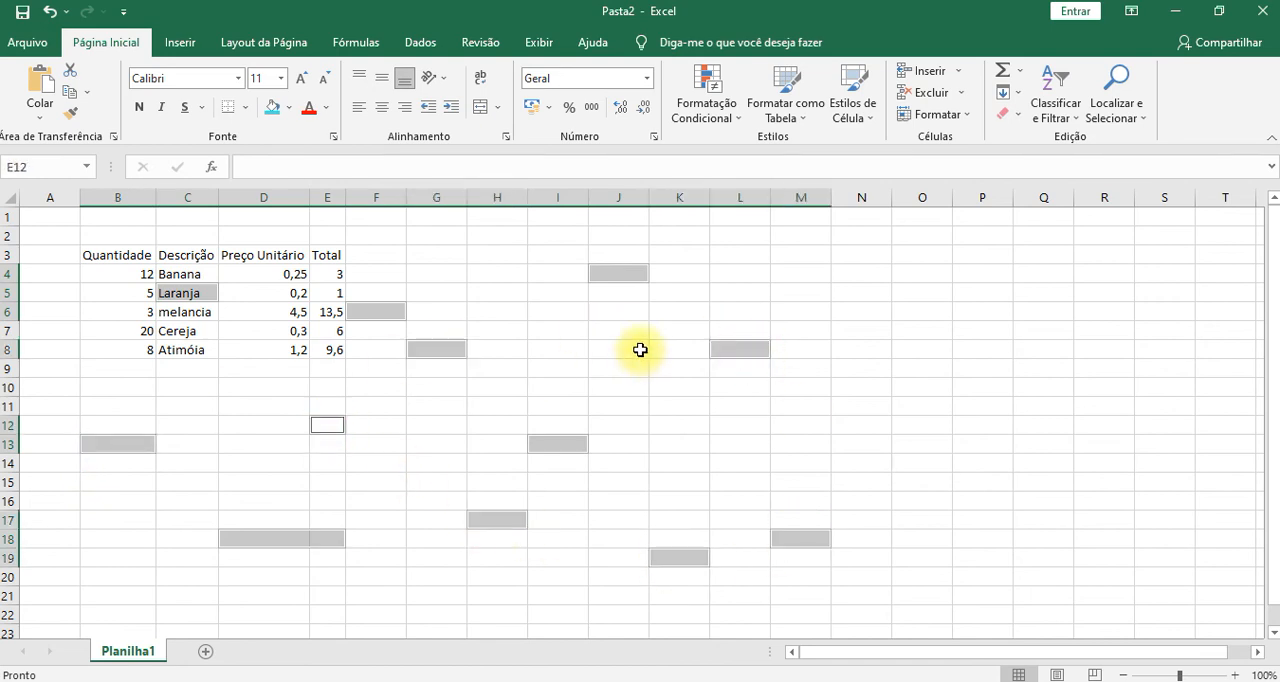
pyautogui.keyDown('ctrl'); pyautogui.click(600, 348); pyautogui.keyUp('ctrl')
pyautogui.keyDown('ctrl'); pyautogui.click(482, 270); pyautogui.keyUp('ctrl')
pyautogui.keyDown('ctrl'); pyautogui.click(534, 368); pyautogui.keyUp('ctrl')
pyautogui.keyDown('ctrl'); pyautogui.click(682, 424); pyautogui.keyUp('ctrl')
pyautogui.keyDown('ctrl'); pyautogui.click(713, 512); pyautogui.keyUp('ctrl')
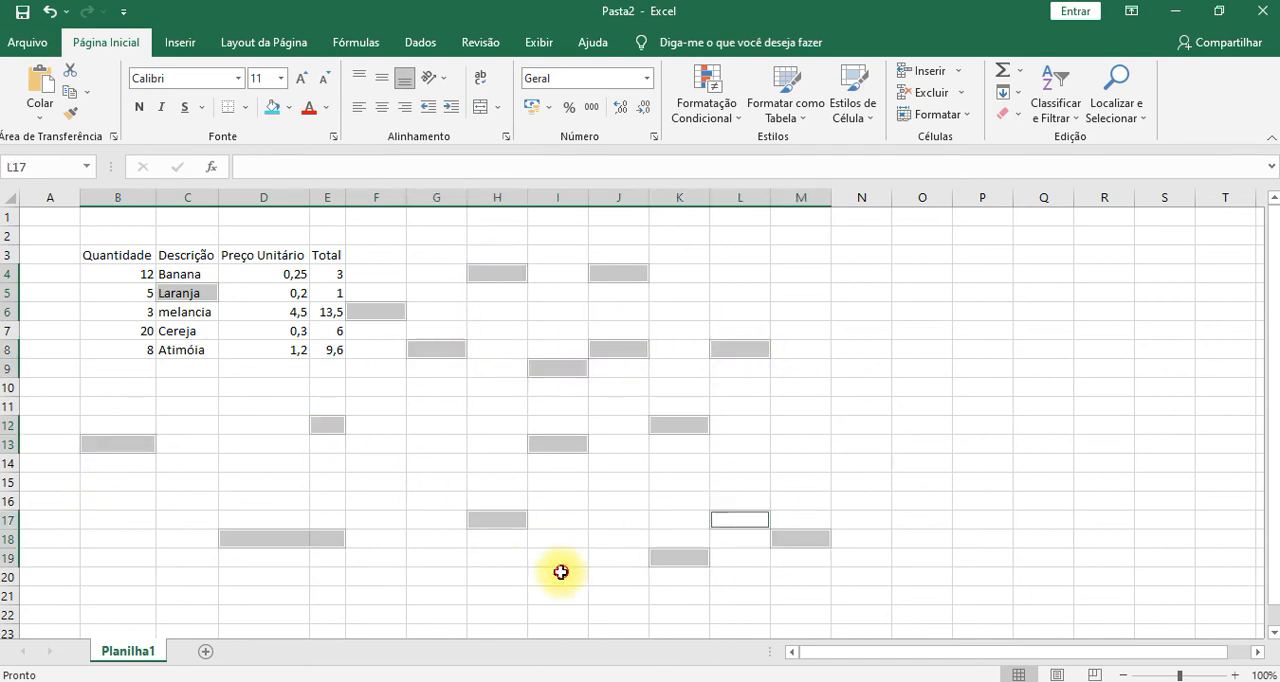
# Add I20, F21, B19, D14, B10, A5, N1, O9 and R13:R14 to the non-adjacent selection.
pyautogui.keyDown('ctrl'); pyautogui.click(557, 576); pyautogui.keyUp('ctrl')
pyautogui.keyDown('ctrl'); pyautogui.click(371, 597); pyautogui.keyUp('ctrl')
pyautogui.keyDown('ctrl'); pyautogui.click(120, 558); pyautogui.keyUp('ctrl')
pyautogui.keyDown('ctrl'); pyautogui.click(236, 459); pyautogui.keyUp('ctrl')
pyautogui.keyDown('ctrl'); pyautogui.click(117, 387); pyautogui.keyUp('ctrl')
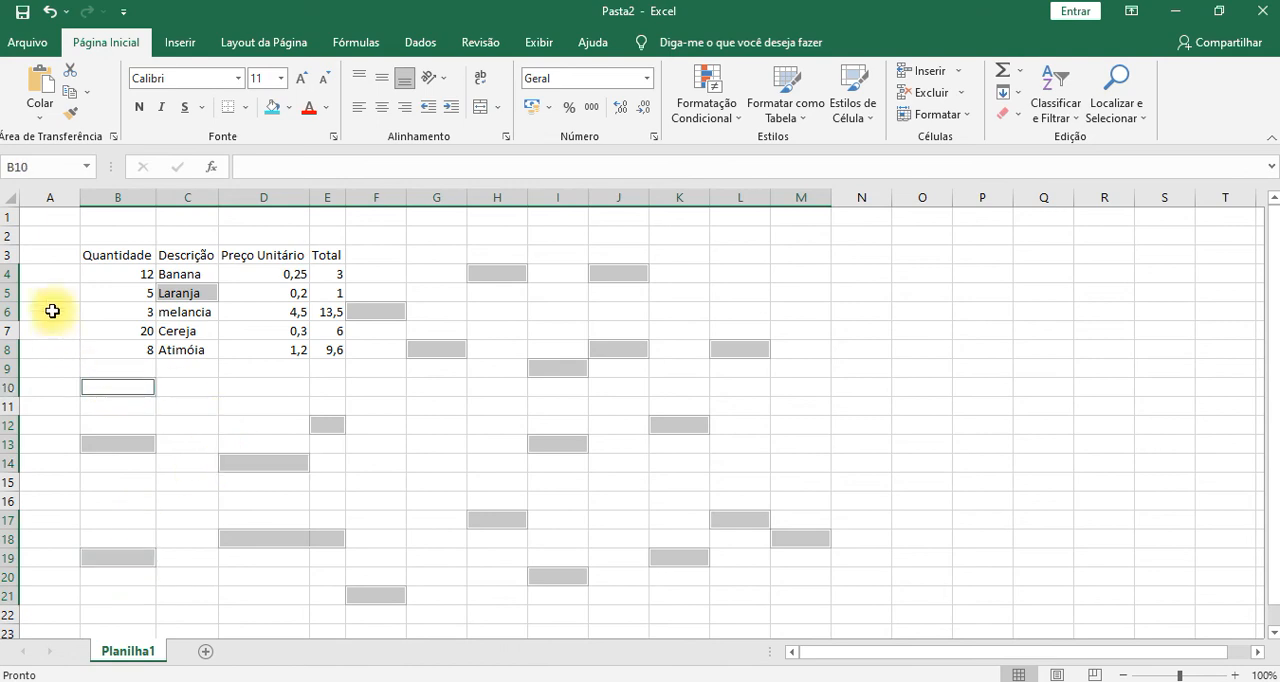
pyautogui.keyDown('ctrl'); pyautogui.click(49, 292); pyautogui.keyUp('ctrl')
pyautogui.keyDown('ctrl'); pyautogui.click(850, 216); pyautogui.keyUp('ctrl')
pyautogui.keyDown('ctrl'); pyautogui.click(921, 375); pyautogui.keyUp('ctrl')
pyautogui.moveTo(1104, 444); pyautogui.dragTo(1104, 462)
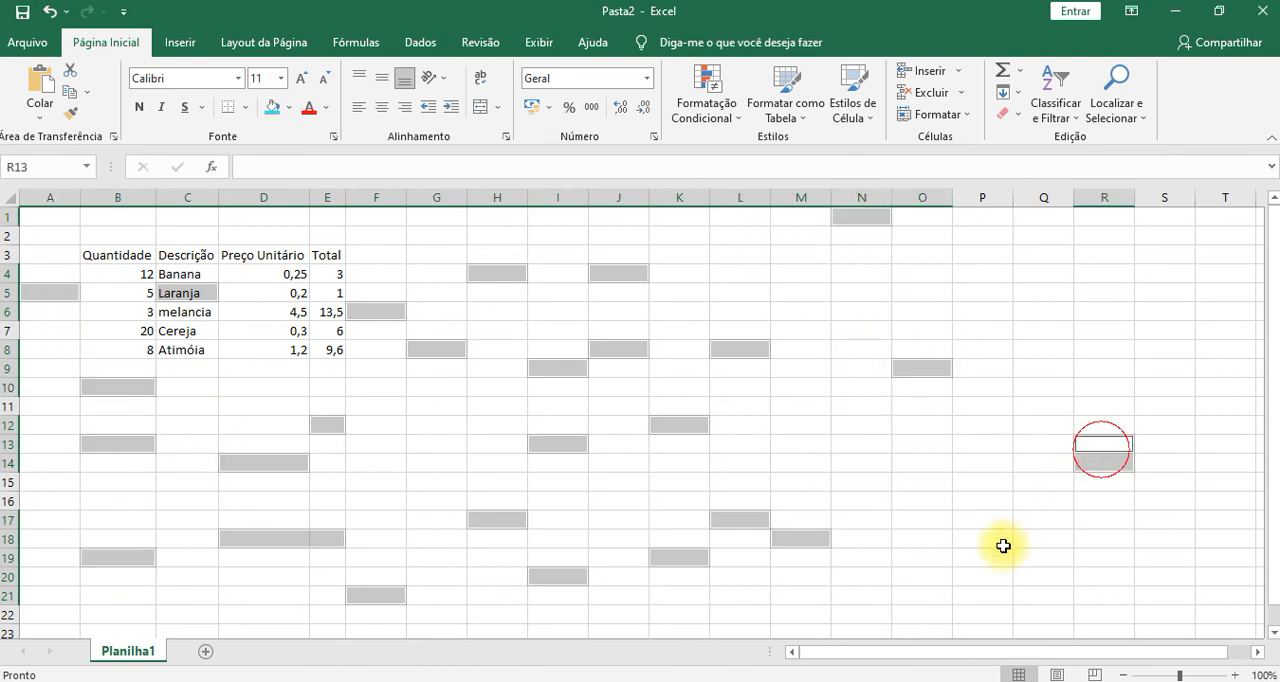
# Add P18, M13, N7 and K4 to the scattered selection, and replace it with the range G10:G11.
pyautogui.keyDown('ctrl'); pyautogui.click(985, 538); pyautogui.keyUp('ctrl')
pyautogui.keyDown('ctrl'); pyautogui.click(800, 444); pyautogui.keyUp('ctrl')
pyautogui.keyDown('ctrl'); pyautogui.click(860, 330); pyautogui.keyUp('ctrl')
pyautogui.keyDown('ctrl'); pyautogui.click(680, 273); pyautogui.keyUp('ctrl')
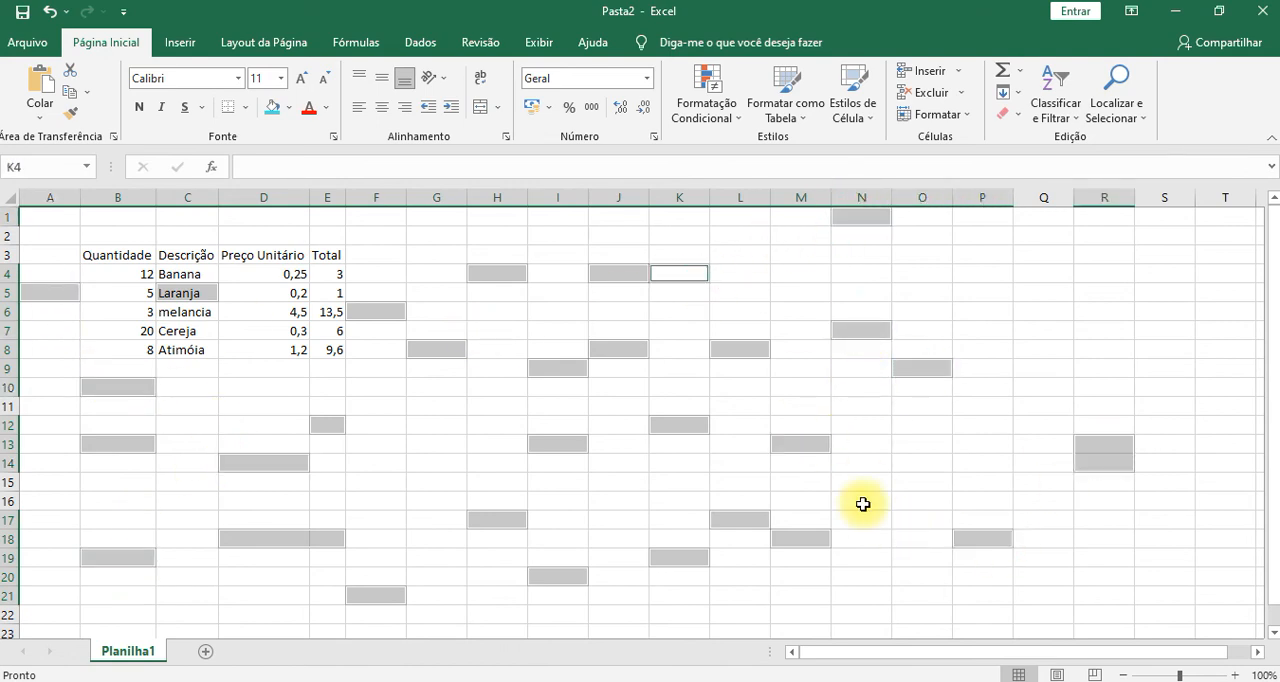
pyautogui.moveTo(437, 392); pyautogui.dragTo(437, 406)
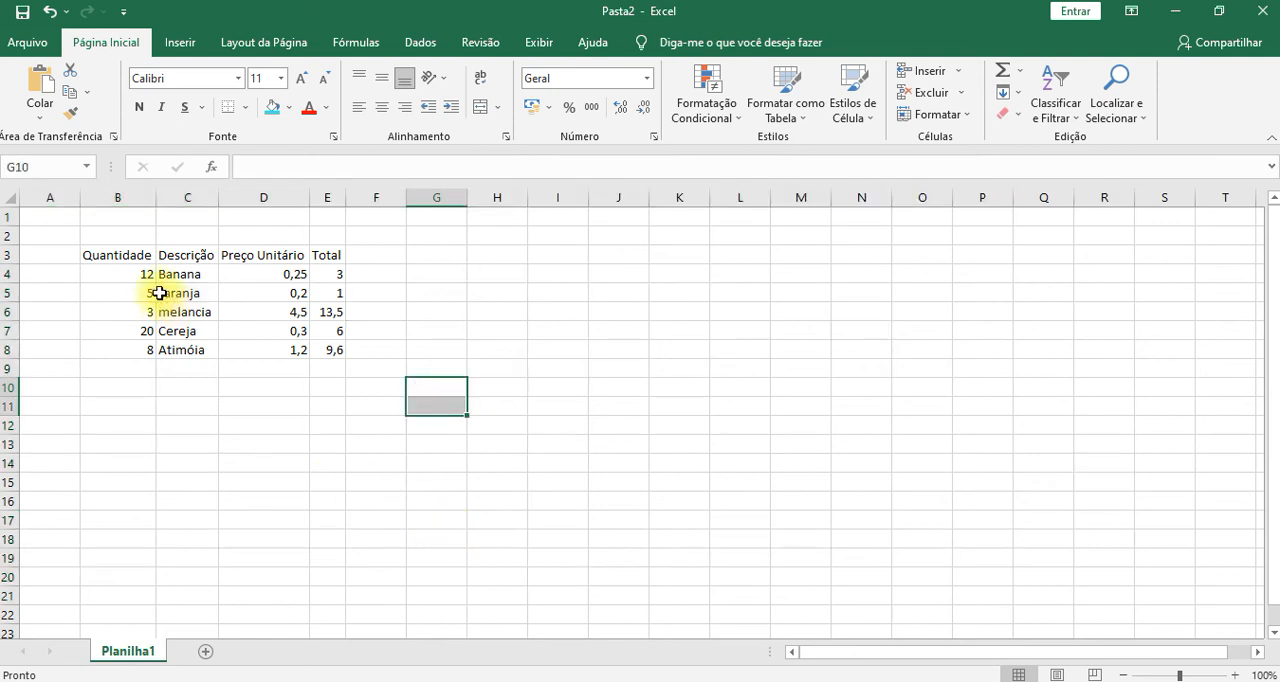
# Move cell by cell from the Quantidade header down to B8 and back up to B3.
pyautogui.click(126, 256)
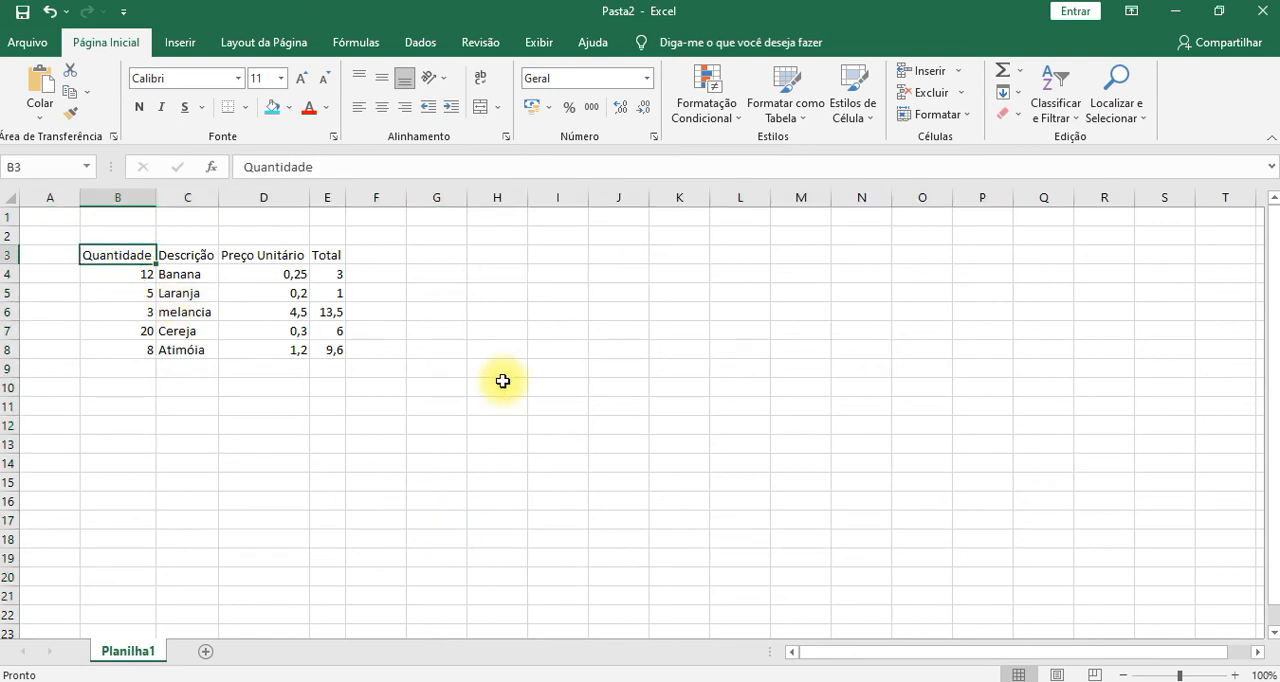
pyautogui.press('Down')
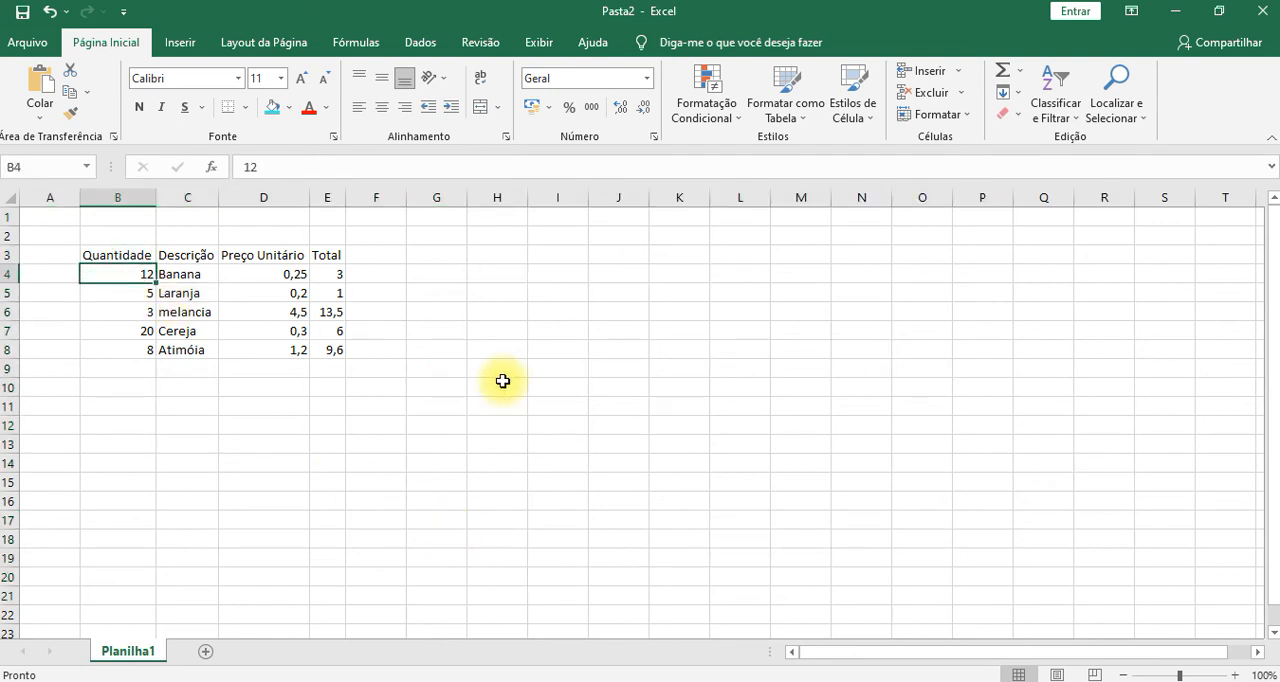
pyautogui.press('Down')
pyautogui.press('Down')
pyautogui.press('Down')
pyautogui.press('Down')
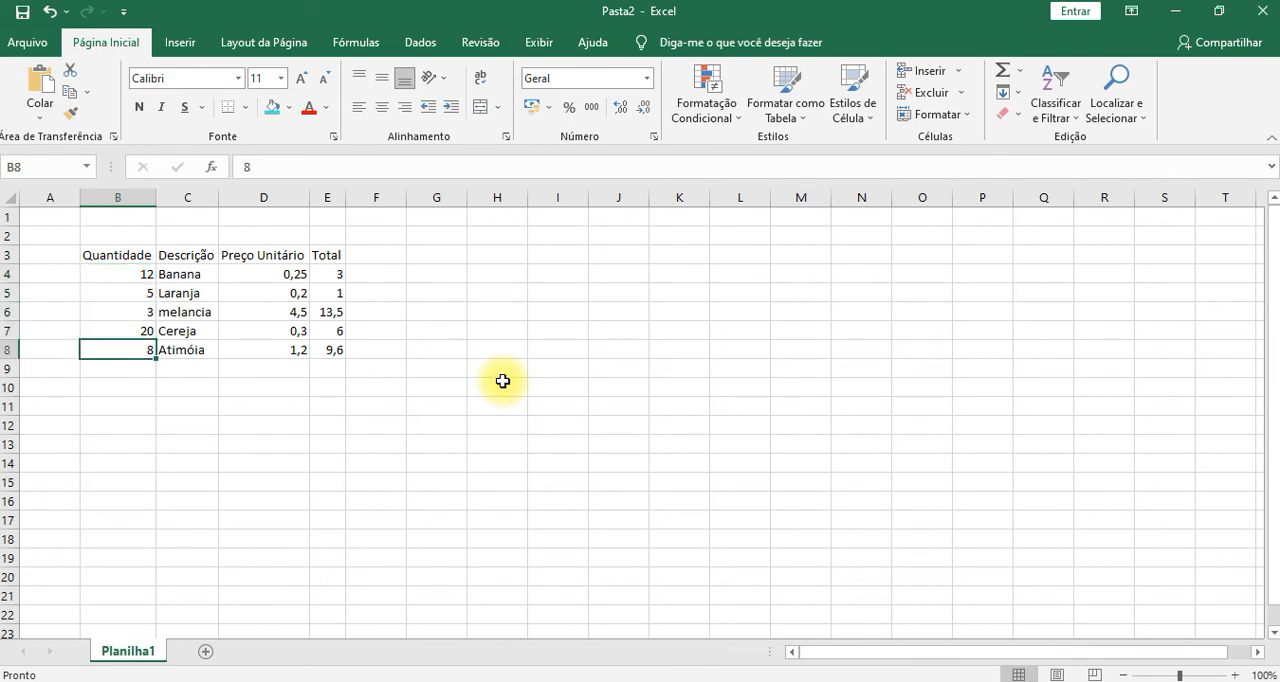
pyautogui.press('Up')
pyautogui.press('Up')
pyautogui.press('Up')
pyautogui.press('Up')
pyautogui.press('Up')
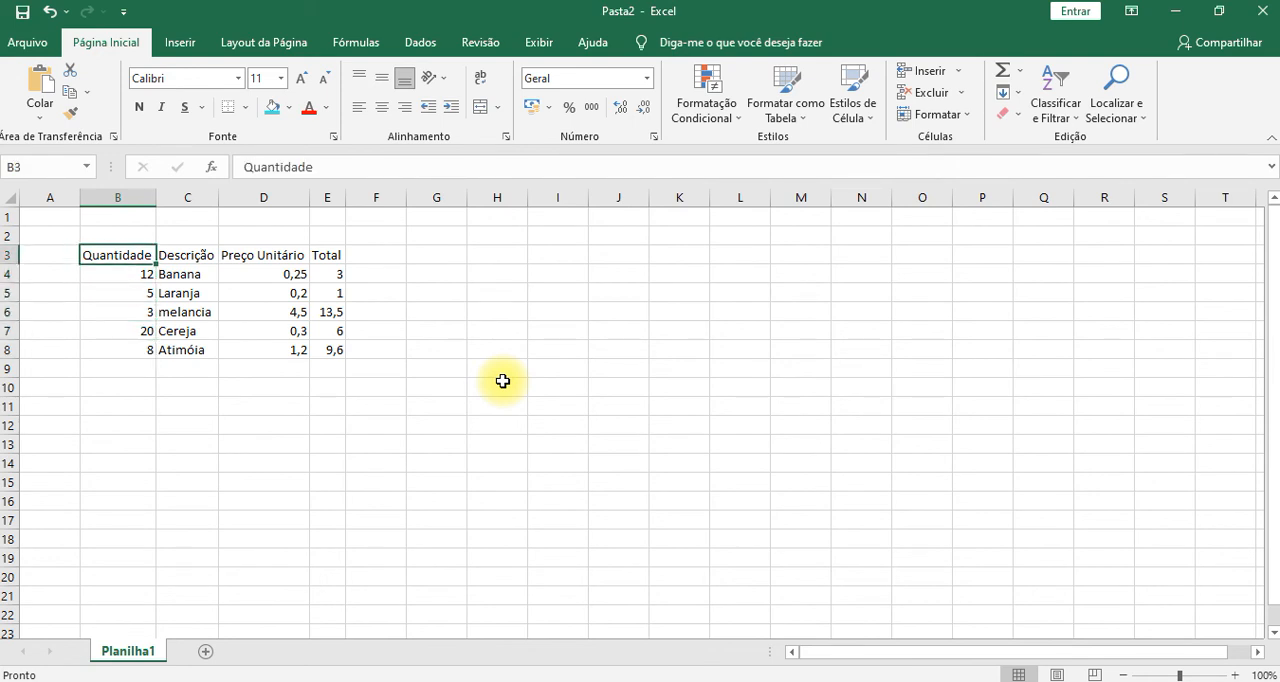
# Select all the quantities in B4:B8 by extending from B4 to the edge of the data block.
pyautogui.press('Down')
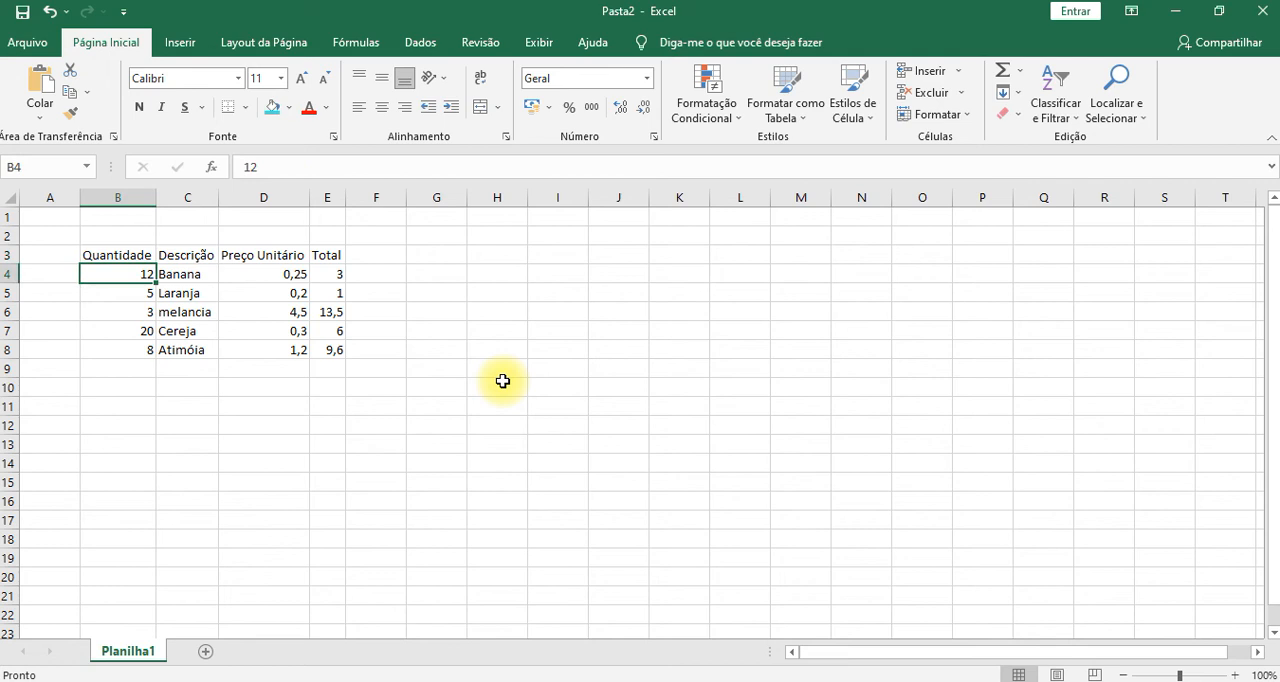
pyautogui.hotkey('ctrl', 'shift', 'Down')
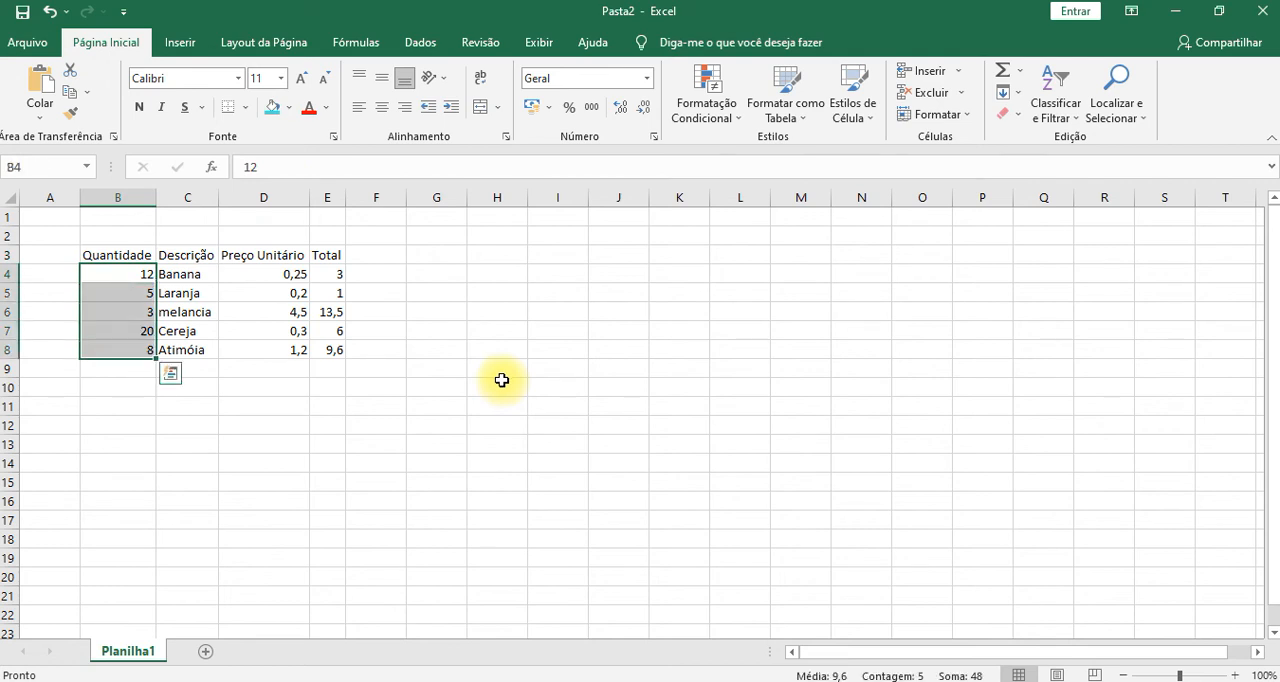
pyautogui.hotkey('alt', 'Tab')
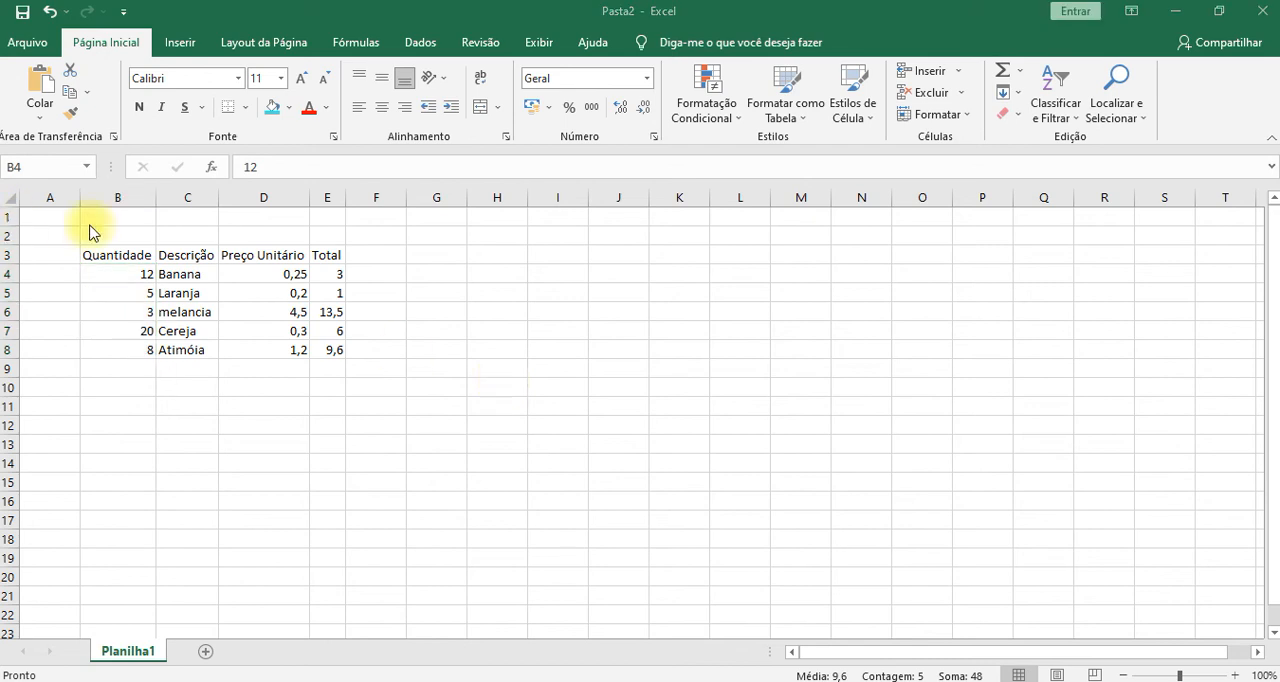
pyautogui.hotkey('alt', 'Tab')
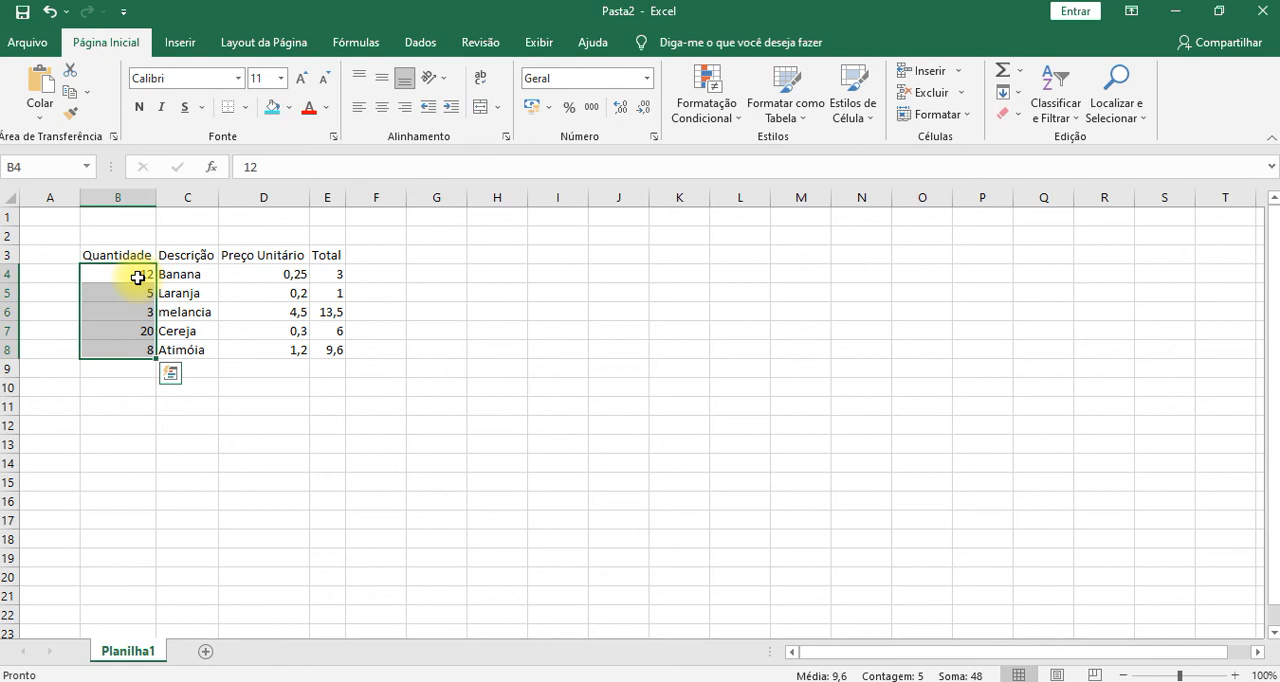
# Look through the commands and Quick Analysis options offered for the selected quantities in B4:B8.
pyautogui.rightClick(139, 280)
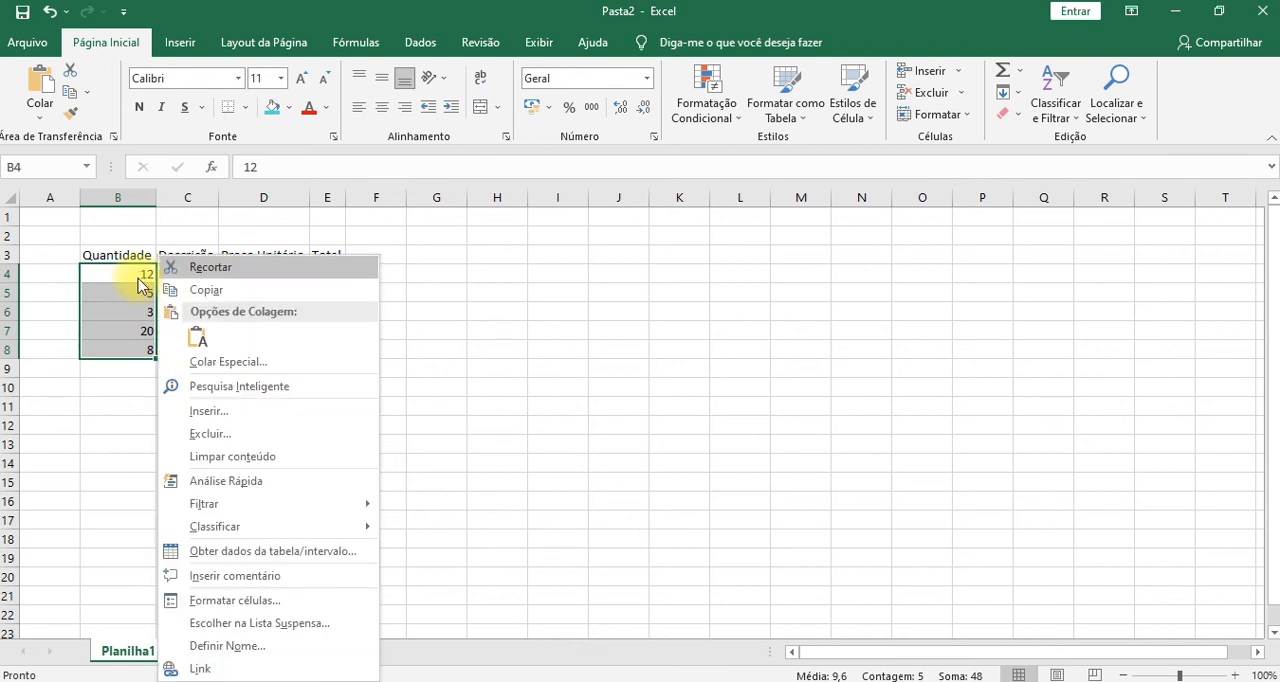
pyautogui.press('Down')
pyautogui.press('Down')
pyautogui.press('Down')
pyautogui.press('Down')
pyautogui.press('Down')
pyautogui.press('Down')
pyautogui.press('Down')
pyautogui.press('Down')
pyautogui.press('Down')
pyautogui.press('Down')
pyautogui.press('Down')
pyautogui.press('Down')
pyautogui.press('Down')
pyautogui.press('Down')
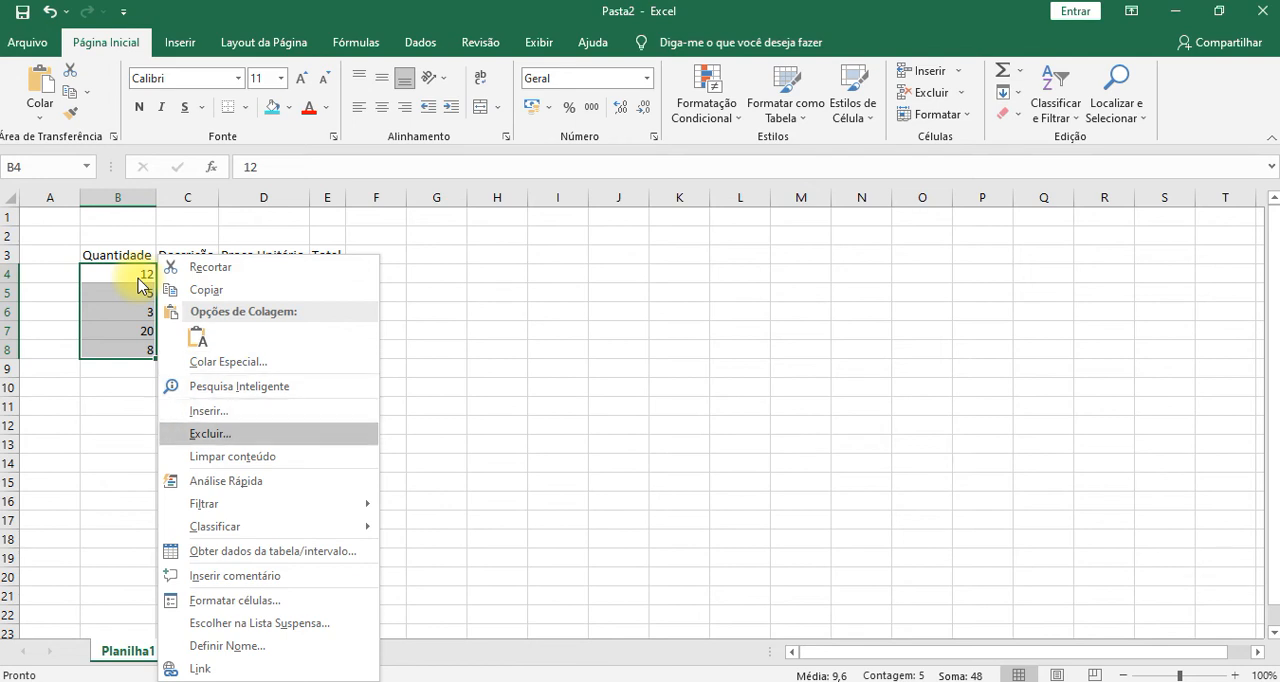
pyautogui.press('Down')
pyautogui.press('Down')
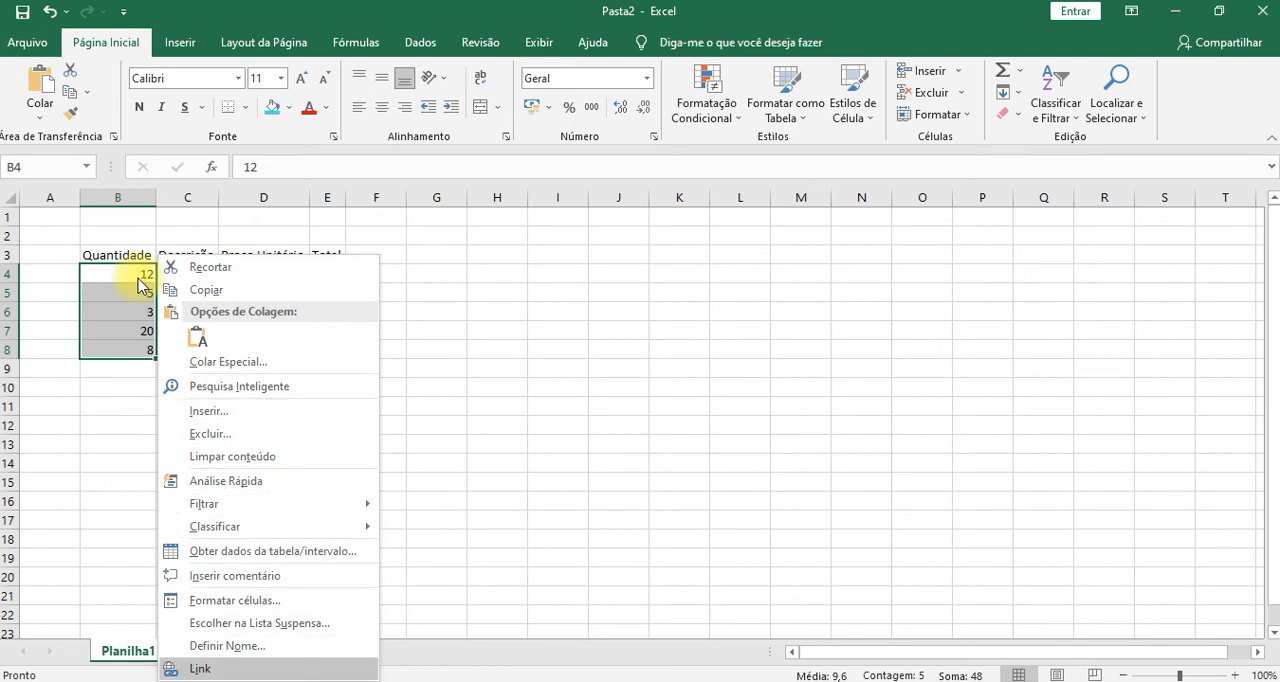
pyautogui.press('Up')
pyautogui.press('Up')
pyautogui.press('Up')
pyautogui.press('Up')
pyautogui.press('Up')
pyautogui.press('Up')
pyautogui.press('Up')
pyautogui.press('Up')
pyautogui.press('Up')
pyautogui.press('Up')
pyautogui.press('Up')
pyautogui.press('Up')
pyautogui.press('Up')
pyautogui.press('Up')
pyautogui.press('Up')
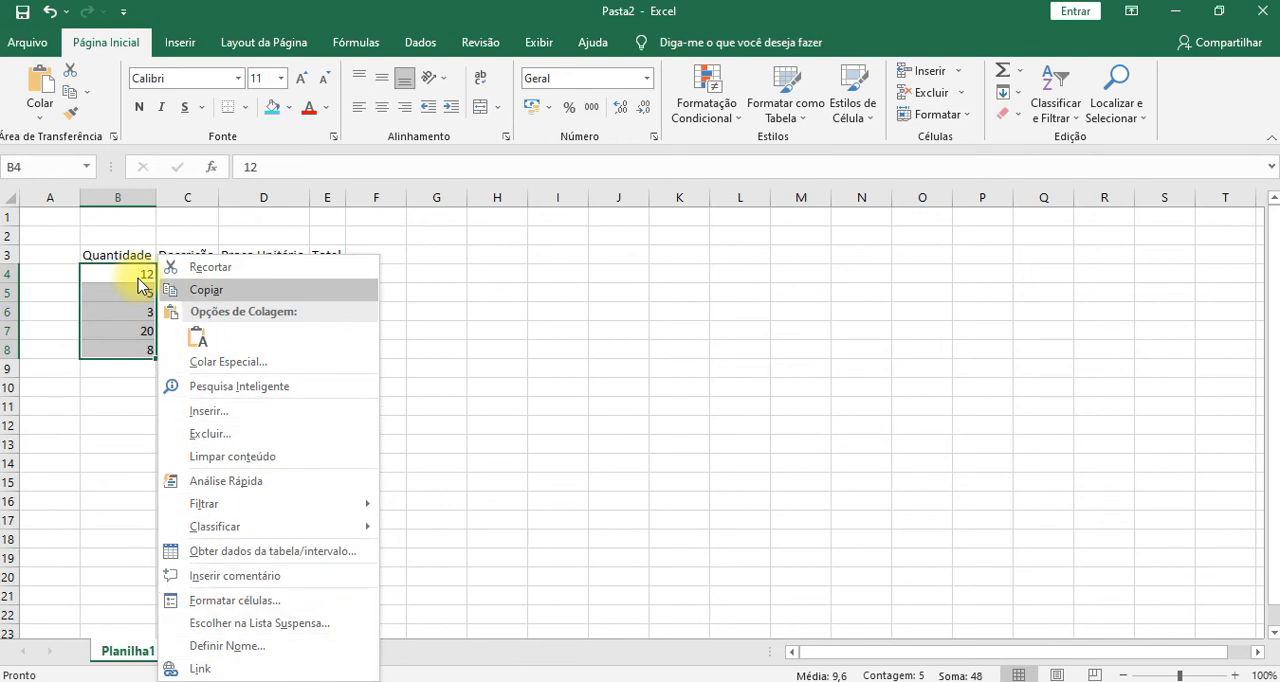
pyautogui.press('Return')
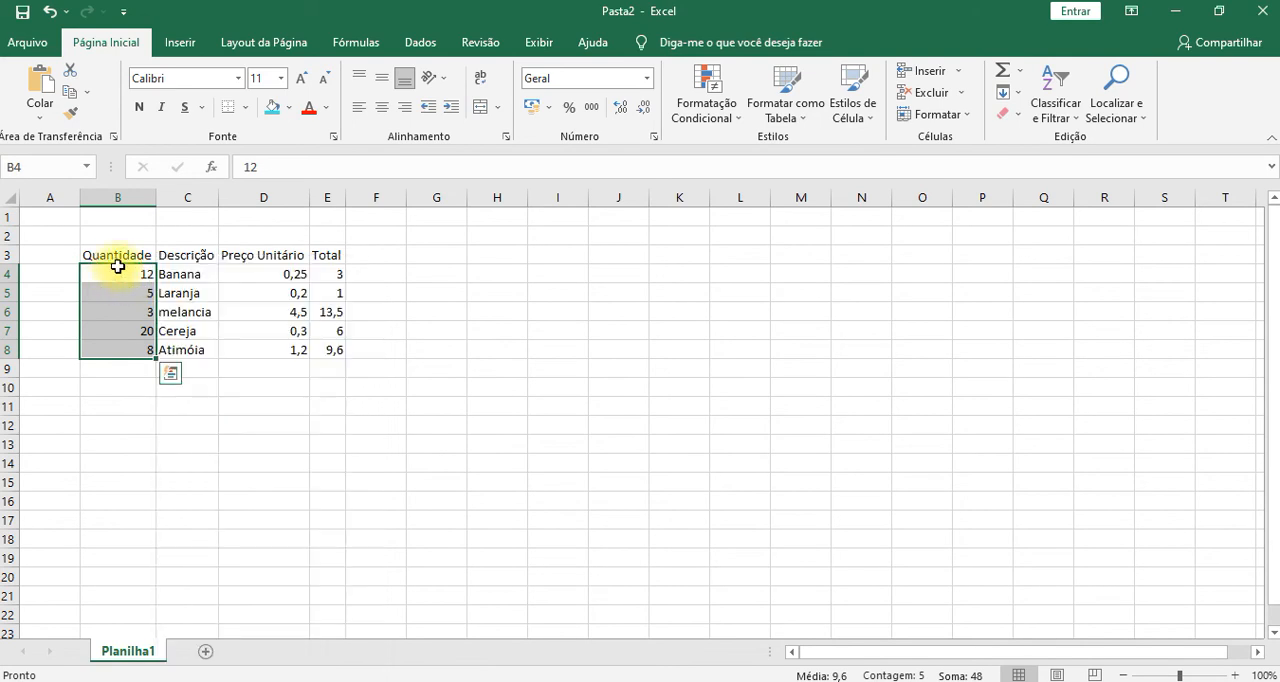
pyautogui.click(178, 380)
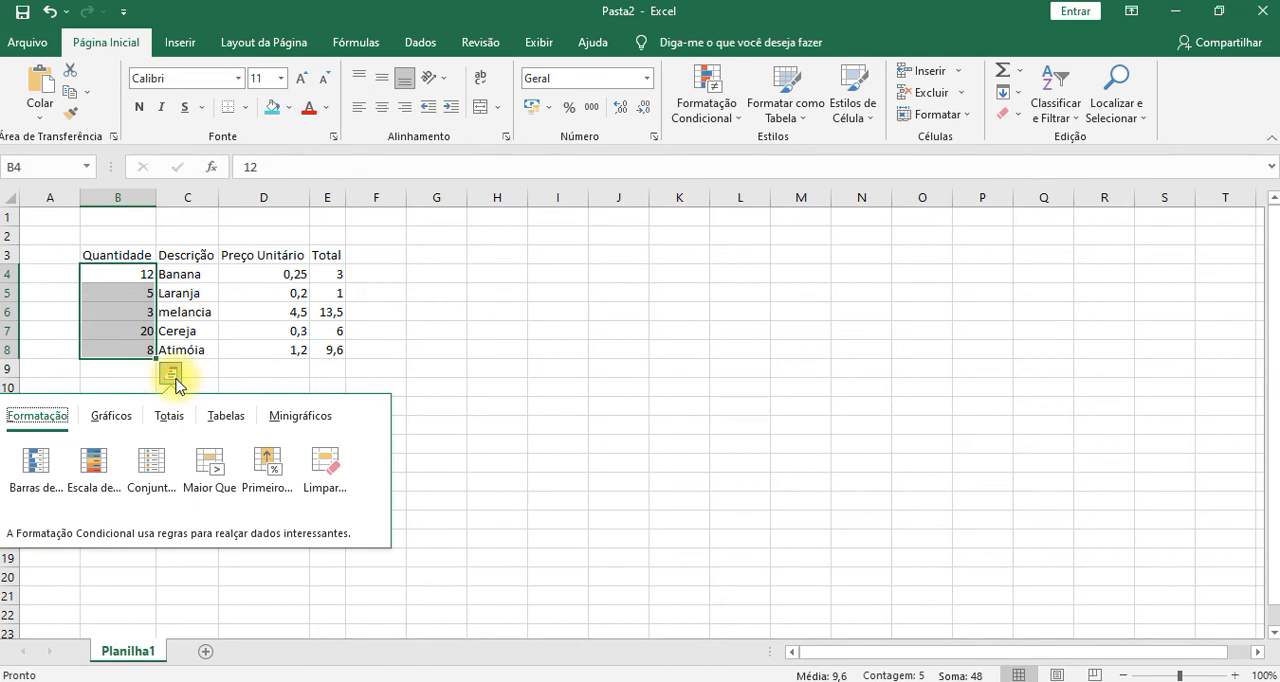
pyautogui.click(118, 327)
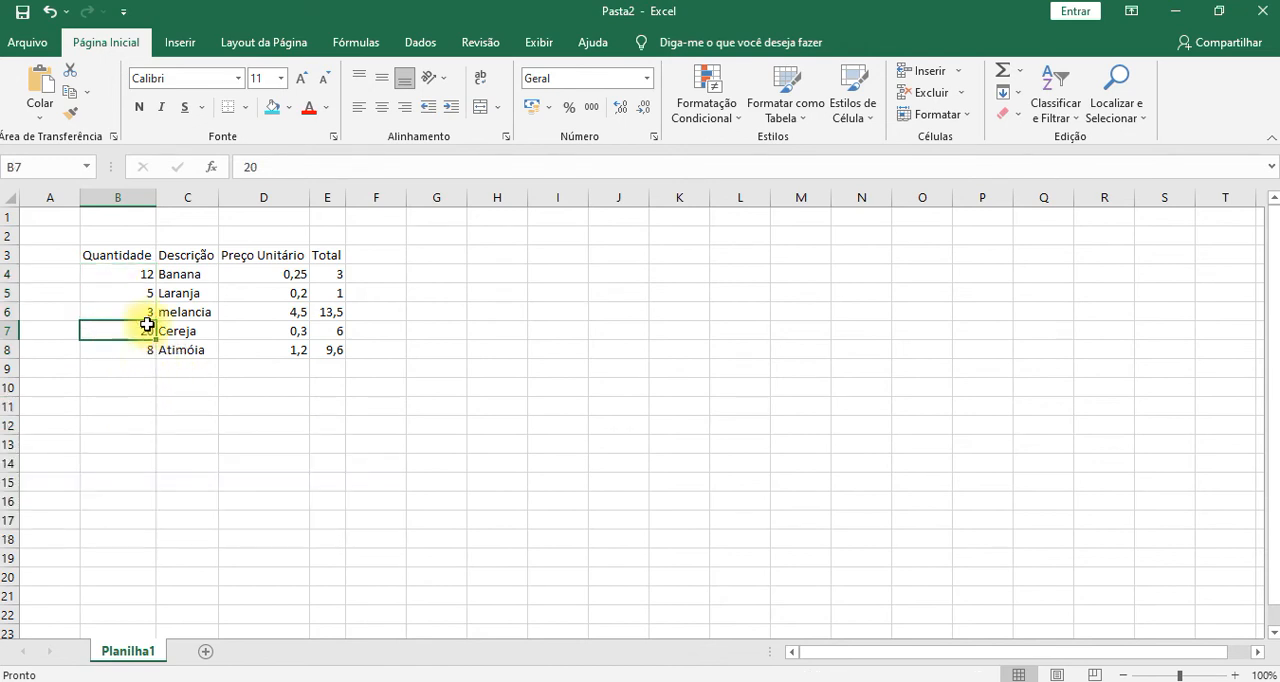
# Centre the quantities in B4:B8 and the unit prices and totals in D4:E8 horizontally.
pyautogui.moveTo(144, 274); pyautogui.dragTo(129, 346)
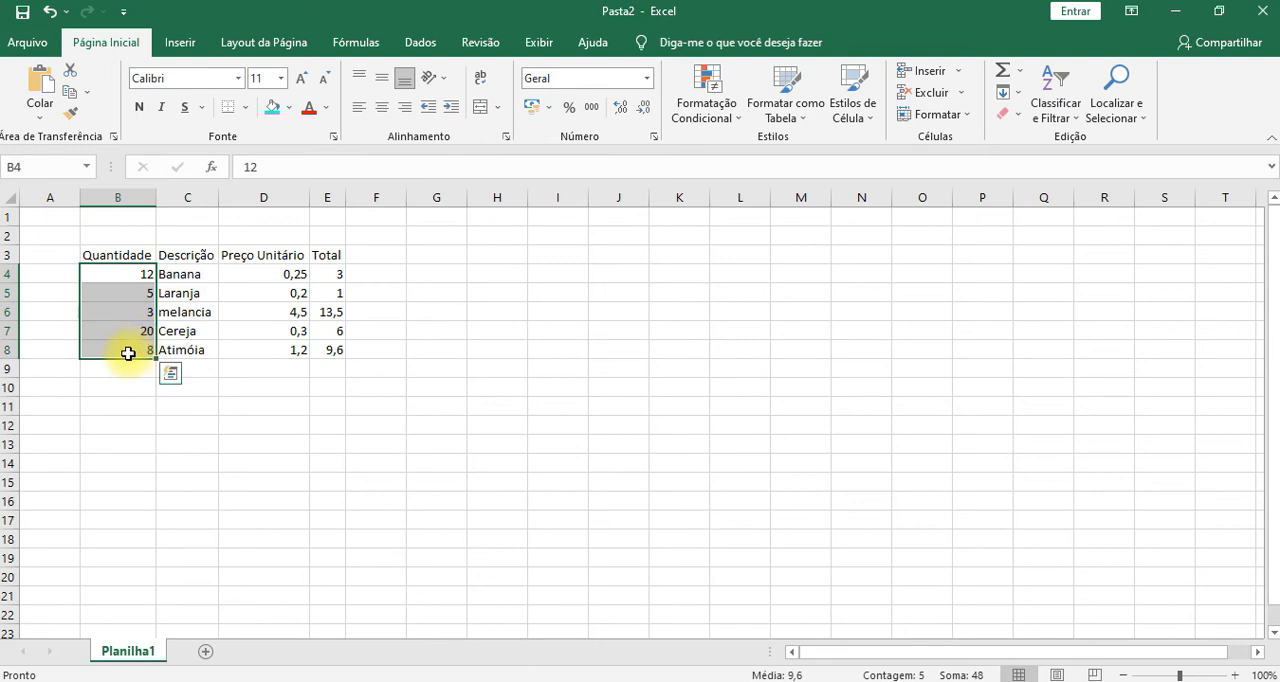
pyautogui.click(385, 108)
pyautogui.click(267, 283)
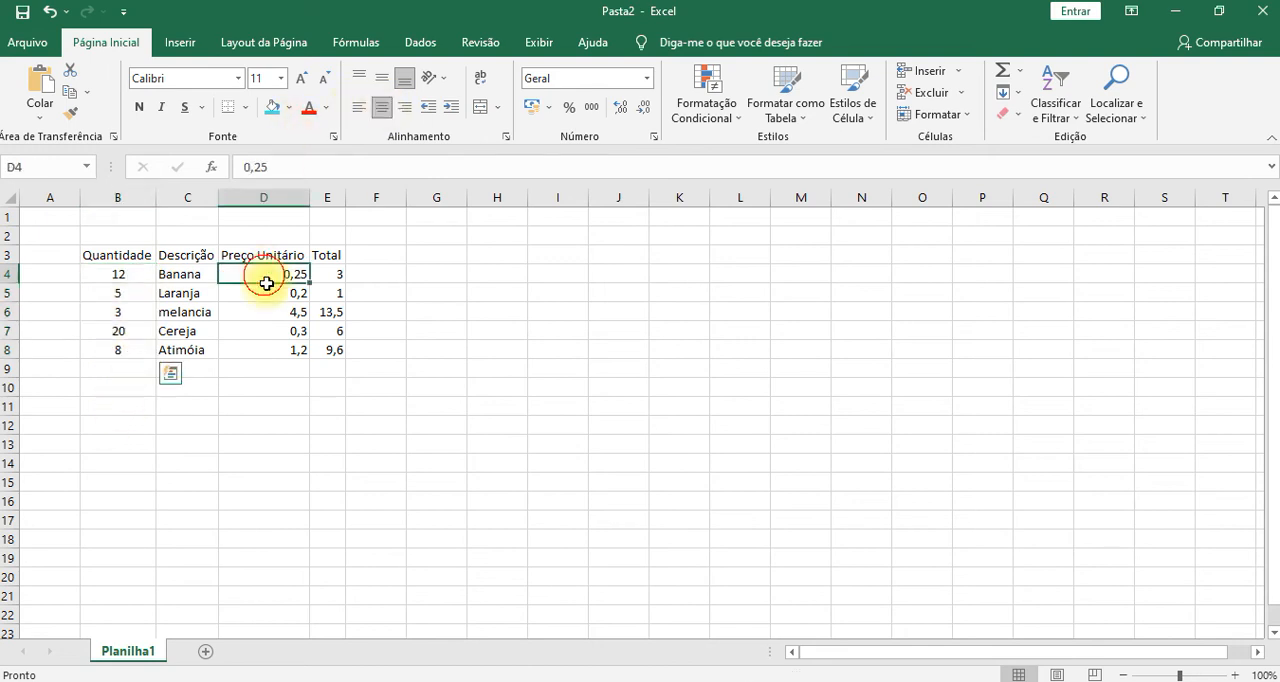
pyautogui.moveTo(267, 283); pyautogui.dragTo(329, 349)
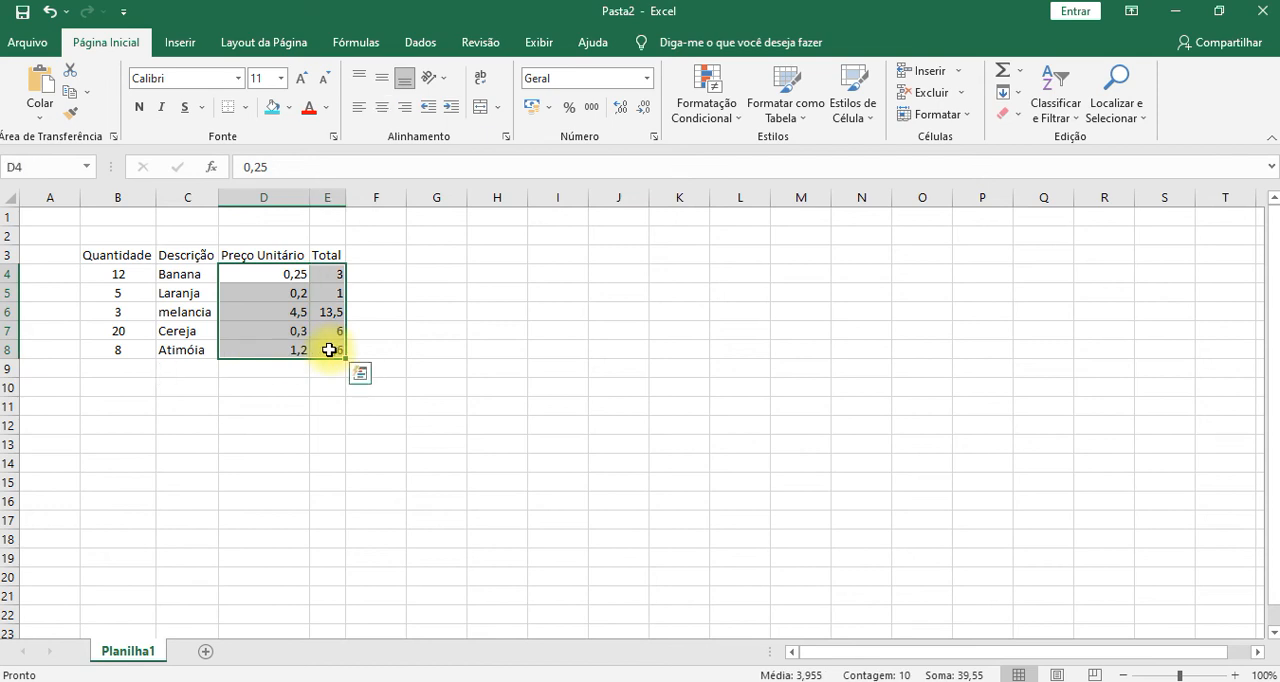
pyautogui.click(381, 110)
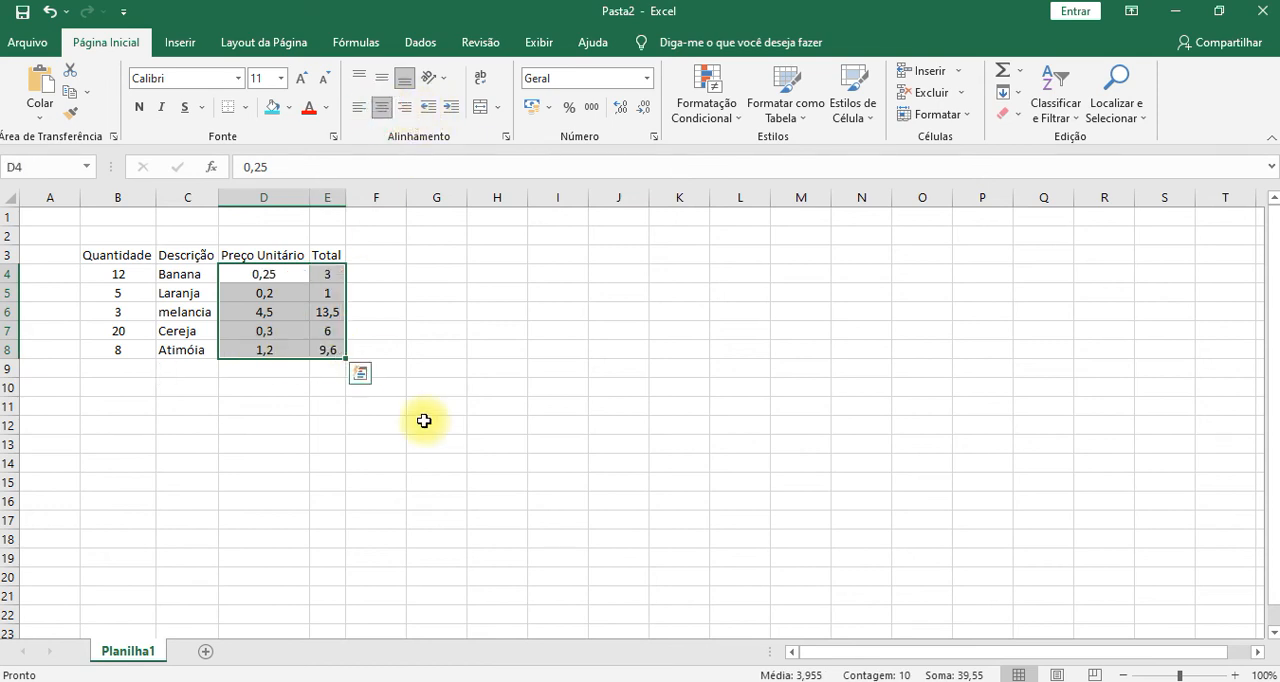
# Apply all borders to the fruit table in B3:E8.
pyautogui.click(437, 347)
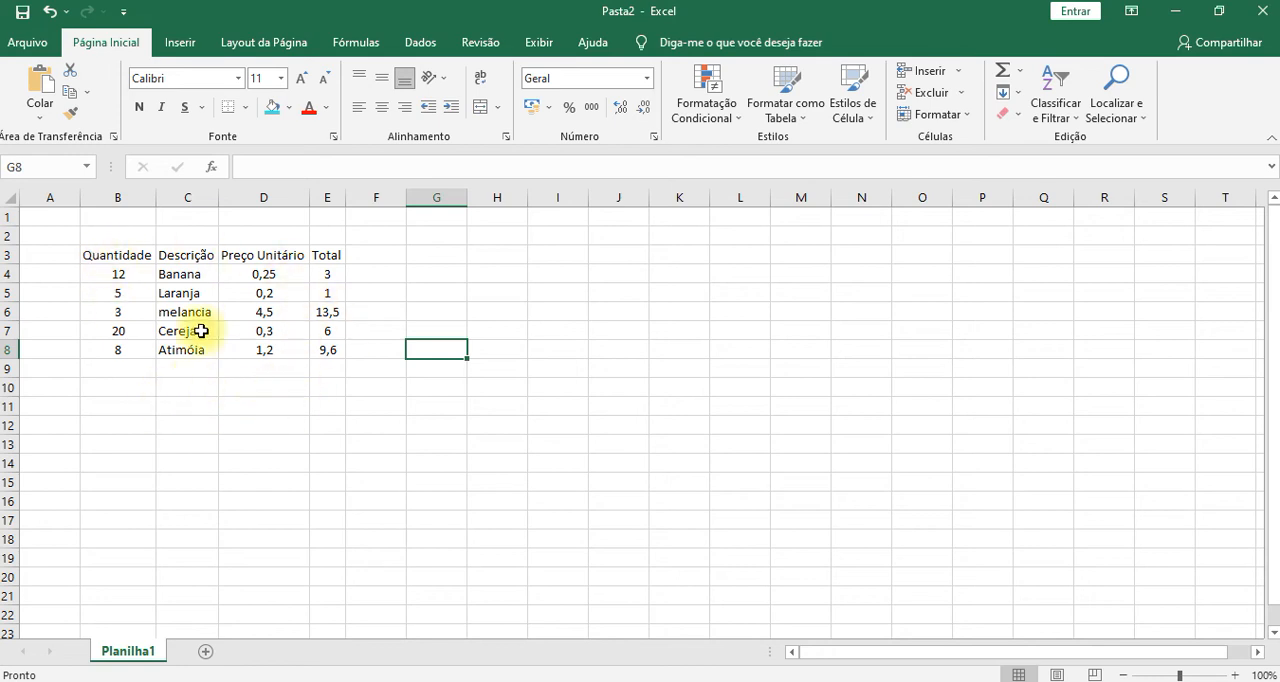
pyautogui.click(108, 256)
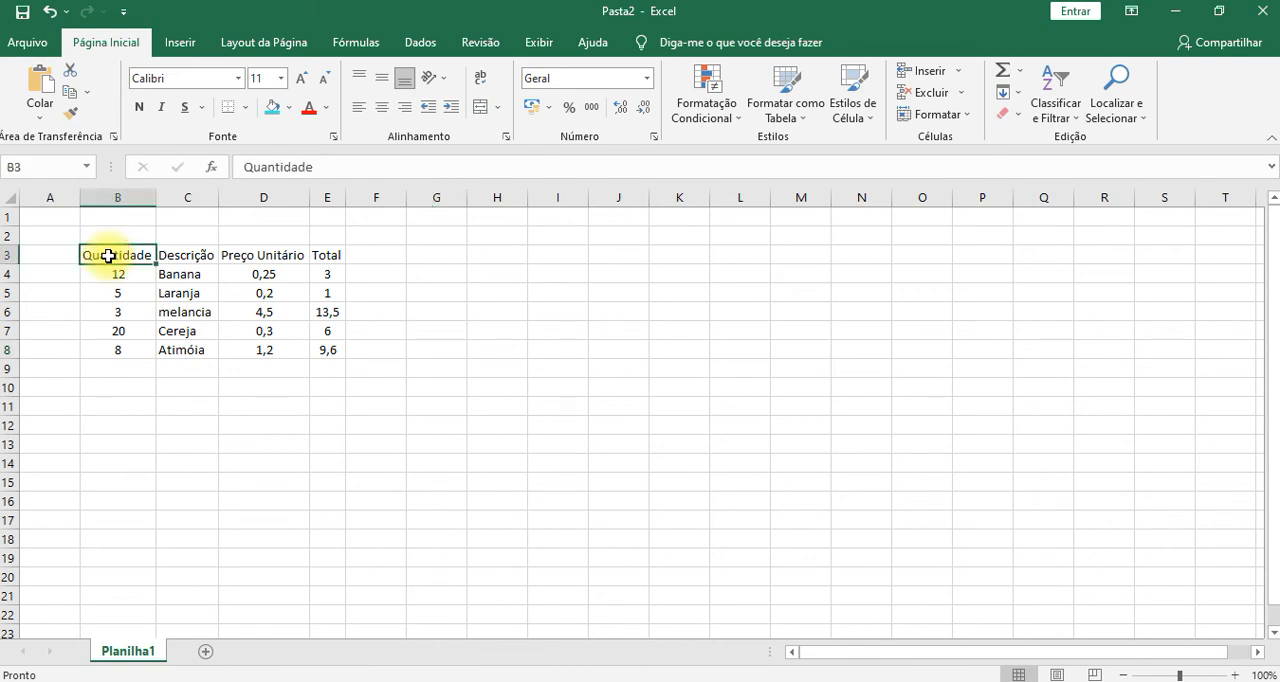
pyautogui.moveTo(108, 256); pyautogui.dragTo(326, 349)
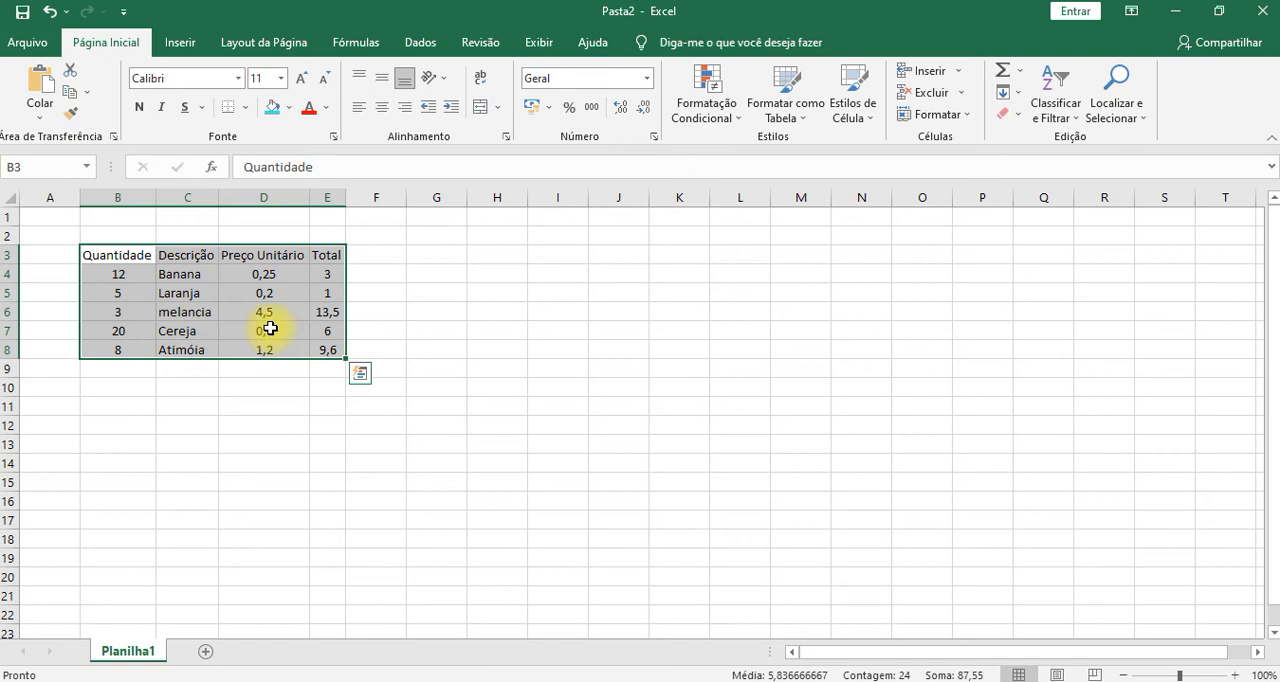
pyautogui.click(246, 107)
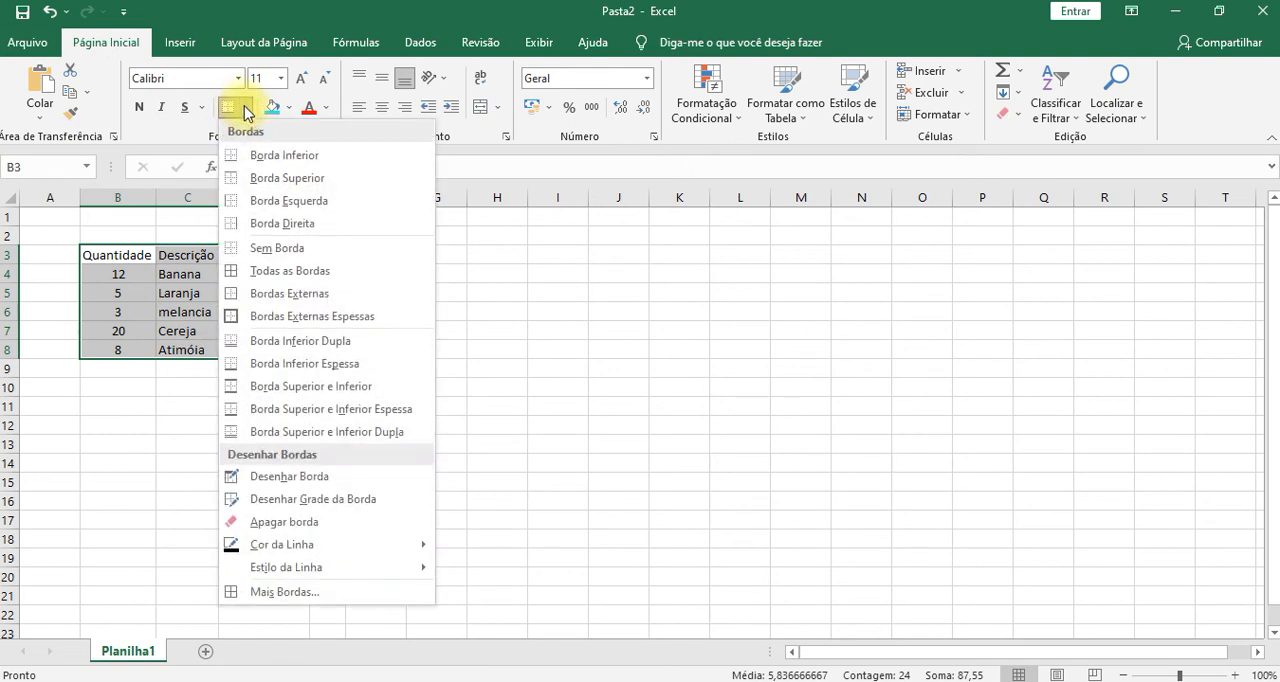
pyautogui.click(322, 283)
pyautogui.click(171, 331)
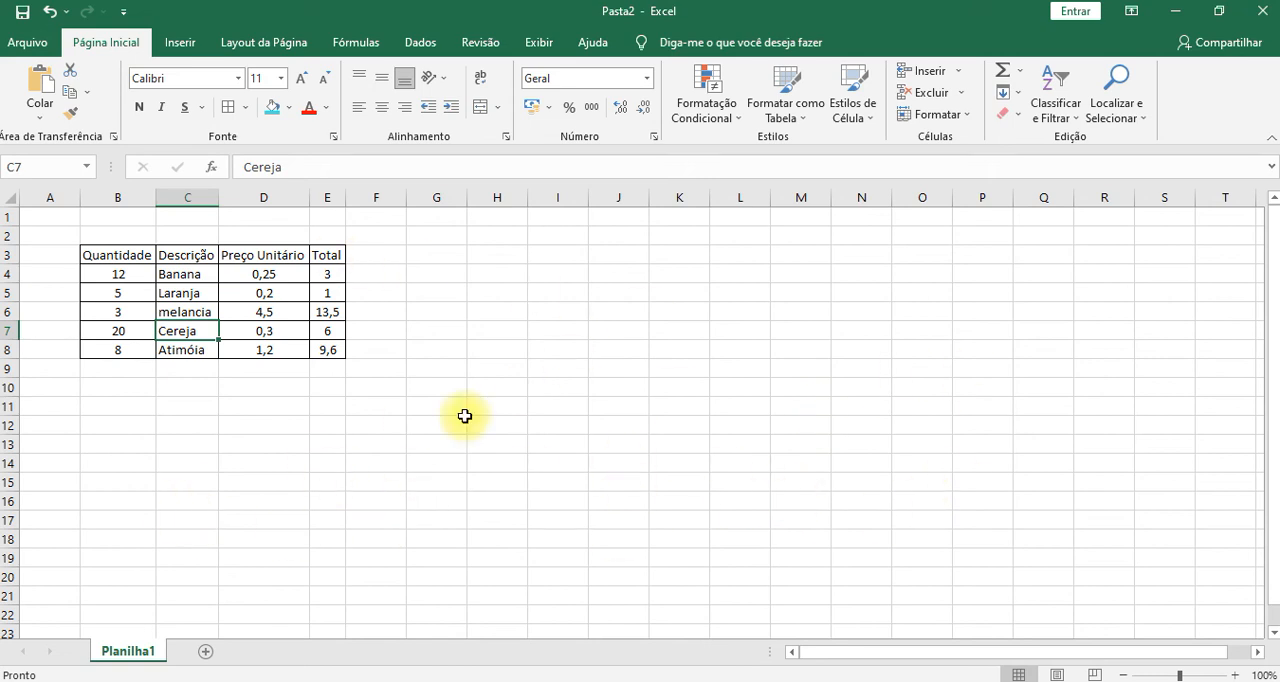
# Check how the bordered table will look on the printed page in the print preview, returning to the worksheet after each look.
pyautogui.click(29, 44)
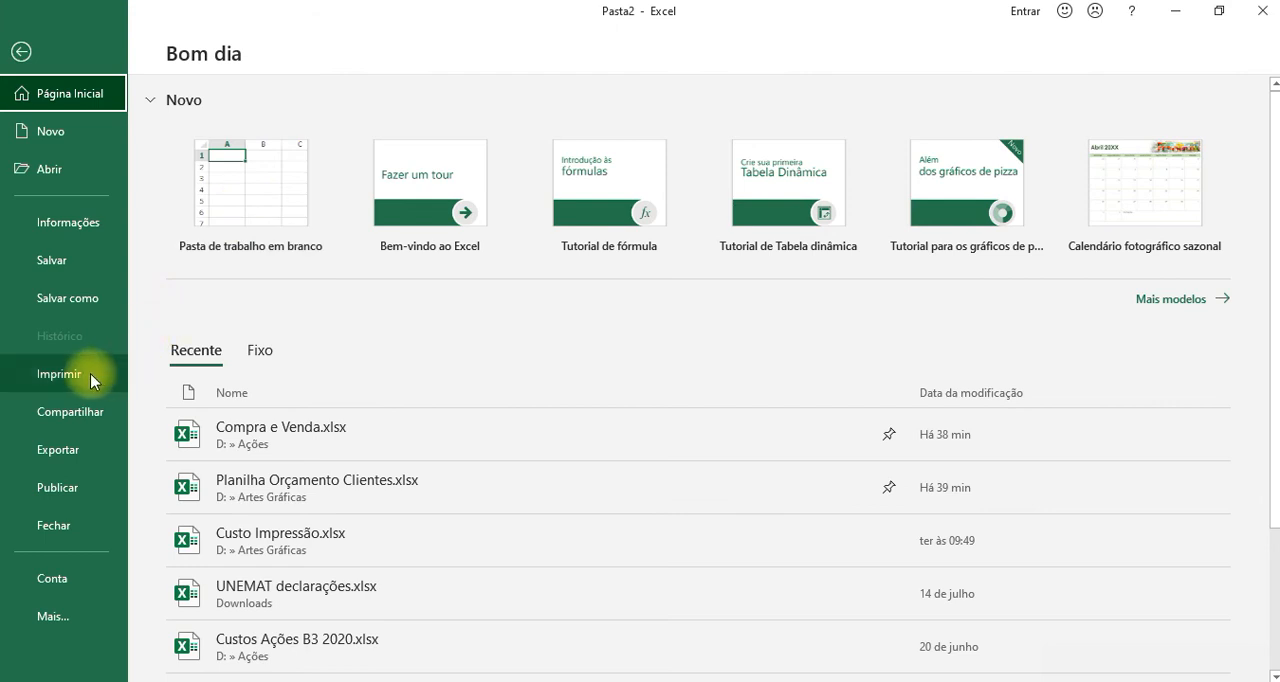
pyautogui.click(57, 376)
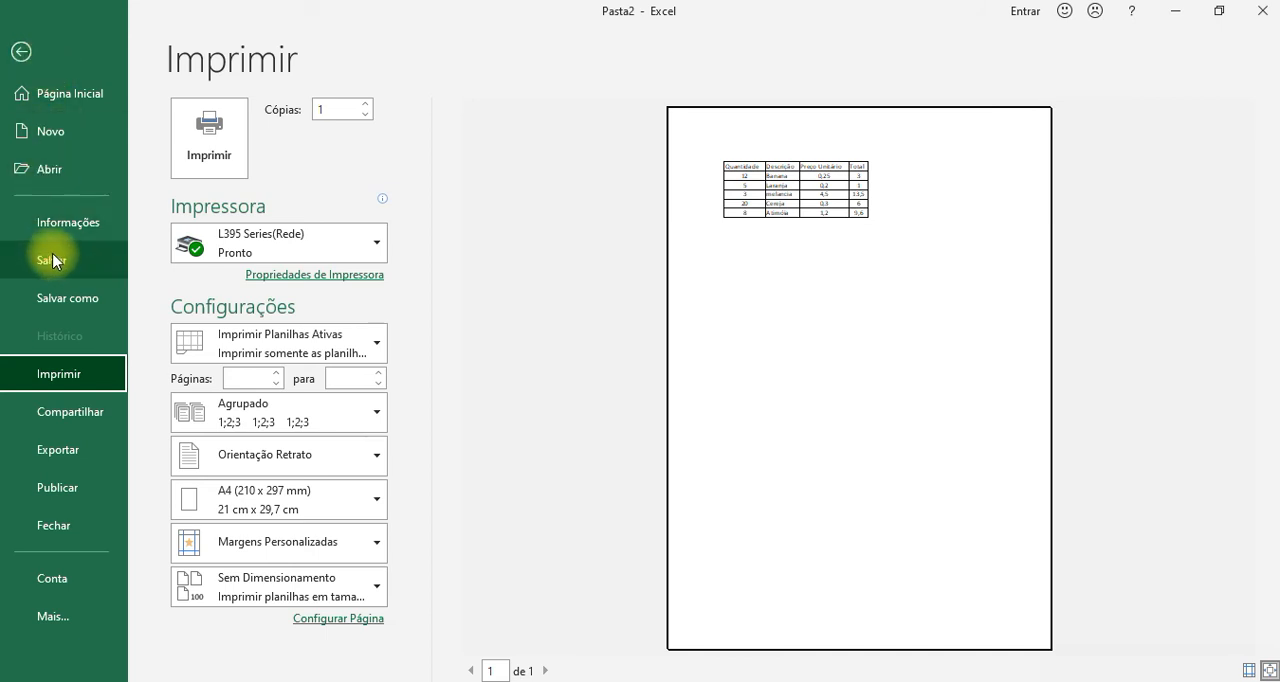
pyautogui.click(21, 51)
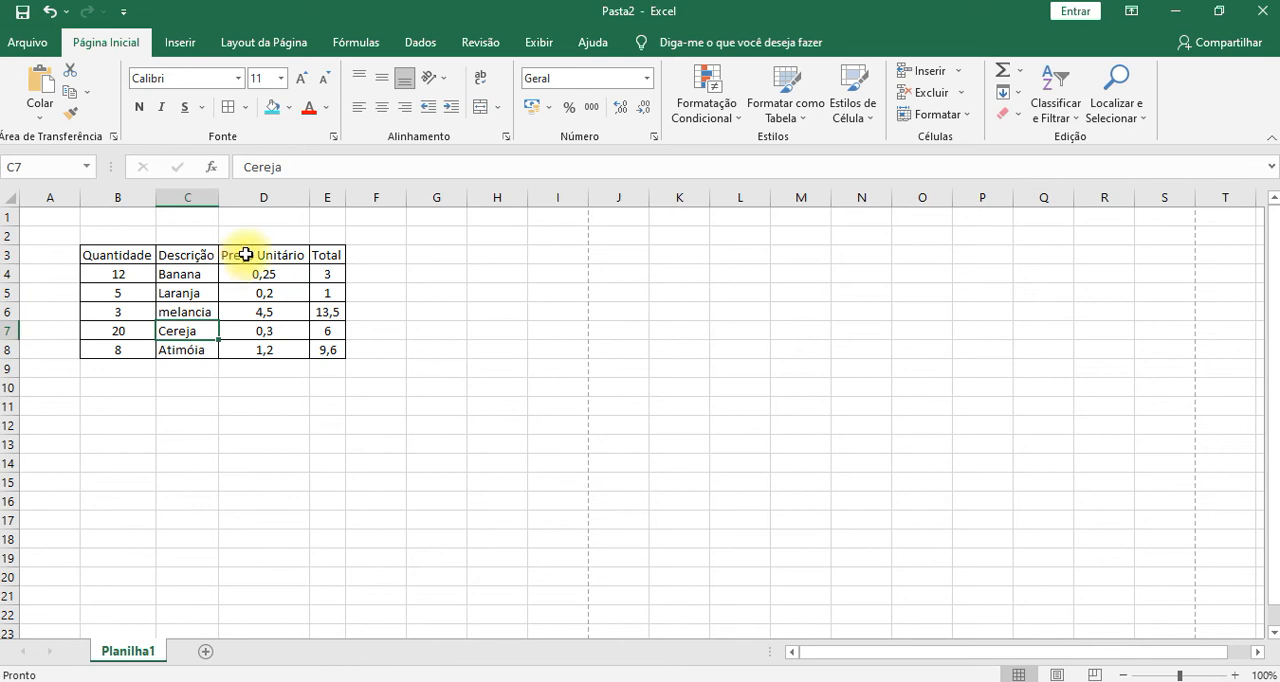
pyautogui.click(28, 42)
pyautogui.click(61, 371)
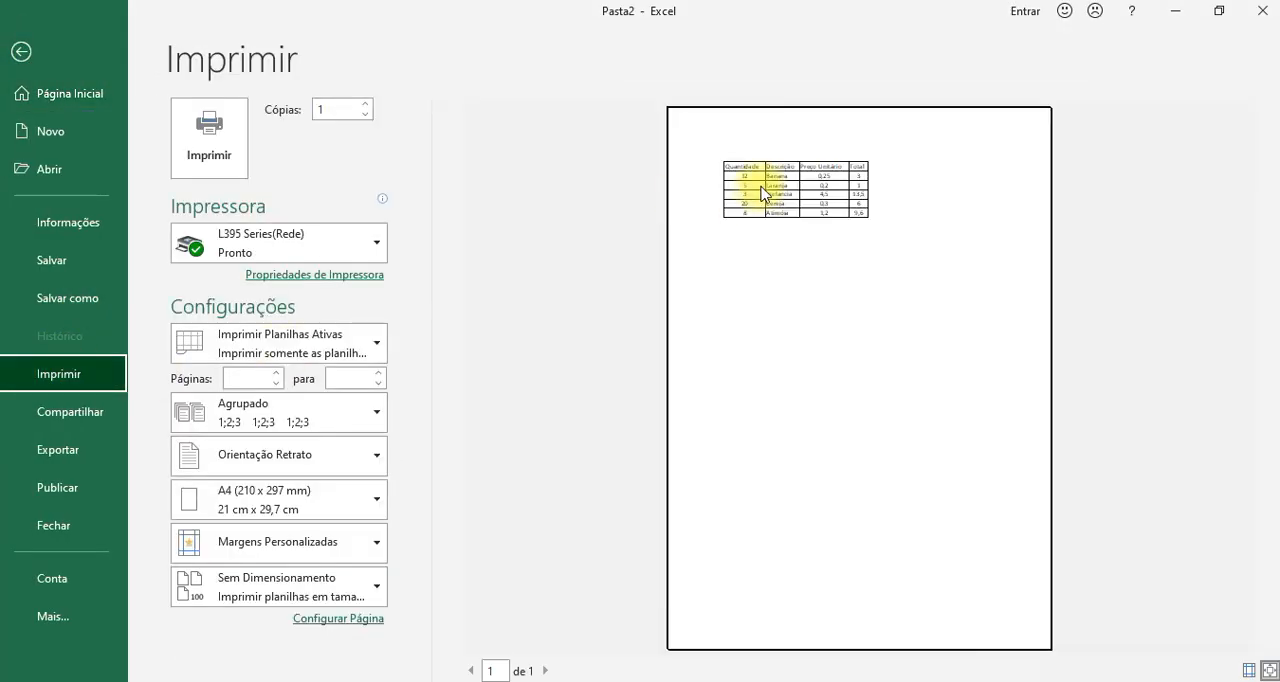
pyautogui.click(21, 52)
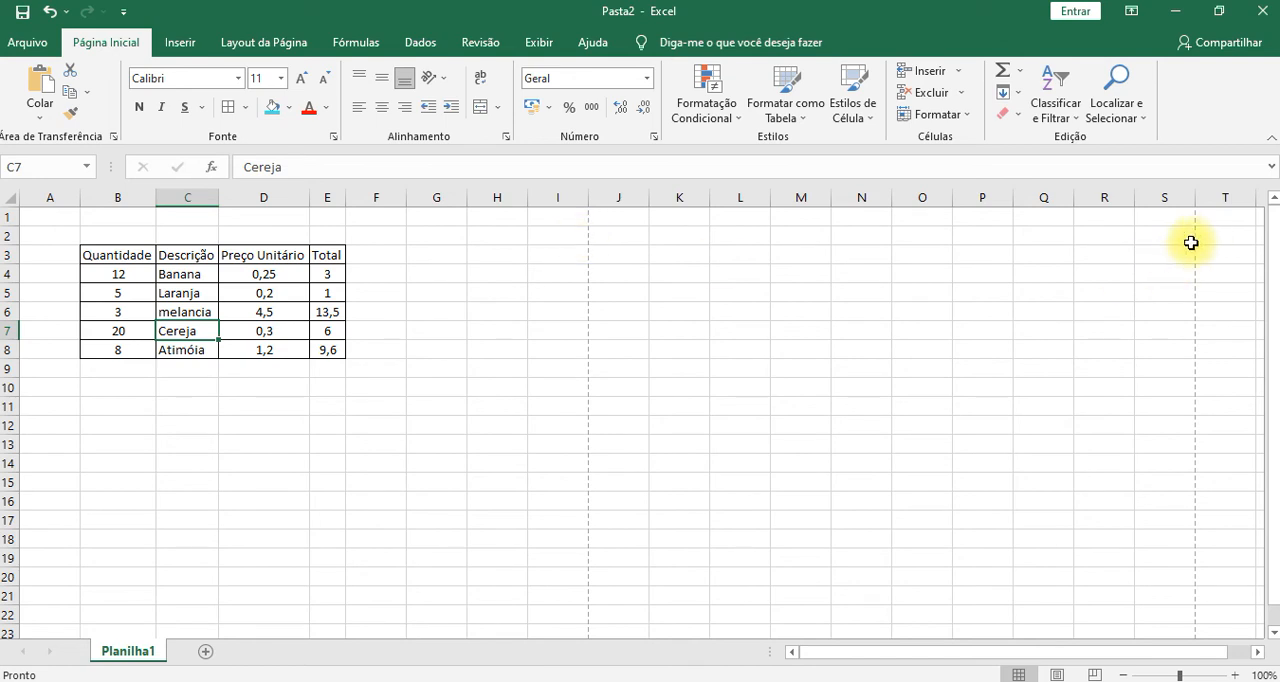
# Examine the dashed page-break lines across the columns and down past row 50, and glance at the view options.
pyautogui.scroll(-3, 592, 304)
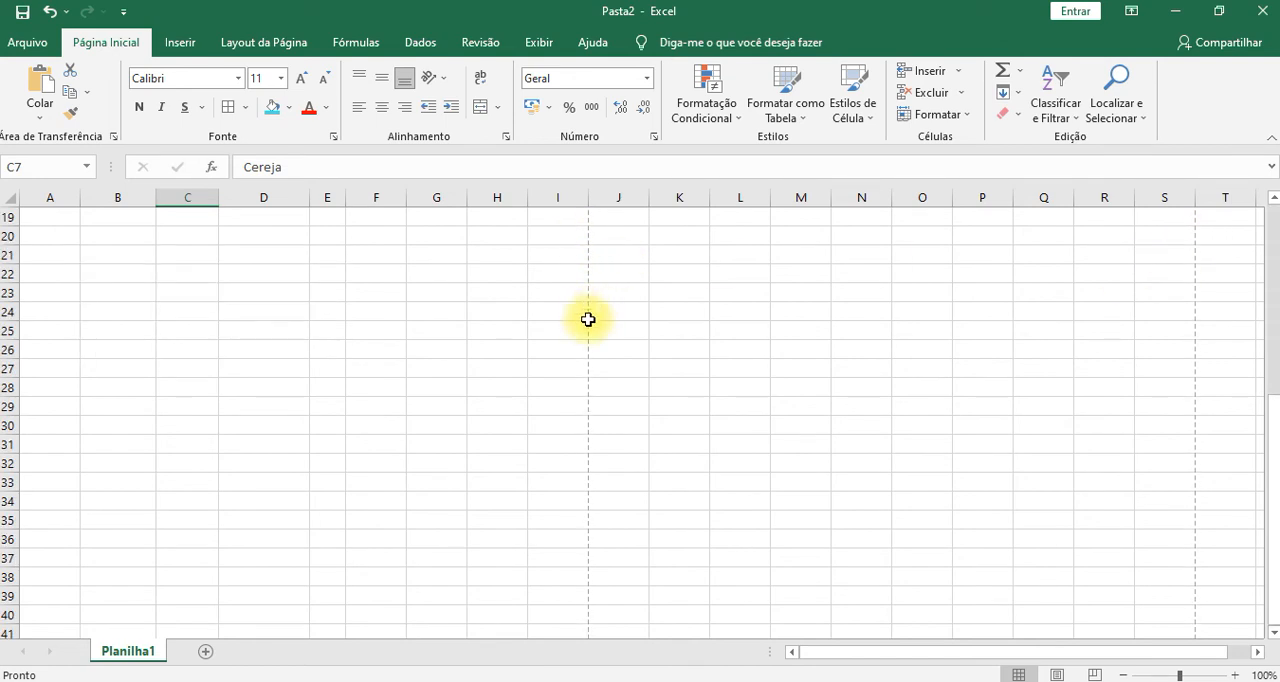
pyautogui.scroll(-8, 601, 298)
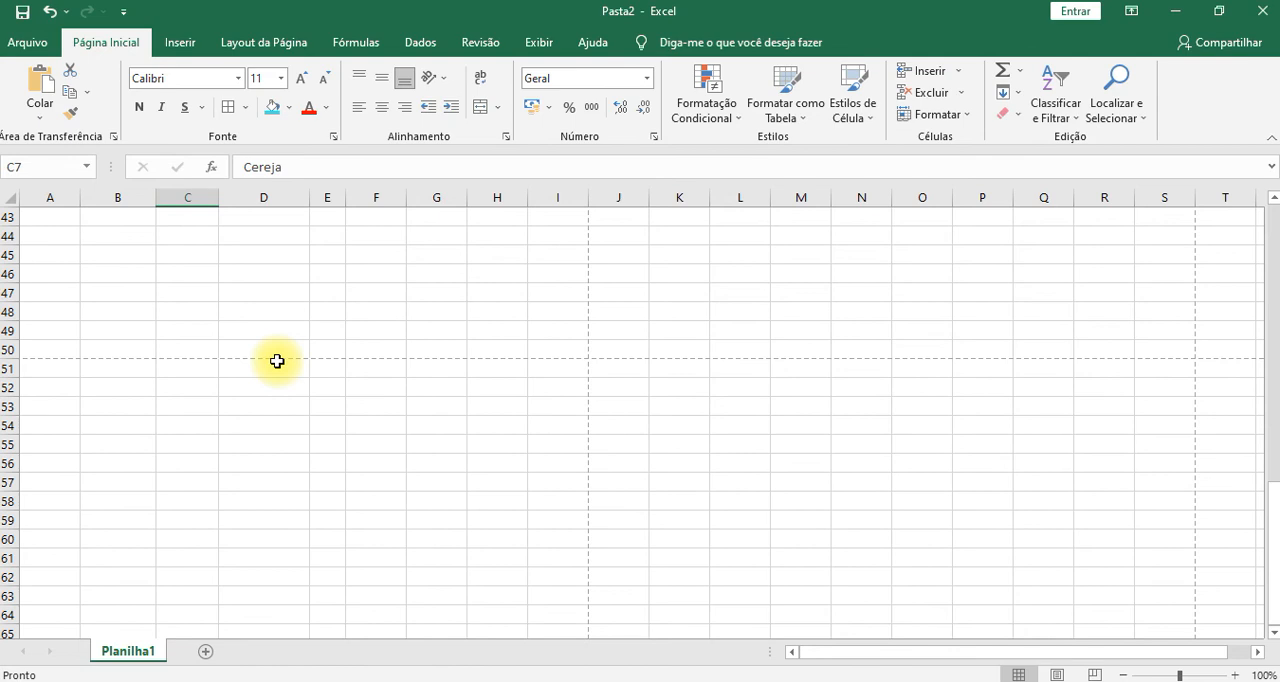
pyautogui.scroll(14, 680, 362)
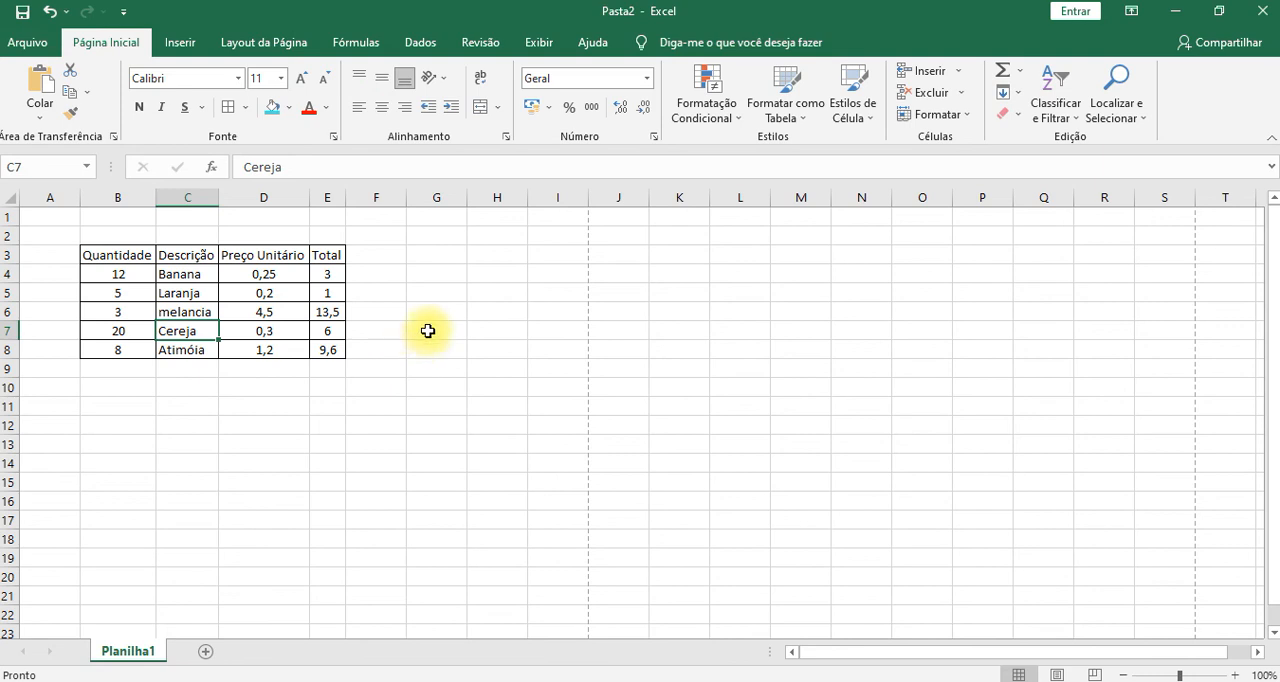
pyautogui.click(621, 270)
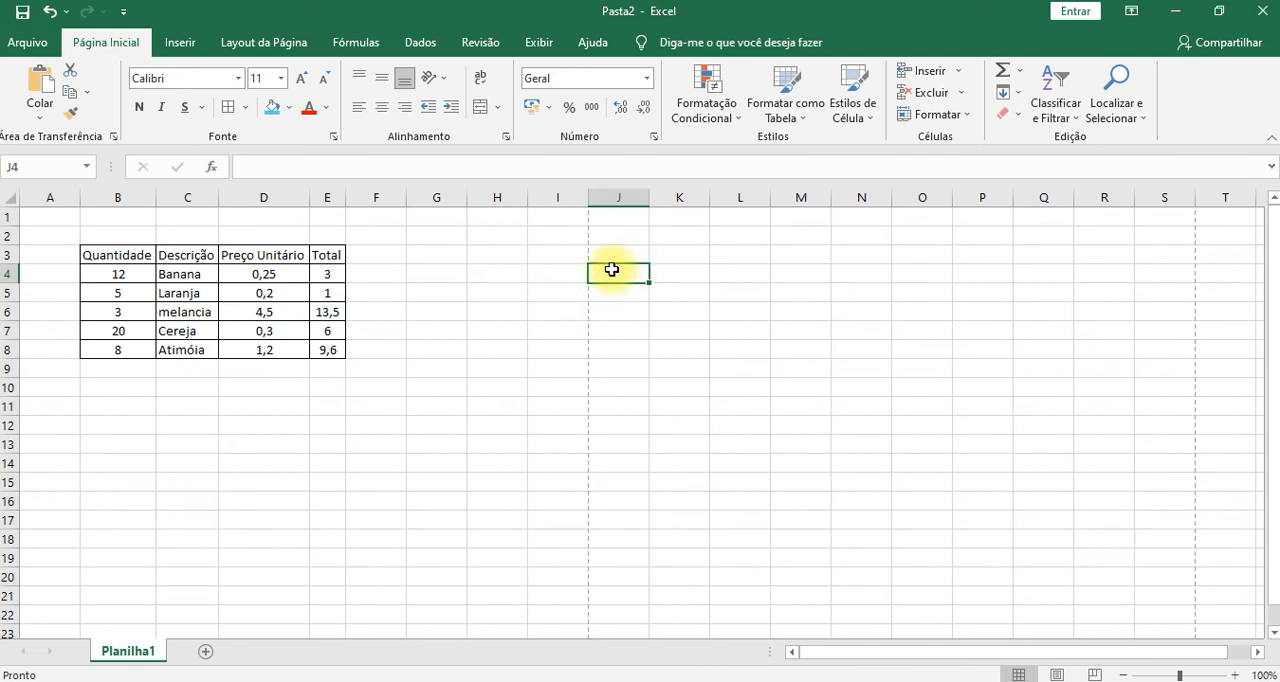
pyautogui.click(320, 443)
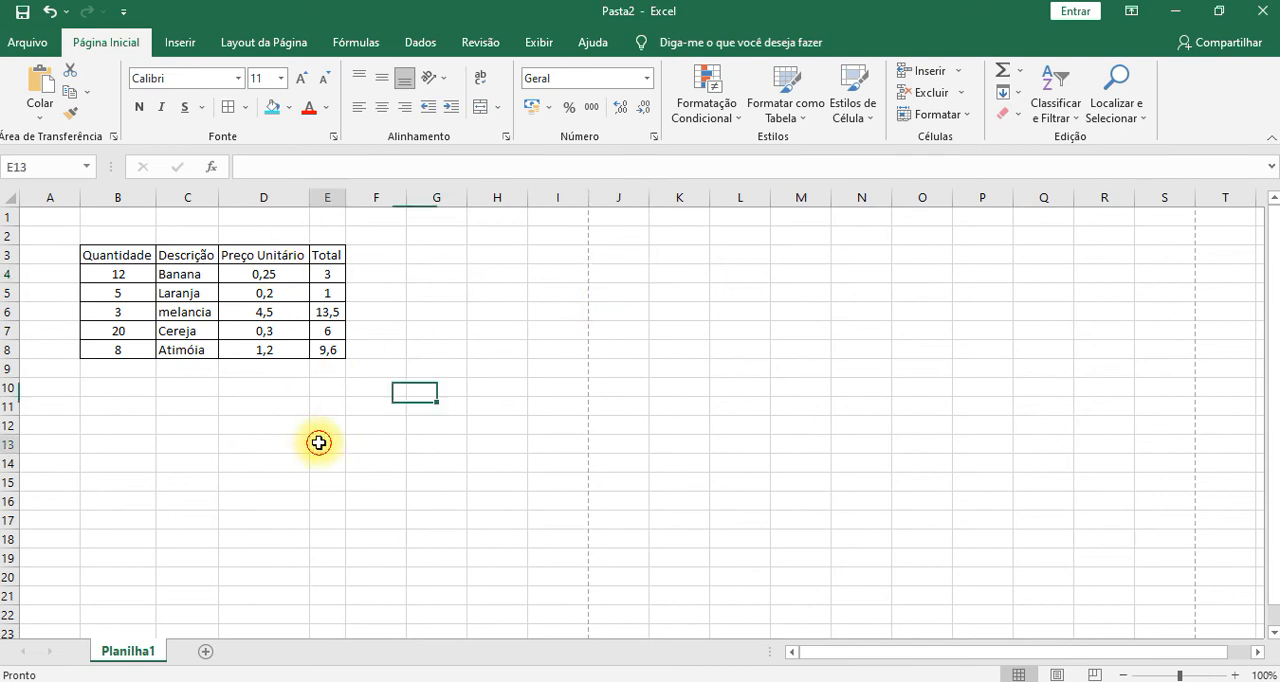
pyautogui.scroll(-3, 564, 395)
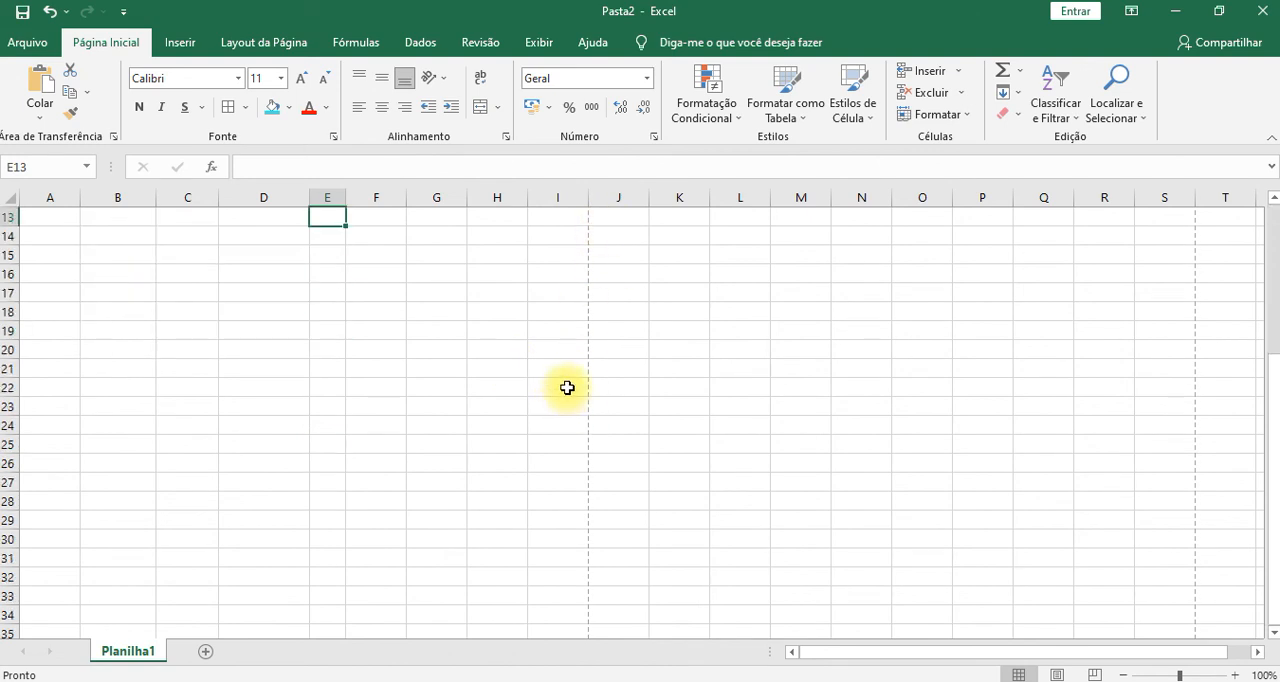
pyautogui.scroll(-13, 566, 390)
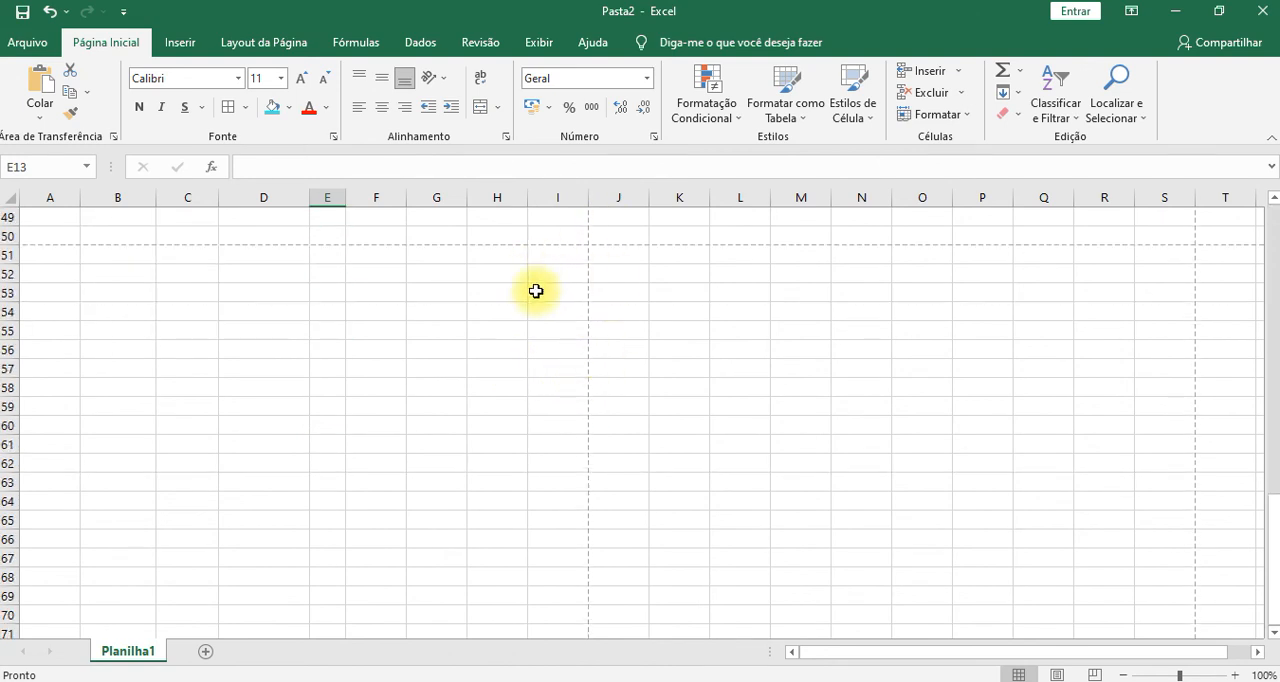
pyautogui.scroll(3, 560, 318)
pyautogui.scroll(2, 661, 315)
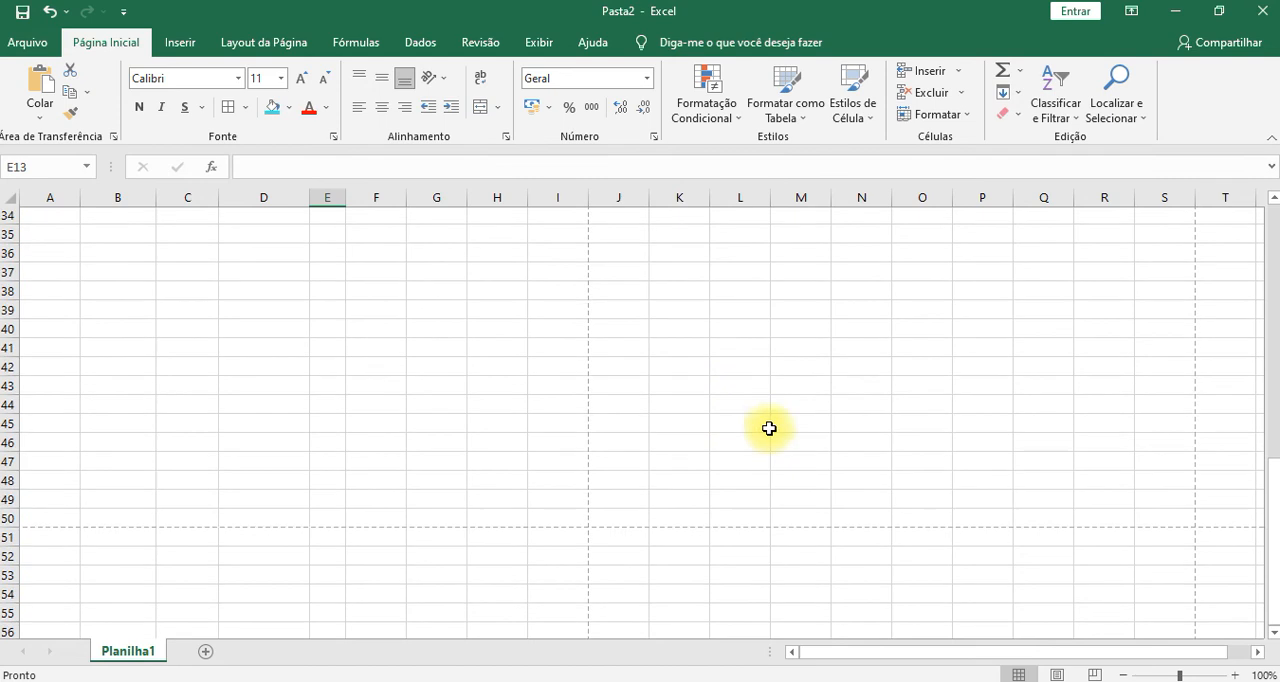
pyautogui.scroll(7, 634, 471)
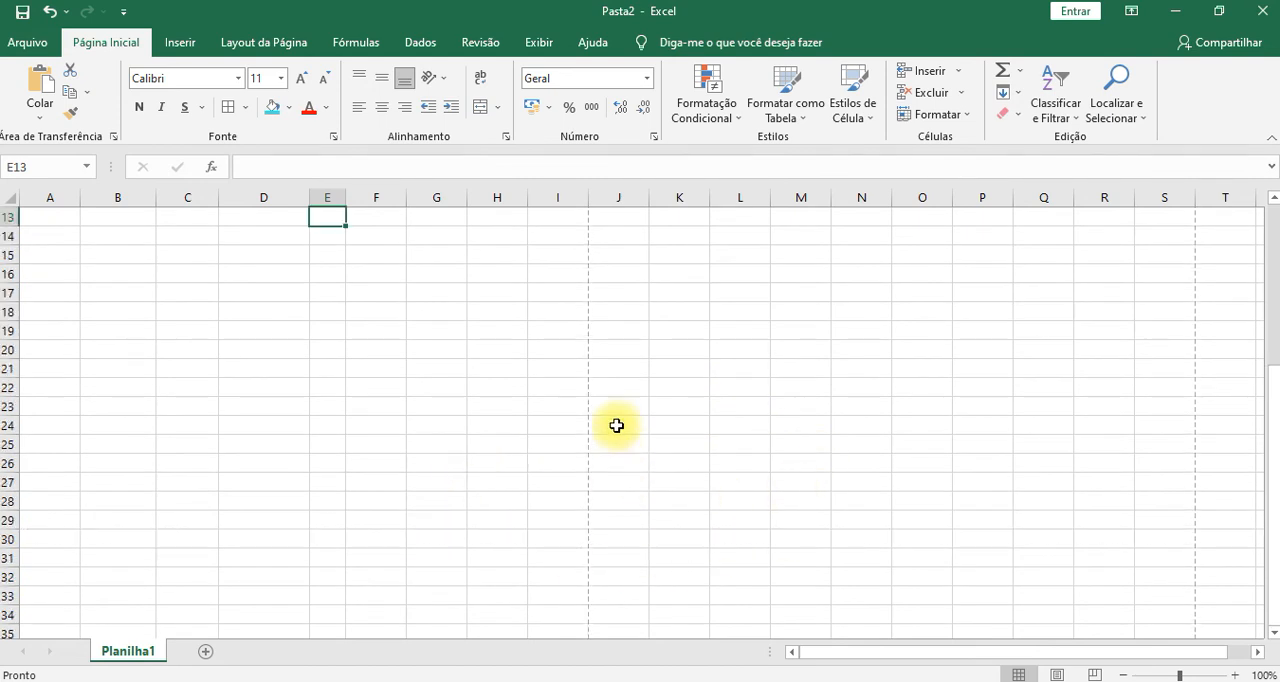
pyautogui.scroll(4, 589, 323)
pyautogui.scroll(-5, 594, 406)
pyautogui.scroll(-9, 594, 406)
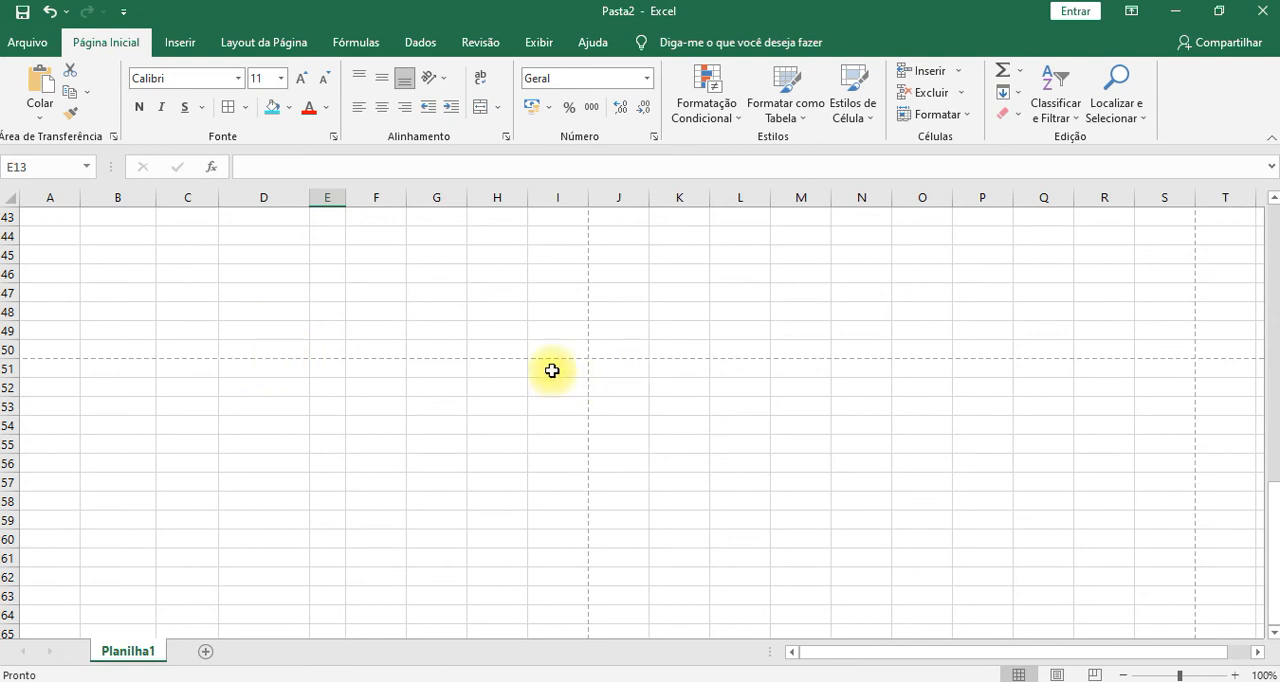
pyautogui.scroll(14, 300, 351)
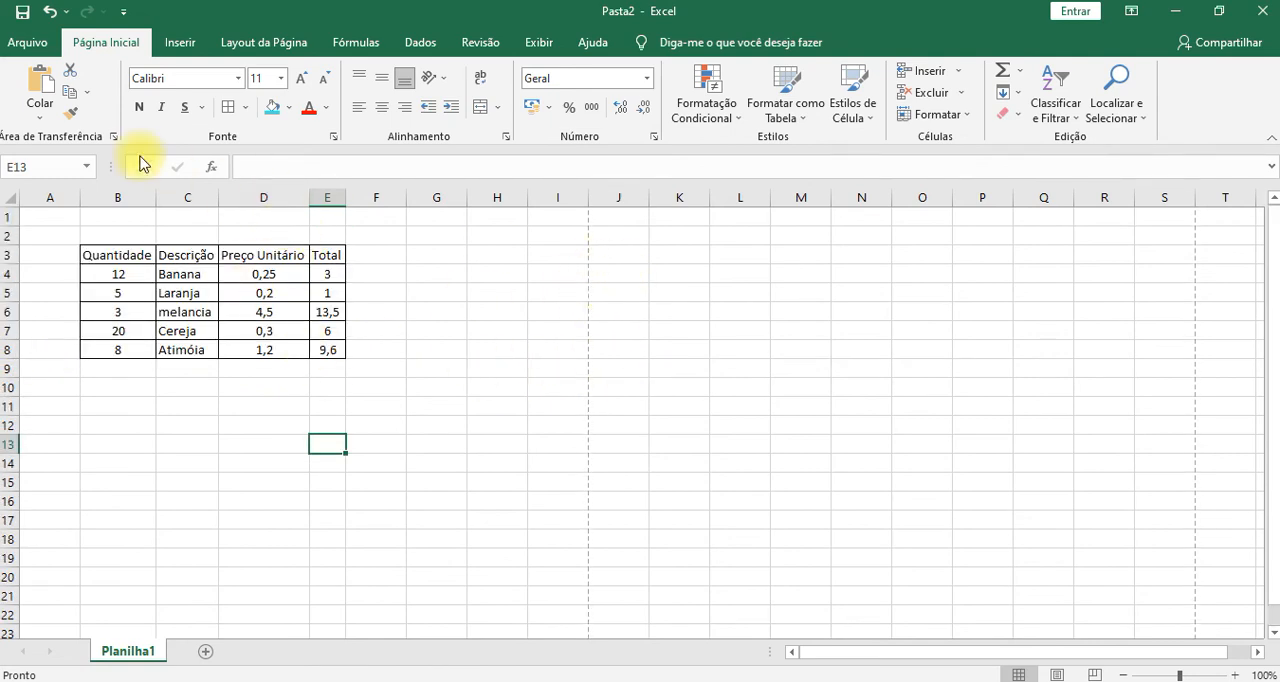
pyautogui.click(541, 45)
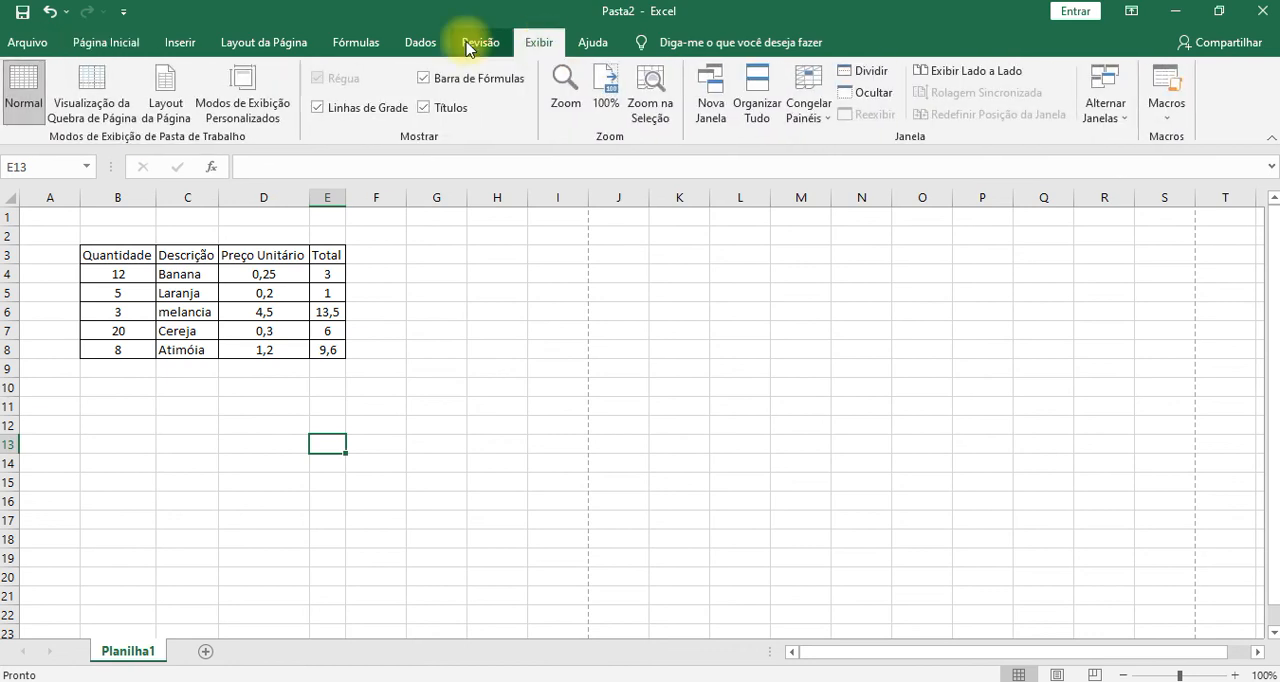
pyautogui.click(104, 45)
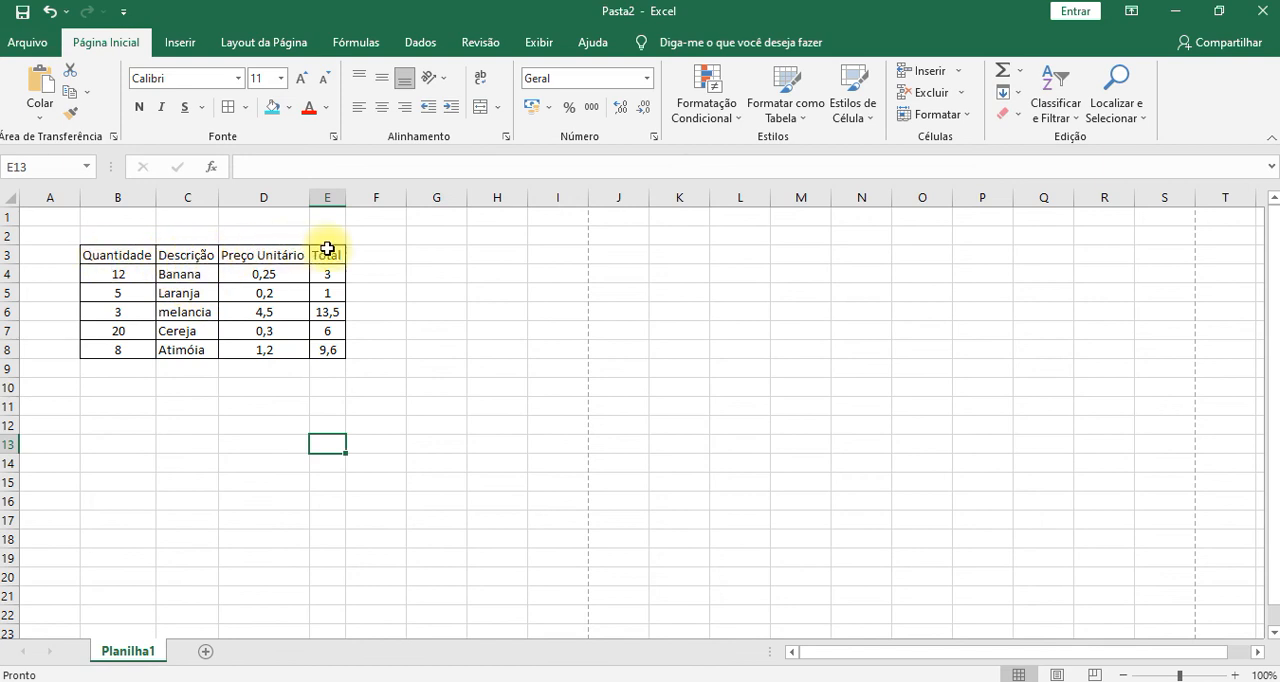
# Fill the header cells B3:E3 with light grey.
pyautogui.moveTo(114, 256); pyautogui.dragTo(335, 255)
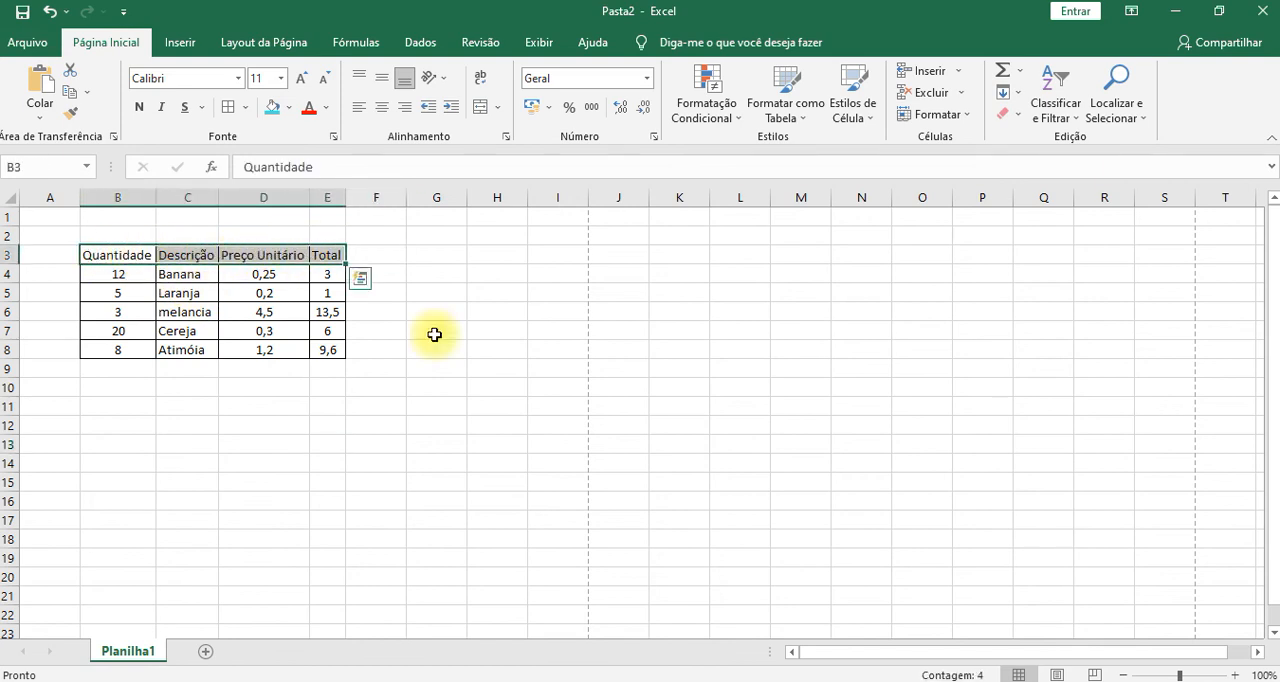
pyautogui.click(289, 107)
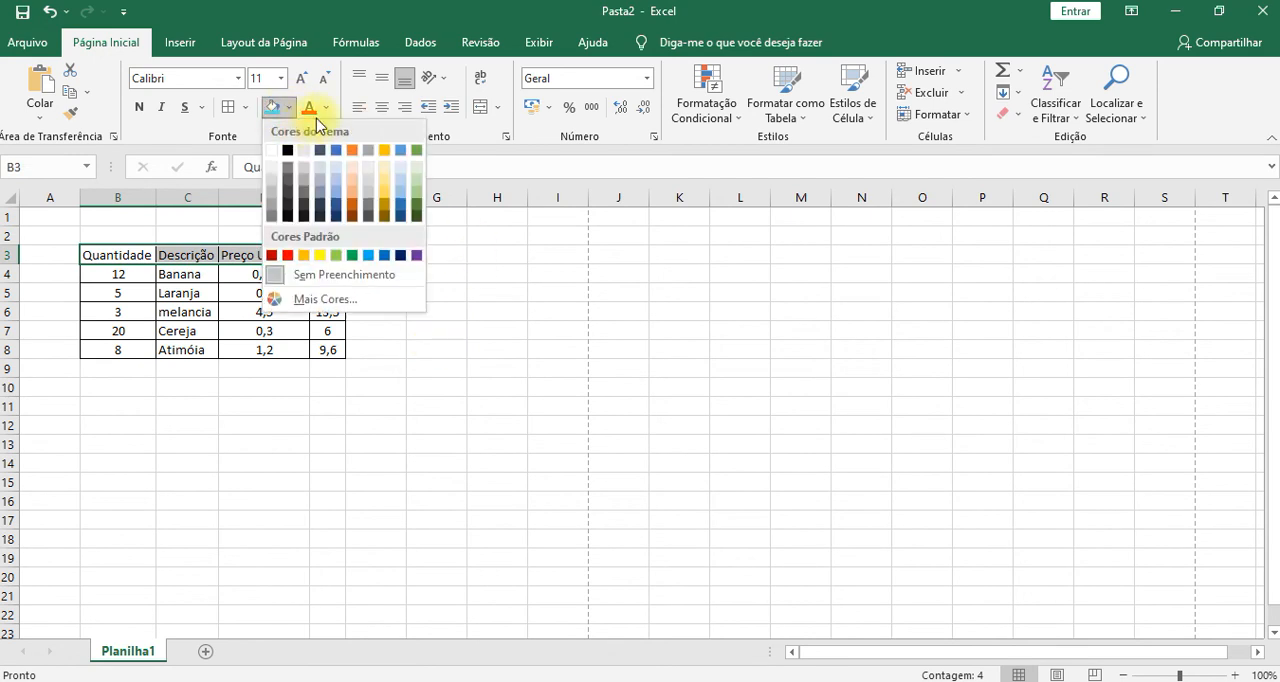
pyautogui.click(275, 194)
pyautogui.click(449, 372)
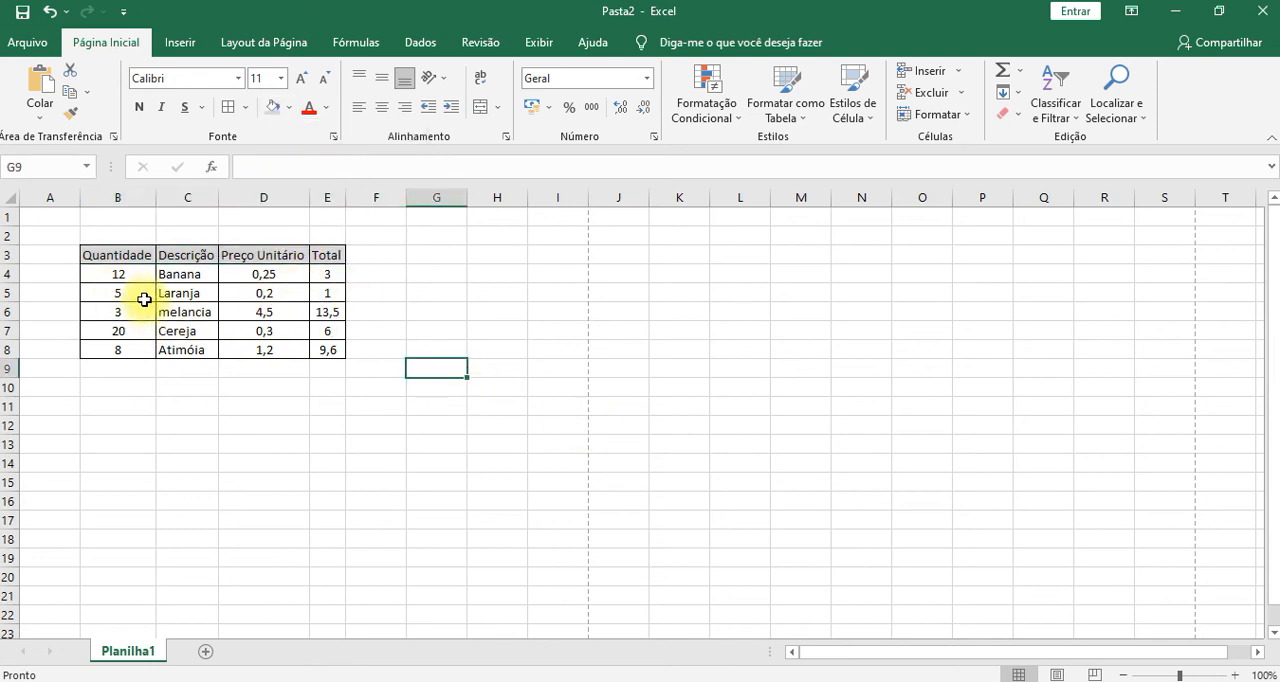
# Fill the quantities in B4:B8 with light blue.
pyautogui.moveTo(119, 274); pyautogui.dragTo(119, 349)
pyautogui.click(290, 108)
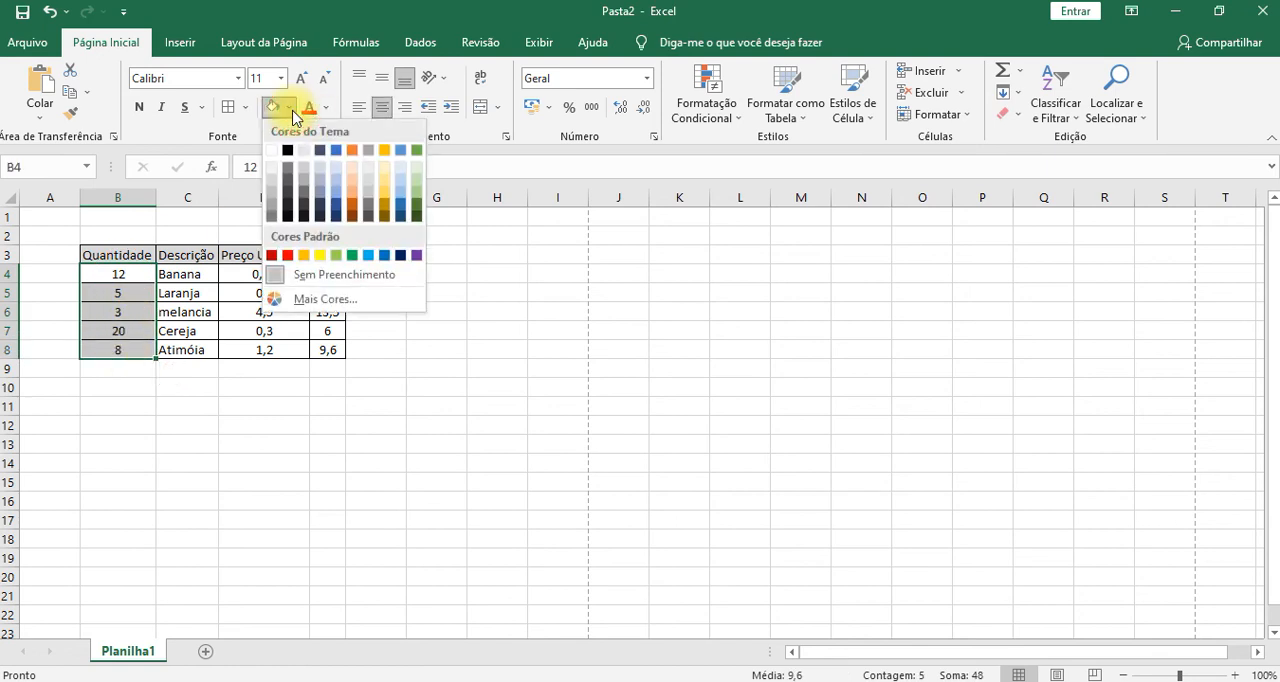
pyautogui.click(336, 177)
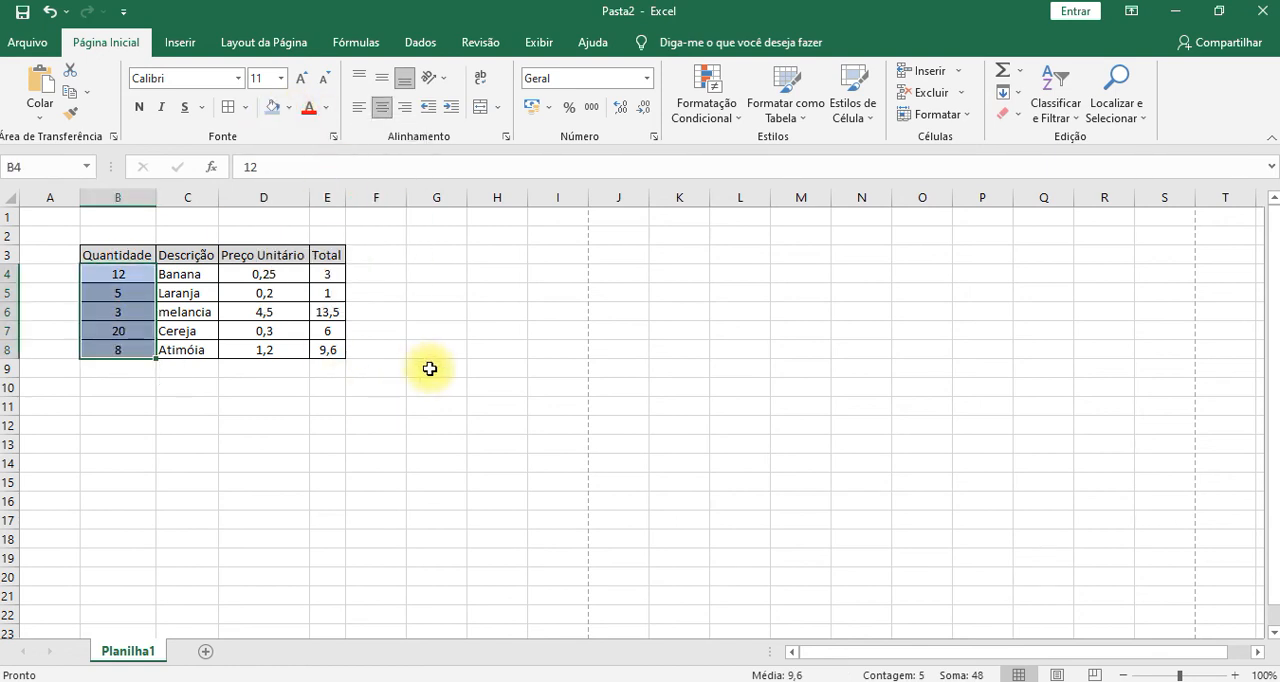
pyautogui.click(436, 405)
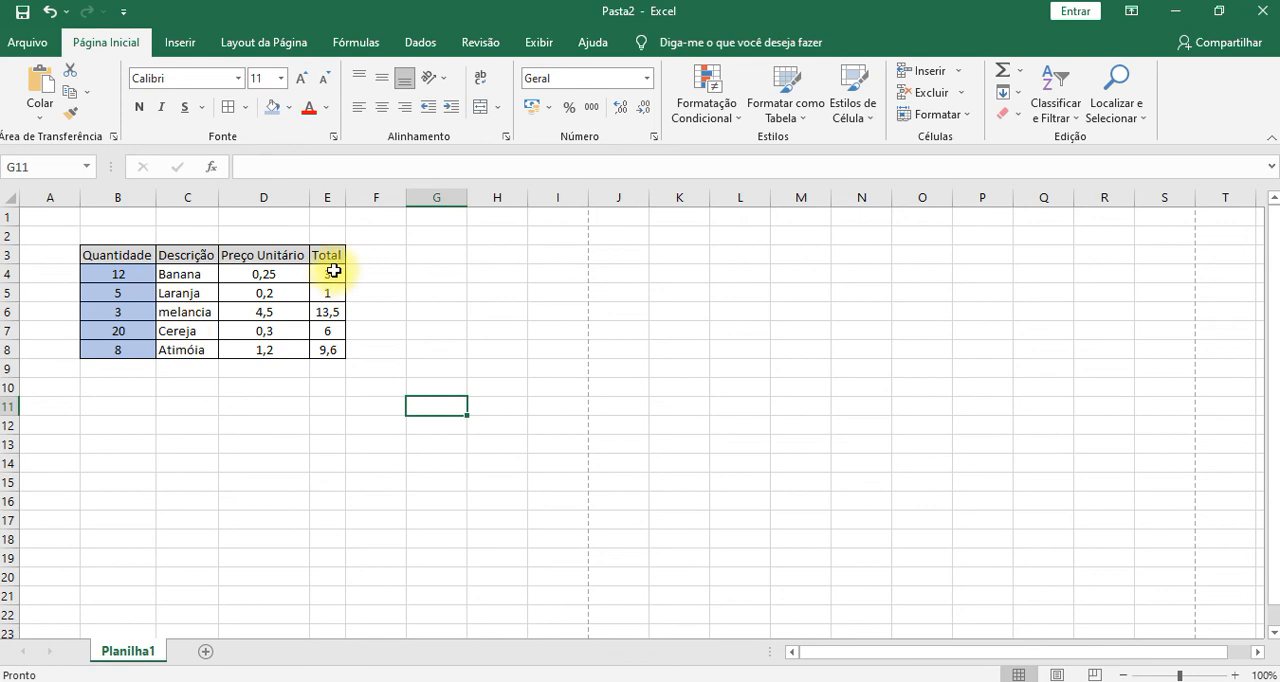
# Fill the totals in E4:E8 with light green.
pyautogui.moveTo(333, 271); pyautogui.dragTo(334, 349)
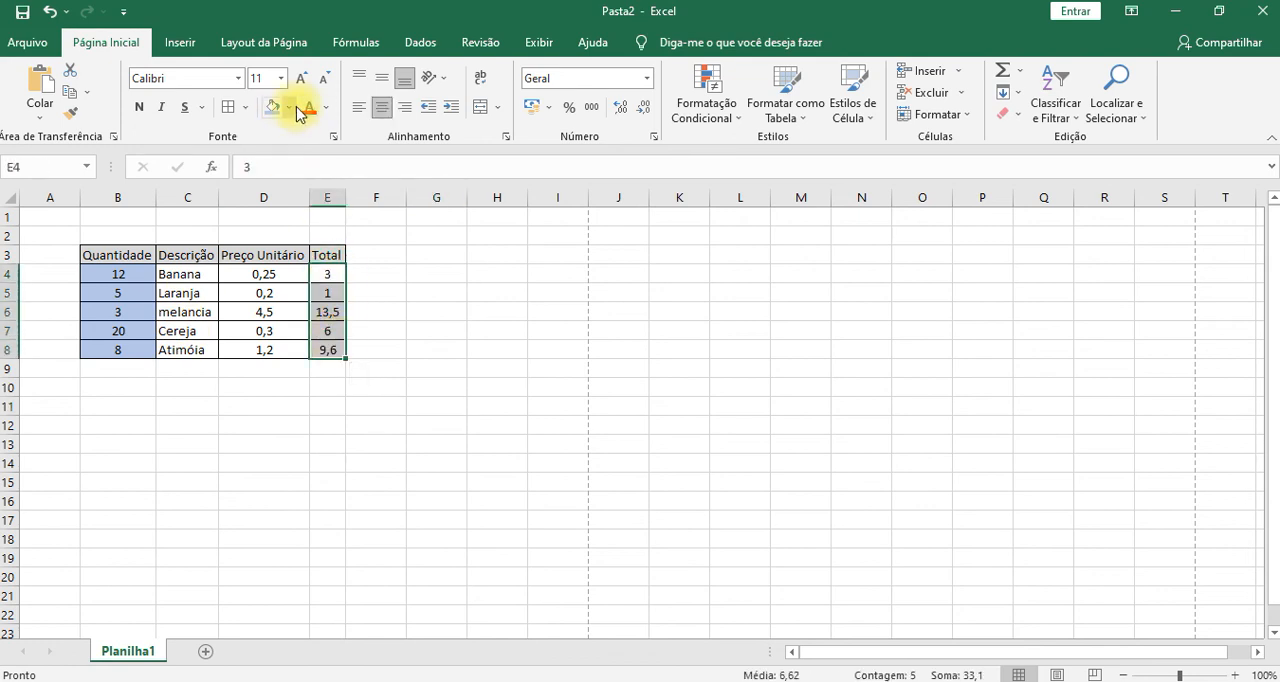
pyautogui.click(290, 108)
pyautogui.click(418, 168)
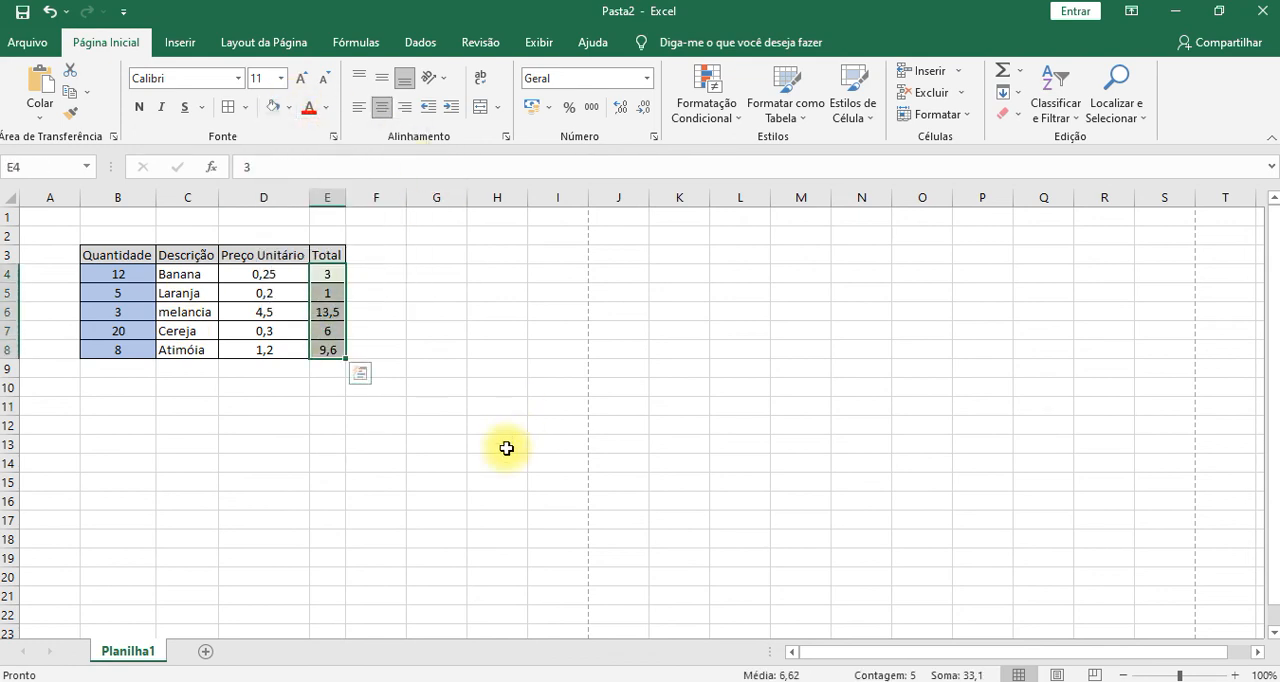
pyautogui.click(436, 444)
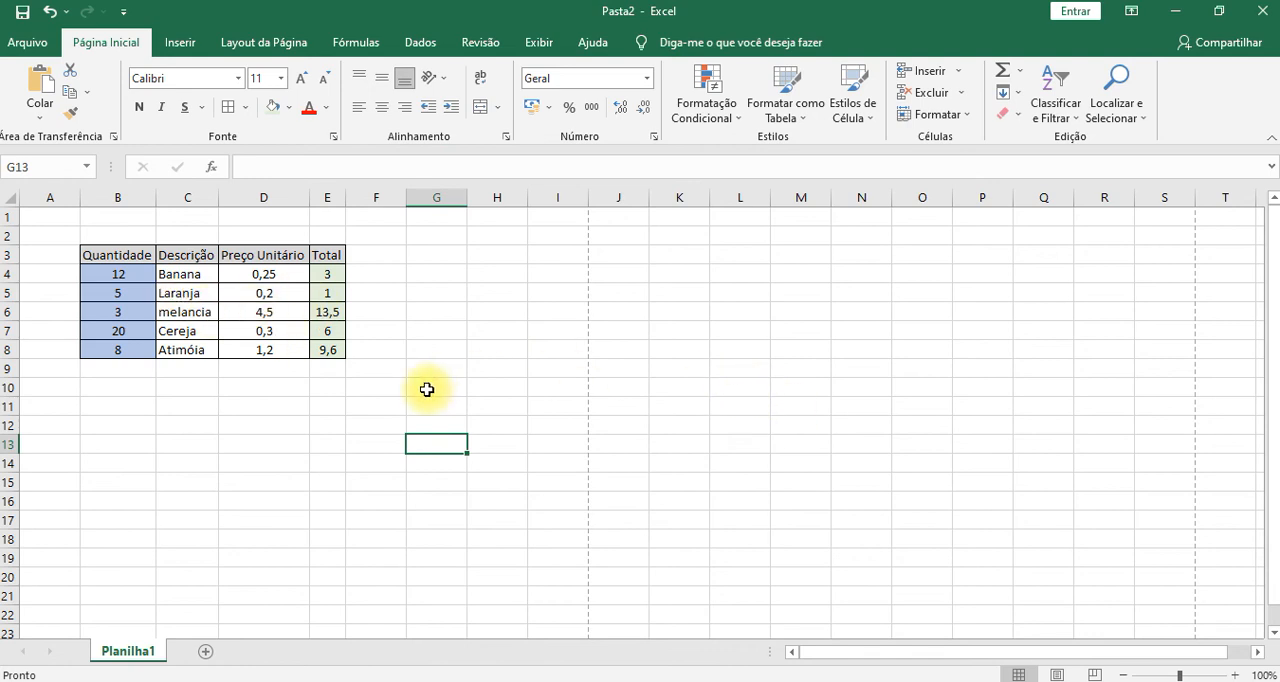
# Zoom the worksheet to 160% with the whole fruit table in view from row 1.
pyautogui.scroll(4, 427, 389)
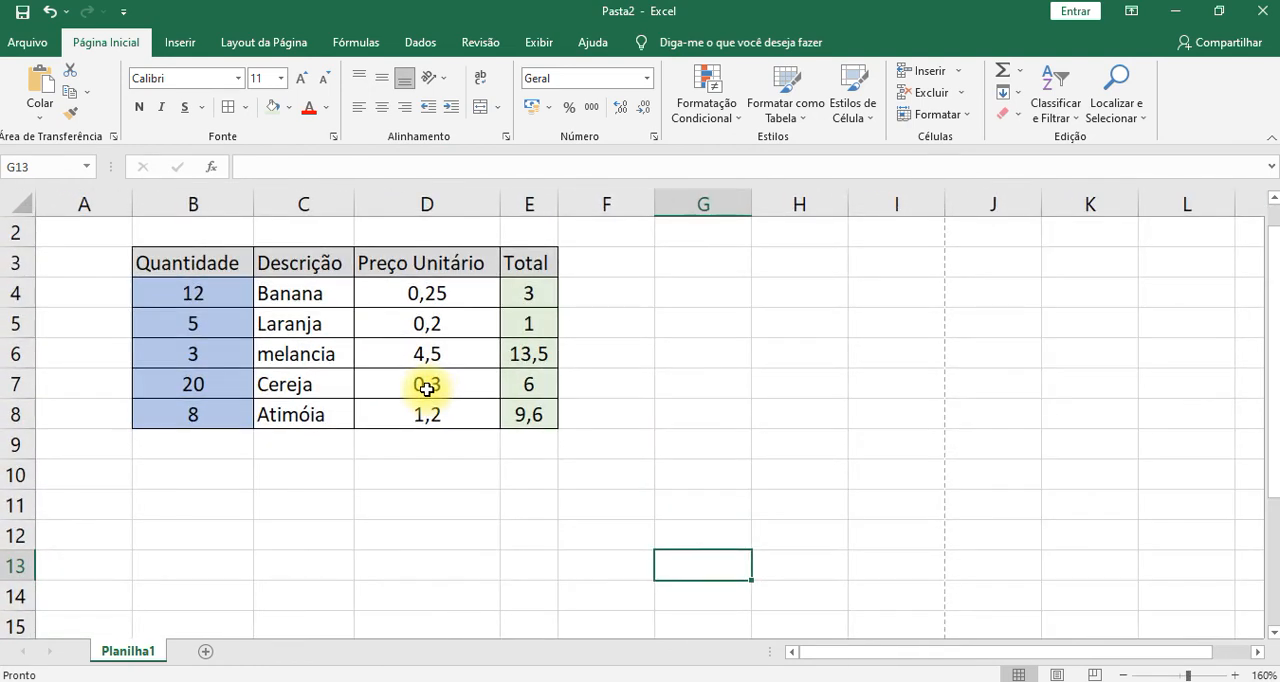
pyautogui.scroll(1, 427, 389)
pyautogui.scroll(-1, 427, 389)
pyautogui.scroll(1, 427, 389)
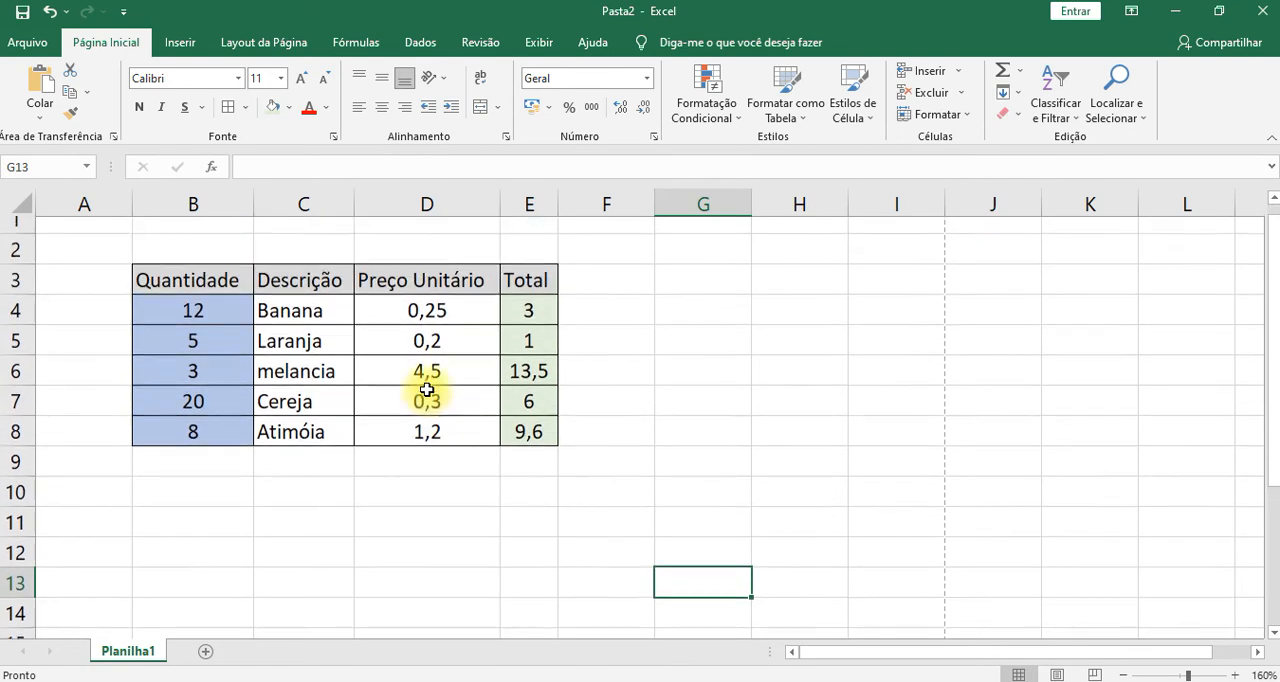
pyautogui.scroll(1, 427, 389)
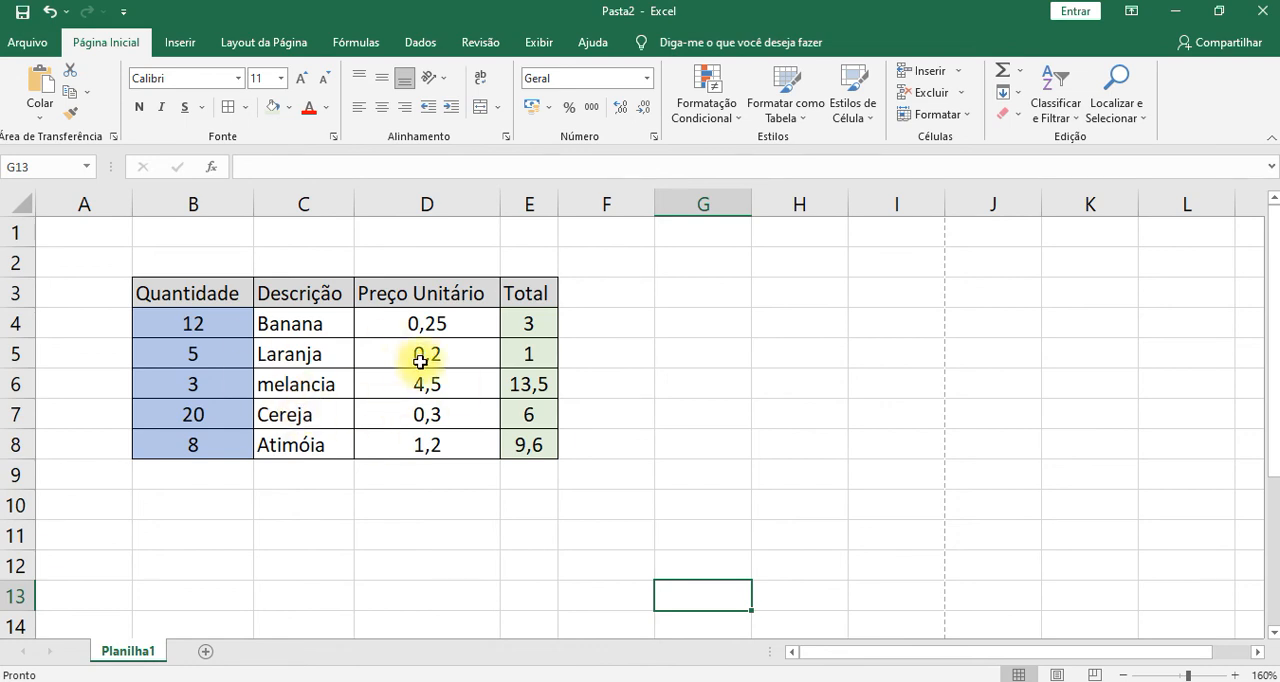
pyautogui.click(198, 330)
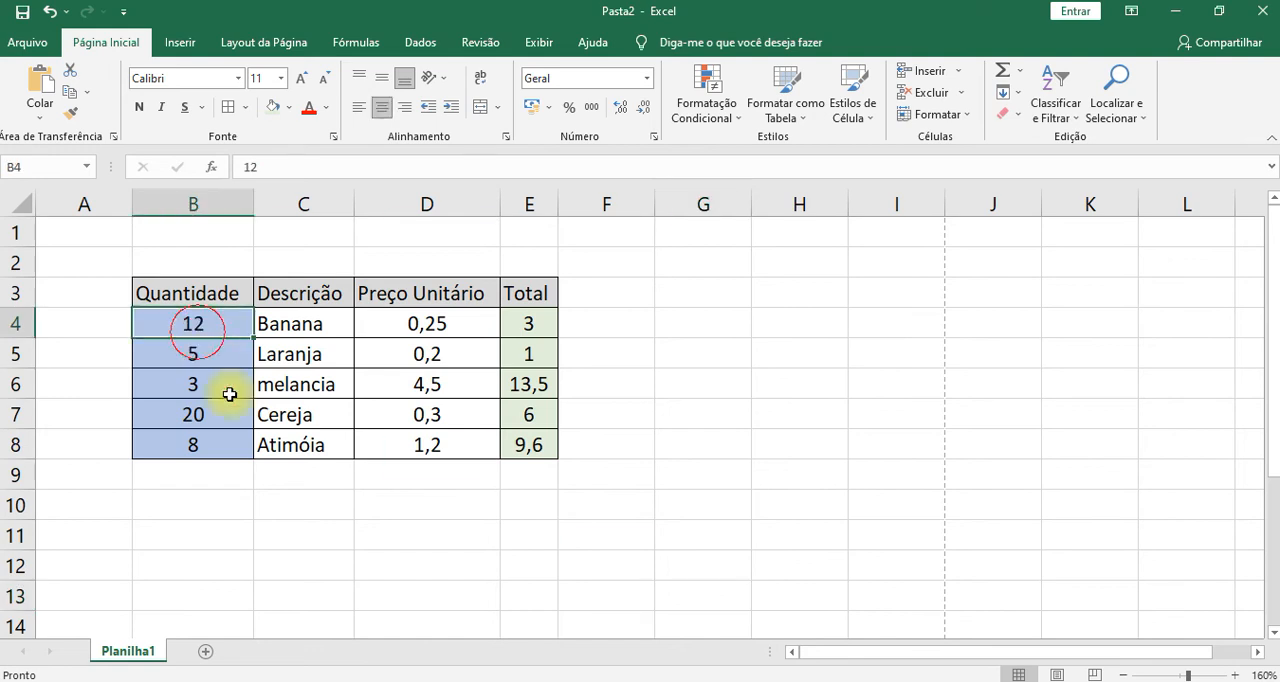
pyautogui.click(233, 437)
pyautogui.click(422, 437)
pyautogui.click(521, 449)
pyautogui.click(518, 332)
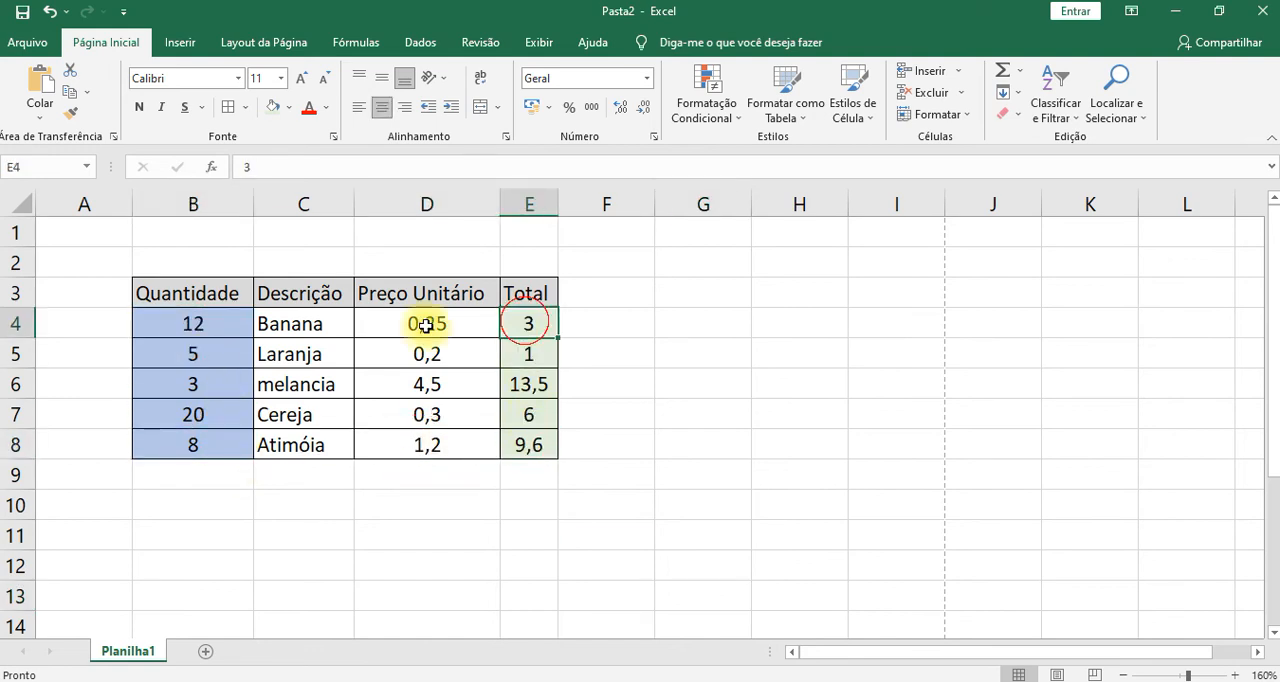
pyautogui.click(423, 324)
pyautogui.click(307, 324)
pyautogui.click(295, 378)
pyautogui.click(302, 448)
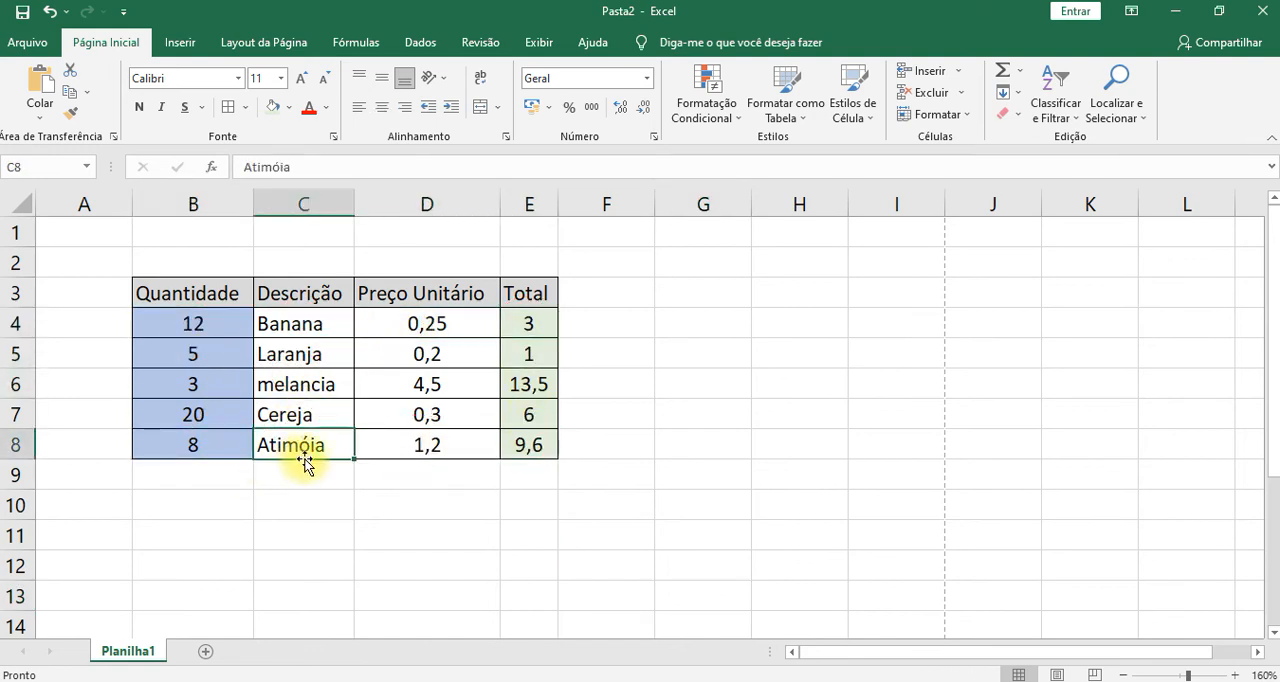
pyautogui.click(405, 450)
pyautogui.click(425, 390)
pyautogui.click(512, 322)
pyautogui.click(564, 393)
pyautogui.click(232, 325)
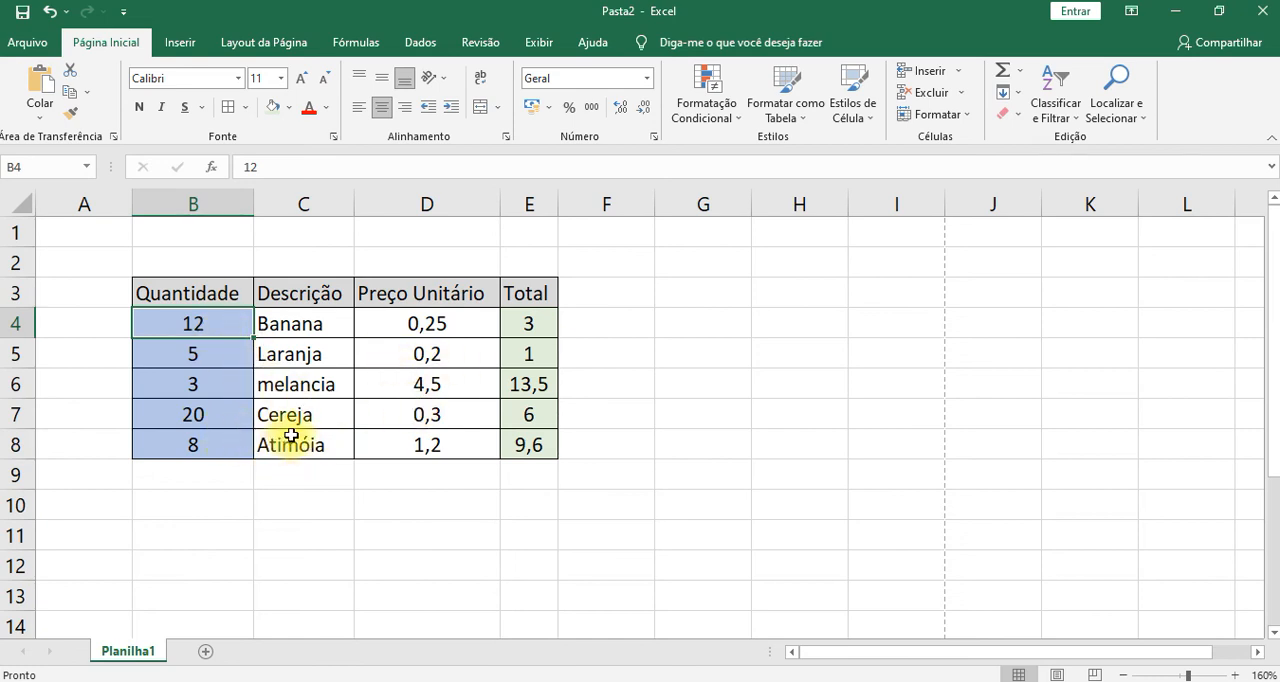
# Remove the inner horizontal borders between the fruit rows in B4:E8.
pyautogui.moveTo(193, 323); pyautogui.dragTo(418, 433)
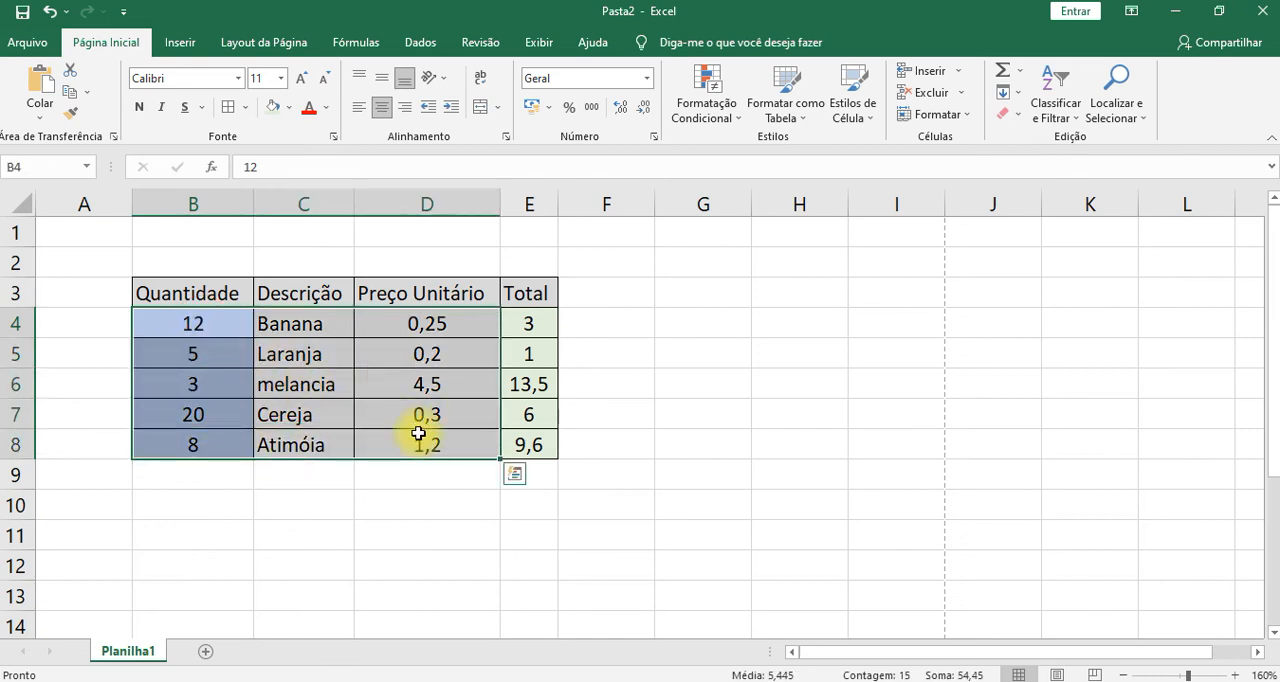
pyautogui.moveTo(216, 330); pyautogui.dragTo(515, 446)
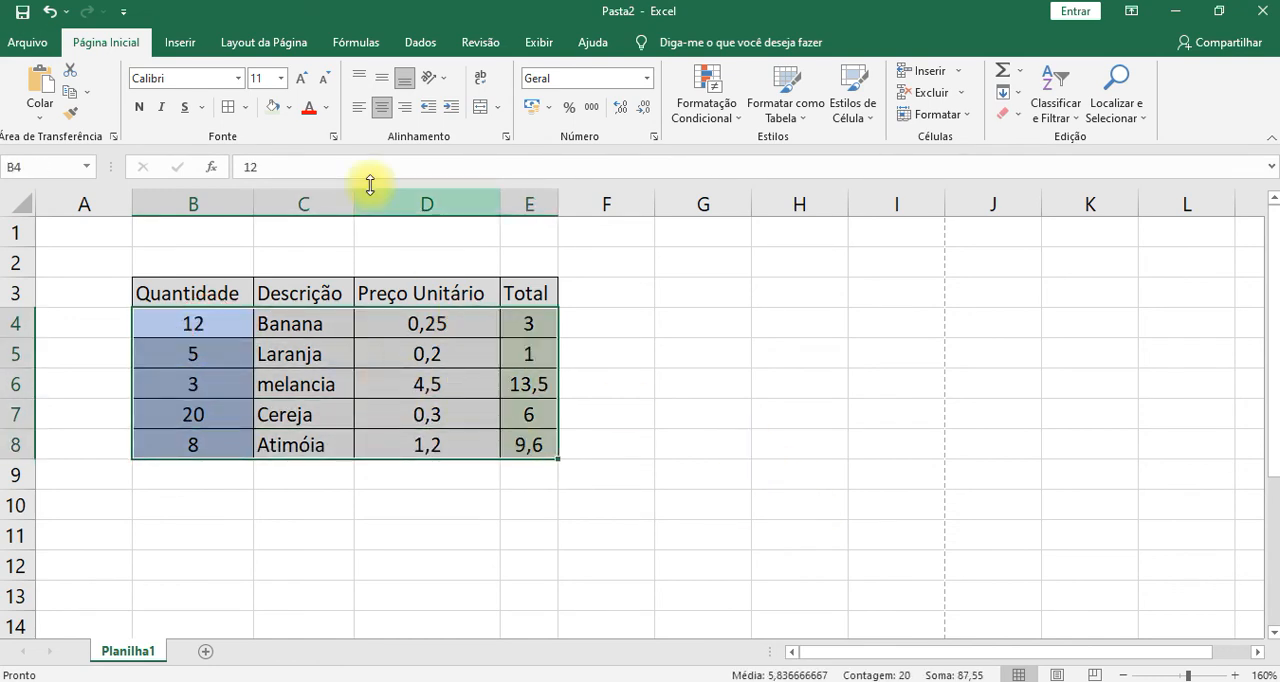
pyautogui.click(246, 108)
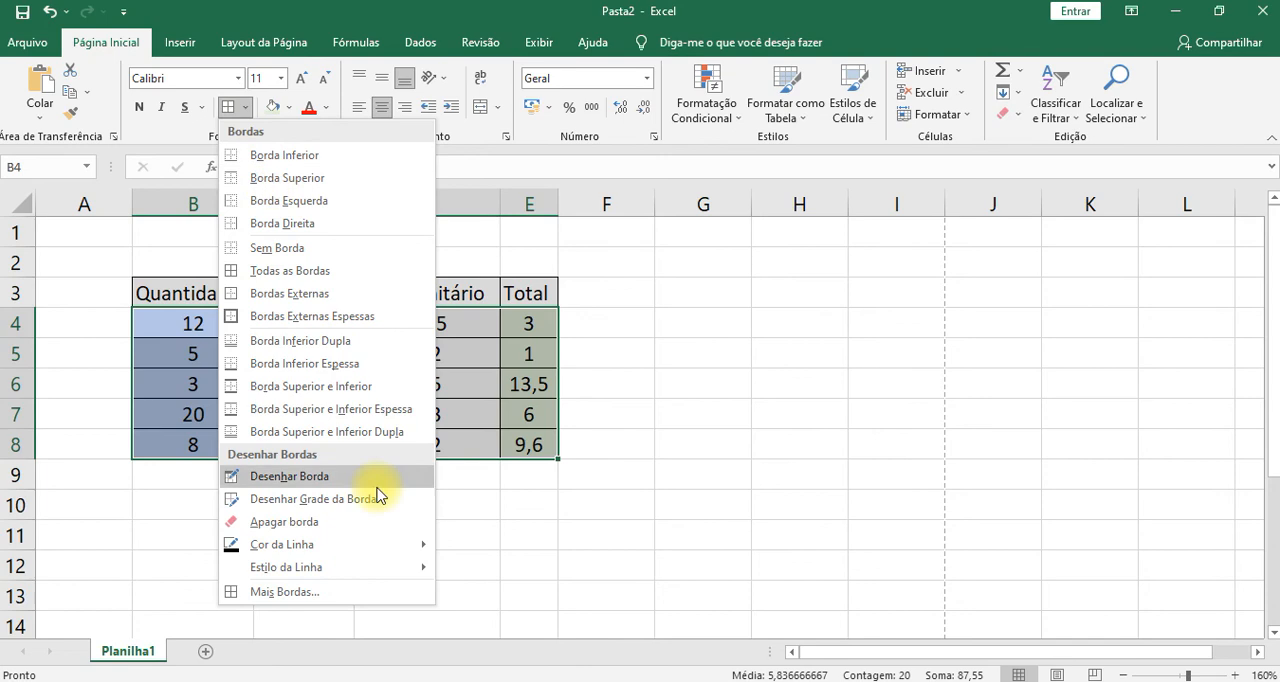
pyautogui.click(332, 594)
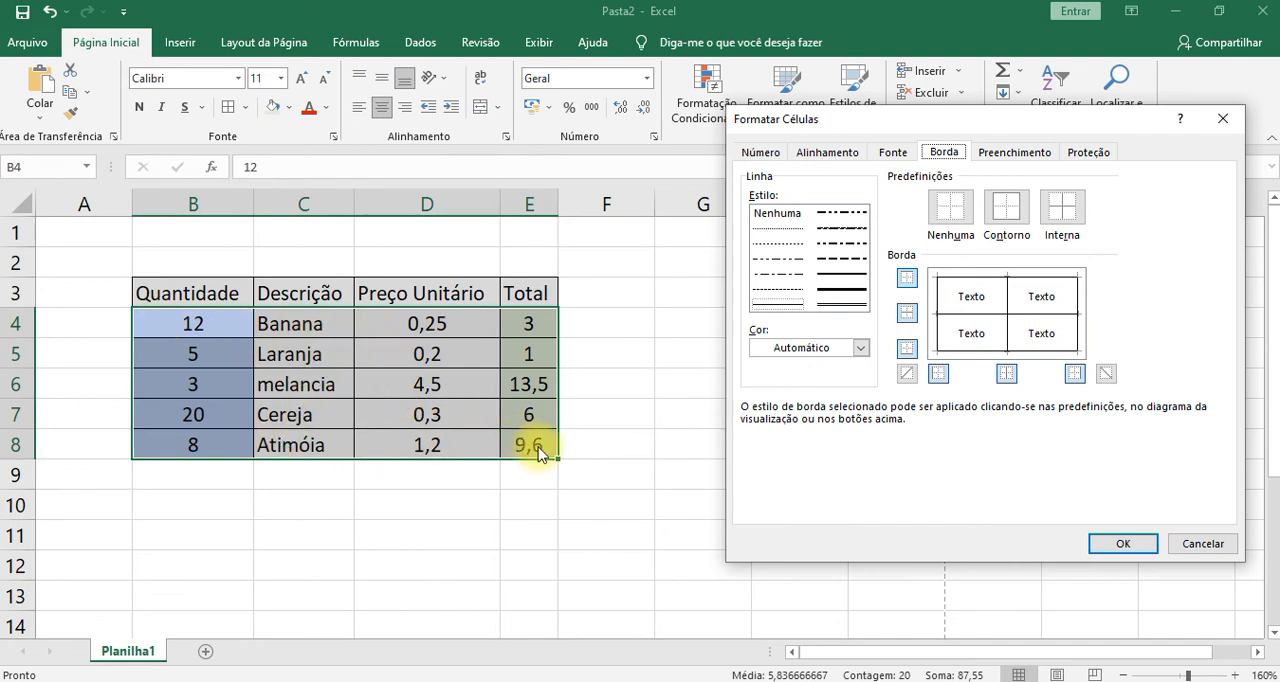
pyautogui.click(1030, 315)
pyautogui.click(1103, 548)
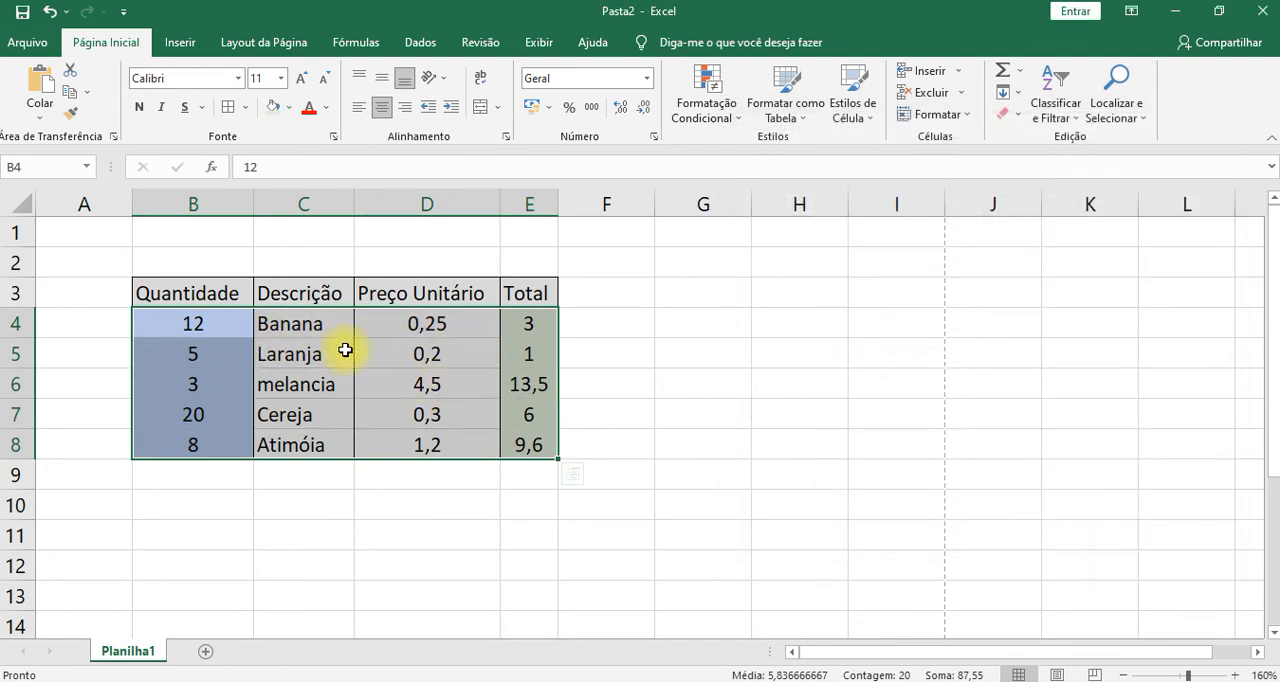
pyautogui.click(700, 395)
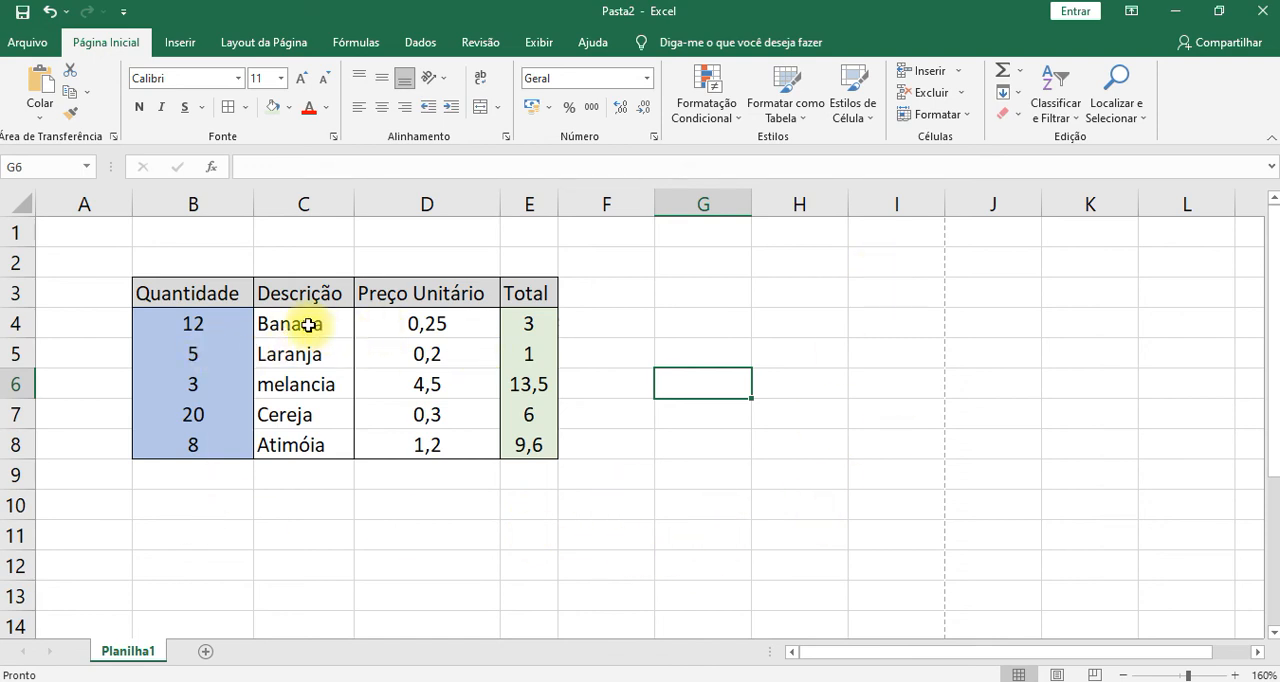
# Fill the descriptions and unit prices in C4:D8 with white.
pyautogui.moveTo(309, 324); pyautogui.dragTo(426, 446)
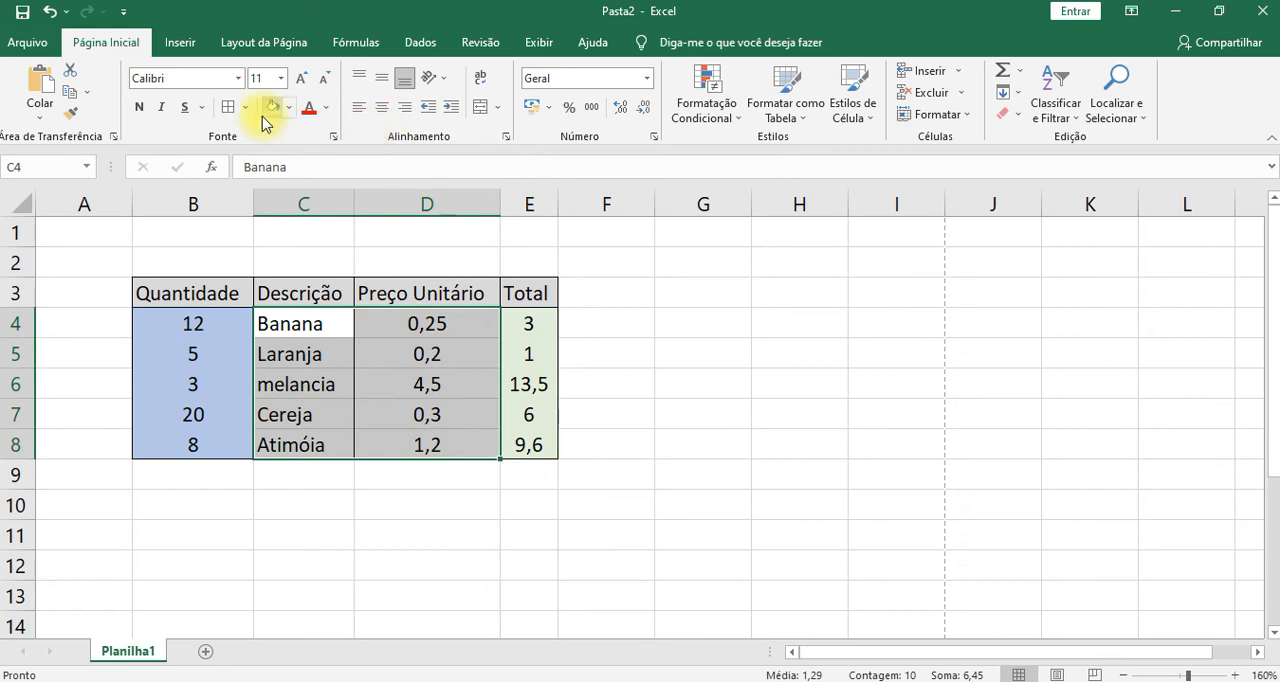
pyautogui.click(296, 106)
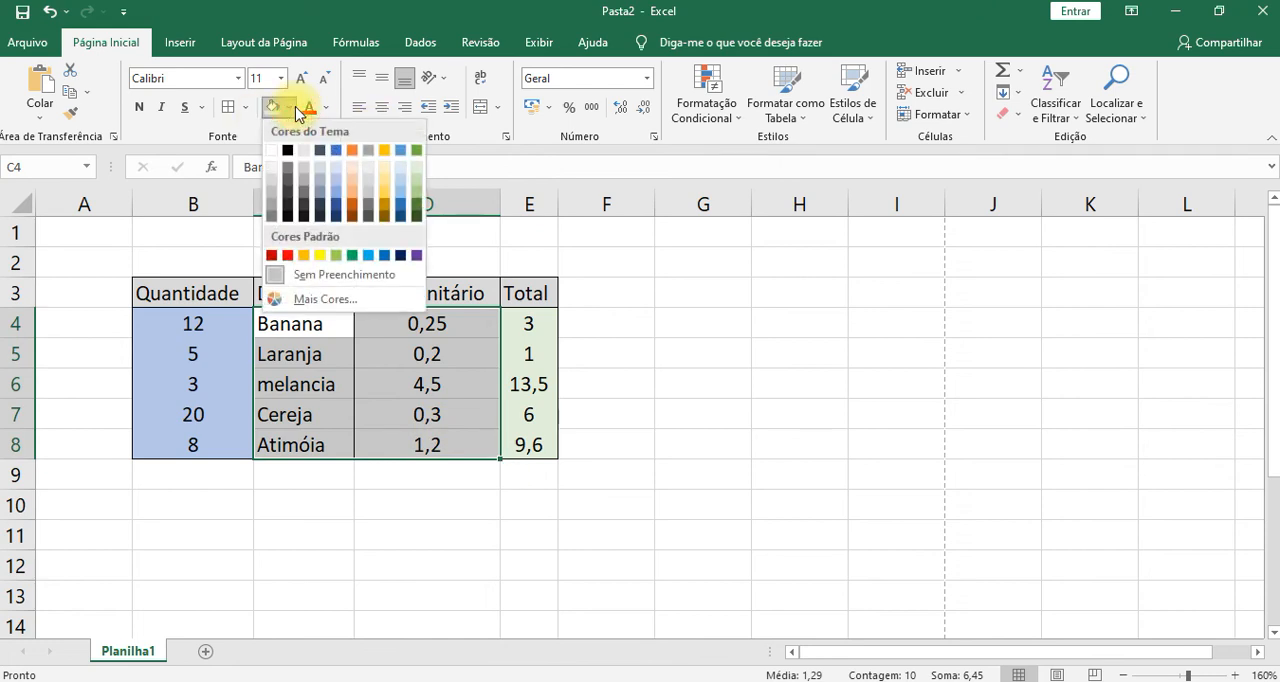
pyautogui.click(275, 152)
pyautogui.click(695, 410)
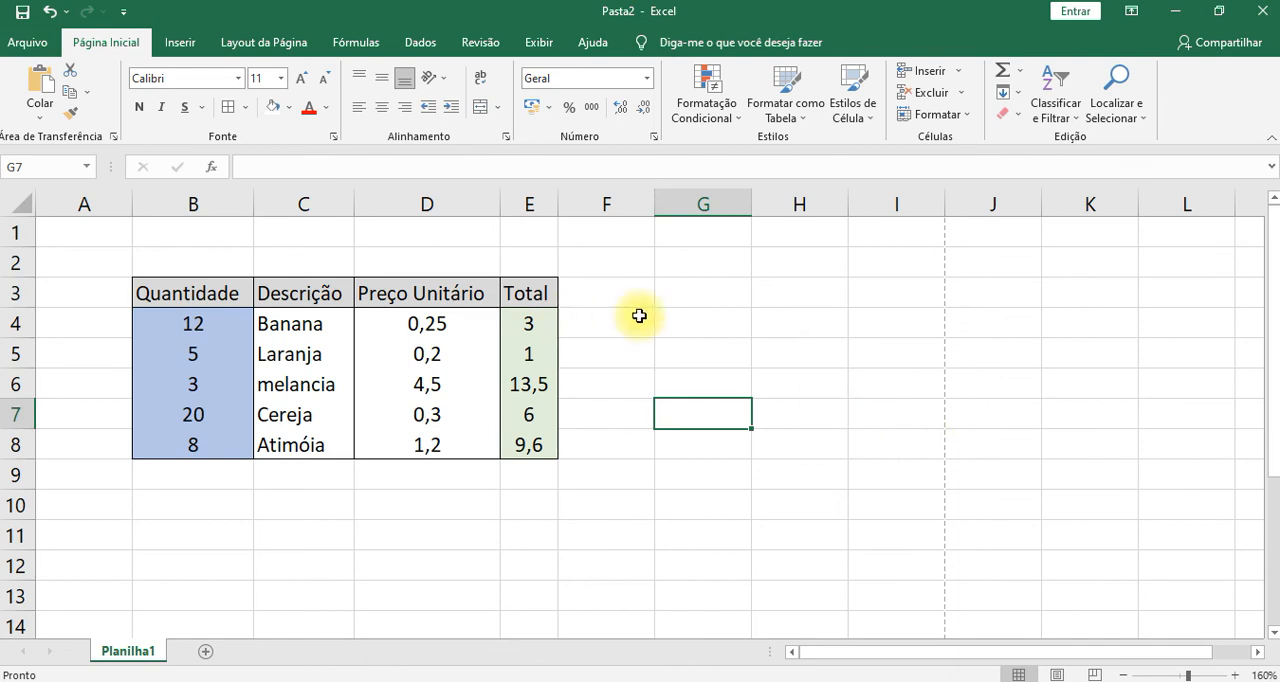
# Check the fruit table's layout, borders and colours in the print preview and return to the worksheet.
pyautogui.click(14, 40)
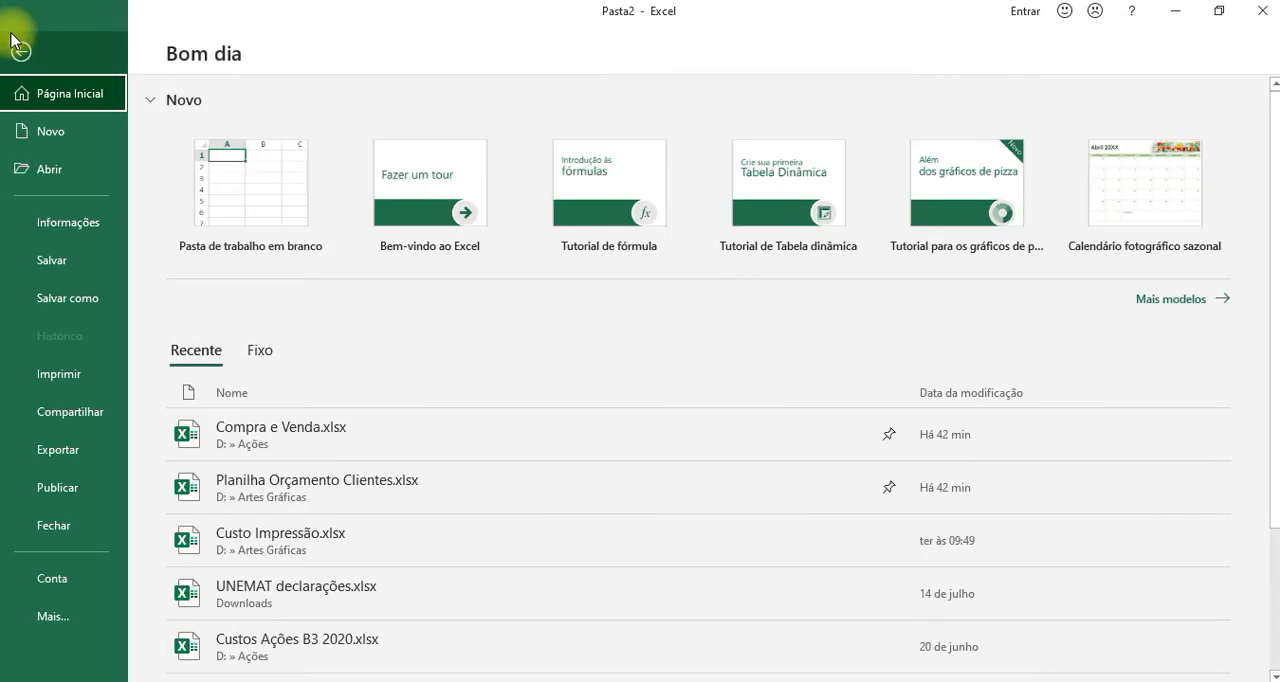
pyautogui.click(58, 374)
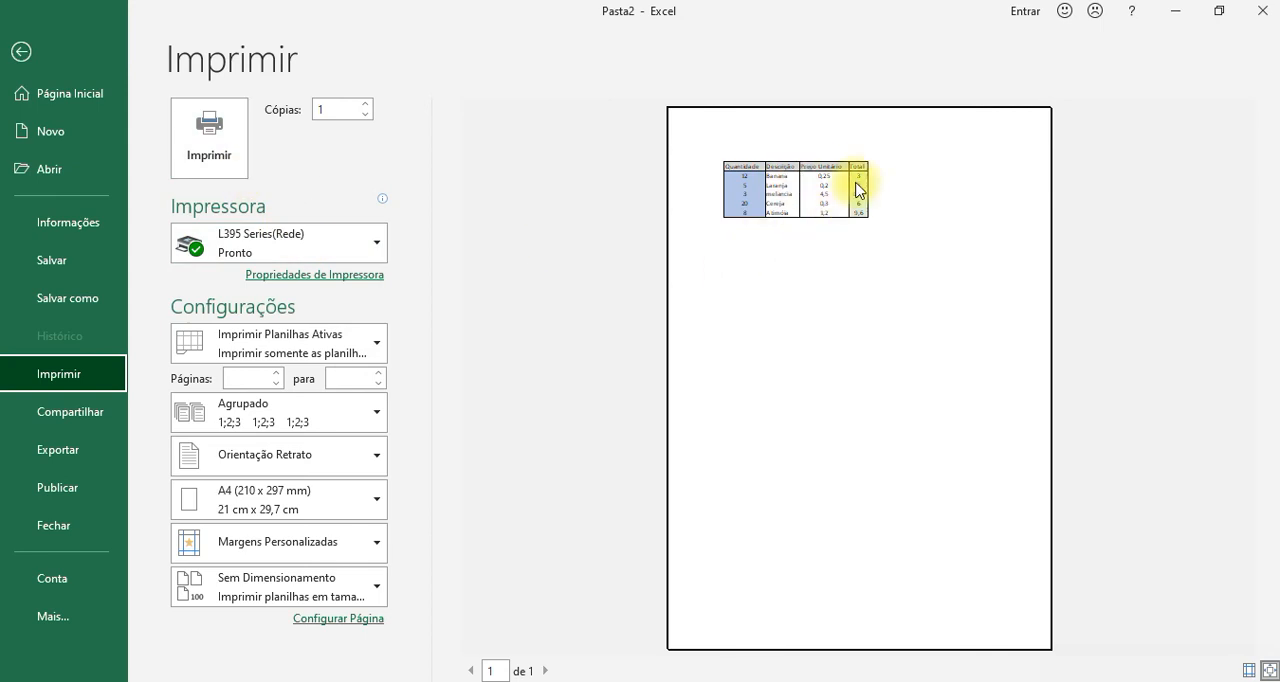
pyautogui.click(790, 184)
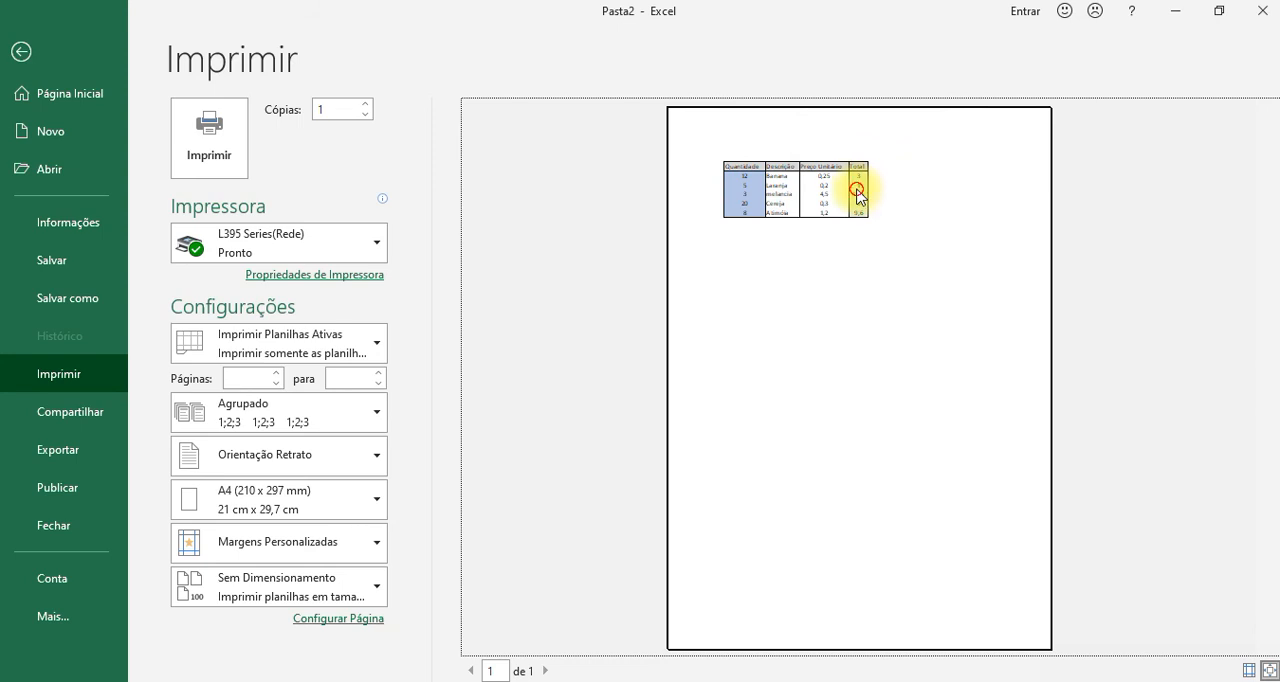
pyautogui.click(21, 51)
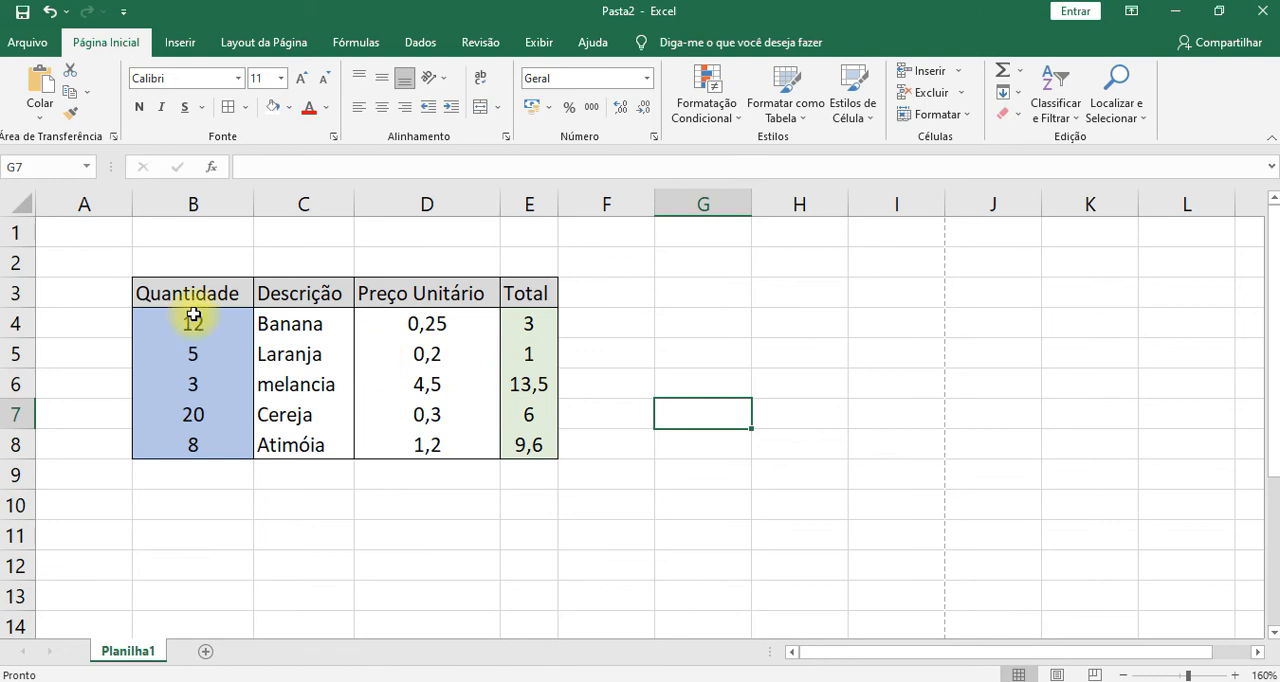
pyautogui.click(427, 293)
pyautogui.click(540, 388)
pyautogui.click(529, 444)
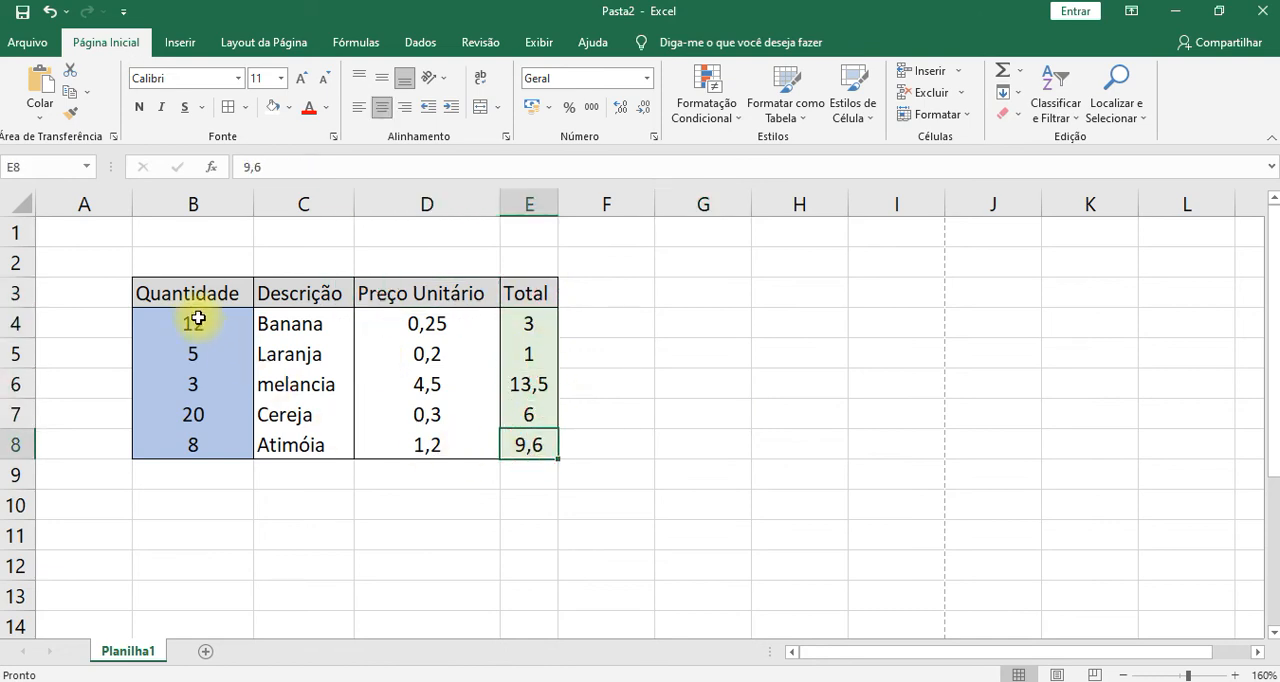
# Try to format B3:E8 as a table with headers in the dark gold style.
pyautogui.moveTo(205, 298); pyautogui.dragTo(538, 425)
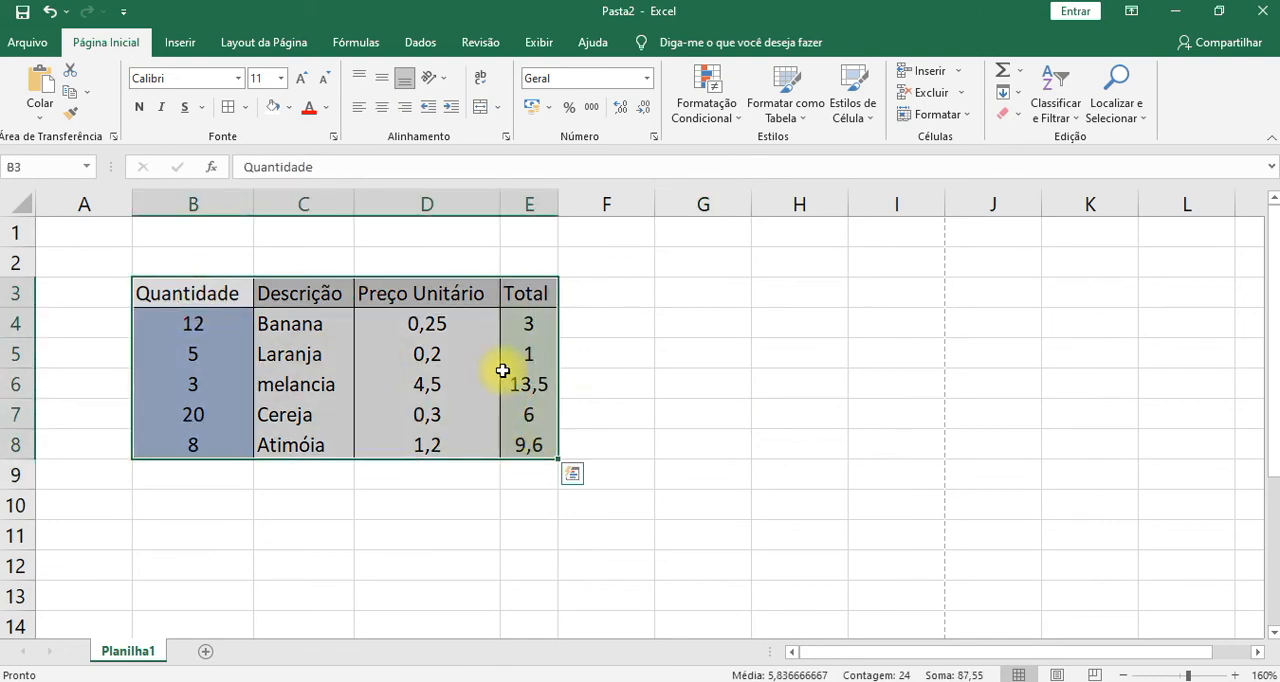
pyautogui.click(783, 100)
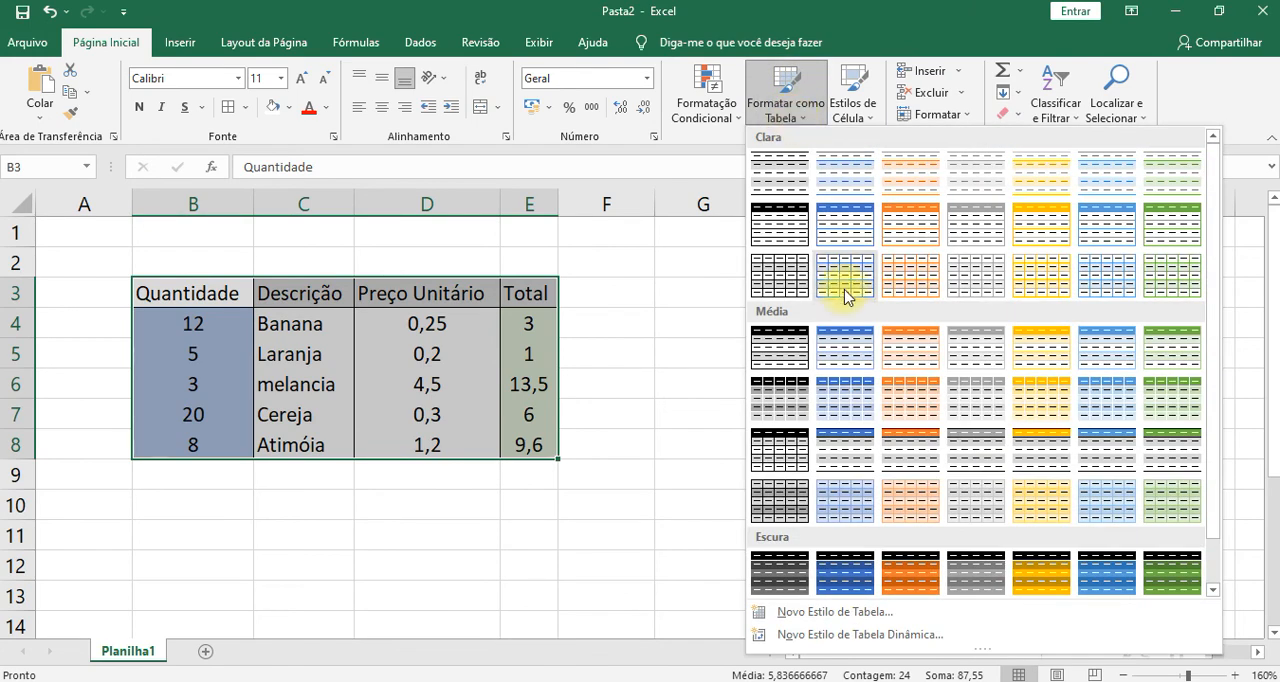
pyautogui.click(1052, 583)
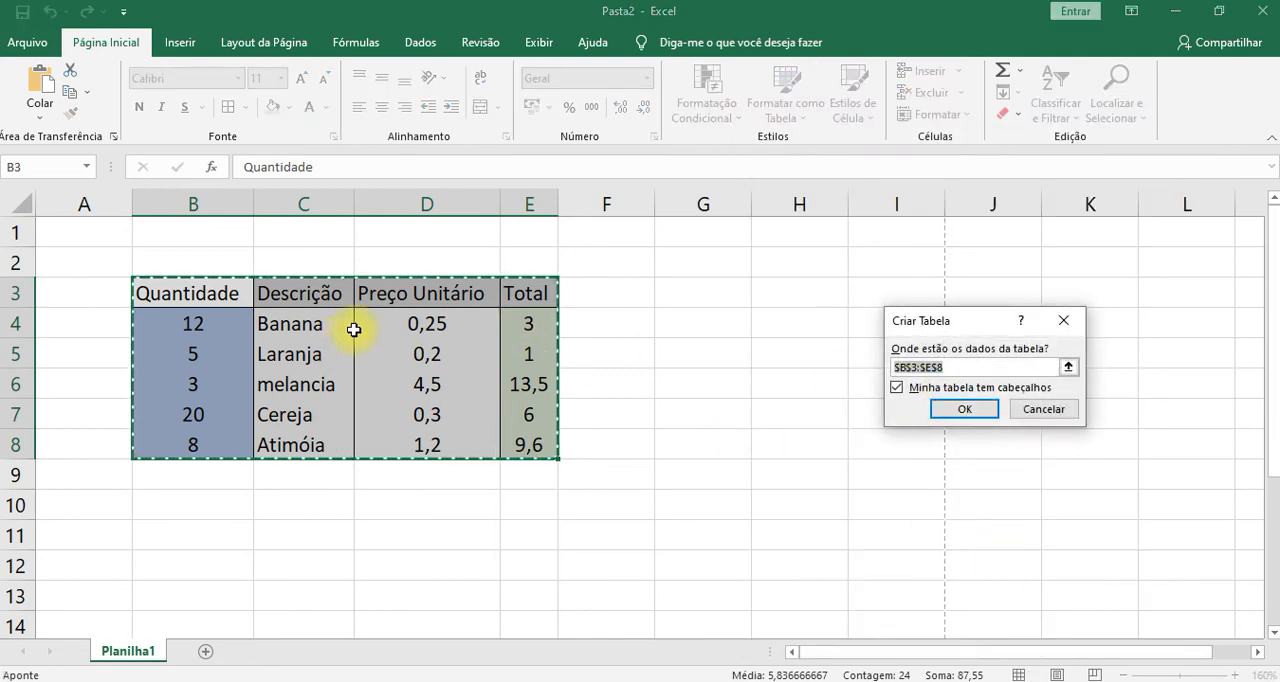
pyautogui.click(948, 410)
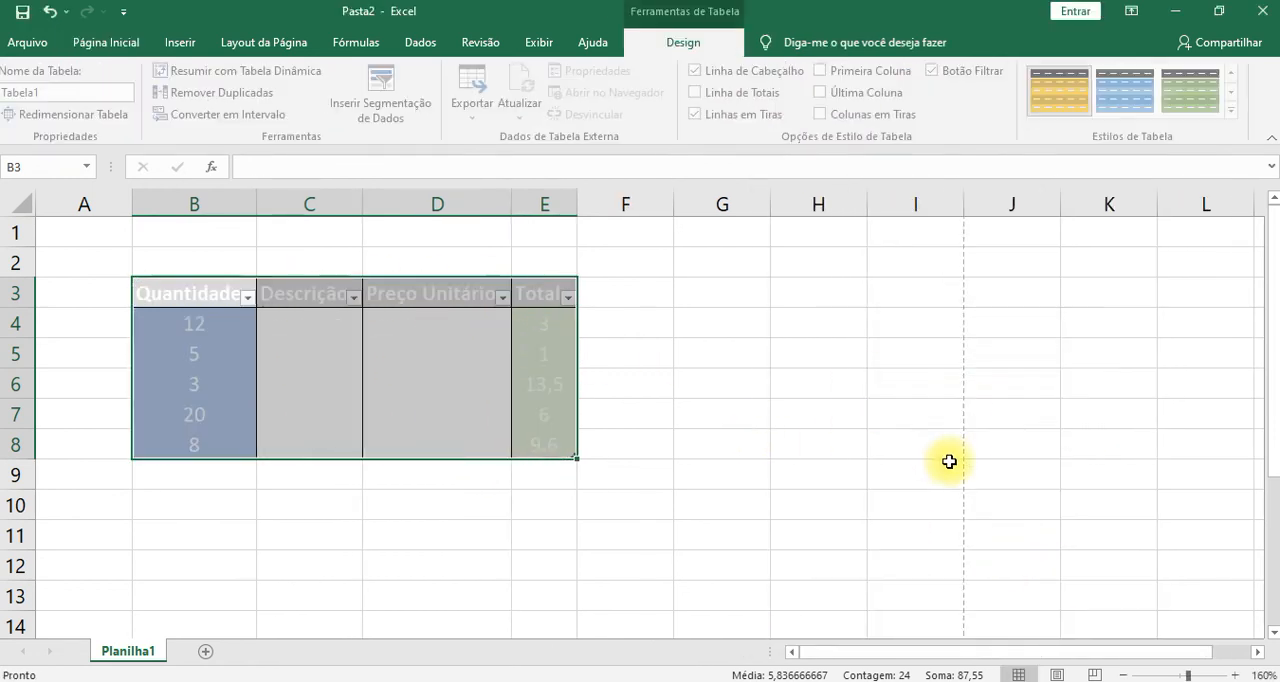
pyautogui.click(696, 405)
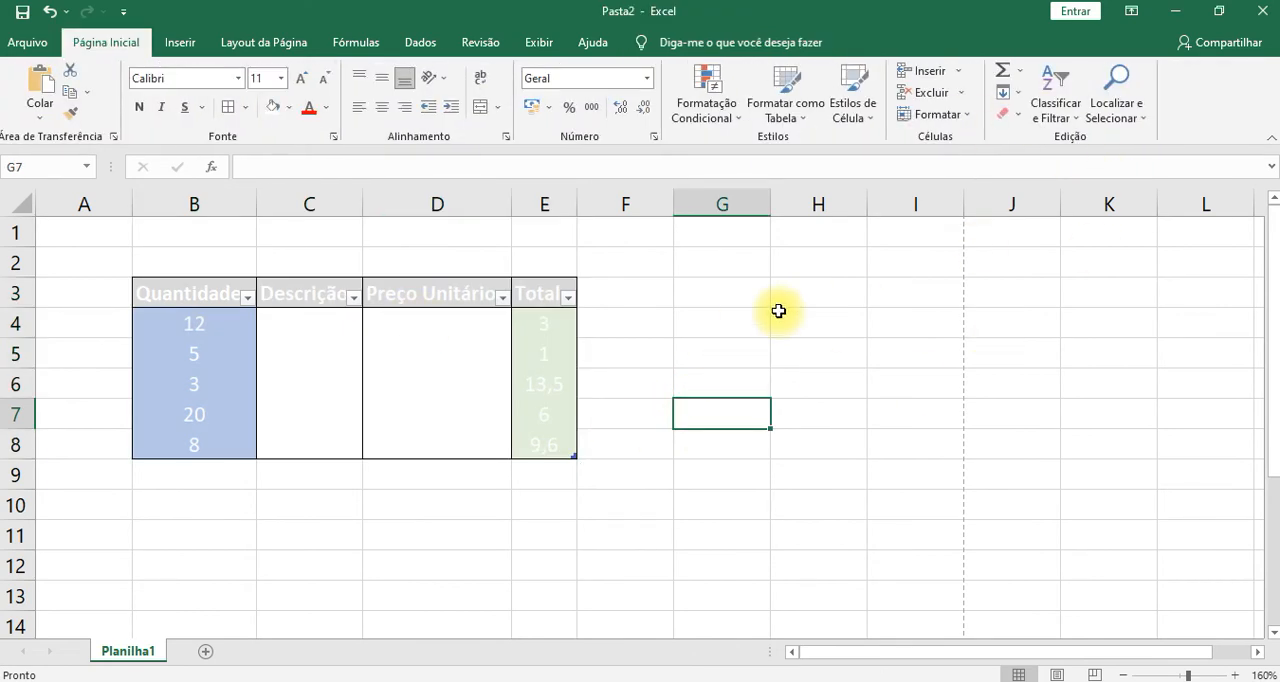
pyautogui.hotkey('ctrl', 'z')
pyautogui.click(668, 318)
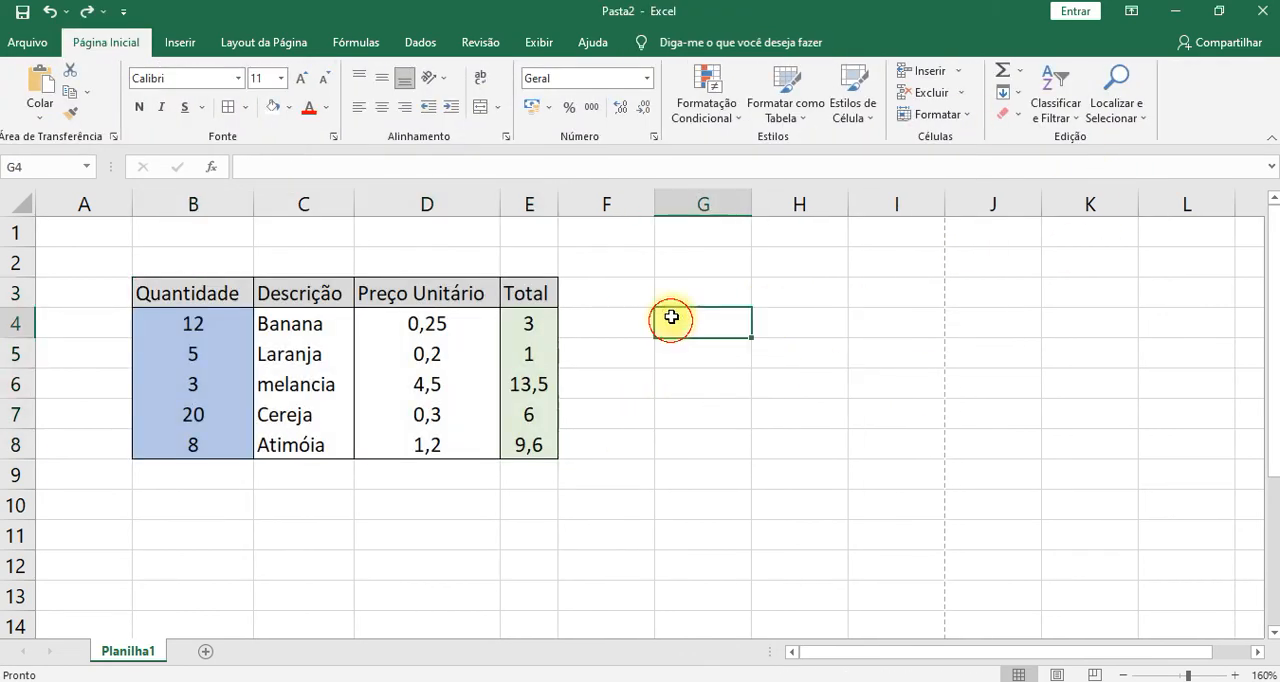
pyautogui.click(161, 291)
pyautogui.click(524, 444)
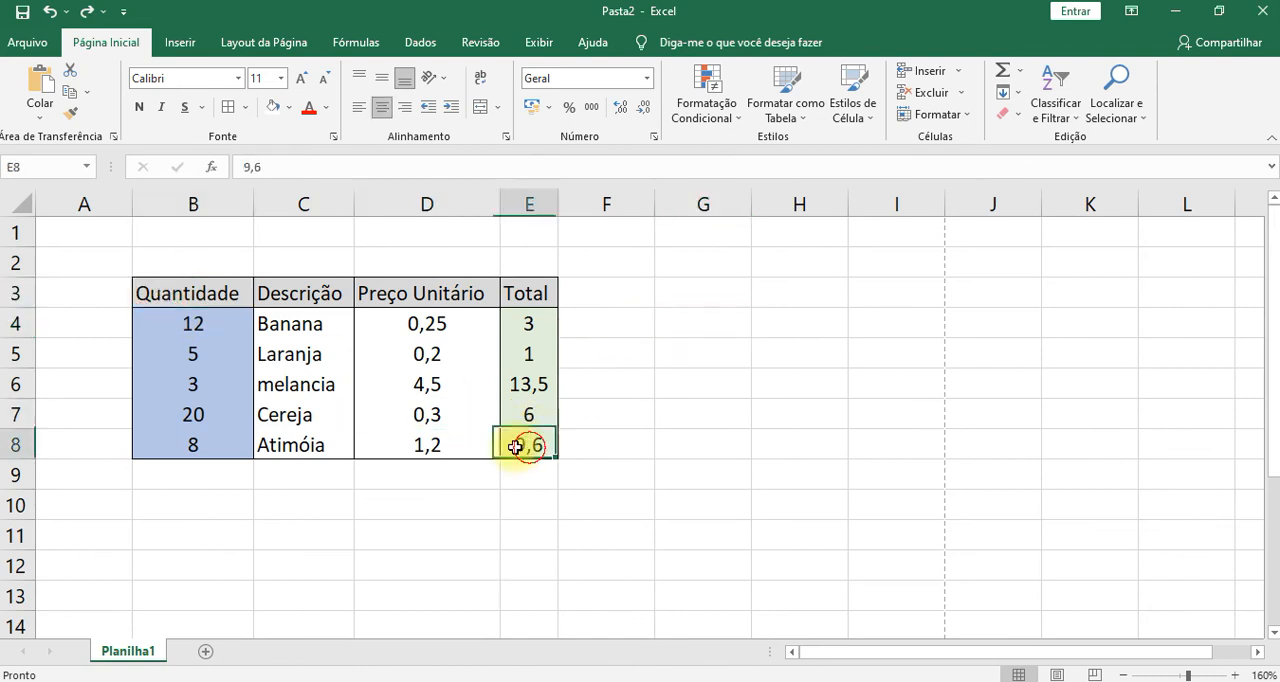
pyautogui.click(190, 350)
pyautogui.click(189, 292)
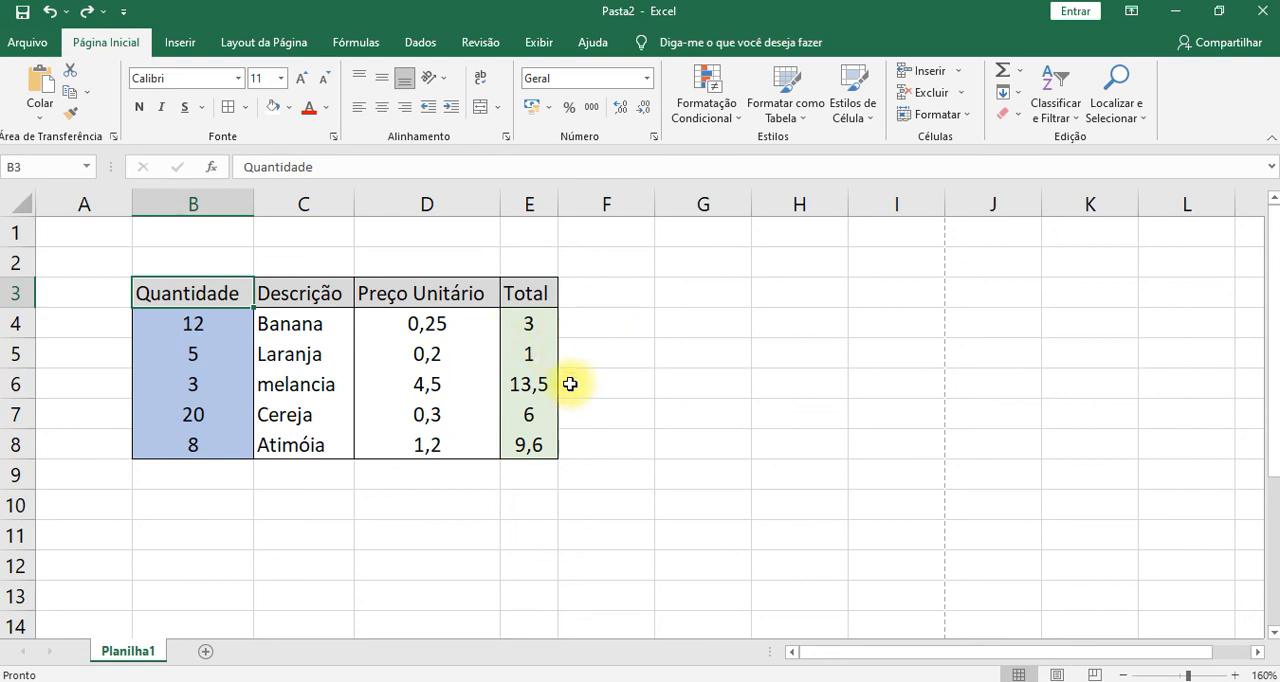
pyautogui.click(433, 331)
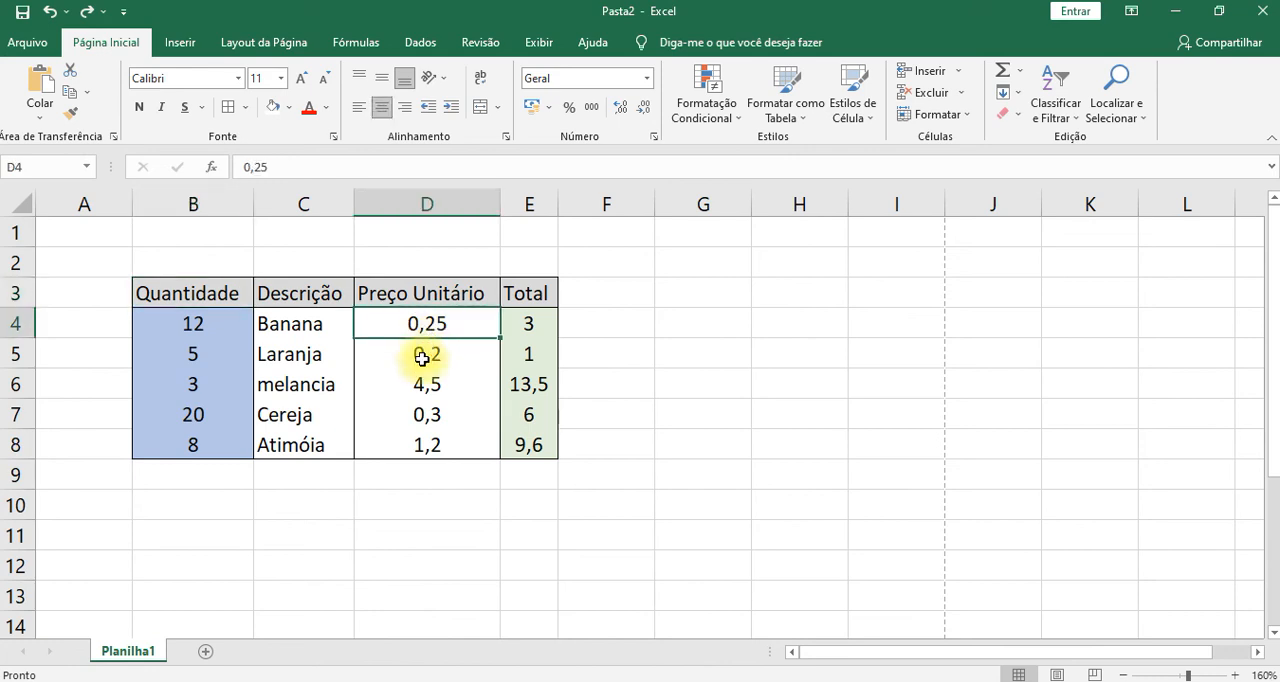
# Try out more and fewer decimal places on the Laranja unit price in D5, ending with two decimals.
pyautogui.click(424, 352)
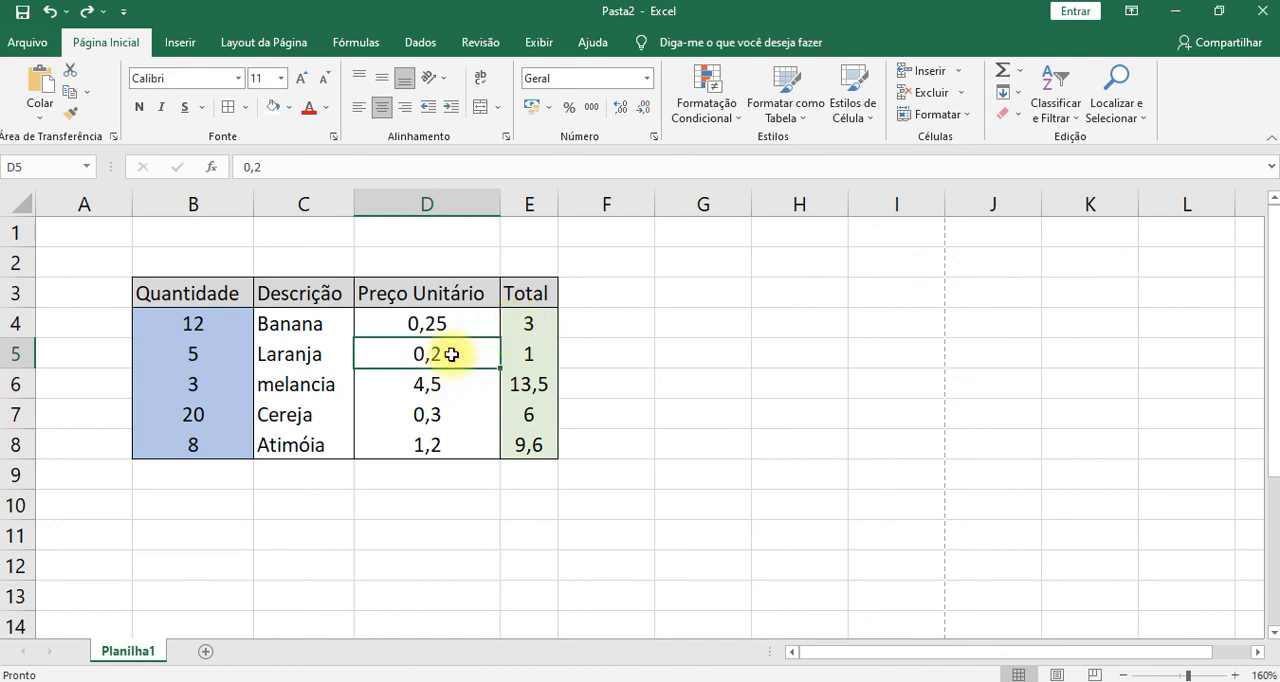
pyautogui.click(619, 110)
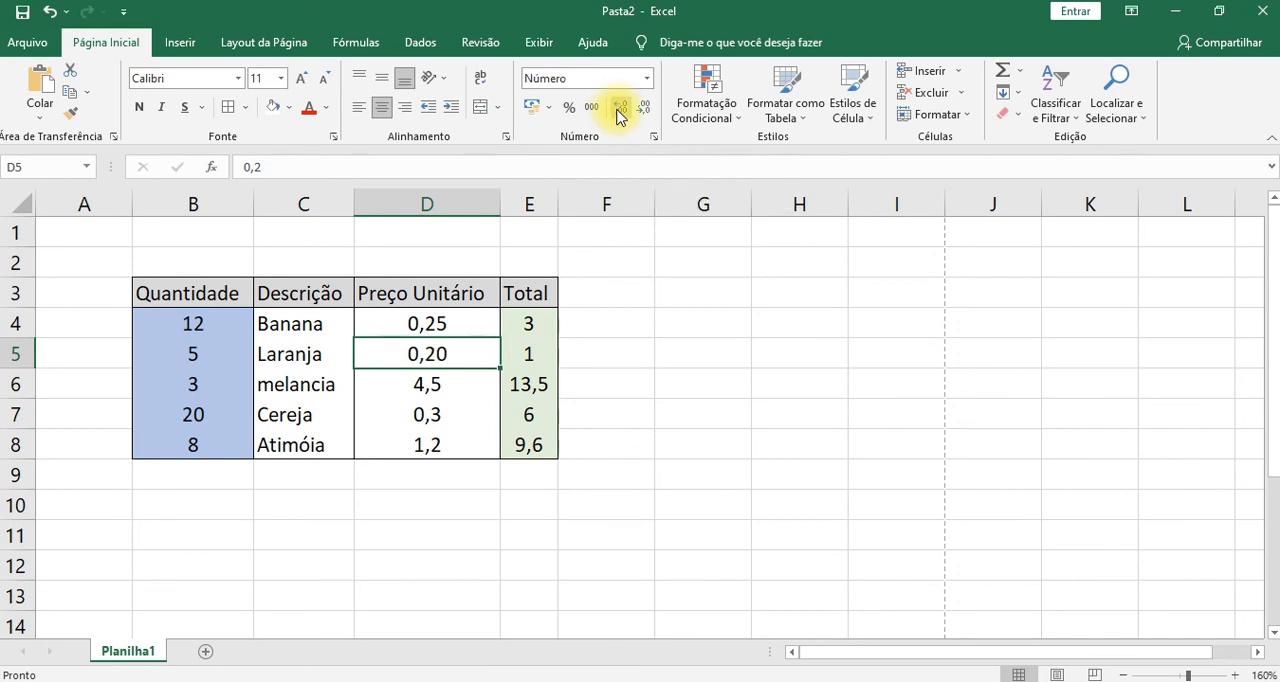
pyautogui.click(619, 110)
pyautogui.click(619, 110)
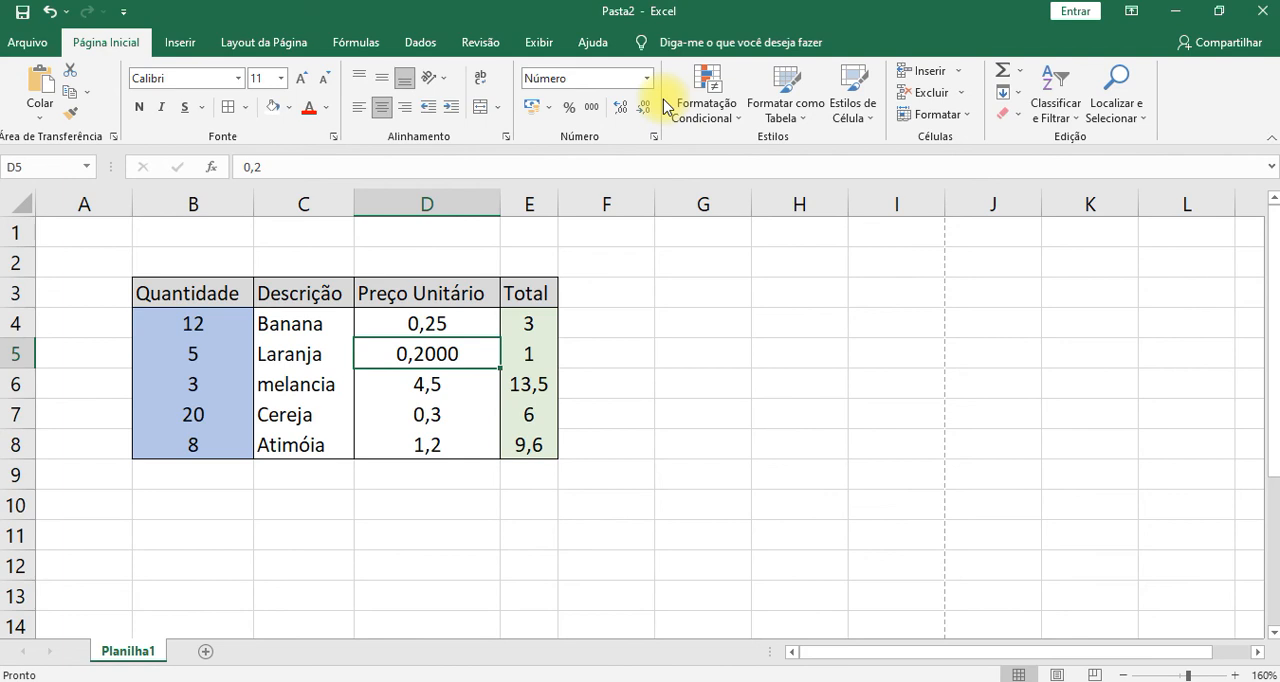
pyautogui.click(643, 110)
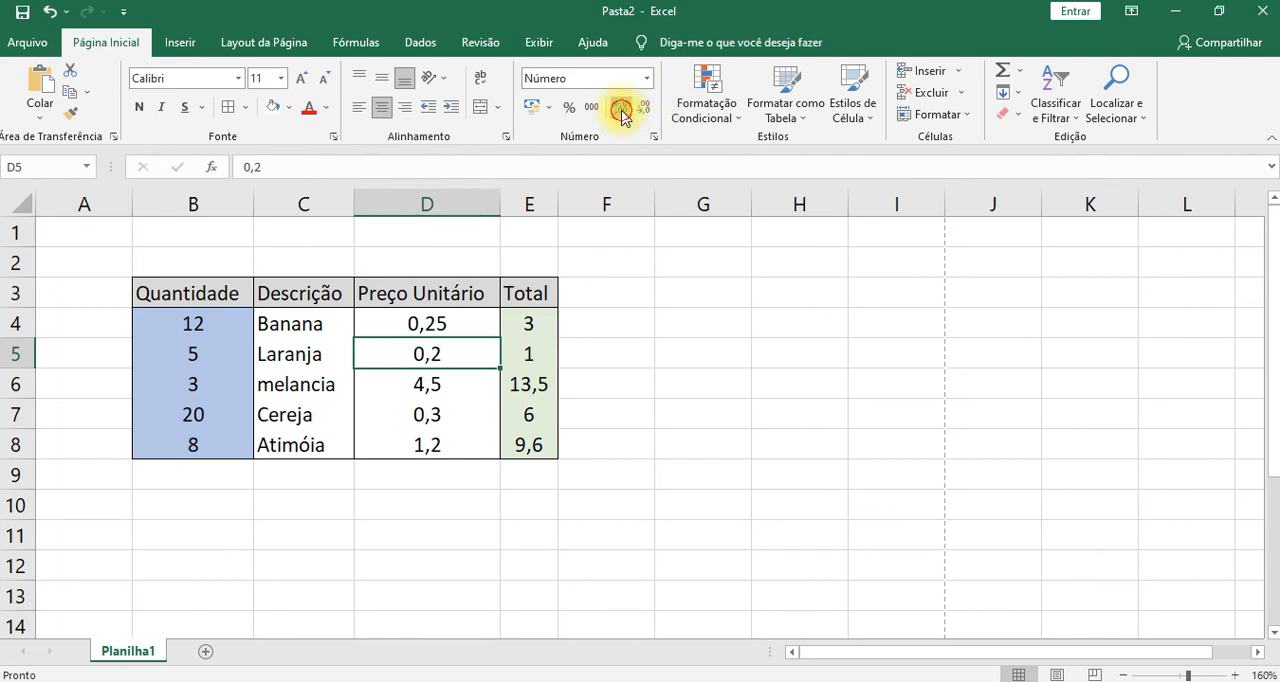
pyautogui.click(620, 110)
pyautogui.click(620, 110)
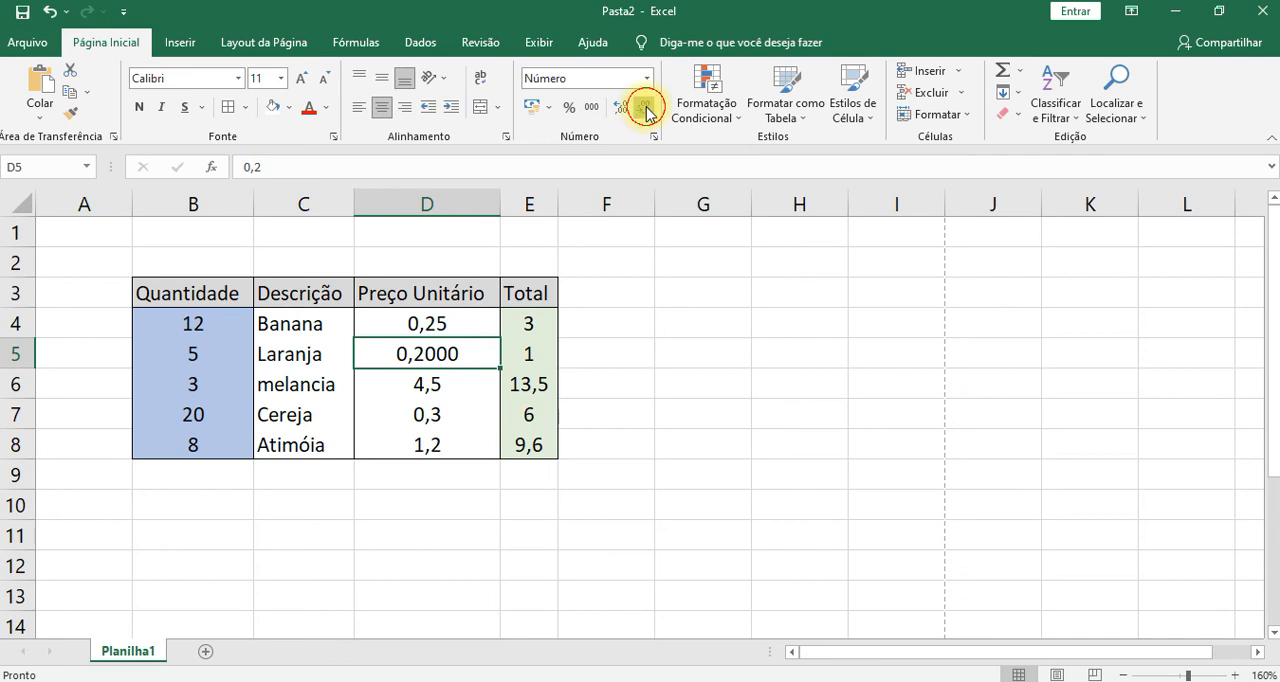
pyautogui.click(645, 110)
pyautogui.click(645, 110)
# Show the melancia unit price in D6 with two decimals and copy its format to the prices in D7:D8.
pyautogui.click(429, 385)
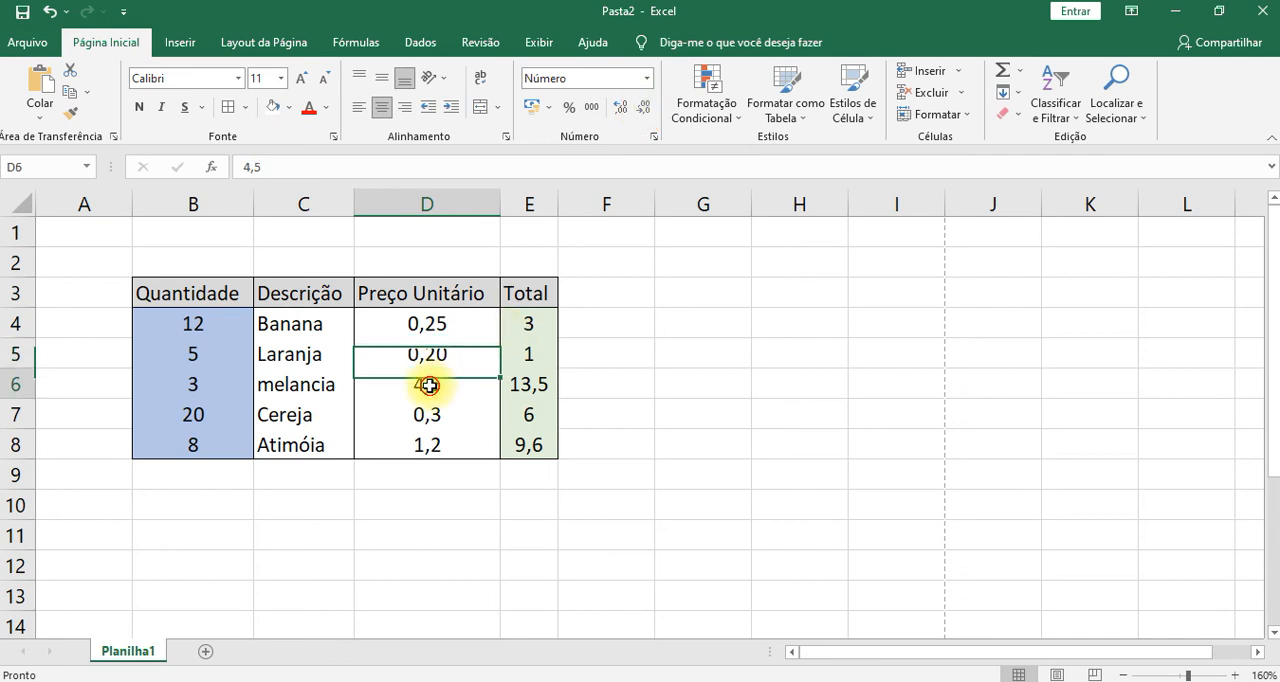
pyautogui.click(619, 112)
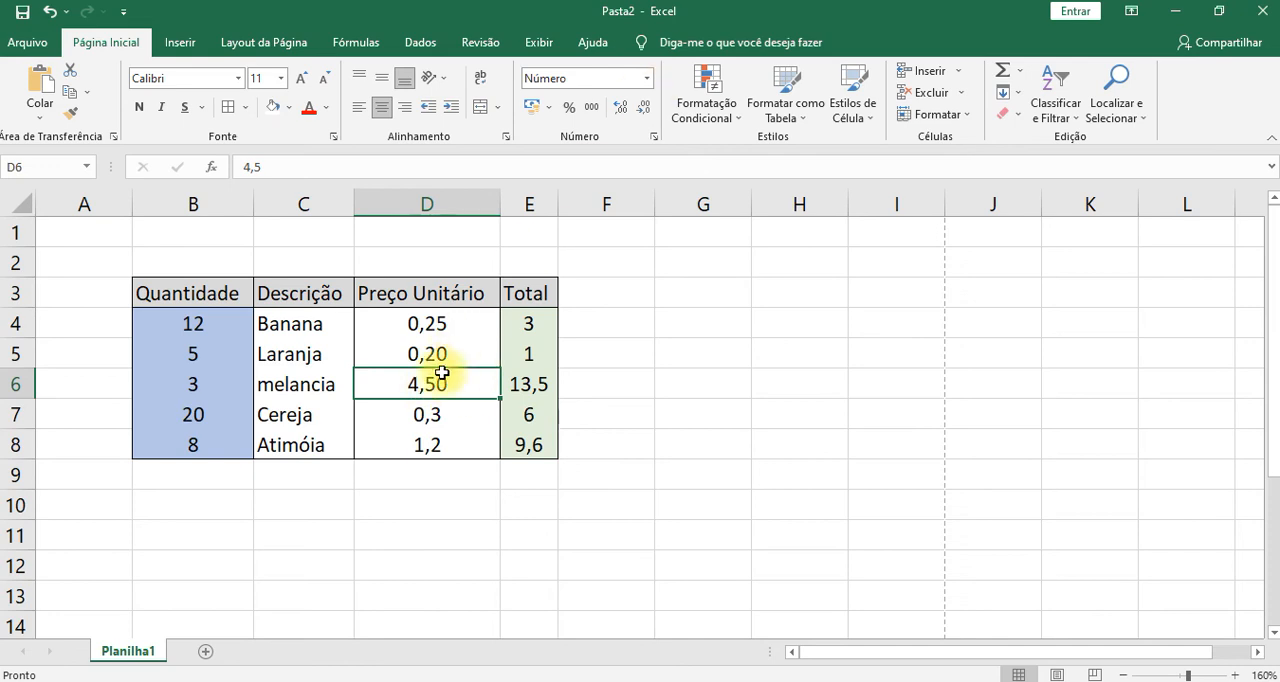
pyautogui.click(72, 118)
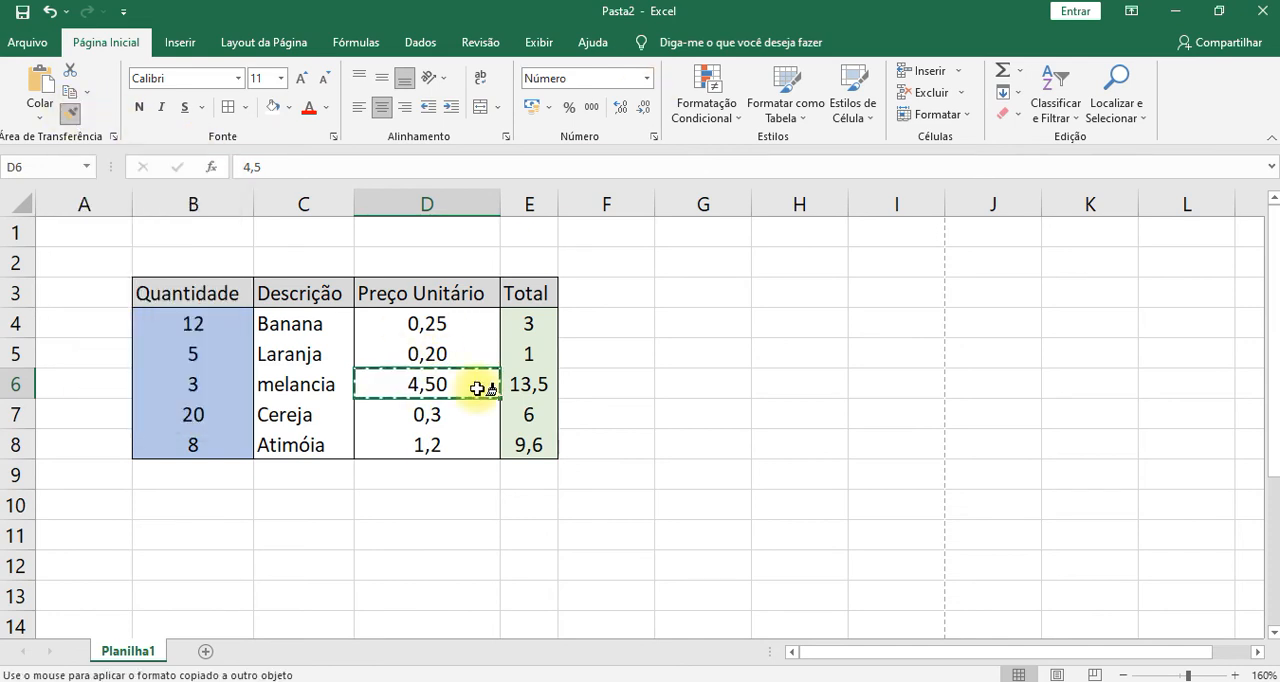
pyautogui.moveTo(434, 417); pyautogui.dragTo(447, 440)
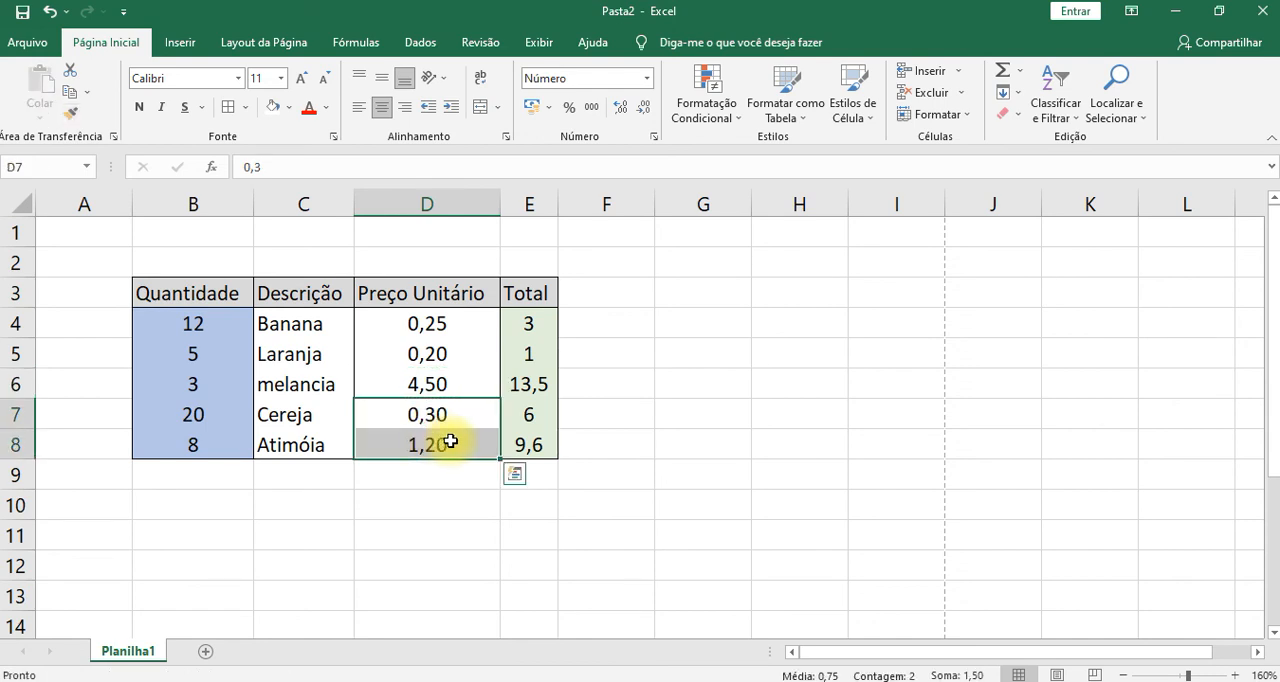
# Copy the Cereja price format from D7 to the totals in E4:E8.
pyautogui.click(430, 414)
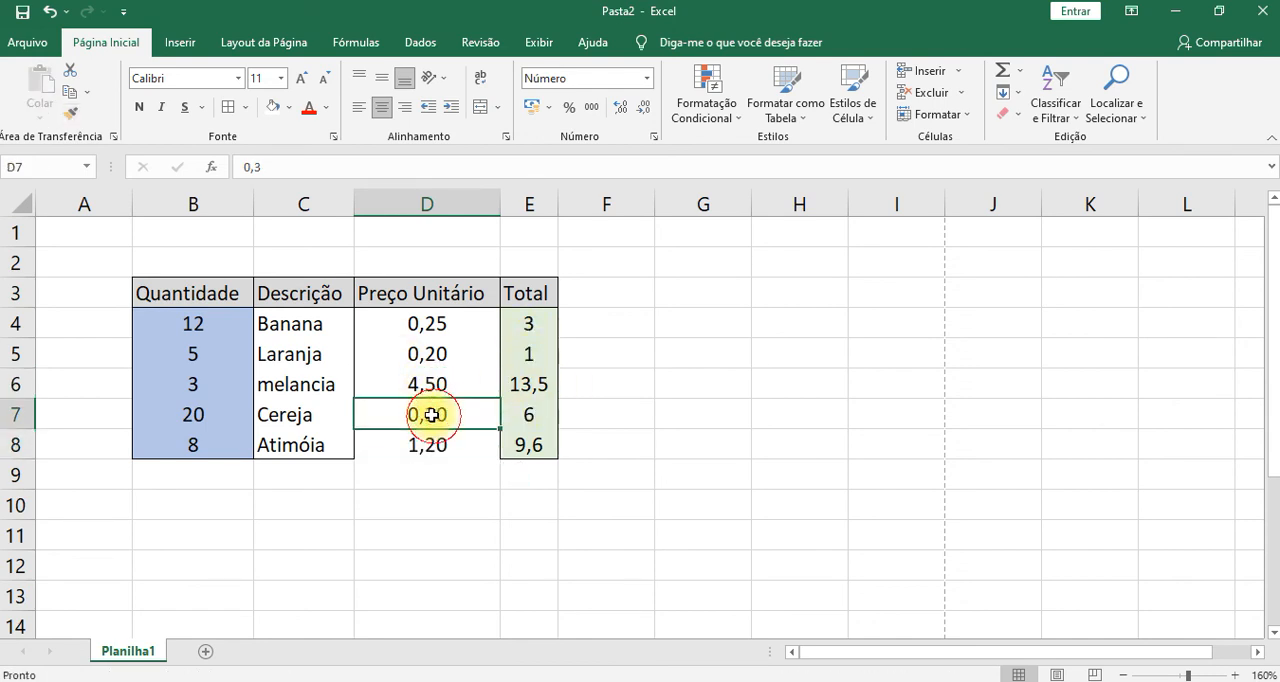
pyautogui.click(72, 114)
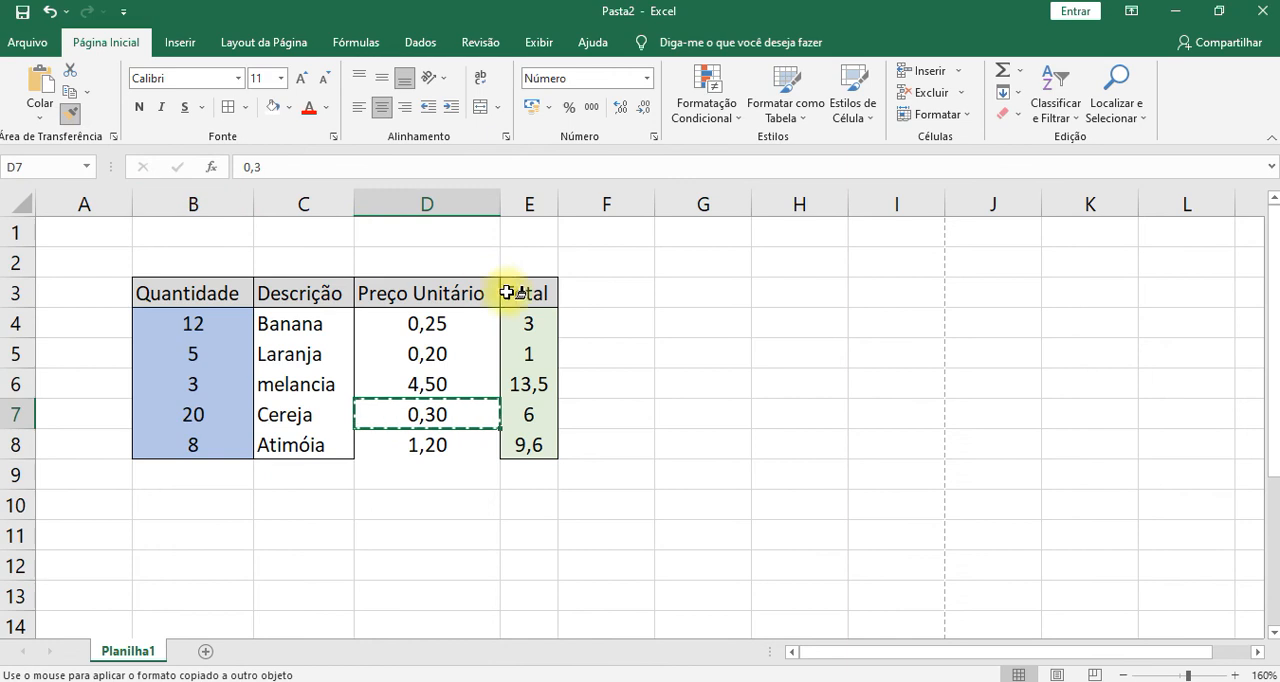
pyautogui.moveTo(523, 326); pyautogui.dragTo(525, 440)
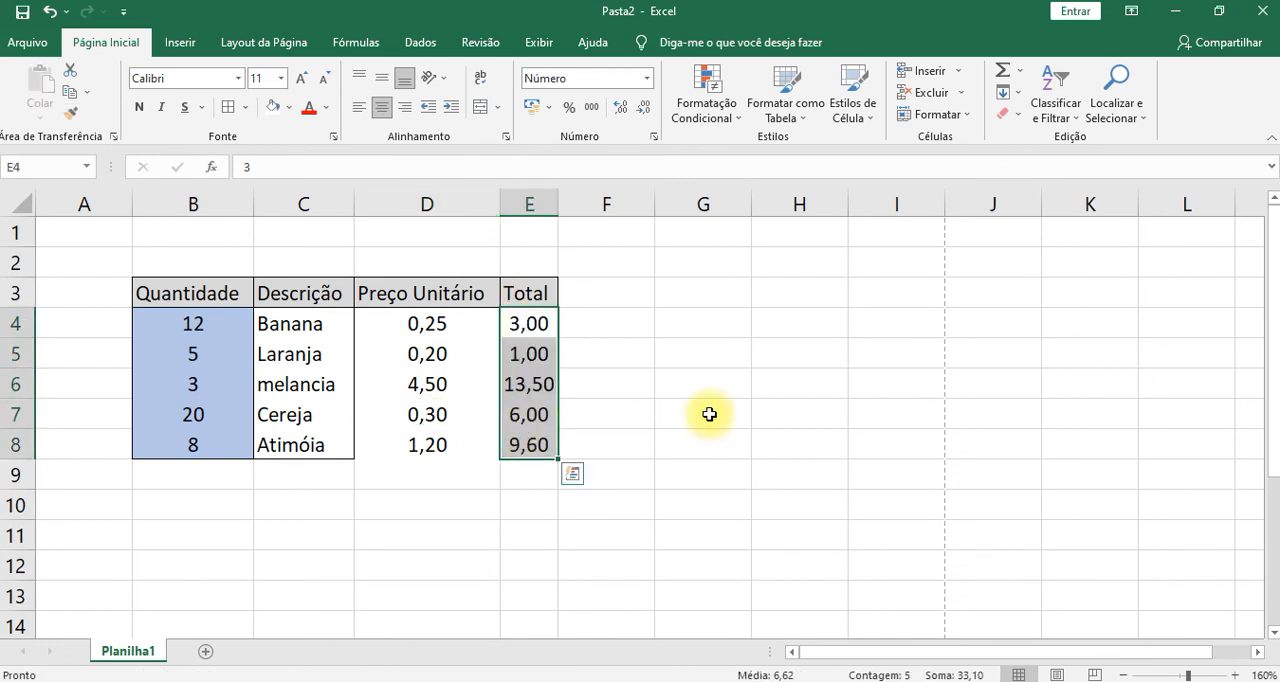
pyautogui.click(704, 414)
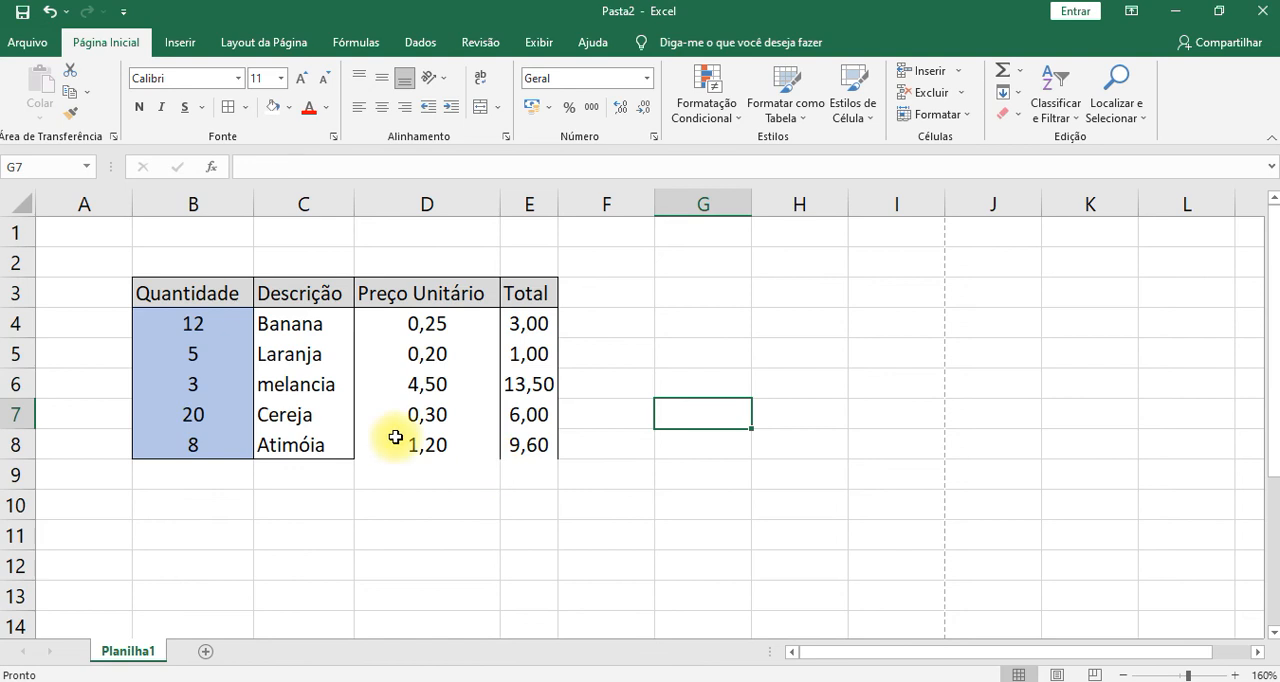
# Copy the melancia price format from D6 to the Cereja price in D7 again.
pyautogui.click(423, 381)
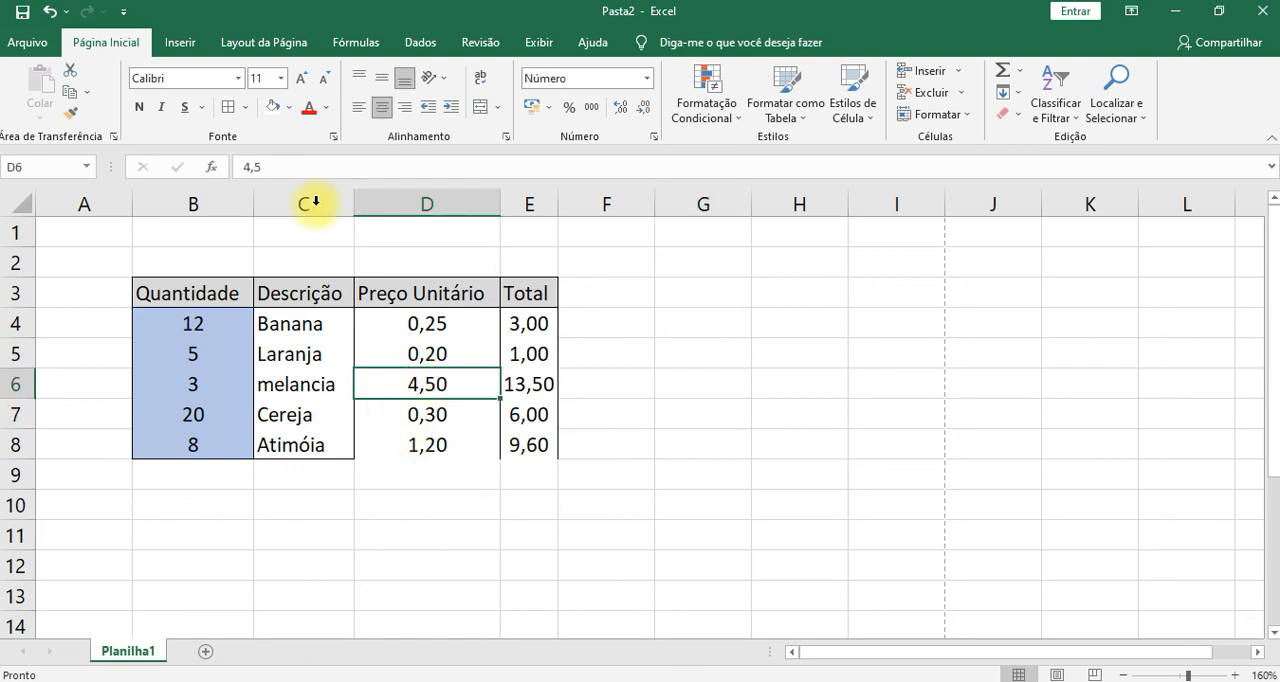
pyautogui.click(72, 113)
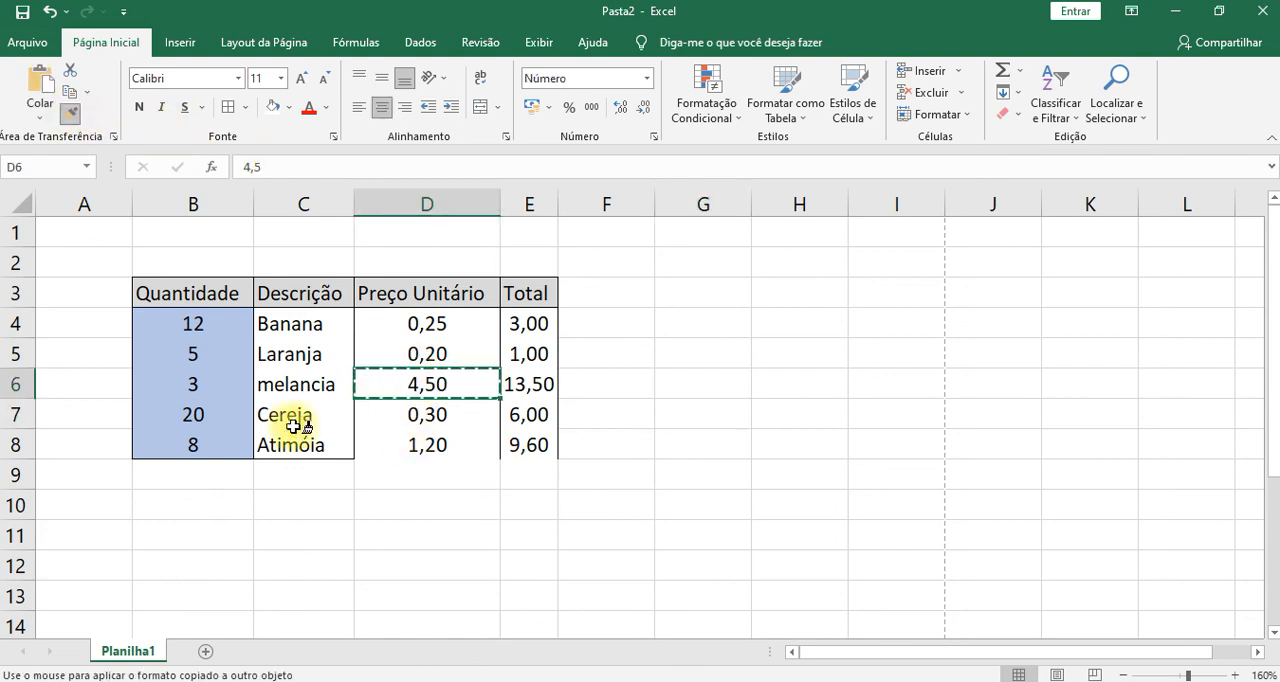
pyautogui.click(420, 413)
pyautogui.click(445, 387)
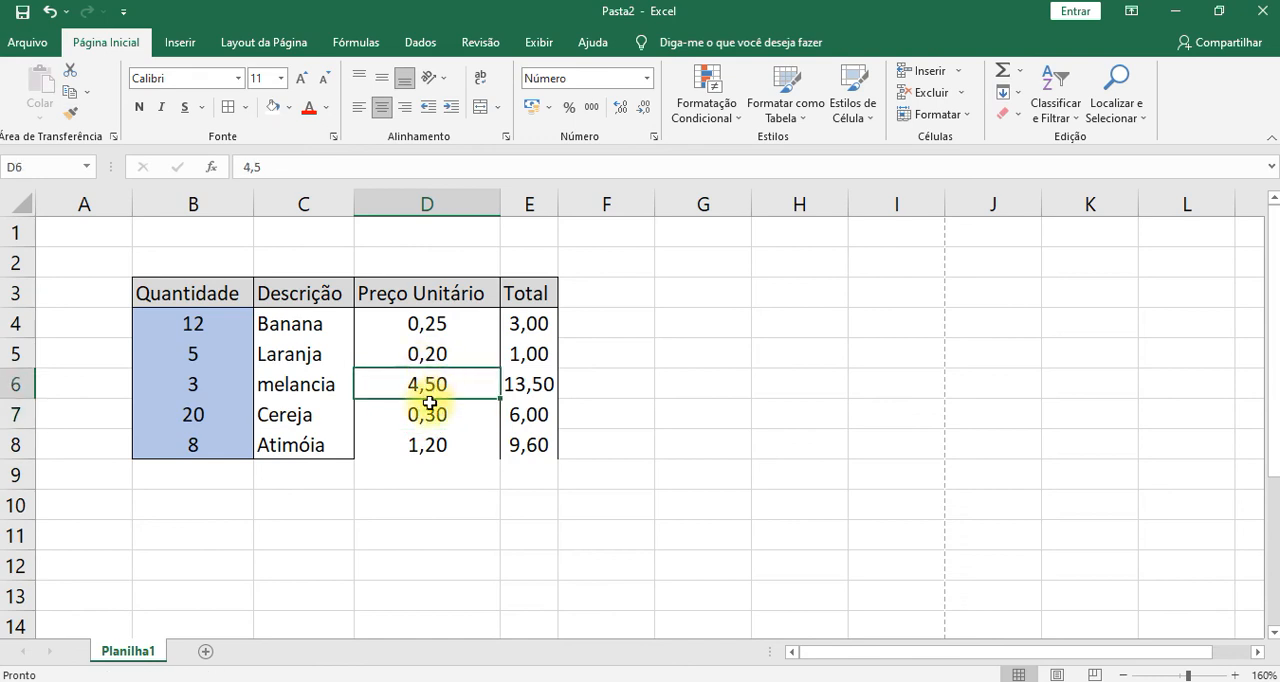
# Add the missing thin bottom border under the Atimóia unit price and total in D8:E8.
pyautogui.click(447, 453)
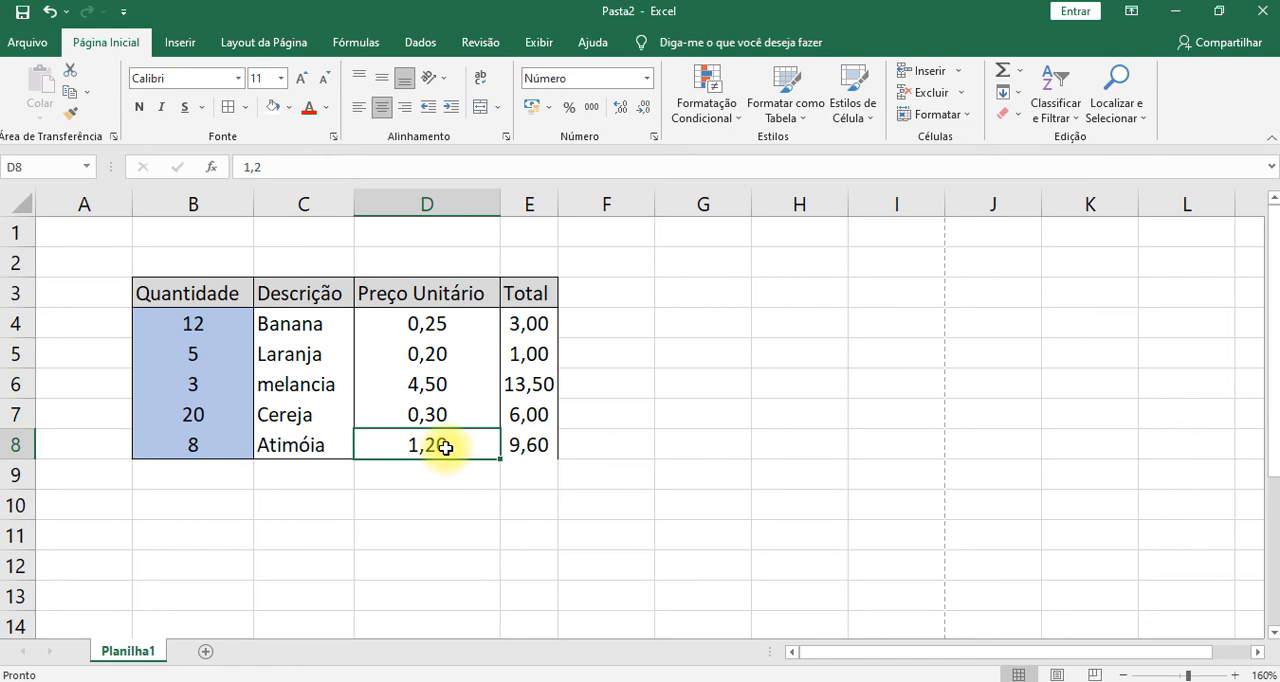
pyautogui.moveTo(446, 448); pyautogui.dragTo(540, 448)
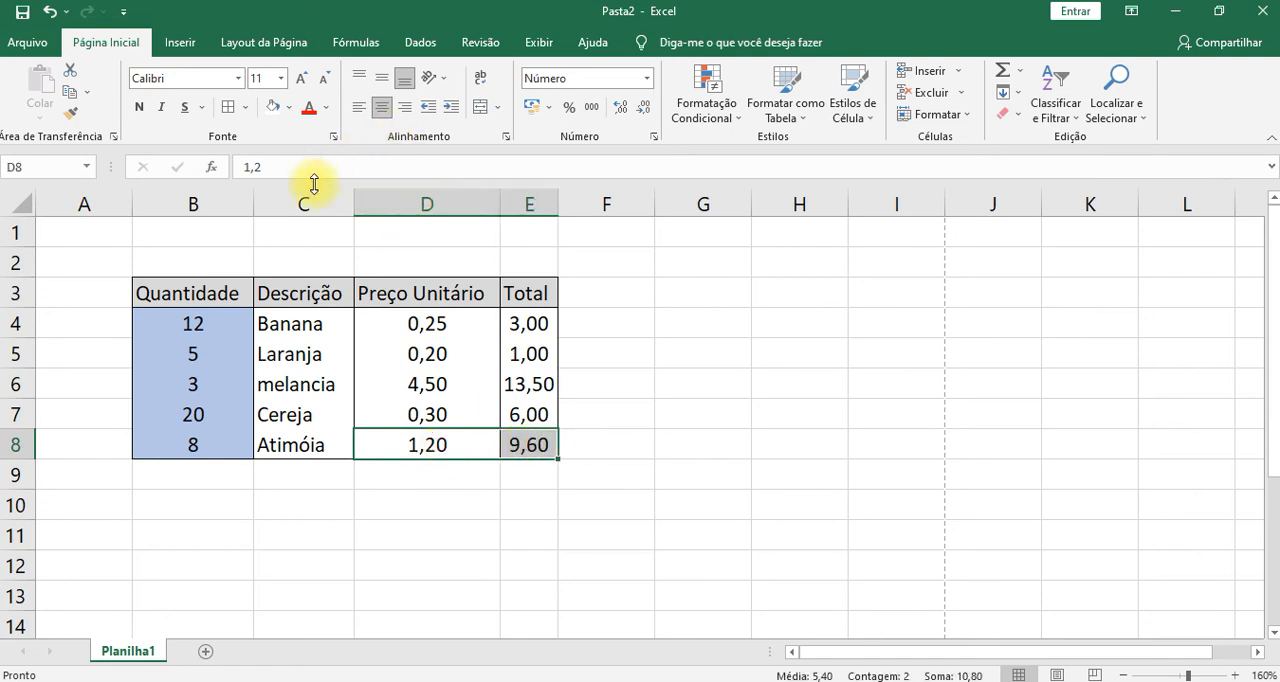
pyautogui.click(246, 107)
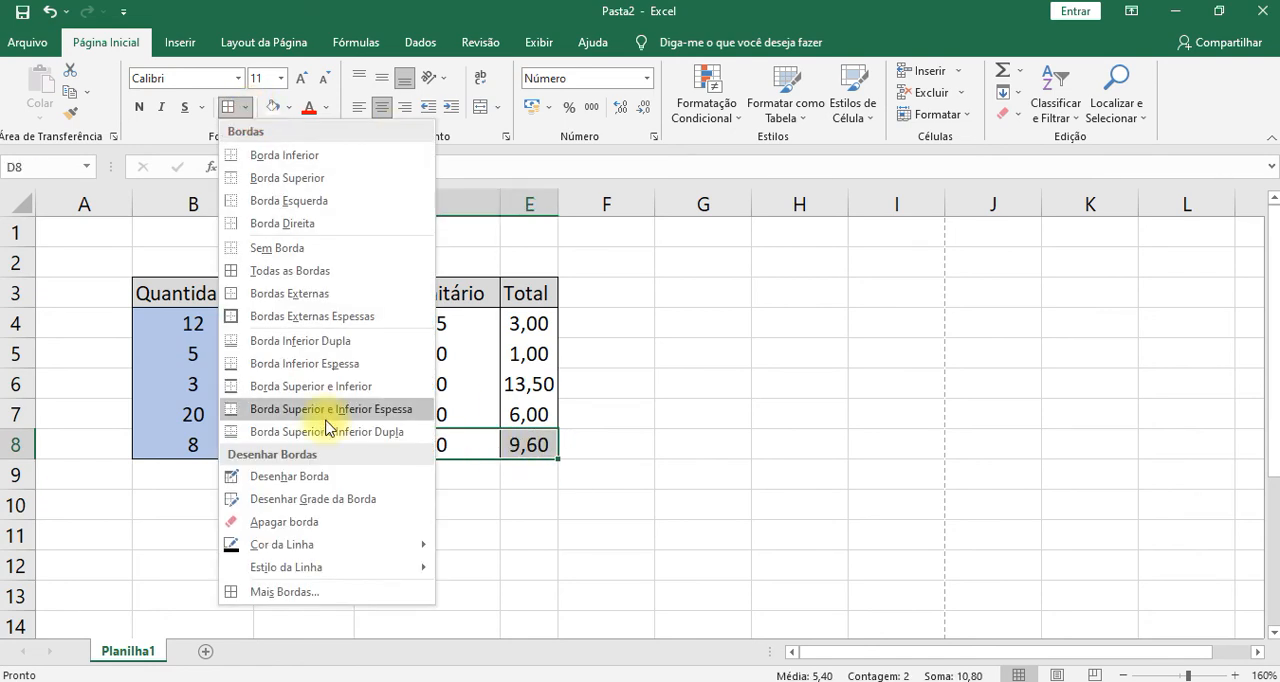
pyautogui.click(275, 594)
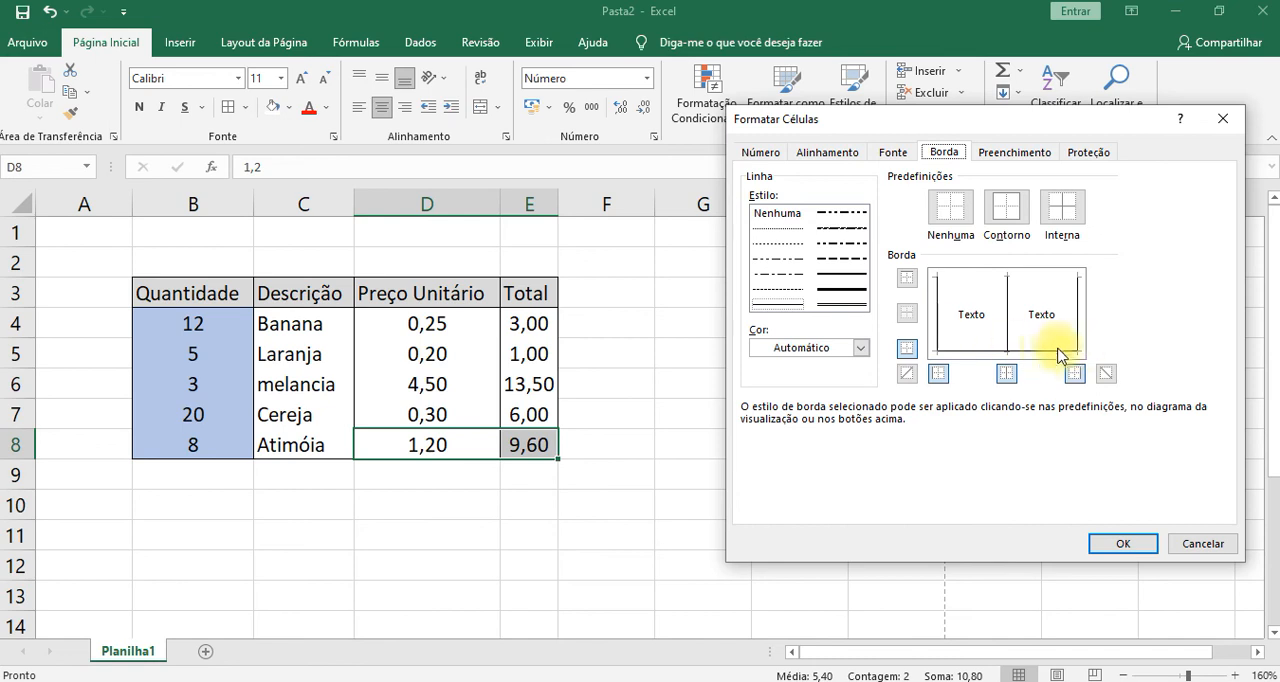
pyautogui.click(1123, 543)
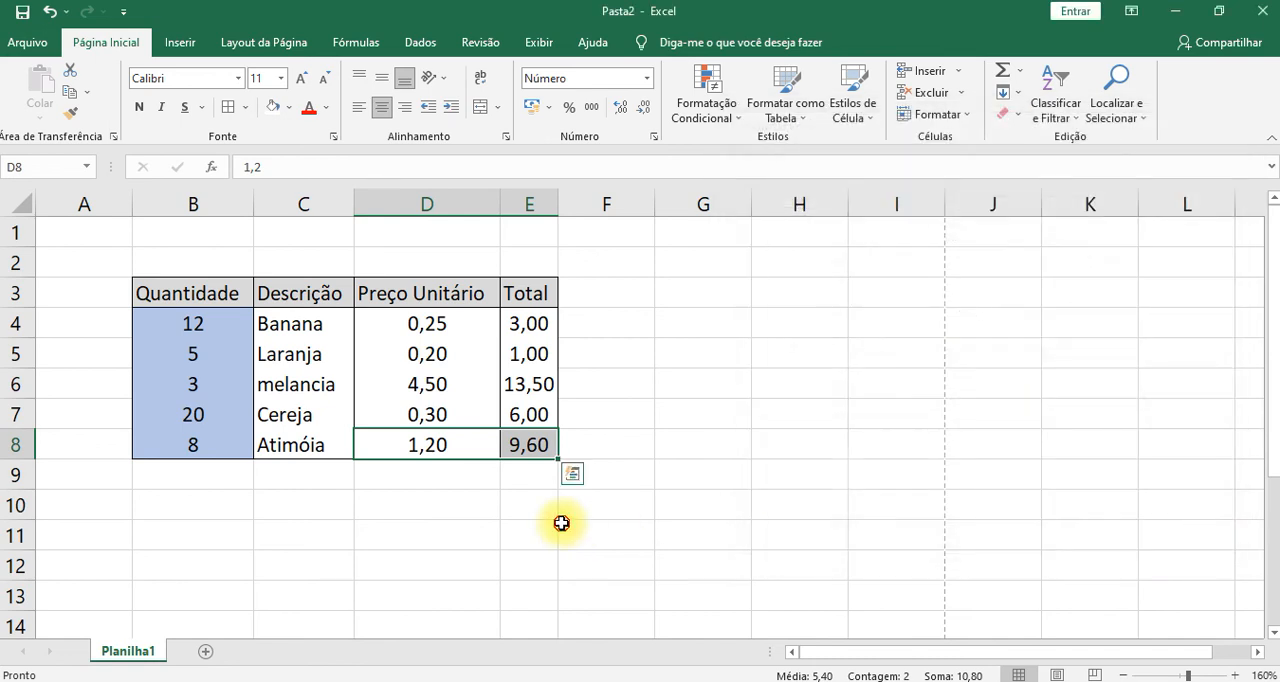
pyautogui.click(566, 524)
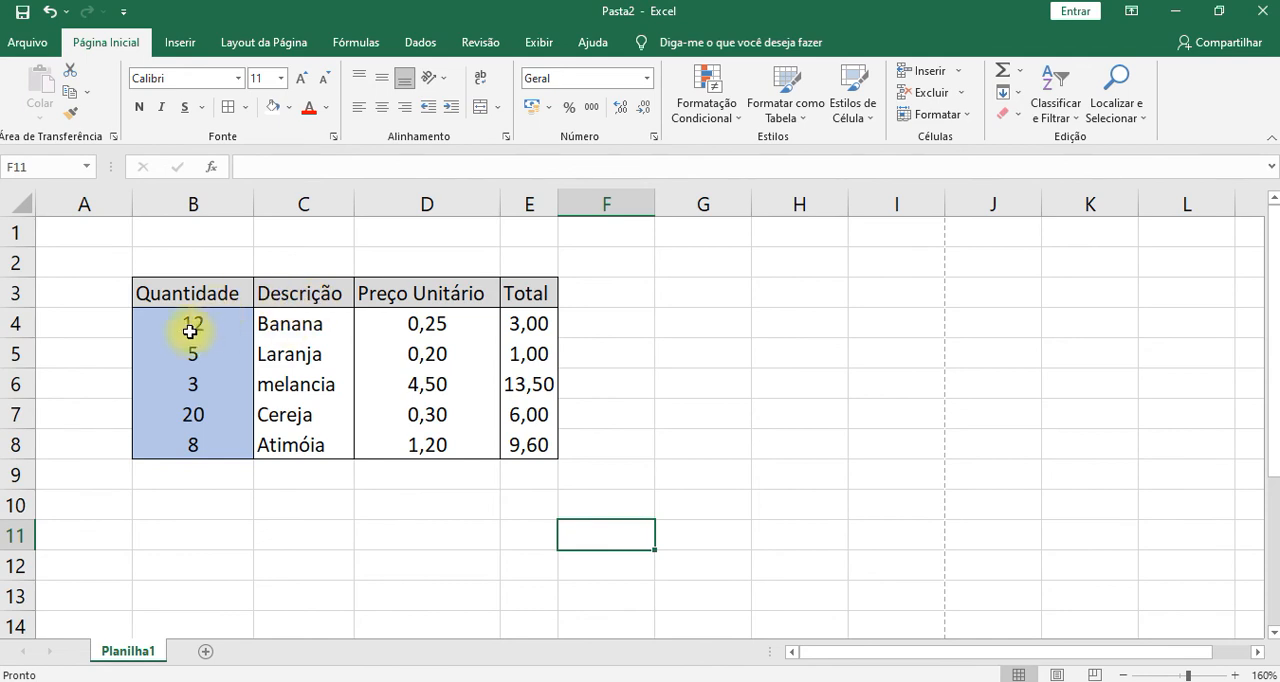
# Replace the bottom border of the header row B3:E3 with a double line in the detailed border settings.
pyautogui.moveTo(200, 323); pyautogui.dragTo(543, 321)
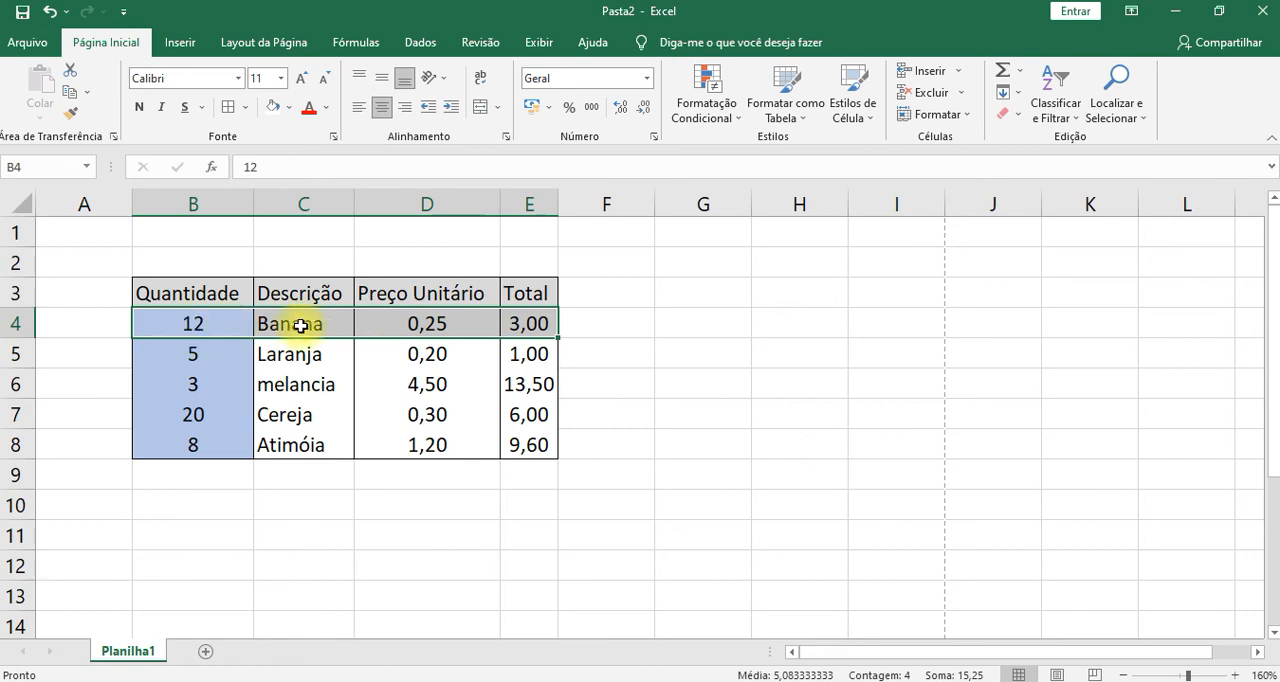
pyautogui.moveTo(246, 292); pyautogui.dragTo(520, 295)
pyautogui.moveTo(169, 322); pyautogui.dragTo(515, 318)
pyautogui.moveTo(195, 302); pyautogui.dragTo(514, 322)
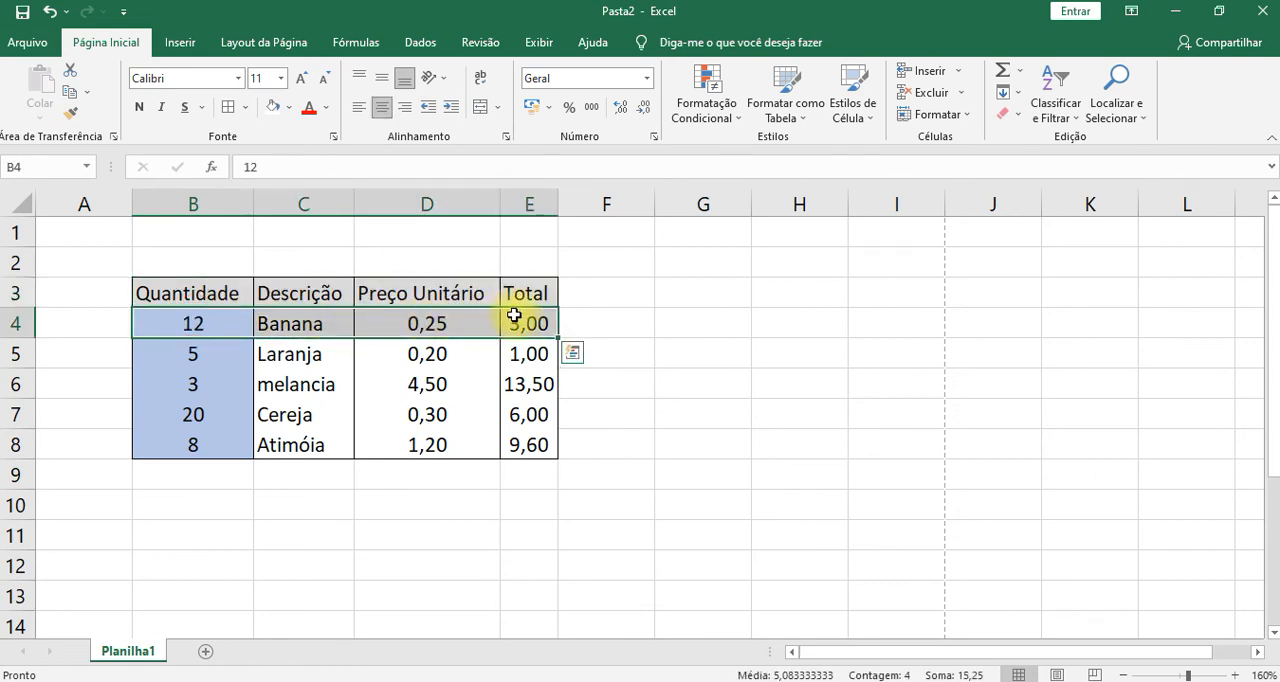
pyautogui.moveTo(165, 287); pyautogui.dragTo(509, 292)
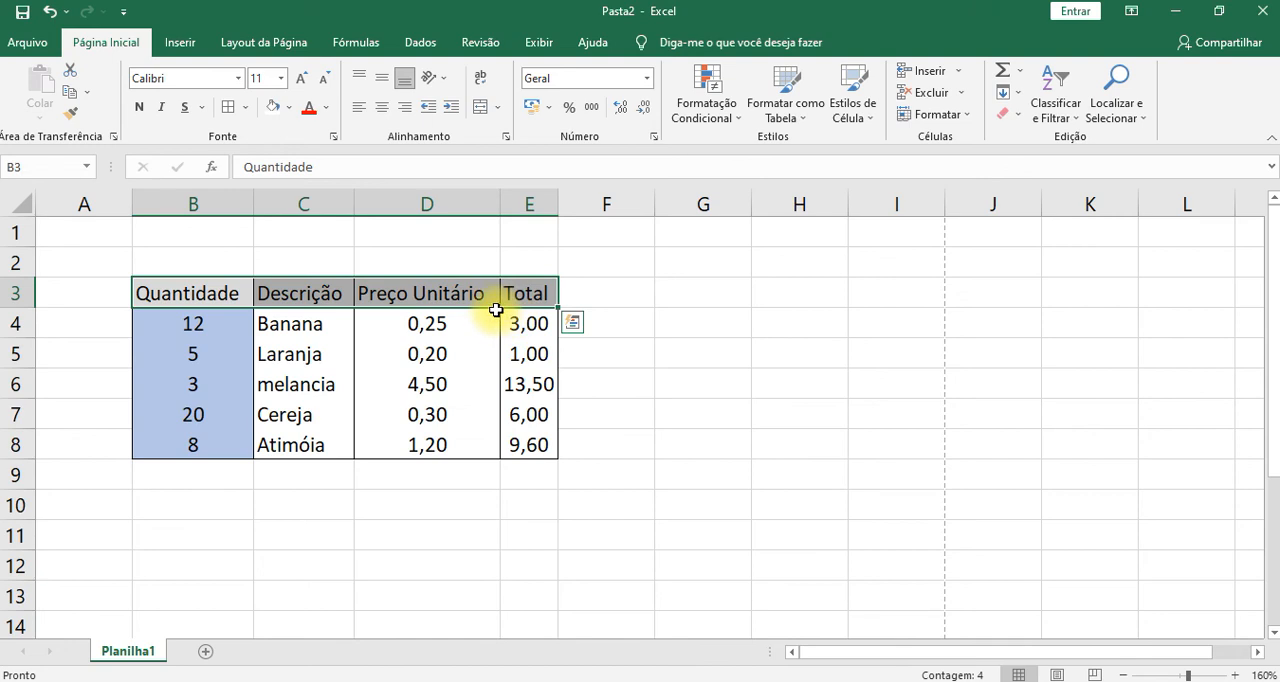
pyautogui.click(245, 107)
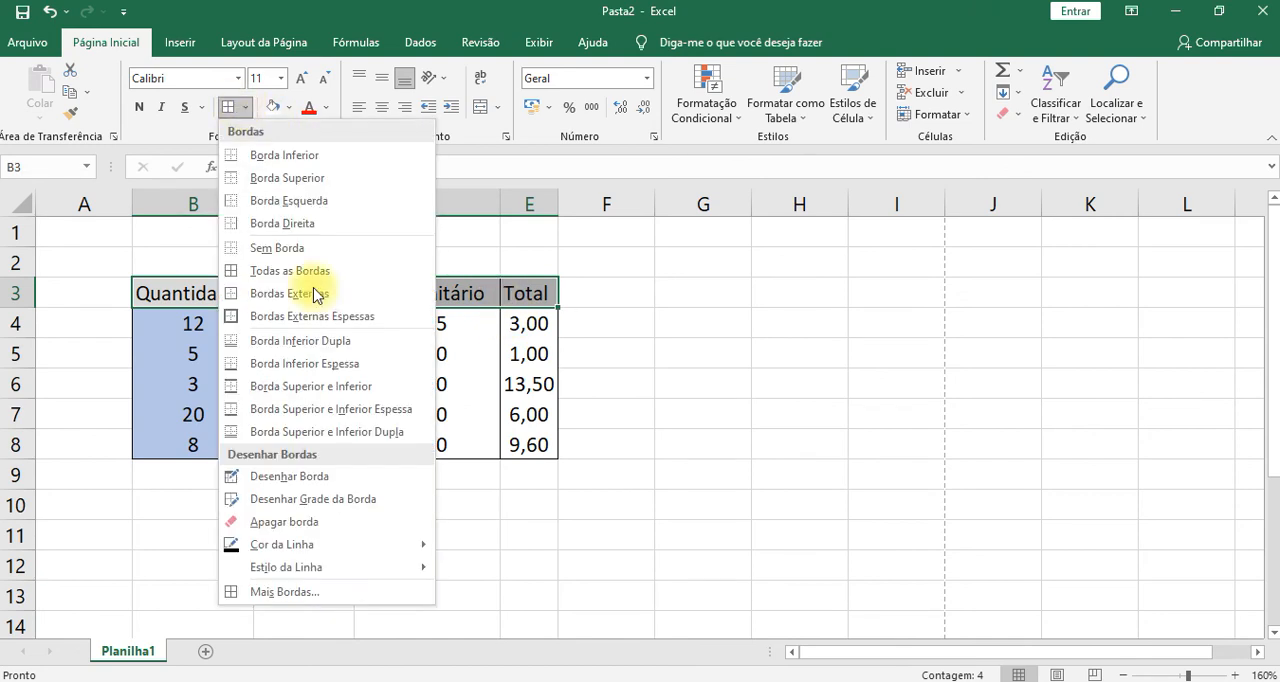
pyautogui.click(285, 592)
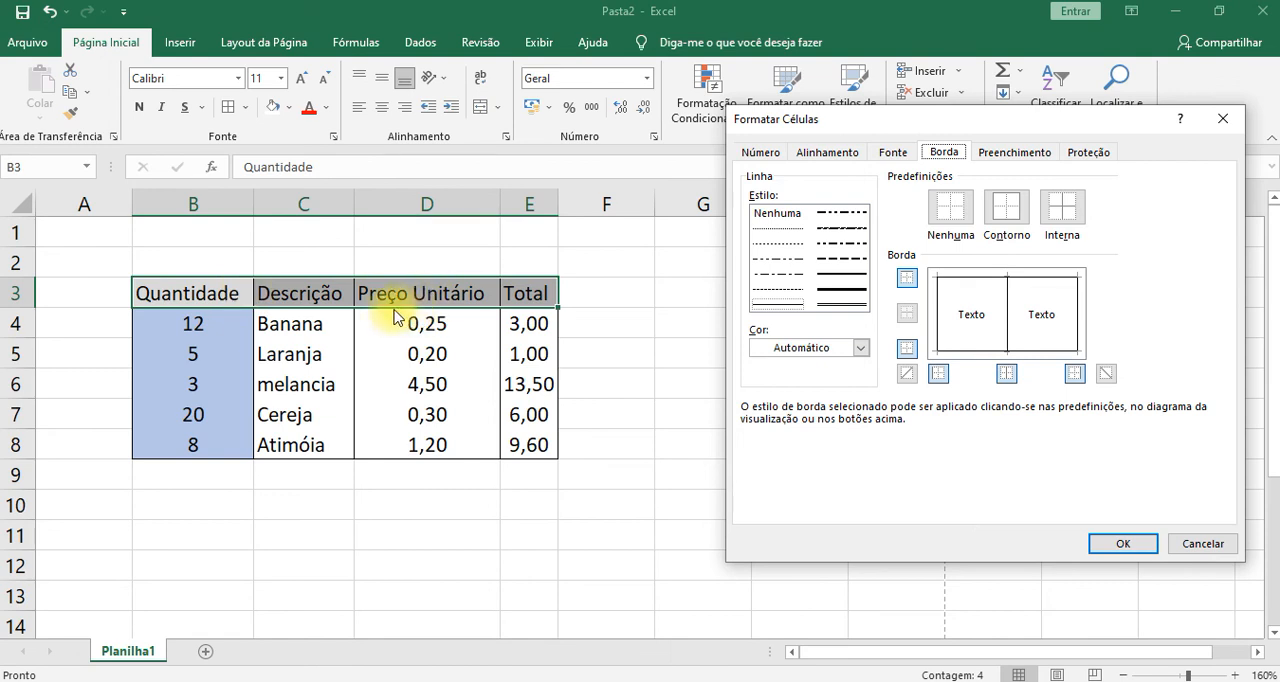
pyautogui.click(1035, 351)
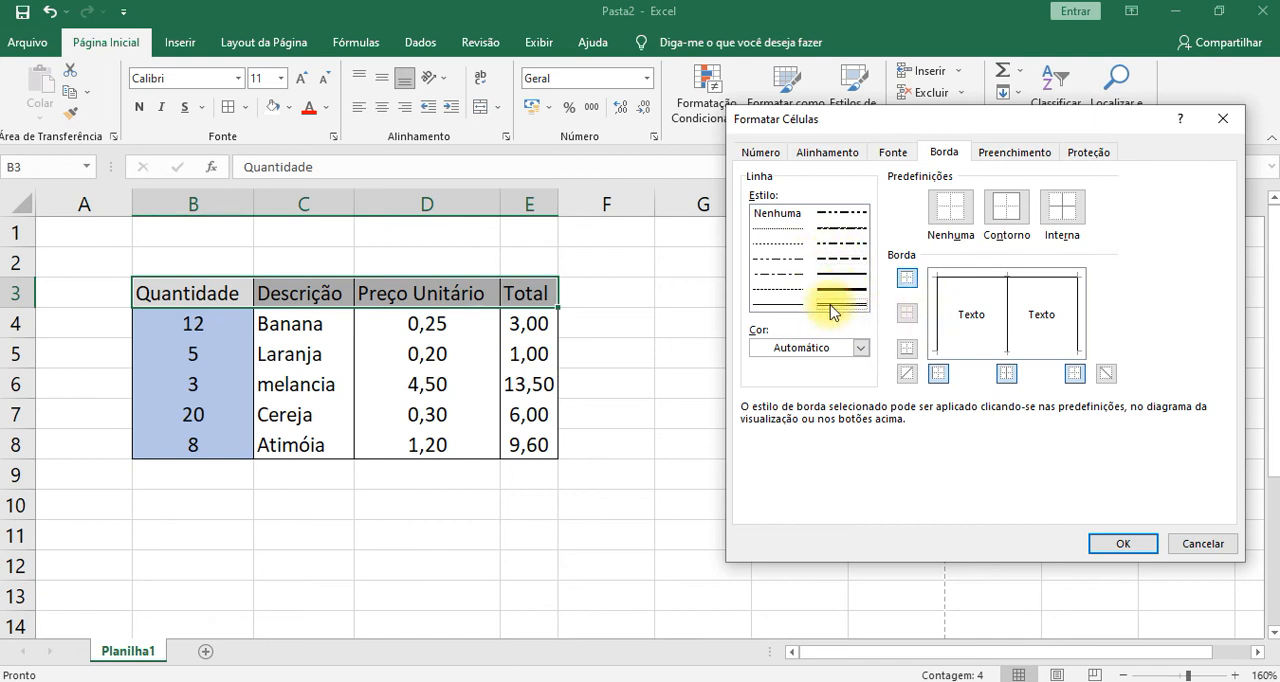
pyautogui.click(772, 259)
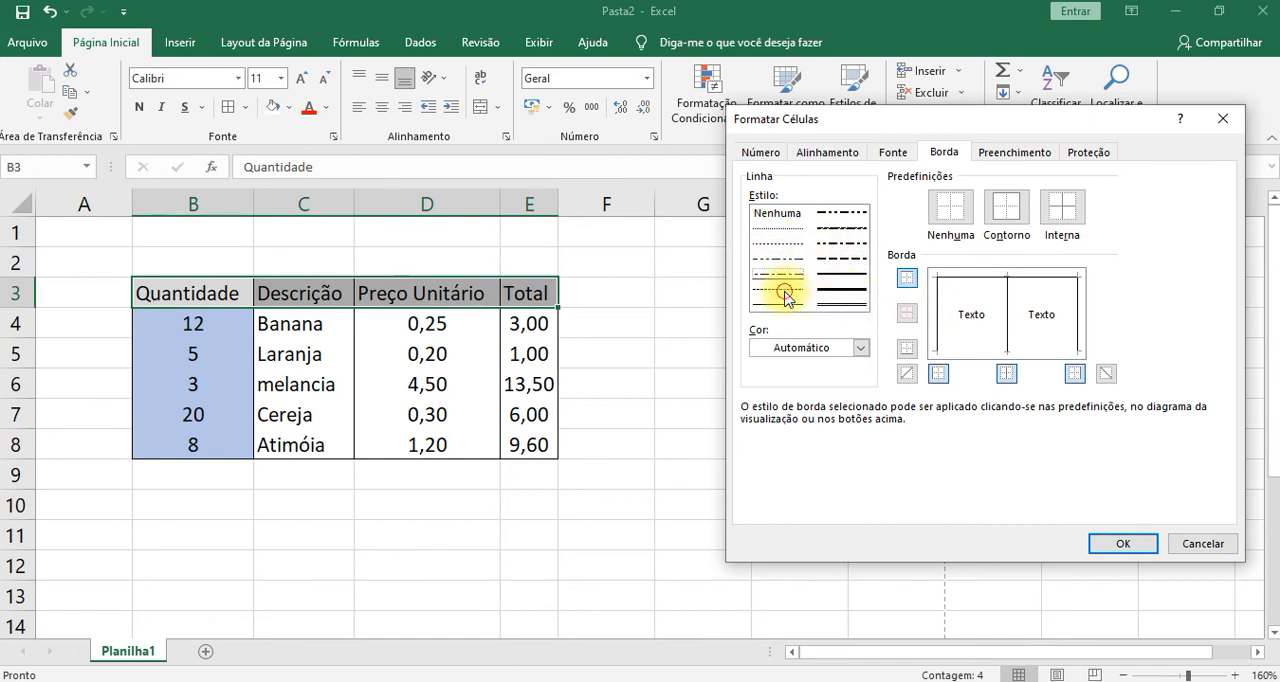
pyautogui.click(843, 229)
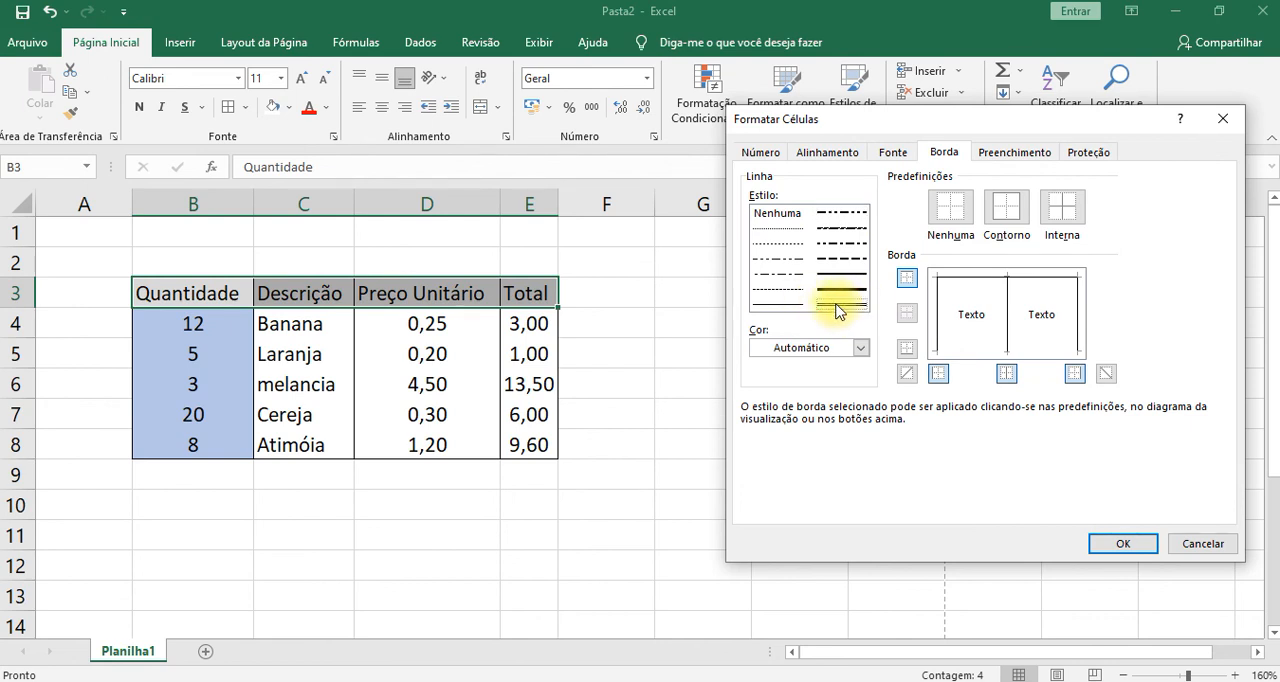
pyautogui.click(974, 352)
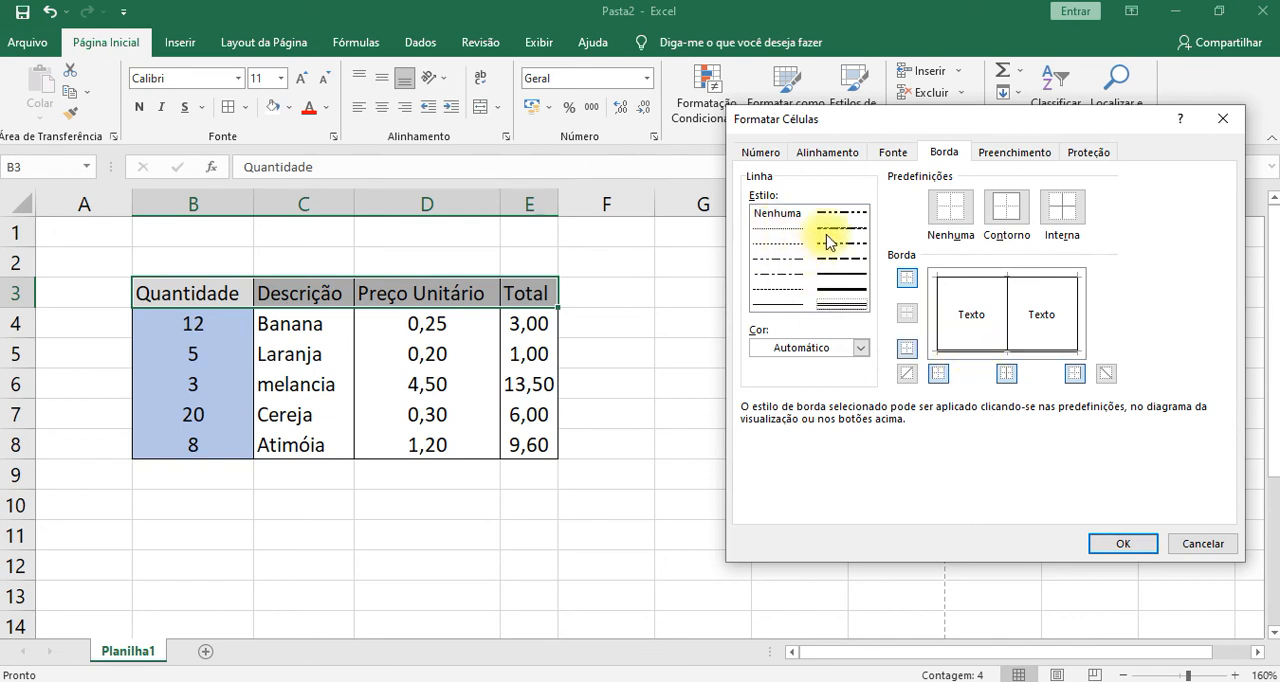
# Try a thin single line on the header row's bottom border and switch it back to the double line.
pyautogui.click(780, 300)
pyautogui.click(1027, 350)
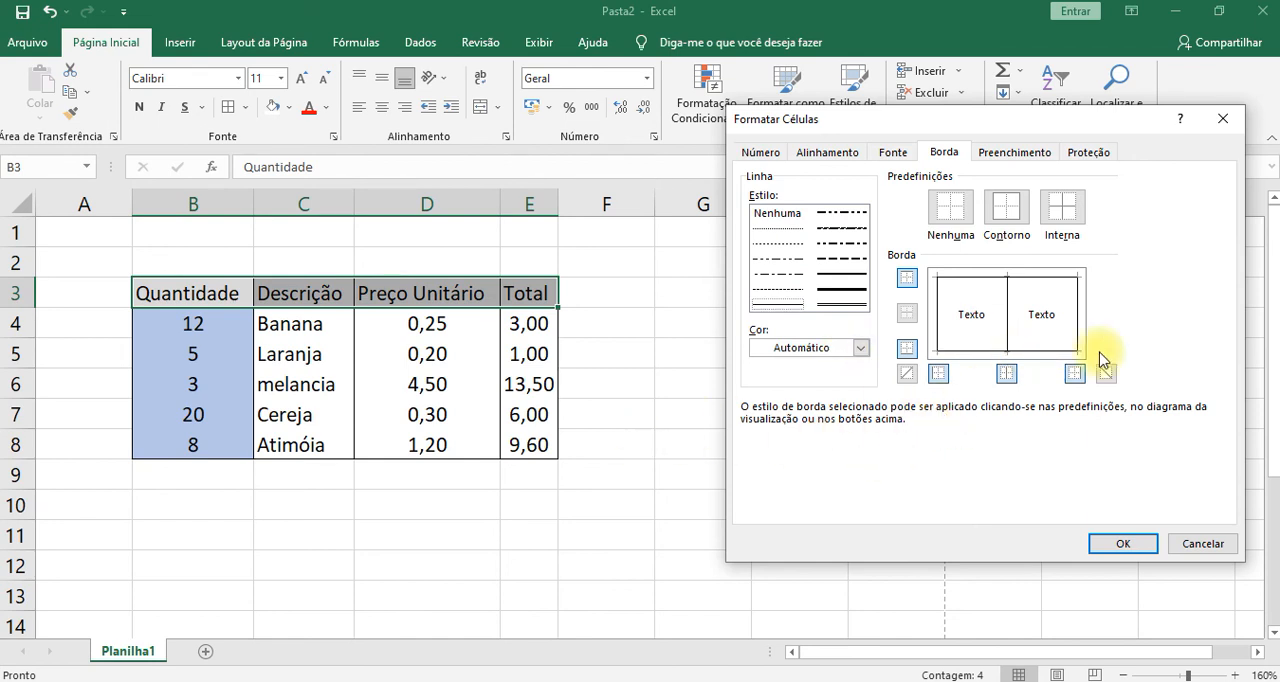
pyautogui.click(838, 305)
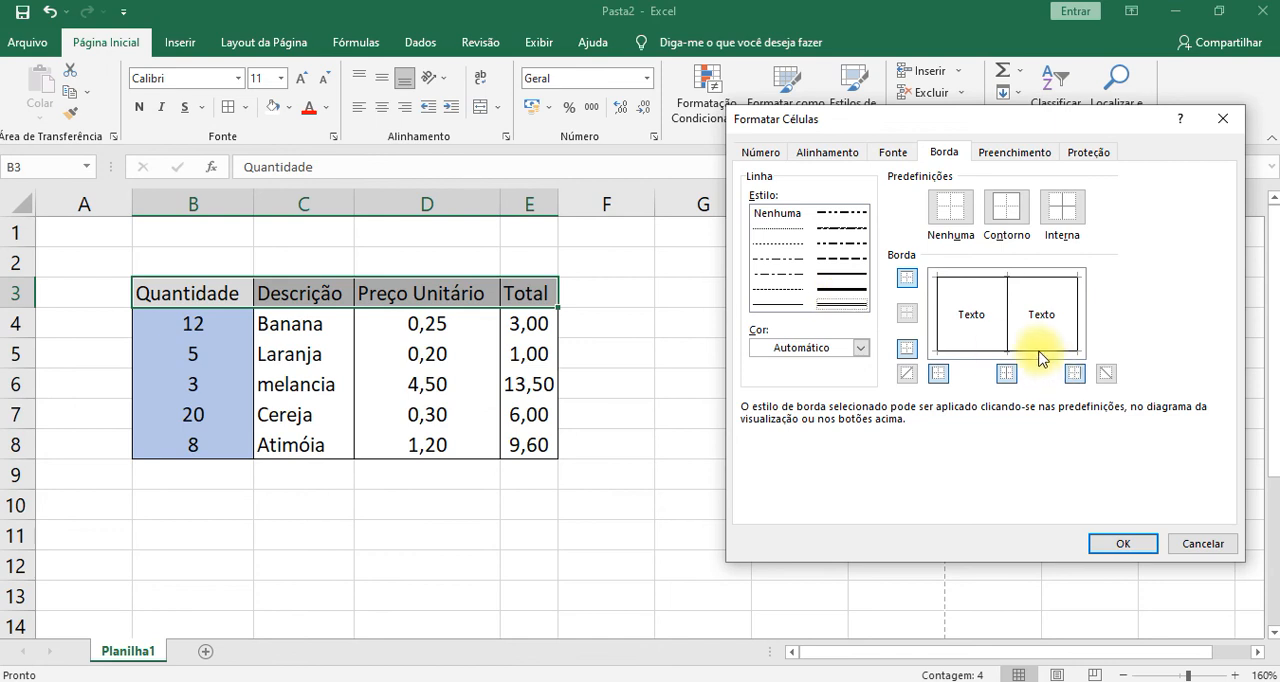
pyautogui.click(1039, 353)
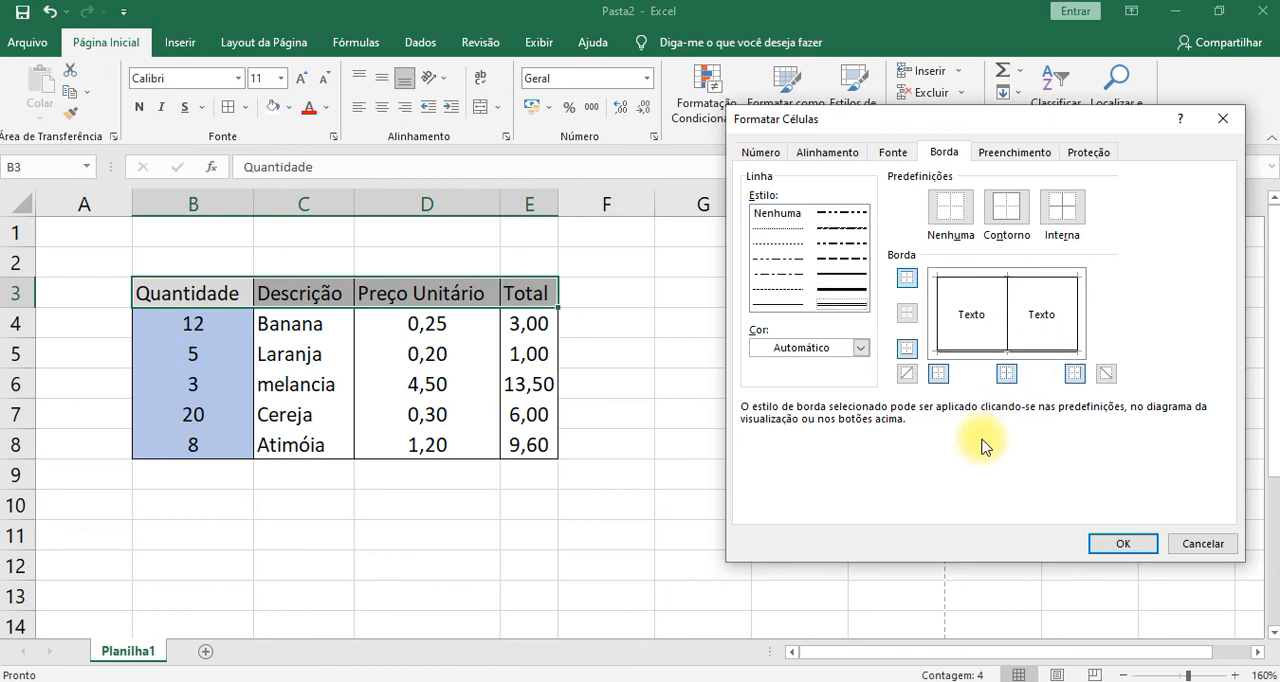
# Set the border colour to light blue and apply it to the header row's double bottom border.
pyautogui.click(861, 350)
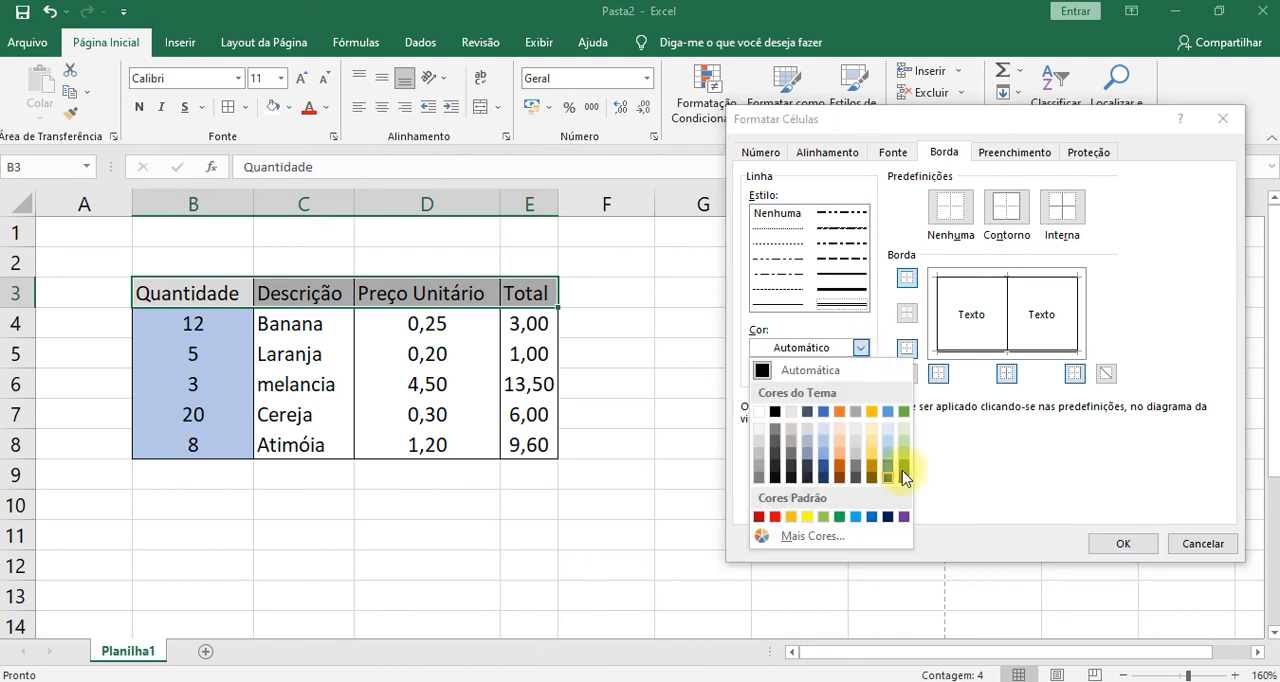
pyautogui.click(855, 516)
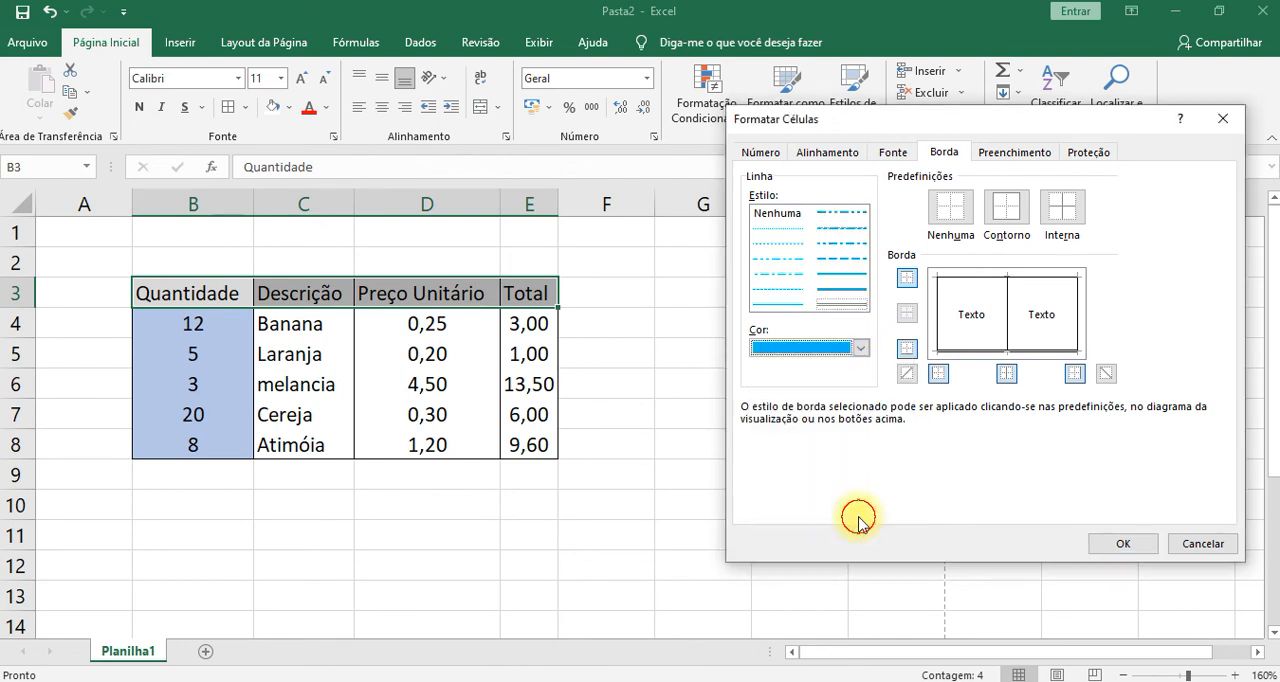
pyautogui.click(986, 352)
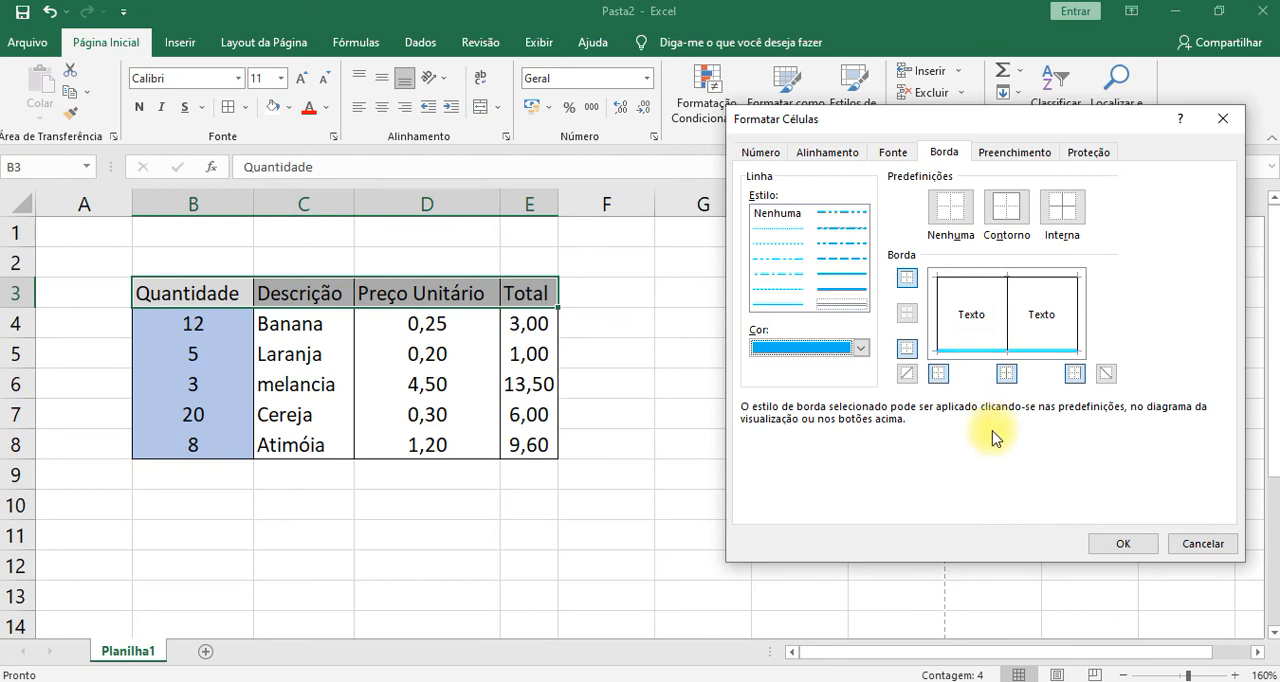
# Try light blue lines of different styles on the inner vertical borders of the header row B3:E3.
pyautogui.click(1006, 312)
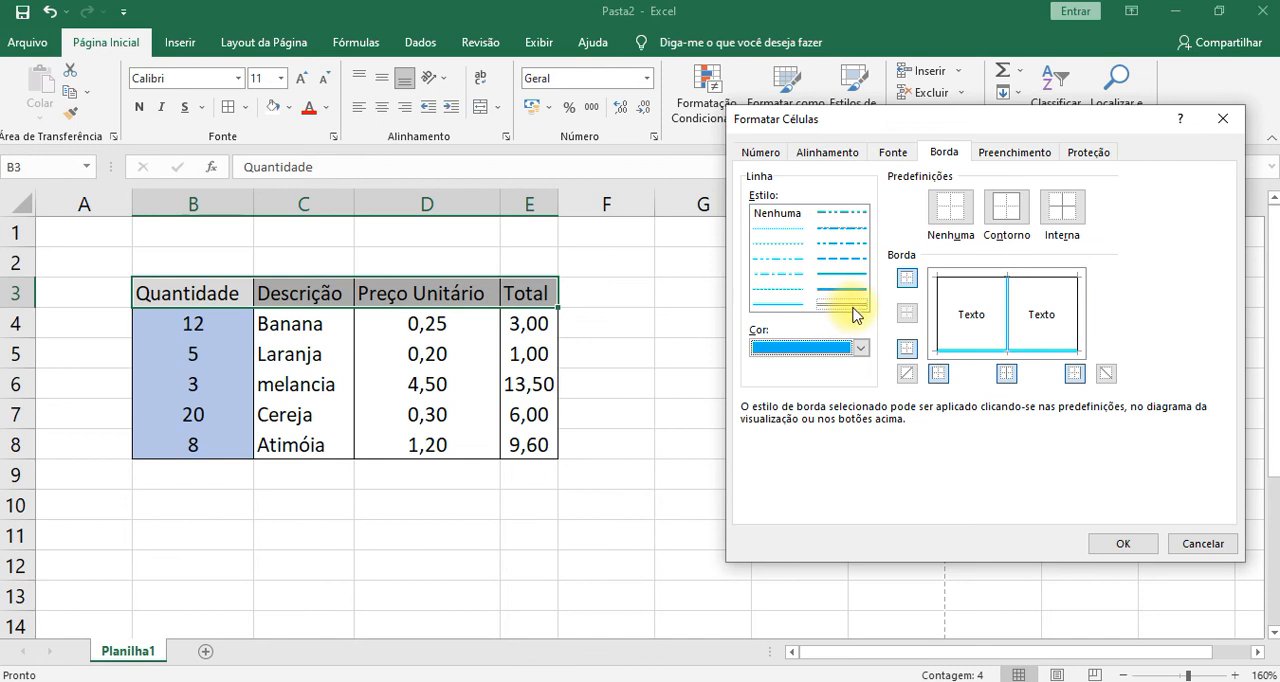
pyautogui.click(790, 304)
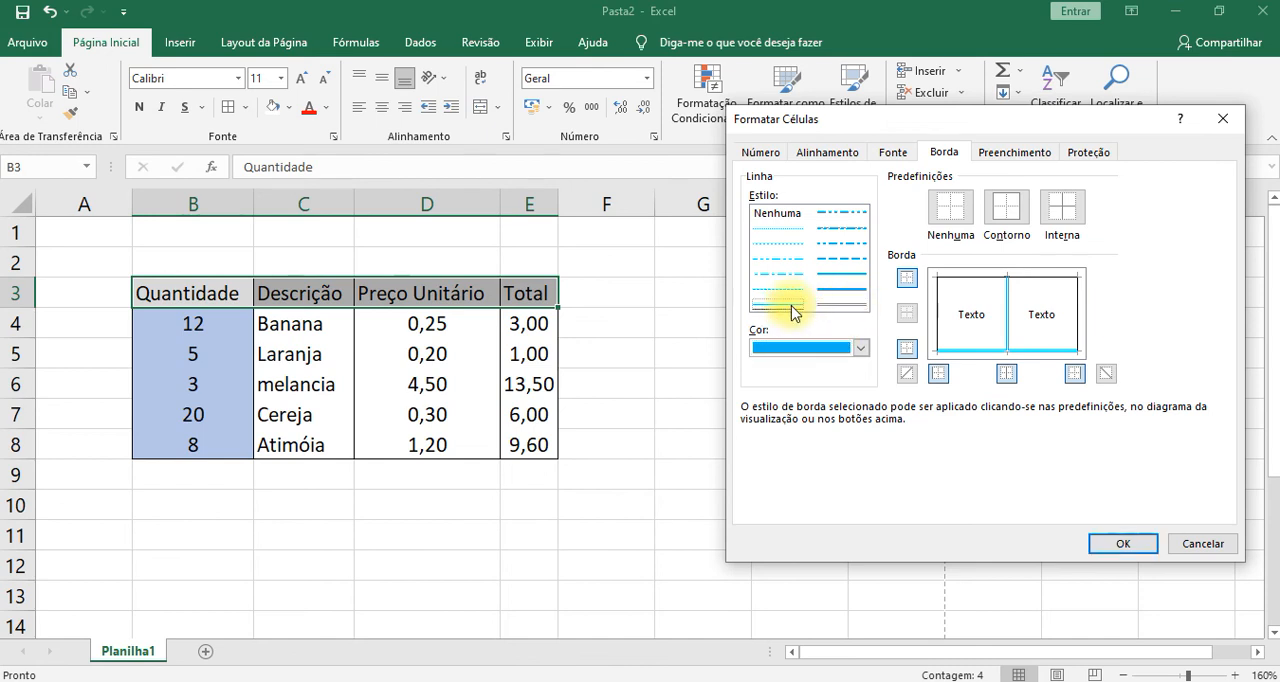
pyautogui.click(843, 306)
pyautogui.click(1018, 312)
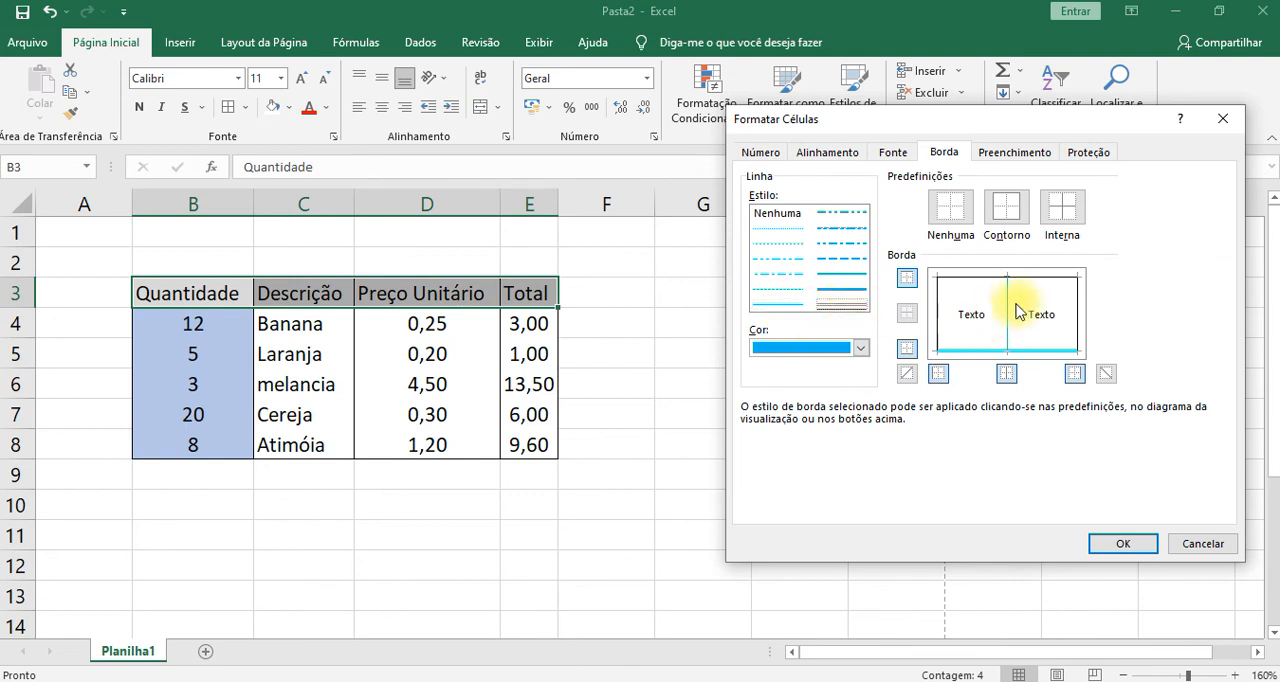
# Switch the border colour to black and reapply it to the header row's double bottom border and inner vertical borders.
pyautogui.click(858, 348)
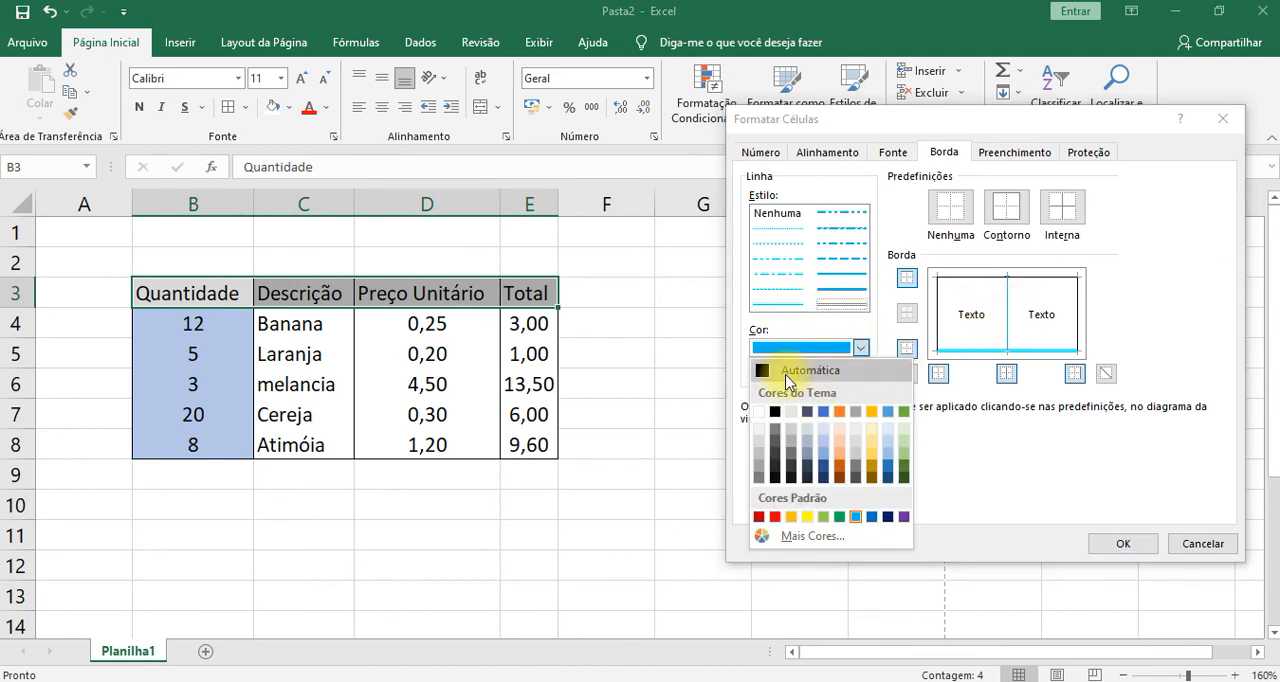
pyautogui.click(775, 412)
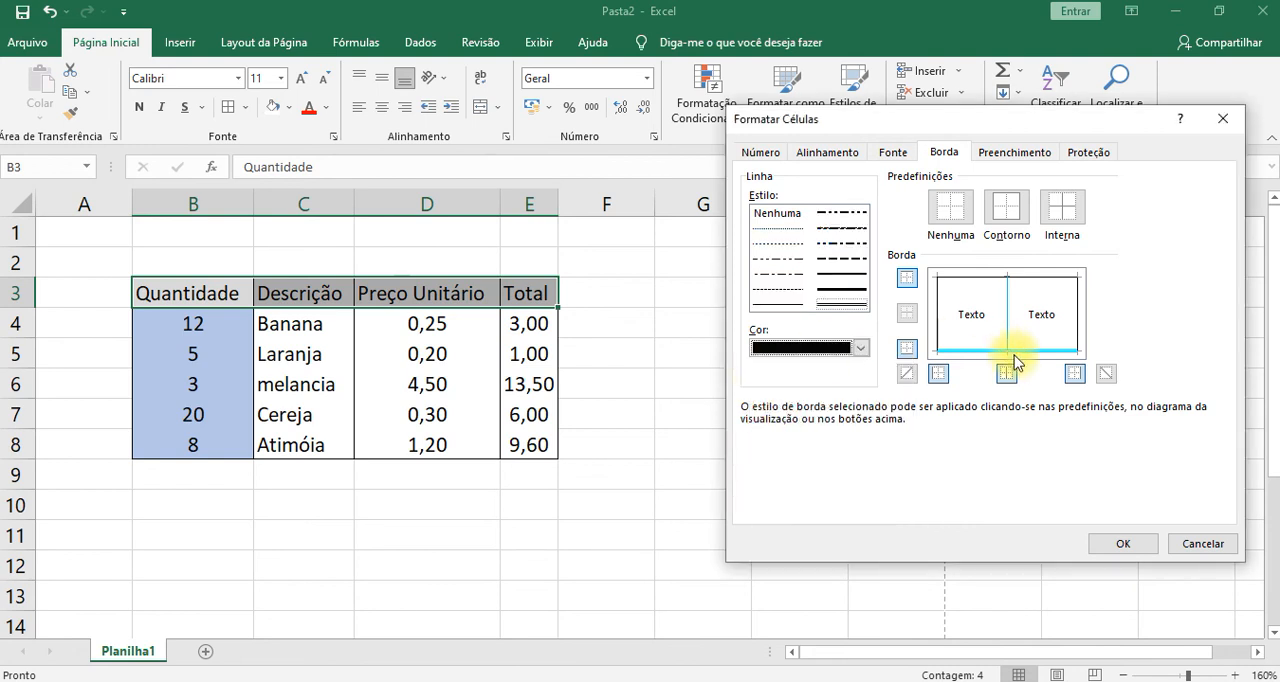
pyautogui.click(1014, 349)
pyautogui.click(805, 308)
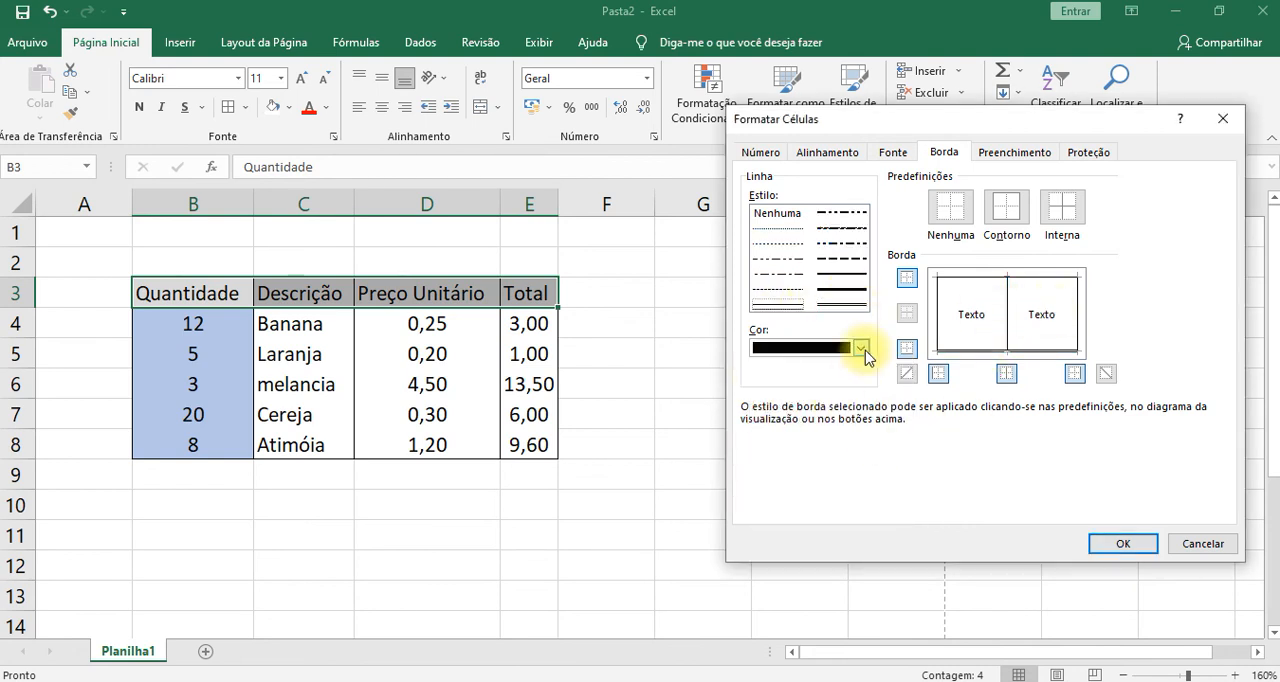
pyautogui.click(1110, 543)
pyautogui.click(640, 354)
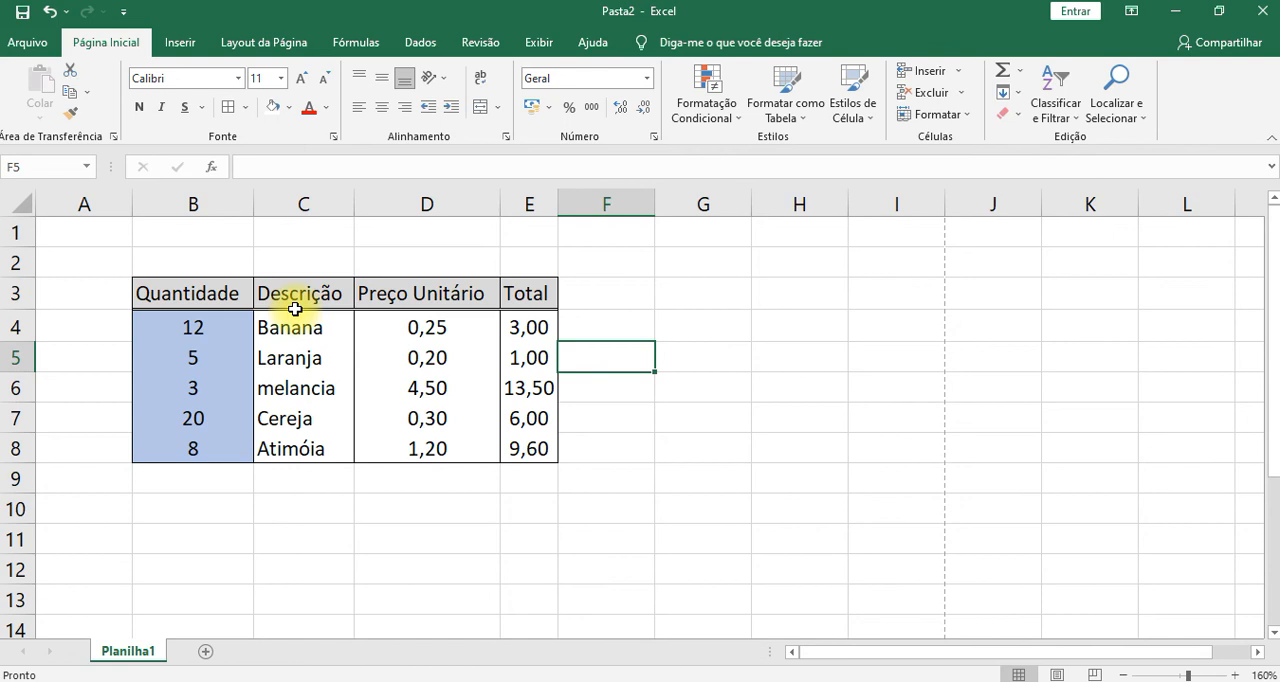
# Fill the total values in E4:E8 with a light green theme colour.
pyautogui.scroll(4, 320, 314)
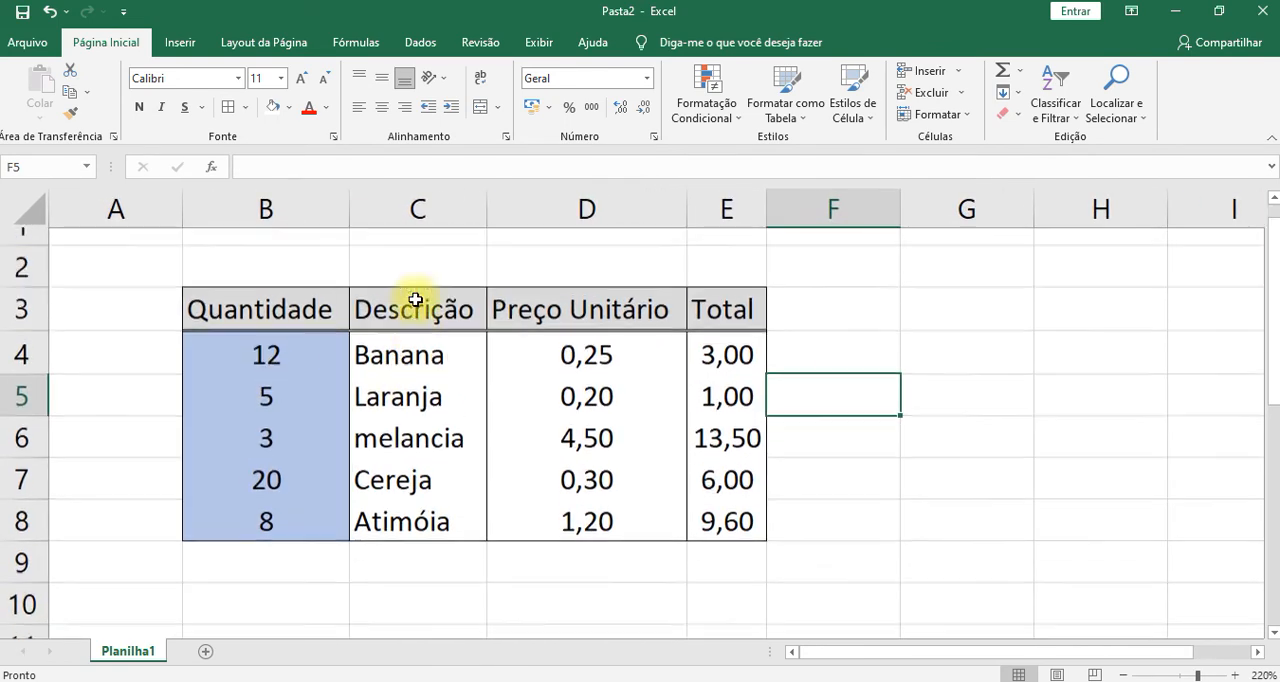
pyautogui.scroll(1, 415, 300)
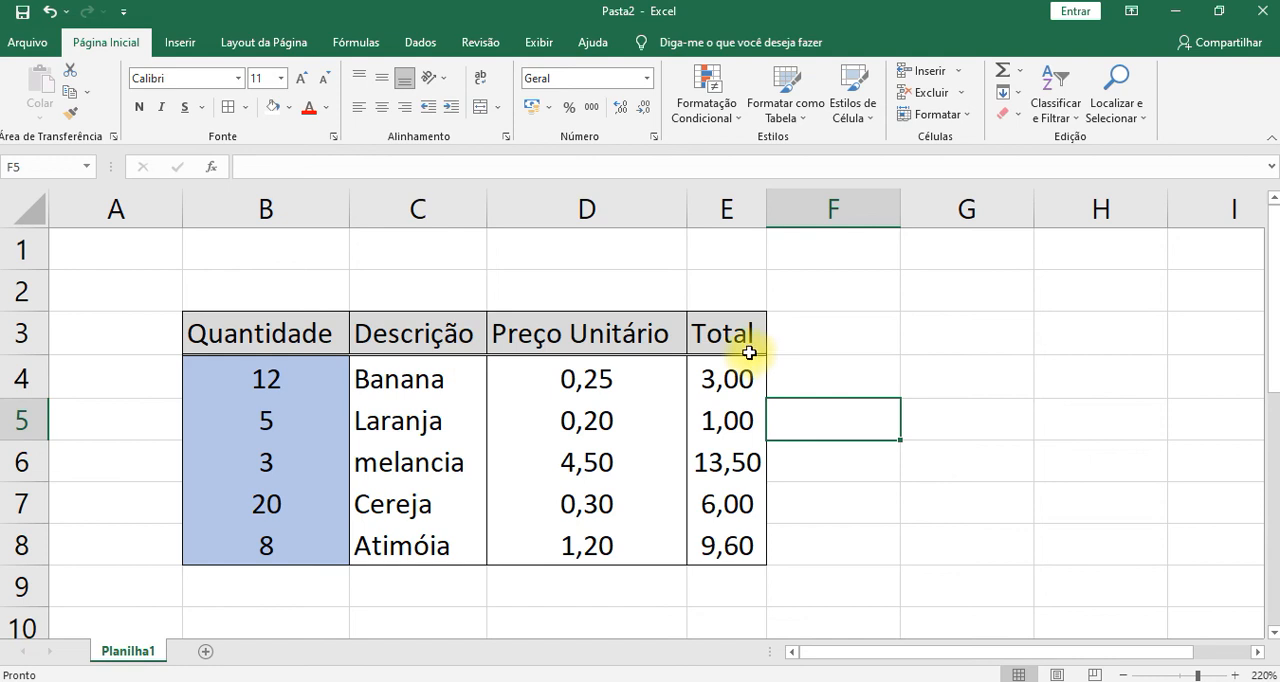
pyautogui.keyDown('ctrl'); pyautogui.scroll(-5, 749, 352); pyautogui.keyUp('ctrl')
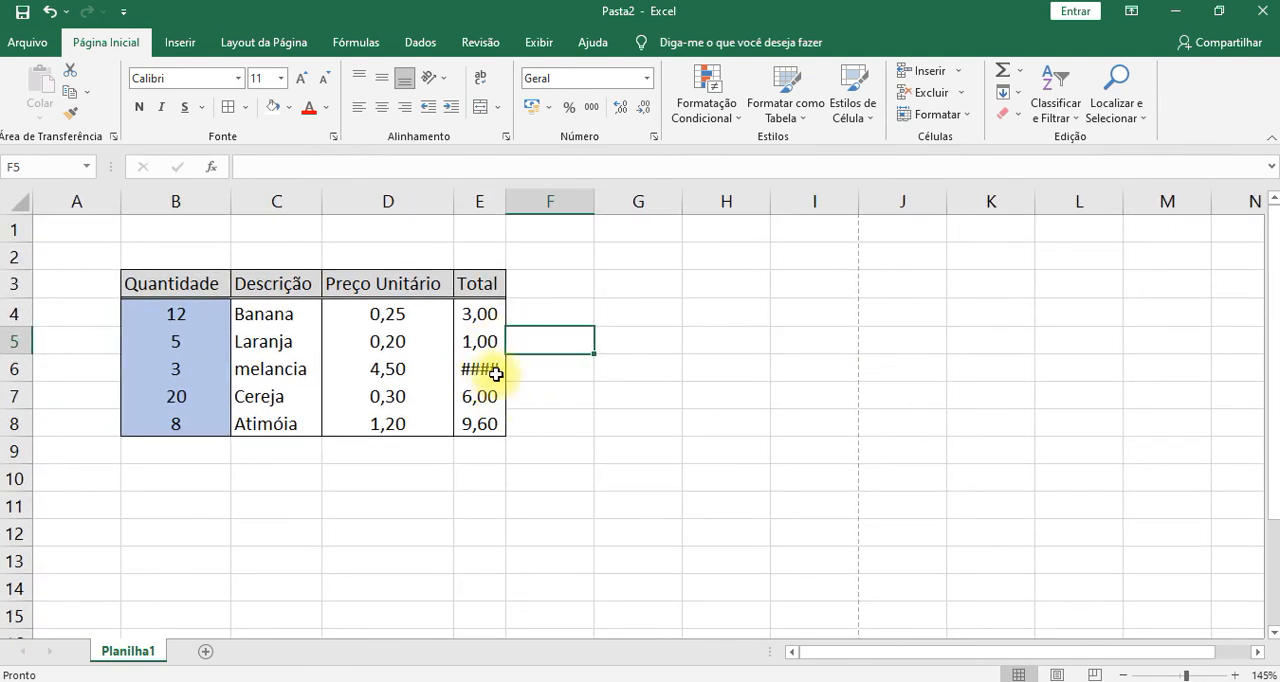
pyautogui.moveTo(489, 314); pyautogui.dragTo(485, 422)
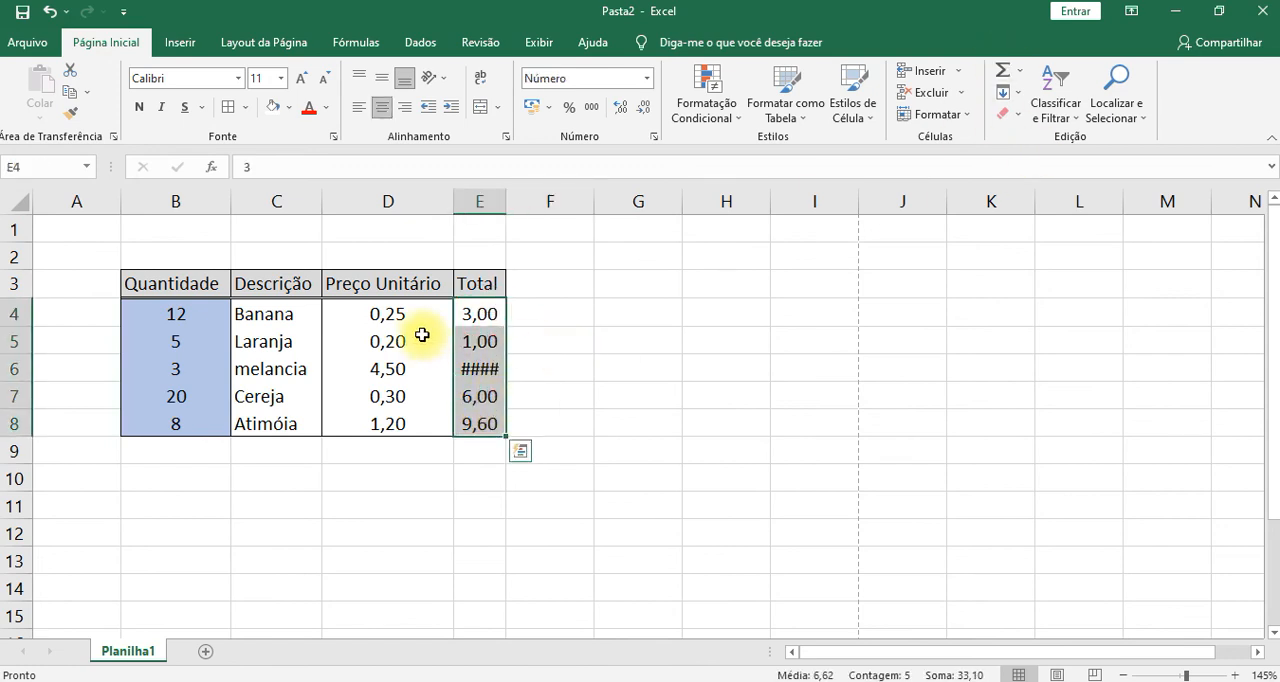
pyautogui.click(290, 110)
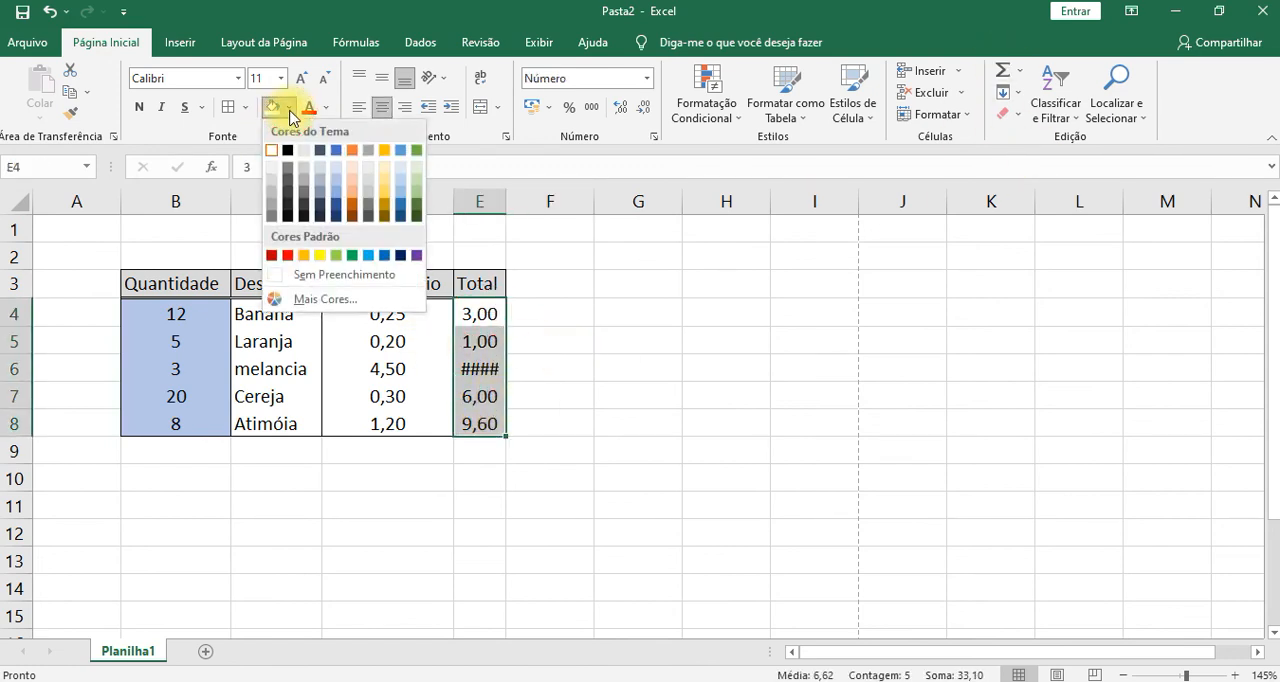
pyautogui.click(428, 170)
pyautogui.click(694, 450)
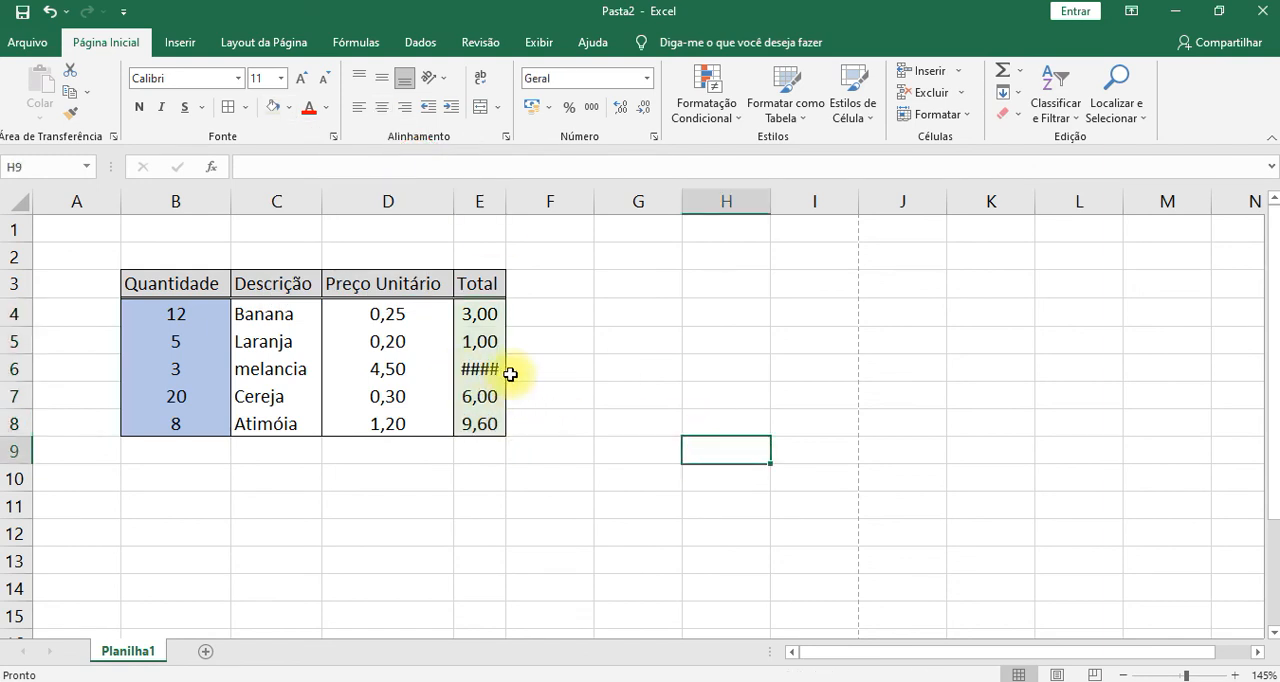
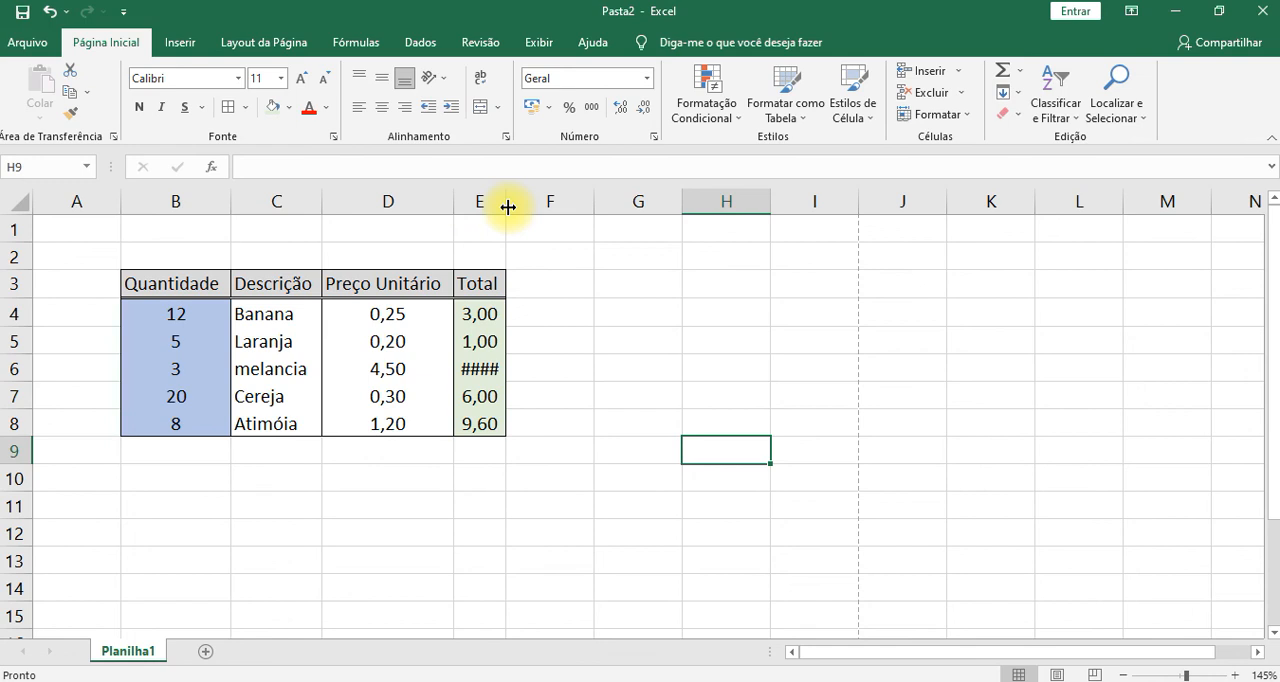
# AutoFit column E to its contents so every value in the Total column fits.
pyautogui.doubleClick(508, 206)
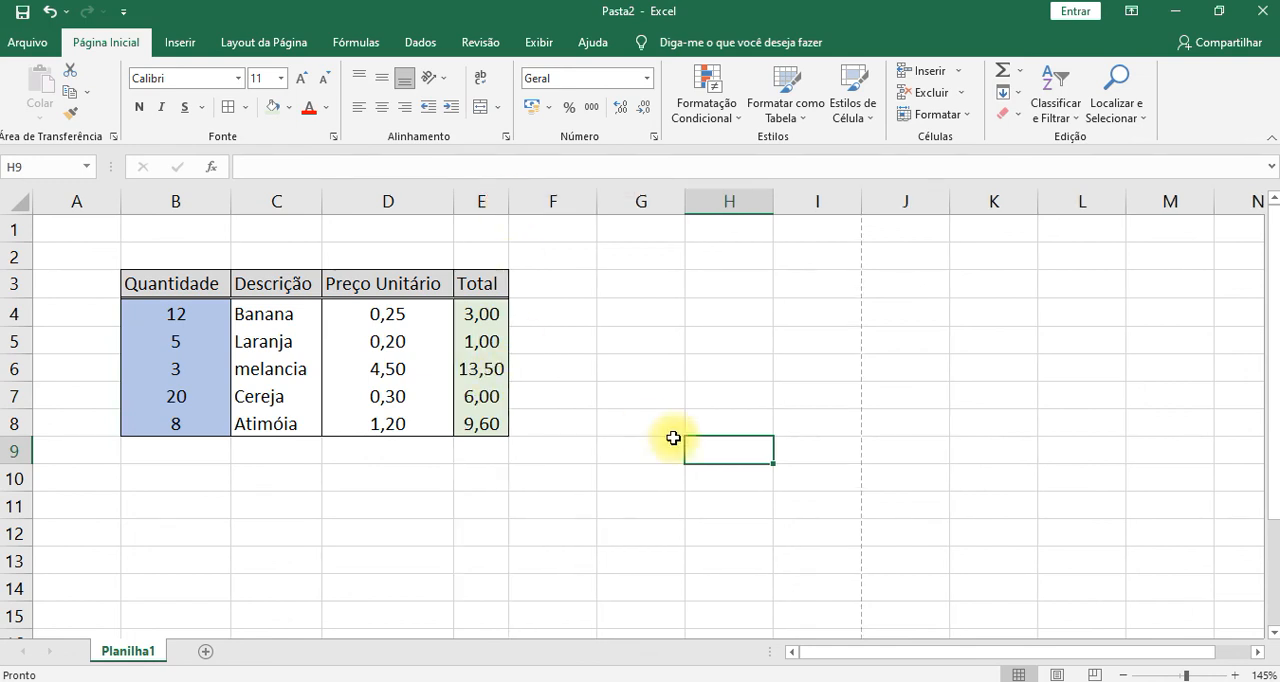
# Narrow column E below its content width and try a test entry "s" in F3, clearing it again.
pyautogui.moveTo(504, 206); pyautogui.dragTo(483, 203)
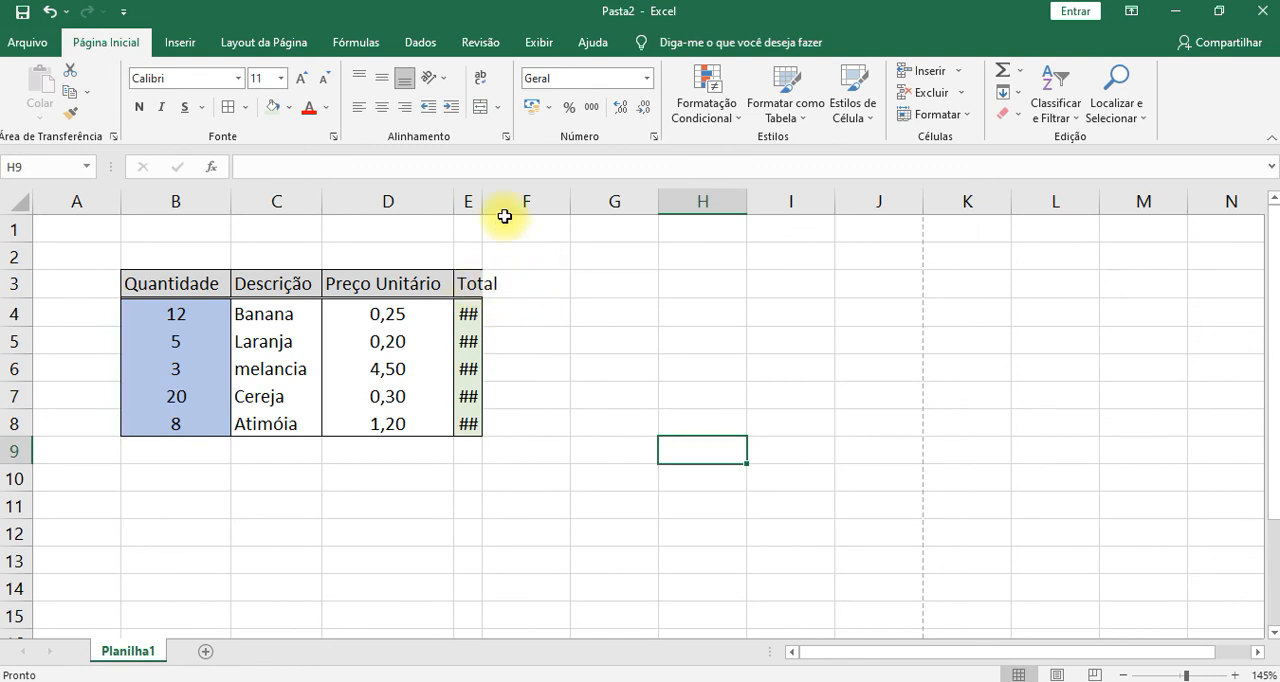
pyautogui.click(529, 283)
pyautogui.doubleClick(529, 283)
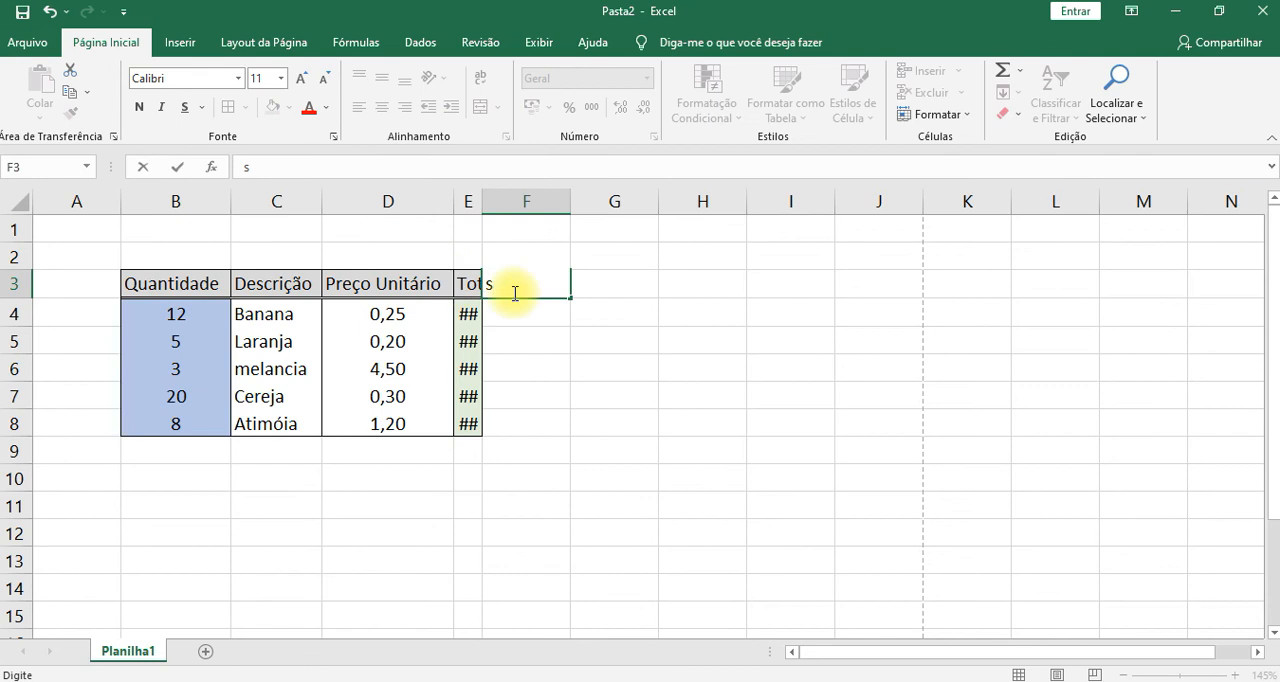
pyautogui.click(574, 389)
pyautogui.click(507, 288)
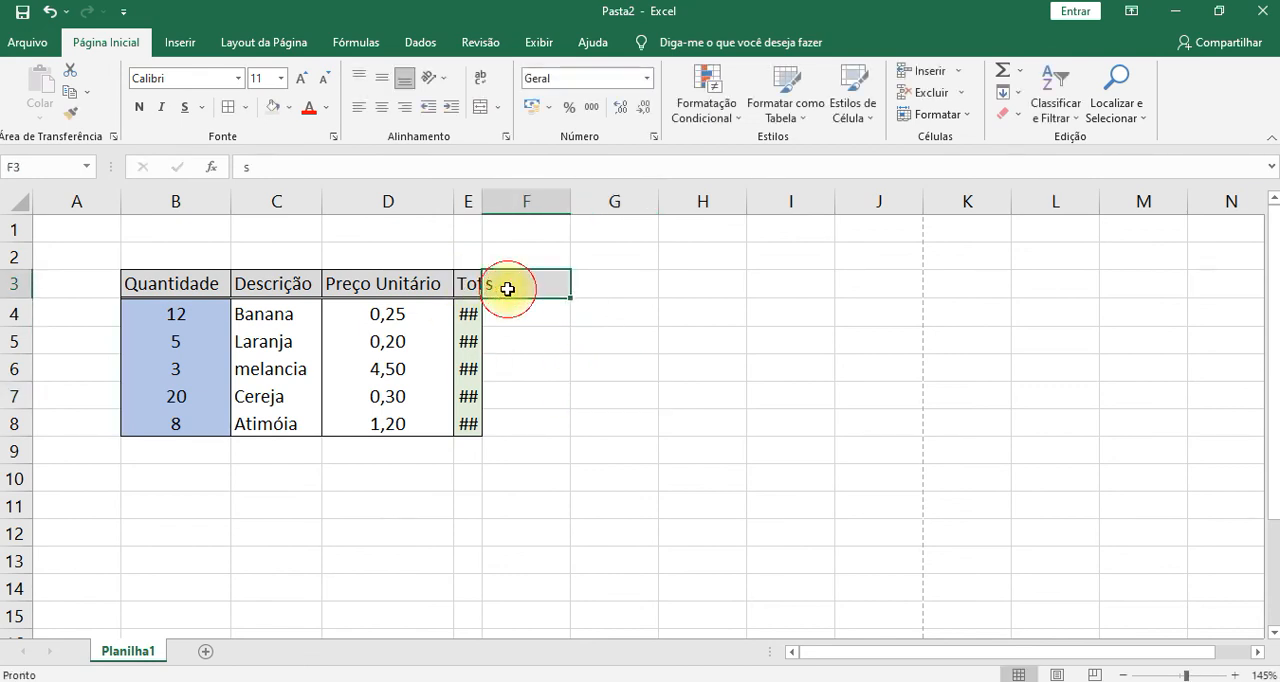
pyautogui.press('Delete')
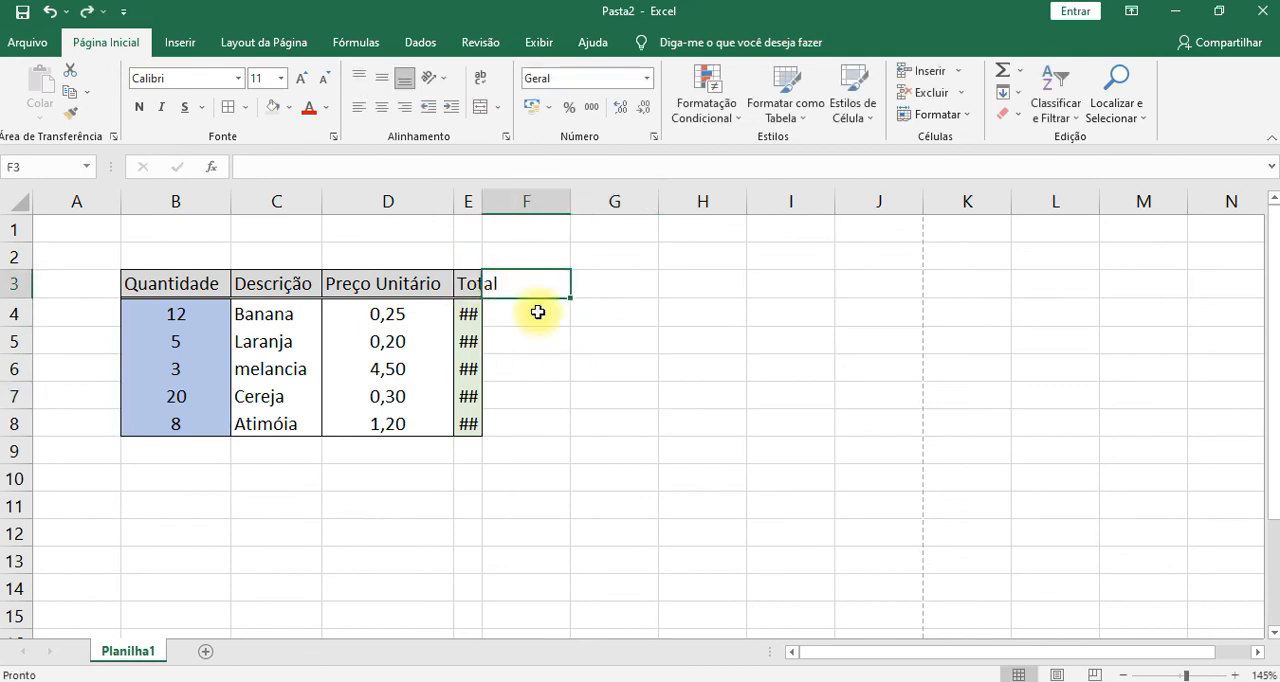
# Widen the narrowed Total column E back to its content width with AutoFit.
pyautogui.doubleClick(482, 201)
pyautogui.click(602, 400)
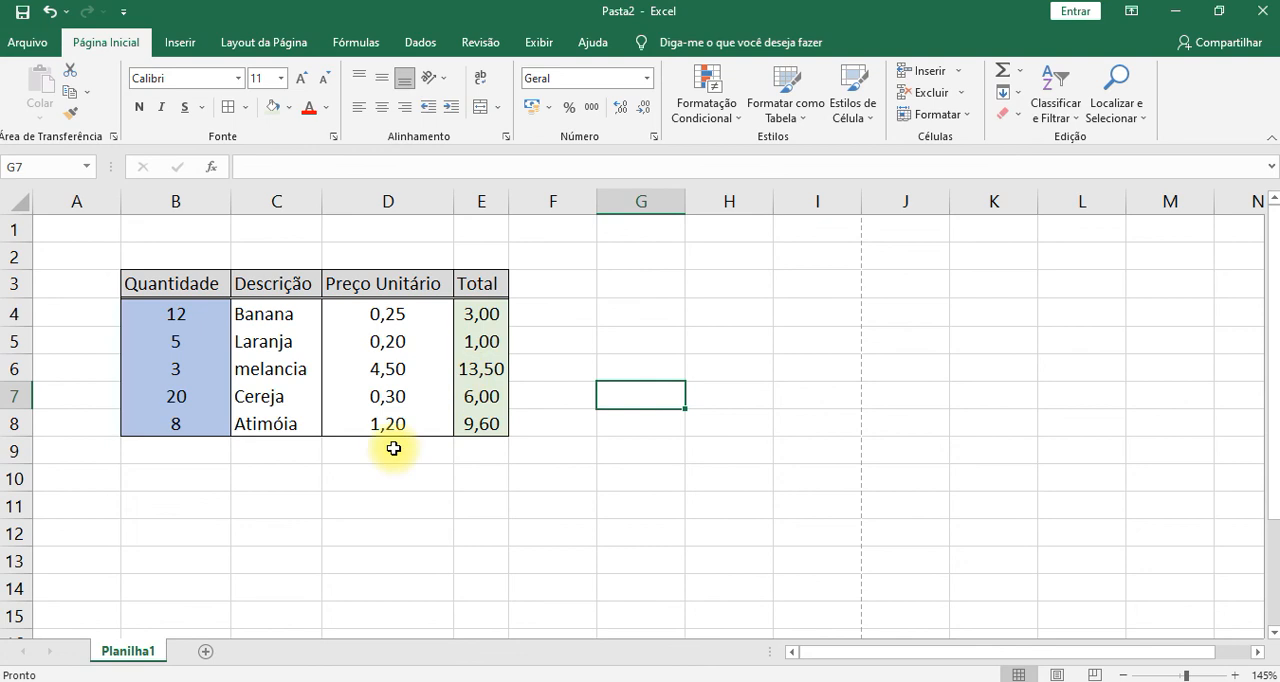
# Enter the label Total in D9 and the value 33,10 in E9 below the table.
pyautogui.click(363, 457)
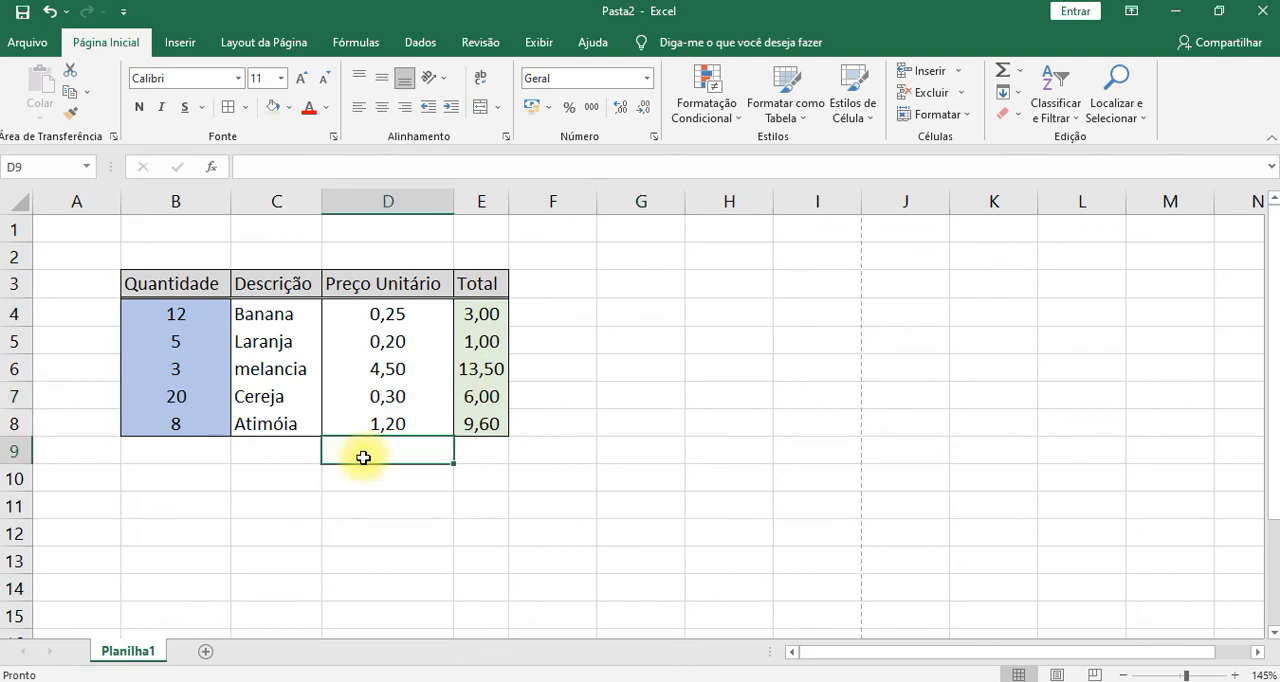
pyautogui.write('Total')
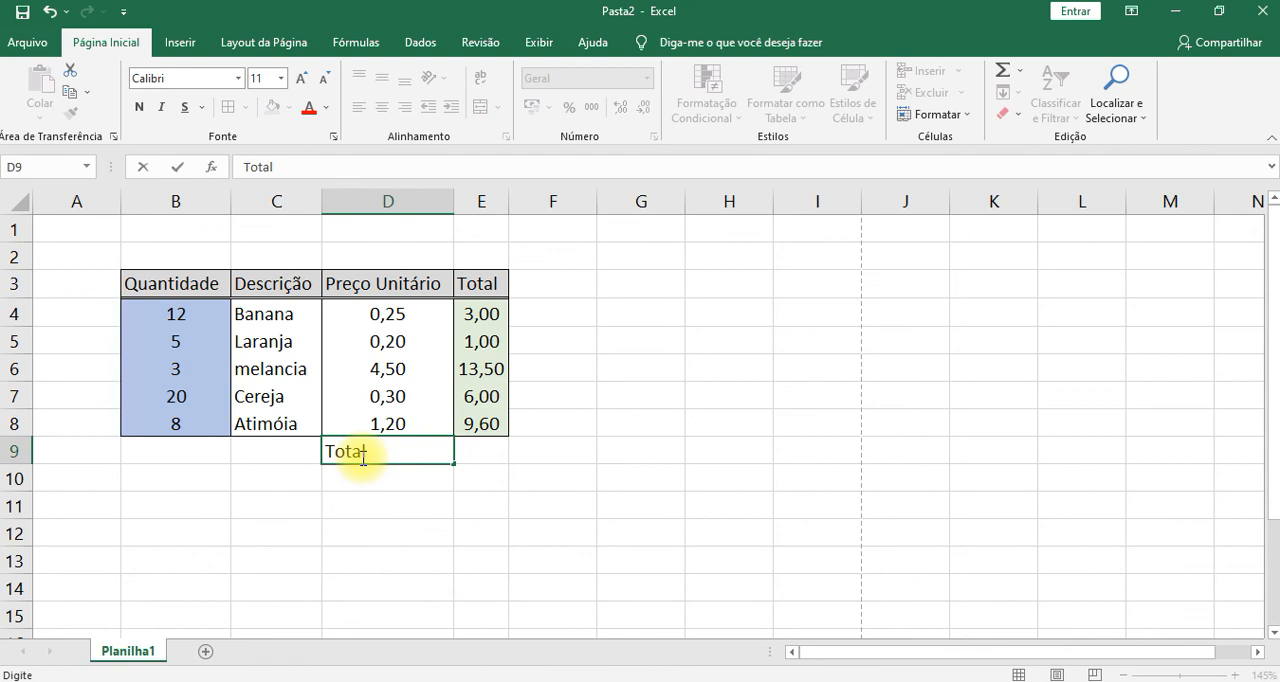
pyautogui.press('Tab')
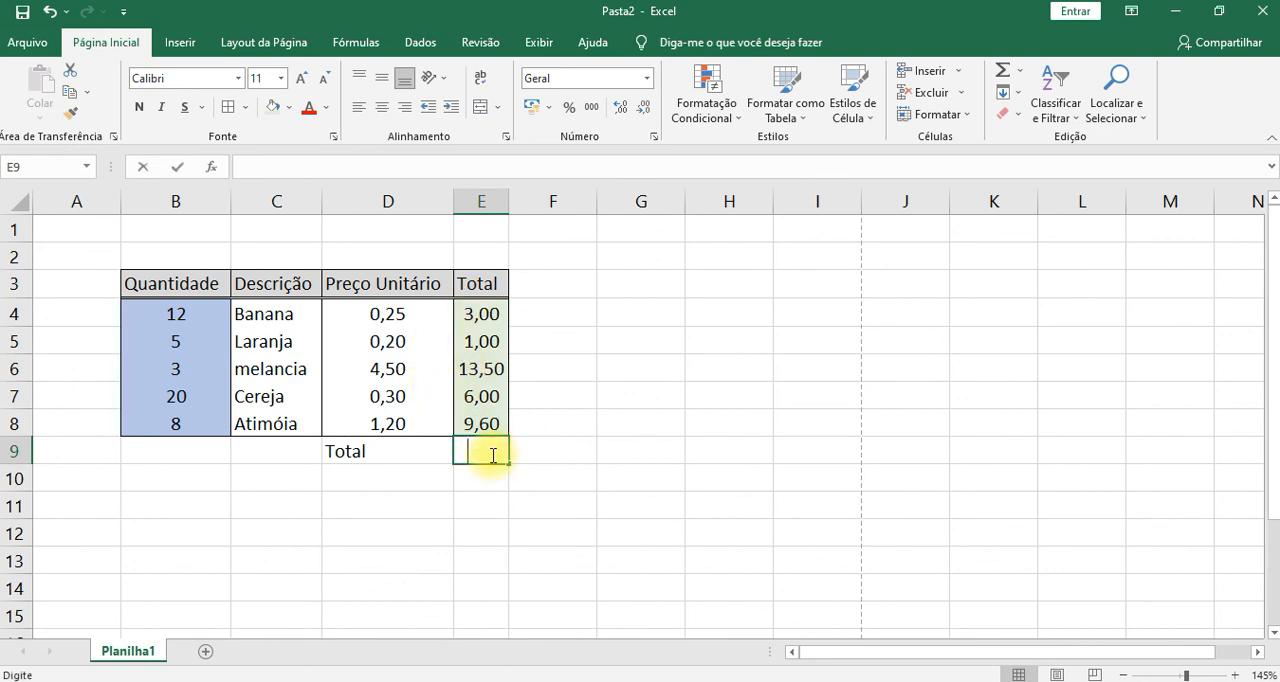
pyautogui.write('33,1')
pyautogui.press('Return')
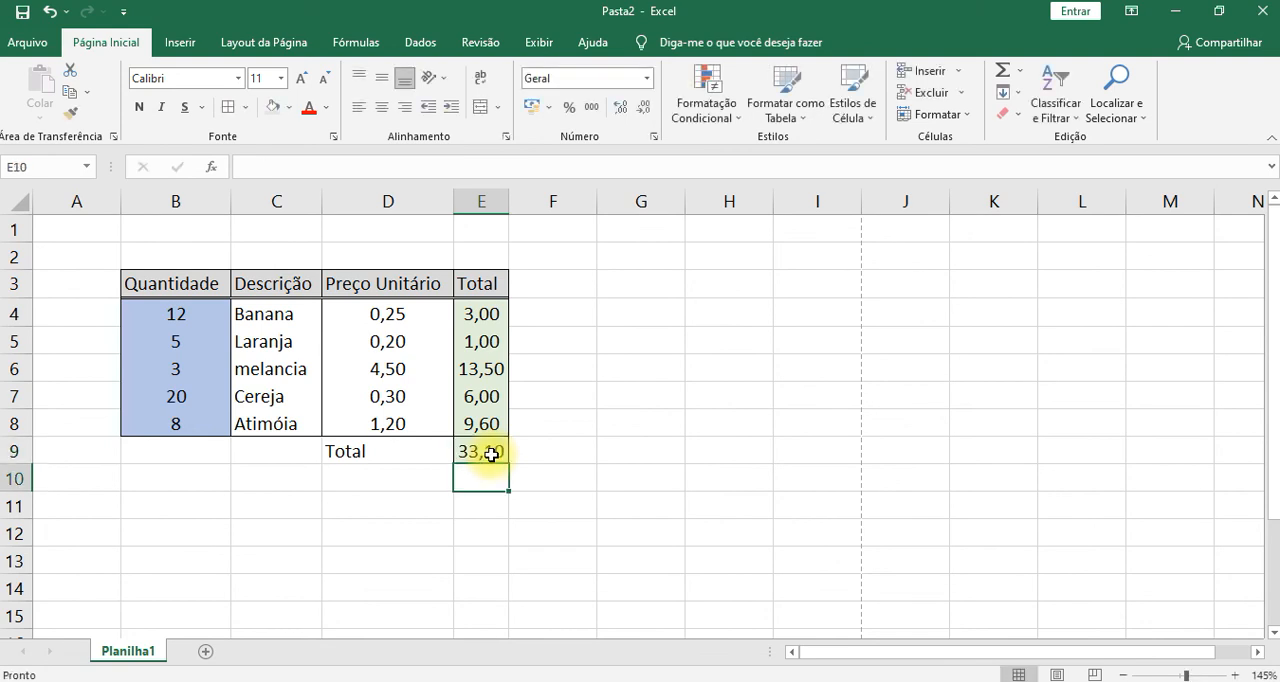
pyautogui.scroll(-1, 586, 457)
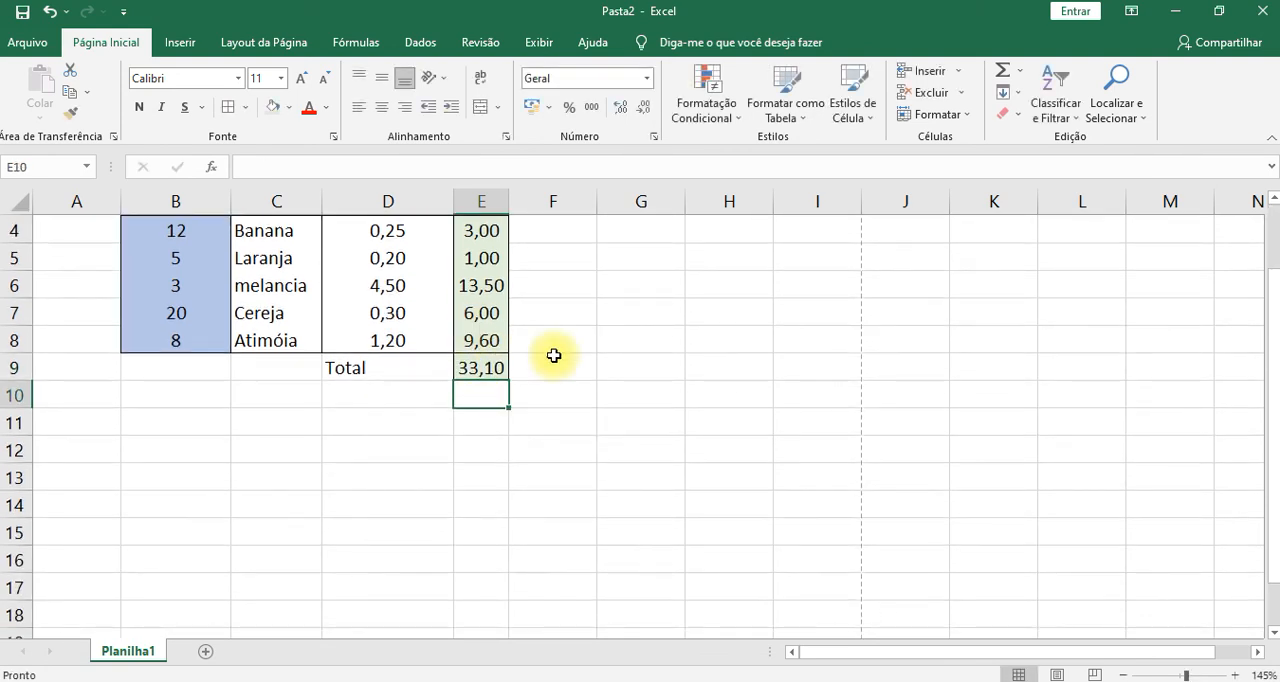
pyautogui.scroll(1, 554, 356)
pyautogui.click(630, 422)
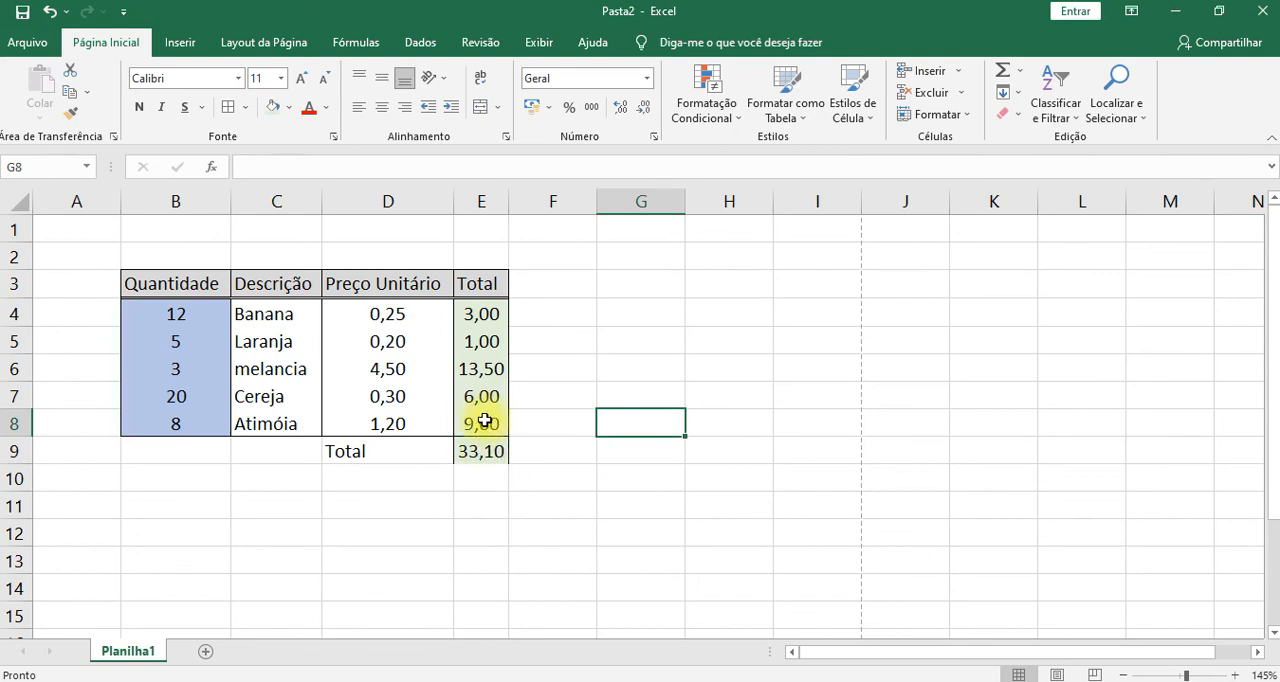
# Fill the grand total cell E9 with the standard yellow colour.
pyautogui.click(473, 449)
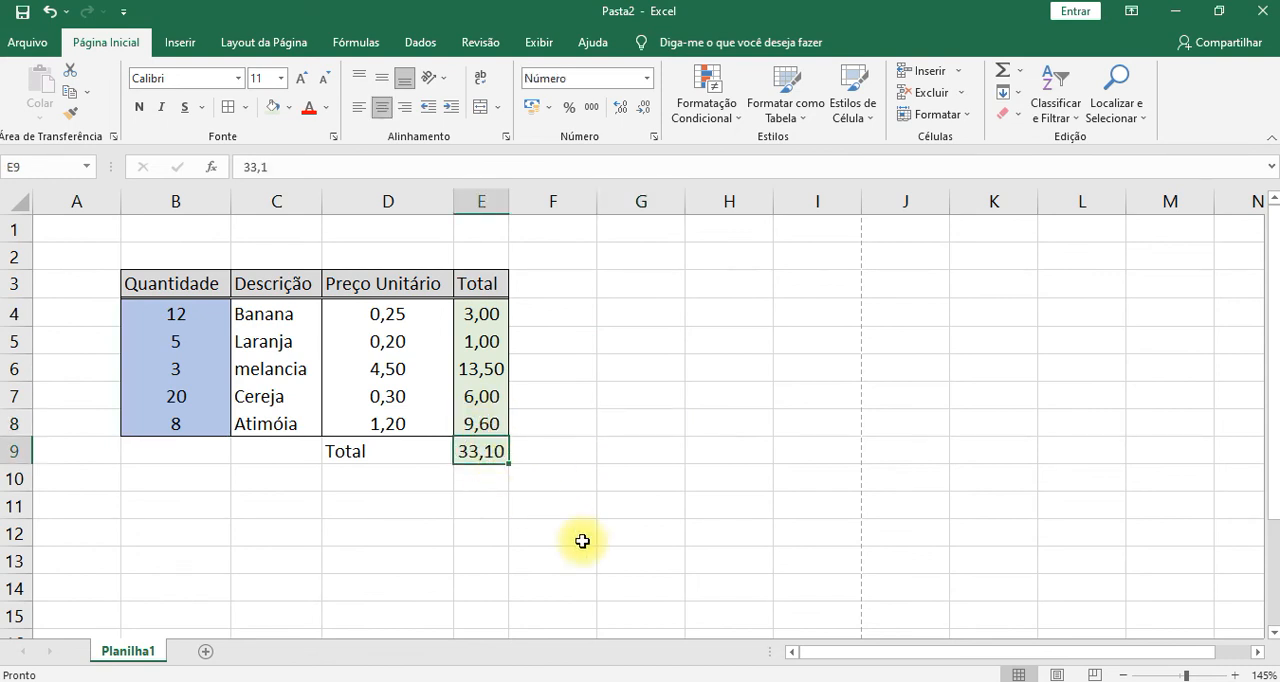
pyautogui.click(288, 107)
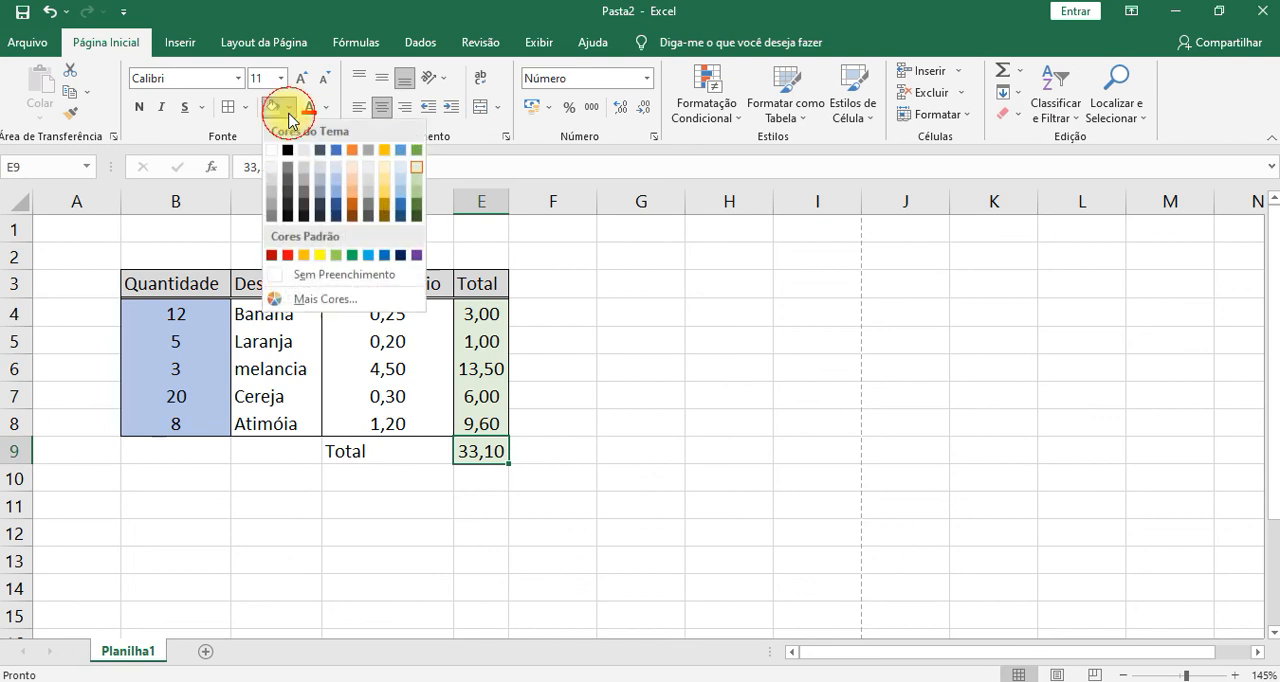
pyautogui.click(321, 256)
pyautogui.click(710, 450)
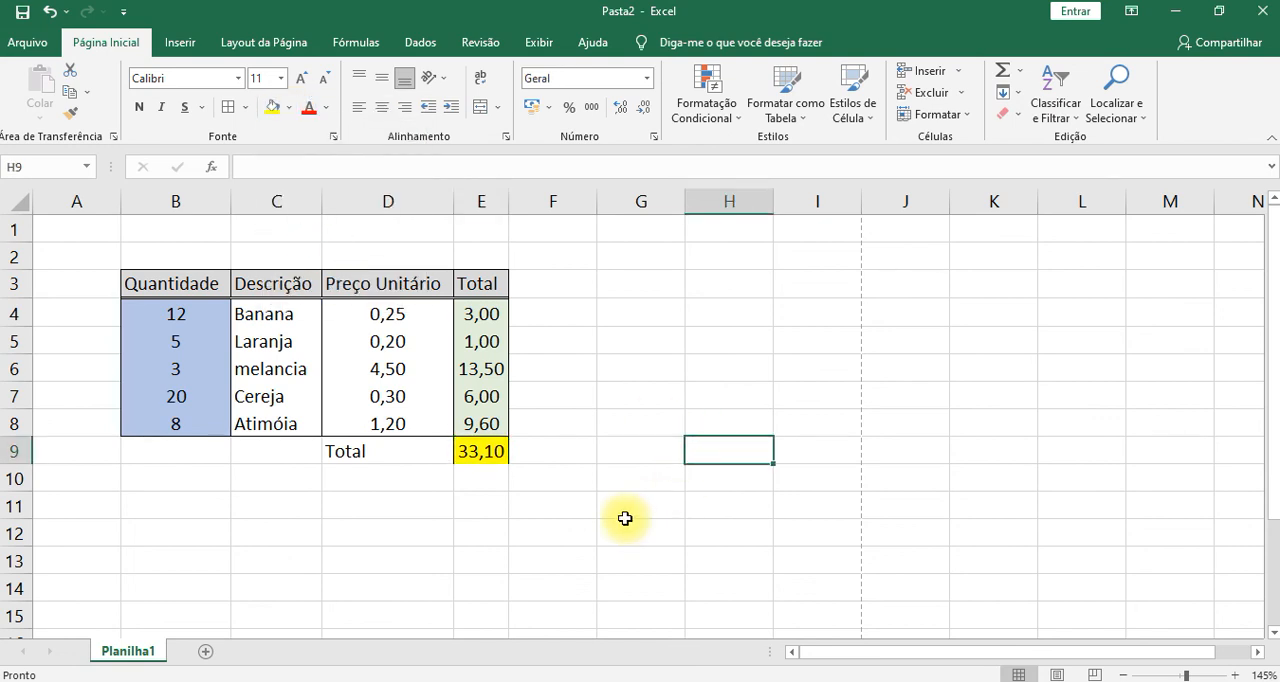
# Try thick outside borders on the grand total cell E9.
pyautogui.click(470, 449)
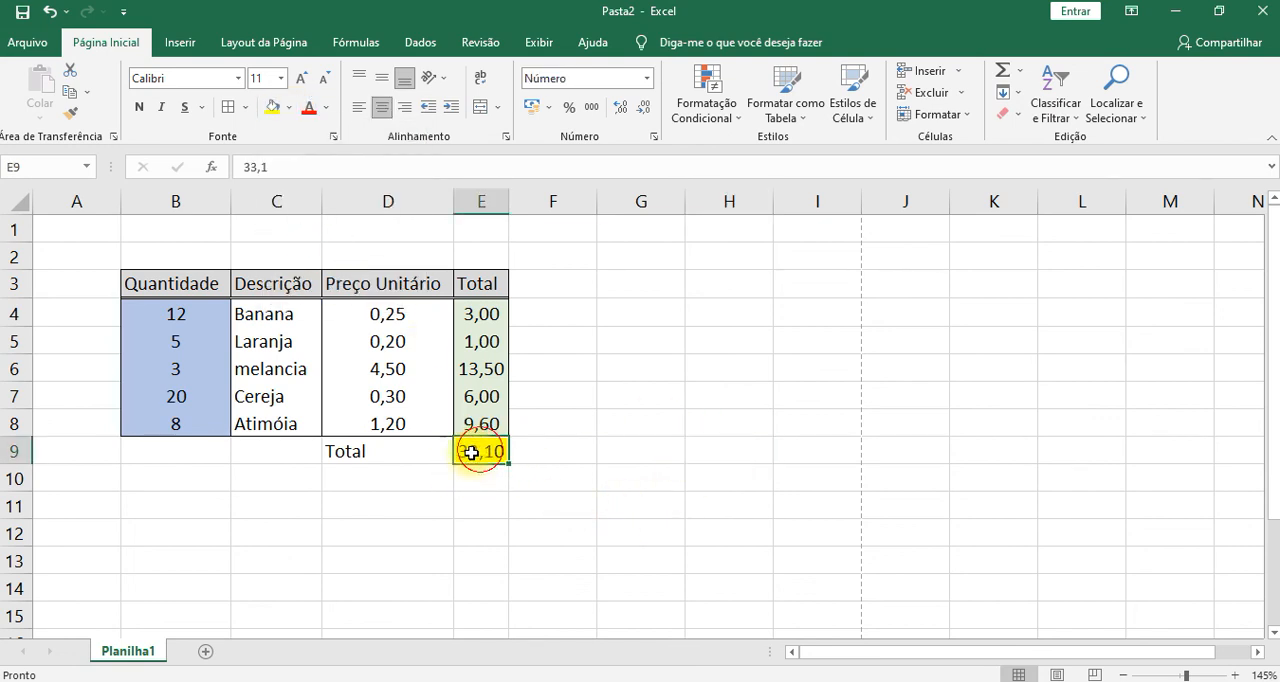
pyautogui.click(246, 108)
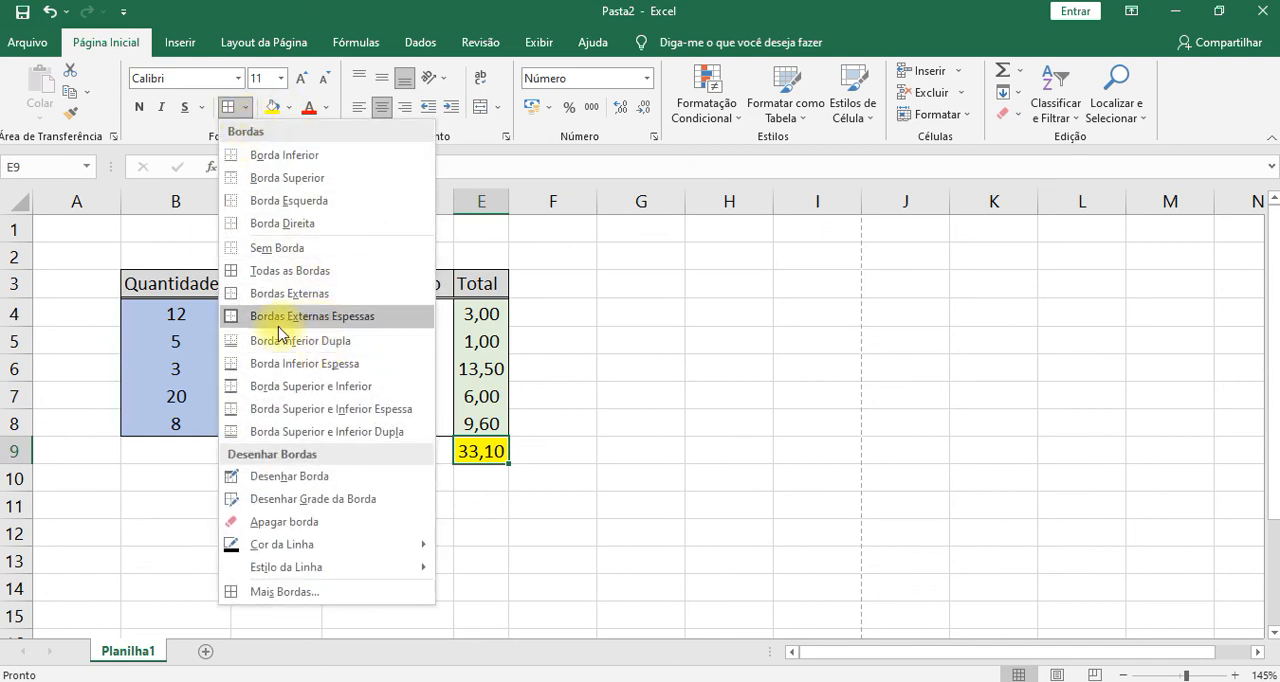
pyautogui.click(362, 316)
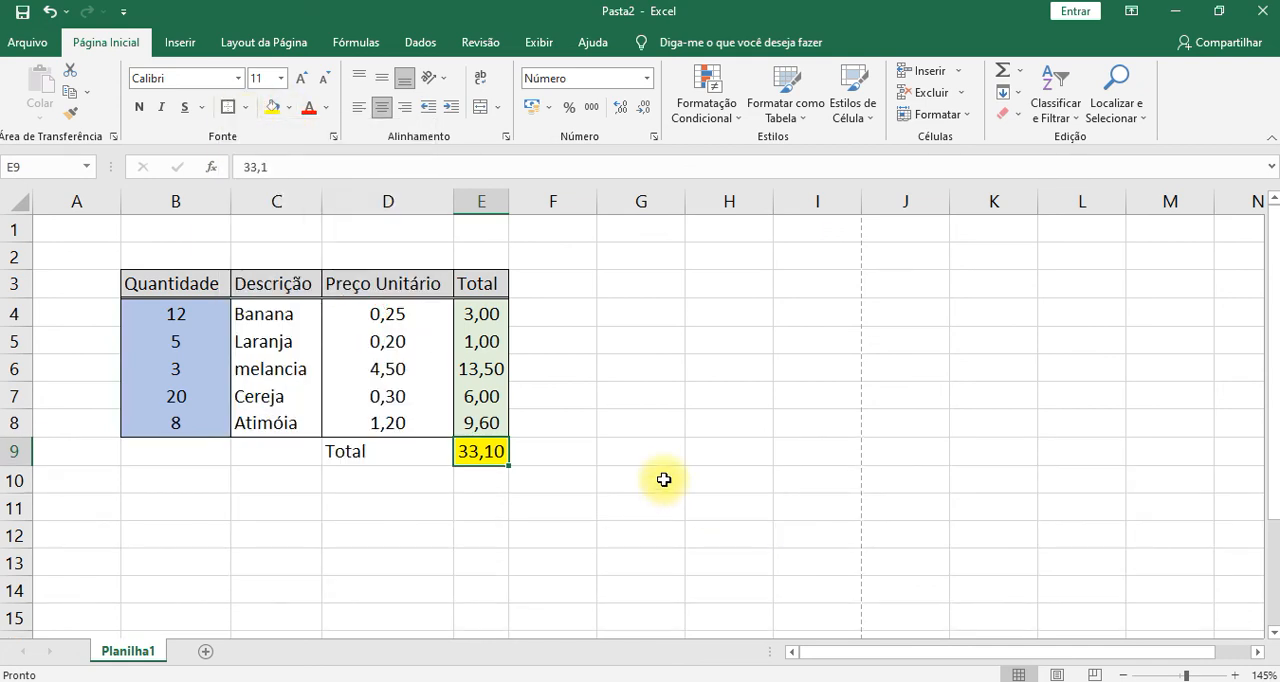
pyautogui.click(660, 478)
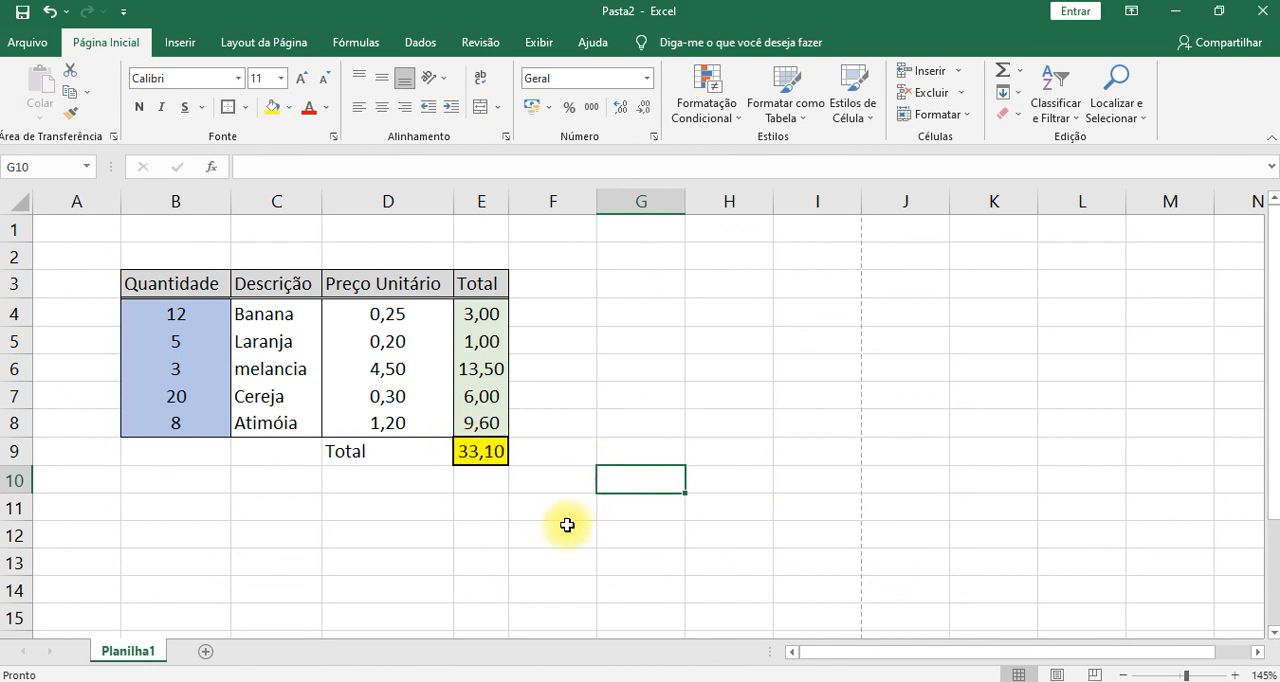
# Apply regular thin outside borders to the grand total cell E9 and to its label cell D9.
pyautogui.click(495, 451)
pyautogui.click(245, 107)
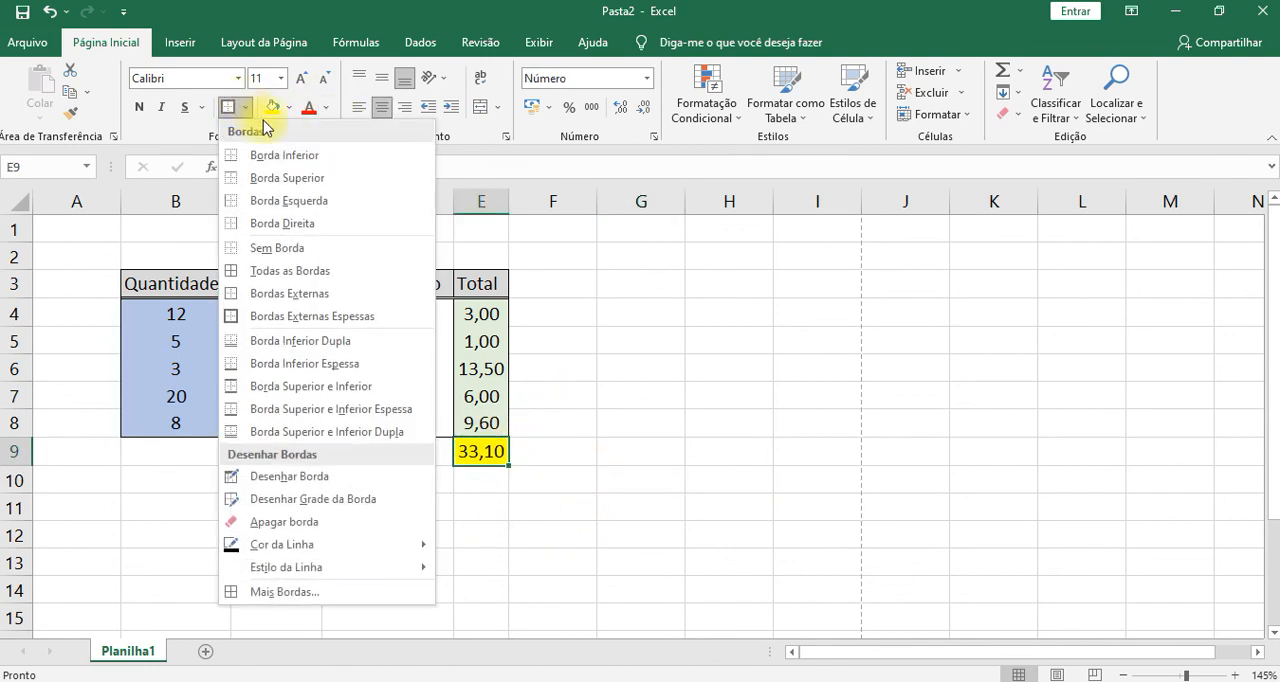
pyautogui.click(293, 293)
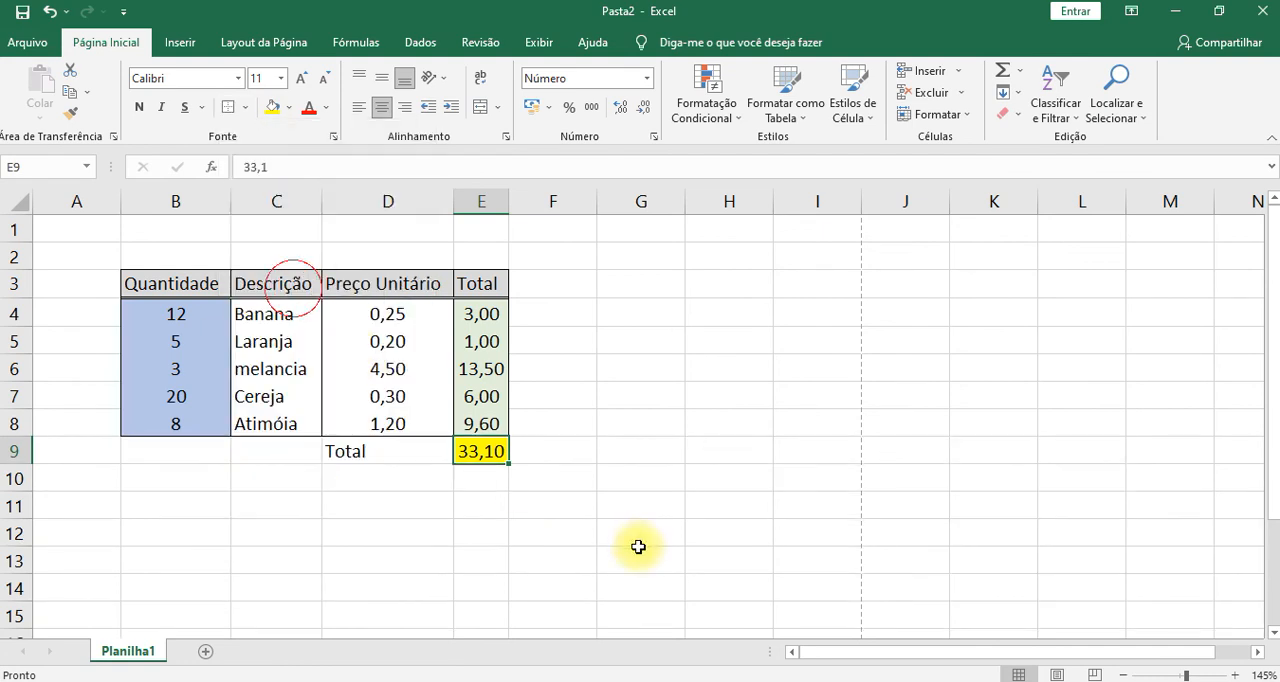
pyautogui.click(545, 478)
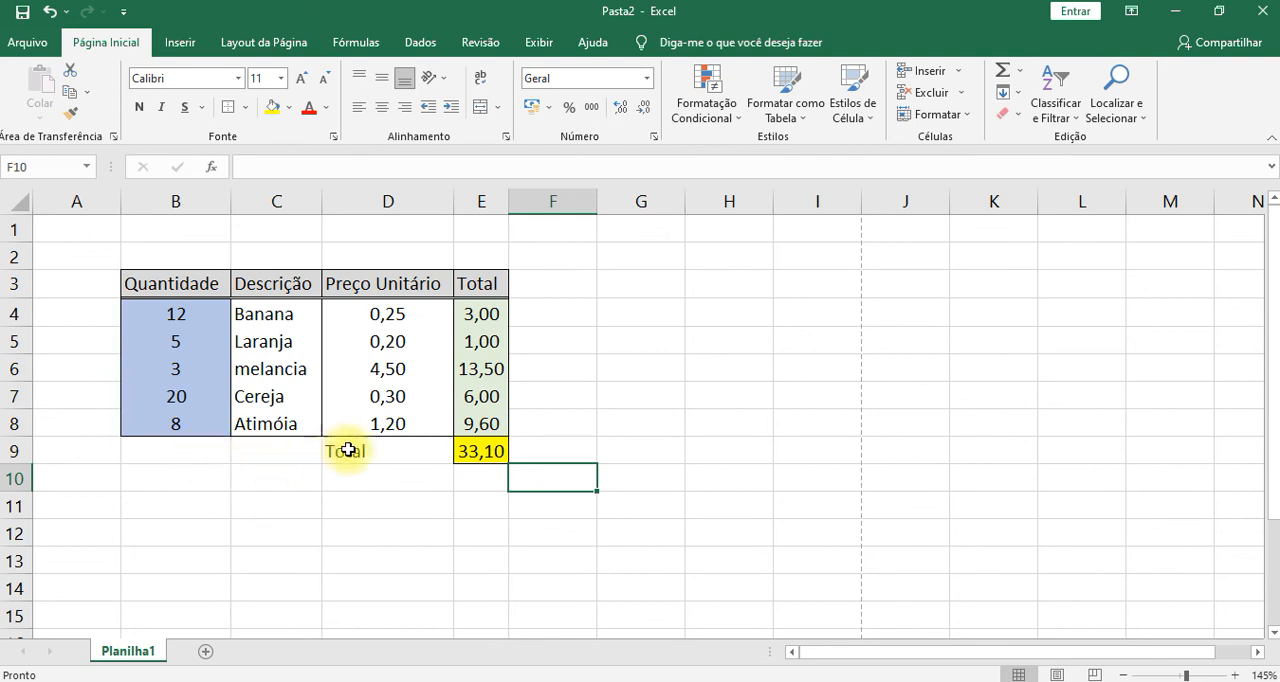
pyautogui.click(400, 452)
pyautogui.click(230, 108)
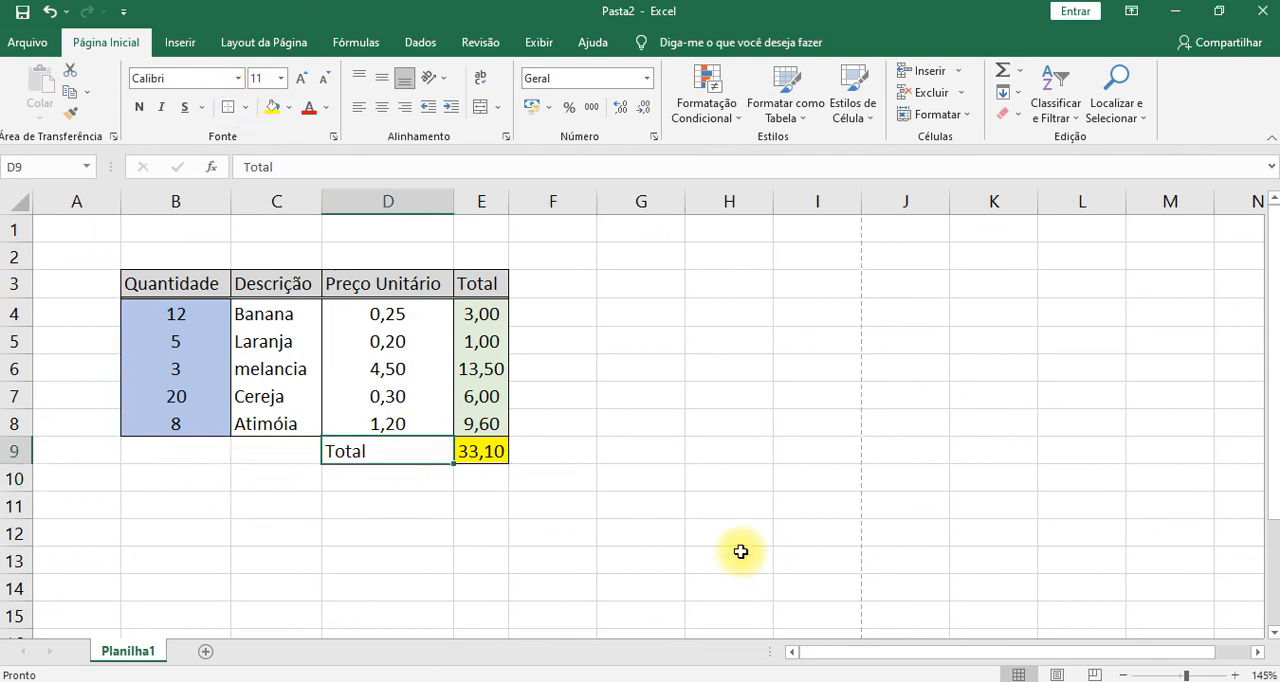
pyautogui.click(740, 551)
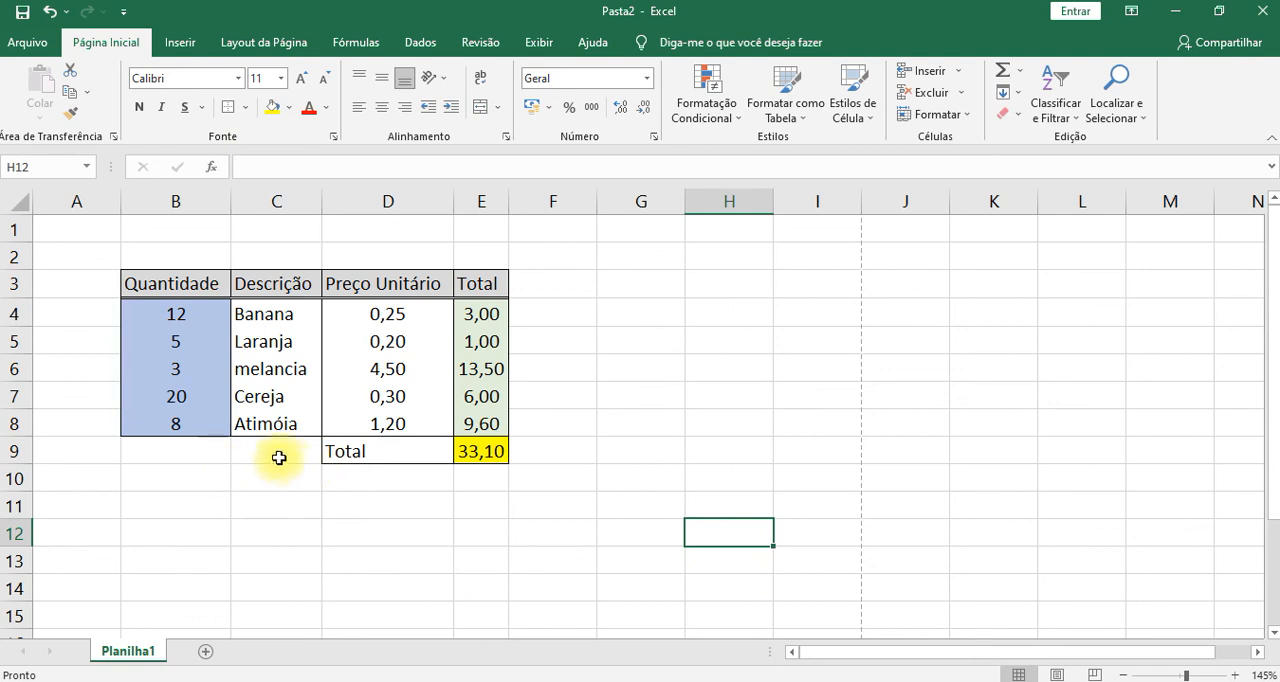
# Check the bordered table in the print preview and return to the worksheet.
pyautogui.click(17, 43)
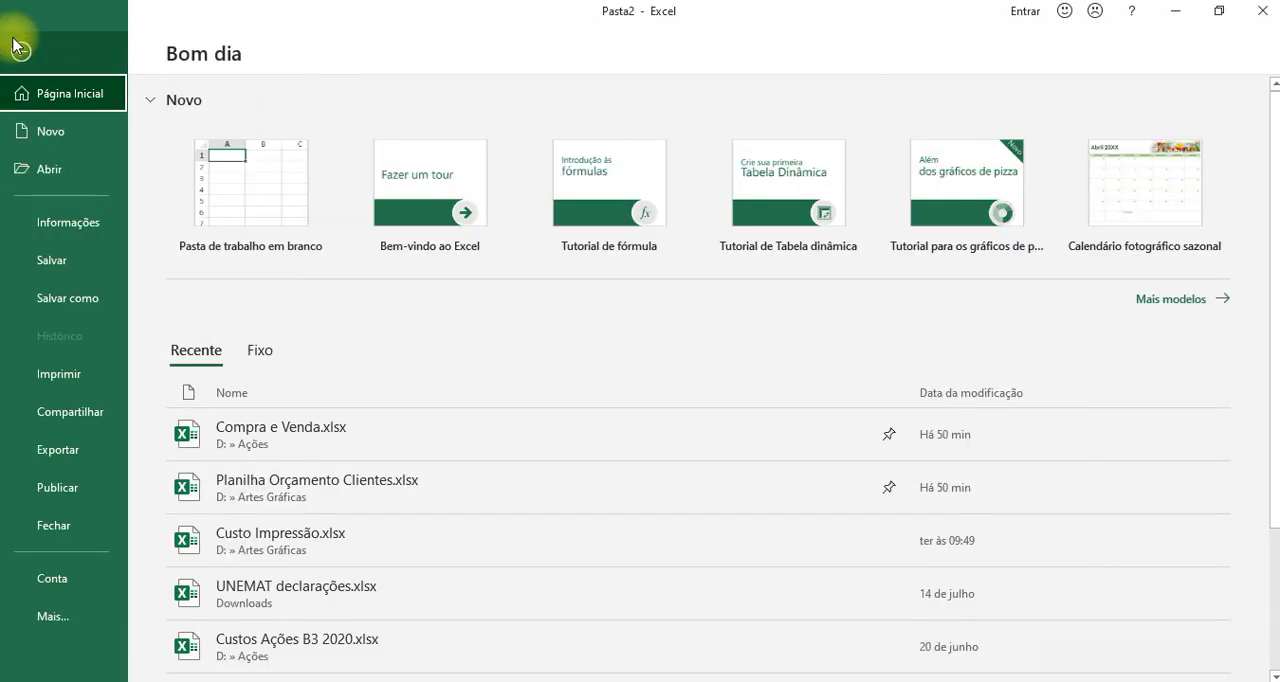
pyautogui.click(60, 374)
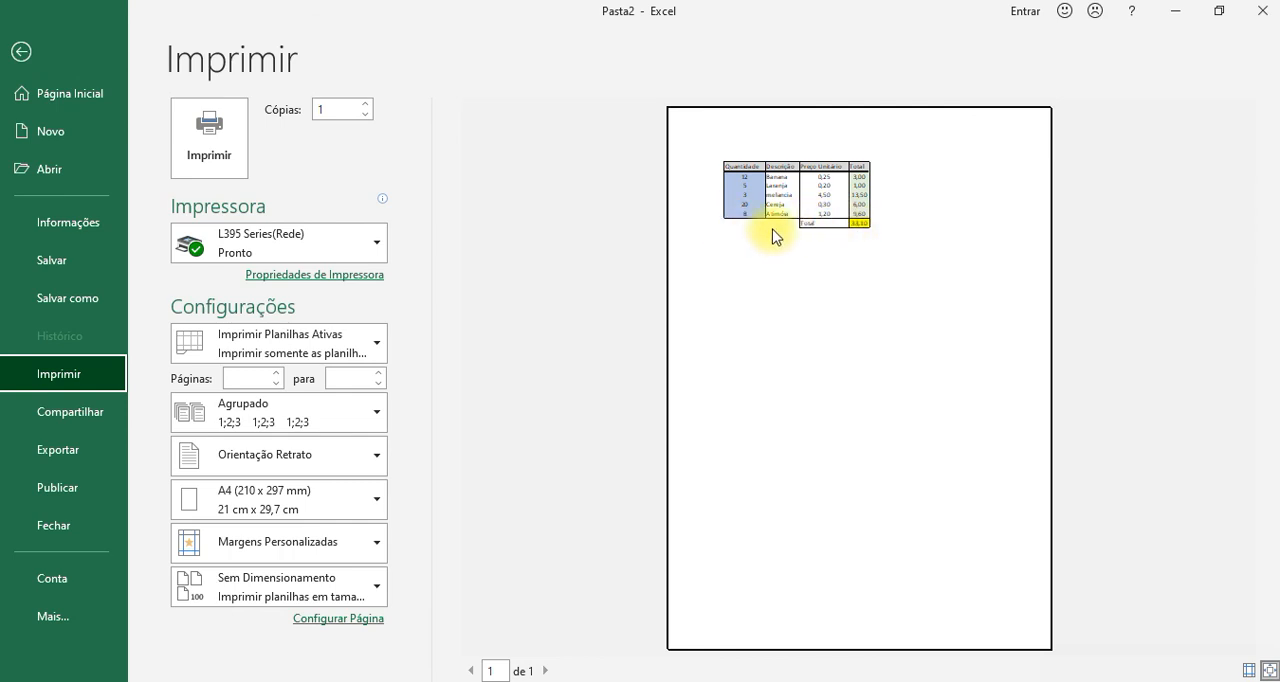
pyautogui.click(24, 54)
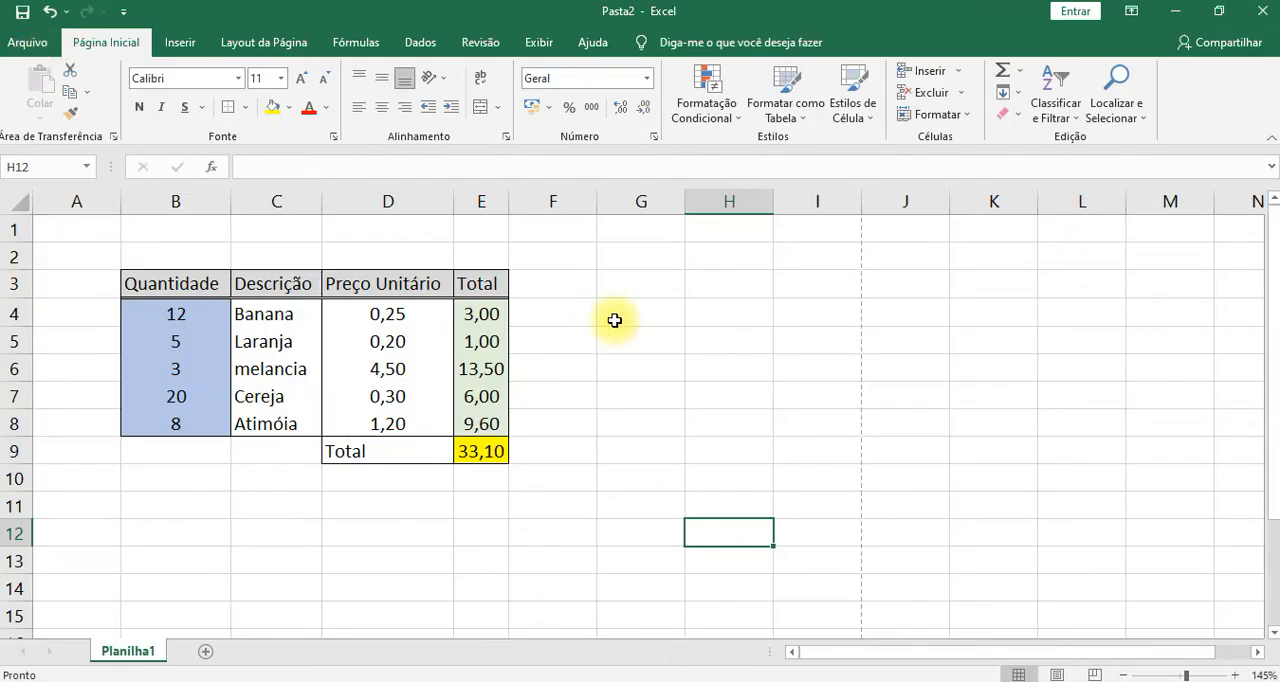
pyautogui.click(403, 531)
# Apply outside borders around the range B9:D9 in the total row.
pyautogui.moveTo(157, 446); pyautogui.dragTo(337, 443)
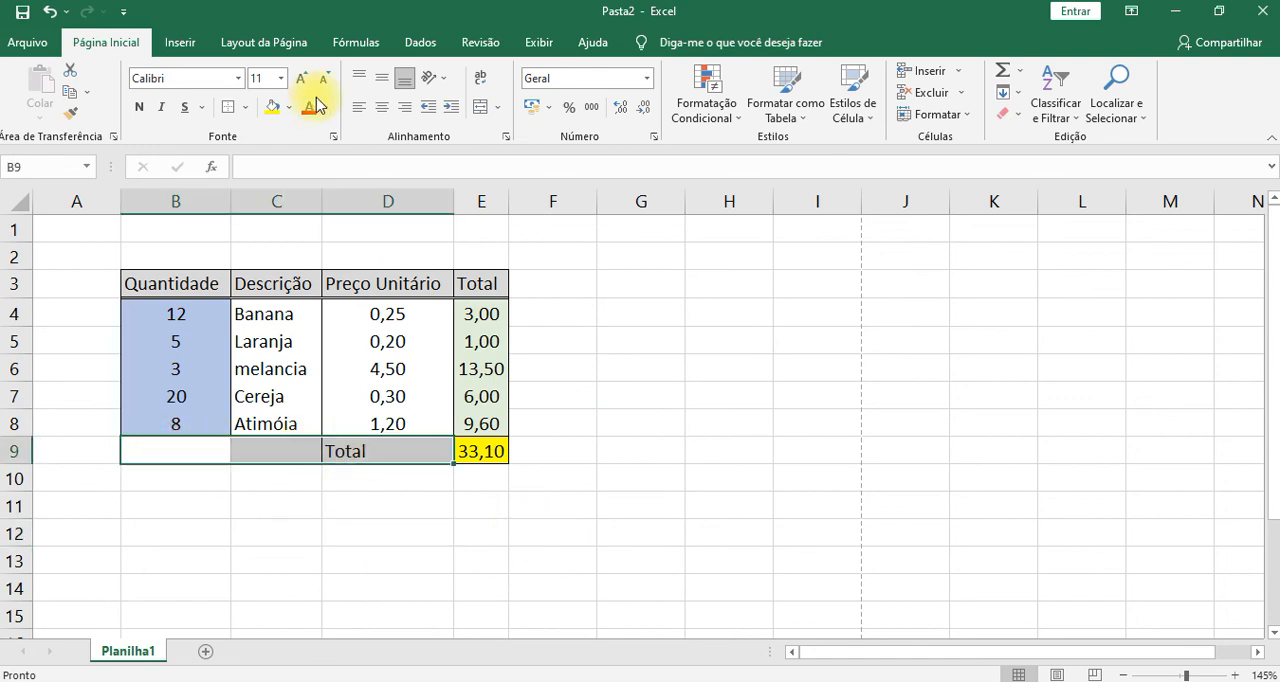
pyautogui.click(246, 107)
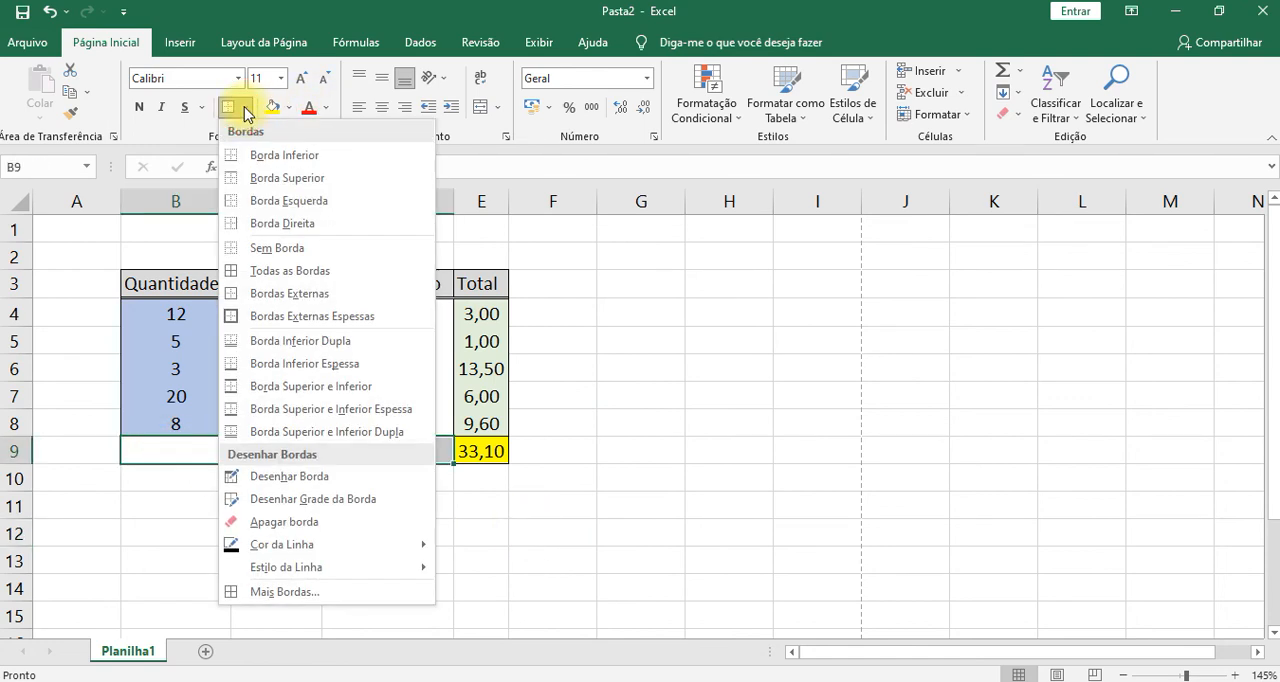
pyautogui.click(297, 299)
pyautogui.moveTo(420, 551); pyautogui.dragTo(420, 530)
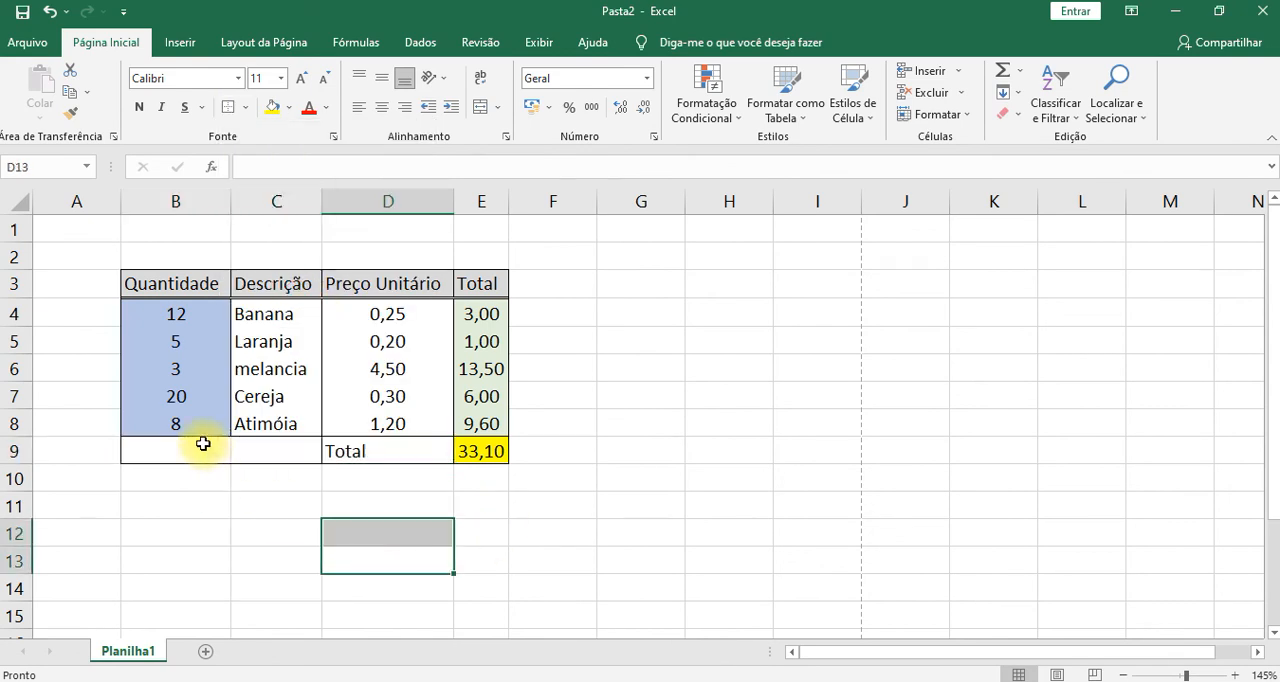
pyautogui.moveTo(170, 478); pyautogui.dragTo(290, 478)
# Remove the left border of the Total label cell D9 through the Format Cells border settings.
pyautogui.click(360, 448)
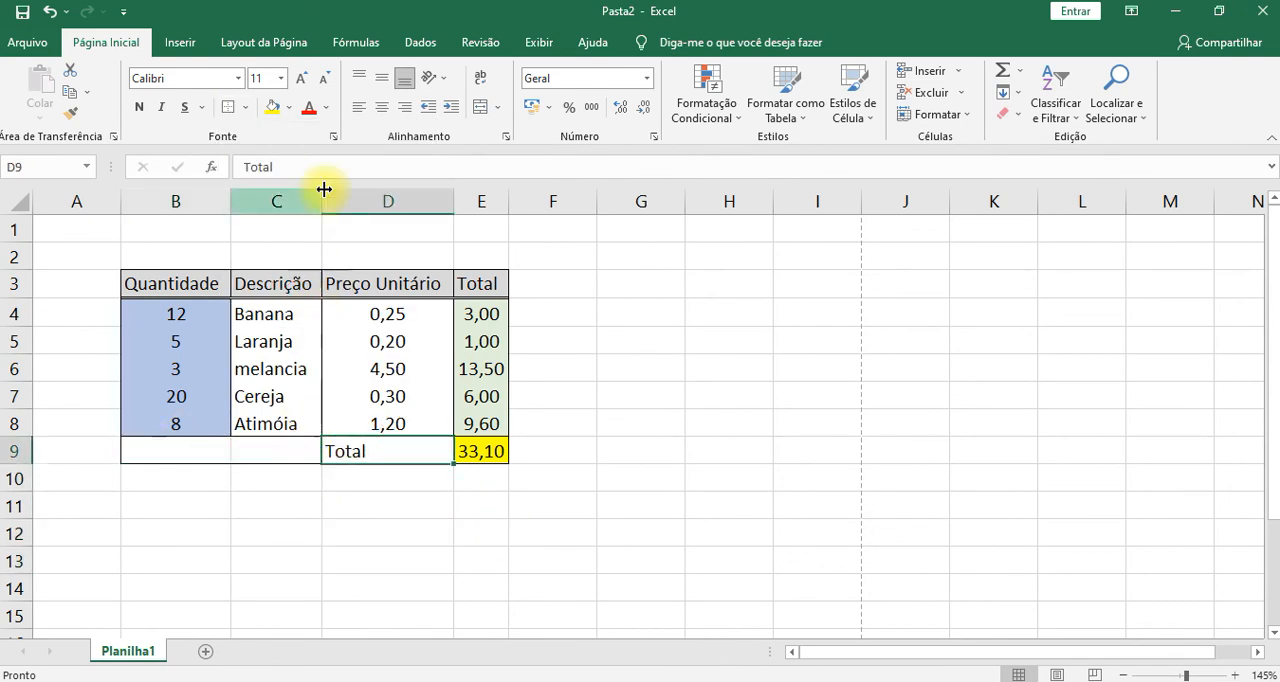
pyautogui.click(245, 107)
pyautogui.click(334, 603)
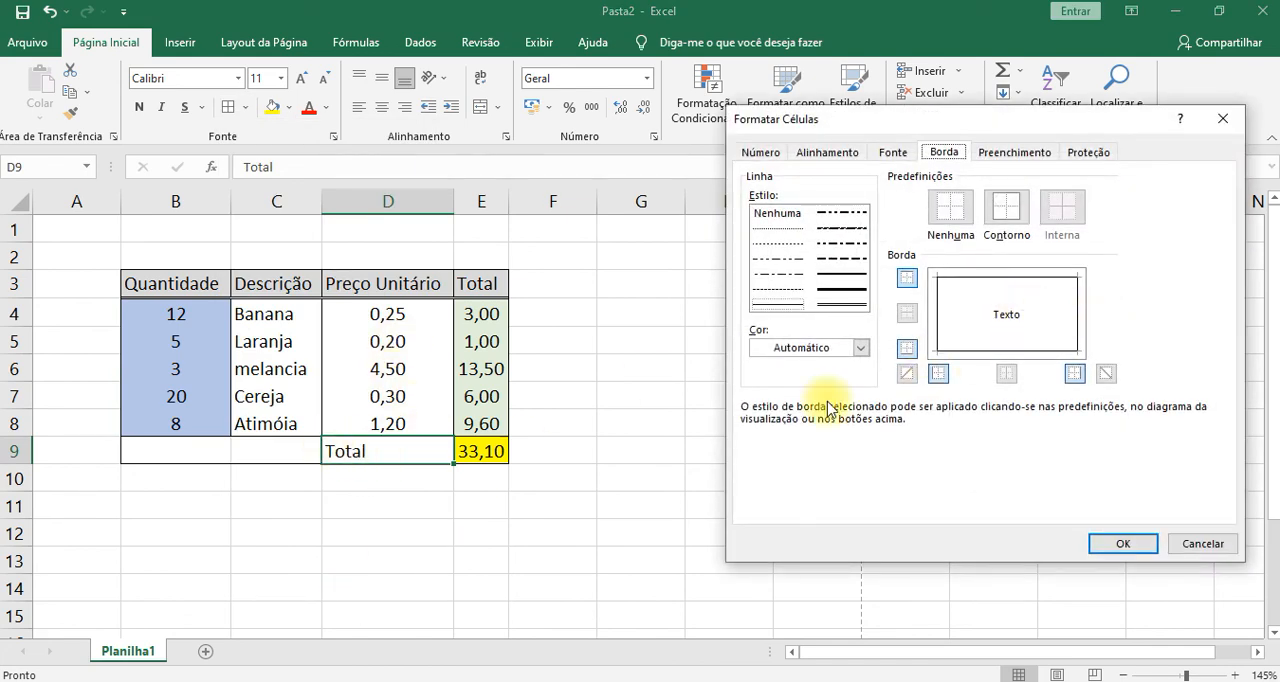
pyautogui.click(937, 310)
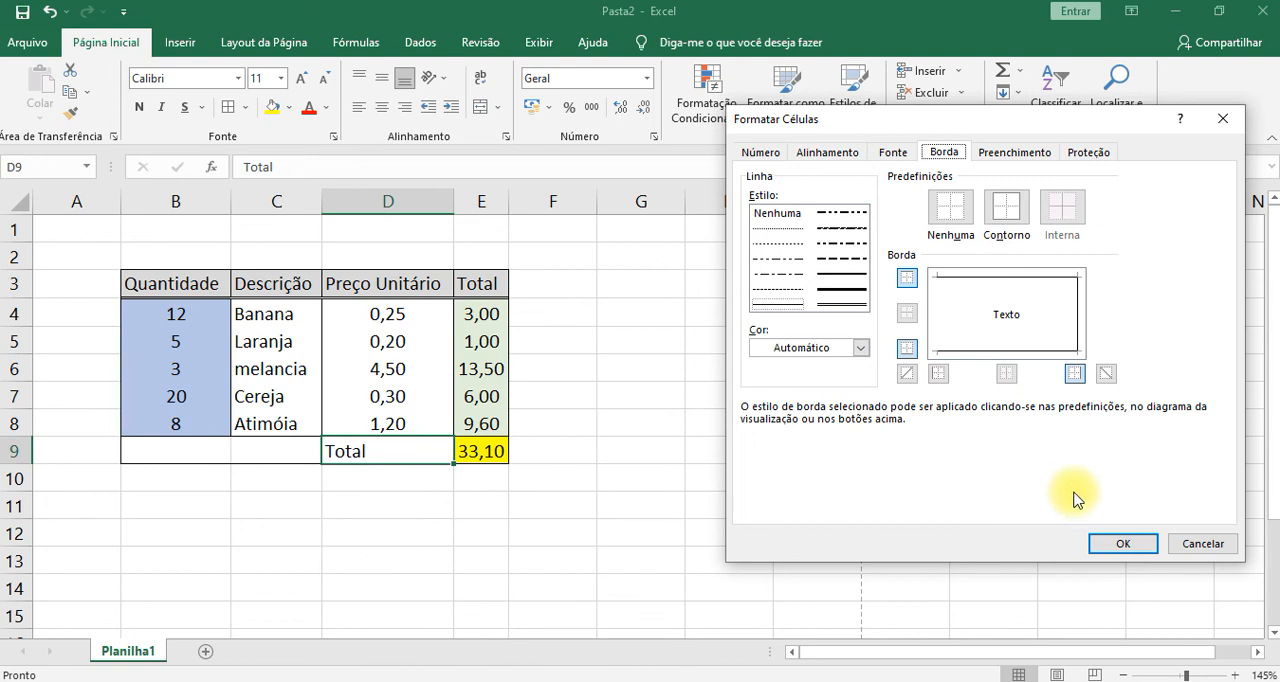
pyautogui.click(1123, 543)
pyautogui.click(390, 560)
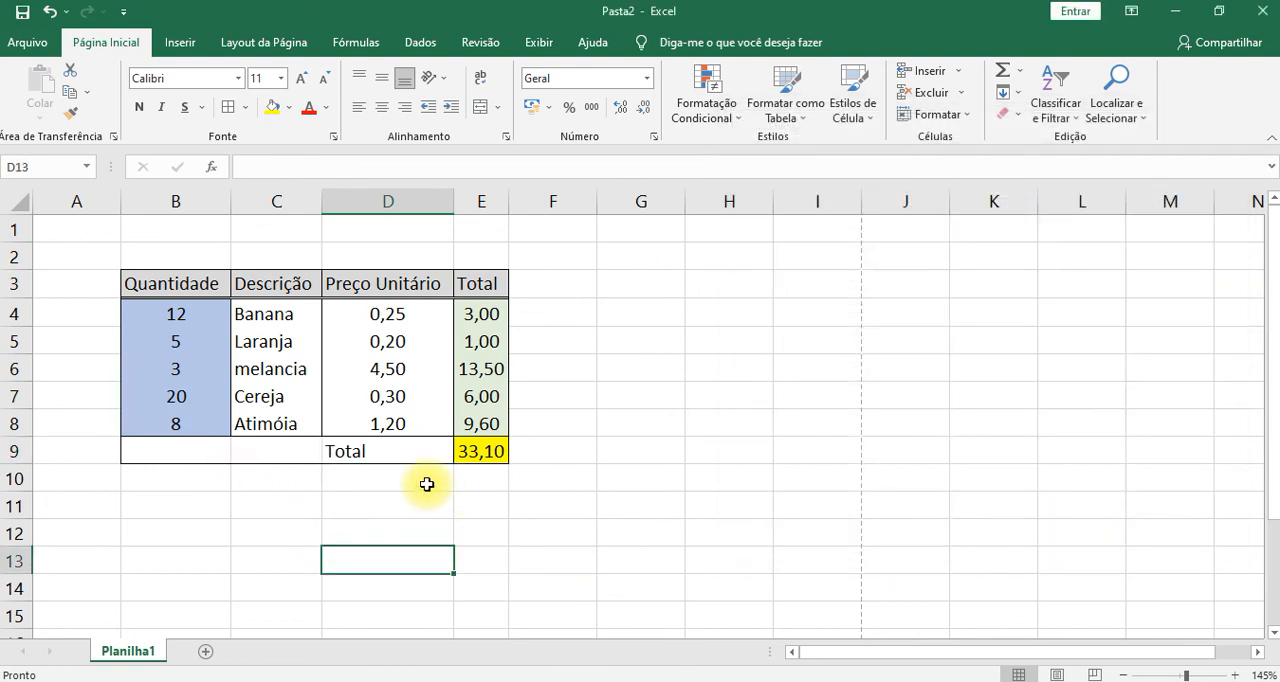
# Check the total row's borders in the print preview and return to the worksheet.
pyautogui.click(24, 42)
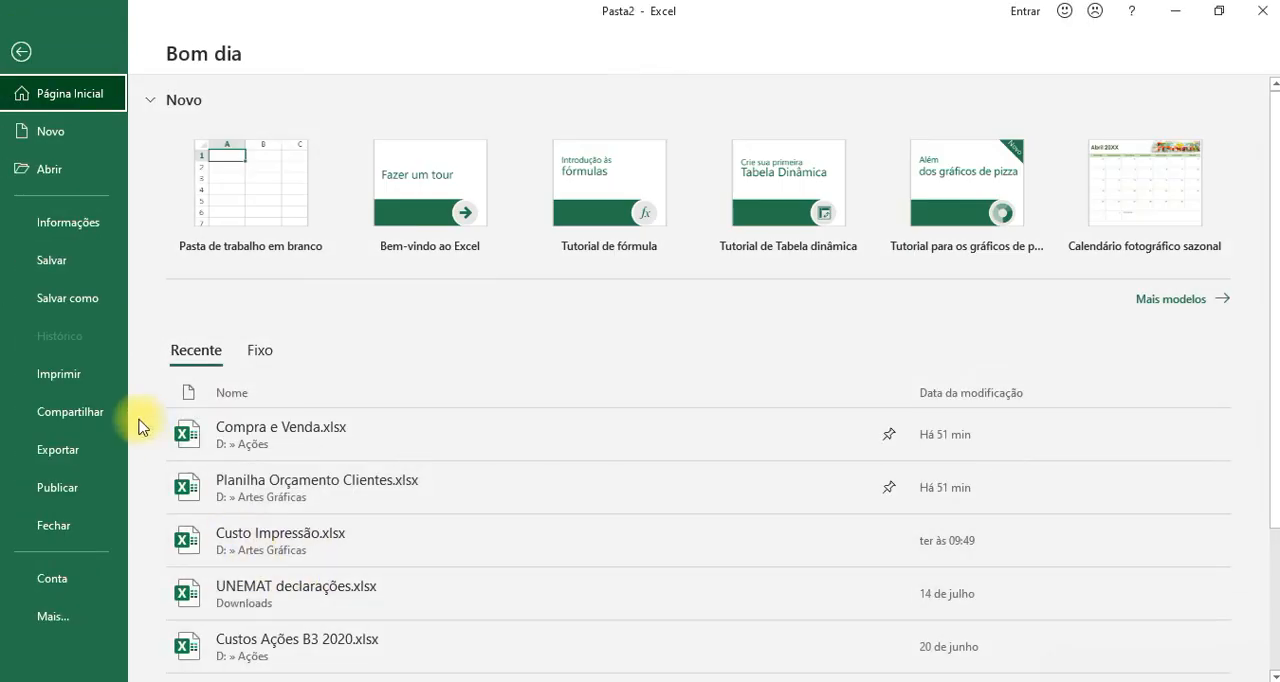
pyautogui.click(30, 373)
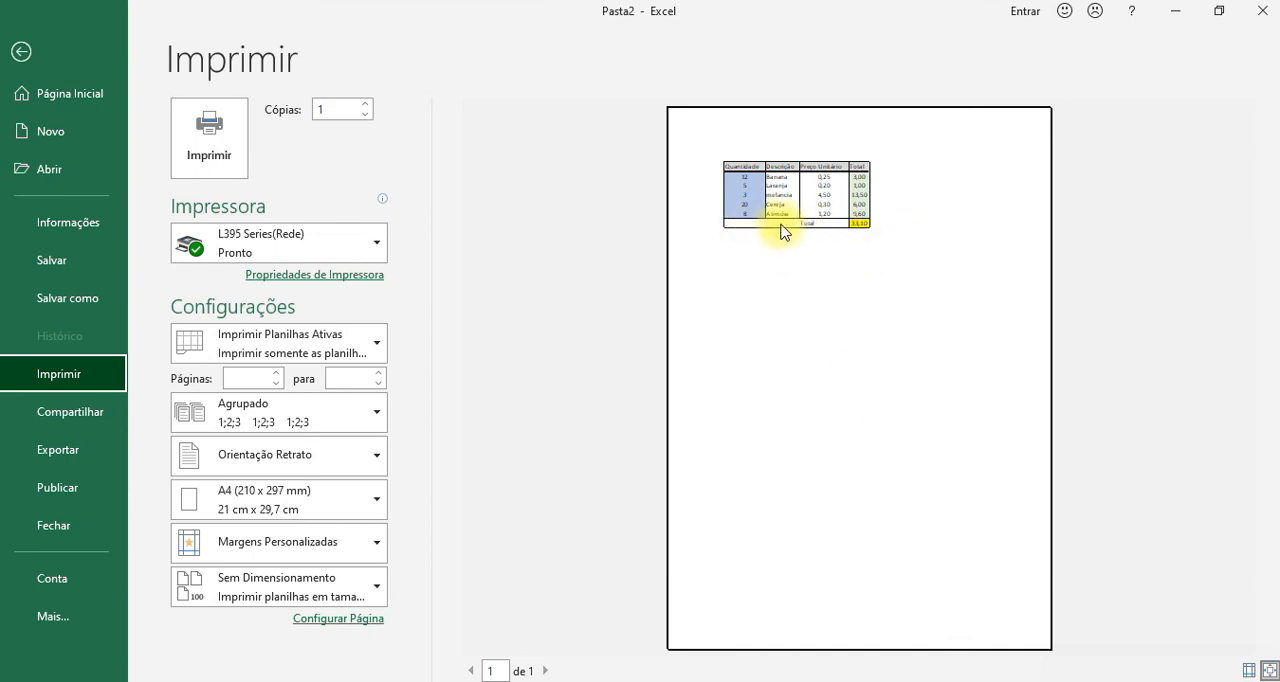
pyautogui.click(21, 48)
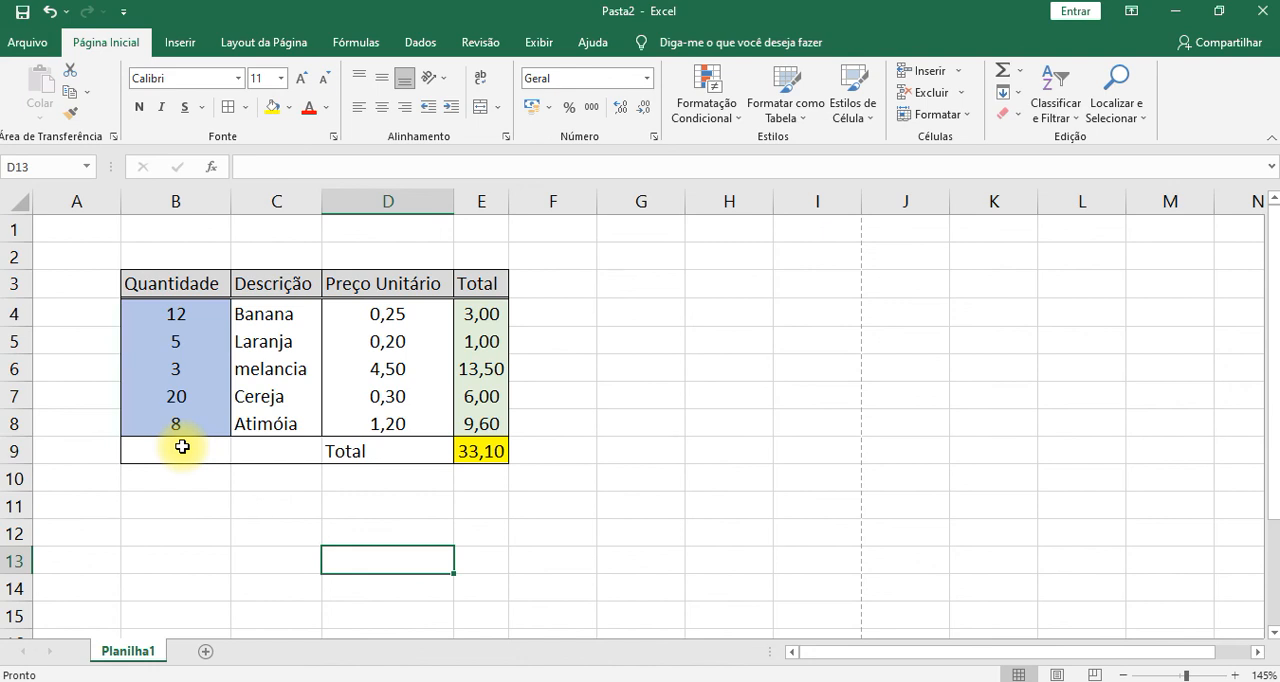
# Merge and center the total row's label cells B9:D9.
pyautogui.moveTo(182, 447); pyautogui.dragTo(407, 451)
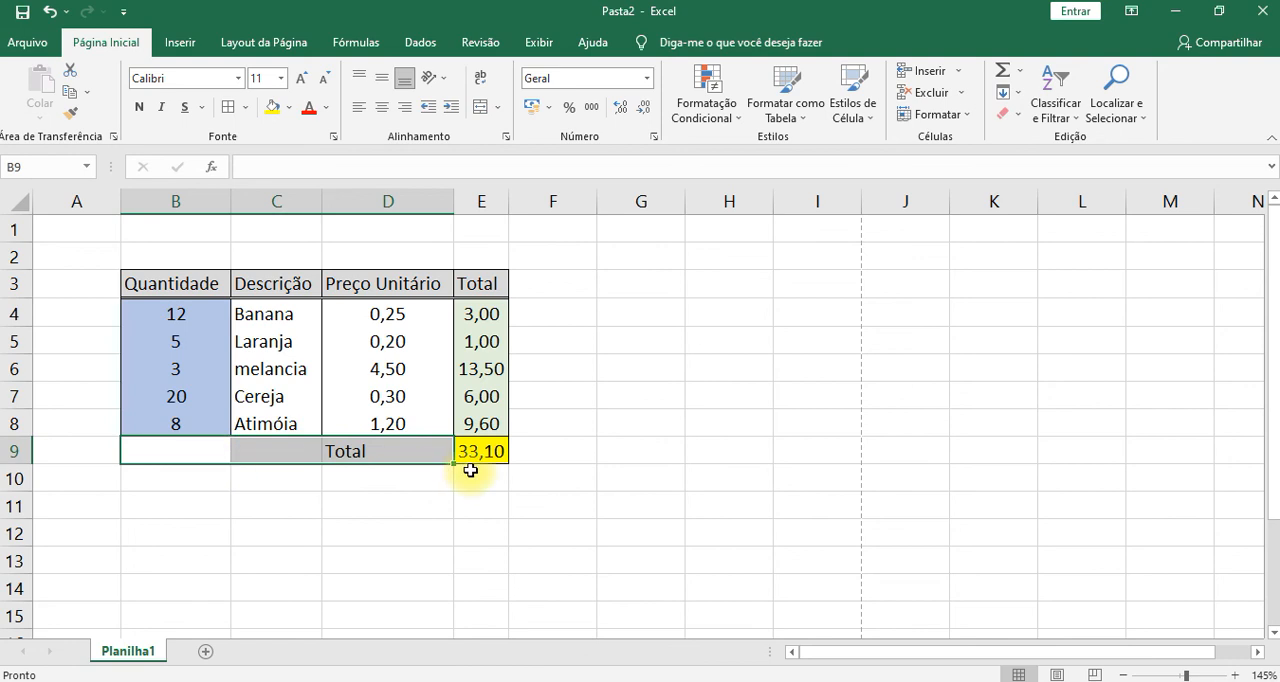
pyautogui.click(503, 108)
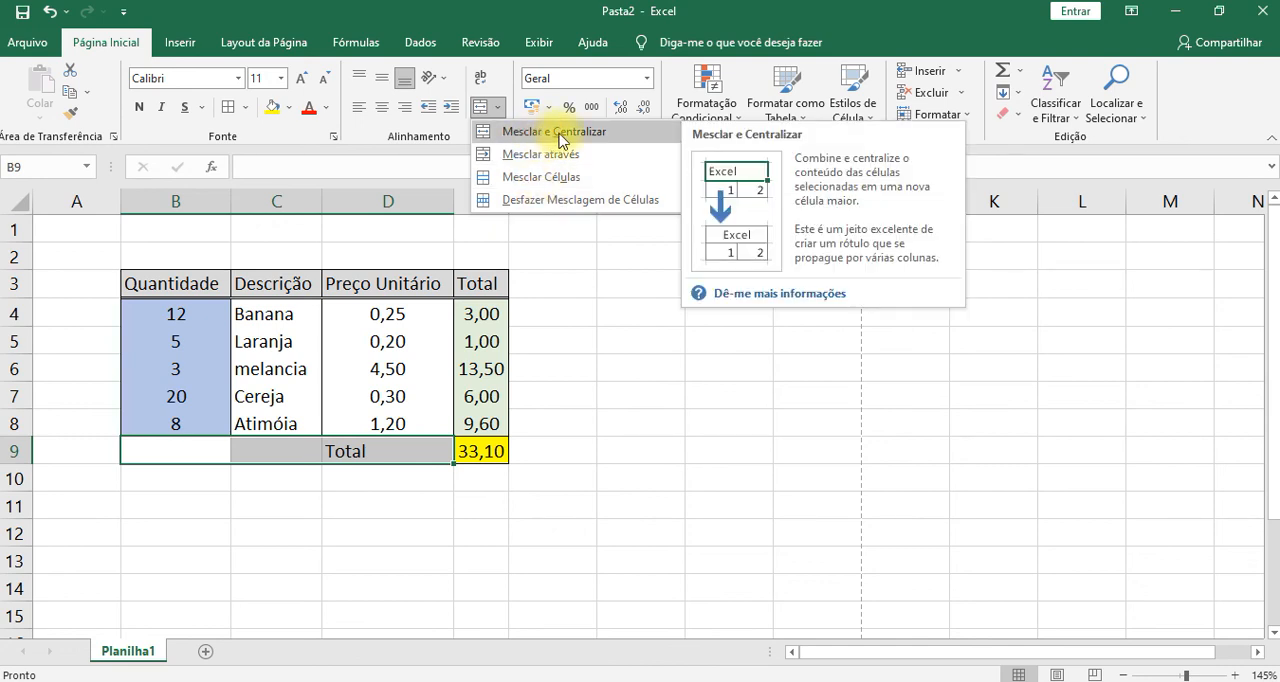
pyautogui.click(555, 131)
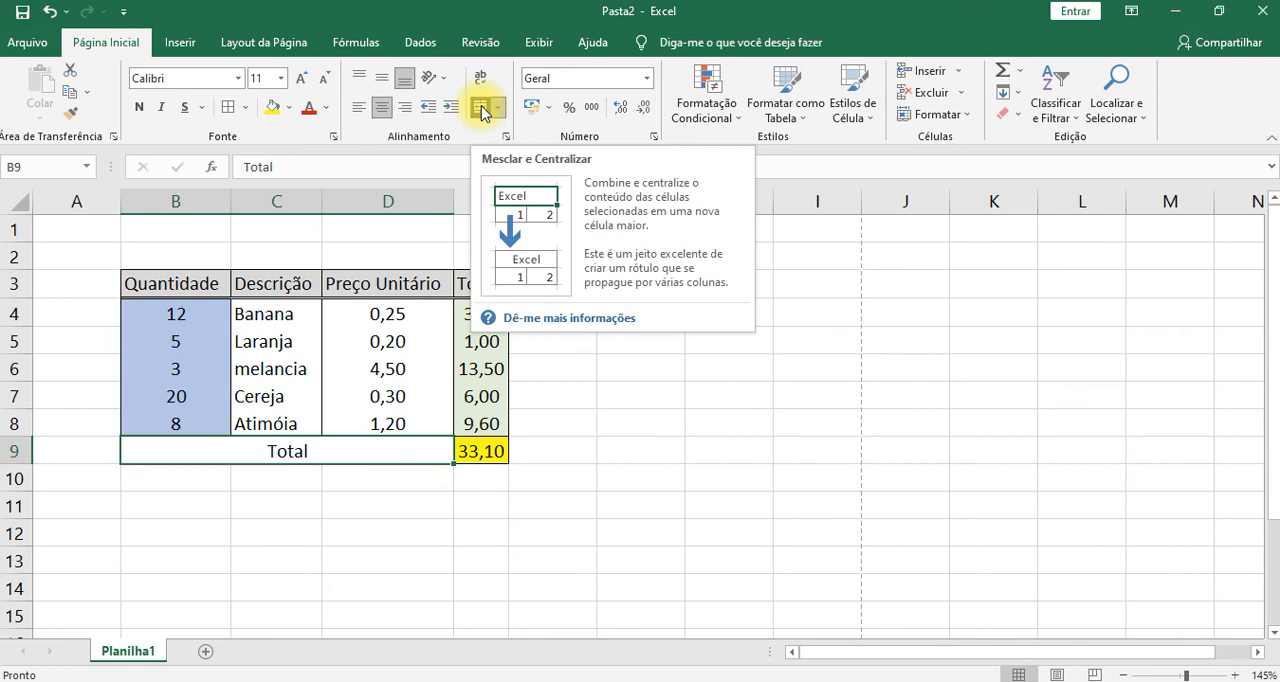
pyautogui.click(394, 534)
pyautogui.click(288, 451)
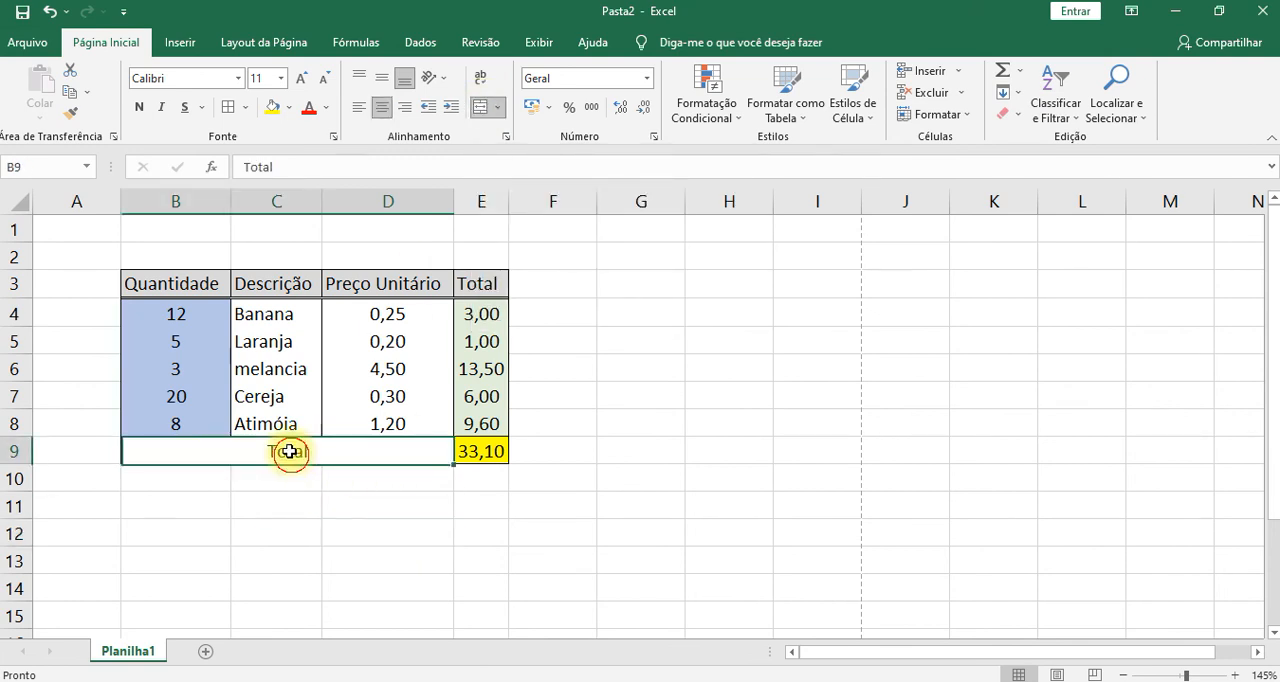
# Examine the merged Total label in the print preview and go back to the sheet.
pyautogui.click(25, 42)
pyautogui.click(68, 373)
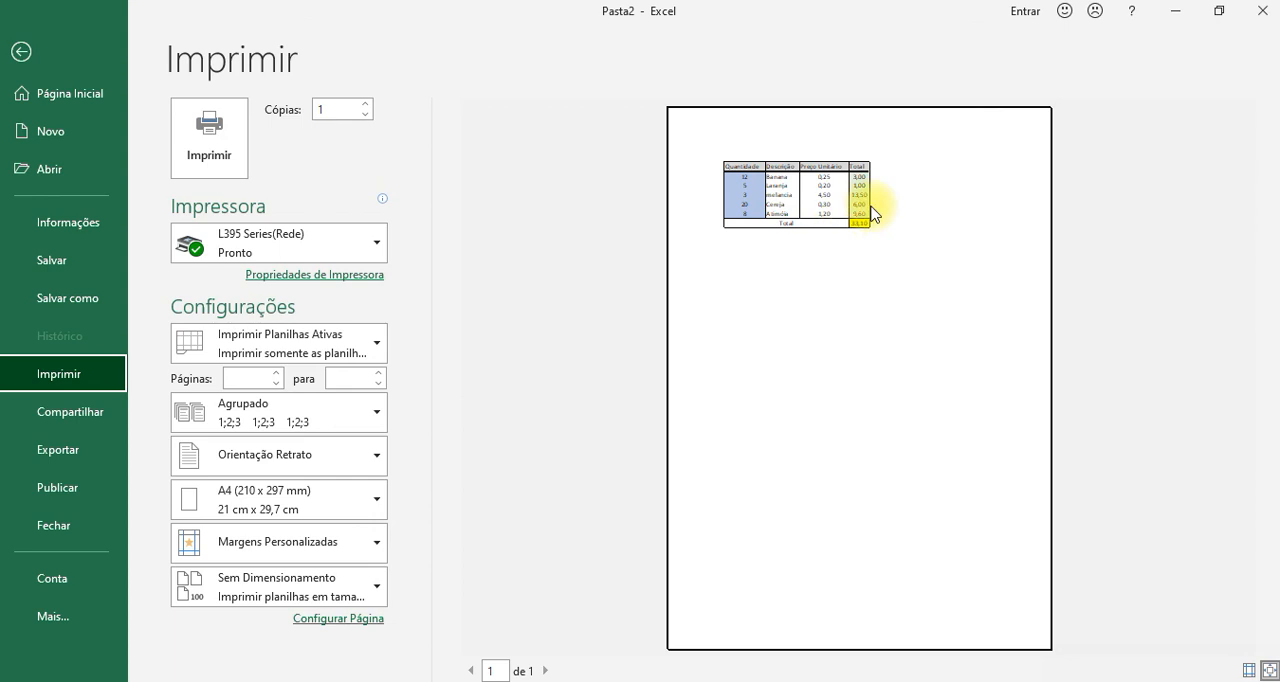
pyautogui.click(16, 56)
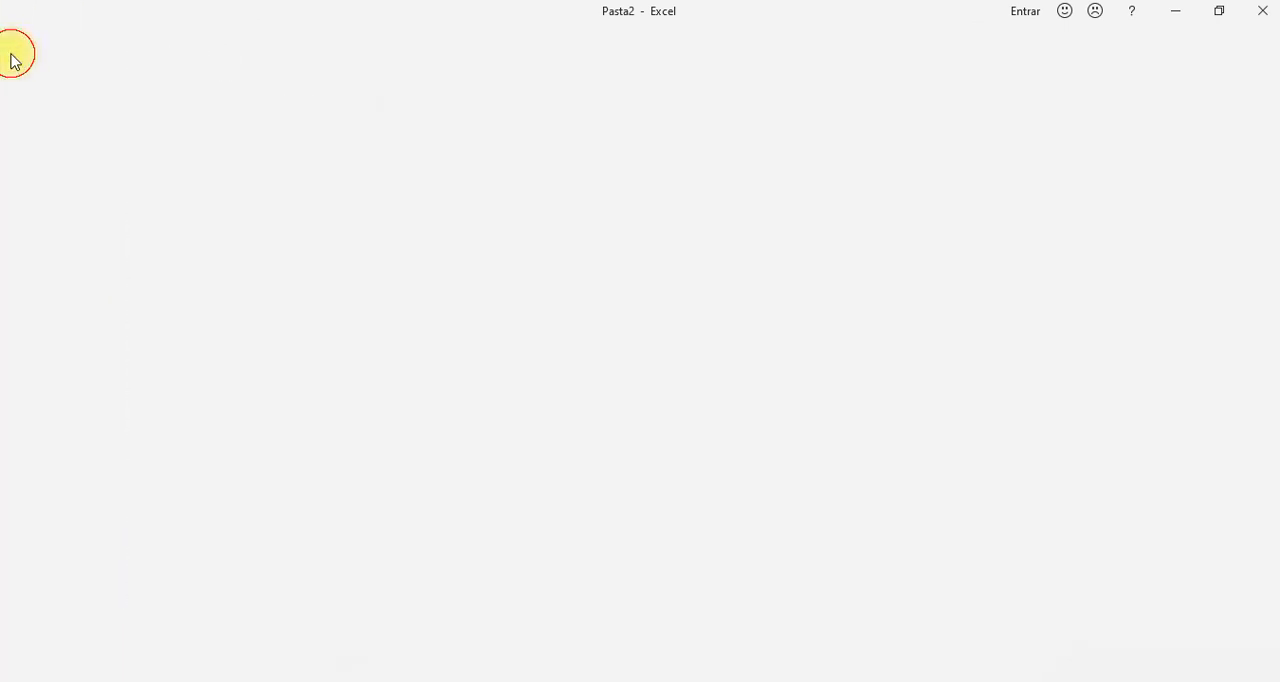
pyautogui.click(605, 446)
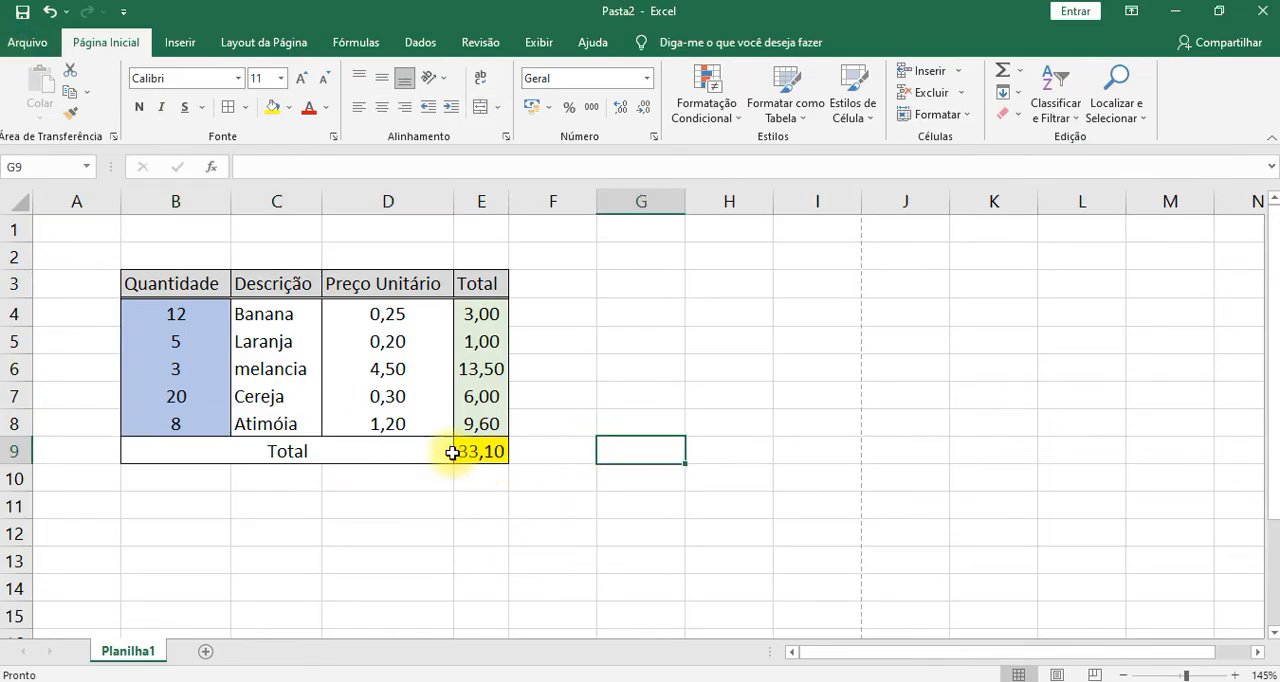
# Try to add the currency symbol by entering R$ 33,10 directly in the grand total cell E9.
pyautogui.click(478, 455)
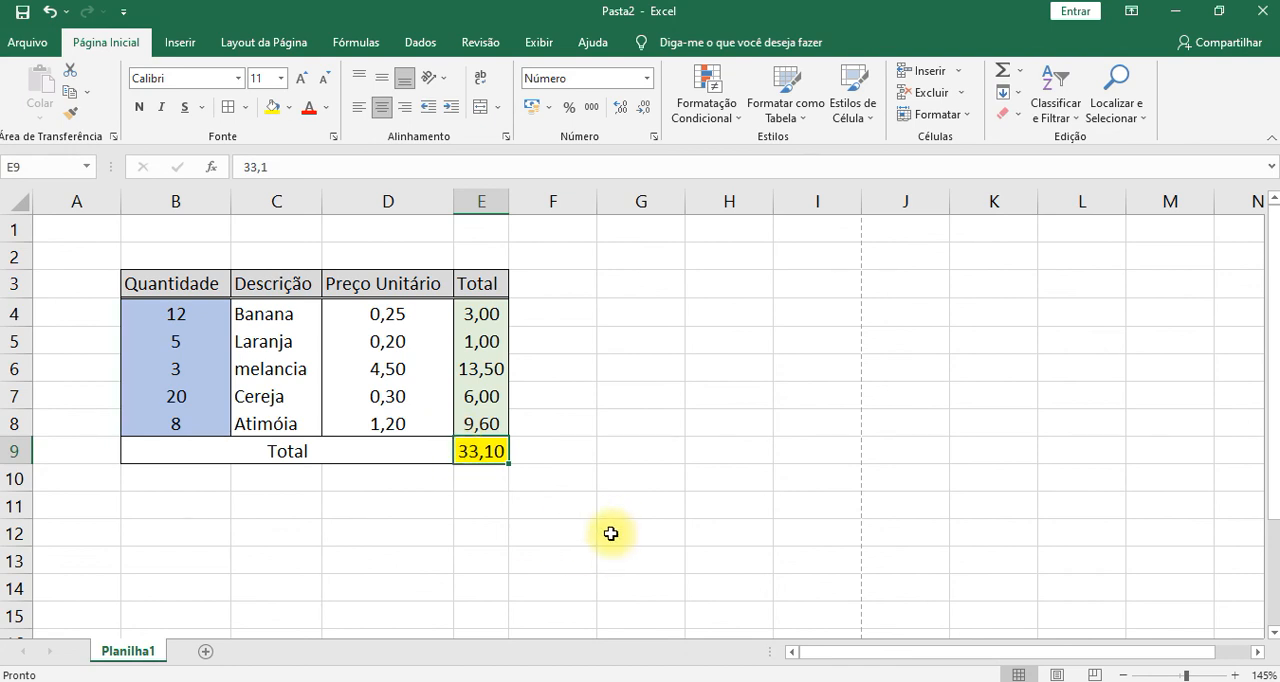
pyautogui.write('R')
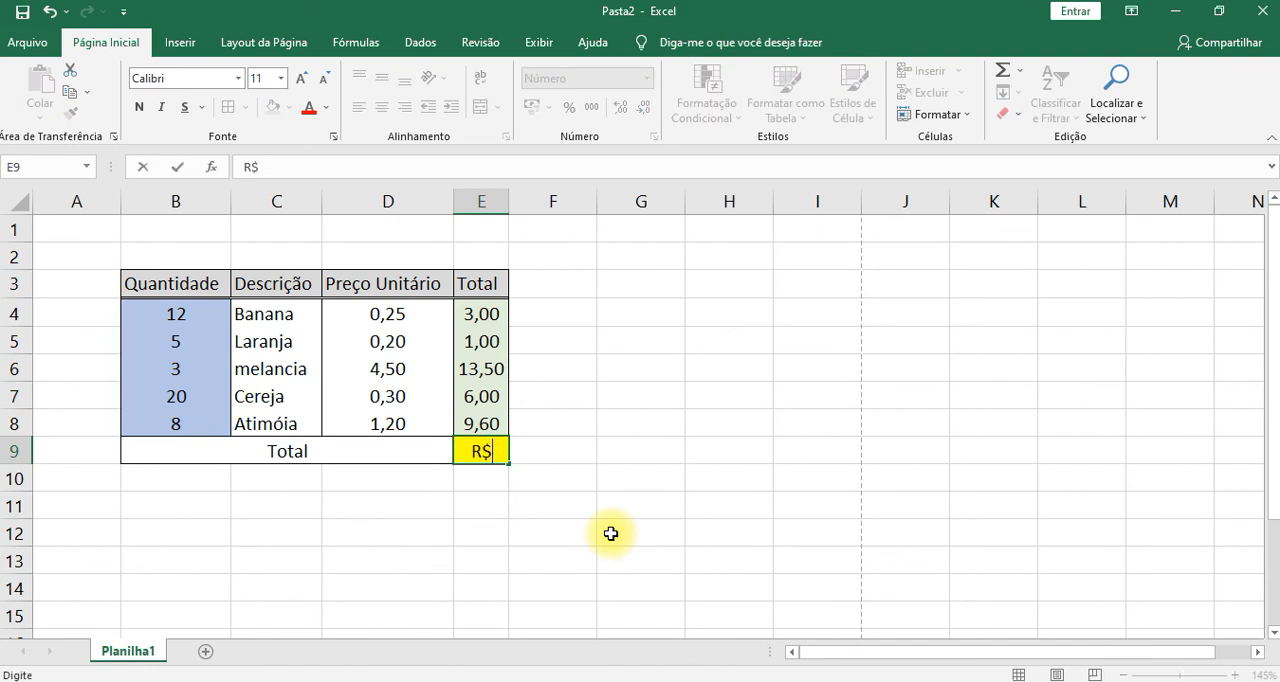
pyautogui.write('$ 33,10')
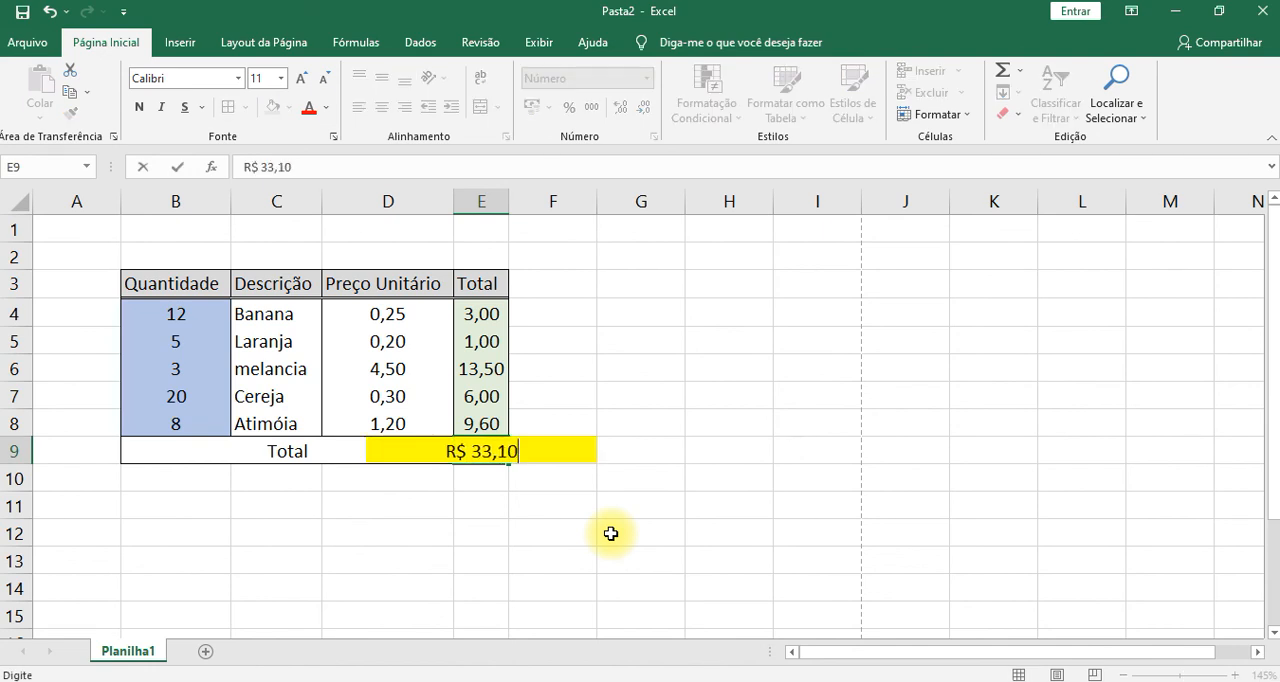
pyautogui.press('Return')
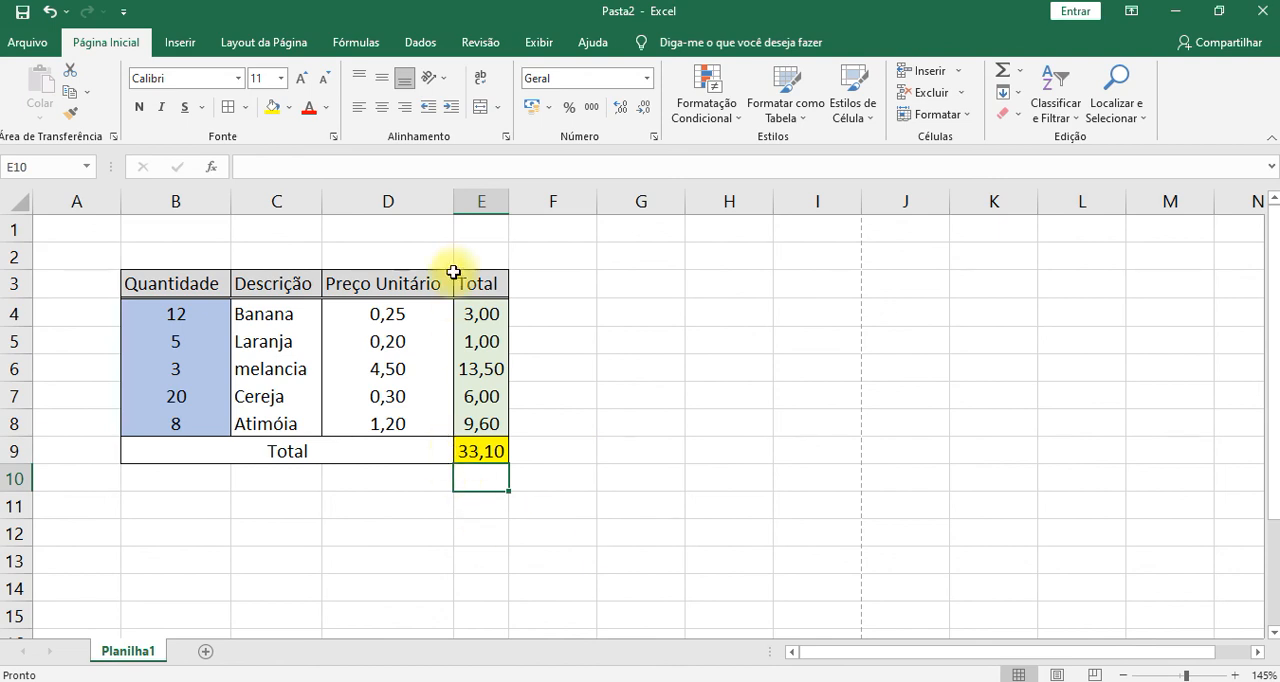
# Examine the contents and number formats of the cells in the Total column.
pyautogui.click(468, 453)
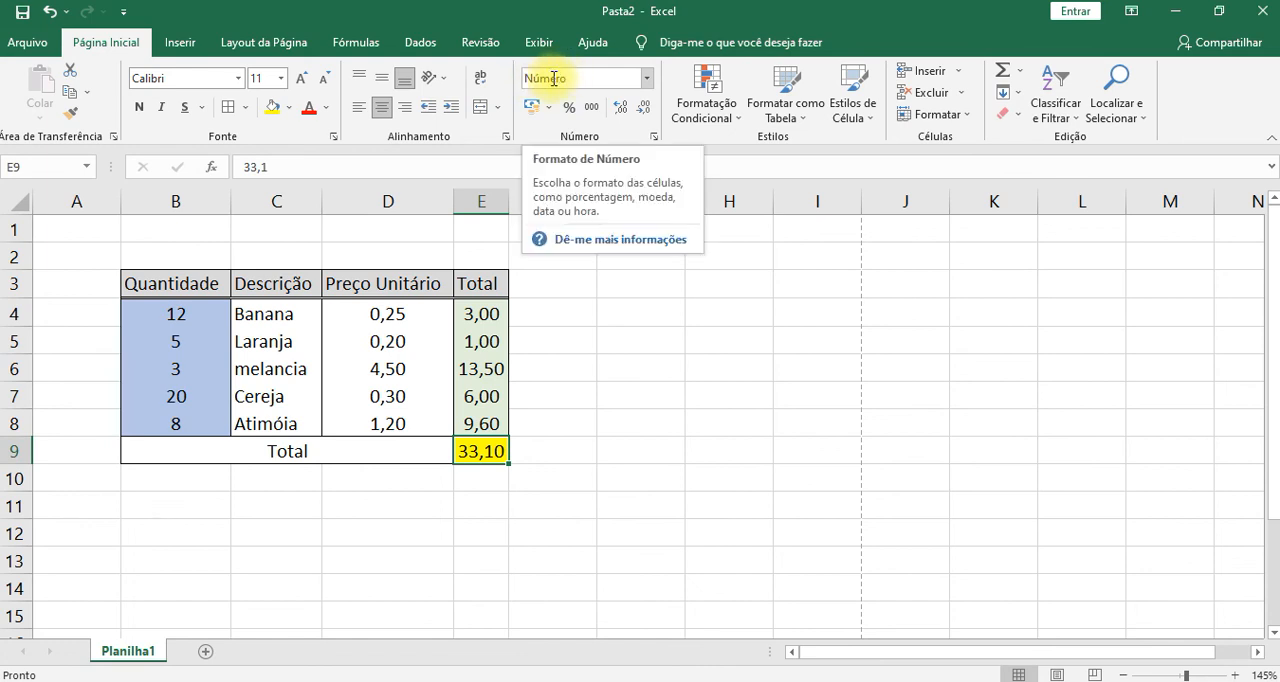
pyautogui.click(478, 424)
pyautogui.moveTo(480, 314); pyautogui.dragTo(484, 448)
pyautogui.click(465, 404)
pyautogui.click(481, 367)
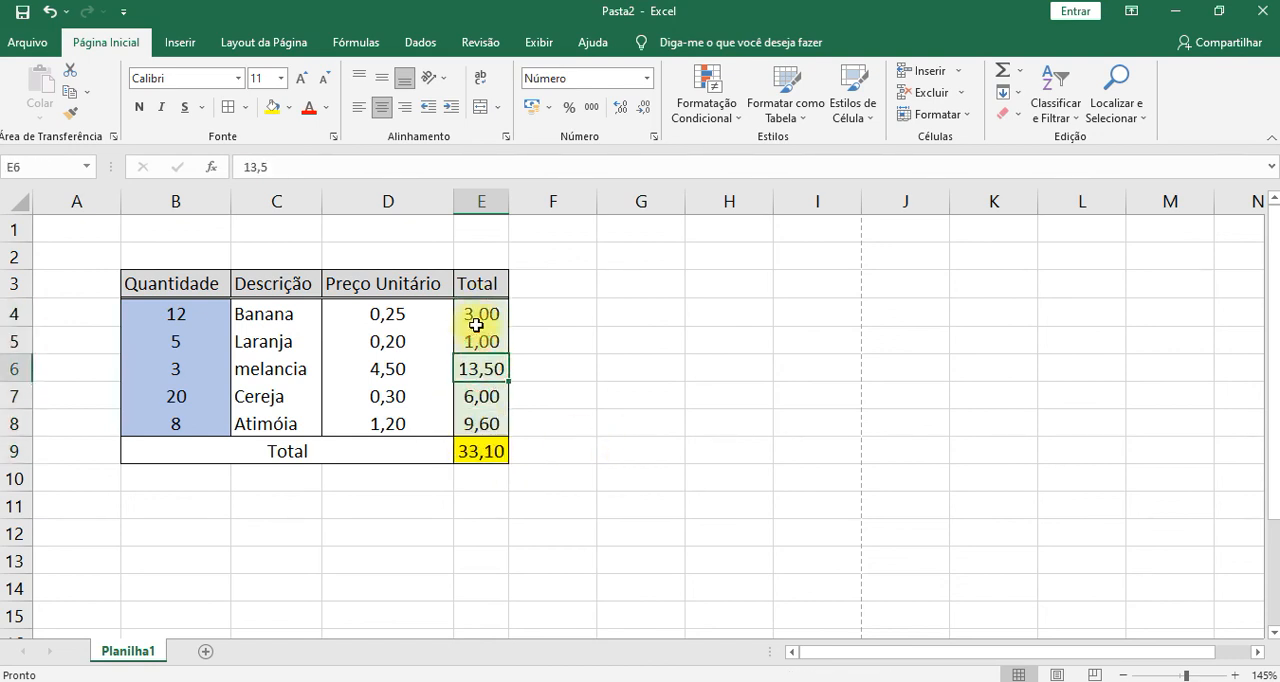
pyautogui.click(478, 318)
pyautogui.click(480, 366)
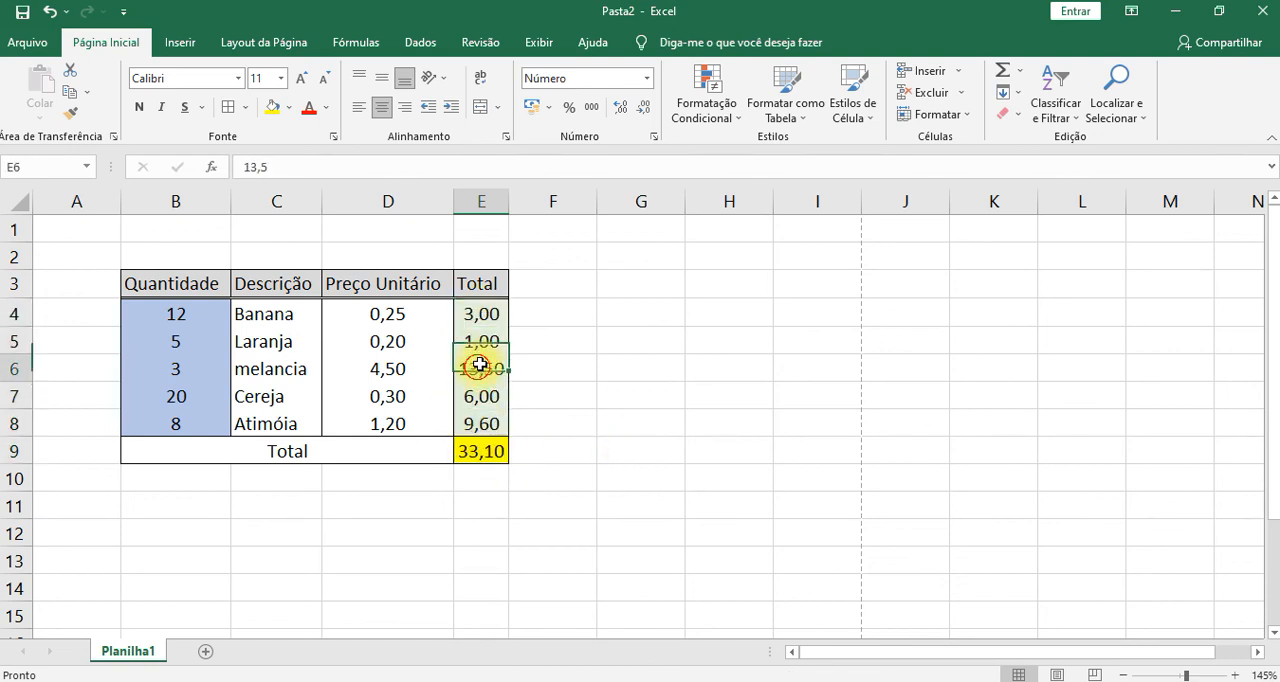
# Apply the Moeda (currency) number format to the grand total cell E9.
pyautogui.click(486, 449)
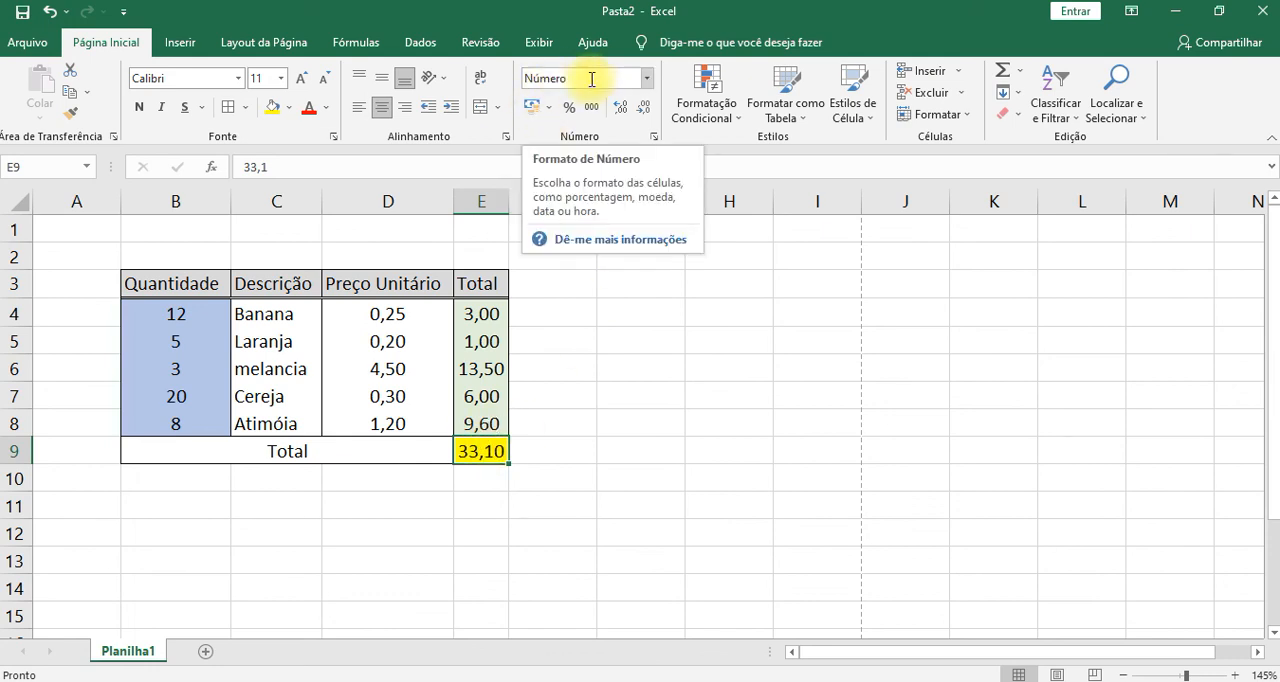
pyautogui.click(646, 78)
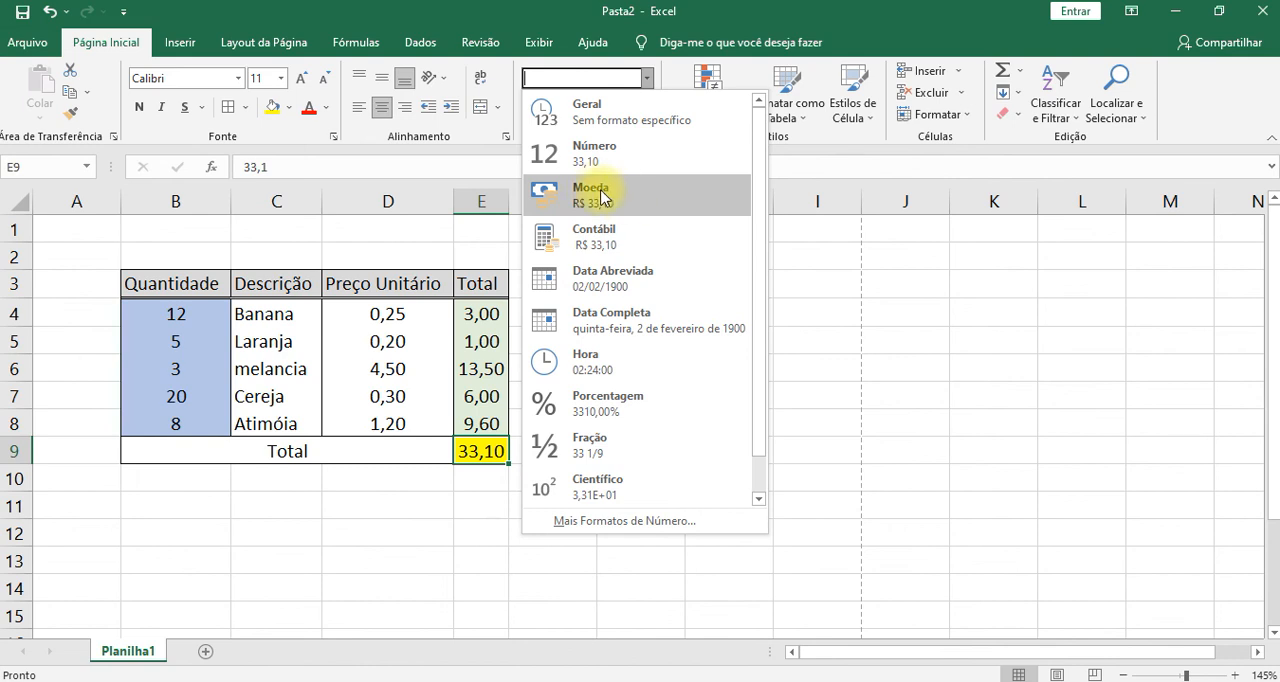
pyautogui.click(601, 197)
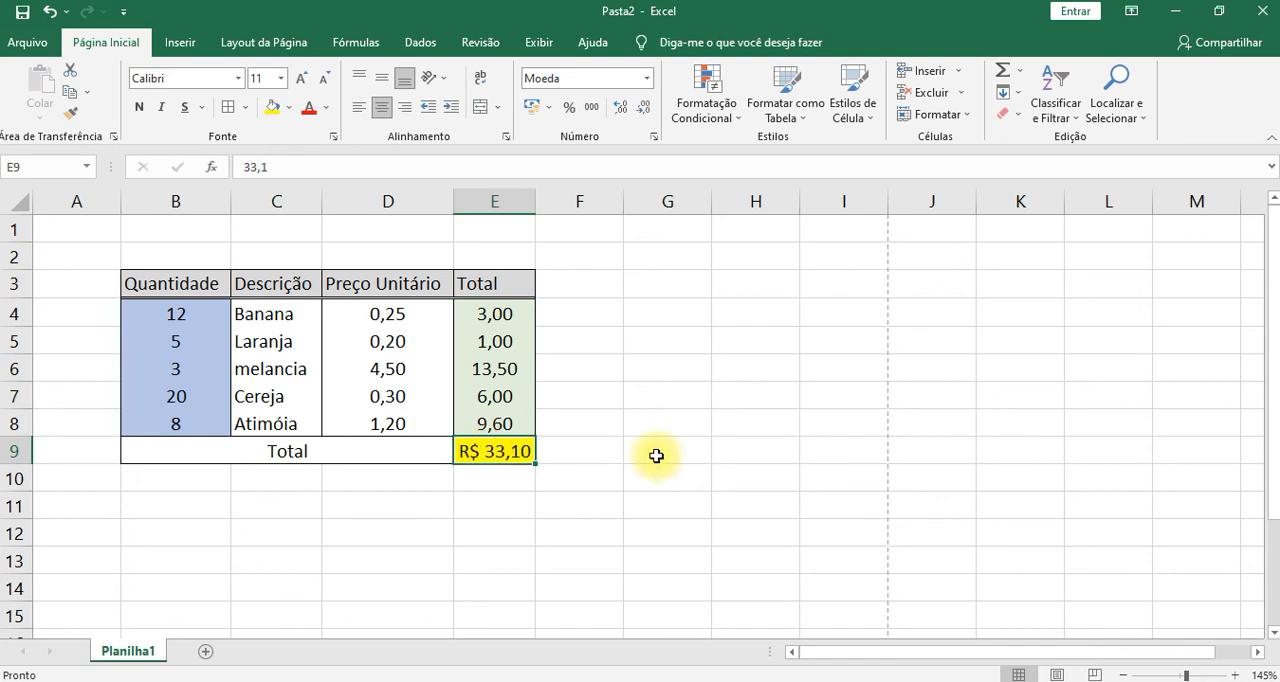
pyautogui.click(656, 456)
# In the full number format settings for E9, set the currency format's decimal places to 3.
pyautogui.click(490, 457)
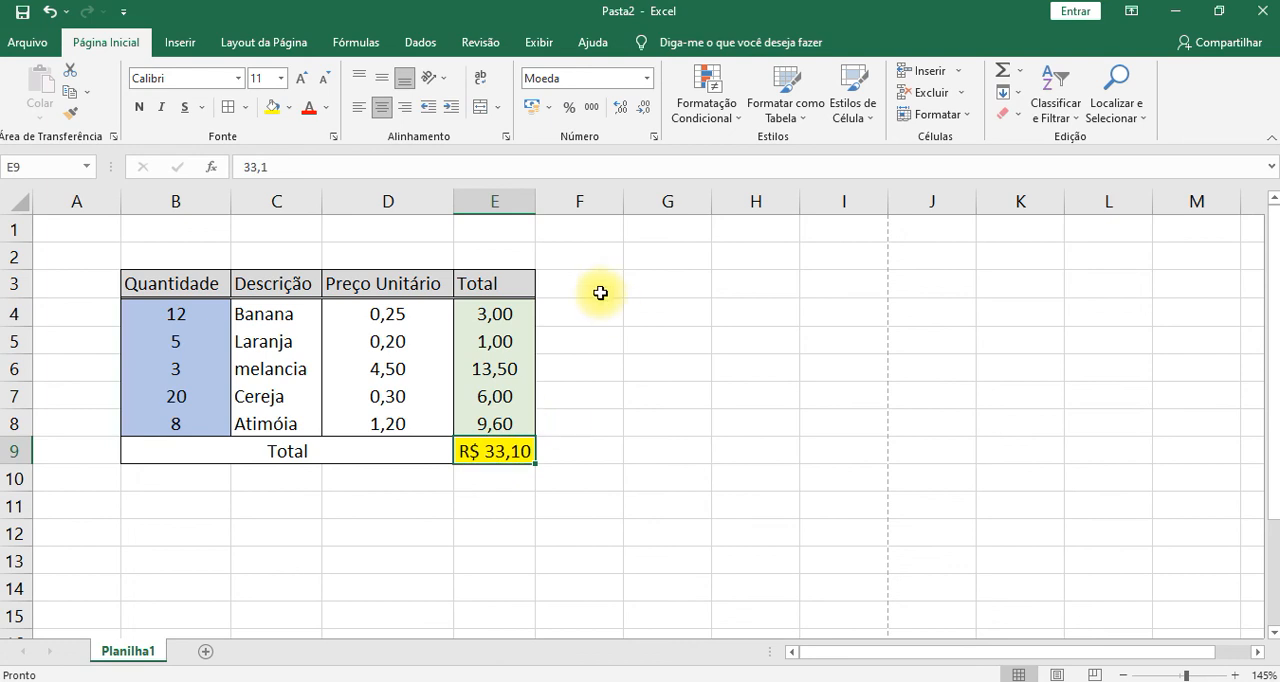
pyautogui.click(654, 139)
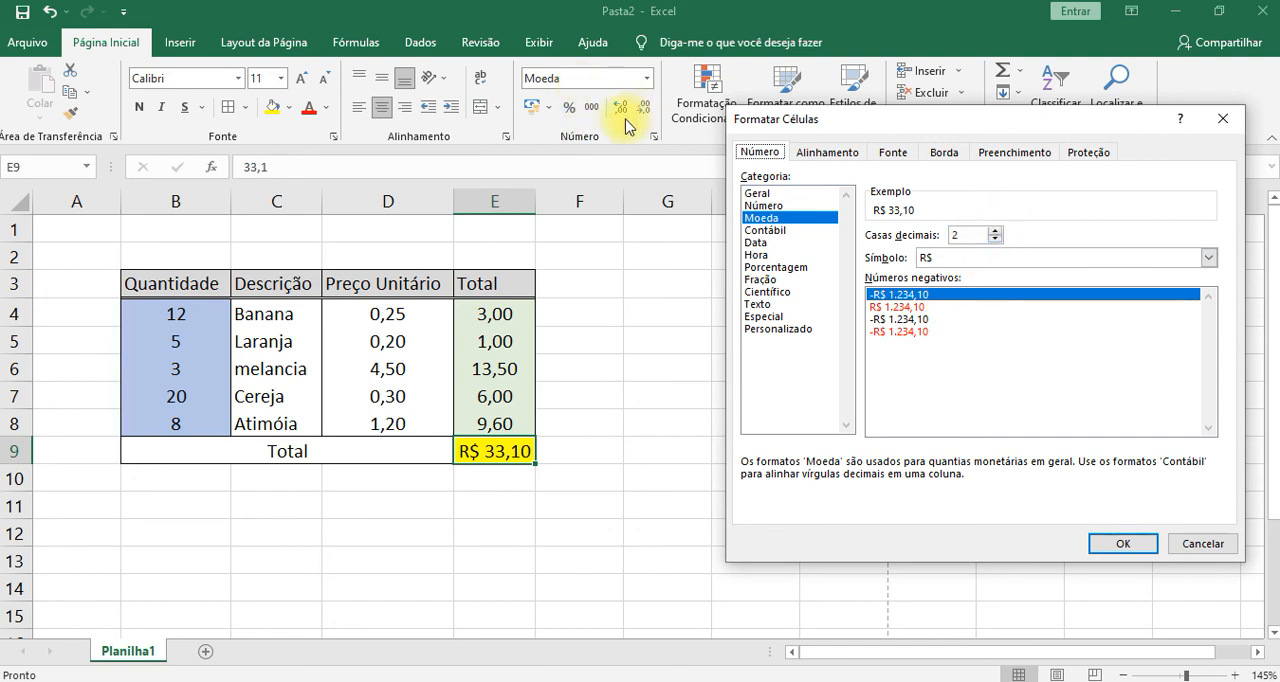
pyautogui.click(994, 230)
pyautogui.click(994, 230)
pyautogui.click(994, 230)
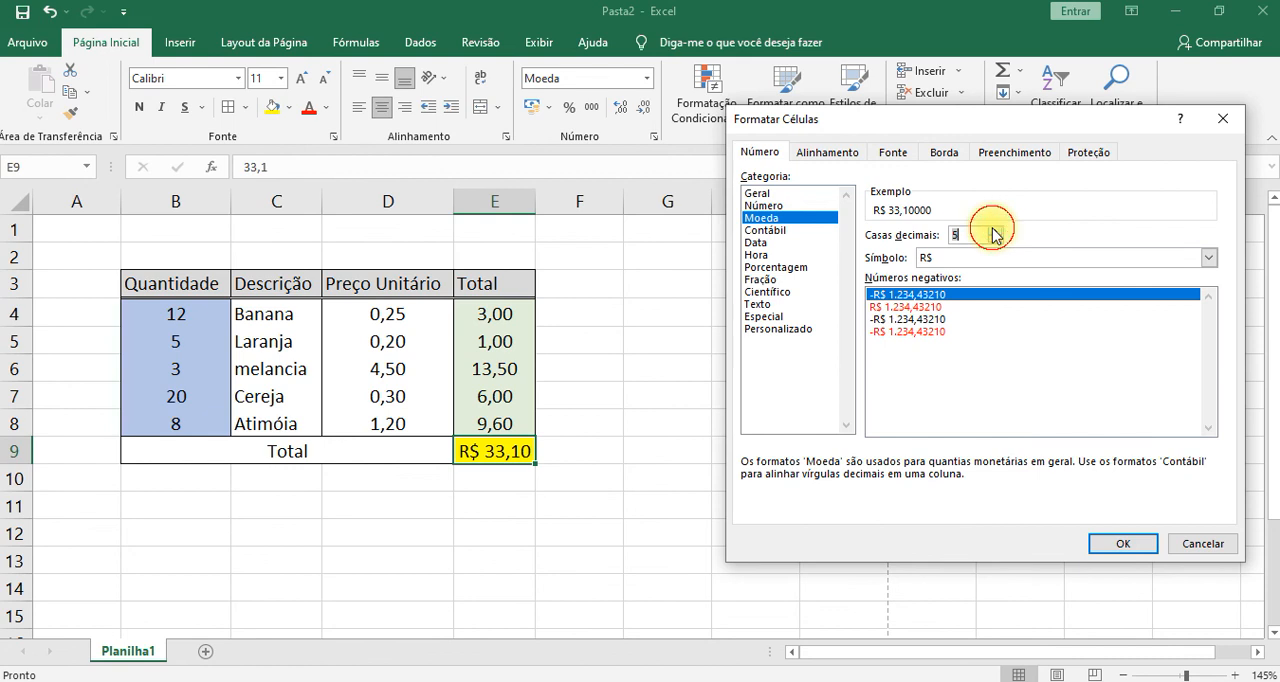
pyautogui.click(995, 241)
pyautogui.click(996, 242)
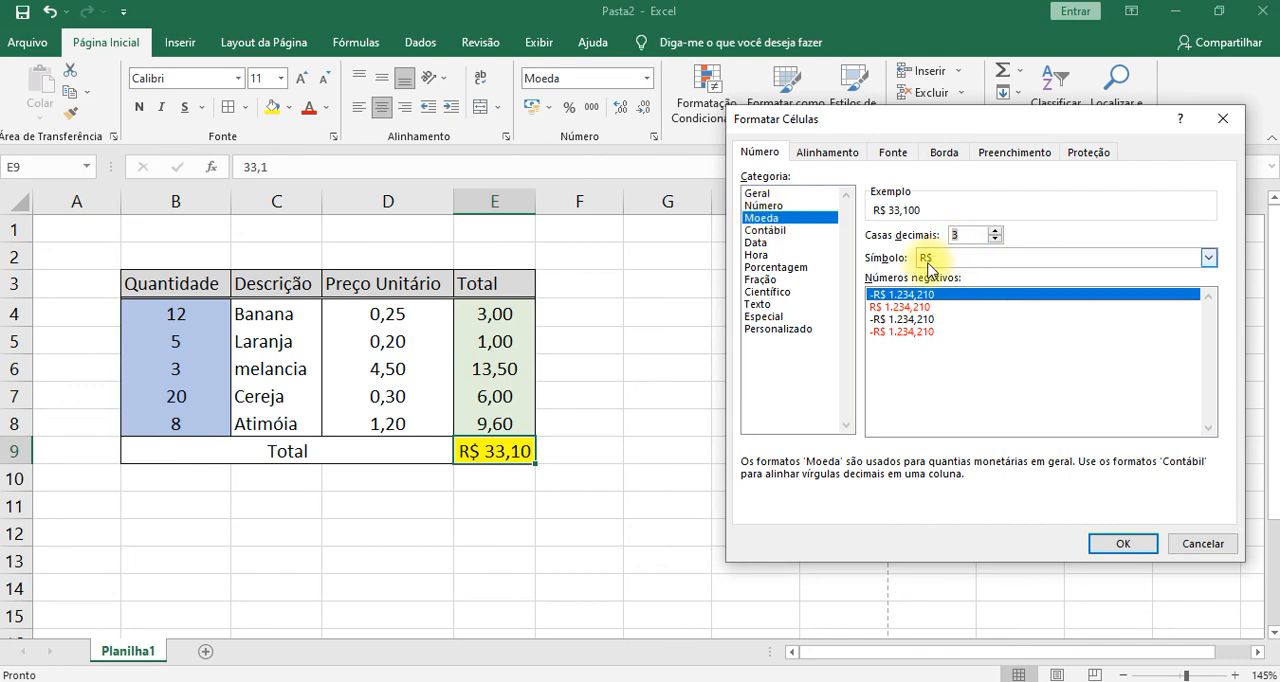
# Set the currency symbol for the grand total cell E9 to $ Inglês (Estados Unidos).
pyautogui.click(1210, 259)
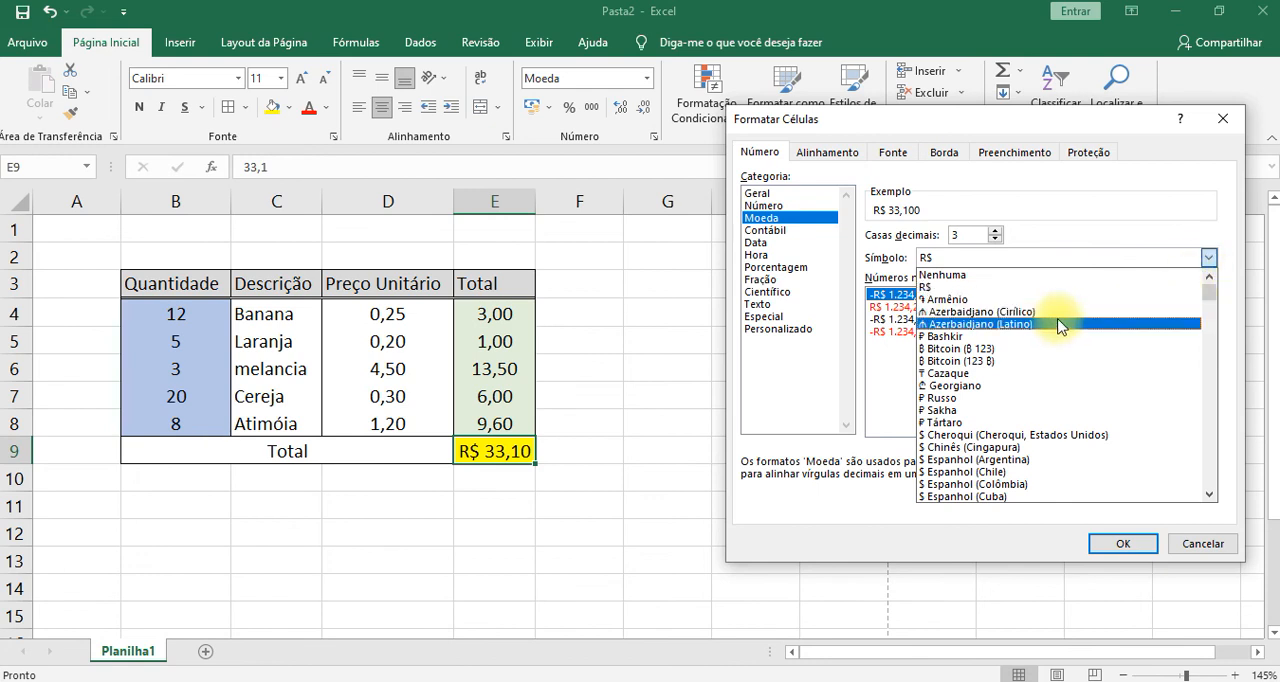
pyautogui.scroll(-3, 1063, 322)
pyautogui.scroll(-20, 1063, 325)
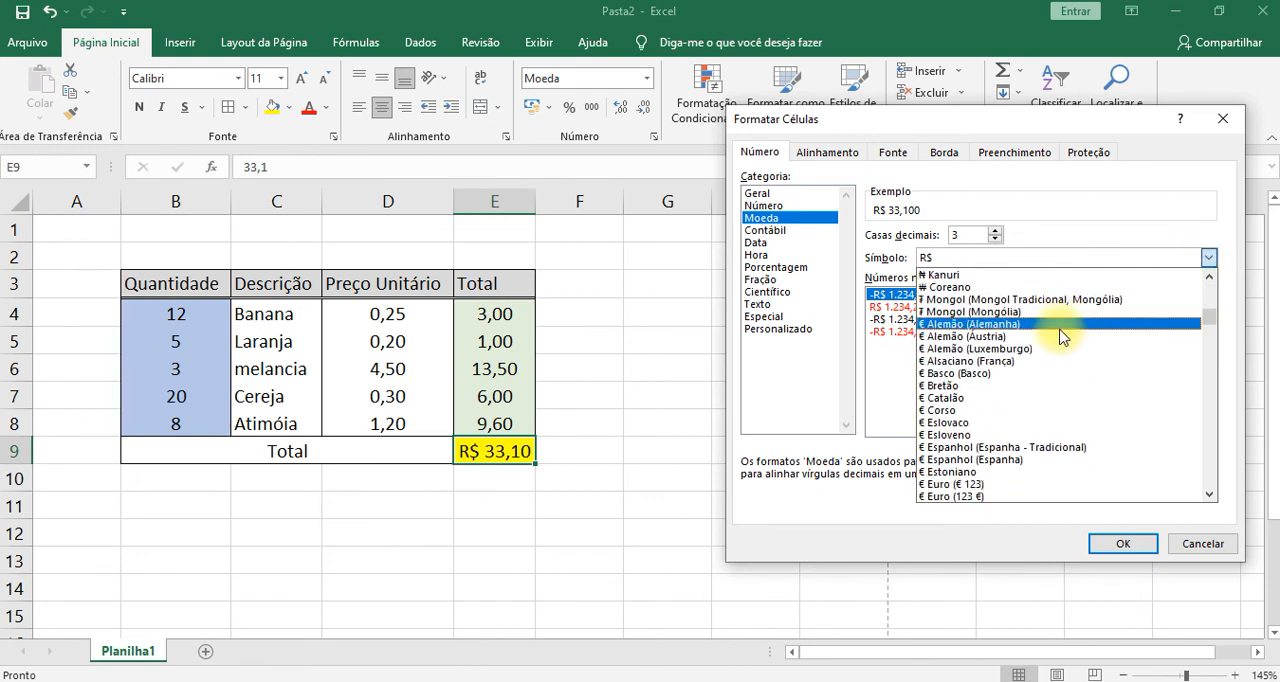
pyautogui.scroll(-20, 1063, 332)
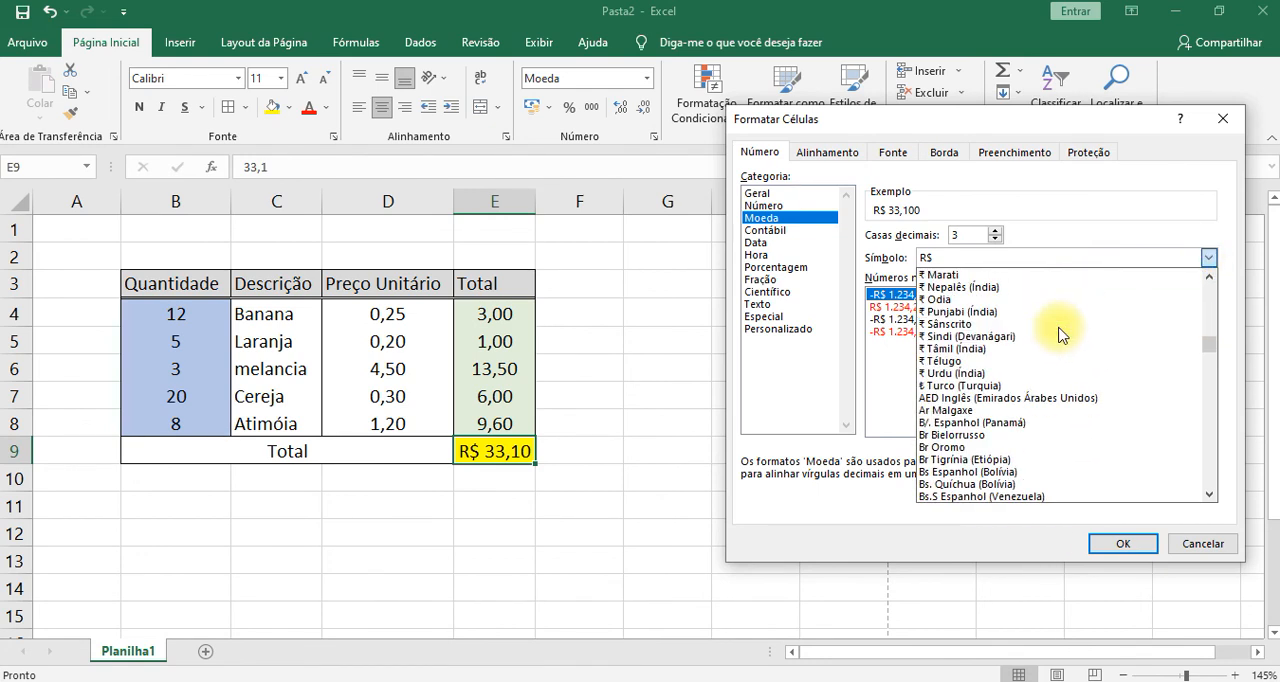
pyautogui.scroll(-20, 1063, 332)
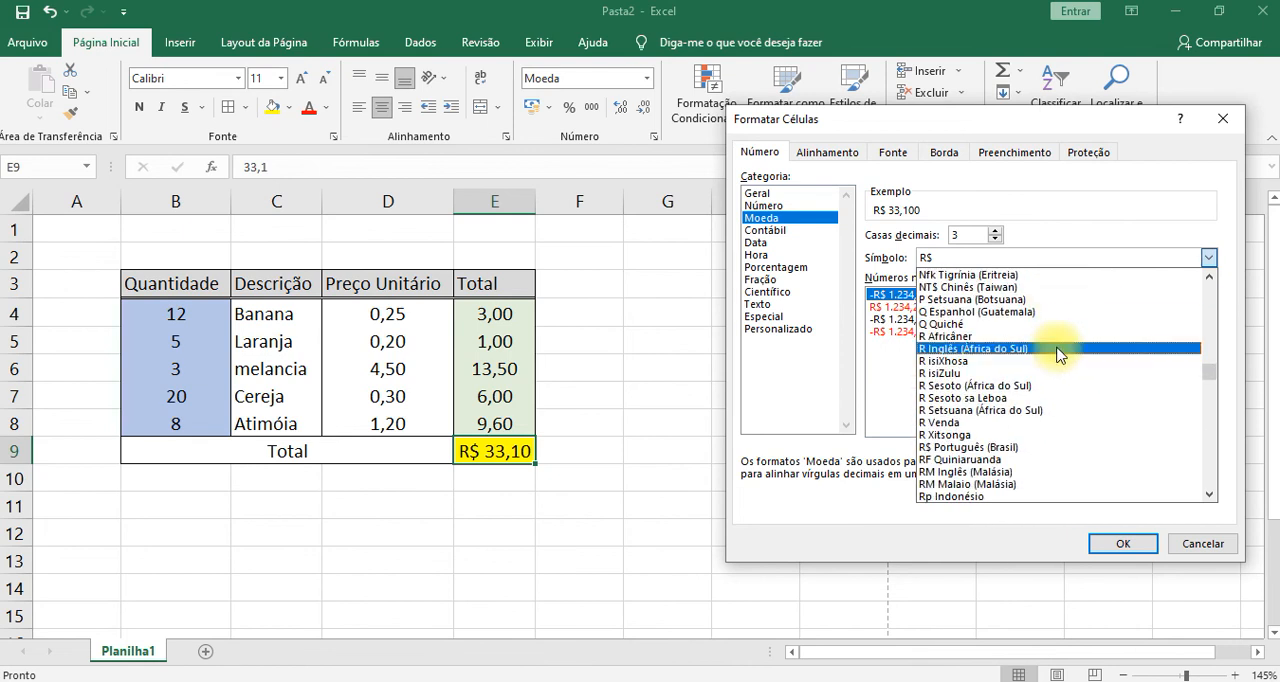
pyautogui.scroll(-20, 1065, 338)
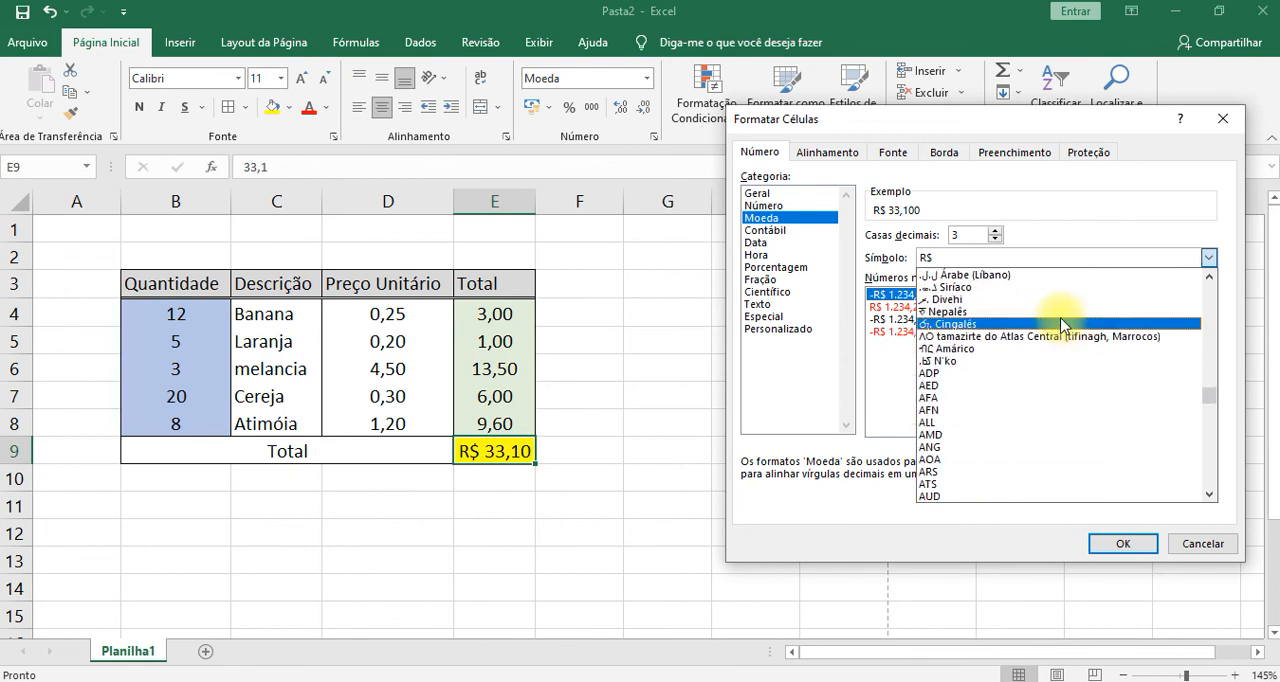
pyautogui.scroll(-17, 1060, 328)
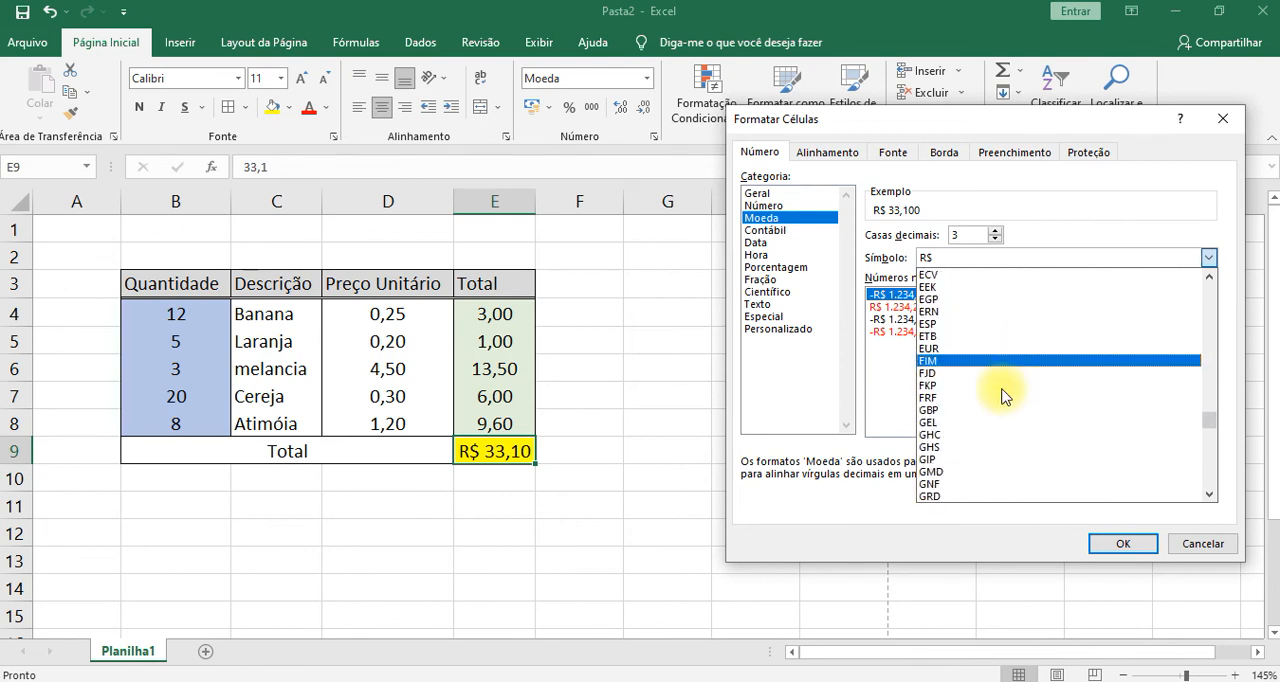
pyautogui.scroll(20, 987, 412)
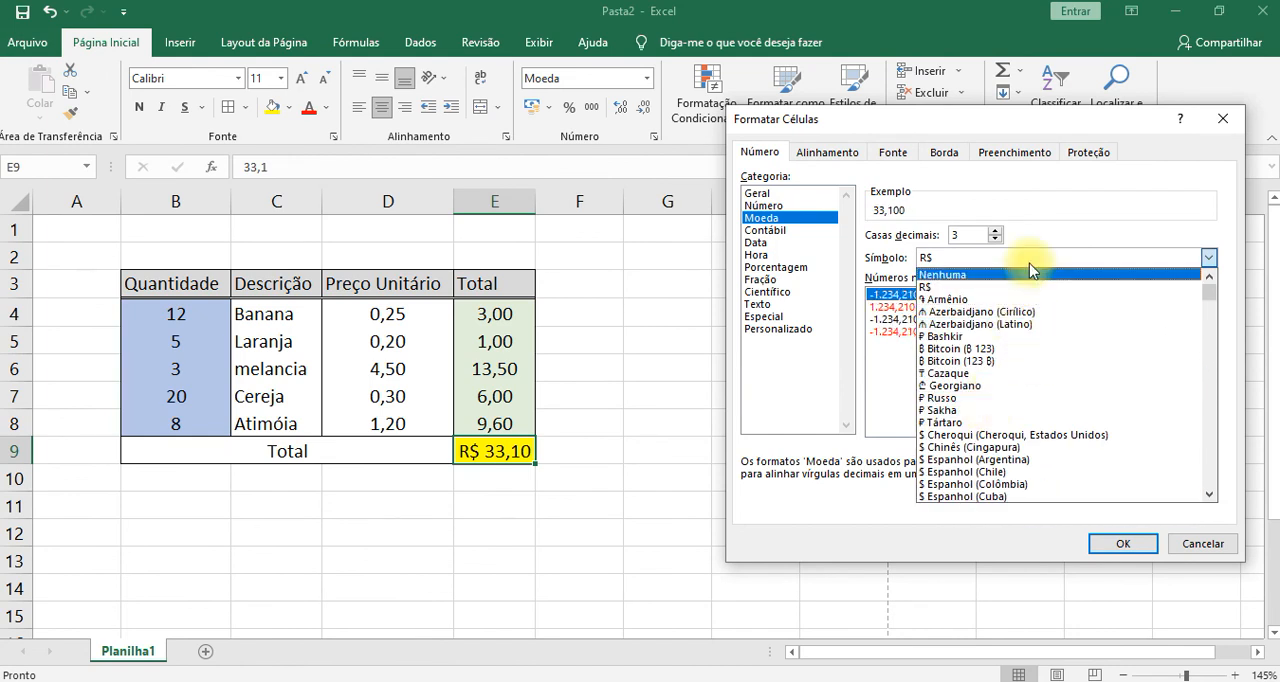
pyautogui.scroll(-2, 1025, 320)
pyautogui.scroll(-2, 1010, 440)
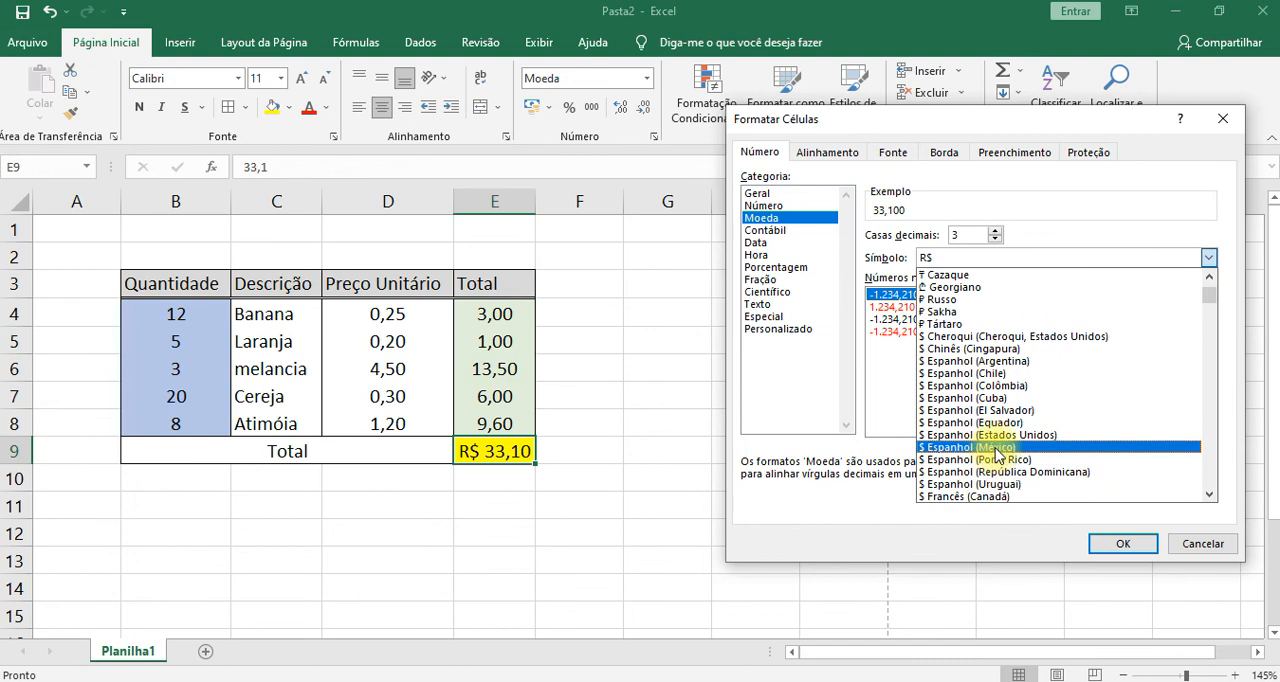
pyautogui.scroll(-3, 945, 410)
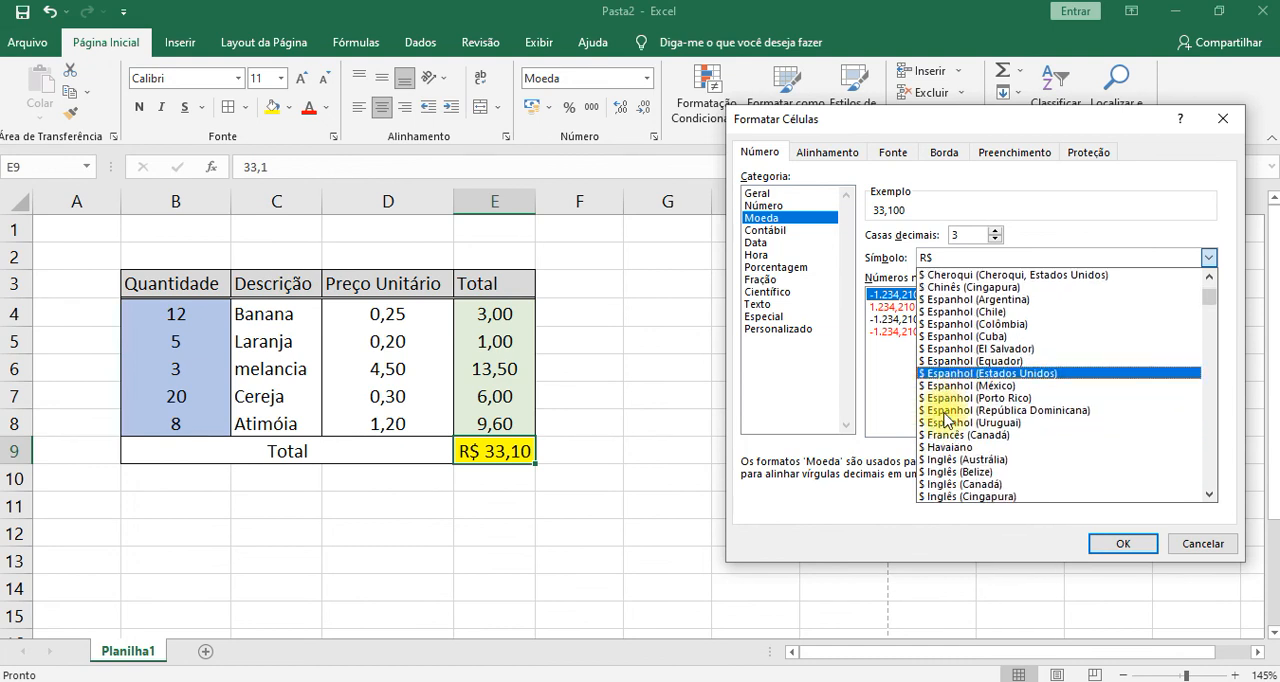
pyautogui.scroll(-2, 950, 425)
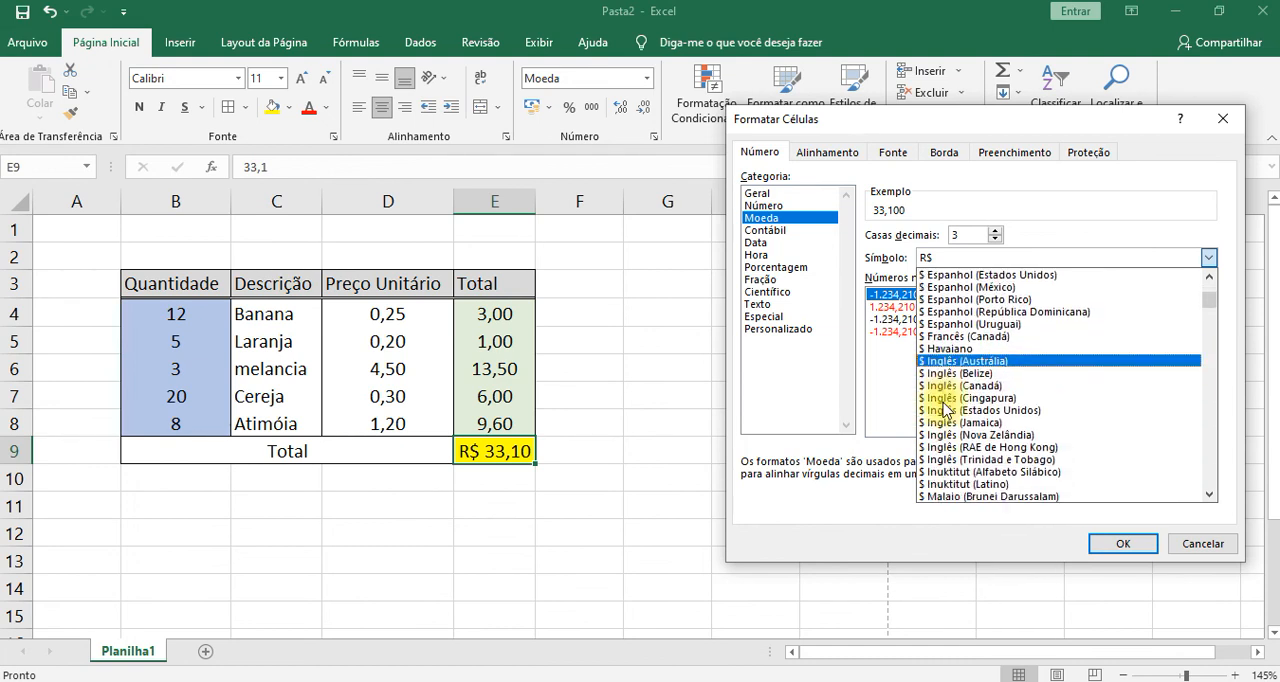
pyautogui.scroll(2, 950, 380)
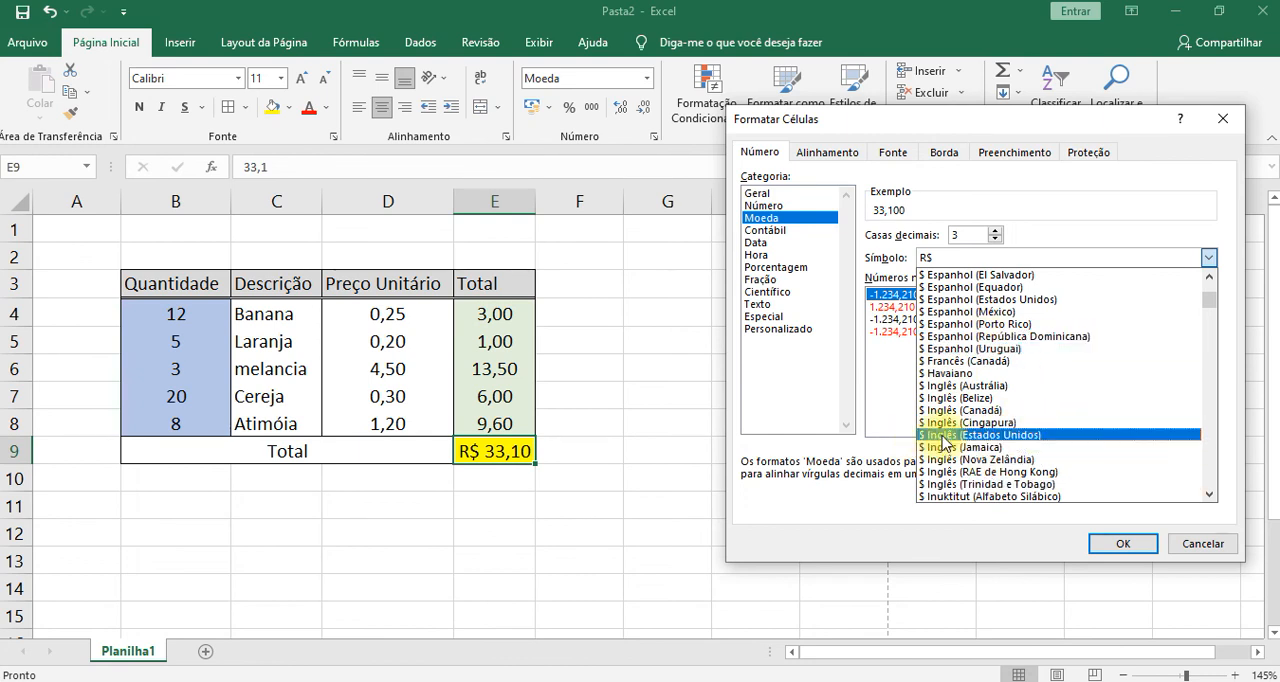
pyautogui.click(943, 436)
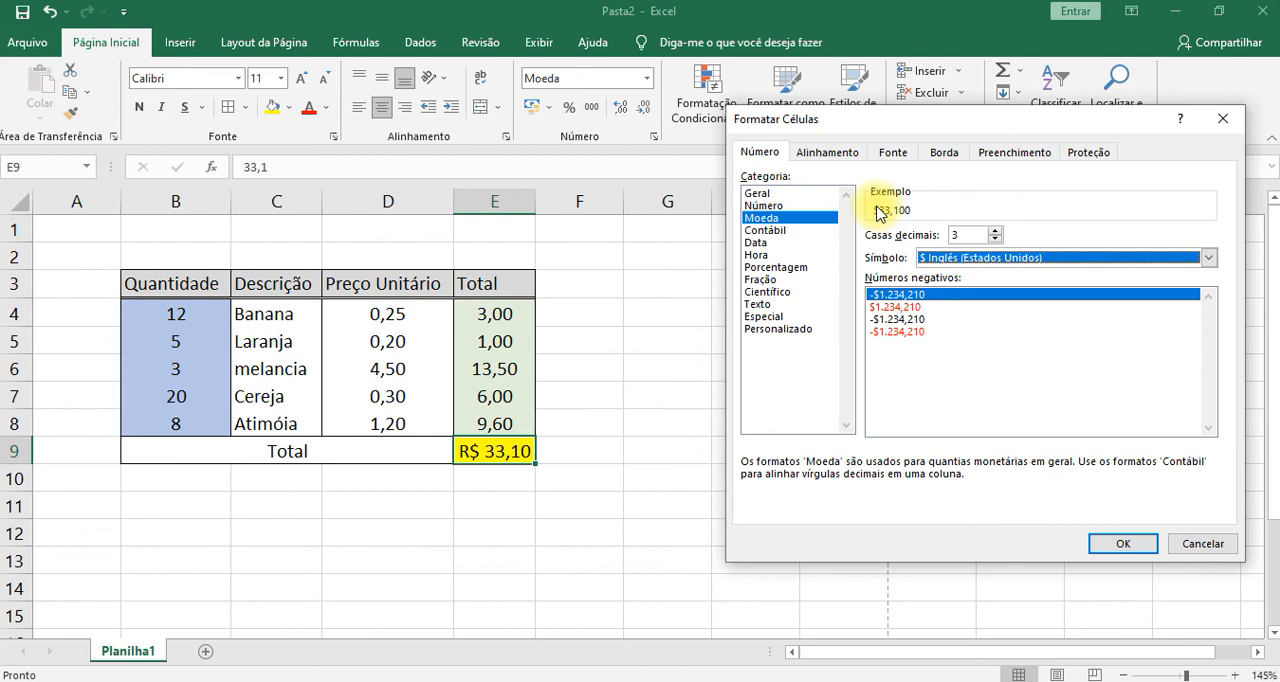
# Change E9's currency symbol to the USD code and set the decimal places to 2.
pyautogui.click(1210, 260)
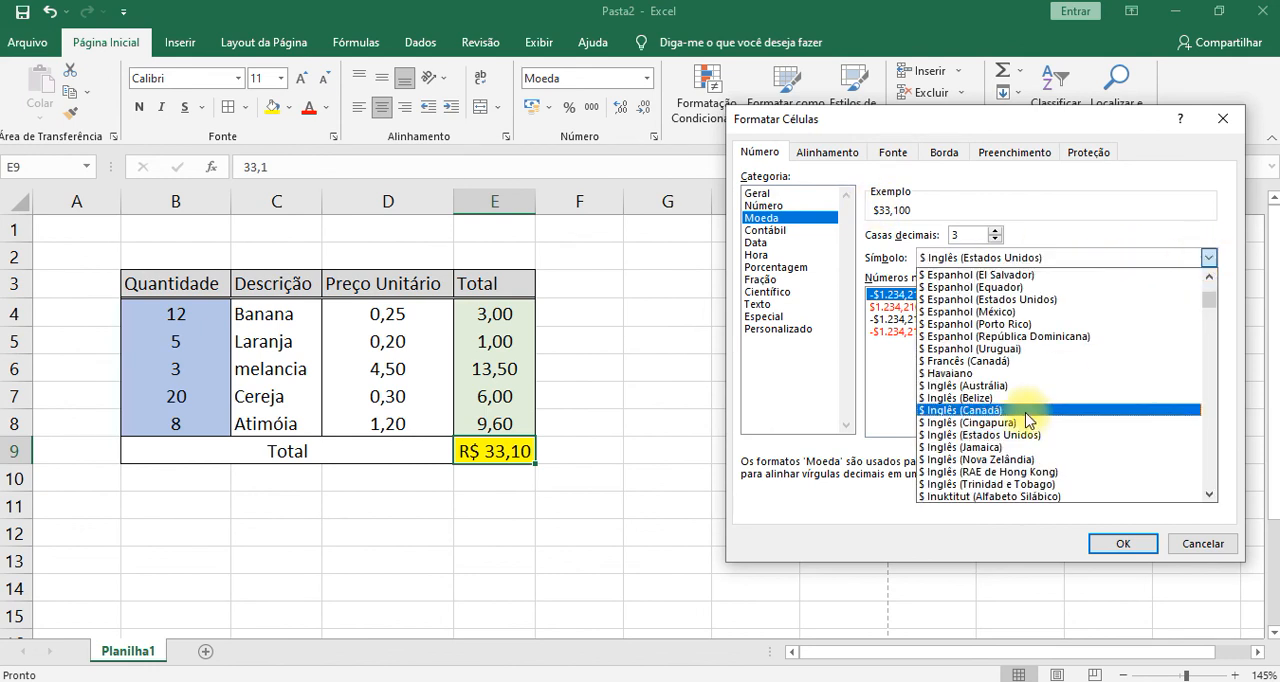
pyautogui.scroll(-6, 1063, 354)
pyautogui.scroll(-8, 1205, 312)
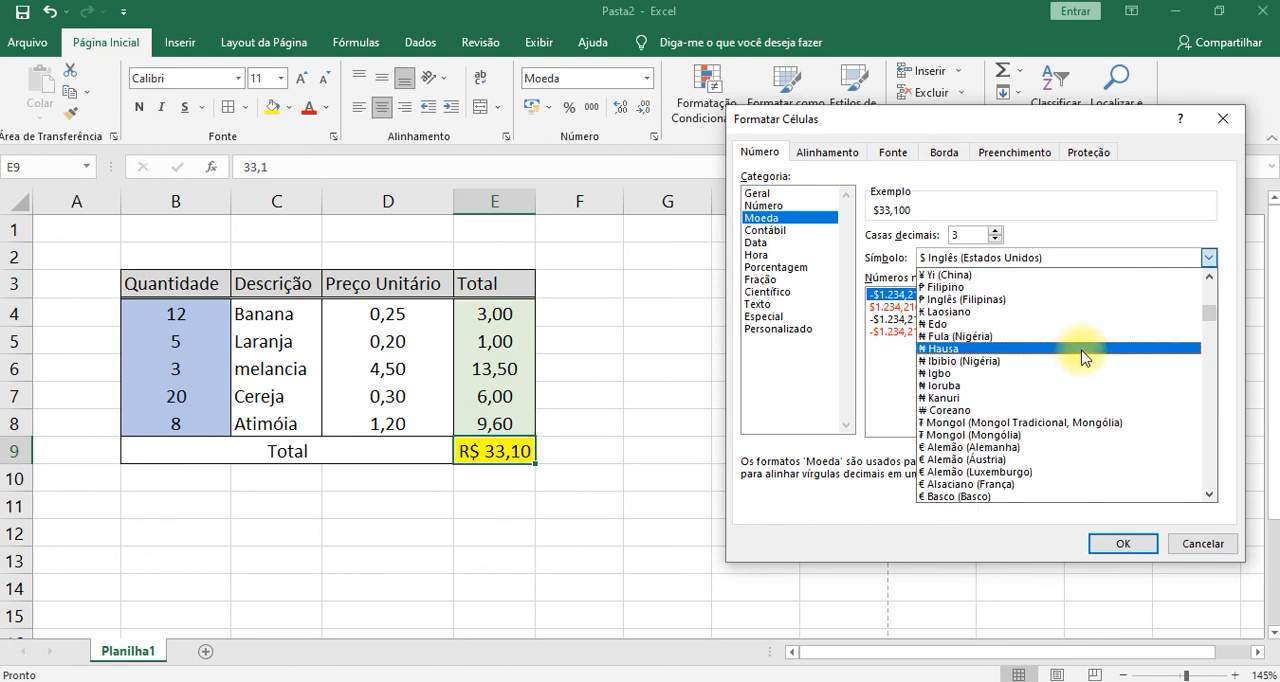
pyautogui.moveTo(1213, 325); pyautogui.dragTo(1120, 460)
pyautogui.scroll(6, 1120, 460)
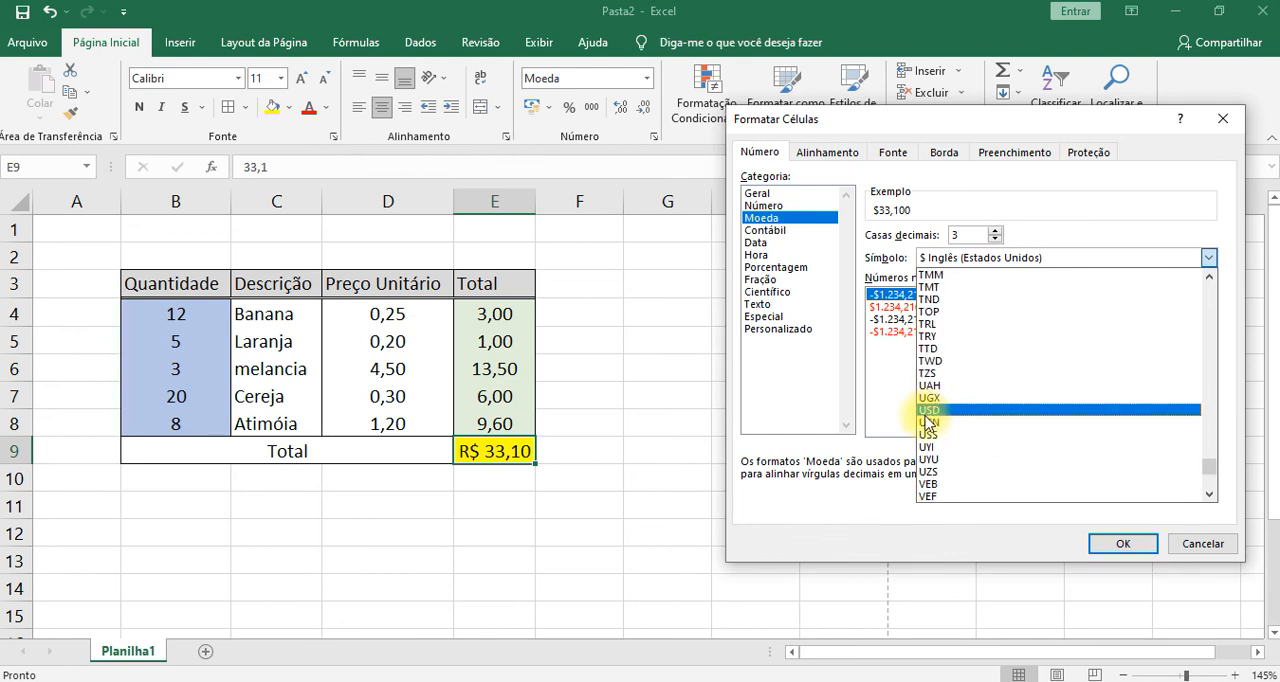
pyautogui.click(932, 410)
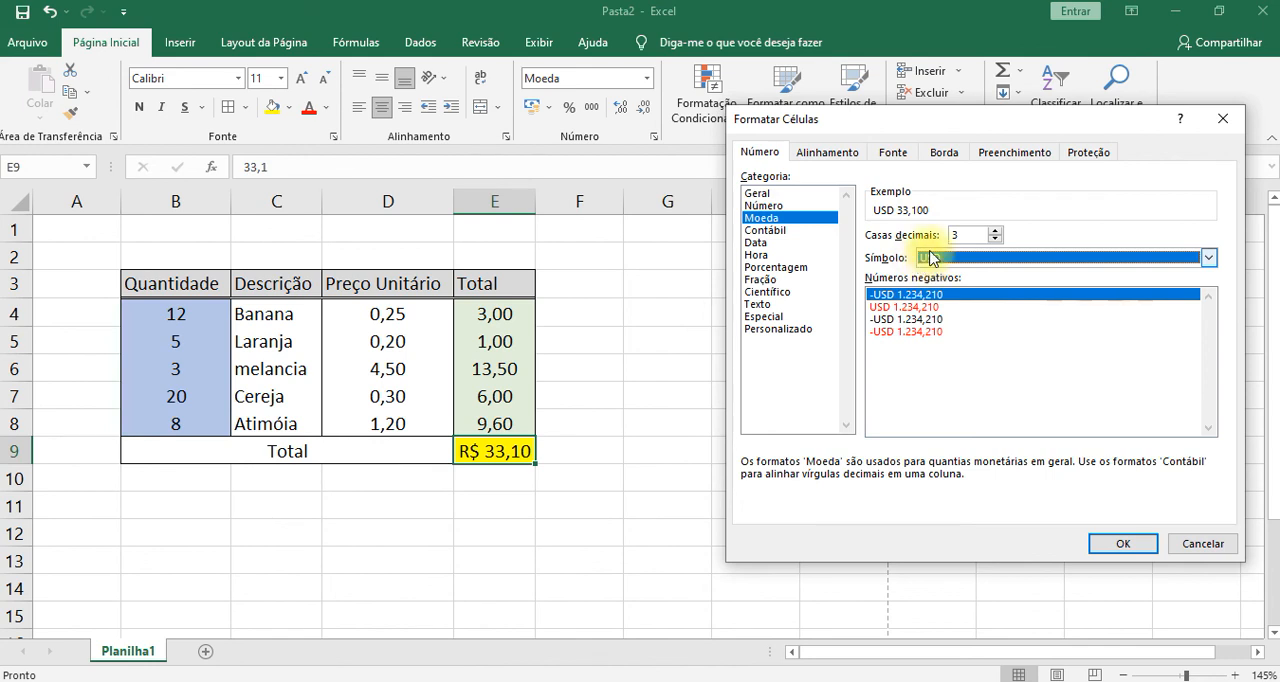
pyautogui.click(994, 239)
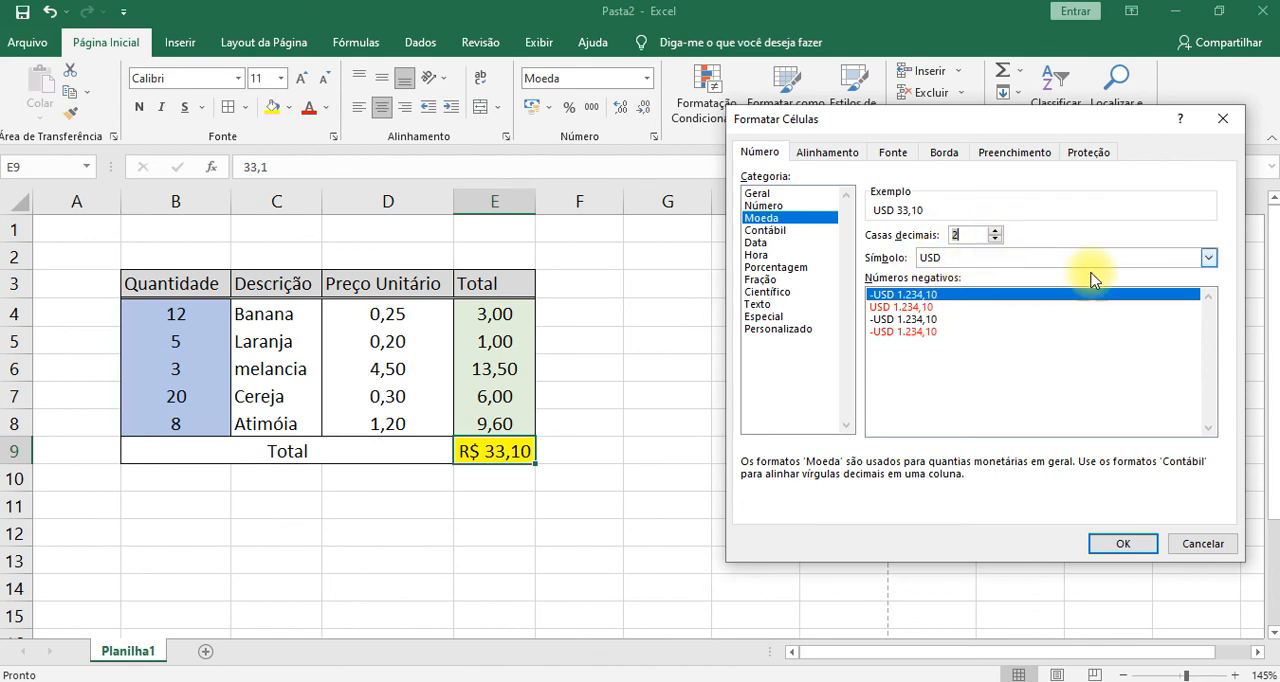
# Look through the available currency symbols, from the start of the list through the dollar, pound, yen and euro entries.
pyautogui.click(1208, 257)
pyautogui.scroll(2, 1078, 400)
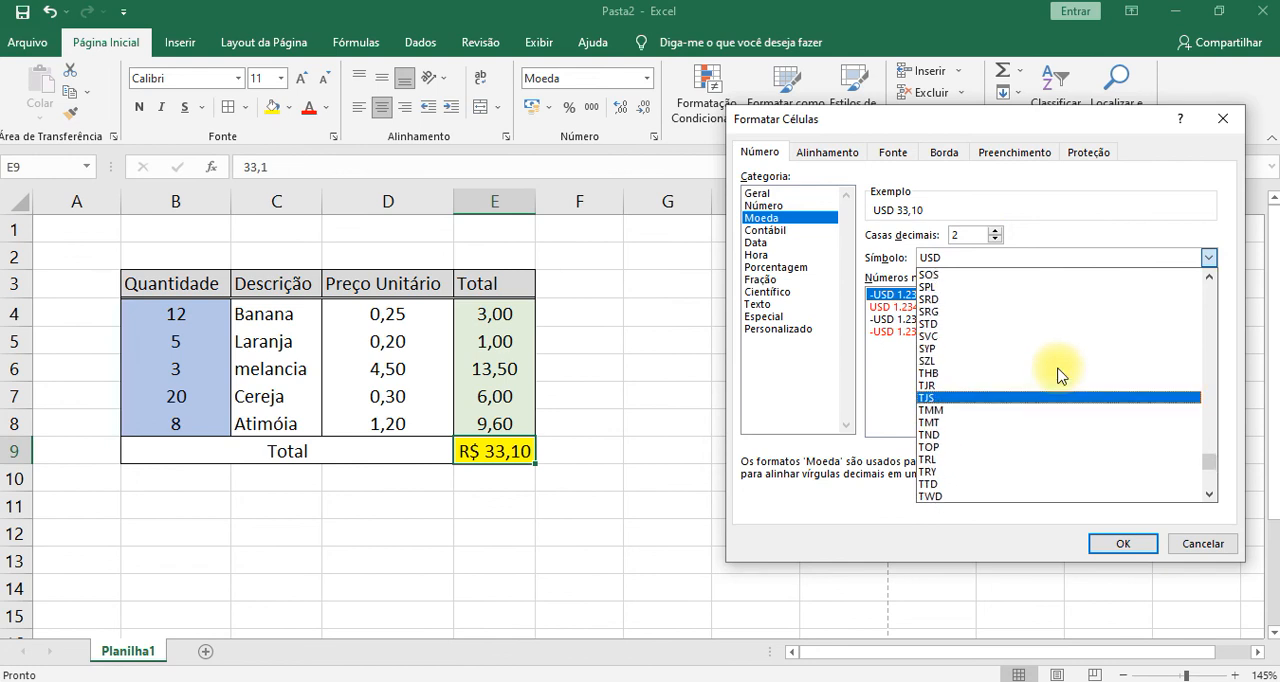
pyautogui.scroll(12, 1040, 372)
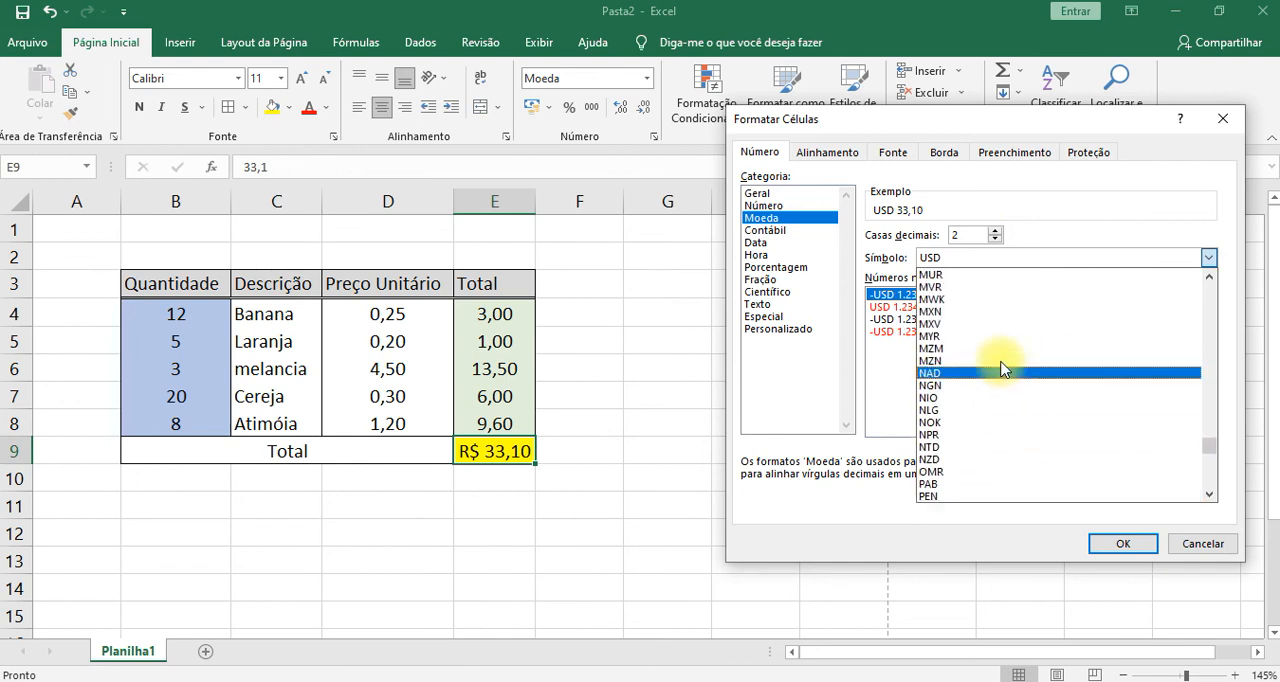
pyautogui.scroll(8, 1005, 370)
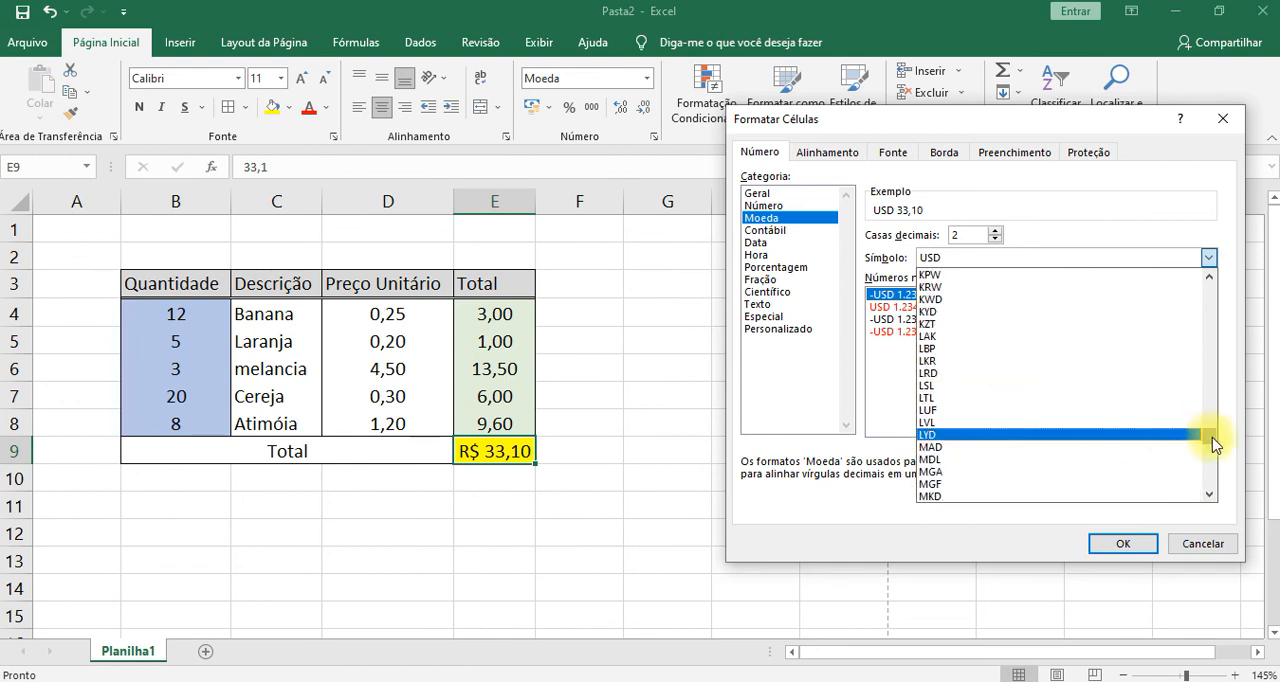
pyautogui.moveTo(1212, 445); pyautogui.dragTo(1227, 315)
pyautogui.scroll(8, 1083, 371)
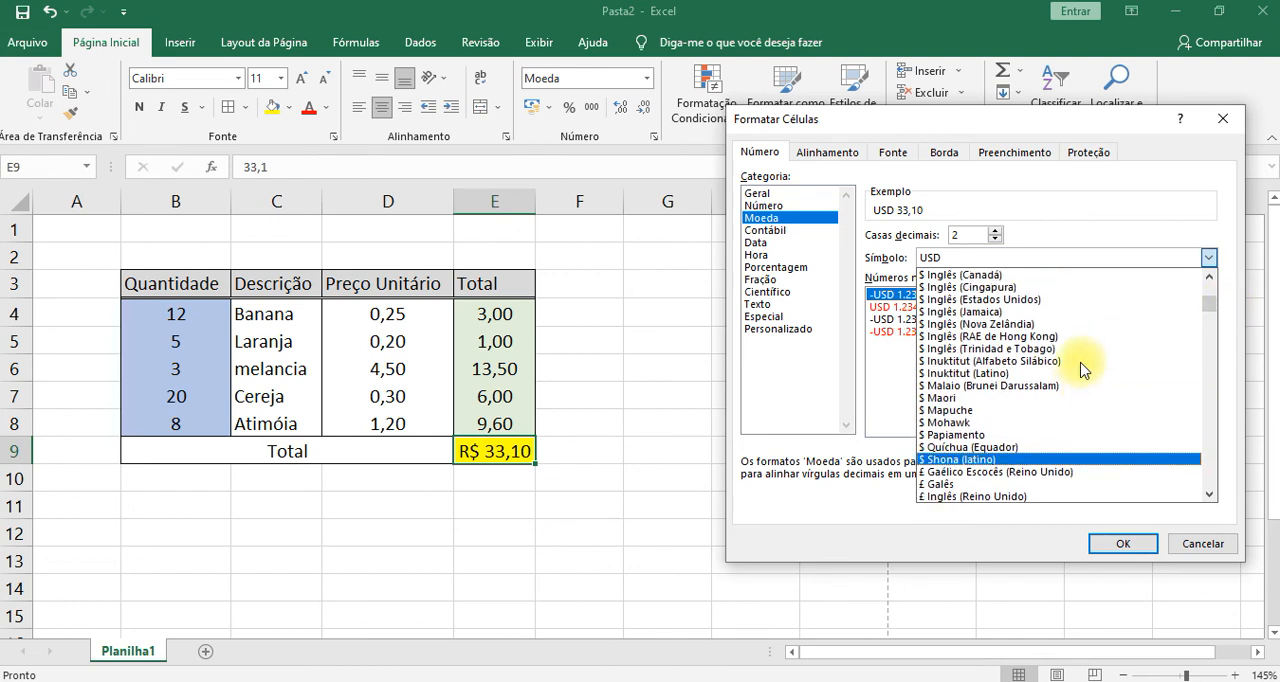
pyautogui.scroll(5, 1083, 371)
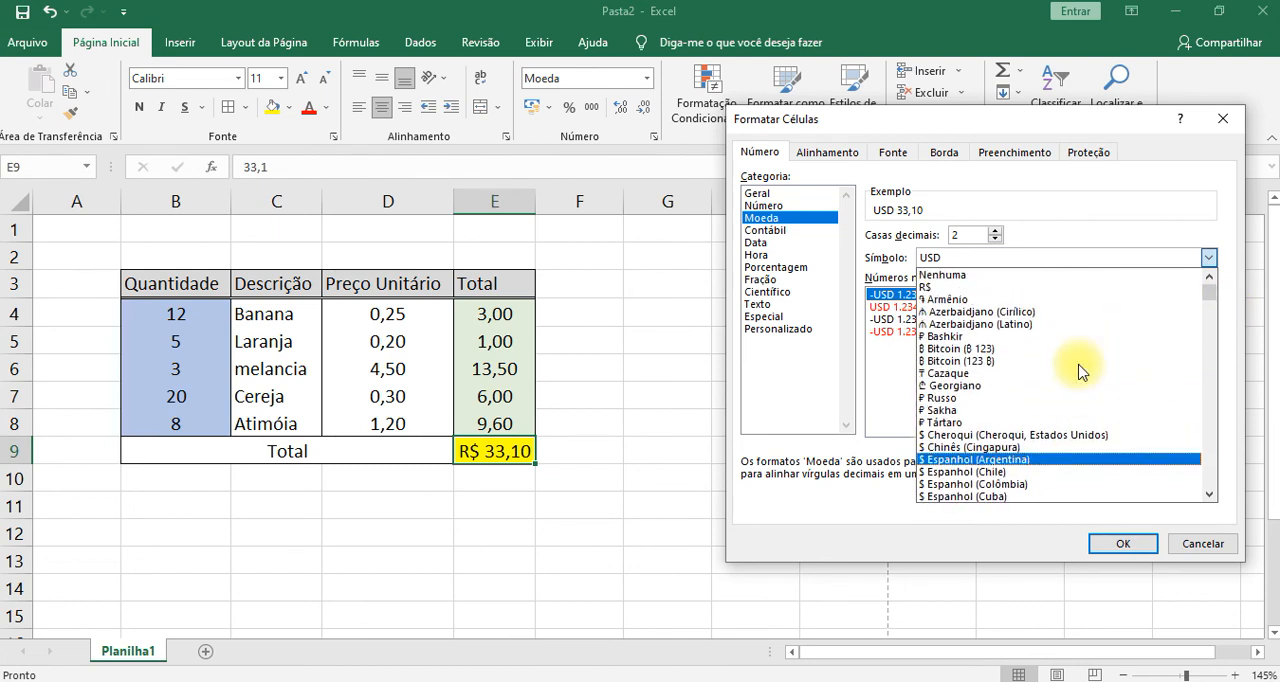
pyautogui.scroll(-12, 1083, 371)
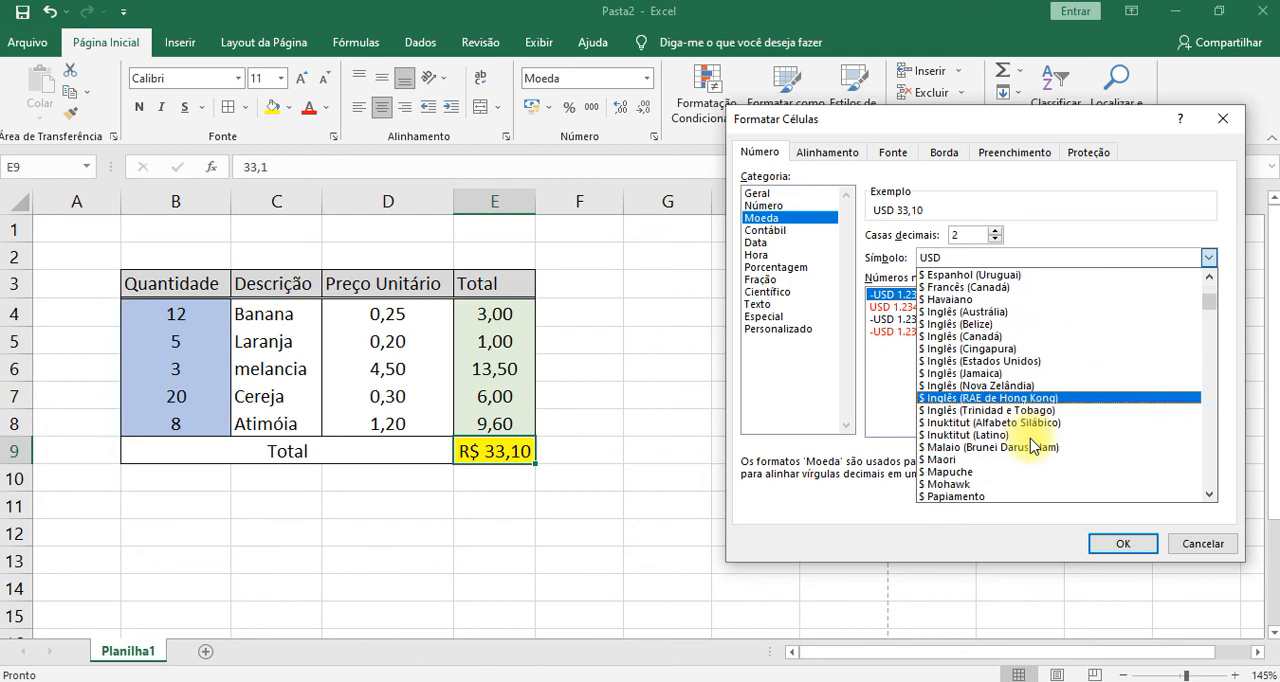
pyautogui.scroll(-3, 1040, 420)
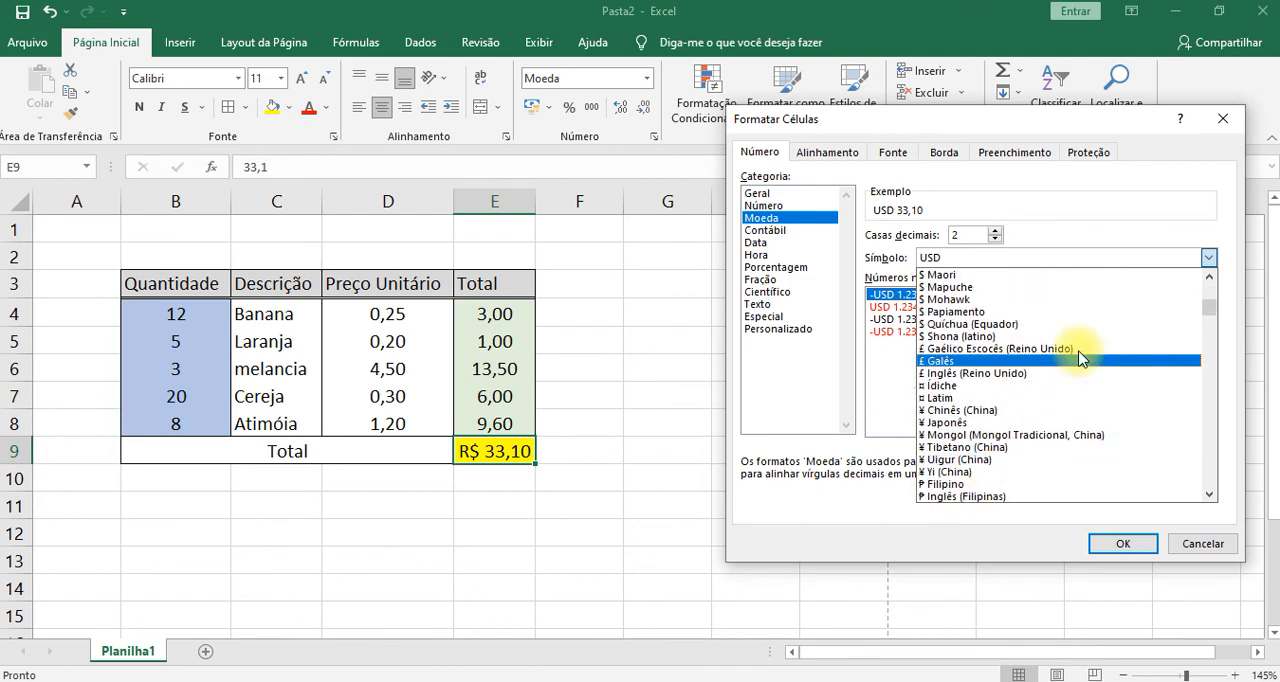
pyautogui.scroll(-3, 1077, 366)
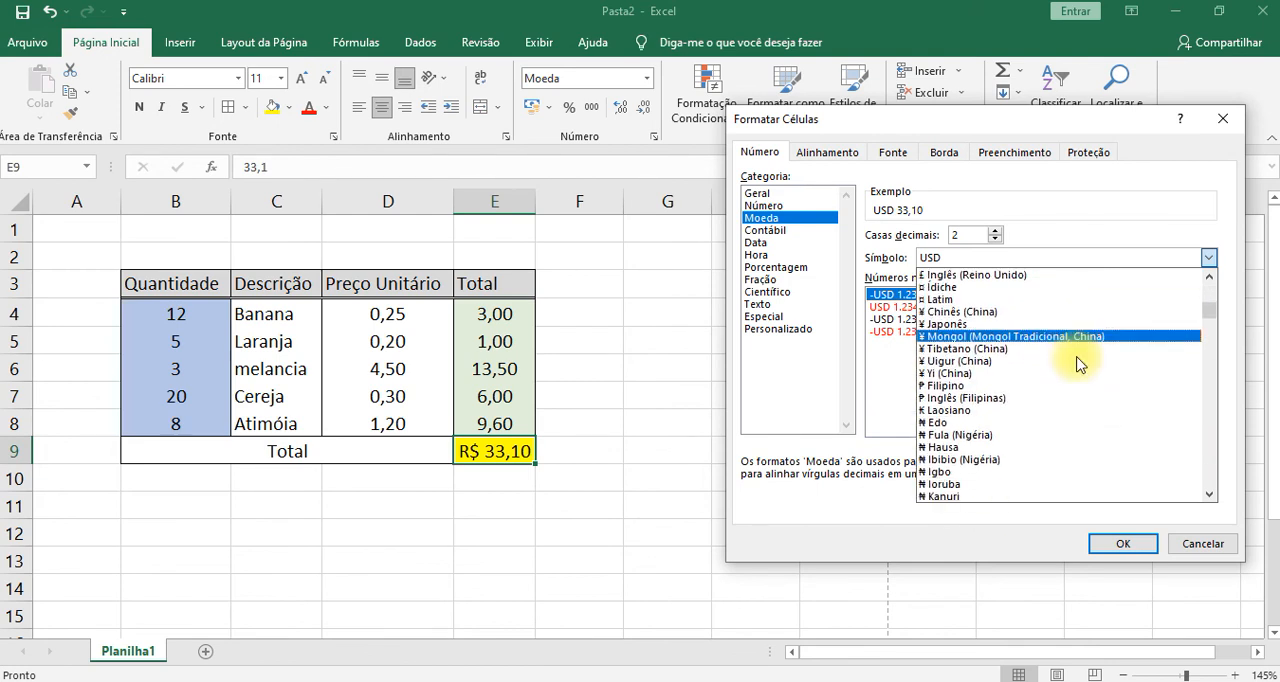
pyautogui.scroll(-5, 1080, 365)
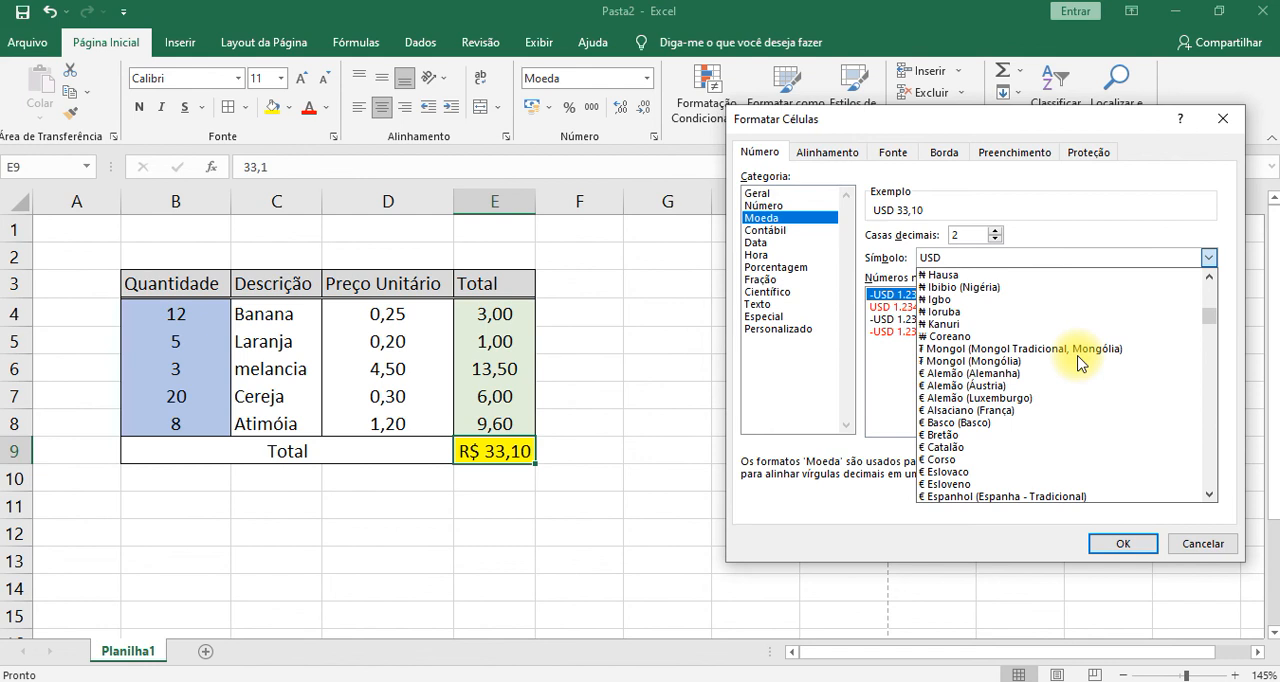
pyautogui.click(975, 258)
# Look through the named currency symbols for E9, from the Arabic and Sinhala entries back up to the rupee entries.
pyautogui.click(1208, 258)
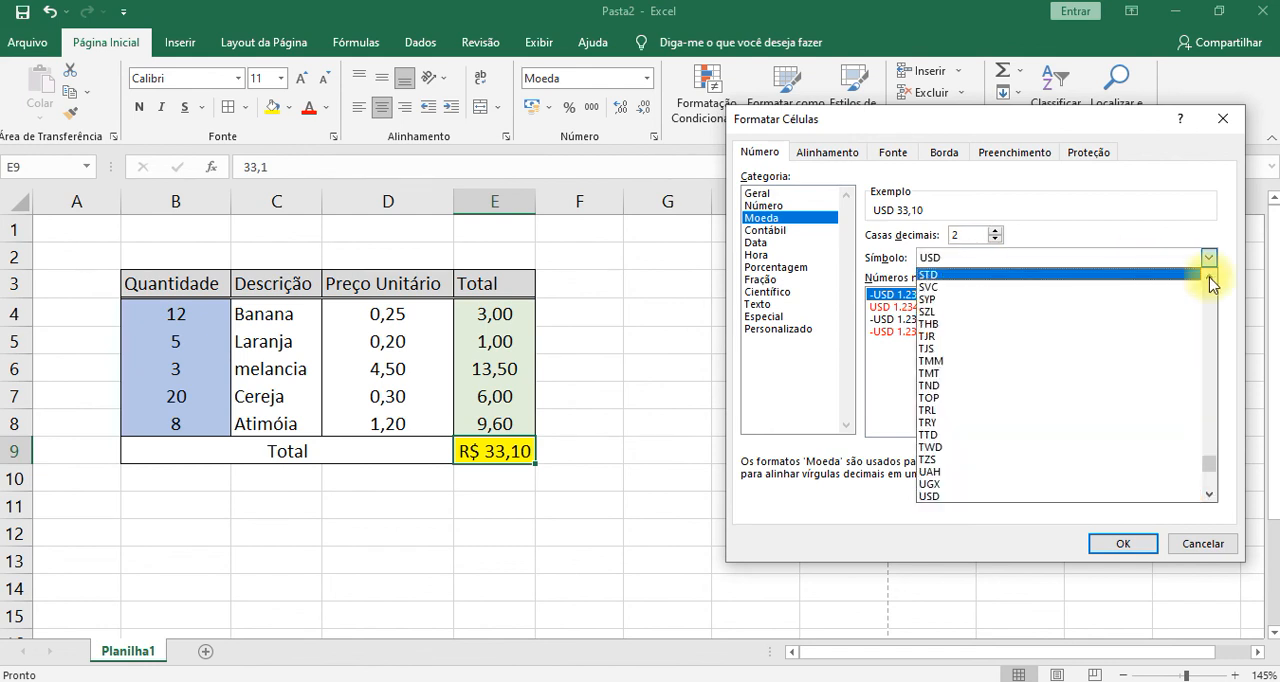
pyautogui.moveTo(1209, 463); pyautogui.dragTo(1214, 389)
pyautogui.scroll(-4, 1045, 398)
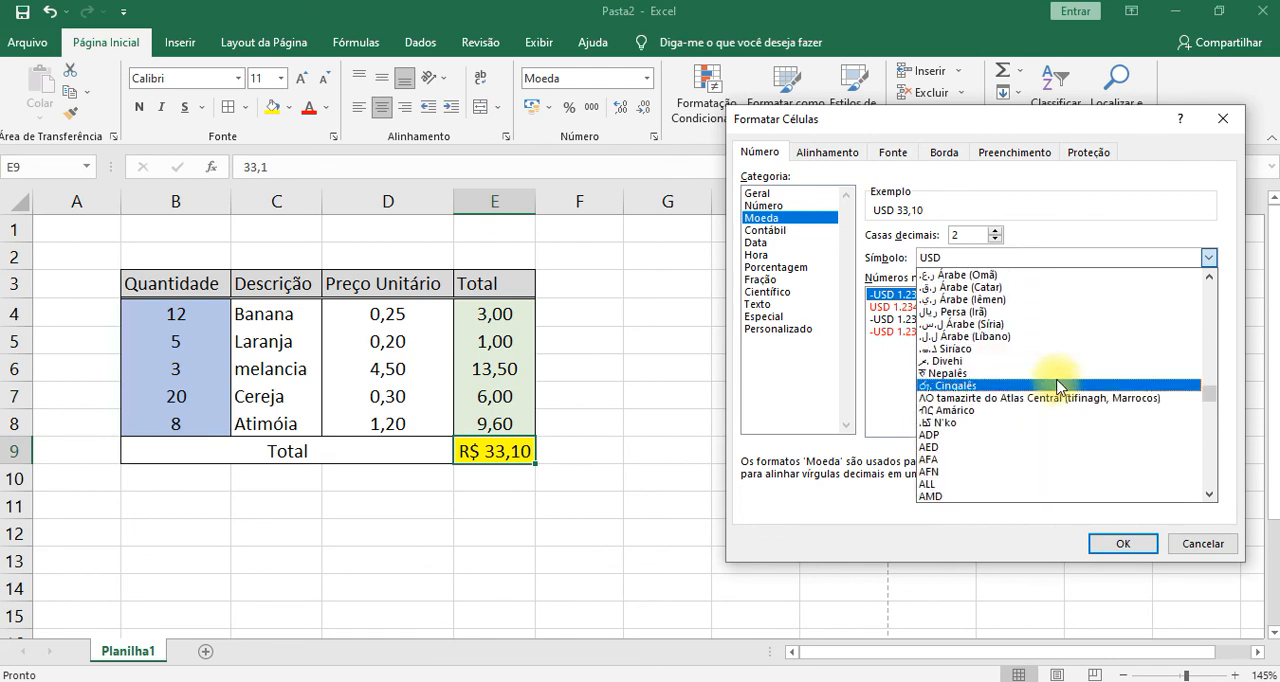
pyautogui.scroll(12, 1060, 387)
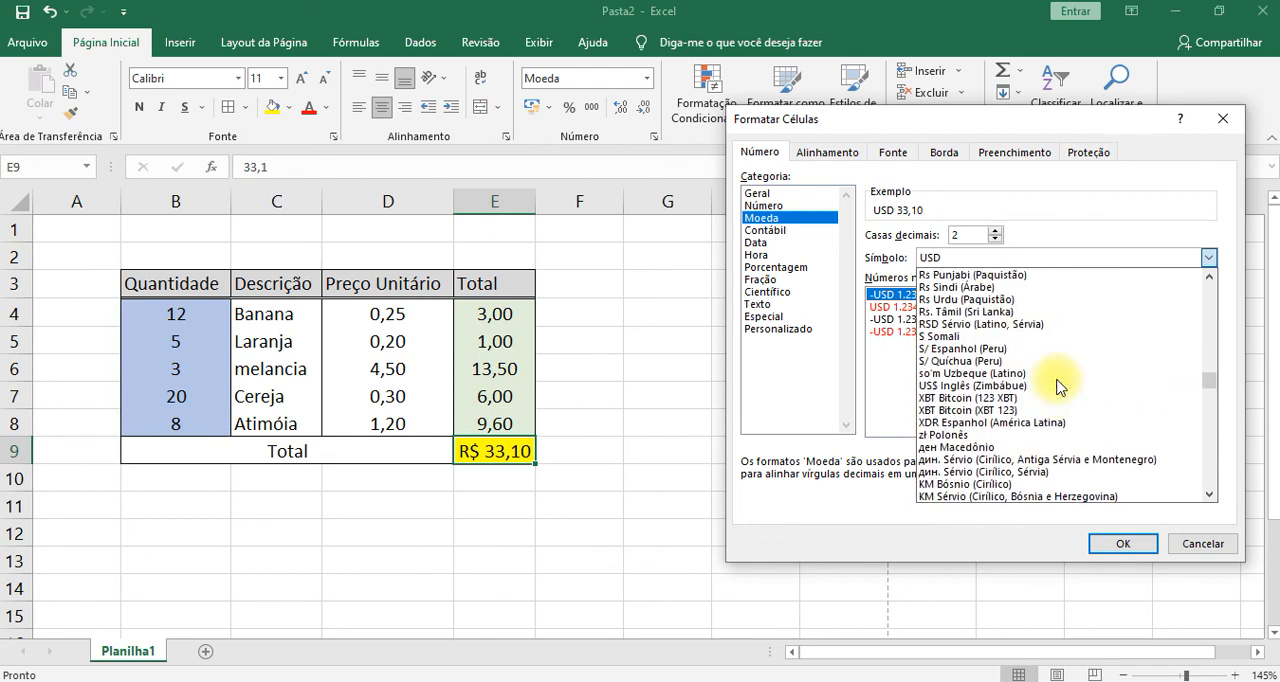
pyautogui.scroll(12, 1060, 387)
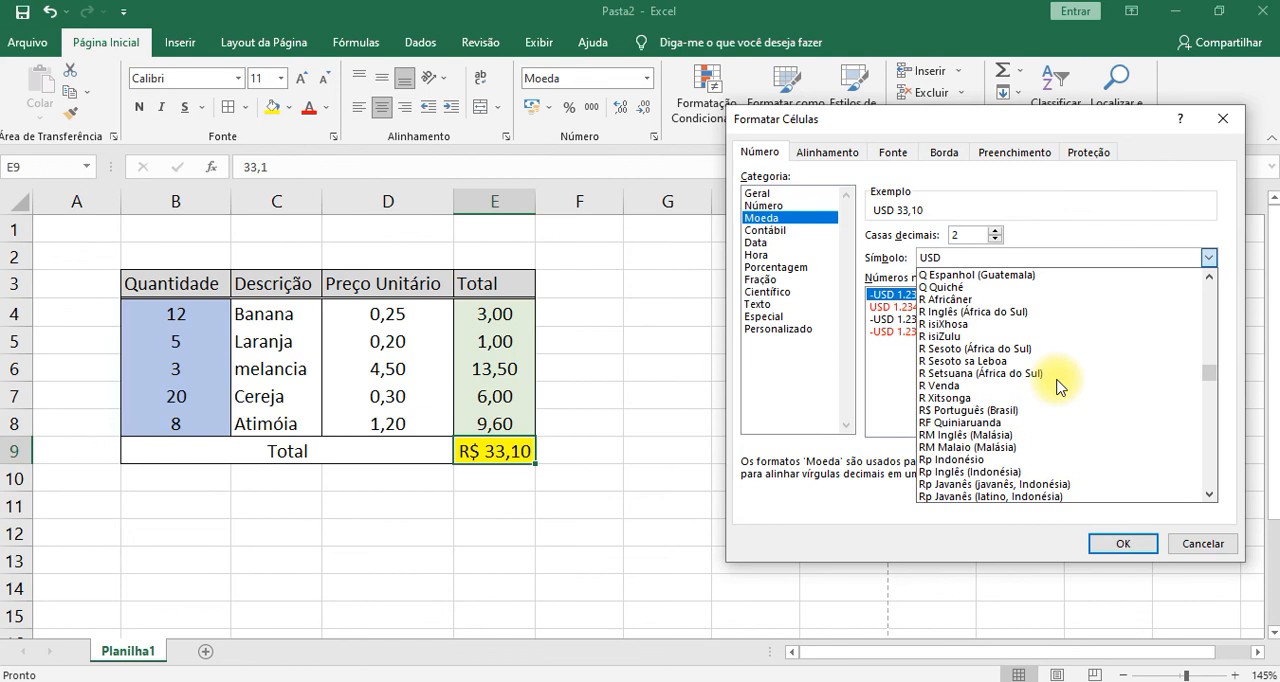
pyautogui.scroll(2, 1060, 387)
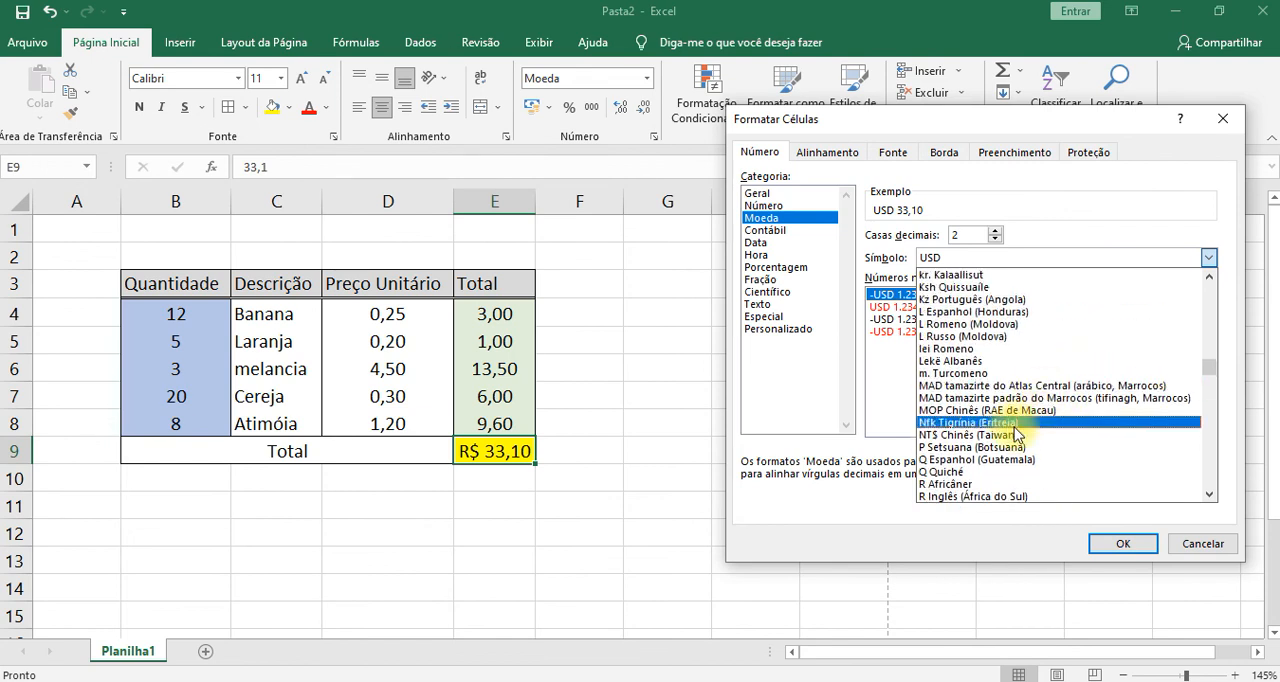
pyautogui.scroll(9, 1080, 337)
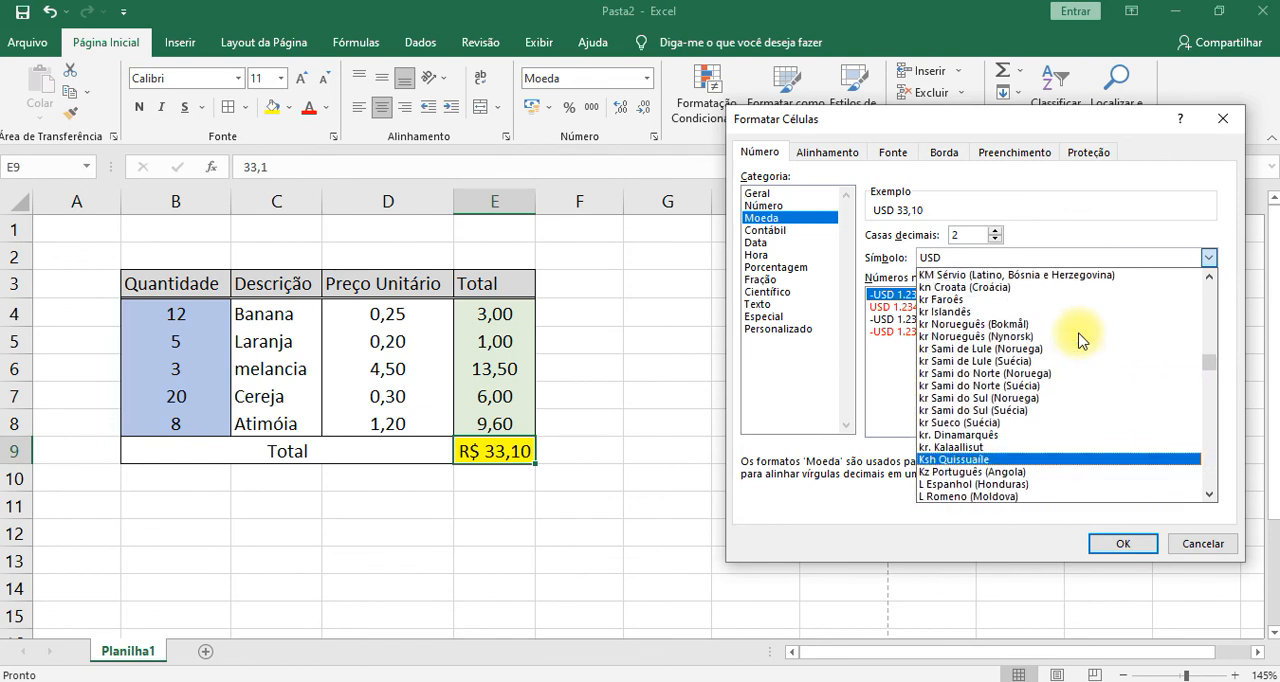
pyautogui.scroll(12, 1080, 337)
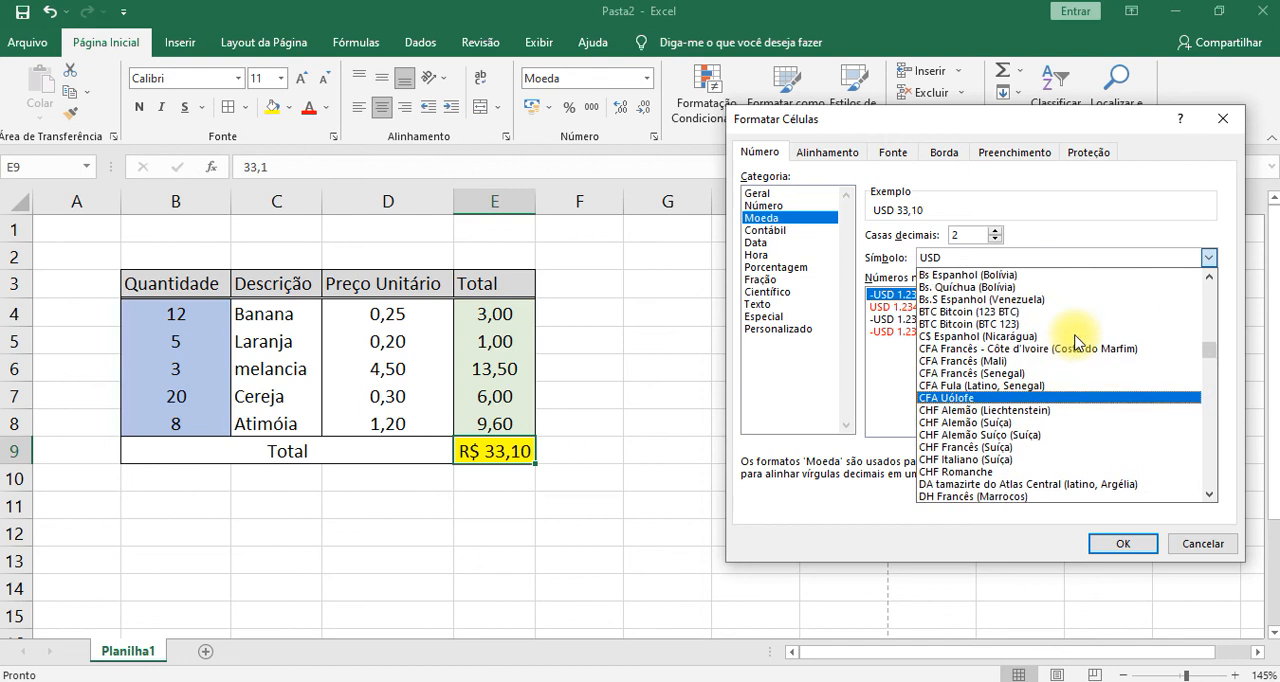
pyautogui.scroll(3, 1078, 343)
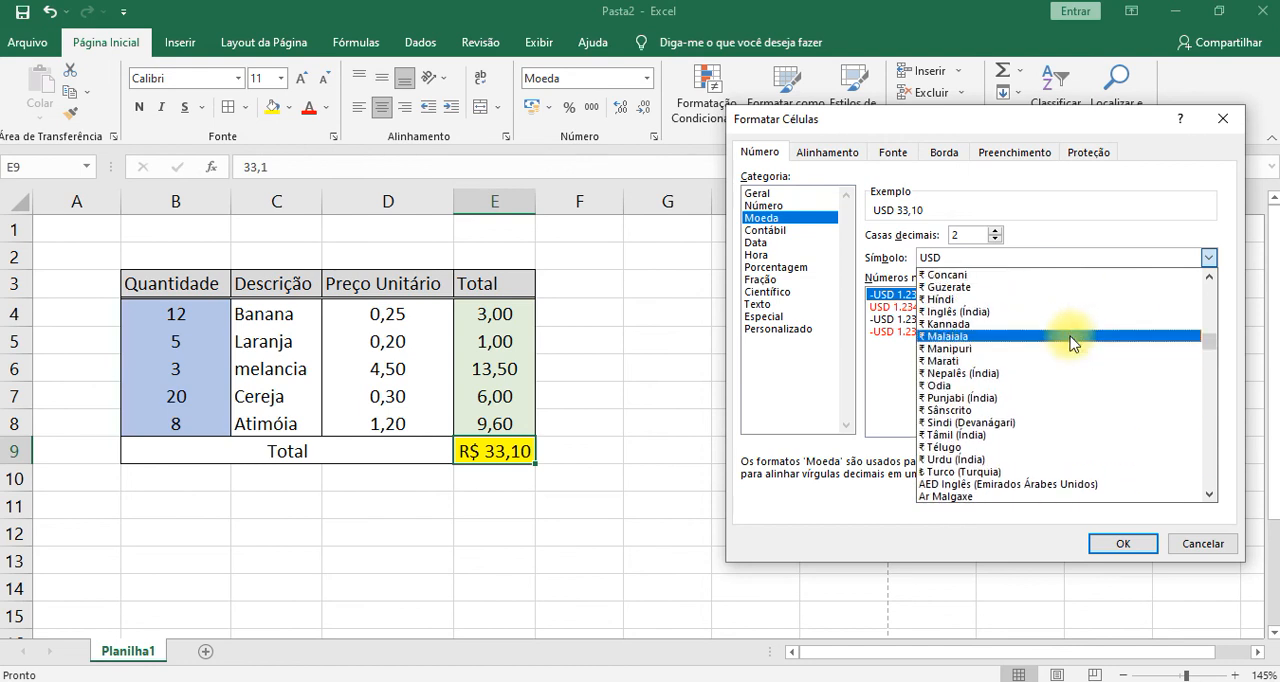
# Browse the three-letter currency codes and choose PYG as the currency symbol for E9.
pyautogui.moveTo(1206, 349); pyautogui.dragTo(1208, 404)
pyautogui.scroll(-8, 1082, 398)
pyautogui.scroll(-4, 1080, 404)
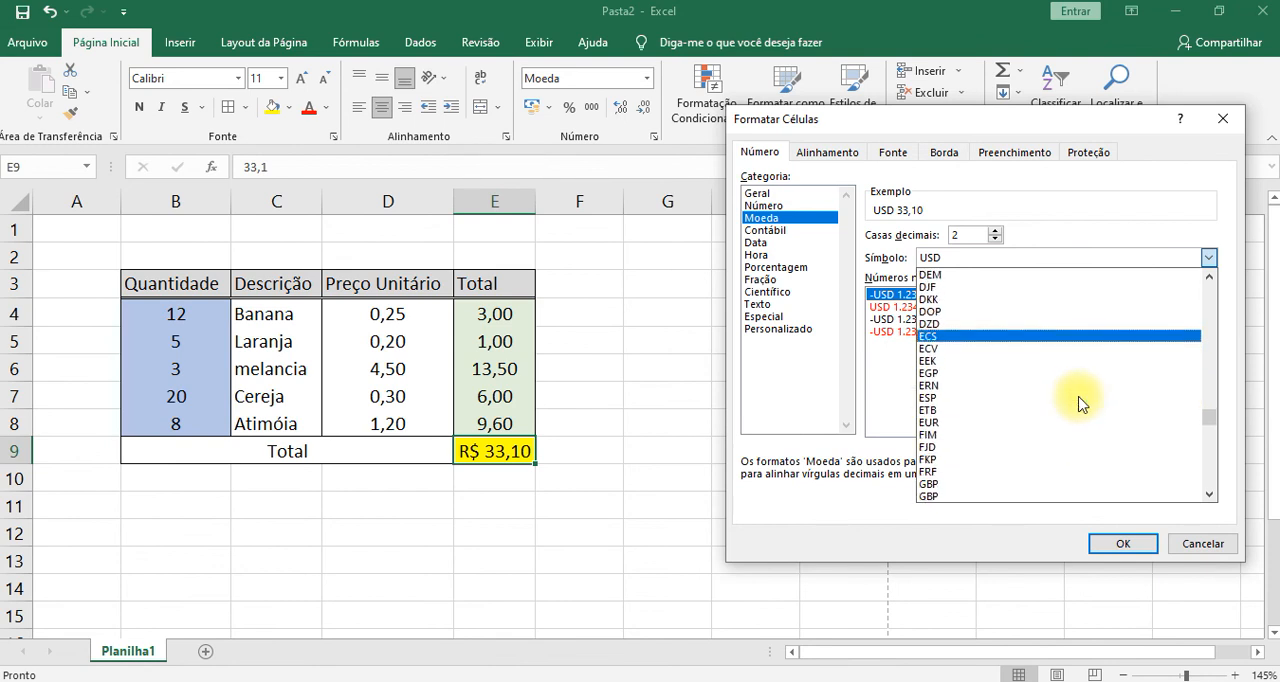
pyautogui.scroll(-3, 1080, 404)
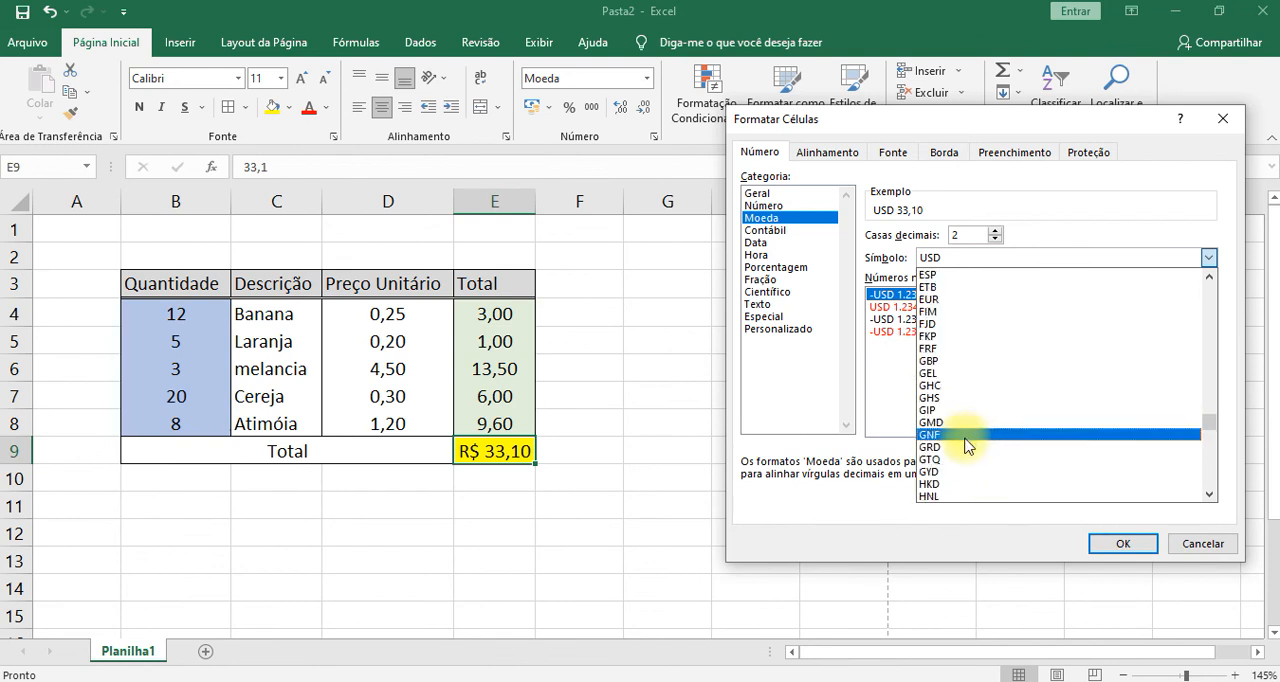
pyautogui.scroll(-10, 975, 440)
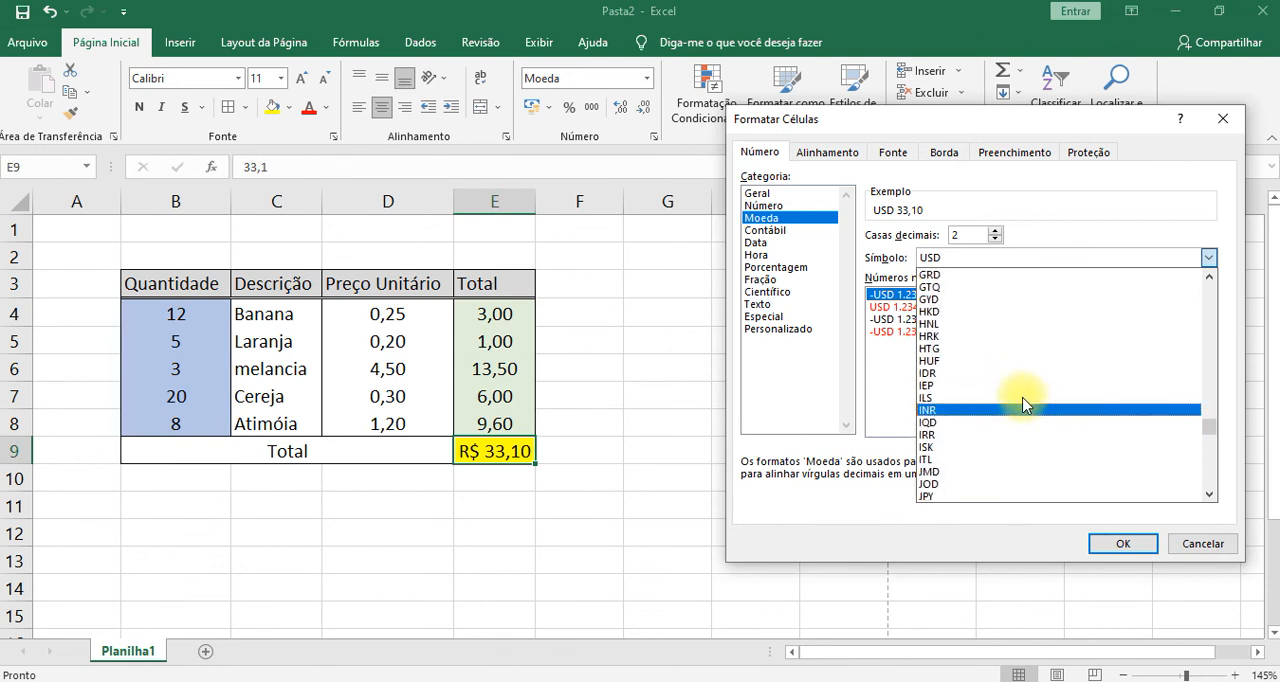
pyautogui.scroll(-3, 1030, 405)
pyautogui.scroll(-10, 1025, 407)
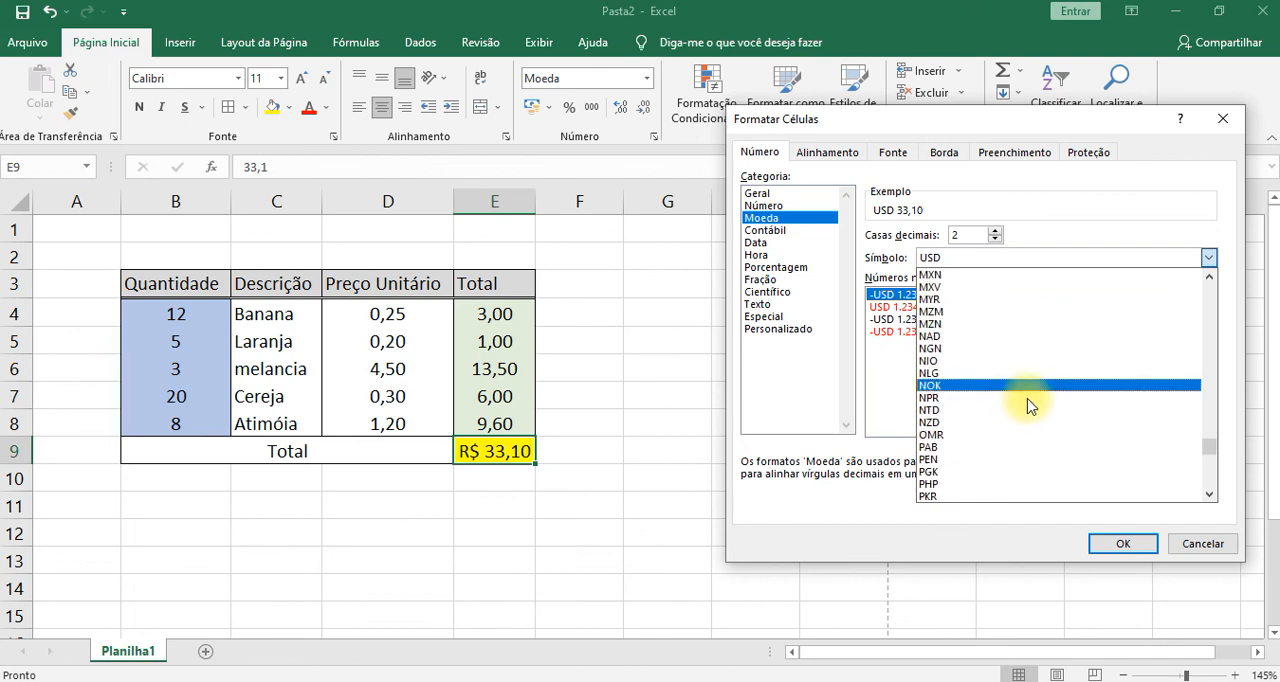
pyautogui.scroll(3, 1033, 400)
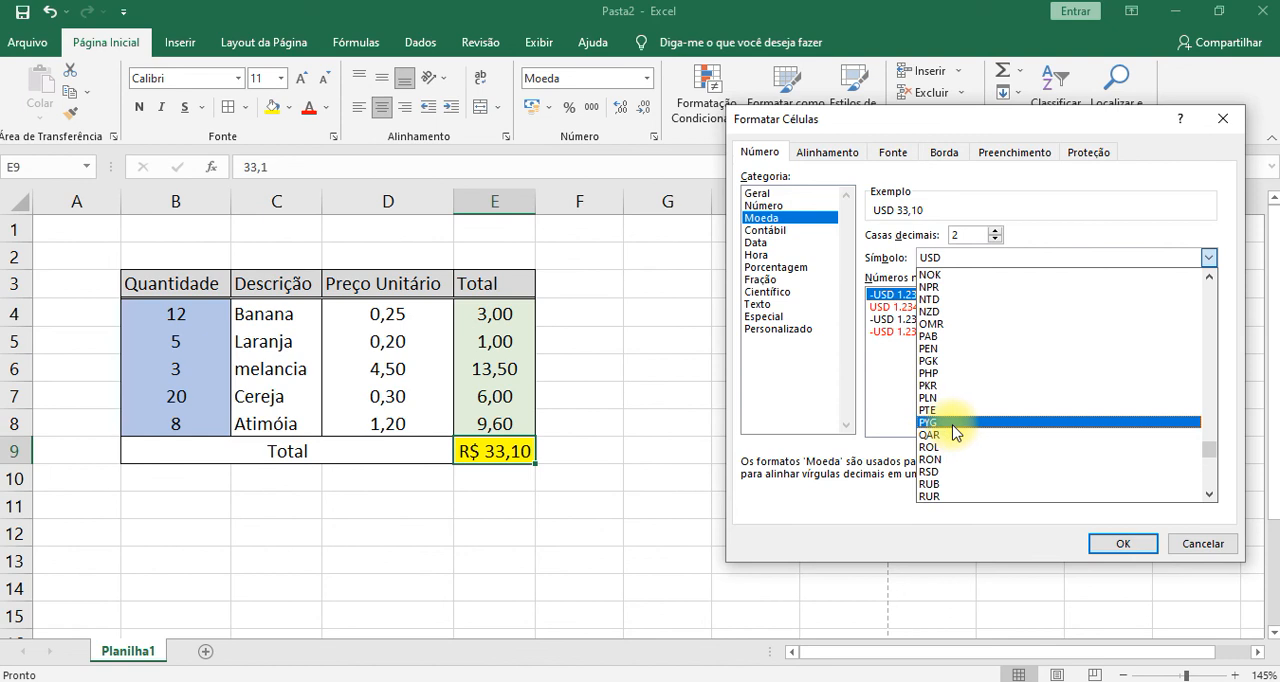
pyautogui.click(934, 423)
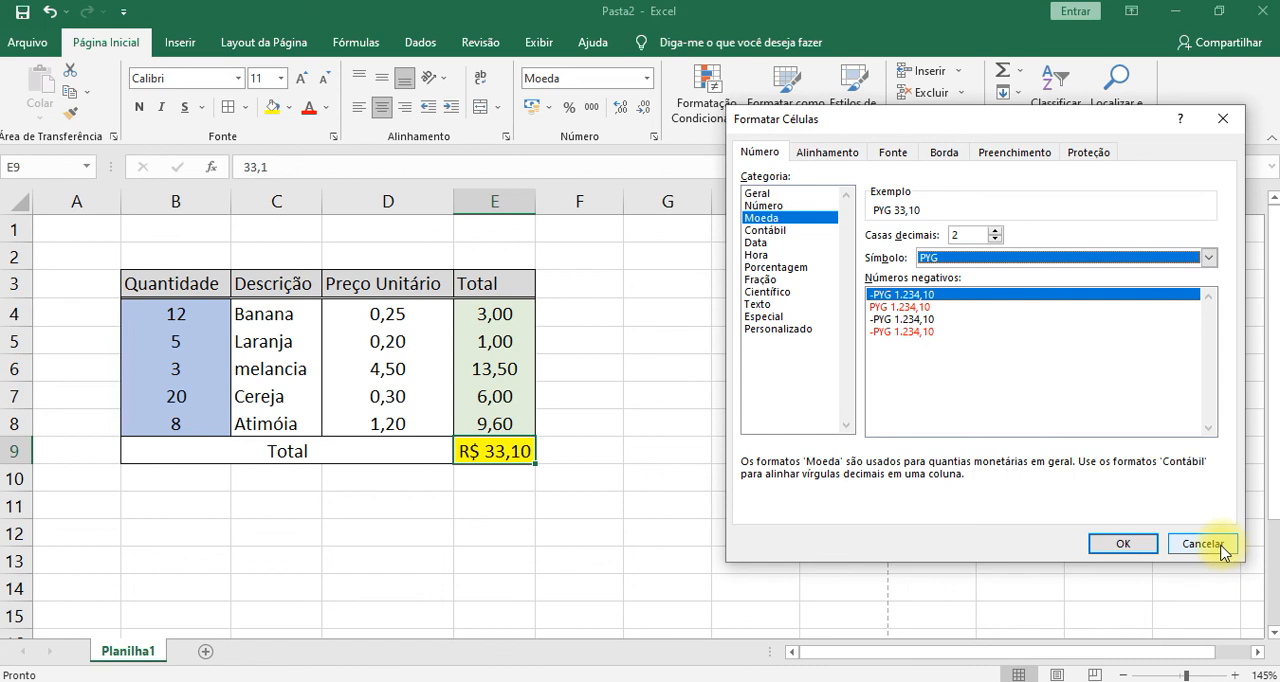
# Try the NZD code as E9's currency symbol and return the symbol to R$.
pyautogui.click(958, 258)
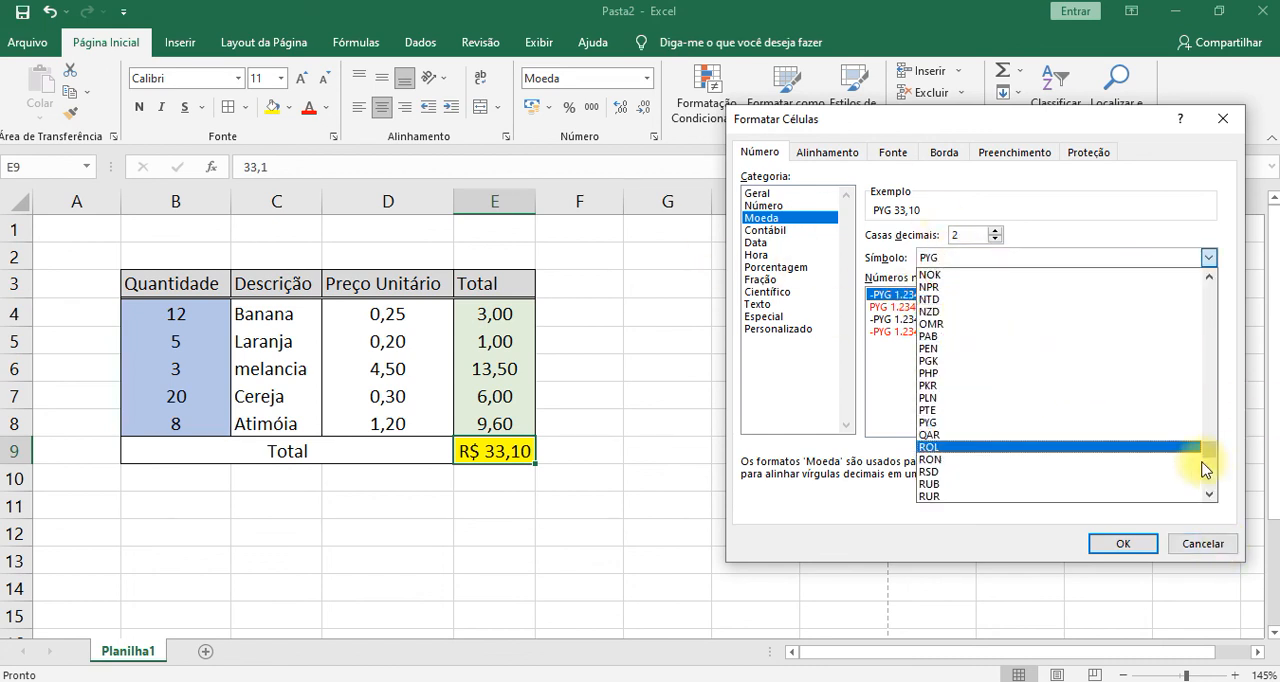
pyautogui.click(932, 311)
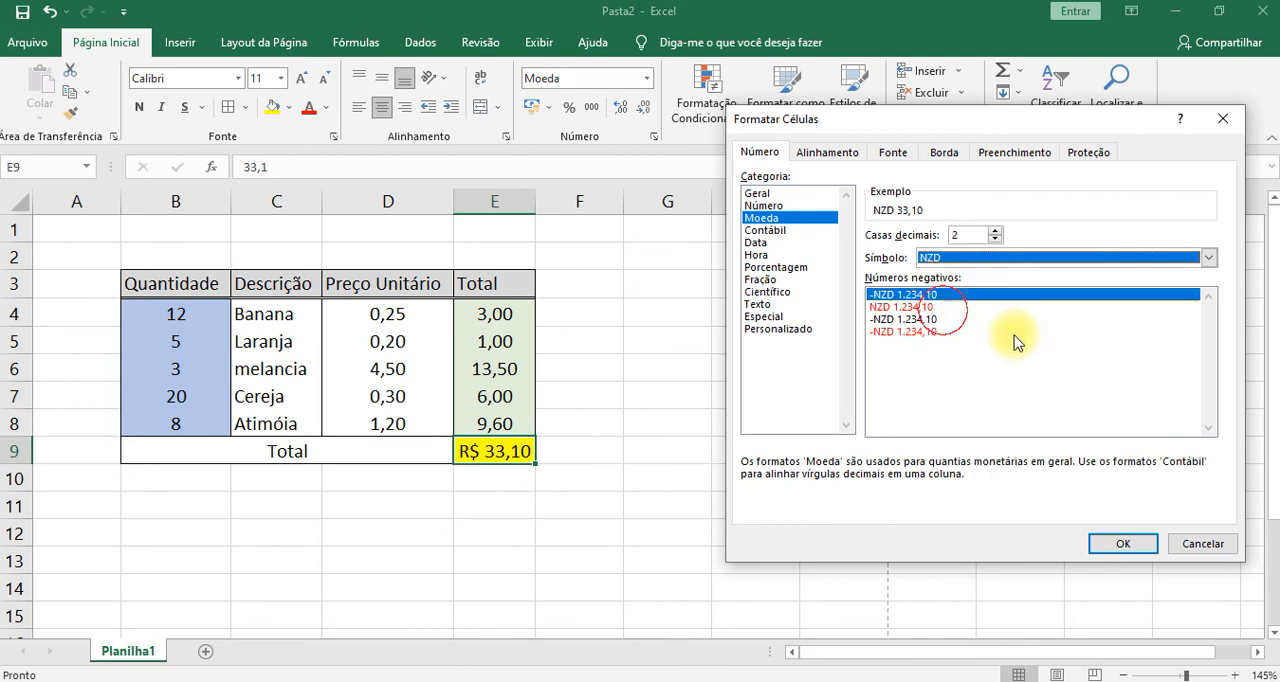
pyautogui.click(1062, 259)
pyautogui.moveTo(1210, 452); pyautogui.dragTo(1209, 258)
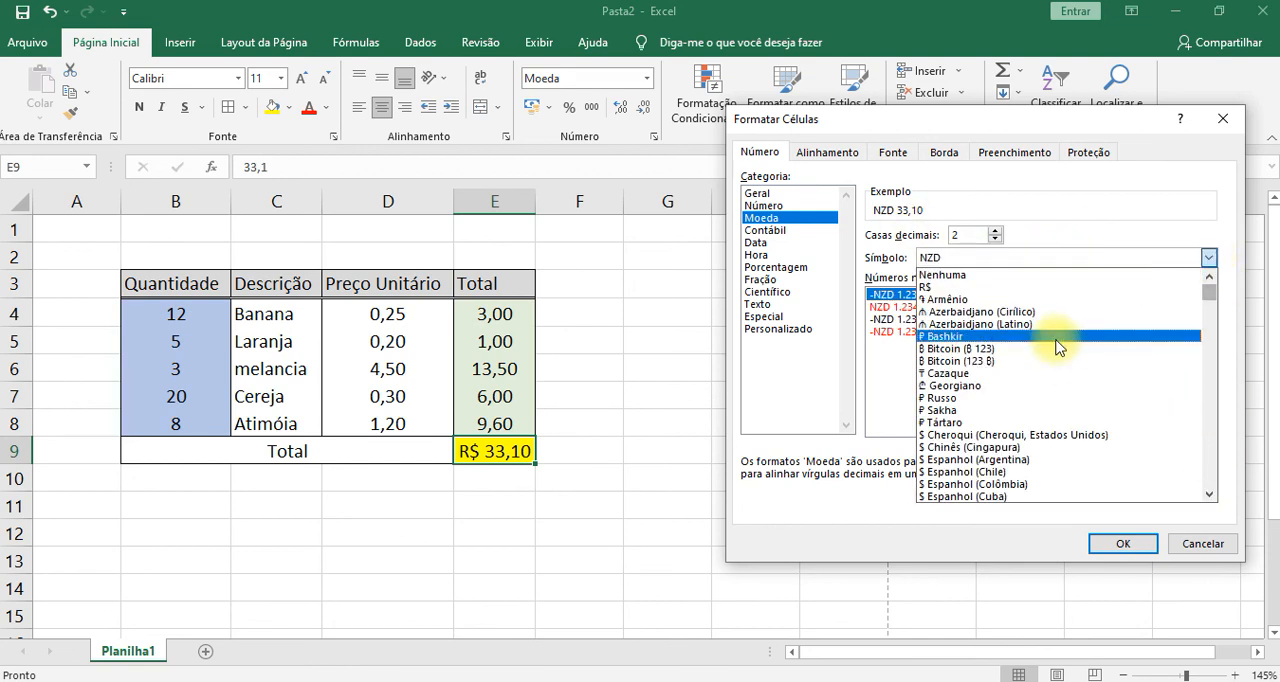
pyautogui.click(1004, 289)
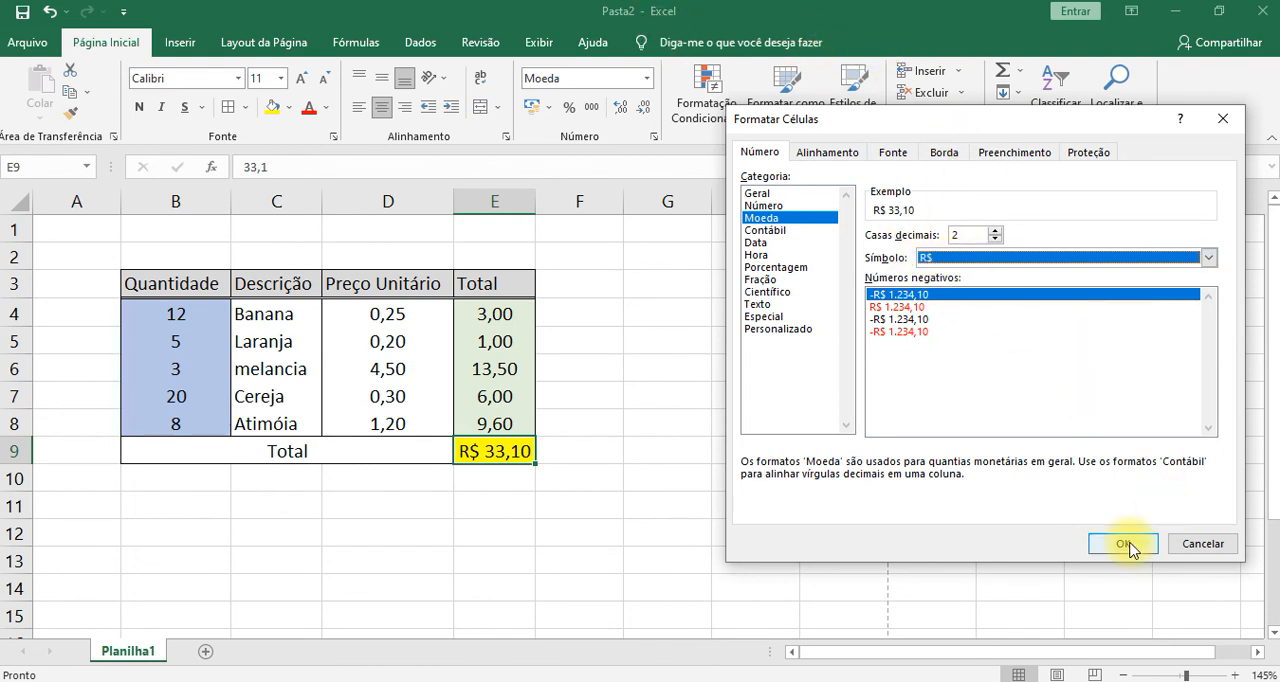
# Switch E9's format to the Número category and try it with and without the 1000 separator.
pyautogui.click(763, 205)
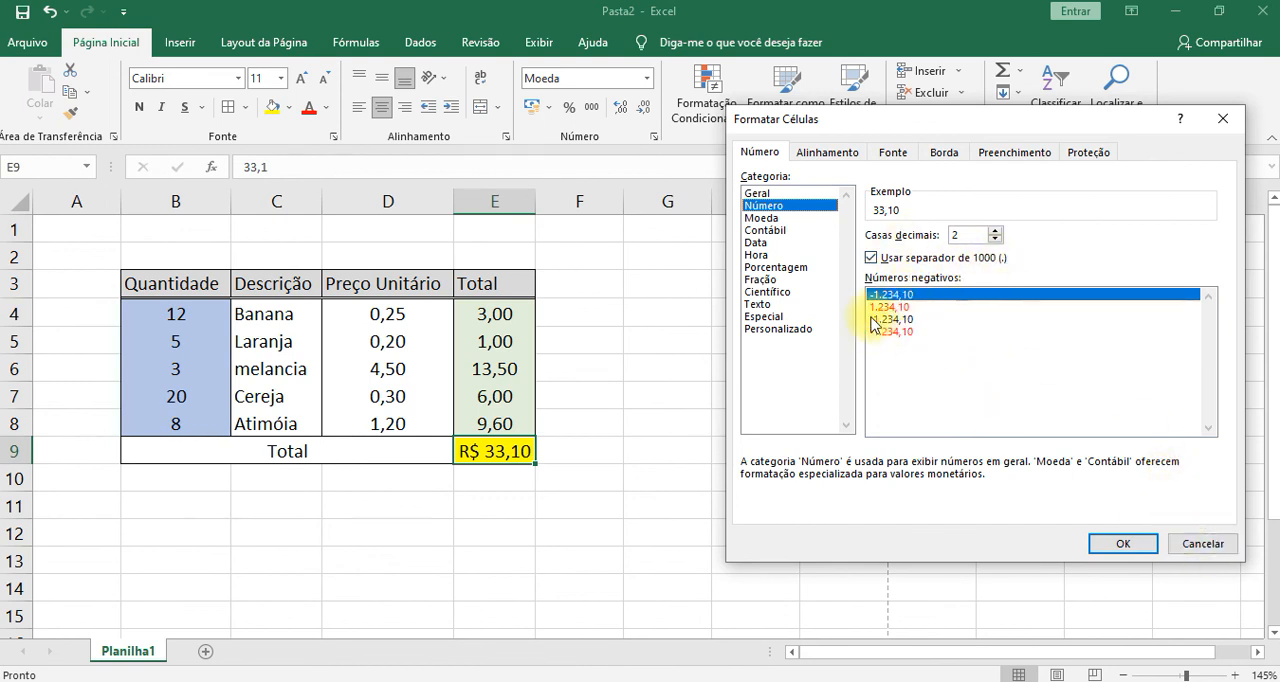
pyautogui.click(871, 259)
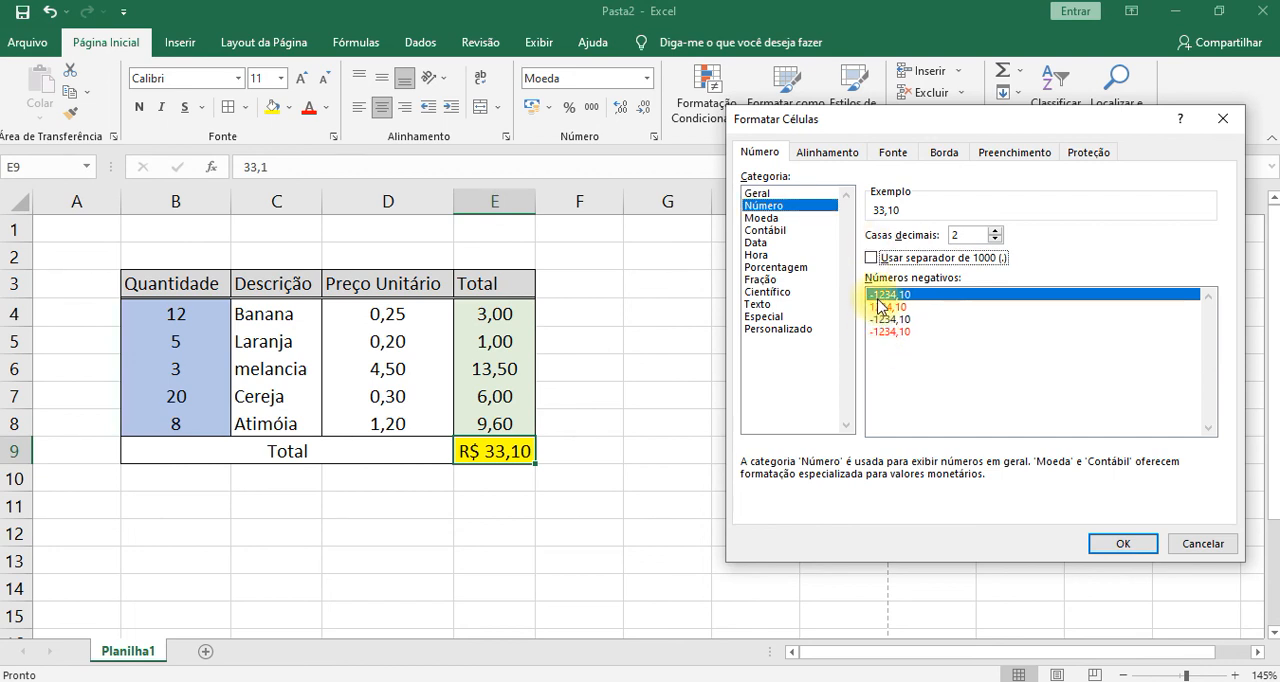
pyautogui.click(872, 259)
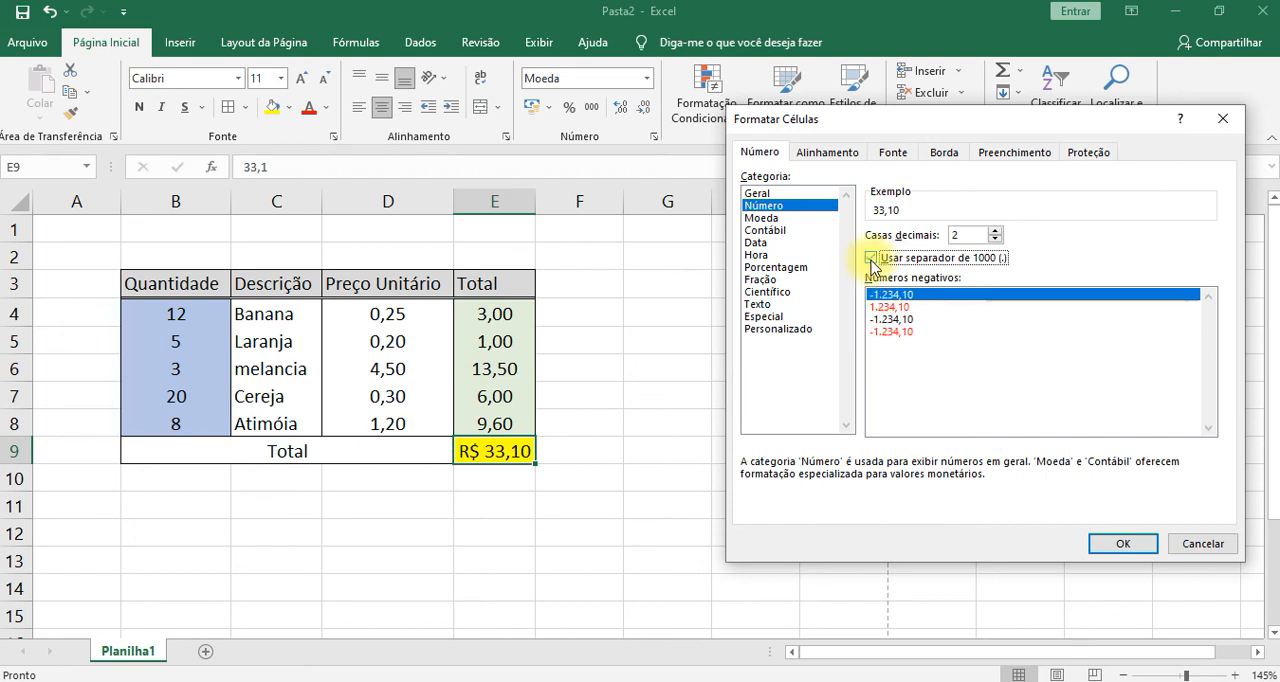
pyautogui.click(872, 262)
# Examine the Contábil, Data, Hora, Porcentagem, Fração, Científico, Texto and Personalizado format categories for E9.
pyautogui.click(784, 232)
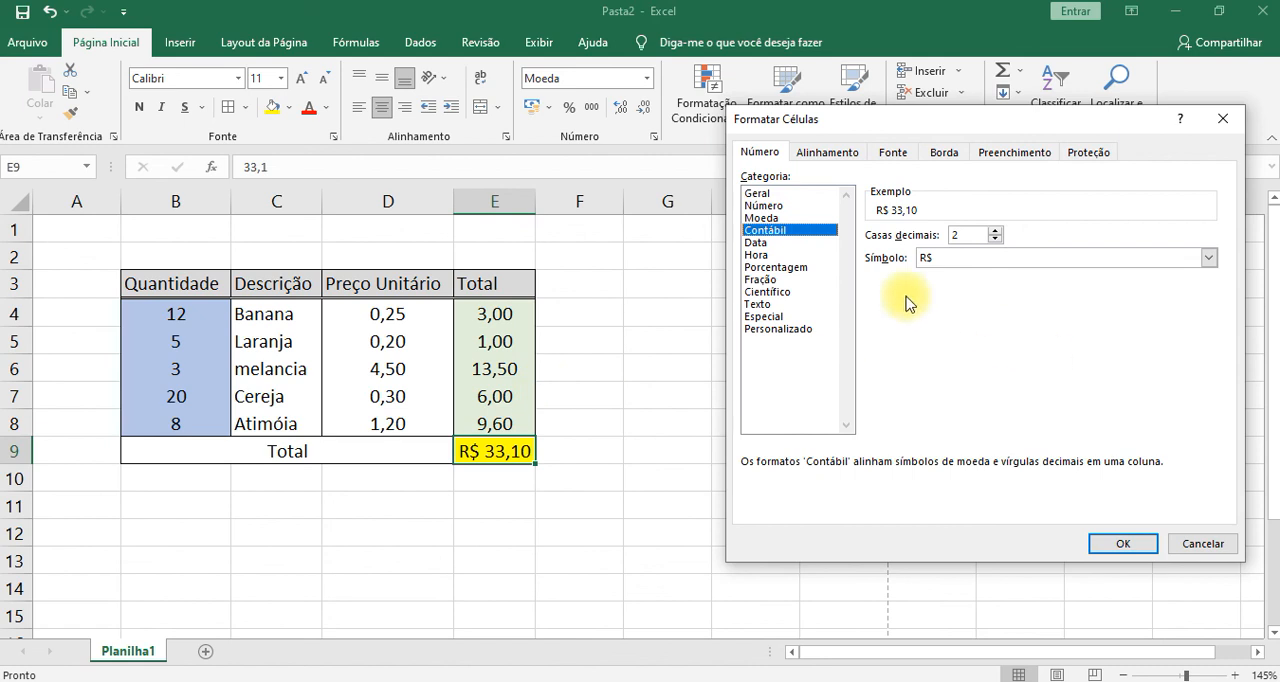
pyautogui.click(758, 243)
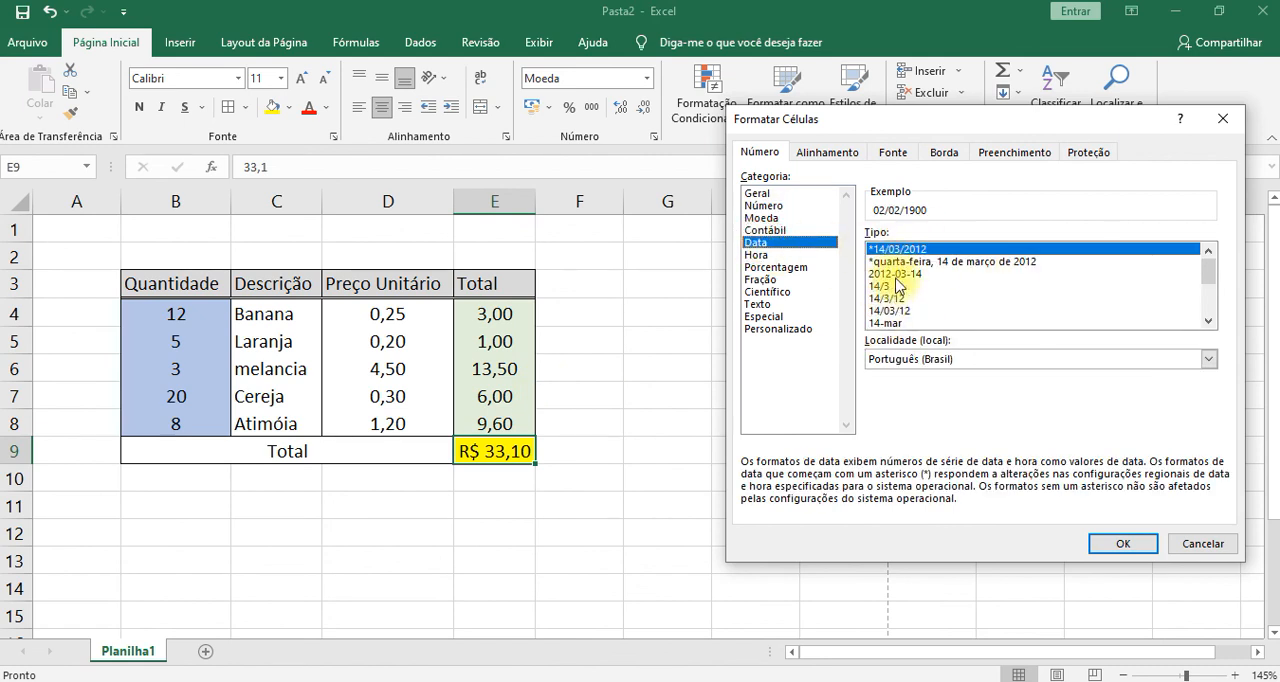
pyautogui.click(810, 256)
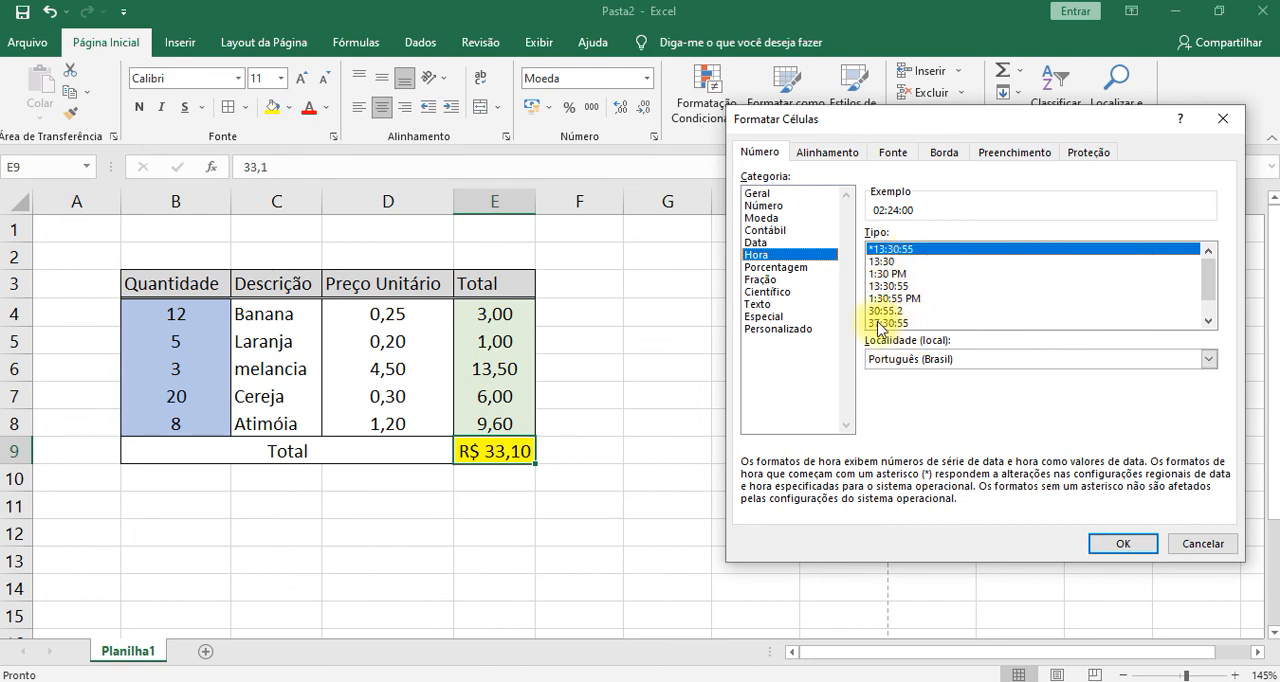
pyautogui.click(772, 267)
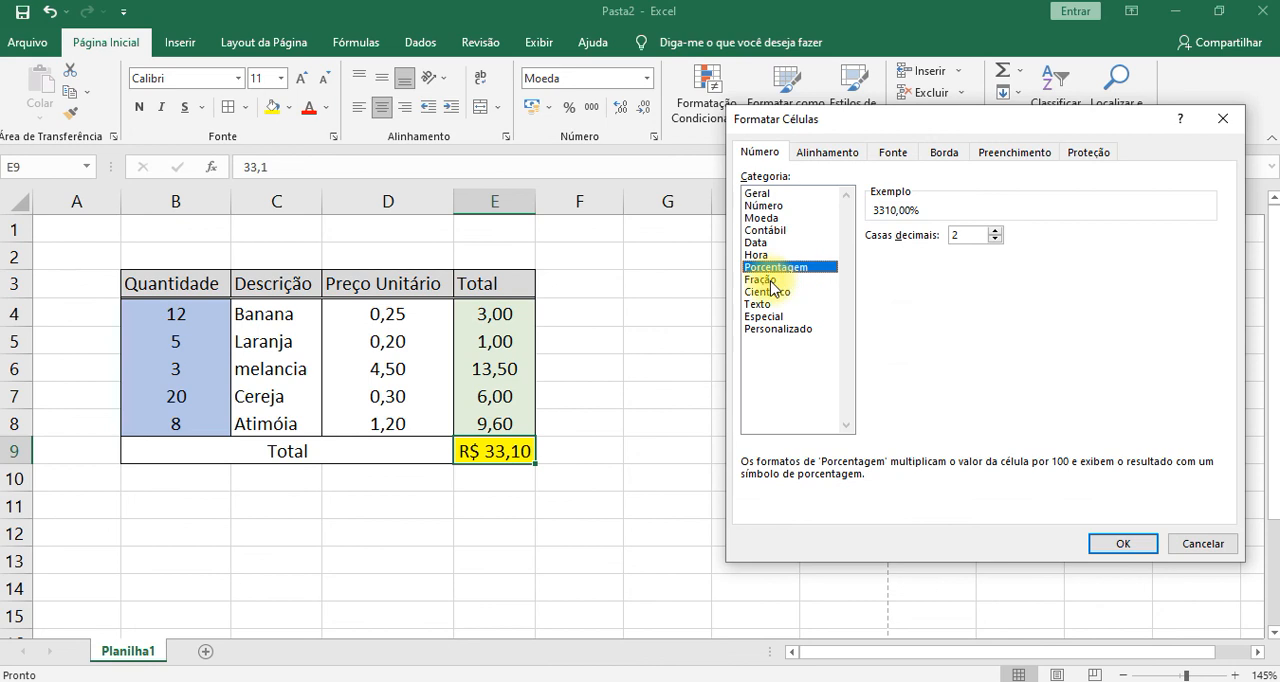
pyautogui.click(768, 280)
pyautogui.click(771, 292)
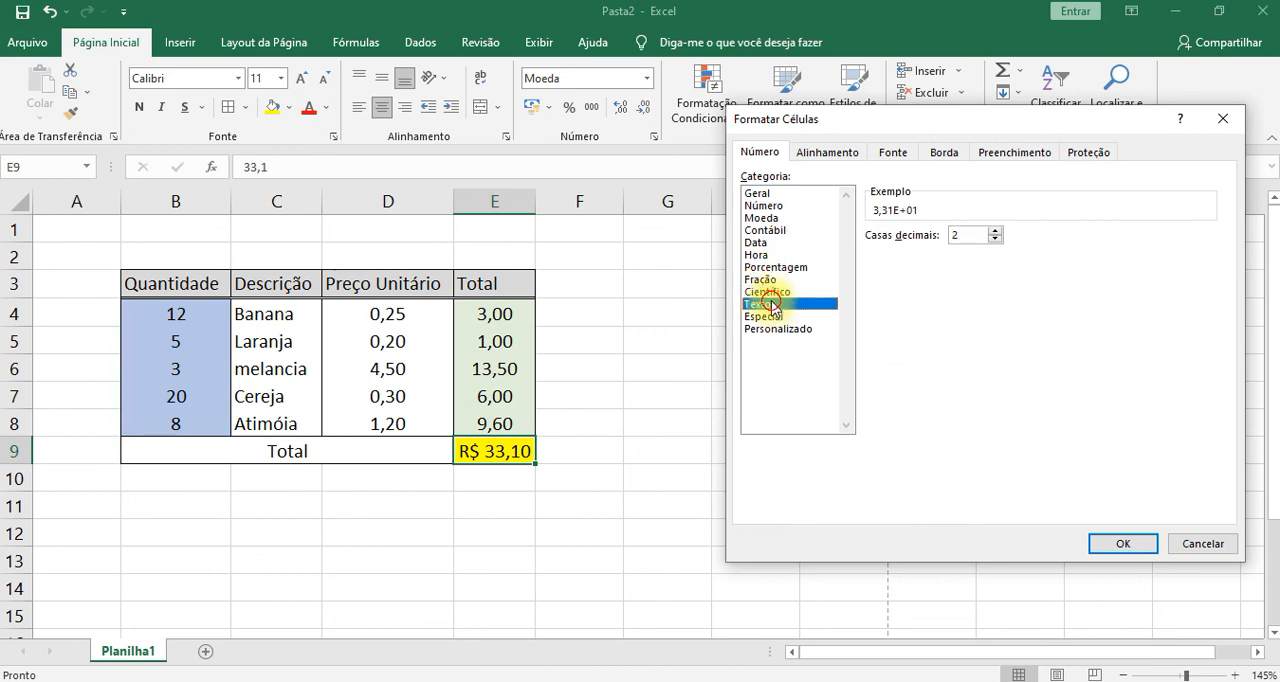
pyautogui.click(770, 304)
pyautogui.click(776, 329)
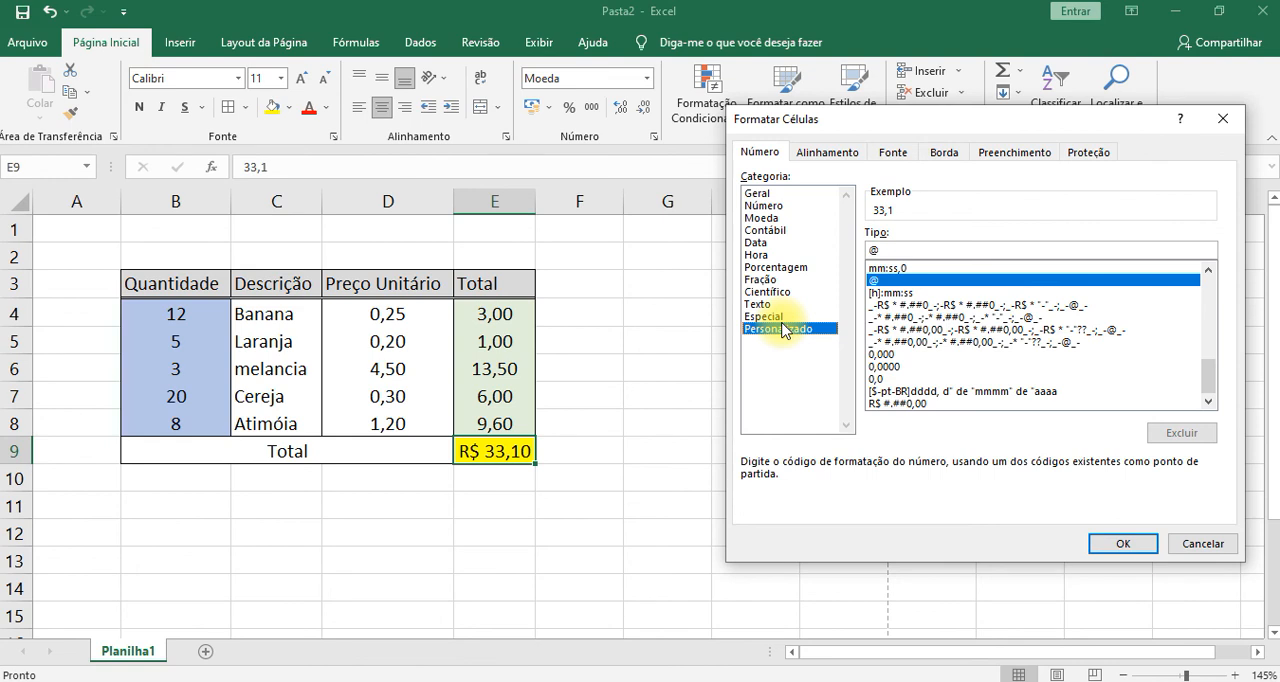
# Preview the Telefone type of the Especial format category on E9.
pyautogui.click(780, 304)
pyautogui.click(772, 316)
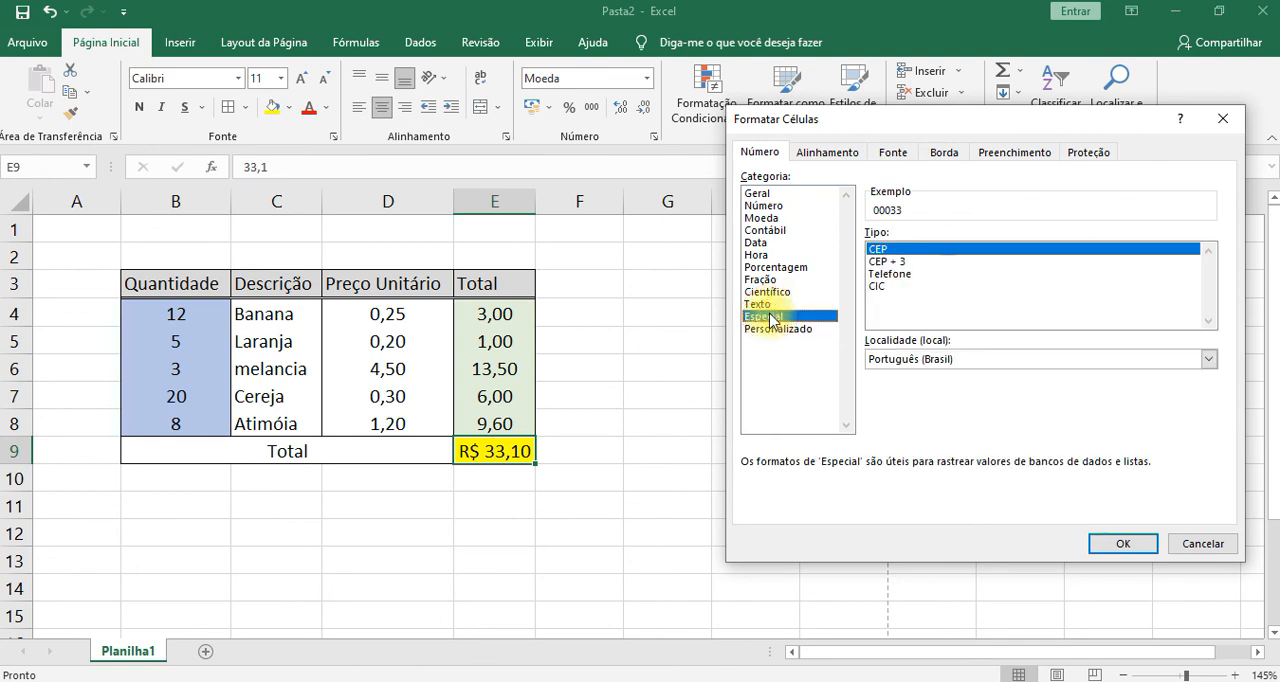
pyautogui.click(890, 273)
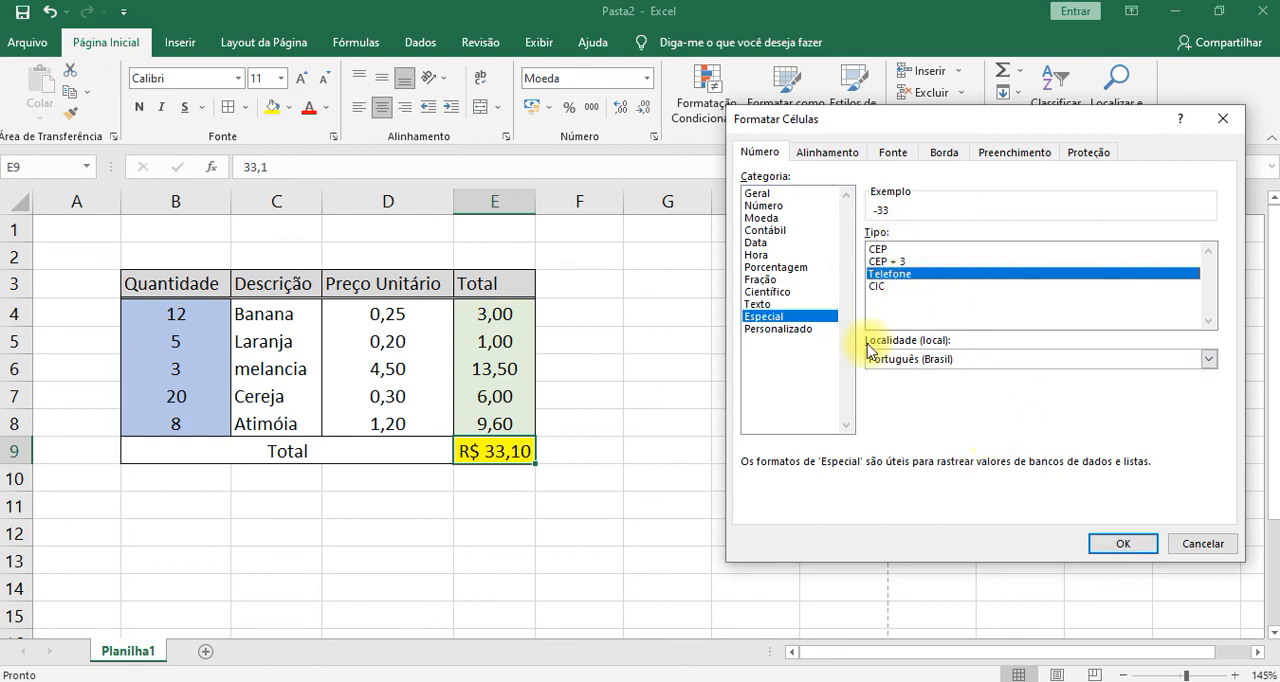
# Review the Geral, Número, Moeda, Contábil and Data format categories and leave the cell formatting settings without applying anything.
pyautogui.click(758, 193)
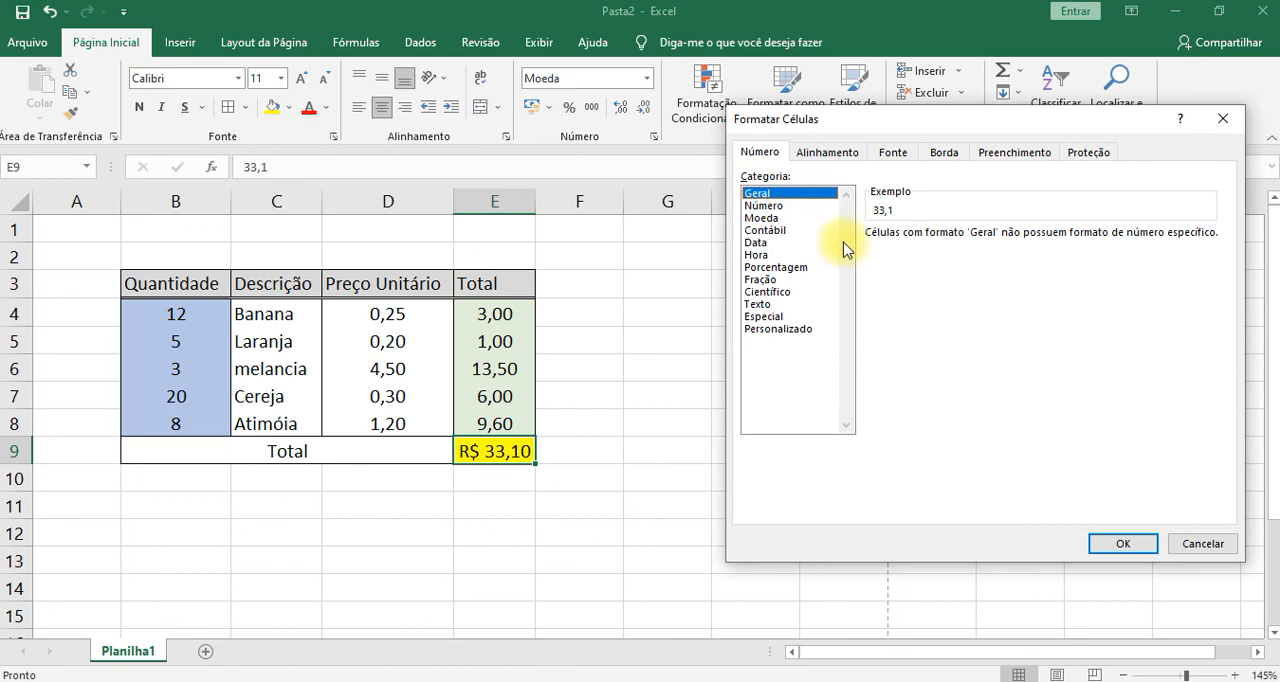
pyautogui.click(770, 205)
pyautogui.click(762, 218)
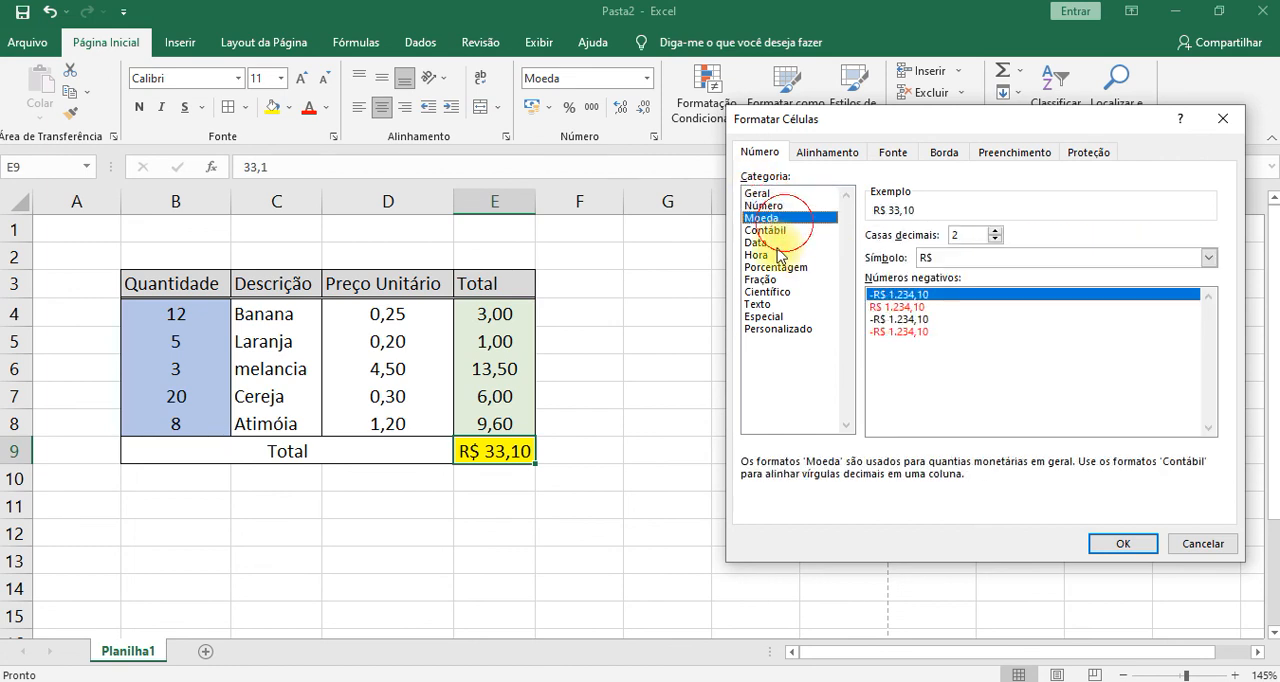
pyautogui.click(756, 242)
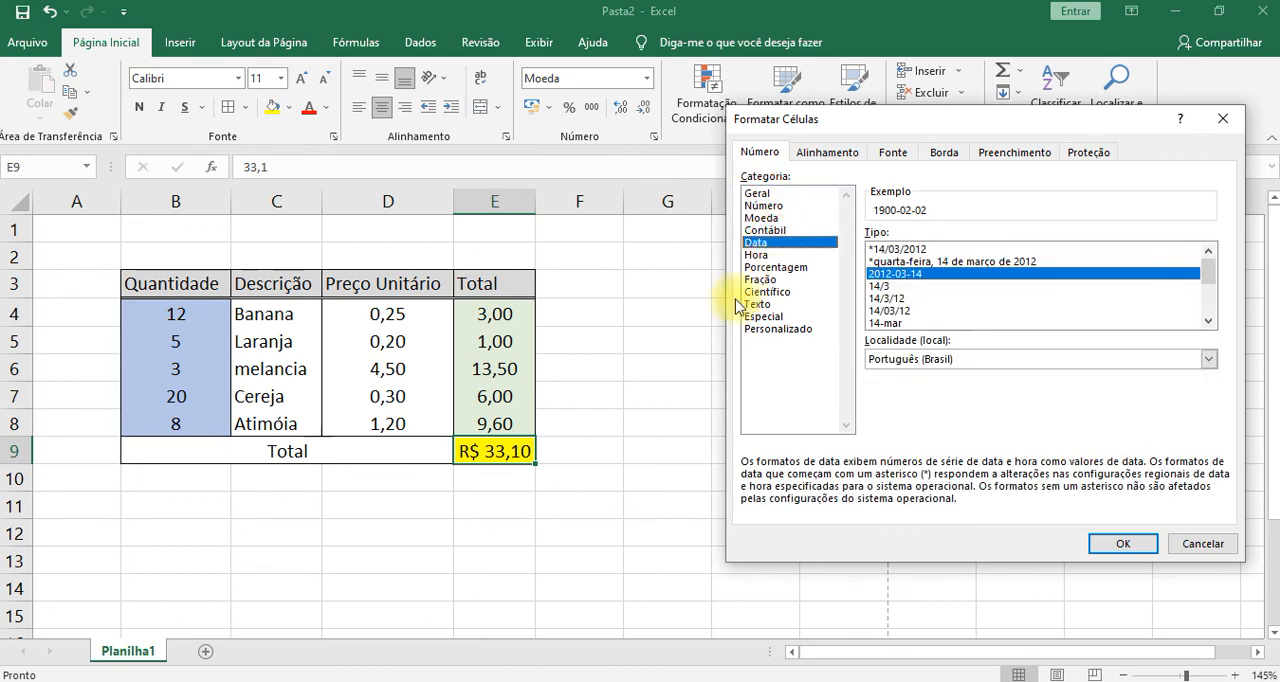
pyautogui.click(765, 217)
pyautogui.click(768, 197)
pyautogui.click(764, 230)
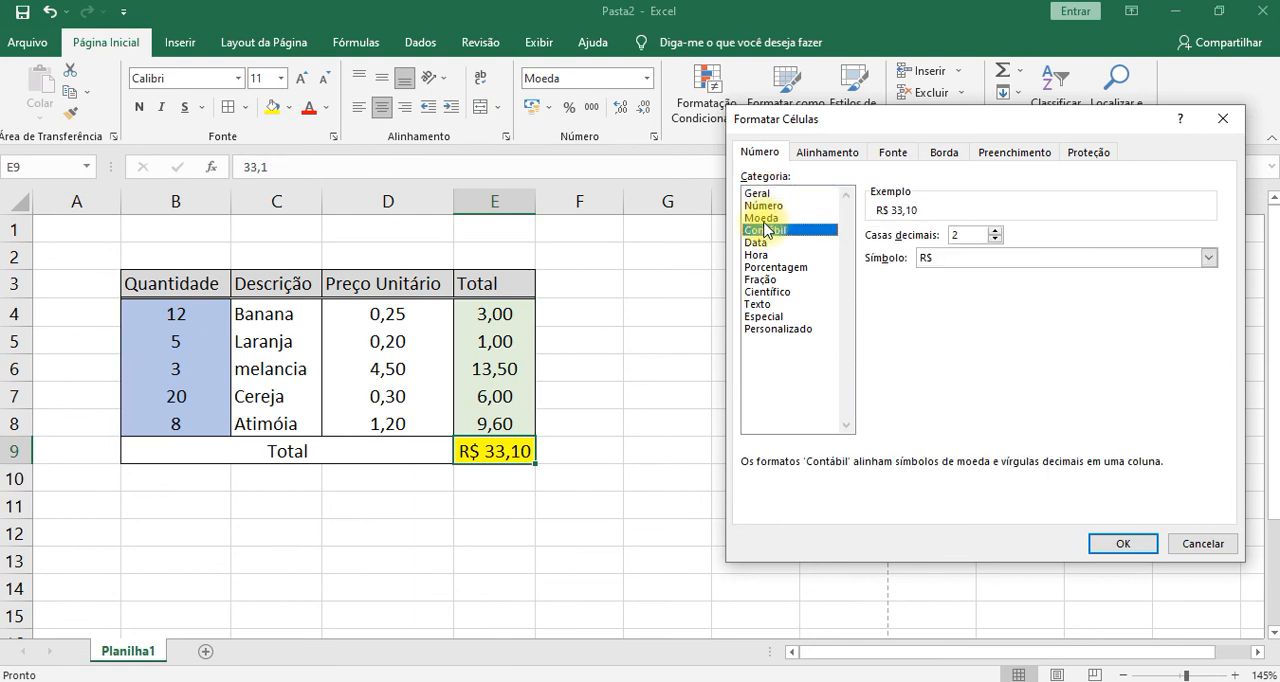
pyautogui.click(762, 218)
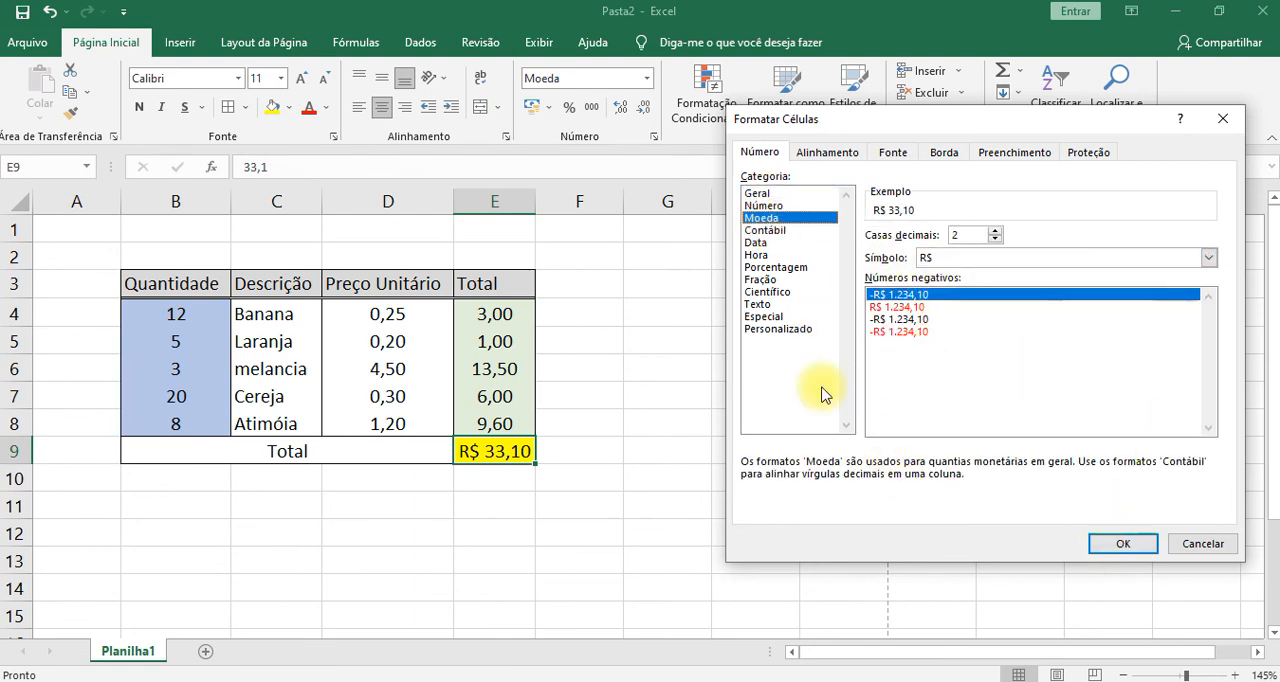
pyautogui.click(1205, 551)
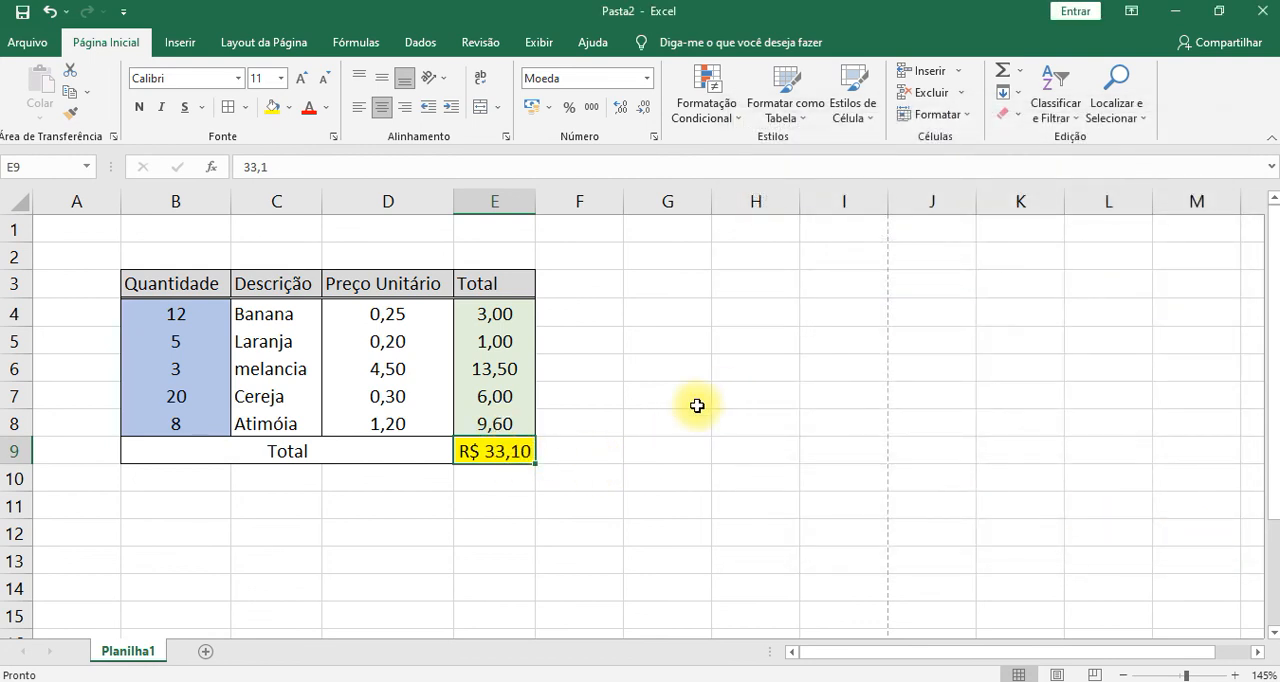
# Try the accounting format on E9 with the Euro (€ 123) symbol and with $ Inglês (Estados Unidos).
pyautogui.click(550, 108)
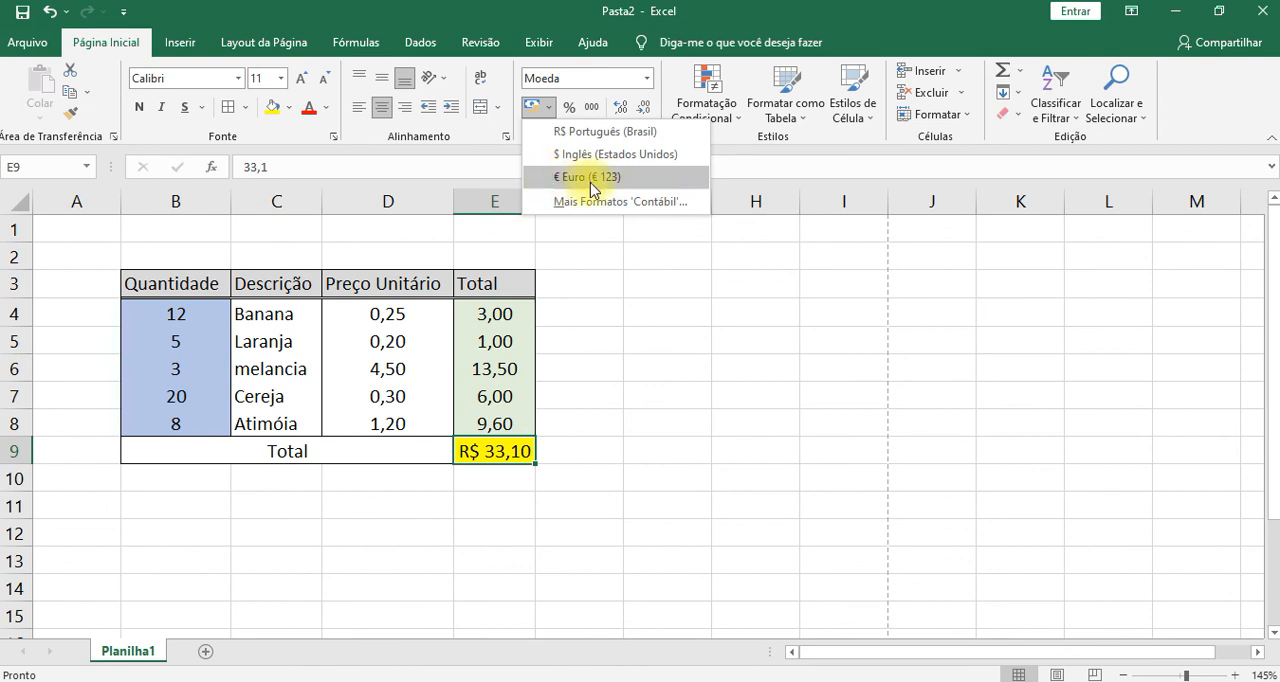
pyautogui.click(591, 180)
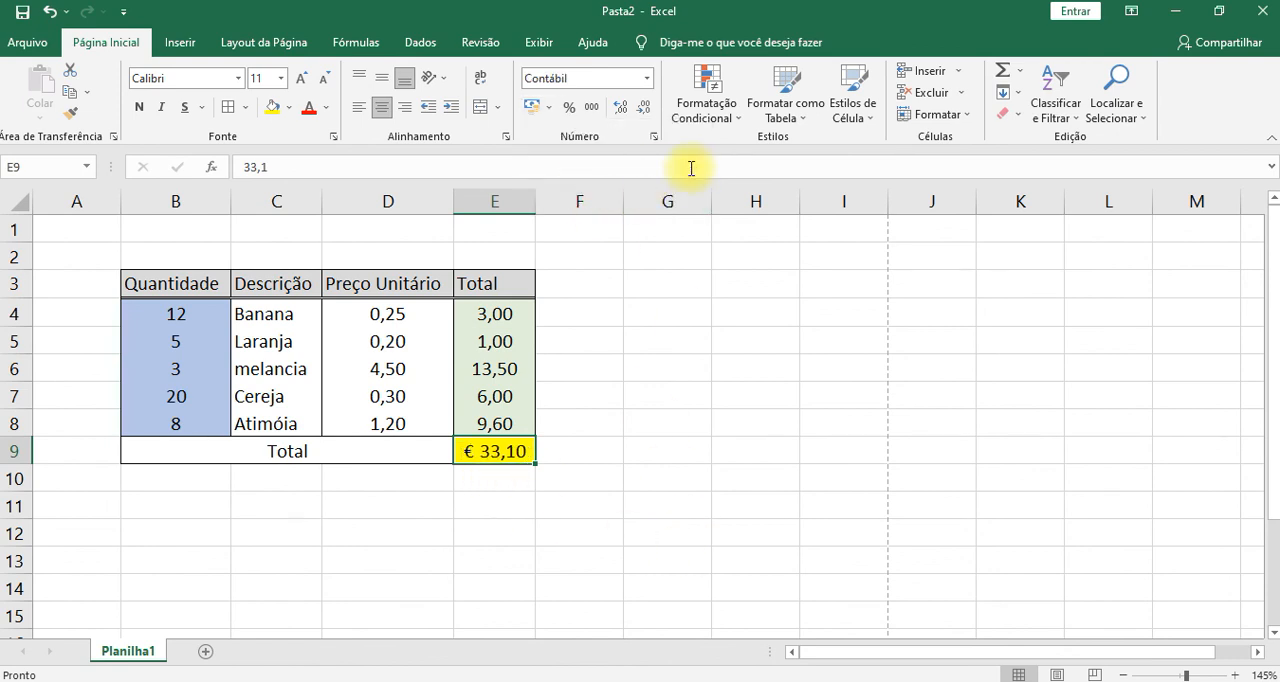
pyautogui.click(548, 107)
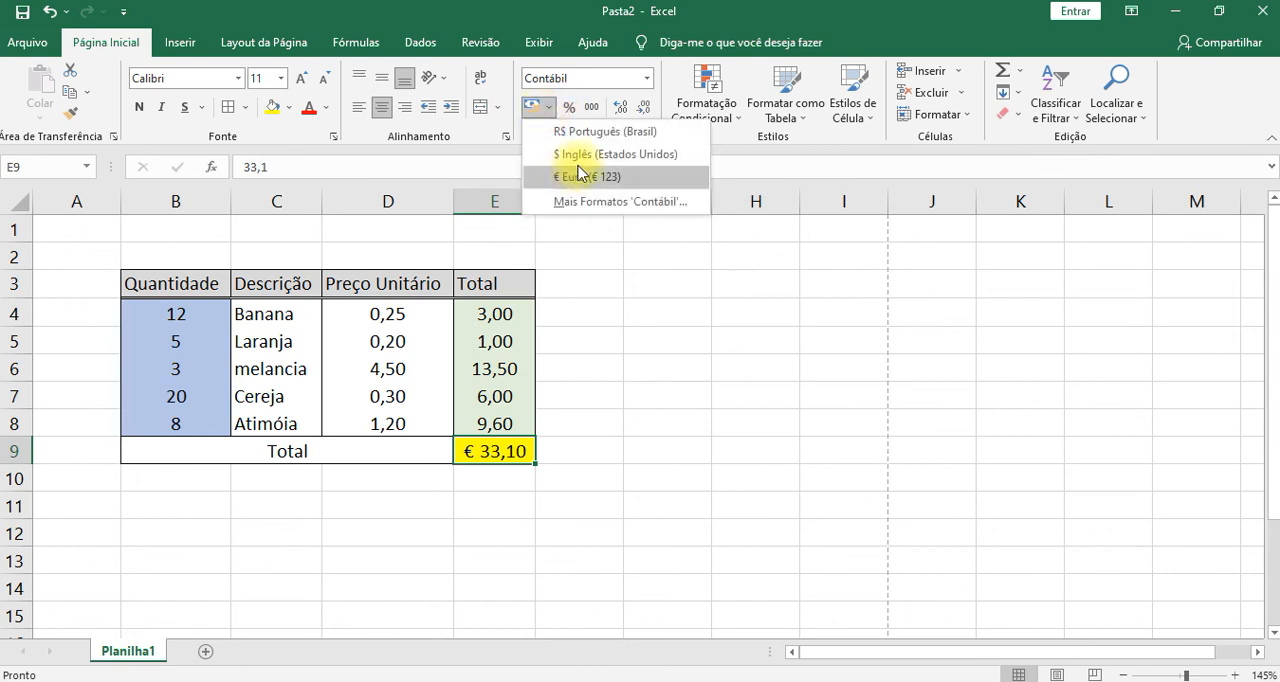
pyautogui.click(589, 157)
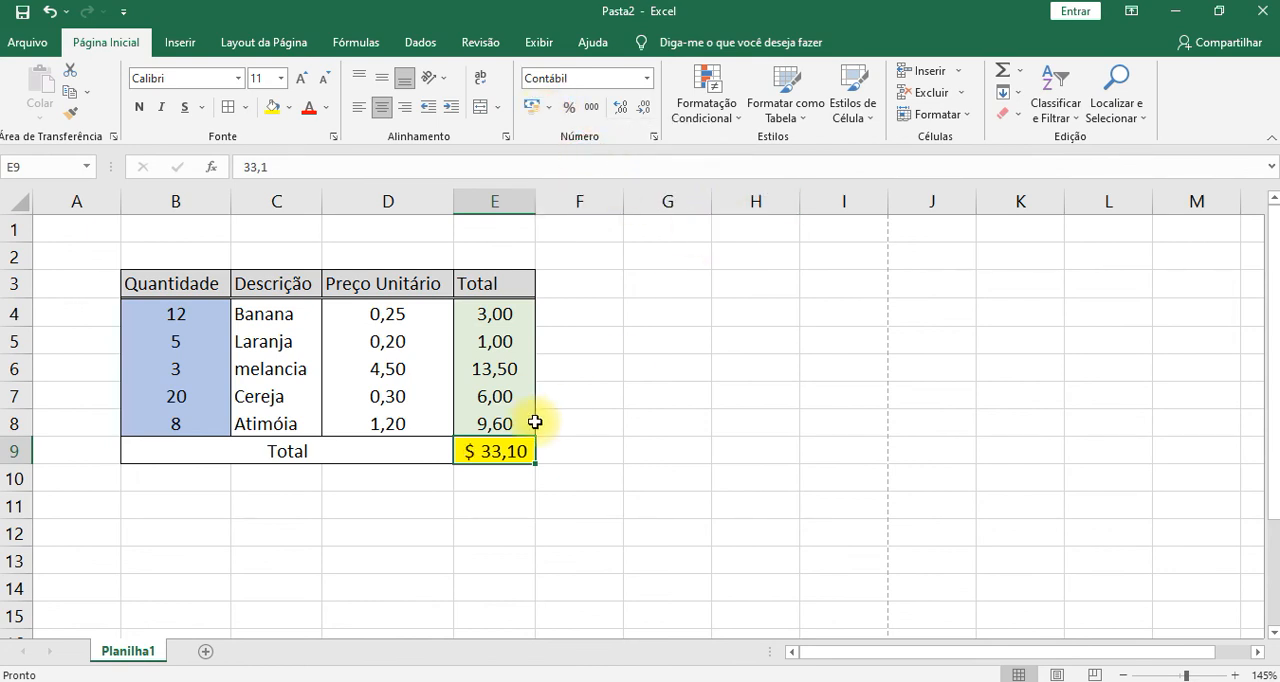
# Format E9 as Contábil with the ₽ Russo currency symbol from the additional accounting formats.
pyautogui.click(551, 110)
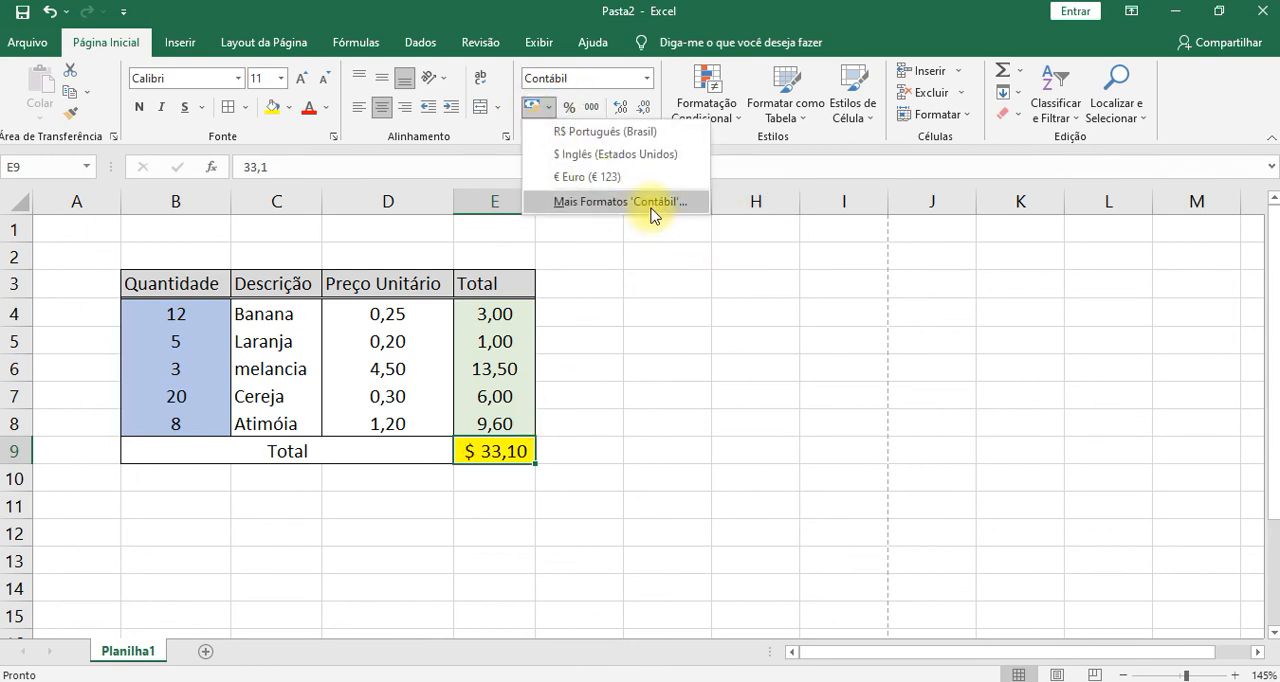
pyautogui.click(648, 205)
pyautogui.click(971, 258)
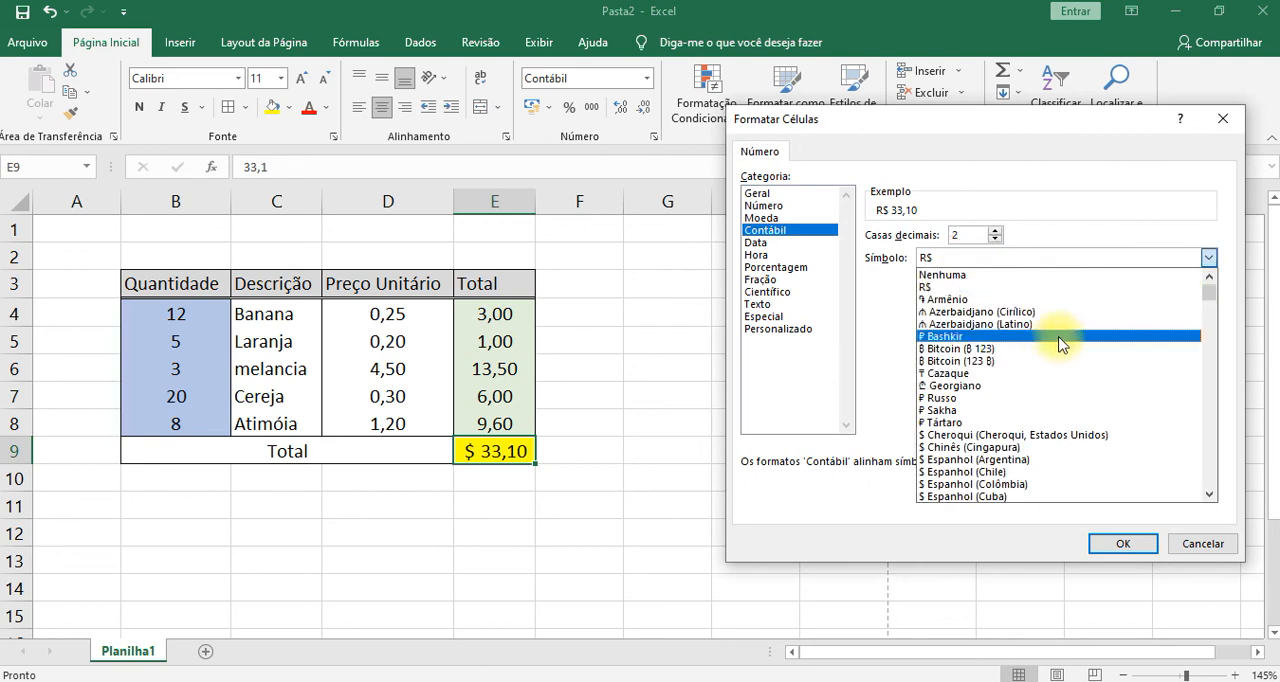
pyautogui.click(995, 398)
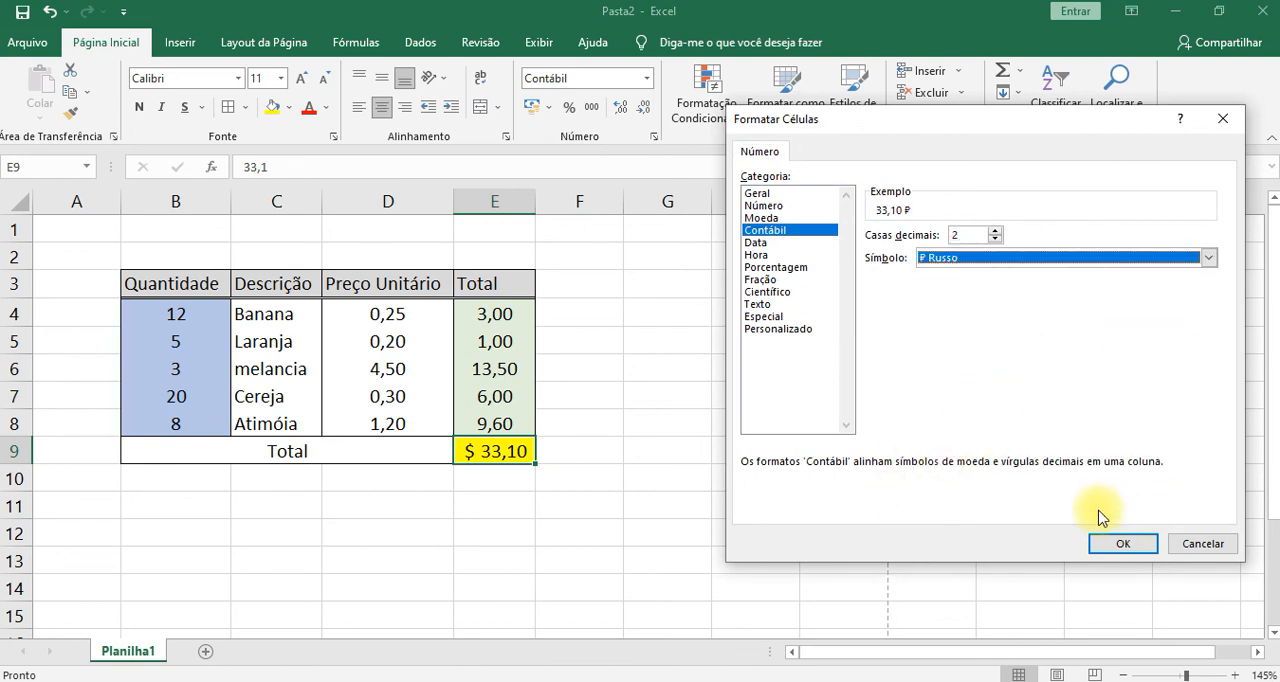
pyautogui.click(1123, 543)
pyautogui.click(549, 108)
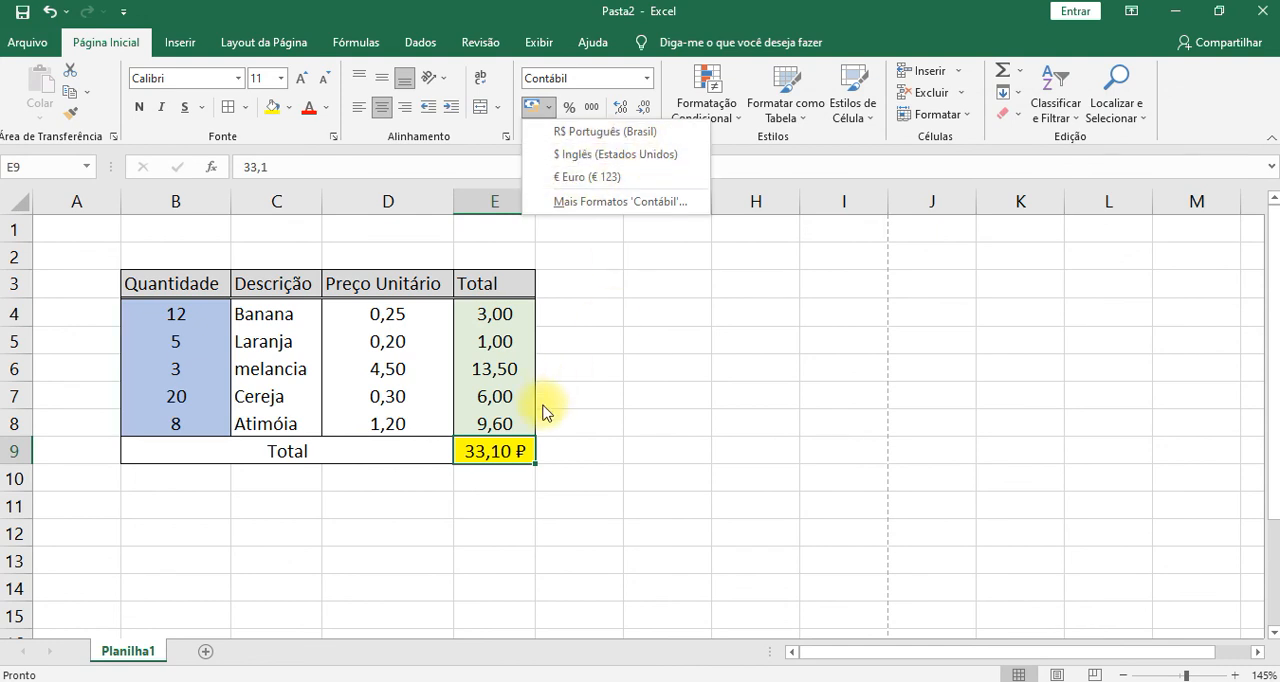
pyautogui.click(525, 458)
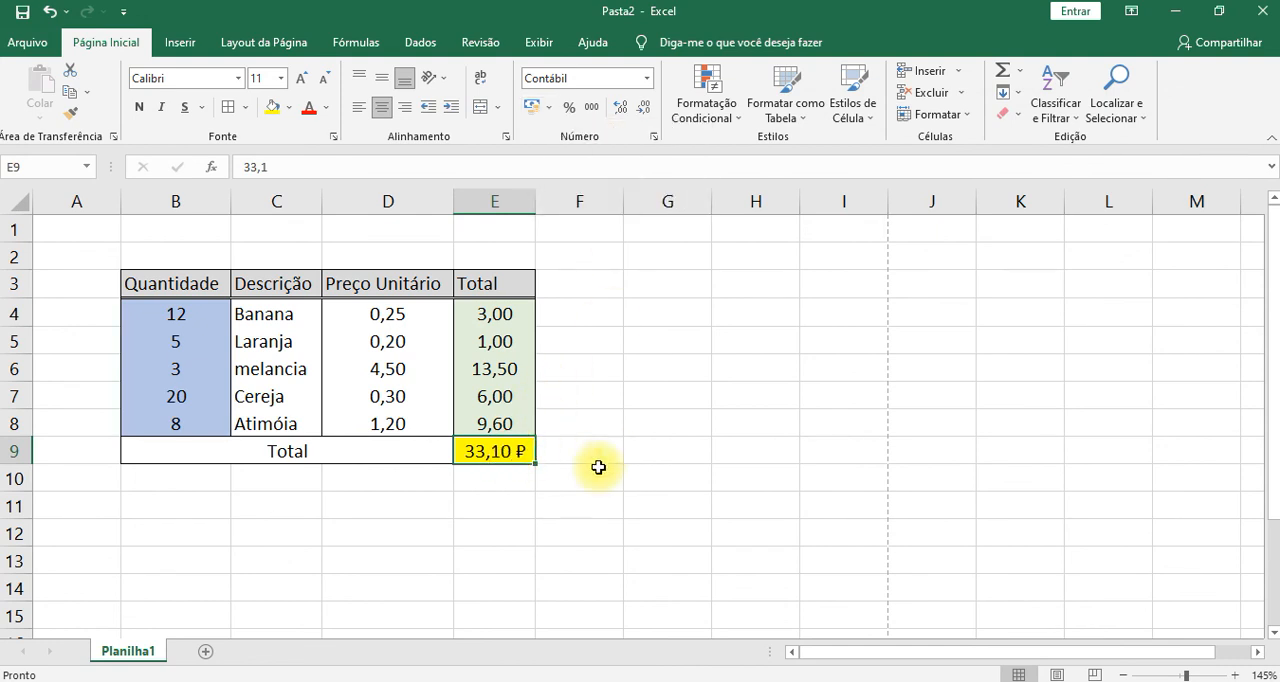
pyautogui.click(592, 472)
# Apply the R$ Português (Brasil) accounting format to the grand total in E9.
pyautogui.click(502, 449)
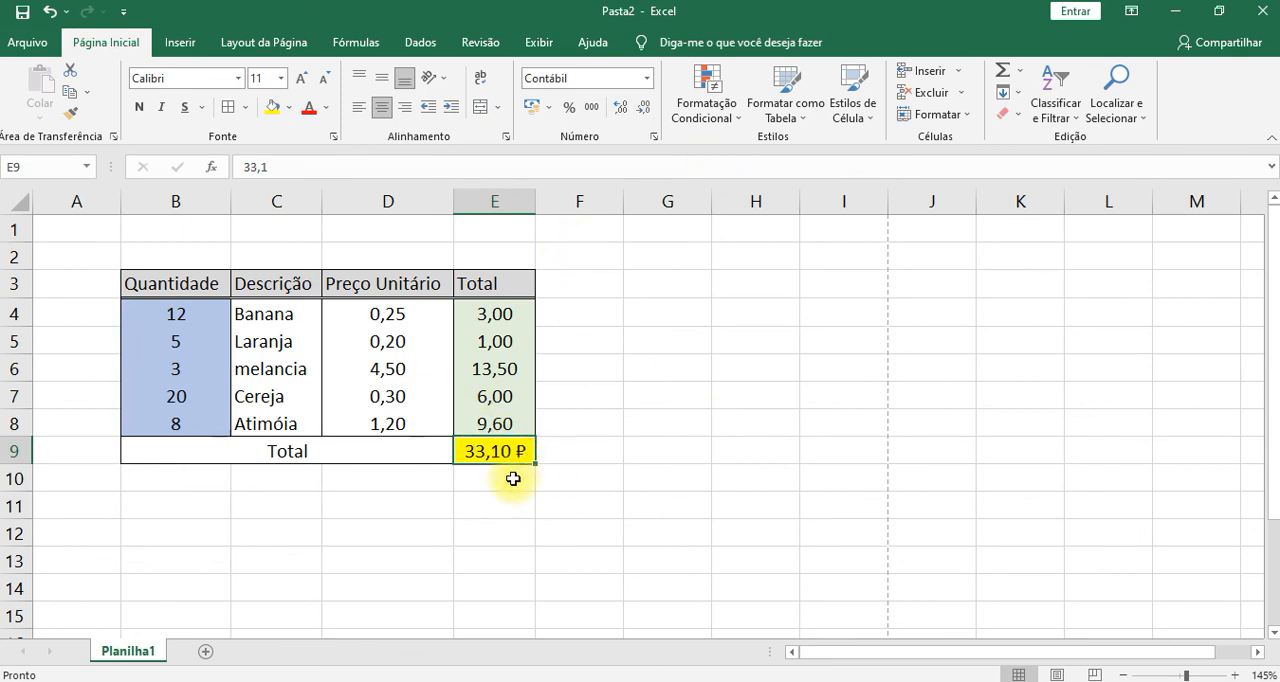
pyautogui.click(548, 107)
pyautogui.click(565, 129)
pyautogui.click(651, 485)
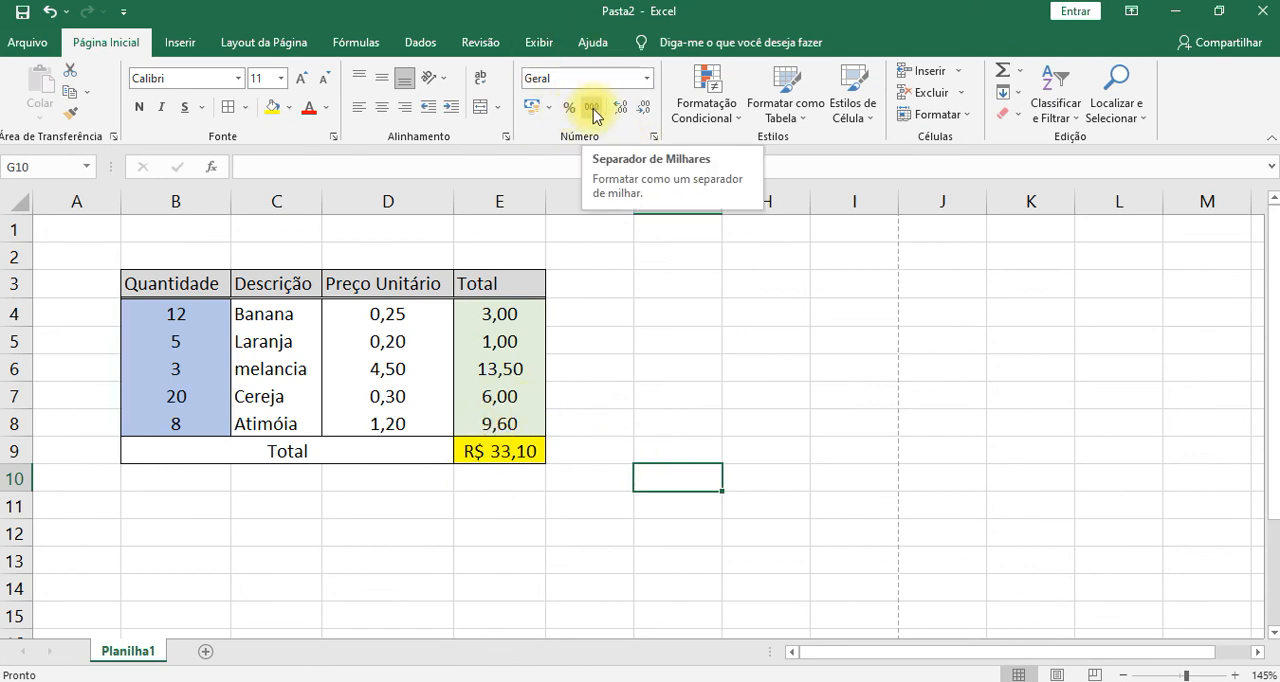
# Enter 1545,21 in H6 and format it with the thousands separator.
pyautogui.click(760, 377)
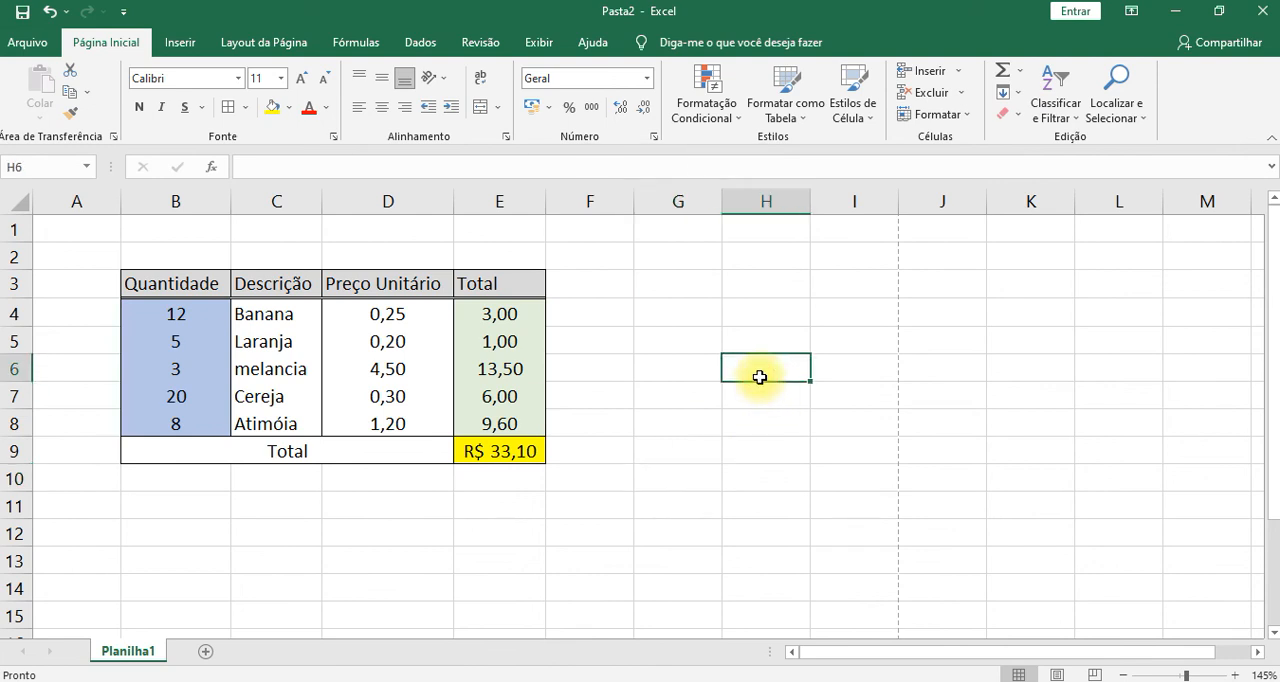
pyautogui.write('1545,21')
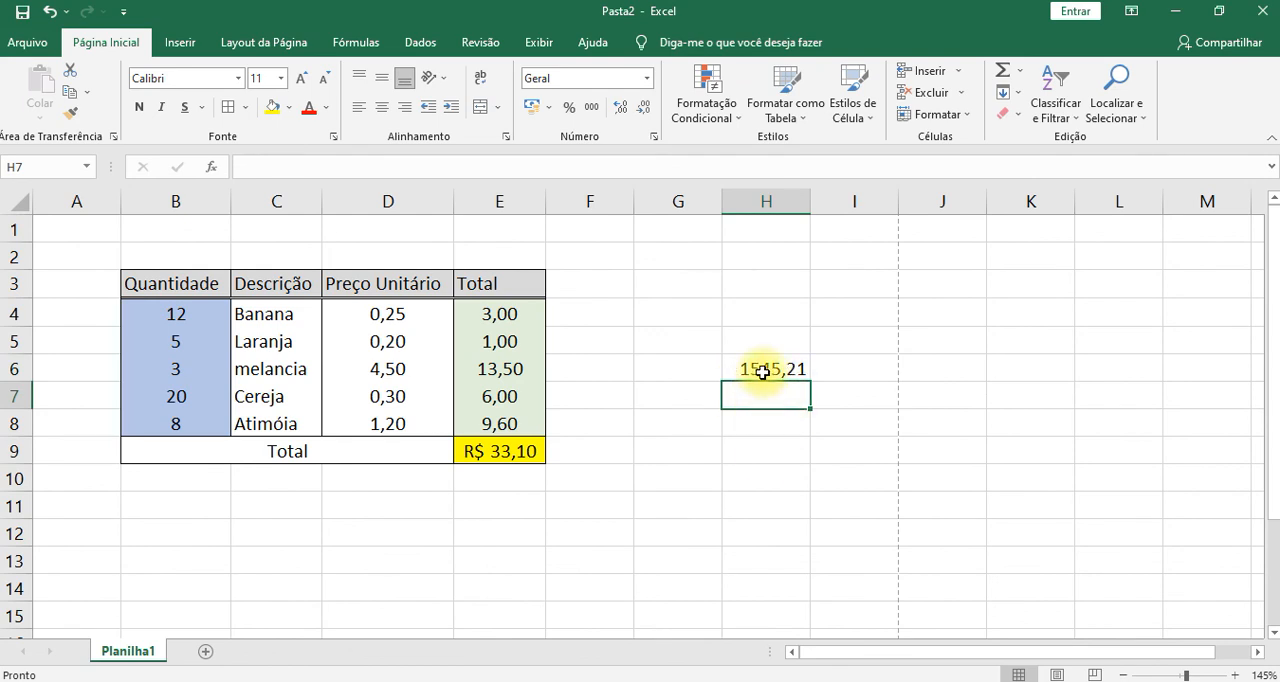
pyautogui.click(763, 369)
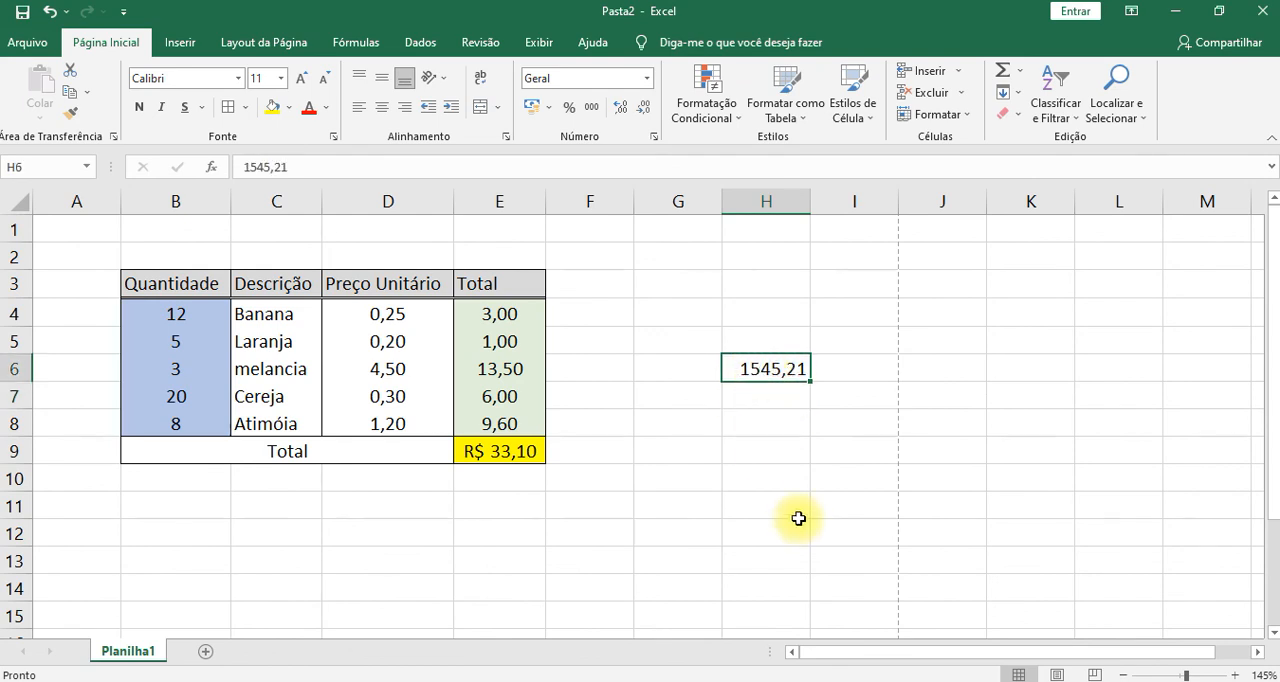
pyautogui.click(591, 108)
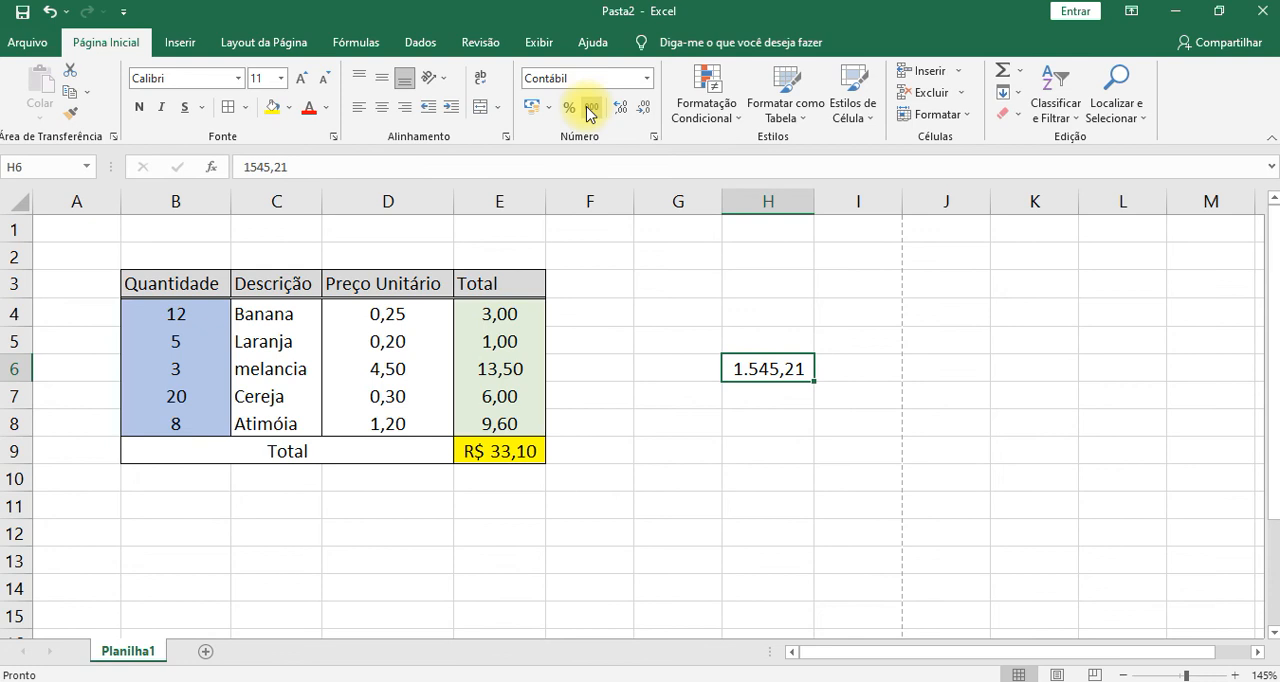
pyautogui.click(587, 107)
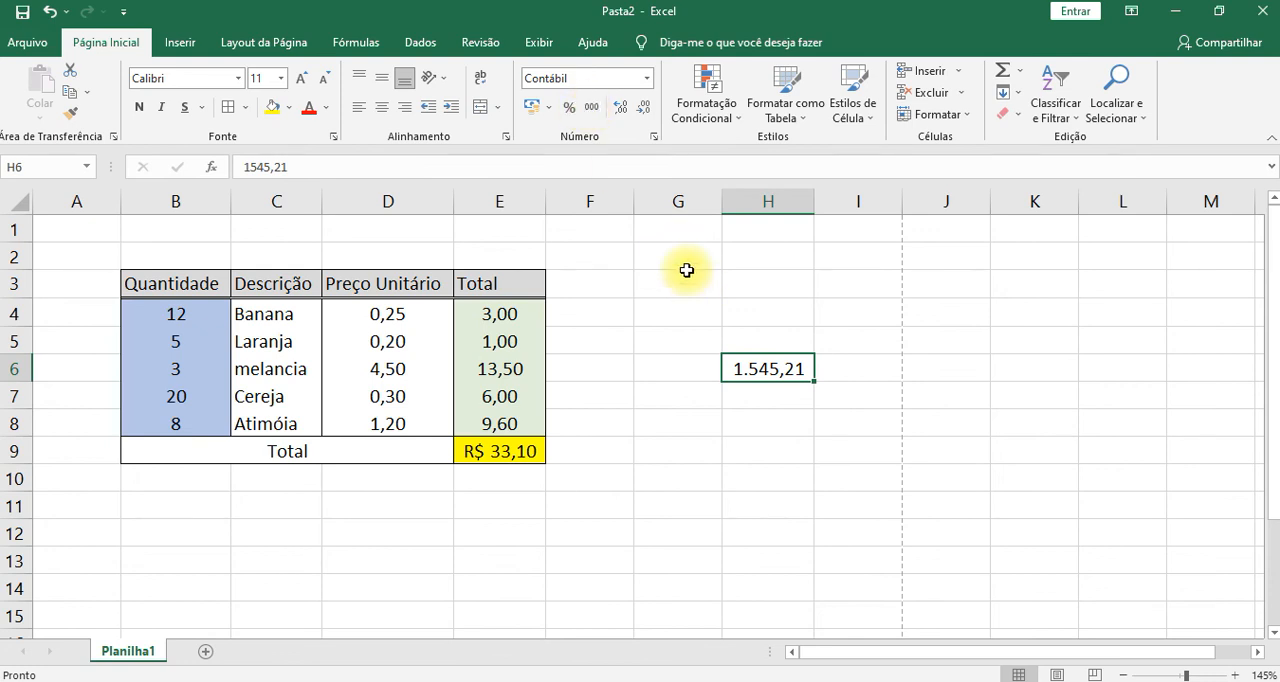
pyautogui.click(601, 110)
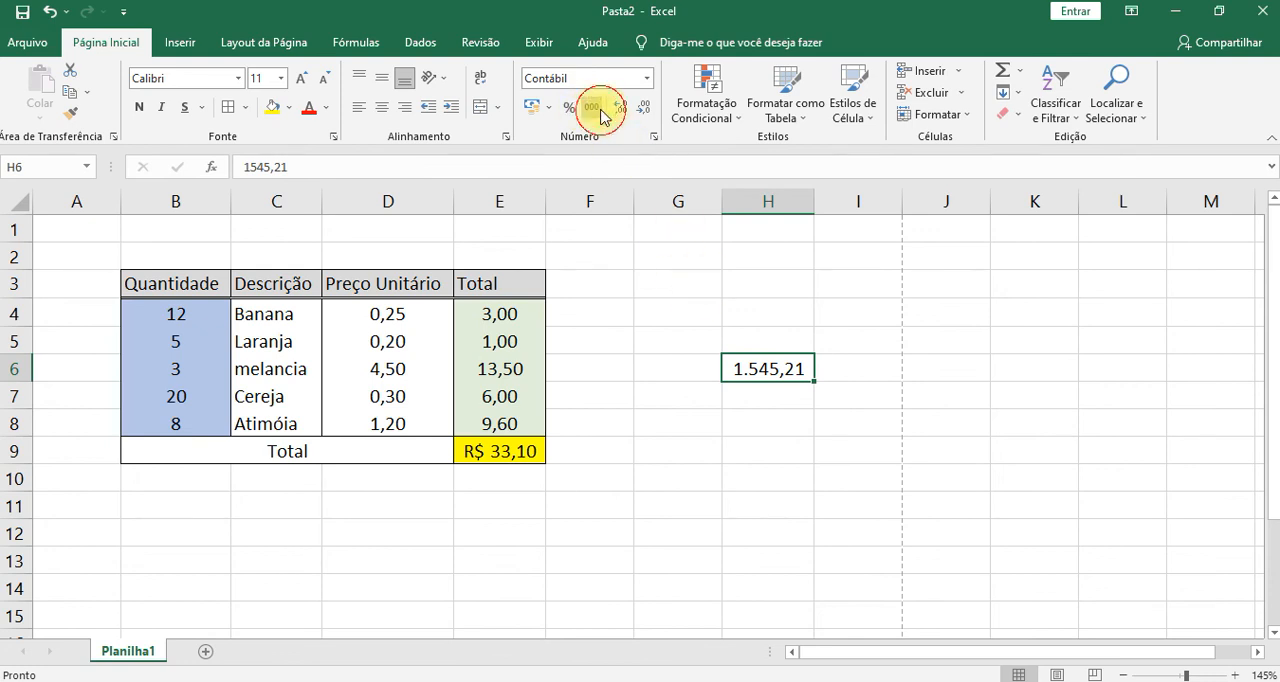
pyautogui.click(790, 396)
pyautogui.click(750, 358)
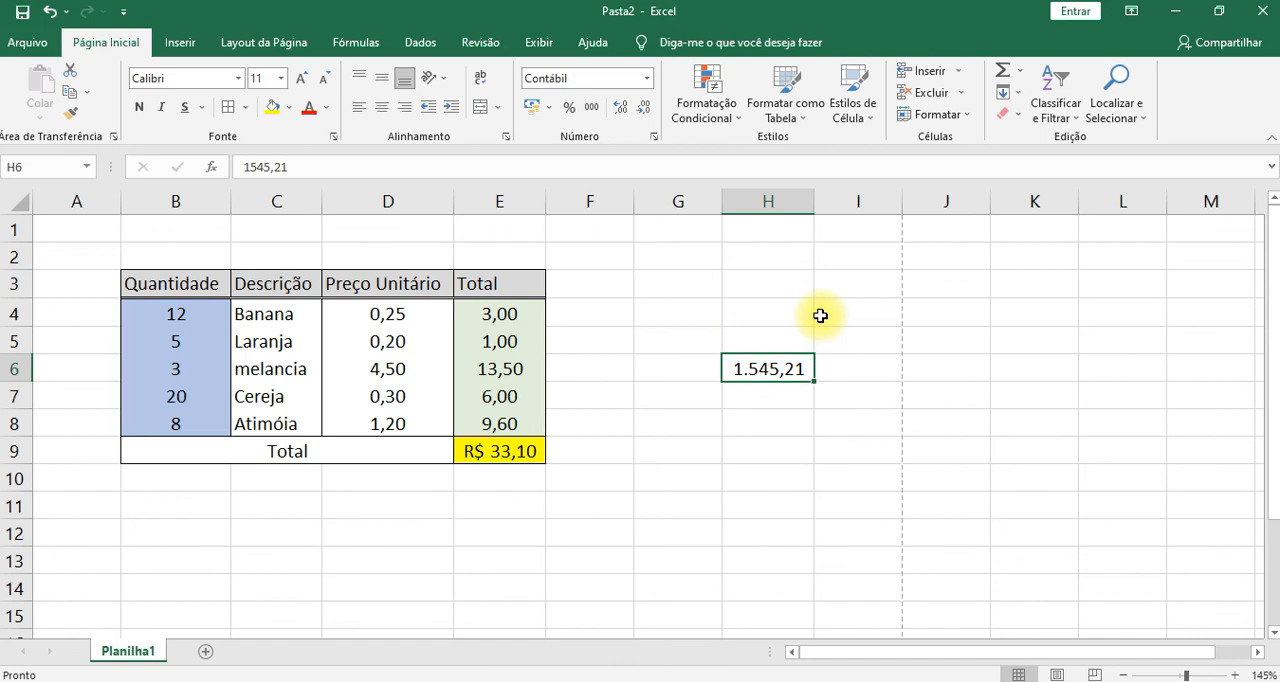
# Enter the number 158478564,25 in cell H9.
pyautogui.press('Down')
pyautogui.press('Down')
pyautogui.press('Down')
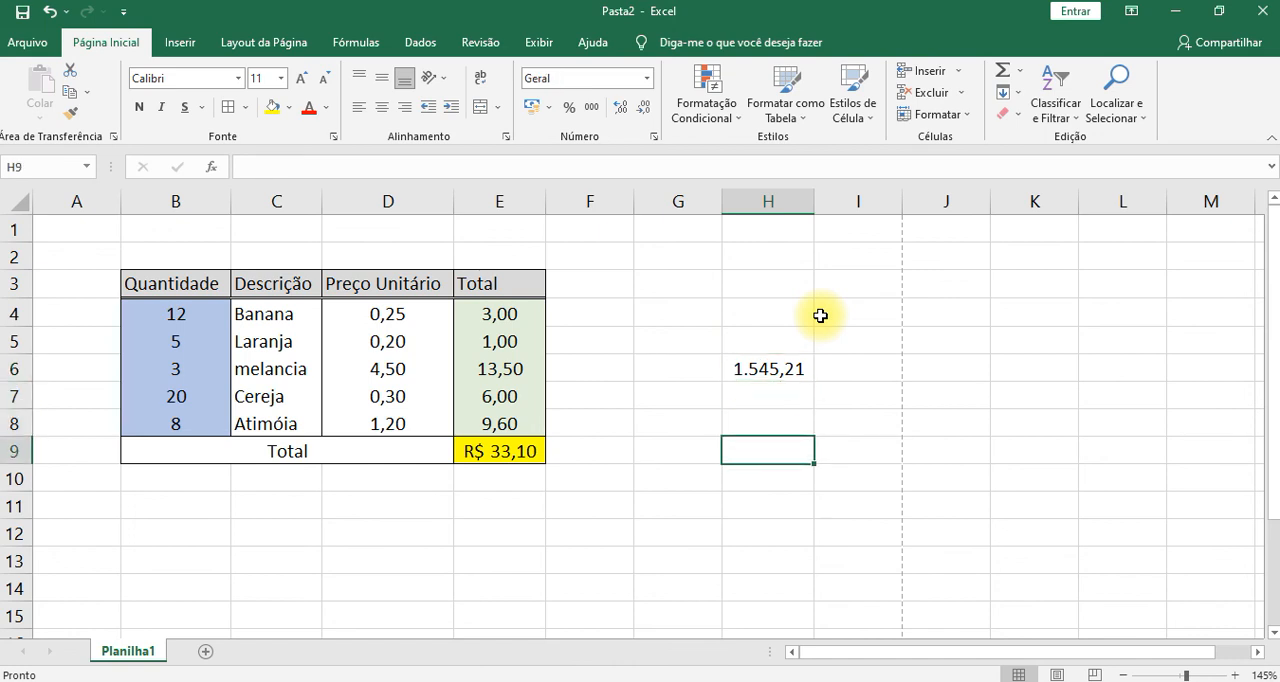
pyautogui.write('1584')
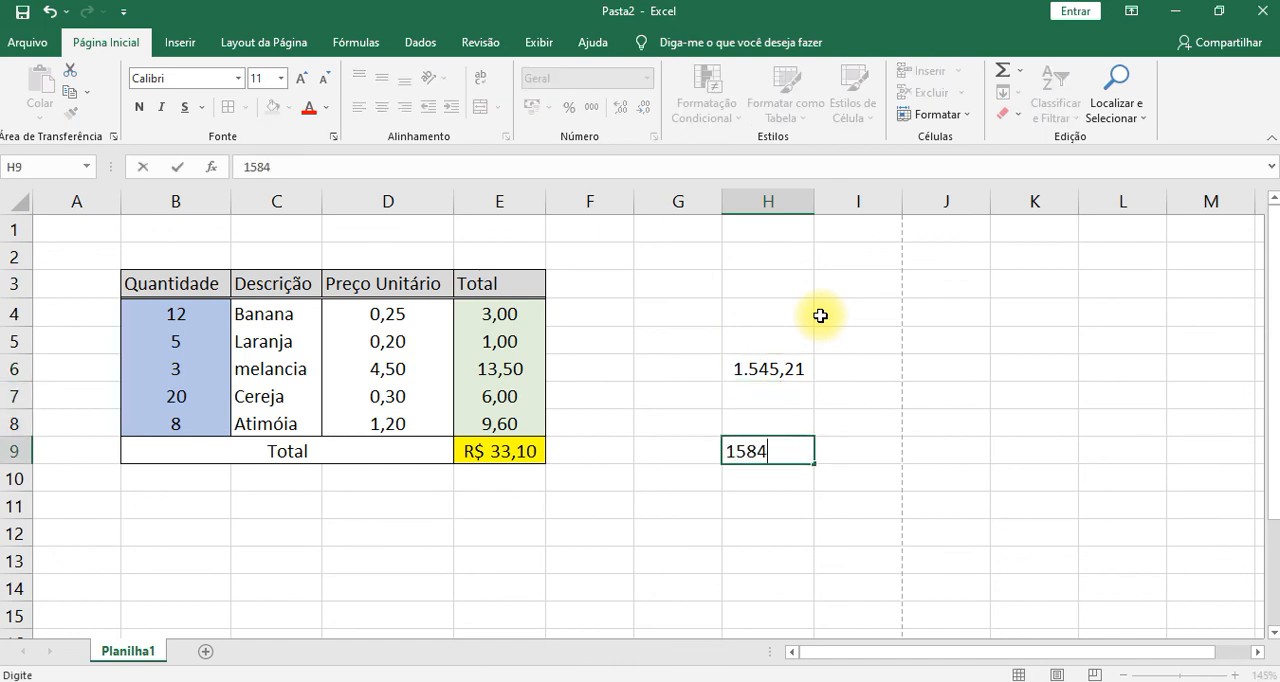
pyautogui.write('78564,25')
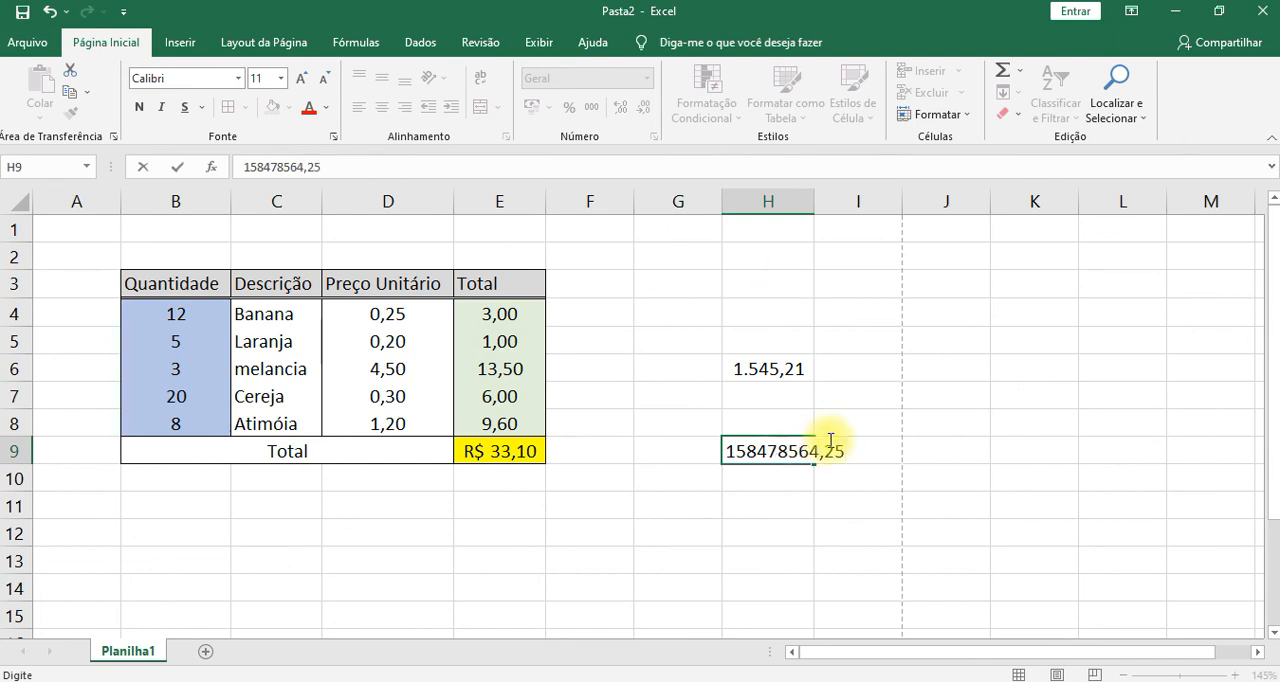
pyautogui.press('Return')
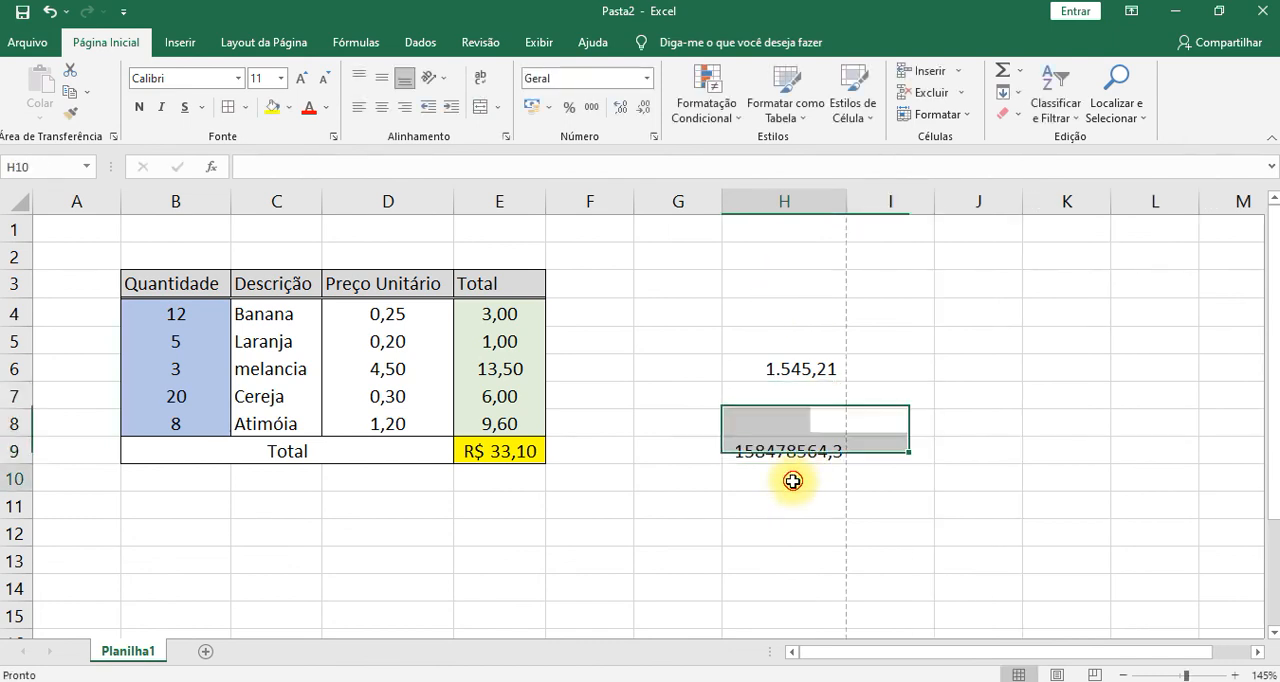
# Format the number in H9 with the thousands separator.
pyautogui.click(794, 428)
pyautogui.click(777, 449)
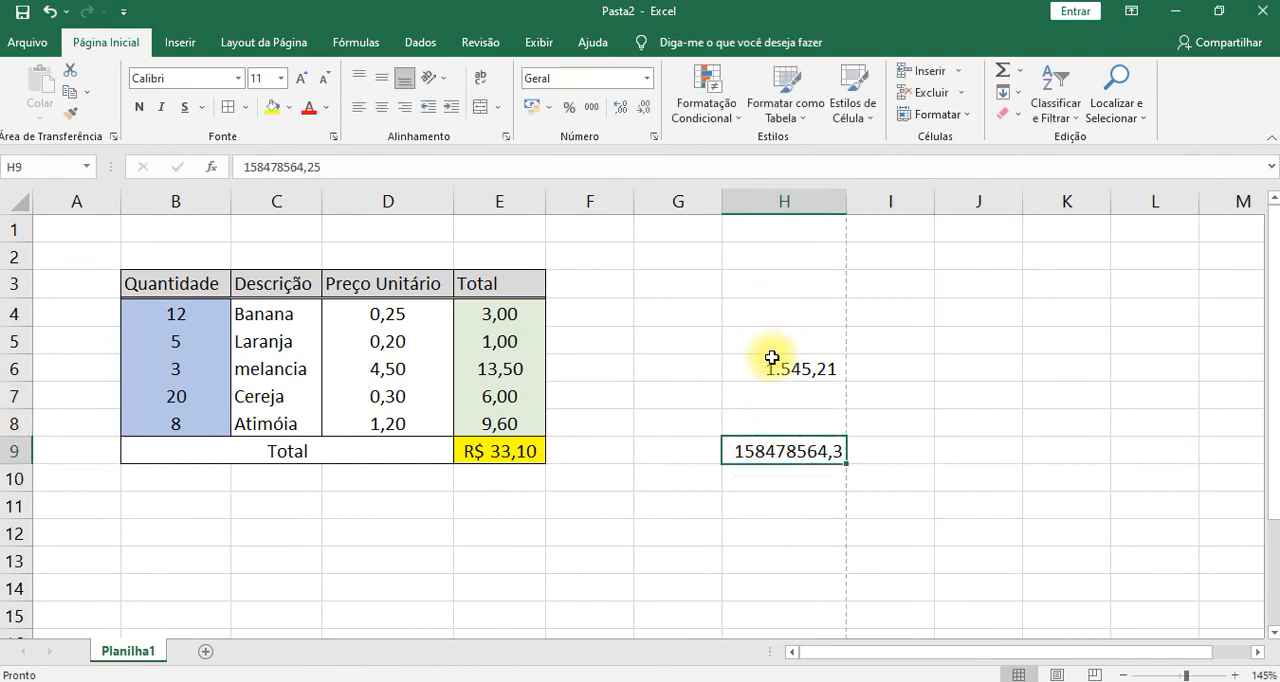
pyautogui.click(590, 110)
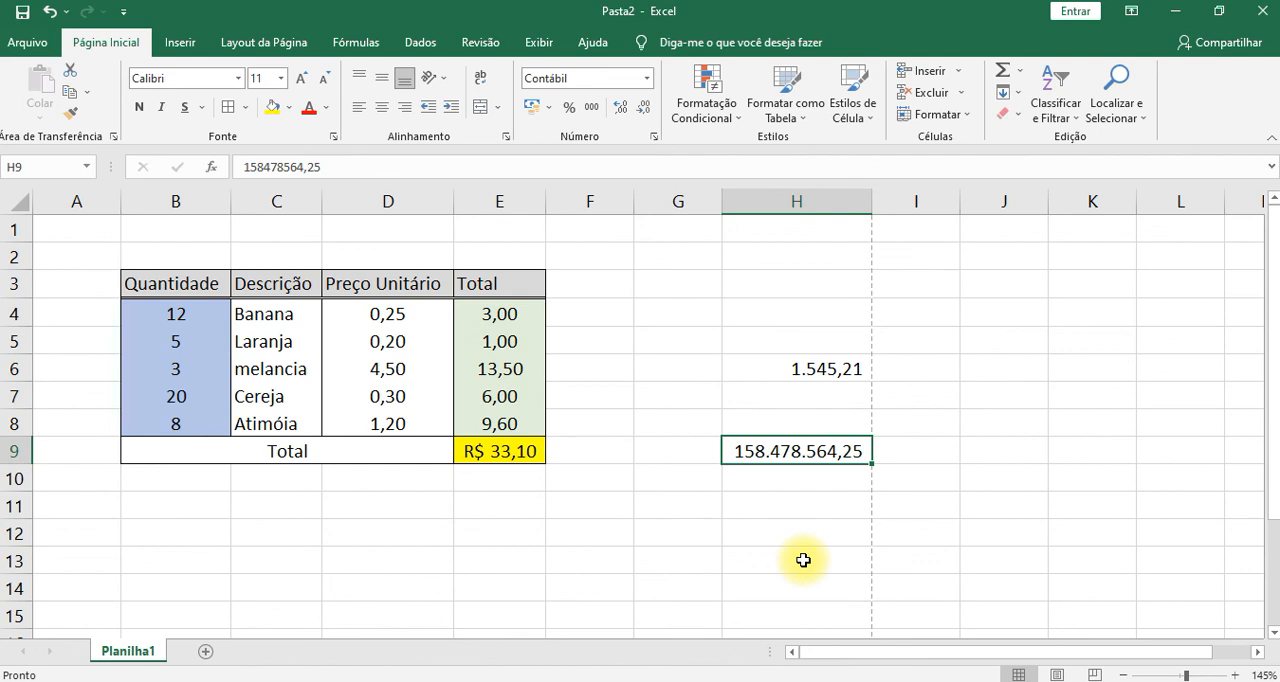
pyautogui.click(737, 306)
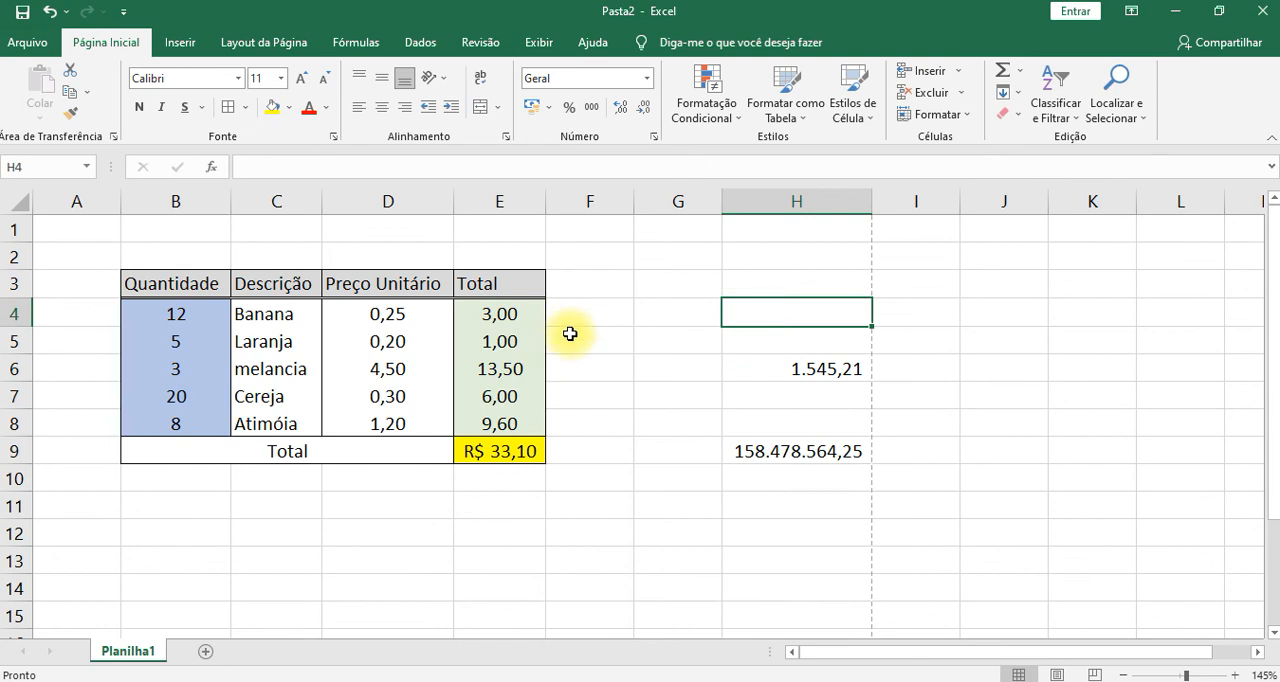